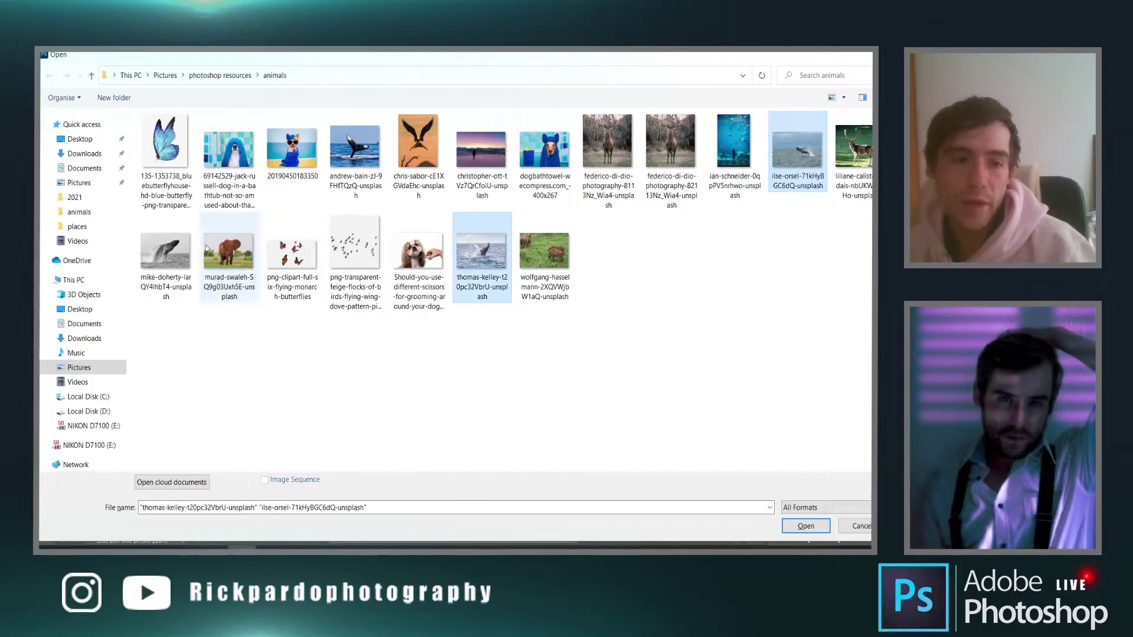
Open the chosen whale photos and detach all three into separate floating windows, leaving the Untitled-1 composition docked
left_click(793, 527)
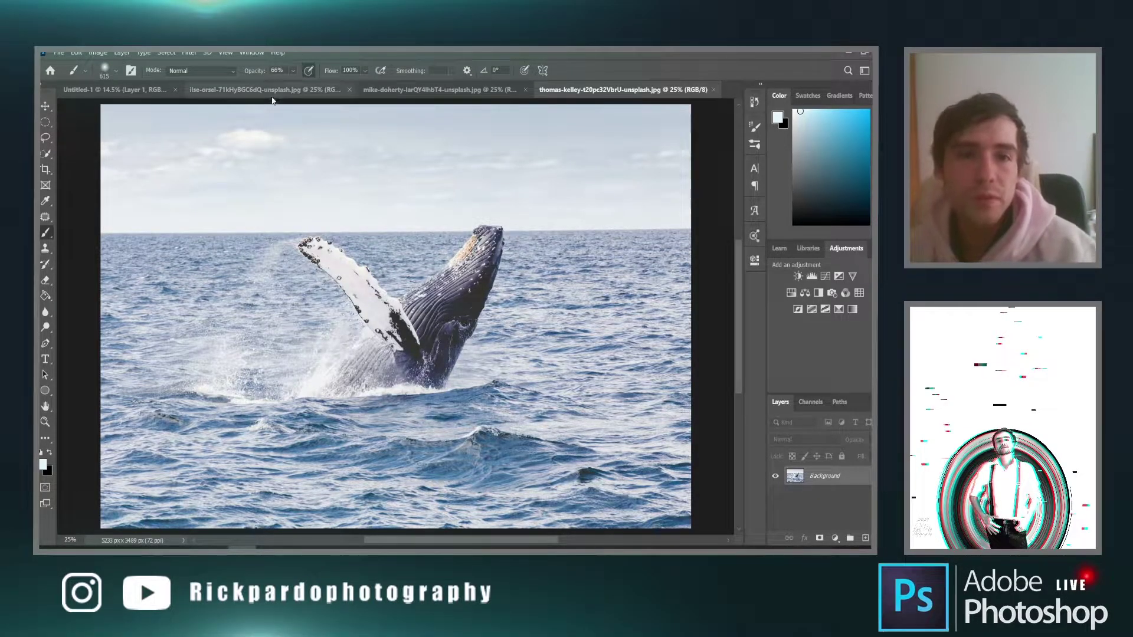
left_click_drag(275, 90, 455, 197)
left_click_drag(277, 90, 401, 168)
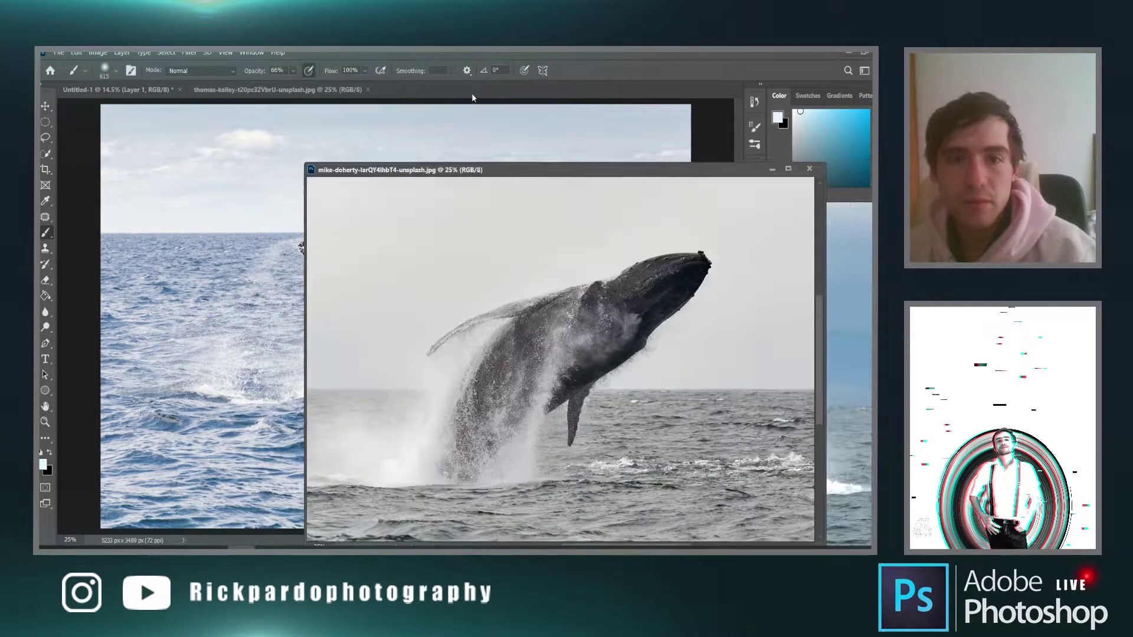
left_click_drag(329, 89, 525, 214)
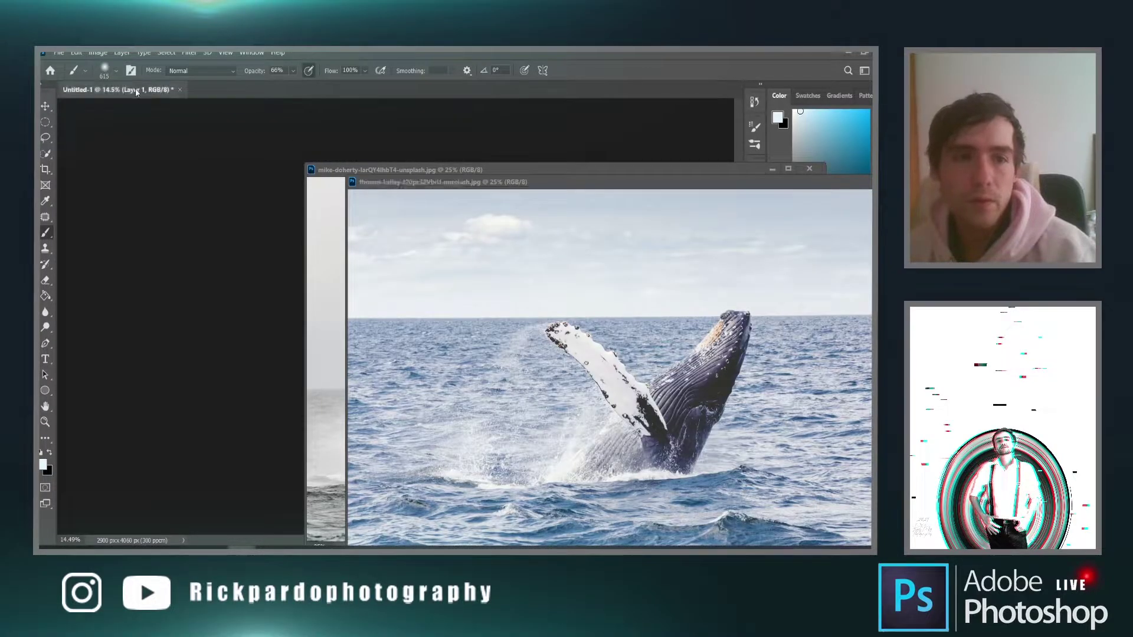
Minimise the three floating whale photo windows so only the sunset composition stays open
left_click_drag(602, 181, 341, 161)
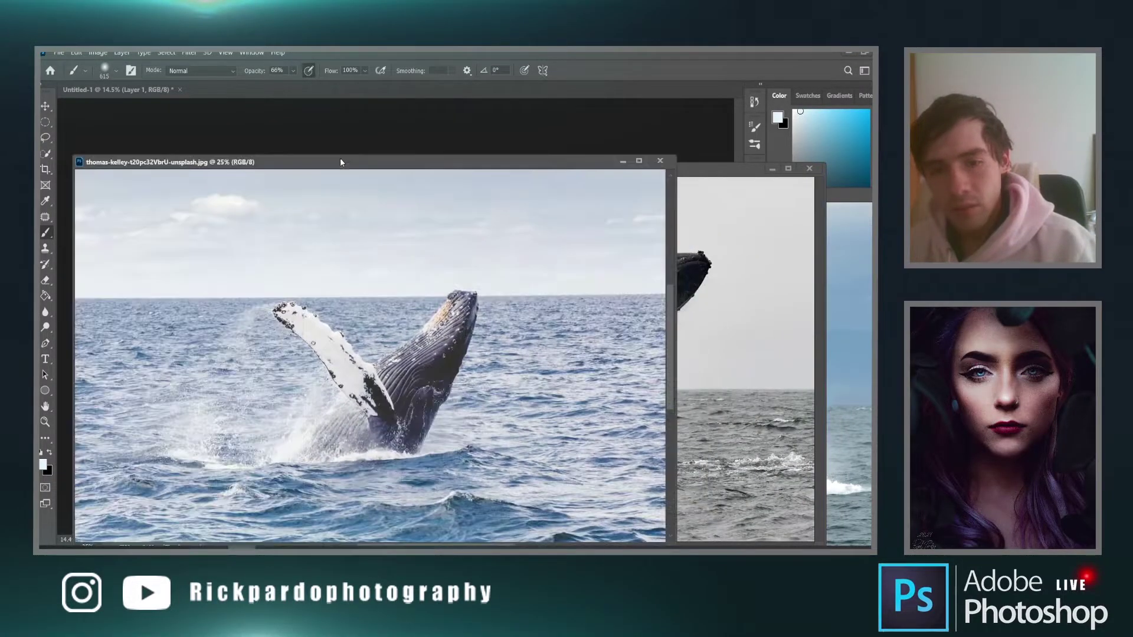
left_click(622, 161)
left_click(772, 170)
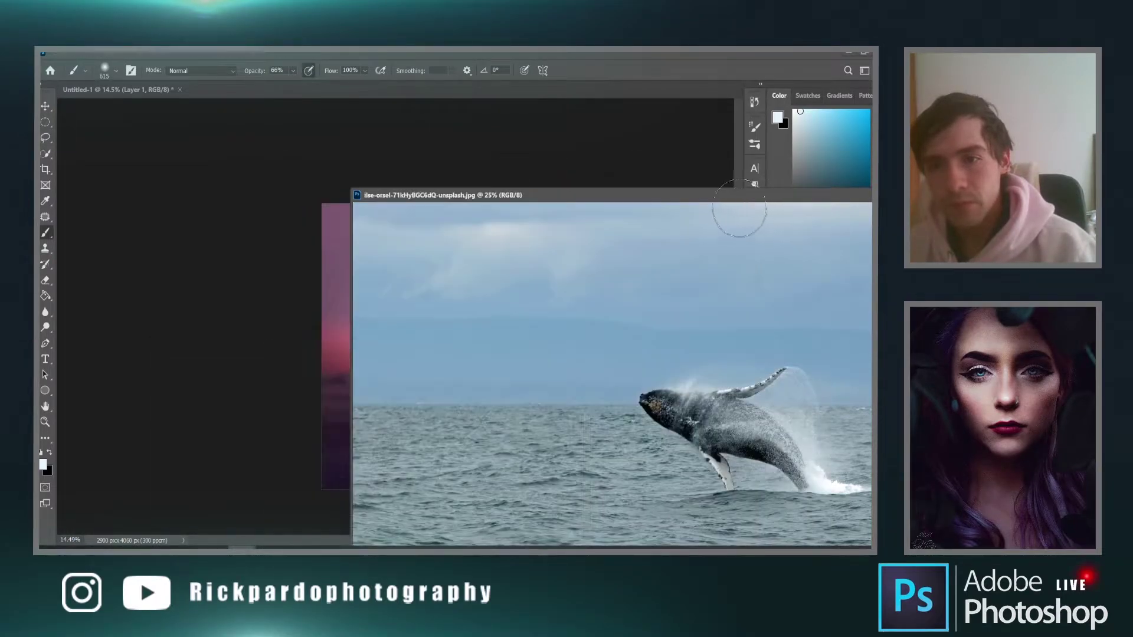
left_click_drag(720, 197, 508, 171)
left_click(679, 173)
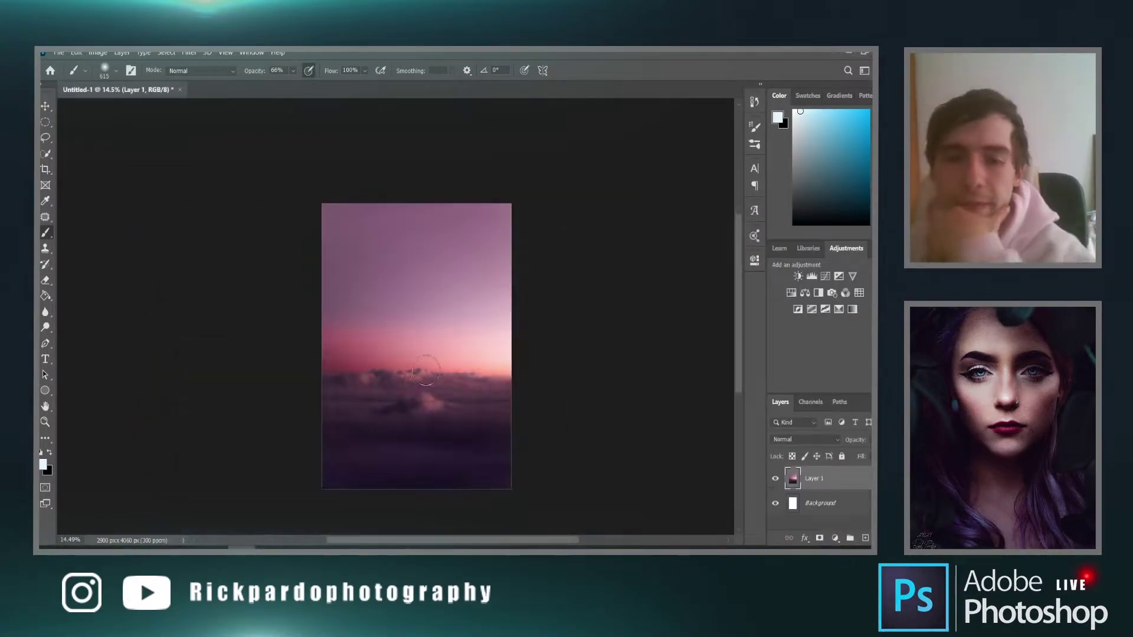
Examine the sunset background in Untitled-1, both the whole composition and the clouds along the horizon
scroll(426, 371, "up", 3)
scroll(329, 400, "down", 1)
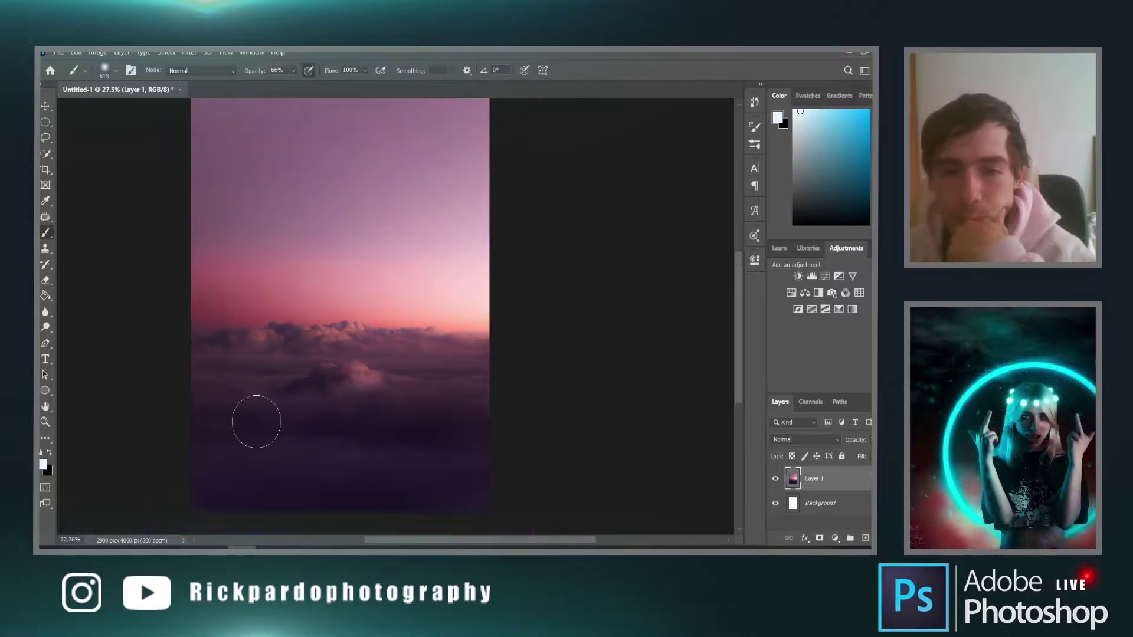
scroll(255, 419, "up", 2)
scroll(285, 397, "down", 2)
scroll(247, 389, "up", 2)
scroll(258, 335, "down", 3)
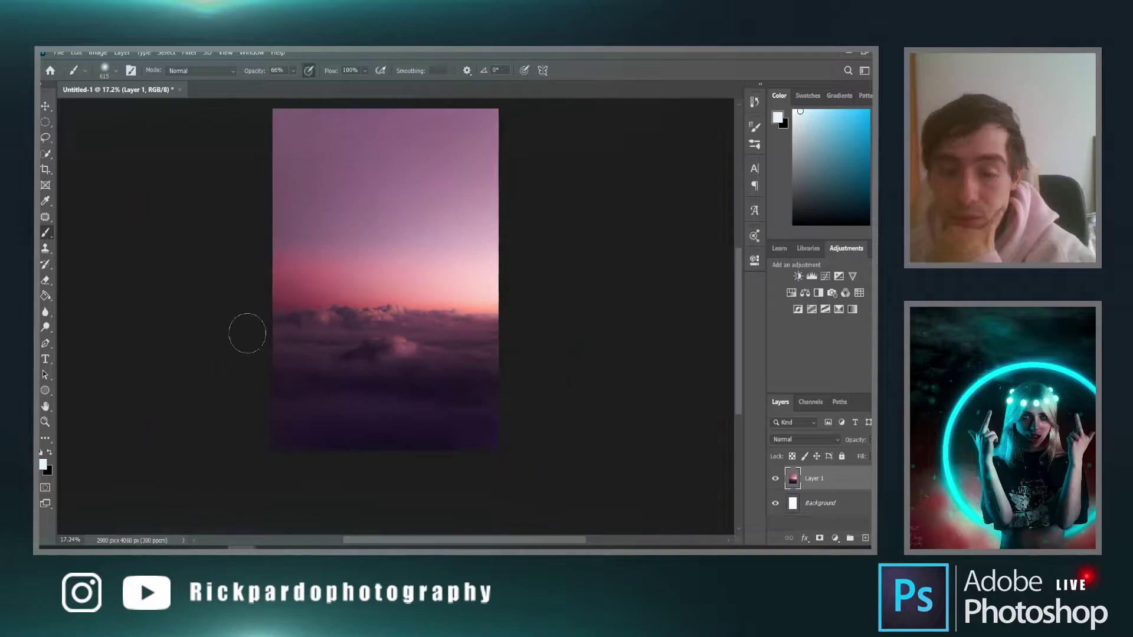
scroll(258, 335, "up", 2)
scroll(298, 321, "down", 2)
scroll(346, 361, "up", 1)
scroll(375, 354, "down", 2)
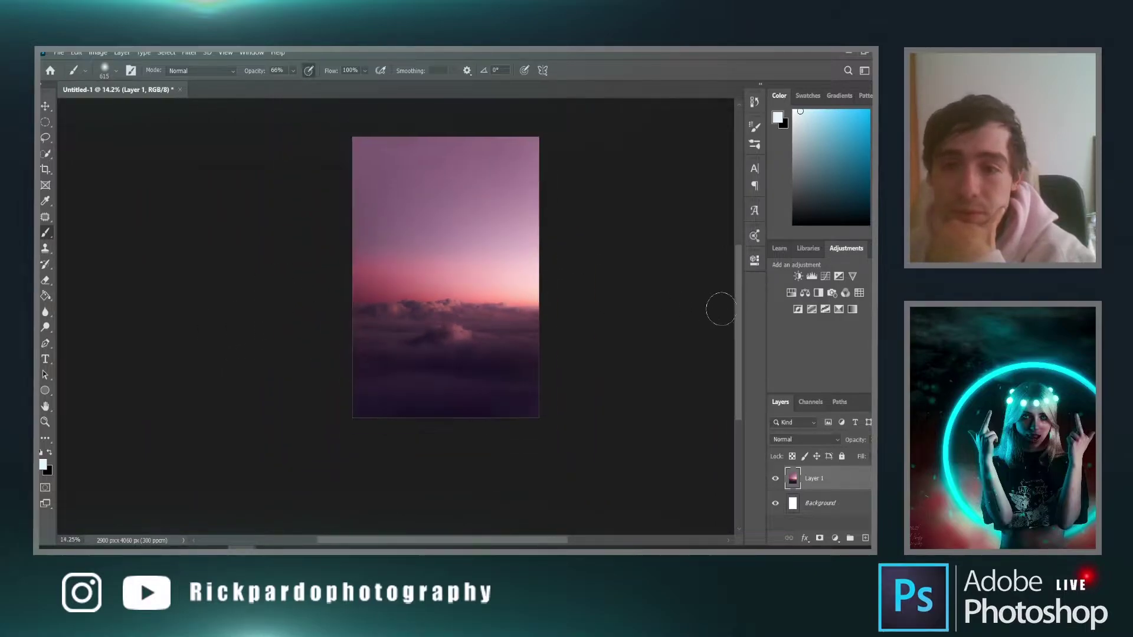
left_click_drag(735, 308, 734, 281)
scroll(375, 427, "up", 2)
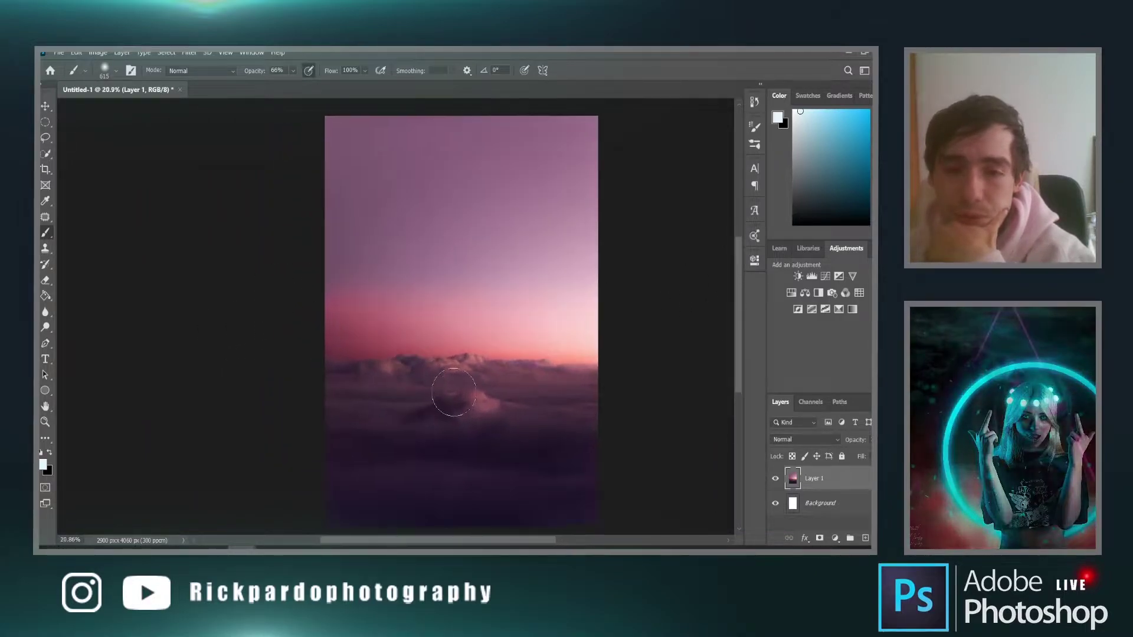
scroll(479, 409, "down", 1)
scroll(477, 409, "up", 1)
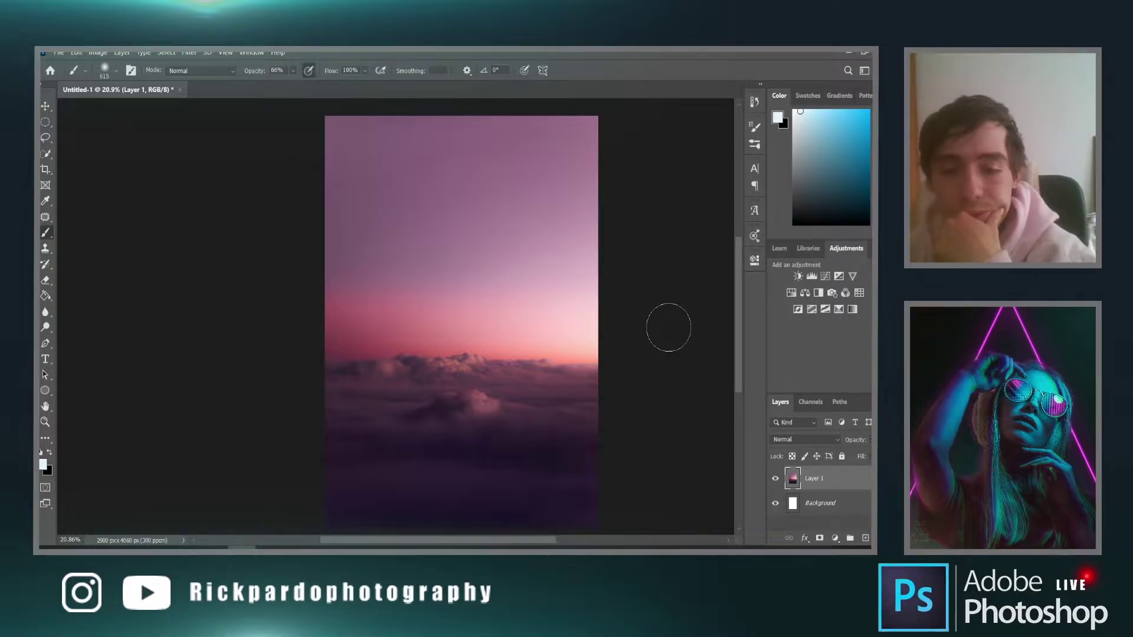
scroll(522, 295, "down", 2)
scroll(519, 294, "up", 3)
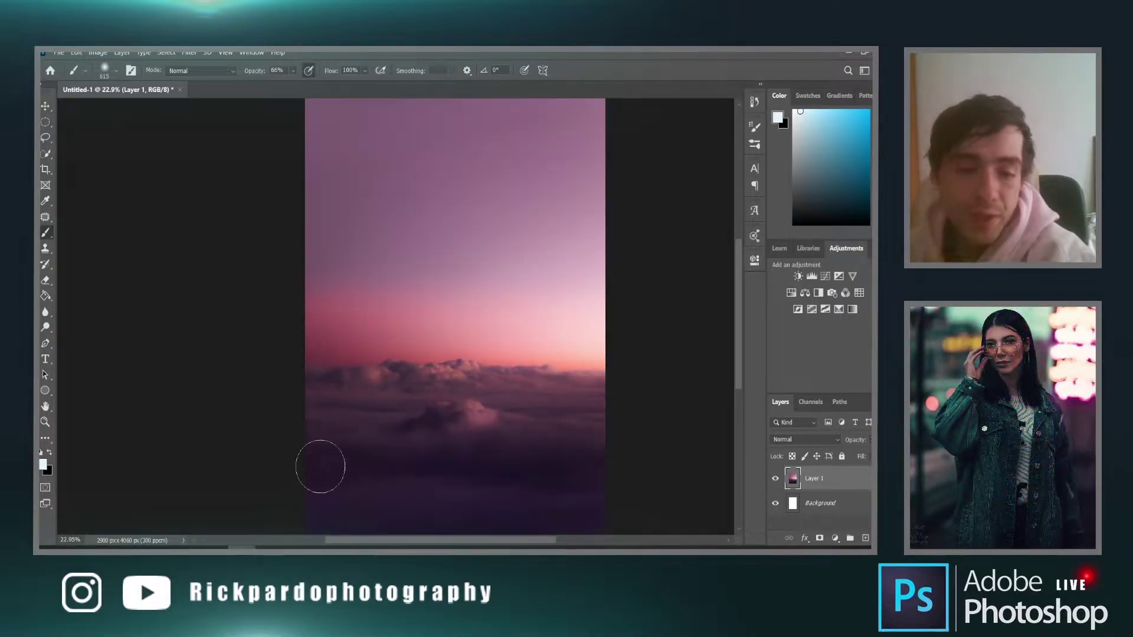
Switch to OBS to check the stream chat, then return to Photoshop
key("alt+Tab")
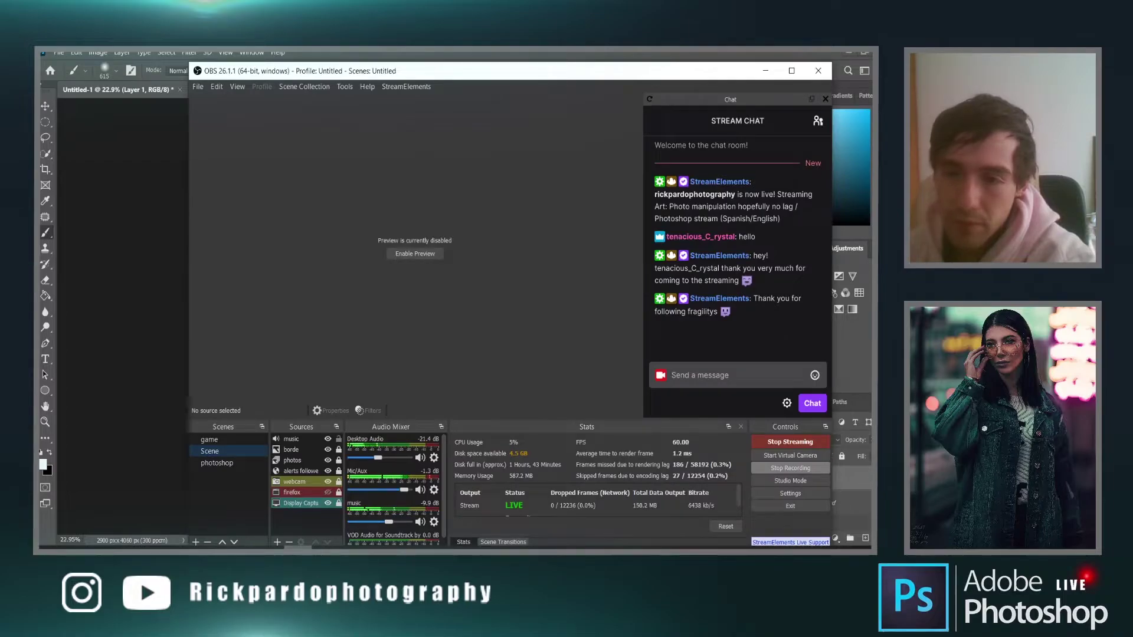
key("alt+Tab")
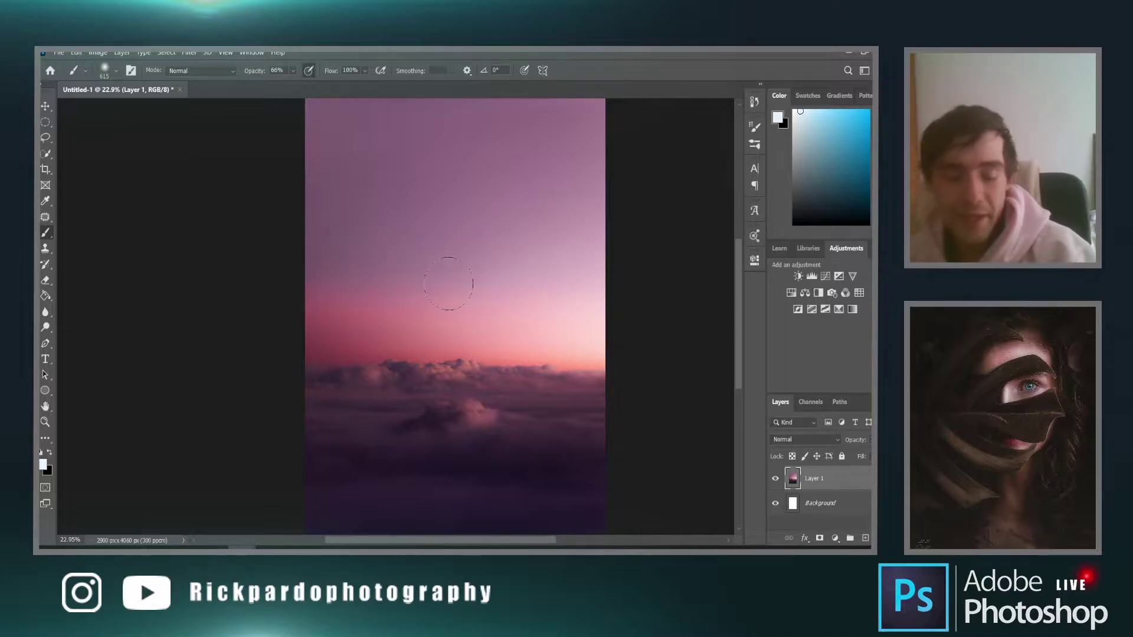
Restore the minimised photo of the whale with the raised white fin and dock it as a tab beside Untitled-1
scroll(357, 425, "up", 2)
mouse_move(243, 548)
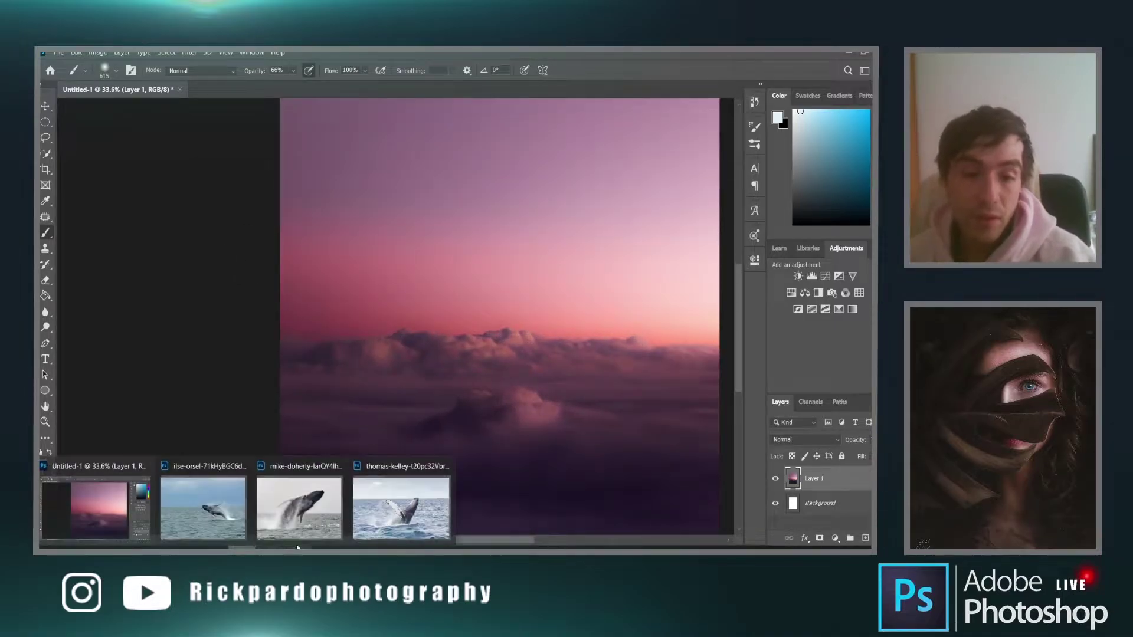
left_click(401, 507)
left_click_drag(528, 163, 596, 91)
Select the breaching whale's body and fin with the Quick Selection tool at brush size 222
scroll(578, 233, "down", 5)
scroll(552, 248, "up", 5)
scroll(545, 251, "down", 2)
scroll(545, 251, "down", 1)
scroll(545, 251, "up", 5)
scroll(545, 251, "down", 2)
key("w")
scroll(436, 281, "up", 2)
scroll(419, 288, "down", 4)
scroll(262, 265, "up", 1)
scroll(257, 301, "up", 10)
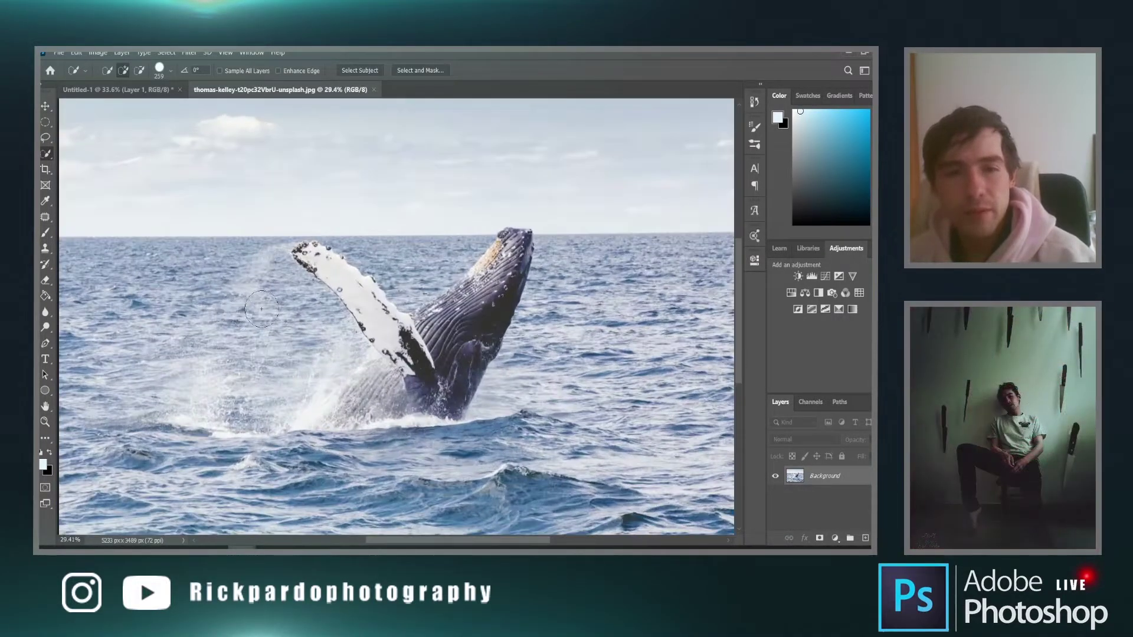
scroll(327, 254, "down", 11)
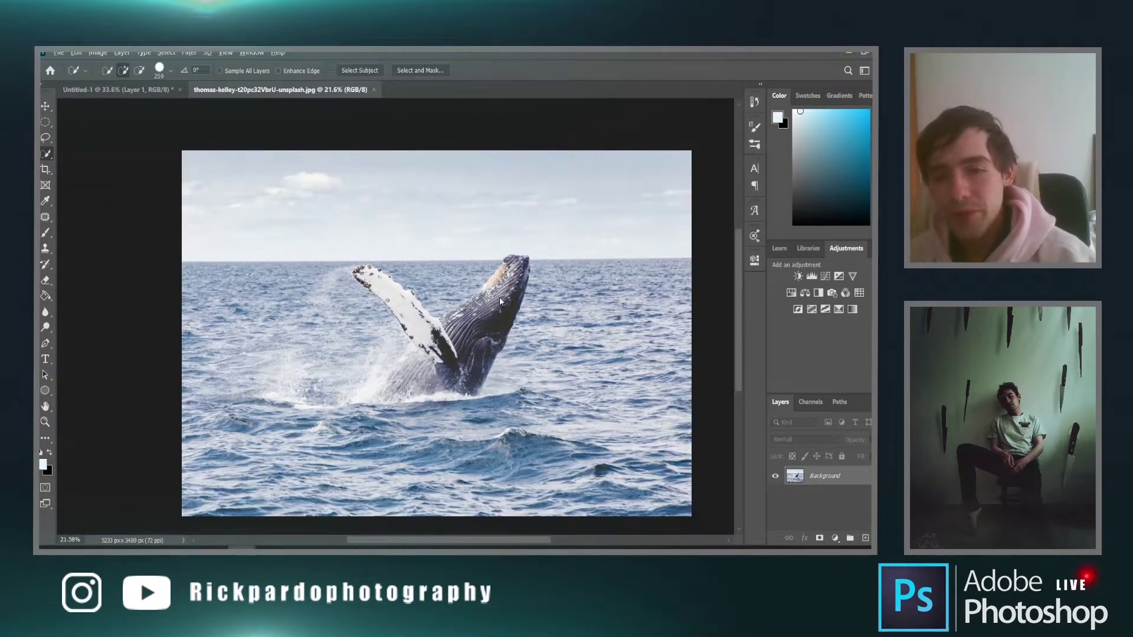
right_click(500, 299, "alt")
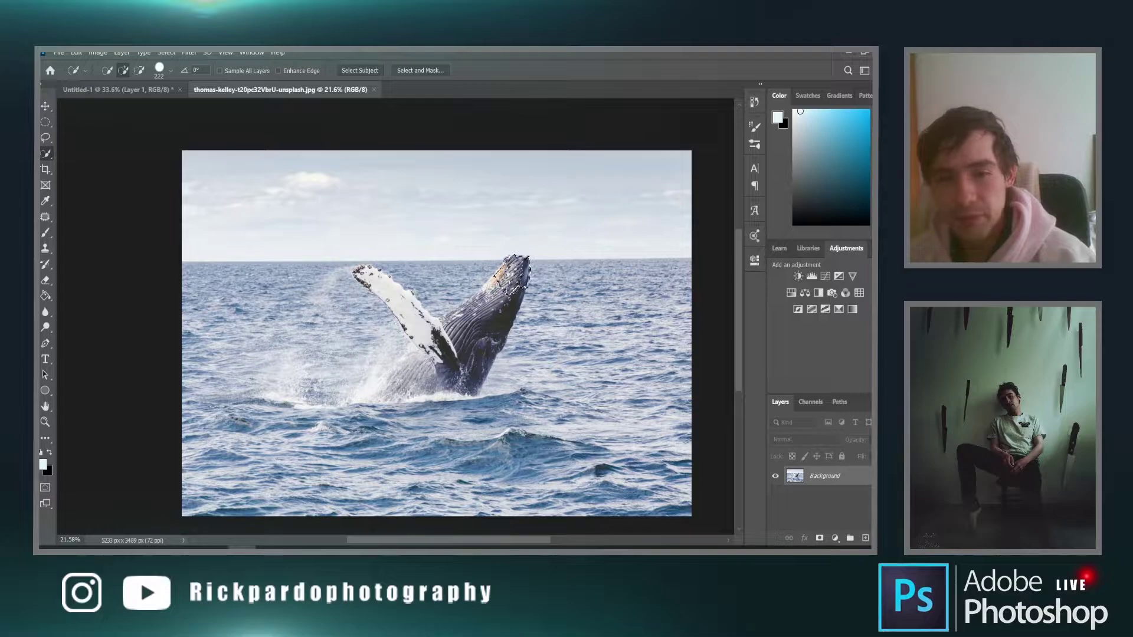
left_click_drag(433, 361, 435, 377)
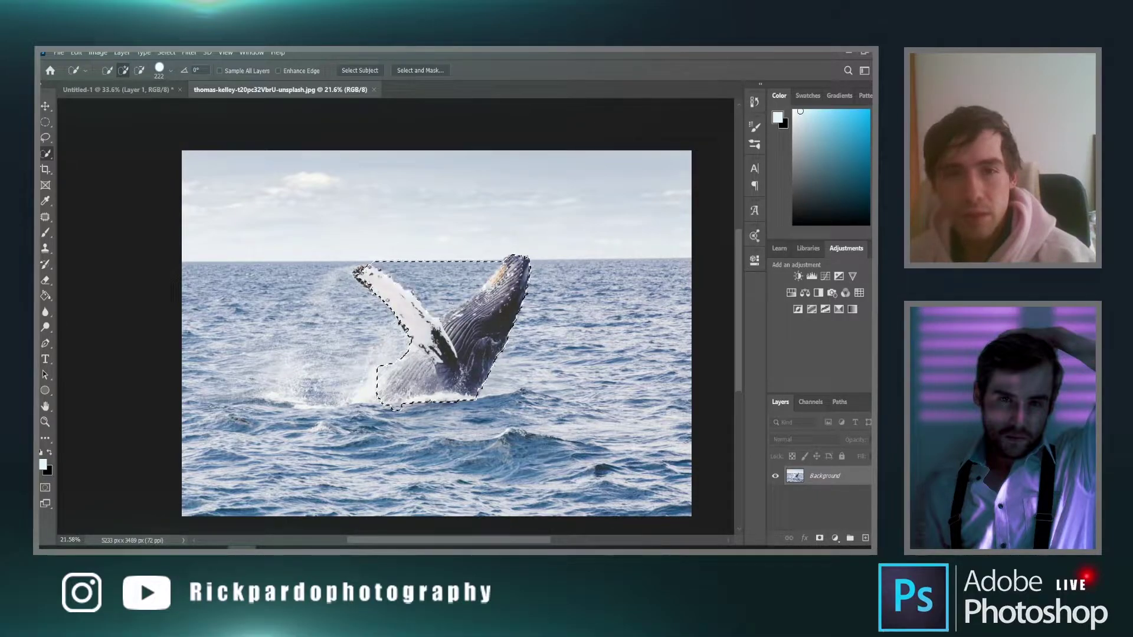
Subtract the water between the whale's fin and head, and beside the fin, from the selection using a size 118 brush
mouse_move(418, 254)
left_mouse_down()
mouse_move(407, 254)
mouse_move(480, 253)
mouse_move(475, 268)
left_mouse_up()
mouse_move(416, 292)
left_mouse_down()
mouse_move(372, 274)
mouse_move(390, 307)
mouse_move(377, 278)
mouse_move(362, 272)
mouse_move(330, 366)
left_mouse_up()
mouse_move(336, 283)
left_mouse_down()
mouse_move(354, 280)
mouse_move(378, 307)
mouse_move(360, 354)
mouse_move(331, 369)
mouse_move(323, 390)
left_mouse_up()
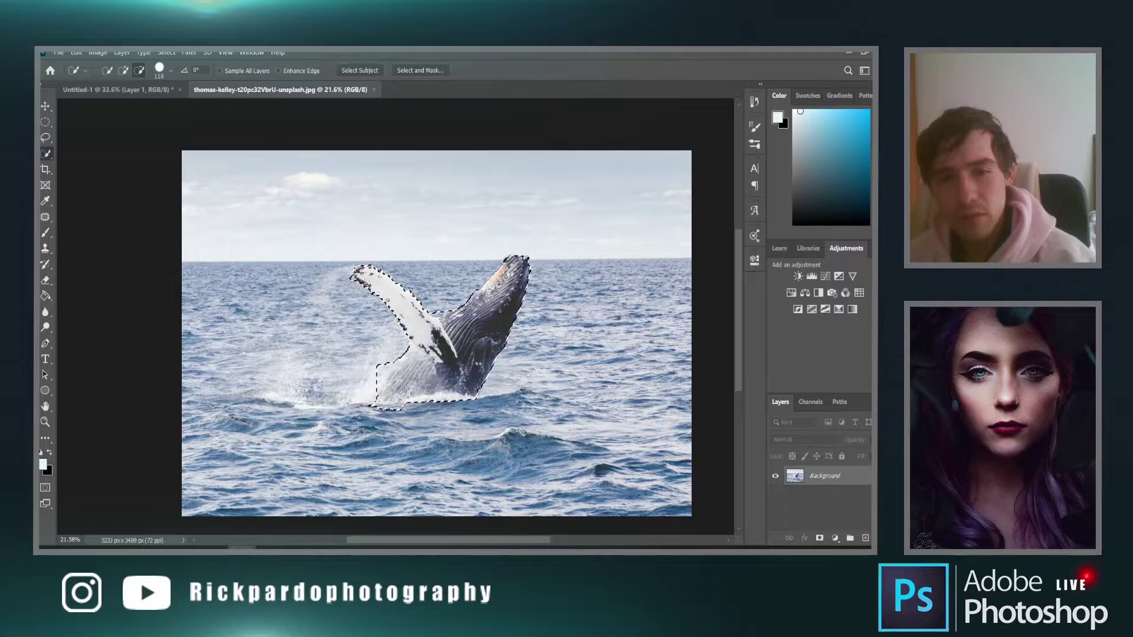
Add the missing tip of the whale's head to the selection with a size 87 brush
scroll(523, 259, "up", 5)
right_click(523, 259)
left_click(518, 254)
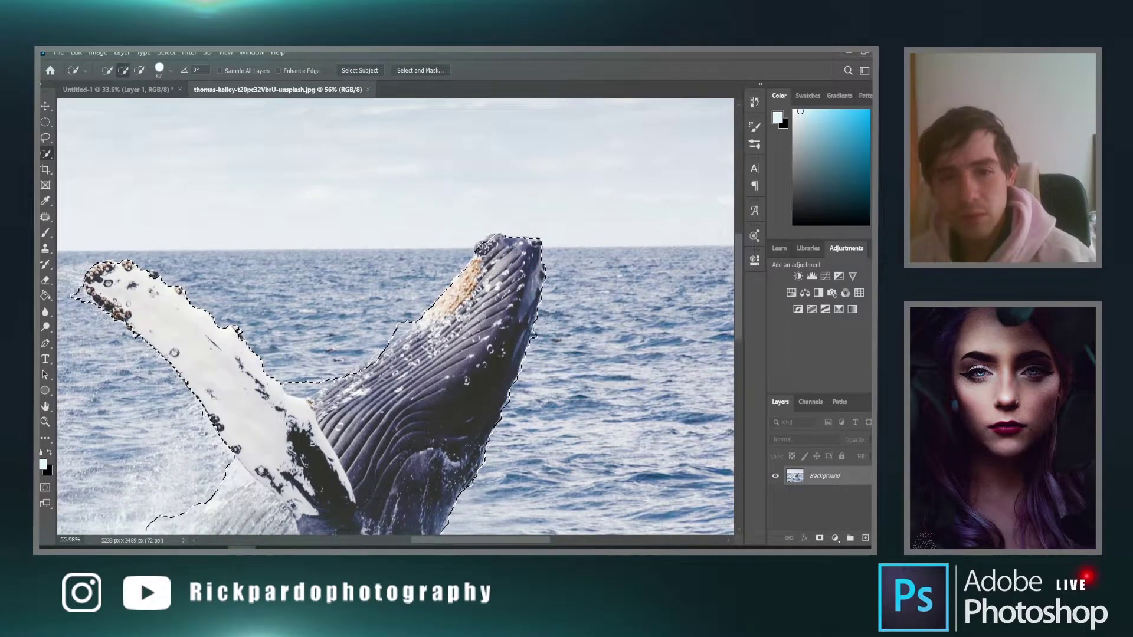
scroll(499, 358, "down", 3)
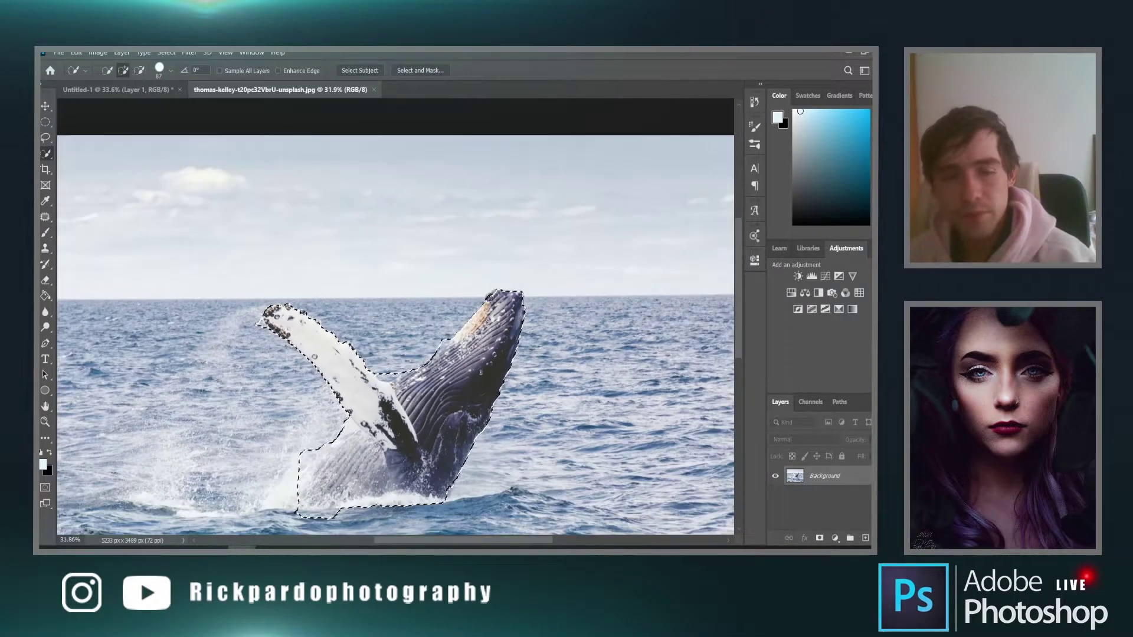
Open the whale selection in Select and Mask and refine the edge between the fin and the body
left_click(418, 60)
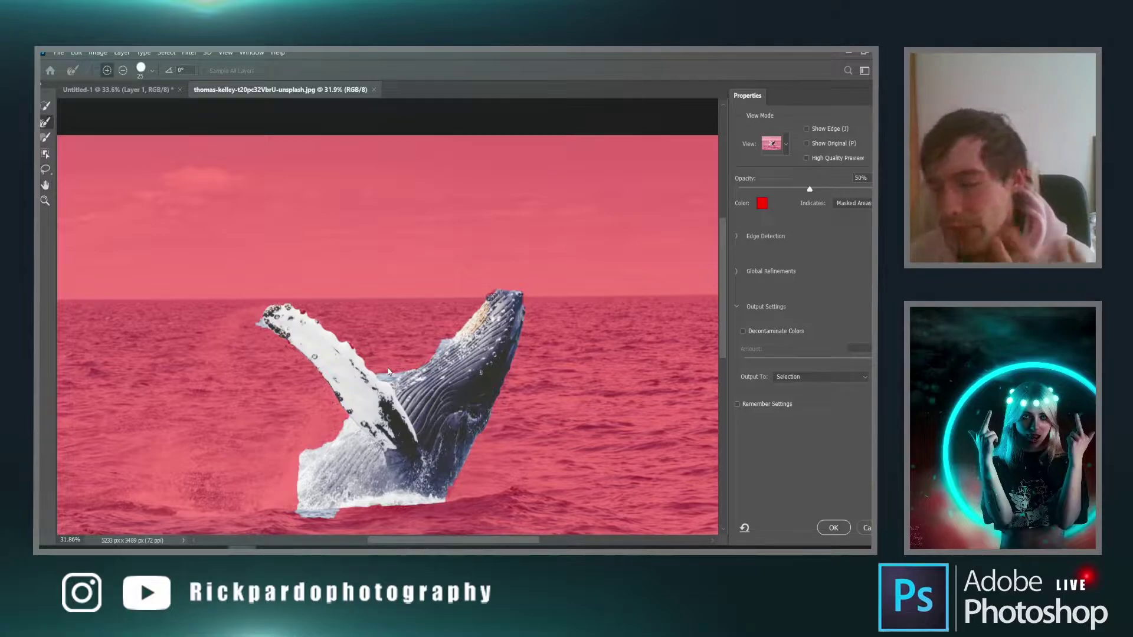
scroll(447, 370, "down", 2)
scroll(436, 369, "up", 1)
left_click_drag(423, 368, 437, 368)
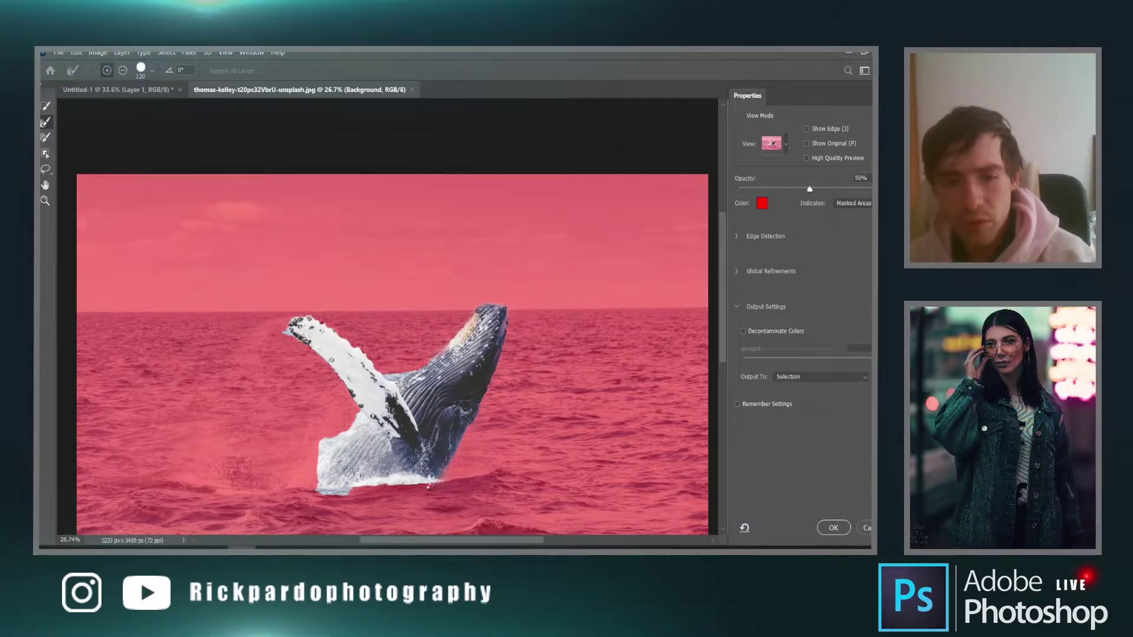
Refine the selection along the waterline and the splash beside the whale's body, enlarging the Refine Edge brush for the outer spray
left_click_drag(430, 481, 321, 486)
left_click_drag(357, 413, 313, 472)
key("]")
key("]")
key("]")
key("]")
key("]")
key("]")
key("]")
key("]")
key("]")
mouse_move(333, 407)
left_mouse_down()
mouse_move(283, 484)
mouse_move(293, 442)
left_mouse_up()
Touch up the mask edge at the whale's lower body with a size 73 brush and output the result as a selection
right_click(324, 347, "alt")
right_click(304, 321, "alt")
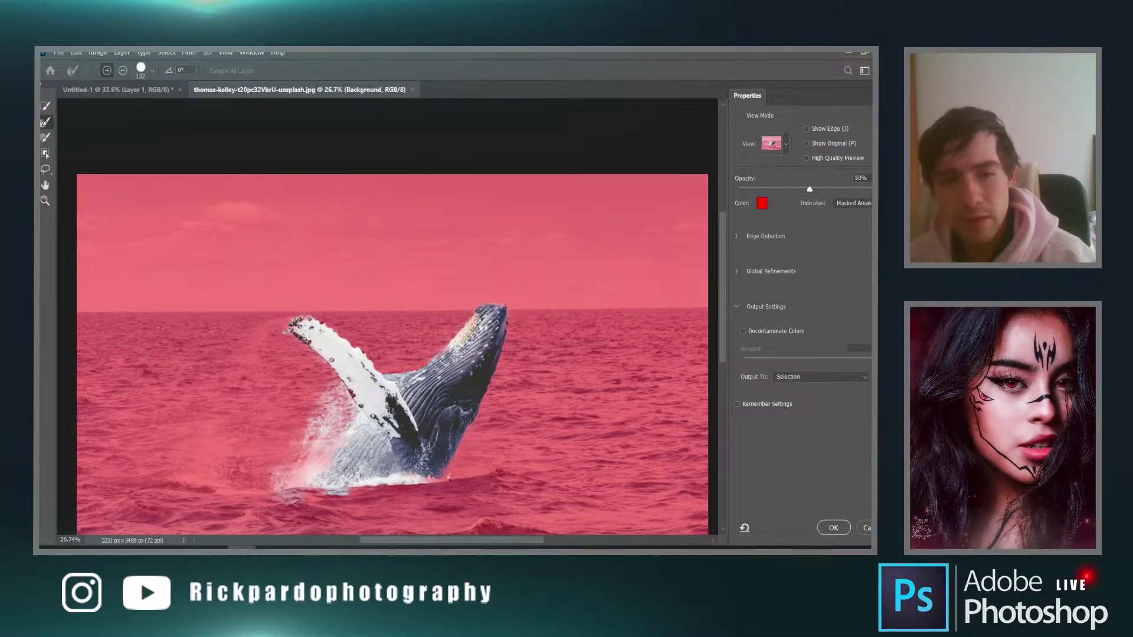
right_click(442, 459, "alt")
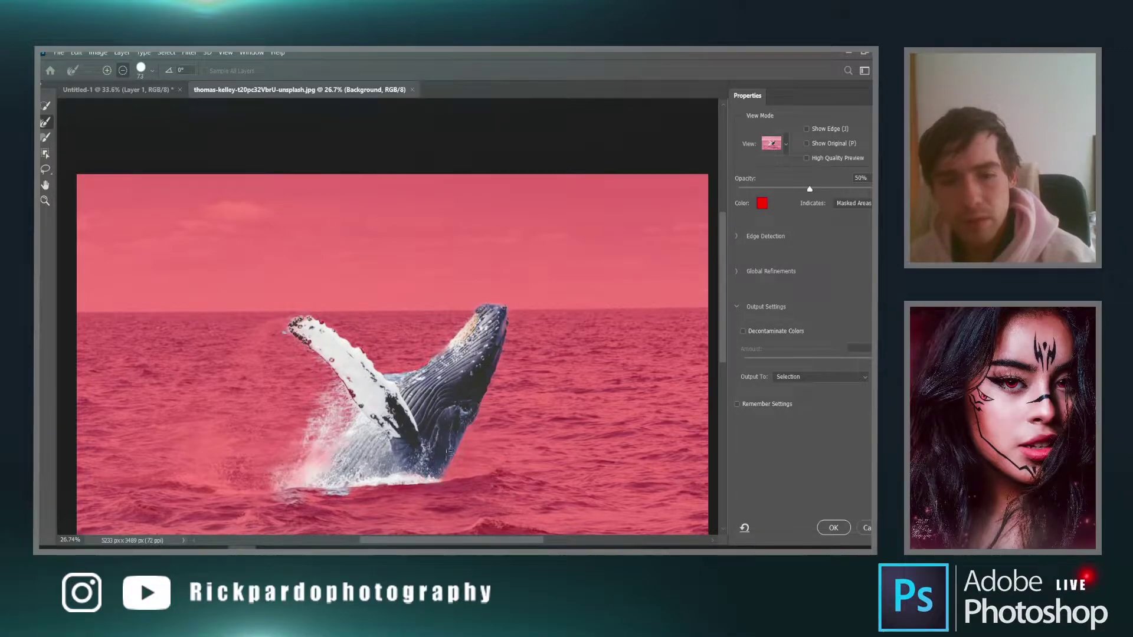
left_click(832, 528)
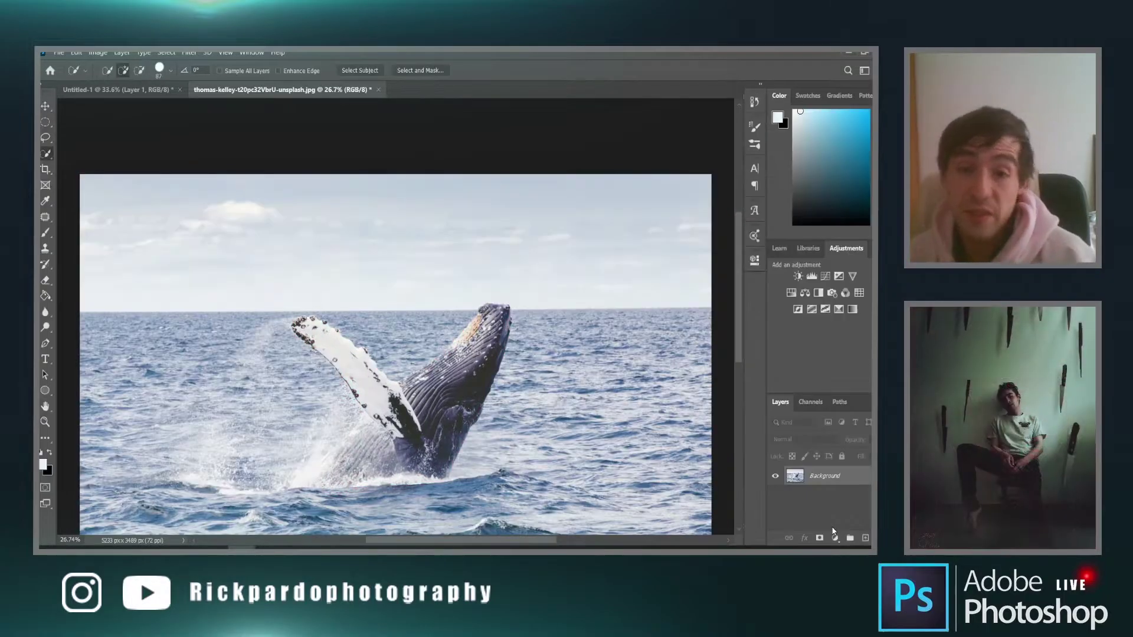
Copy the selected whale to its own layer and move it into Untitled-1 over the sunset clouds
scroll(539, 411, "down", 3)
key("v")
left_click_drag(472, 426, 477, 305)
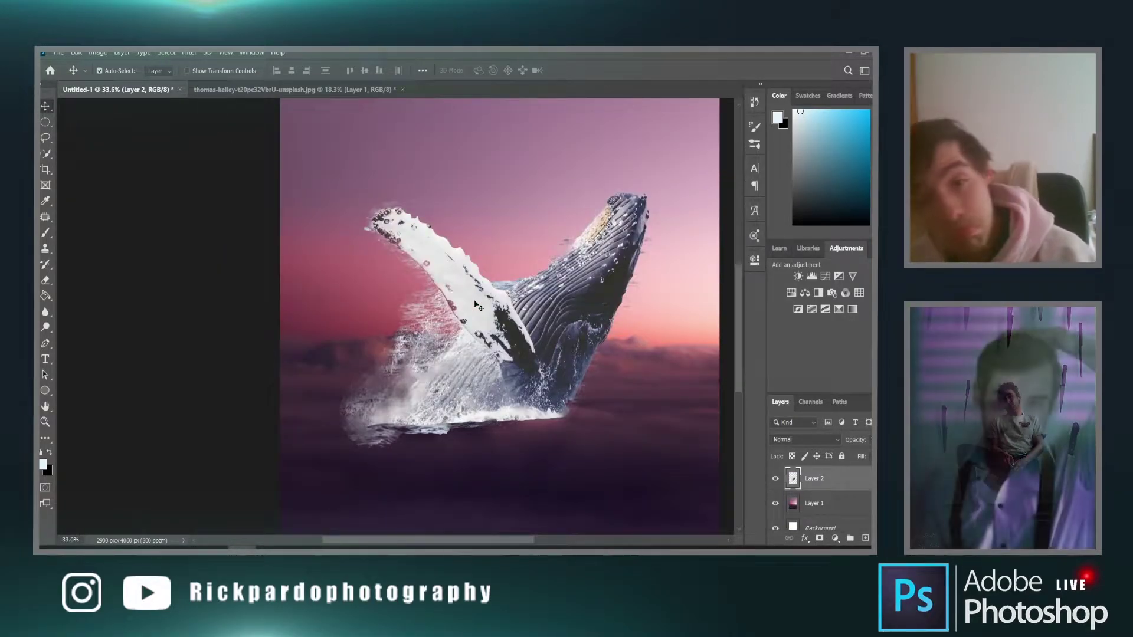
Examine the whale cutout against the sunset, checking its overall placement and the edges around the splash and fin
key("ctrl+0")
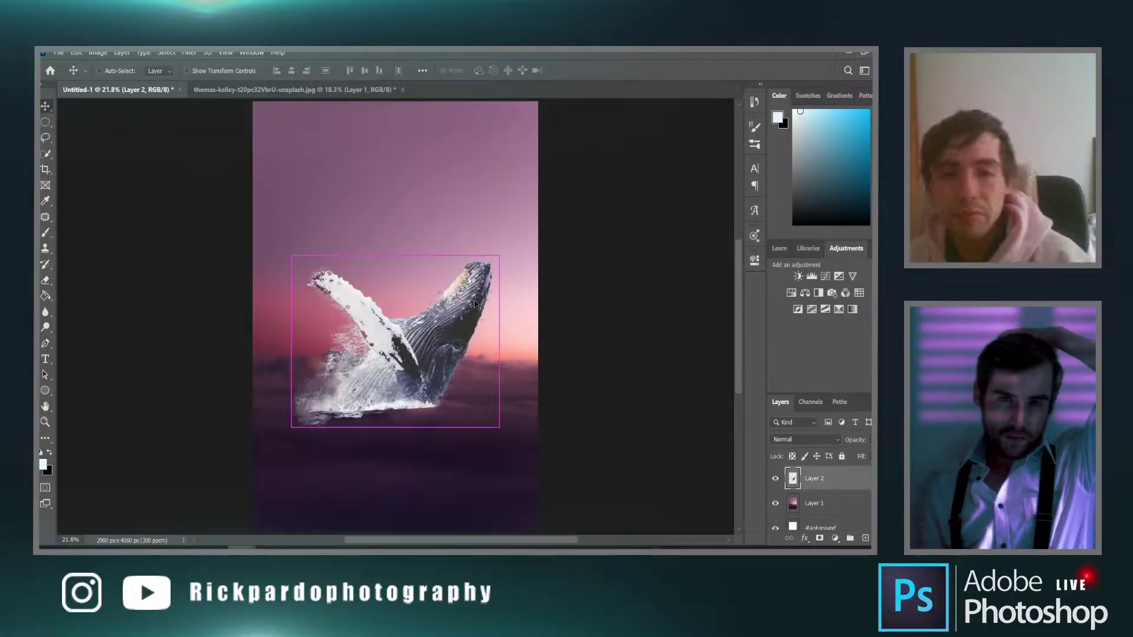
scroll(477, 305, "down", 2)
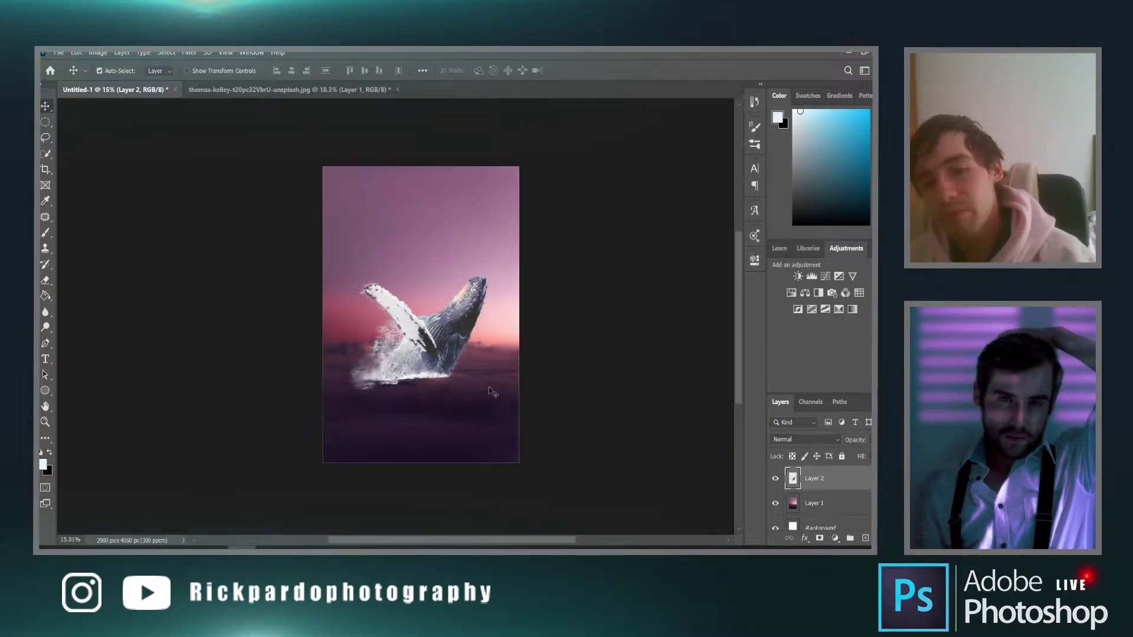
scroll(493, 392, "down", 1)
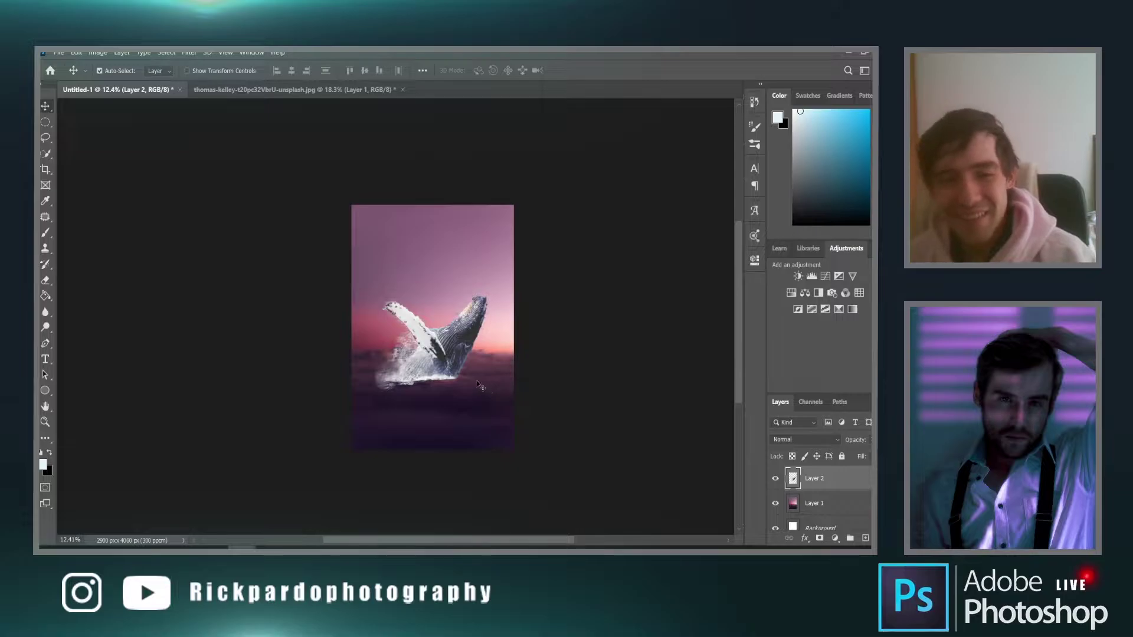
scroll(479, 386, "up", 10)
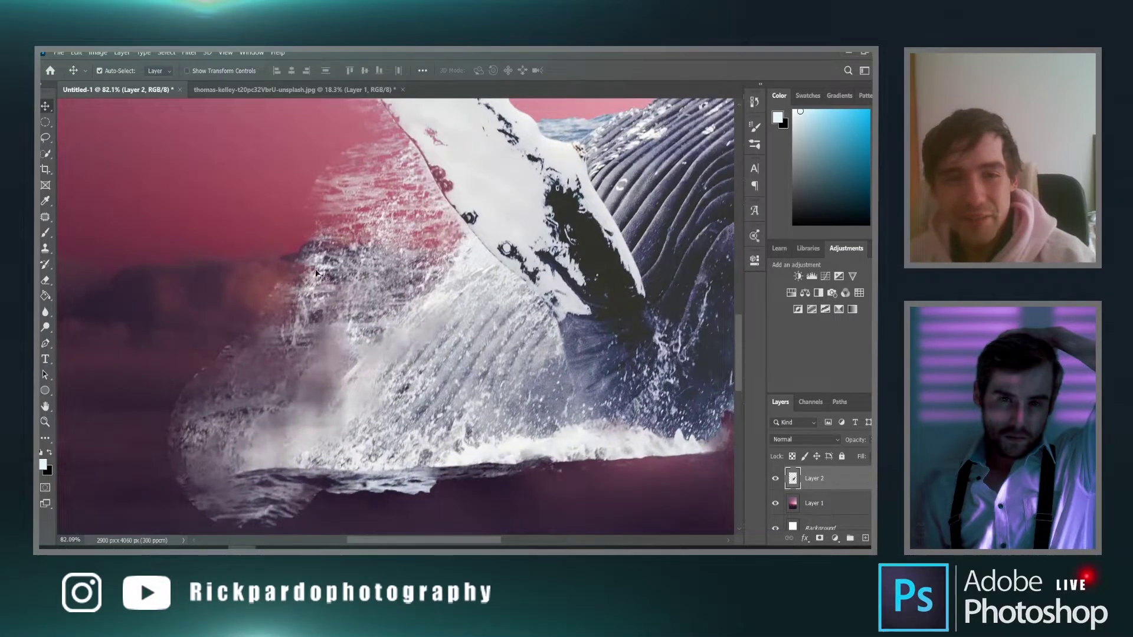
scroll(312, 286, "up", 2)
scroll(259, 407, "down", 5)
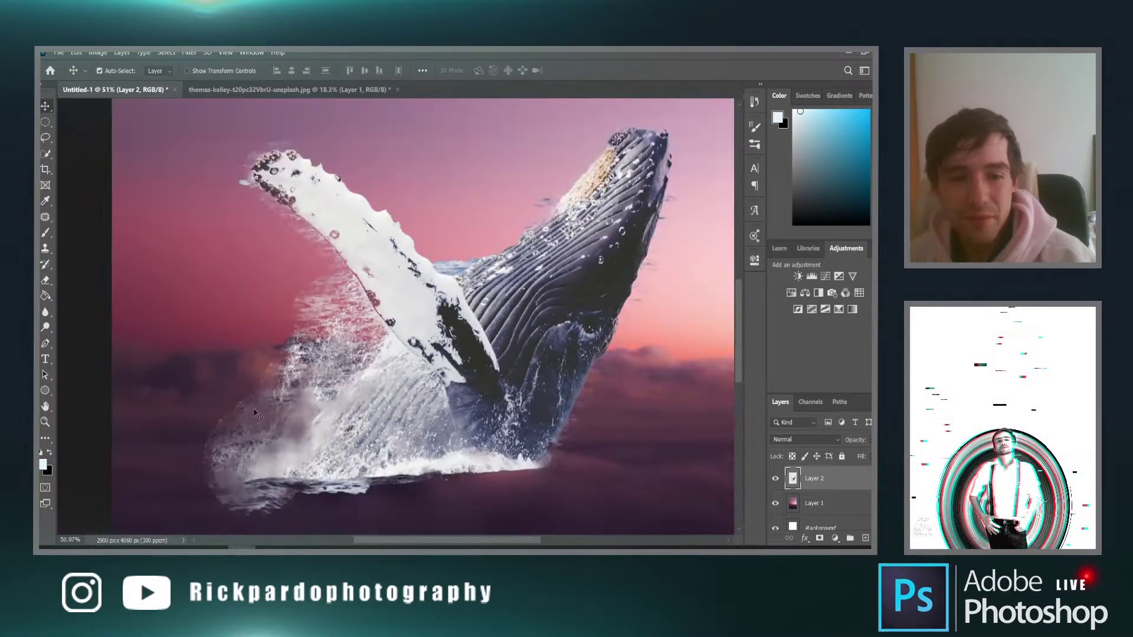
scroll(257, 413, "up", 2)
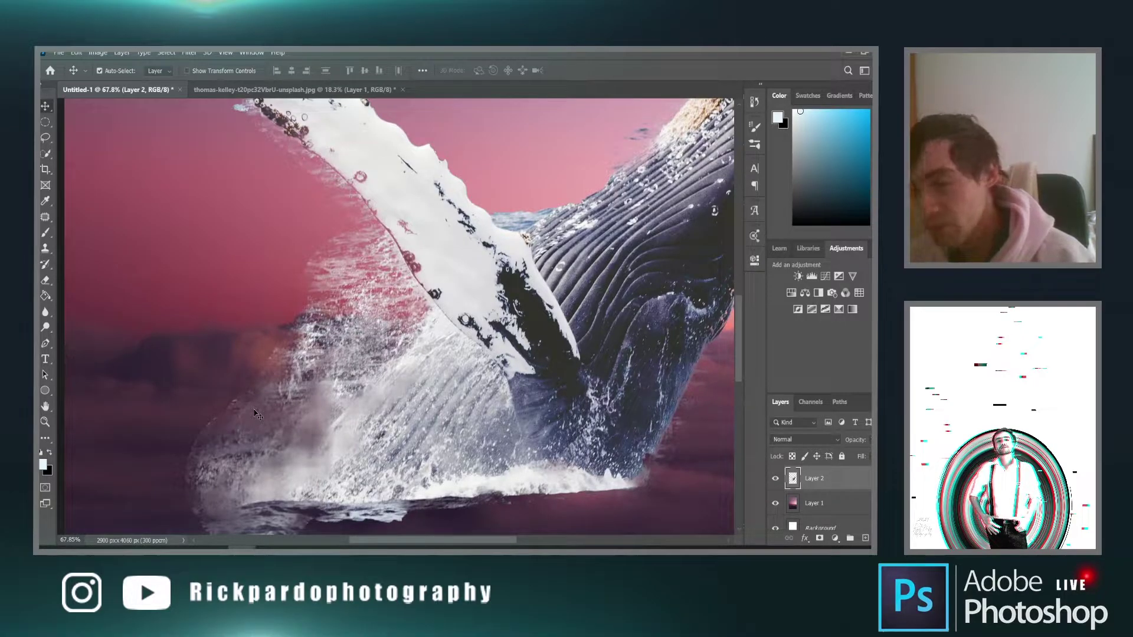
Hide the whale cutout layer, Layer 2, in Untitled-1
scroll(258, 413, "down", 6)
key("ctrl")
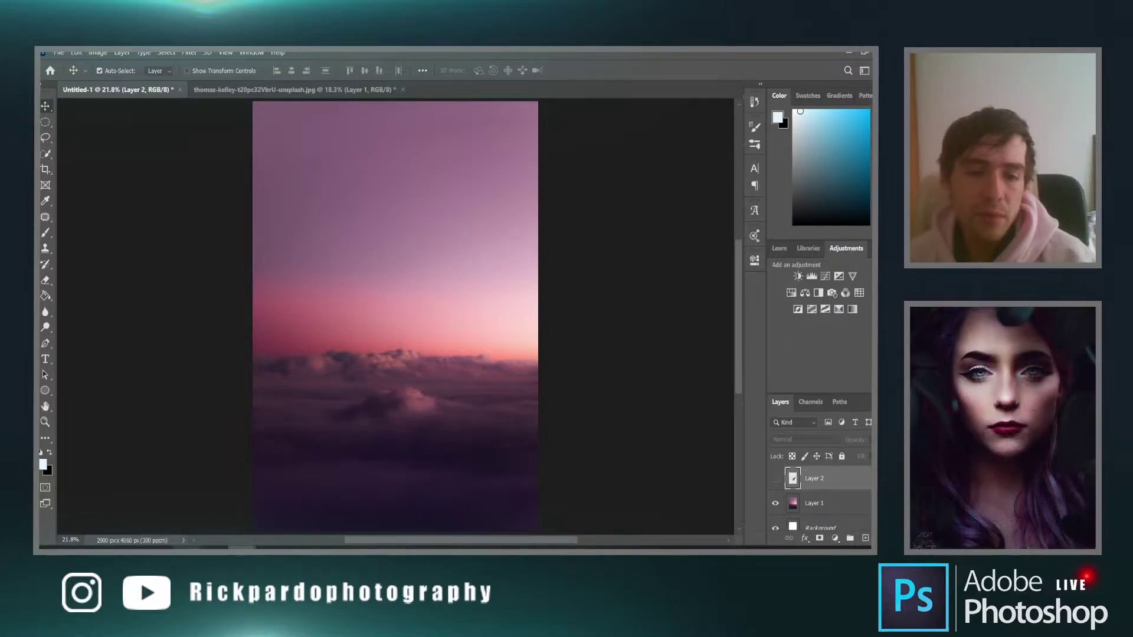
Compare the leaping-whale photo with the black-and-white breaching-whale photo, and close the black-and-white one
mouse_move(302, 527)
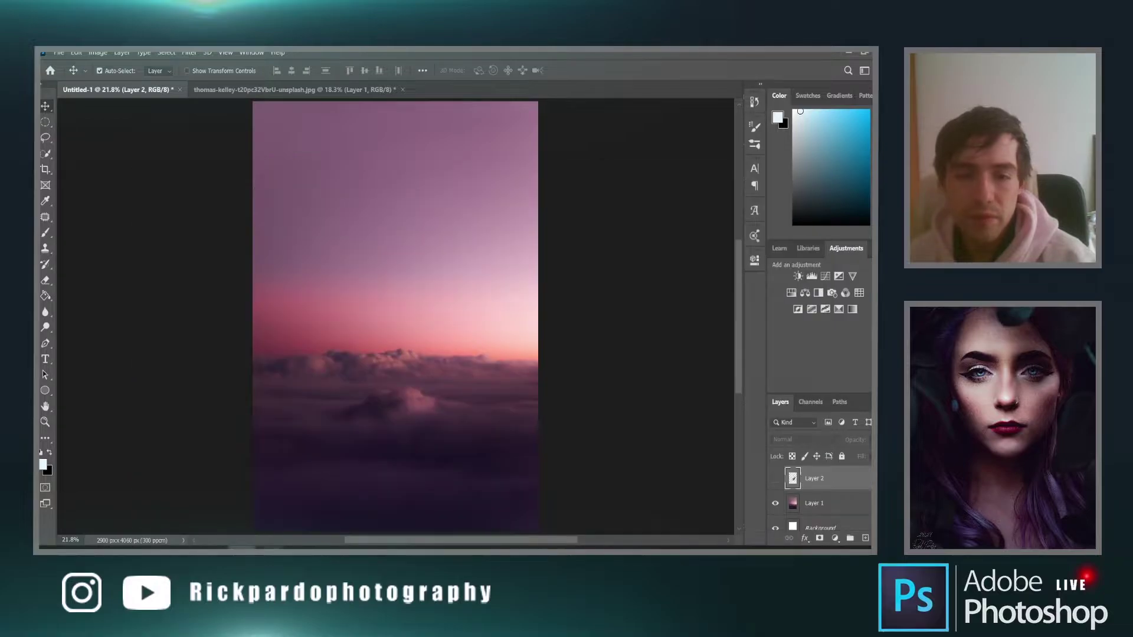
left_click(271, 458)
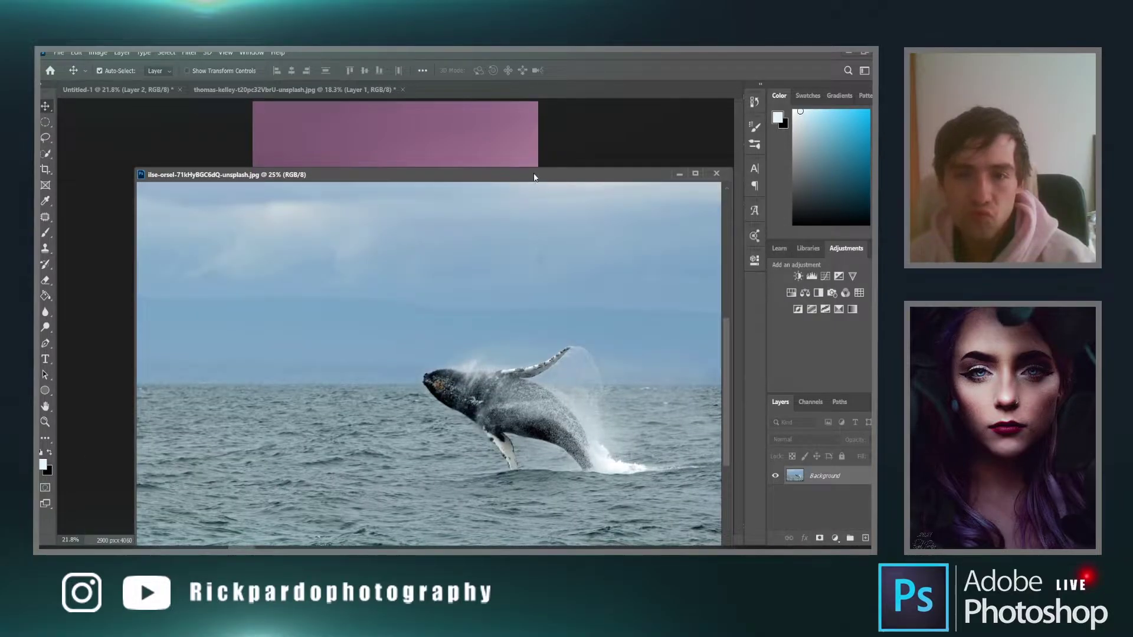
left_click_drag(534, 177, 518, 99)
scroll(557, 218, "down", 3)
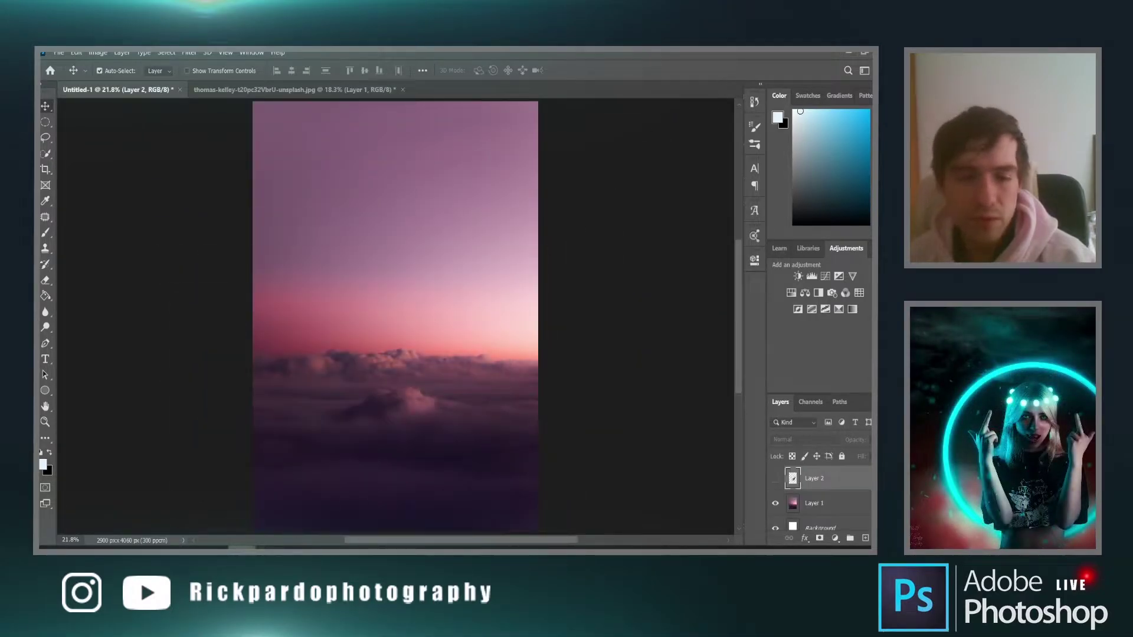
mouse_move(242, 549)
left_click(369, 506)
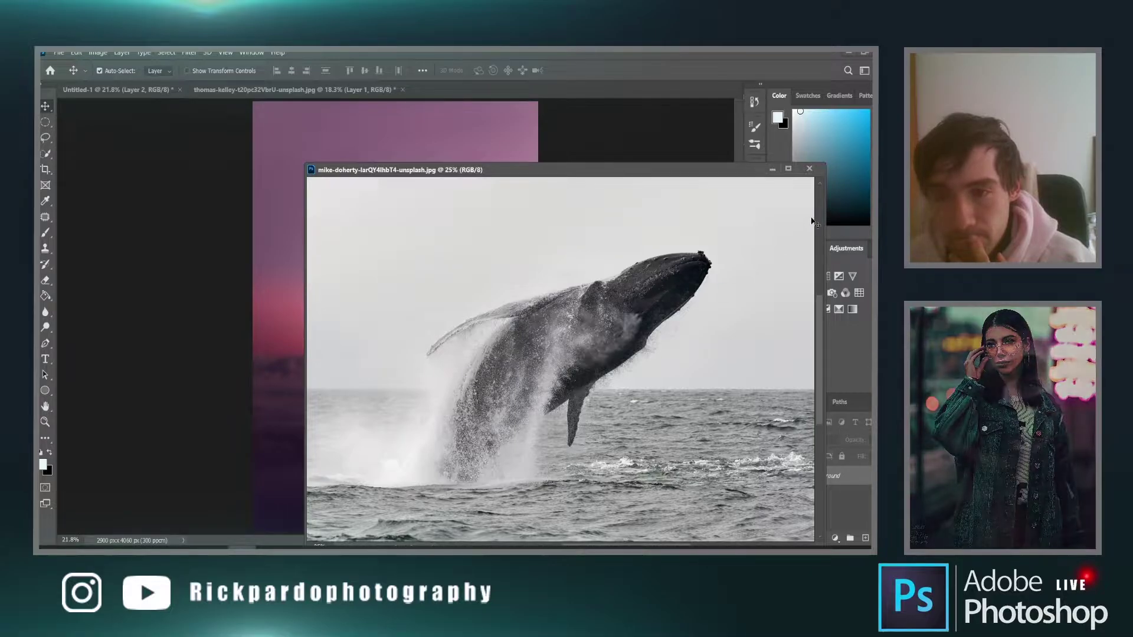
key("ctrl+w")
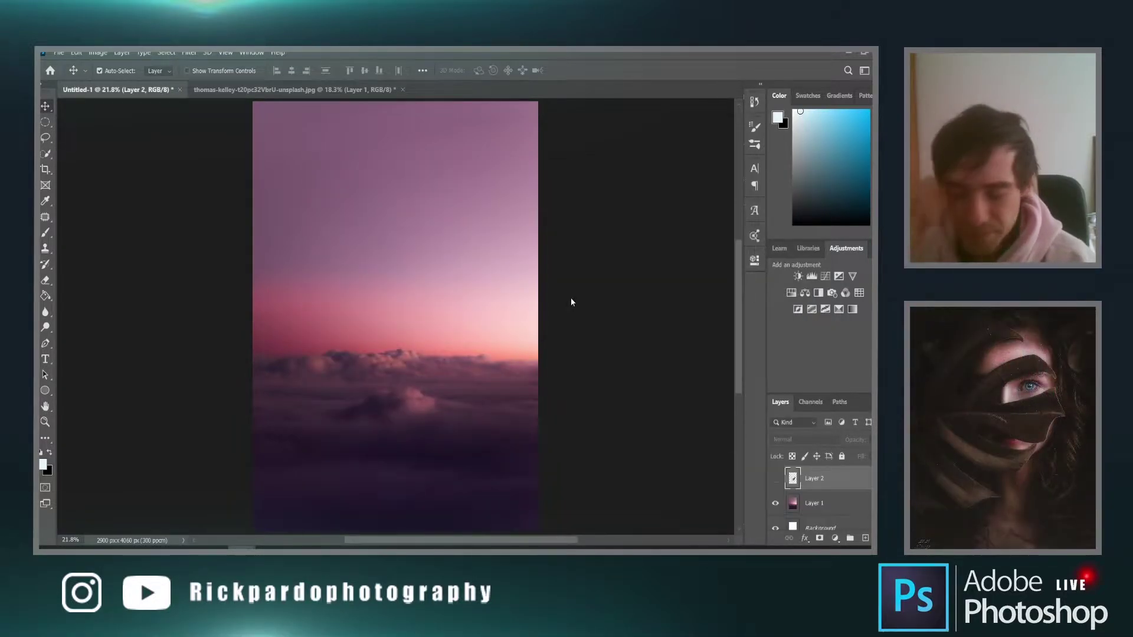
Open the whale tail photo from the animals folder and duplicate its Background layer
key("ctrl+o")
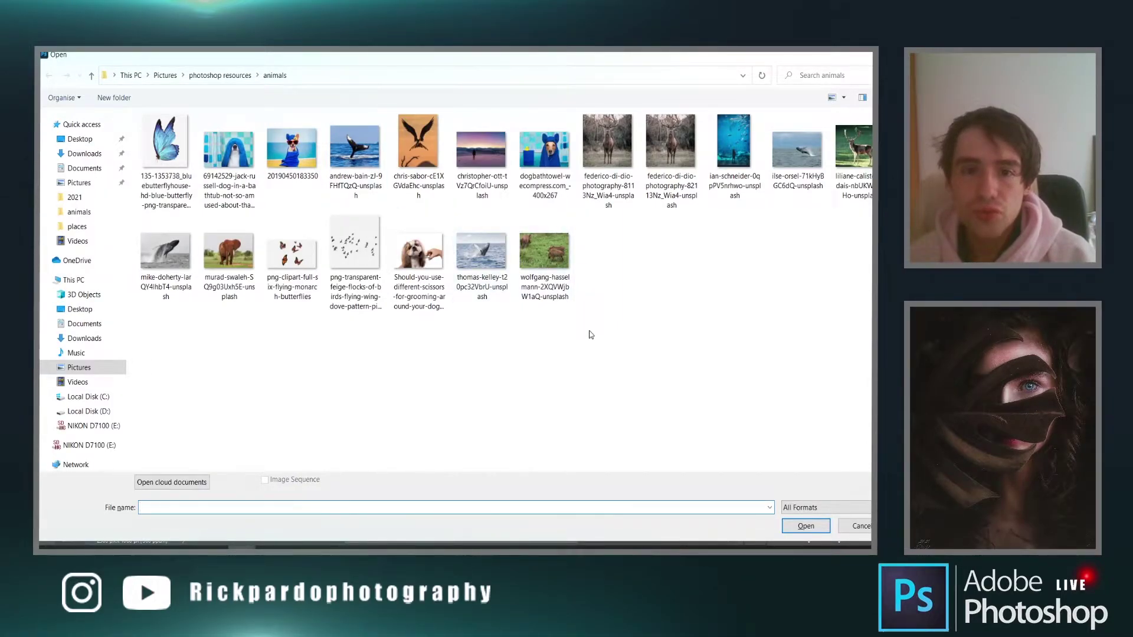
double_click(343, 139)
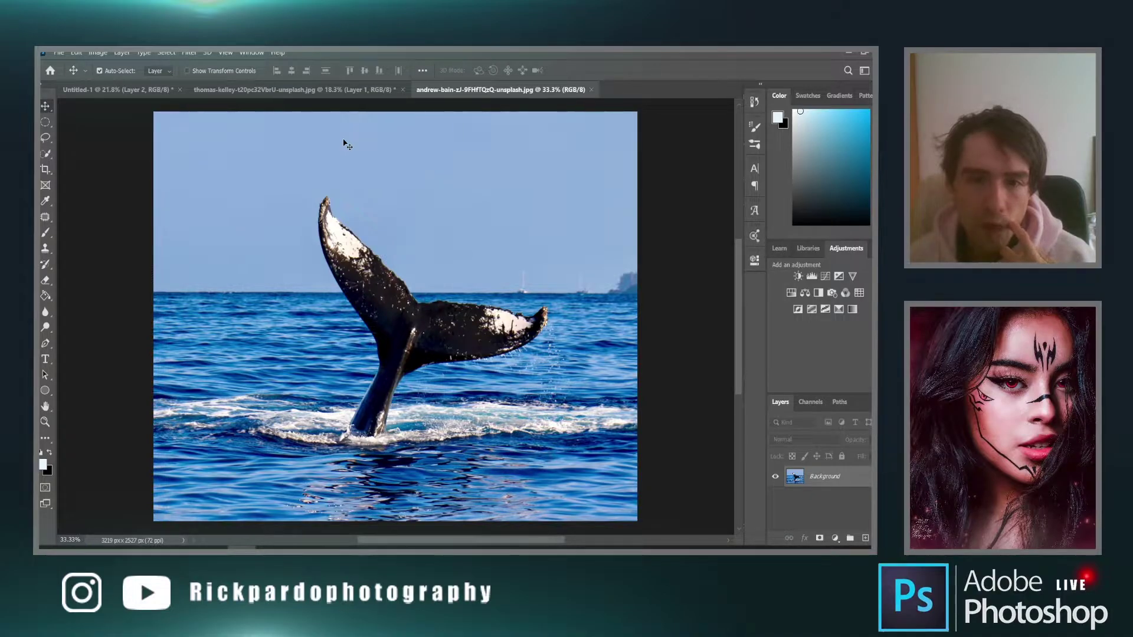
key("ctrl+j")
Select the whale tail with the Quick Selection tool, covering both fluke tips and the base of the stem at the water
key("w")
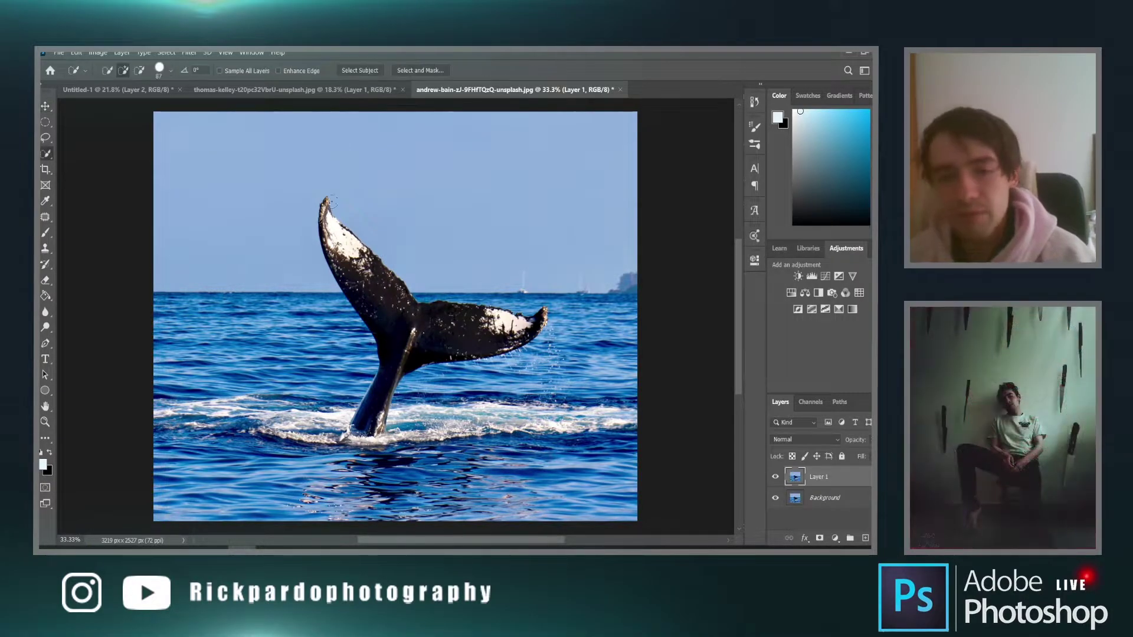
mouse_move(354, 248)
left_mouse_down()
mouse_move(389, 305)
mouse_move(440, 333)
left_mouse_up()
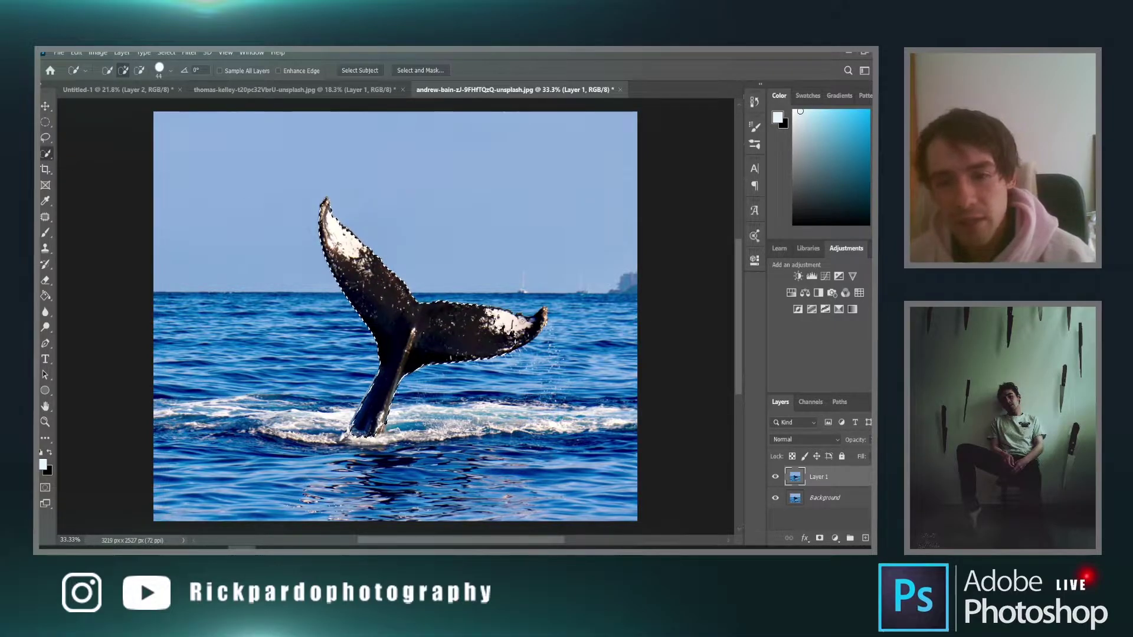
left_click_drag(538, 319, 555, 315)
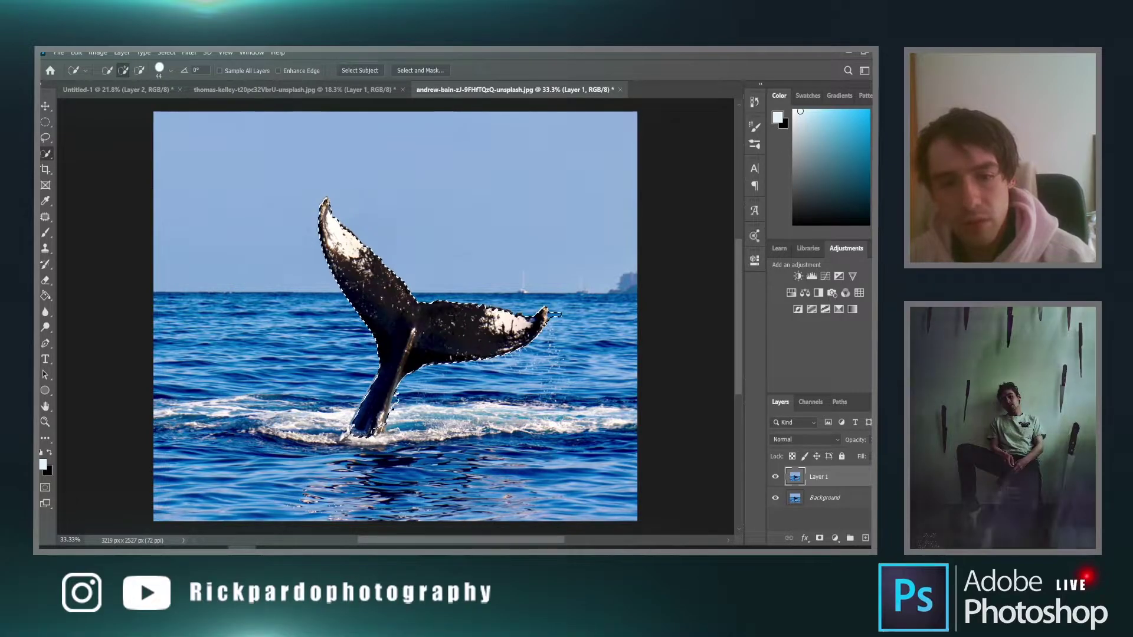
key("alt")
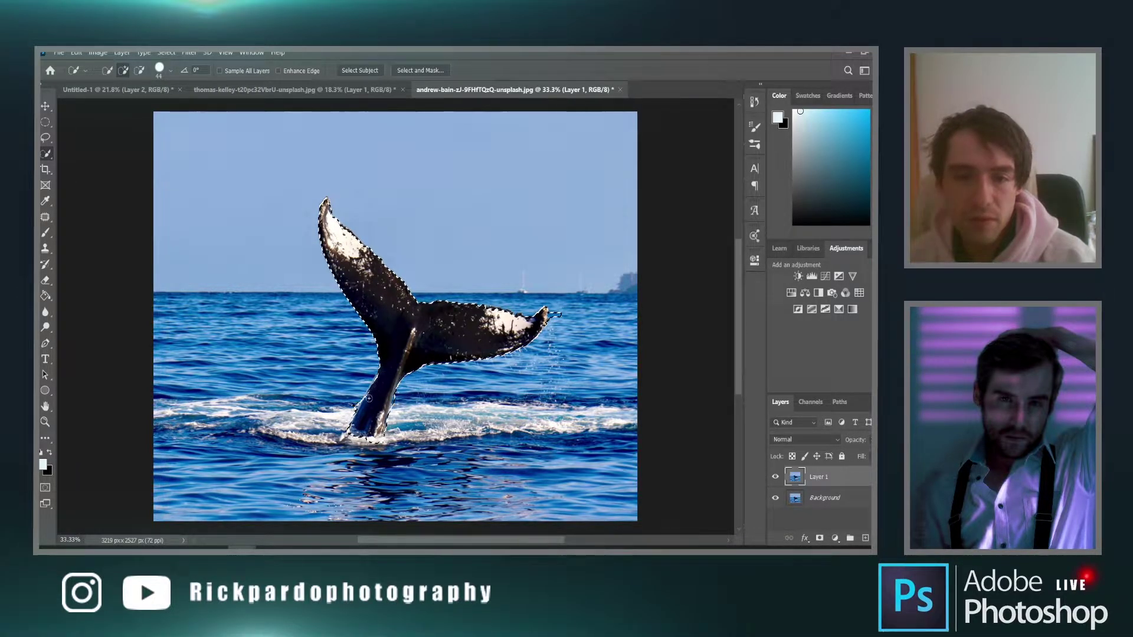
key("alt")
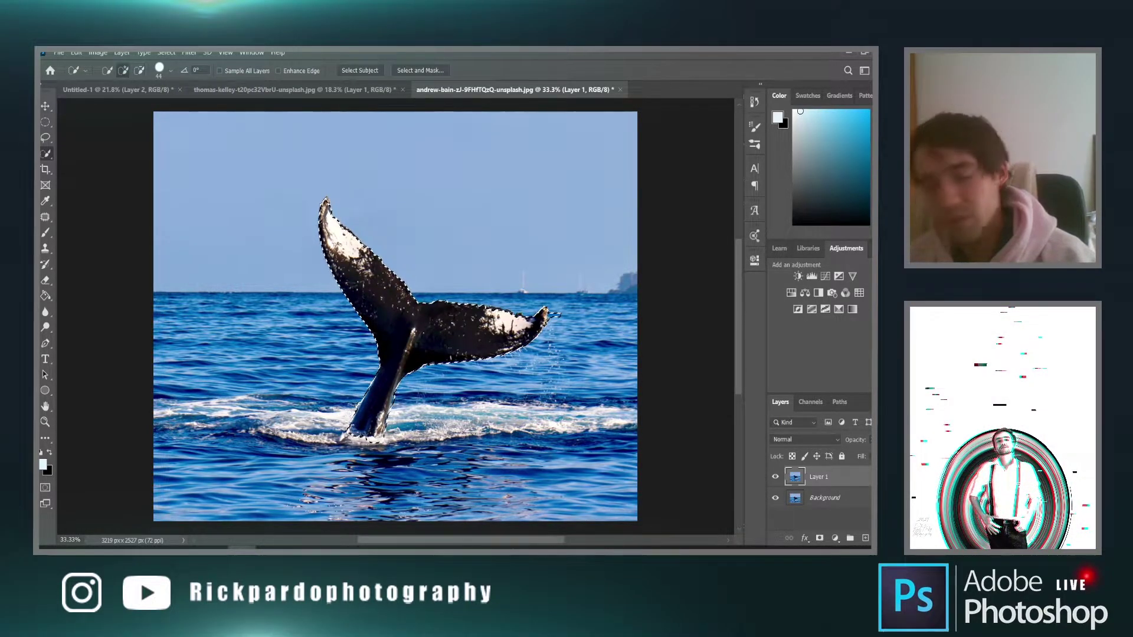
key("alt")
key("alt")
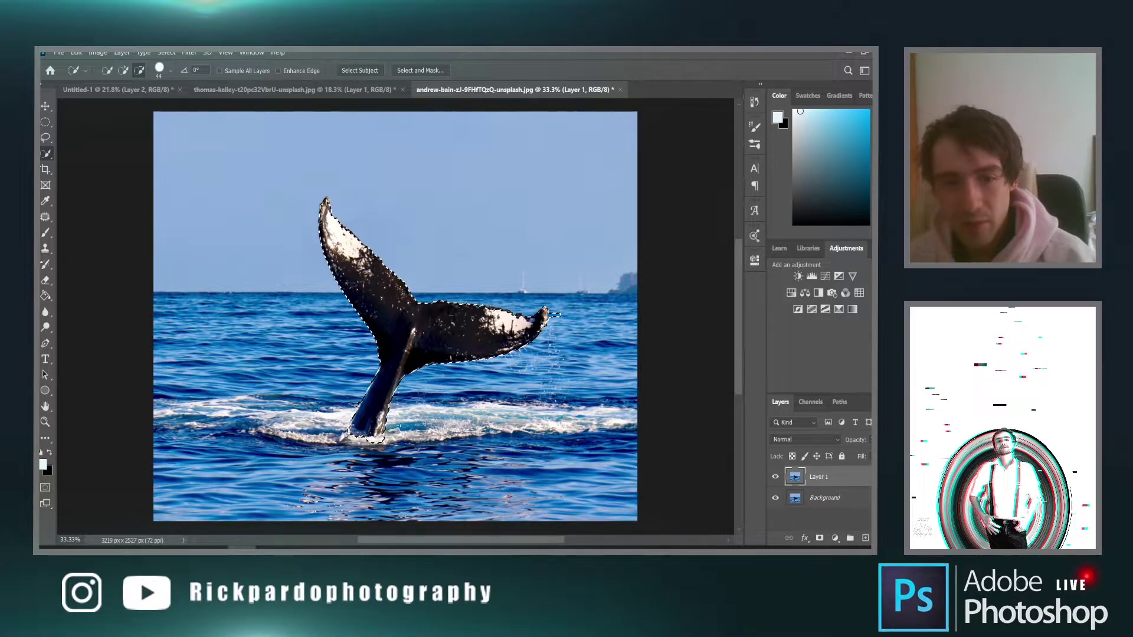
key("alt")
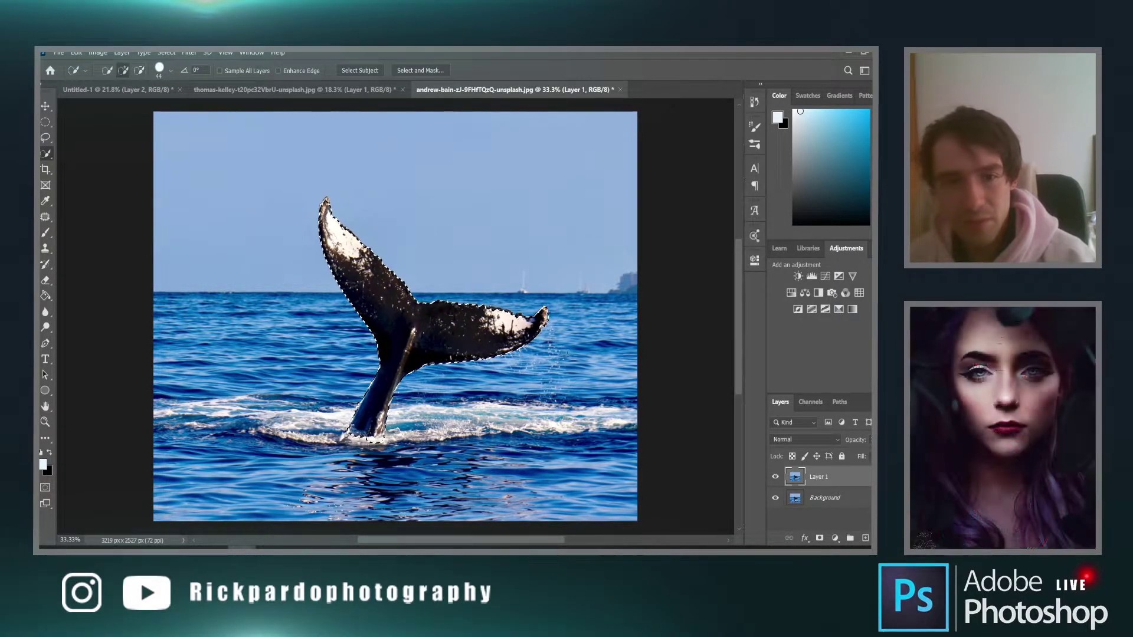
scroll(425, 350, "down", 3)
scroll(425, 350, "up", 2)
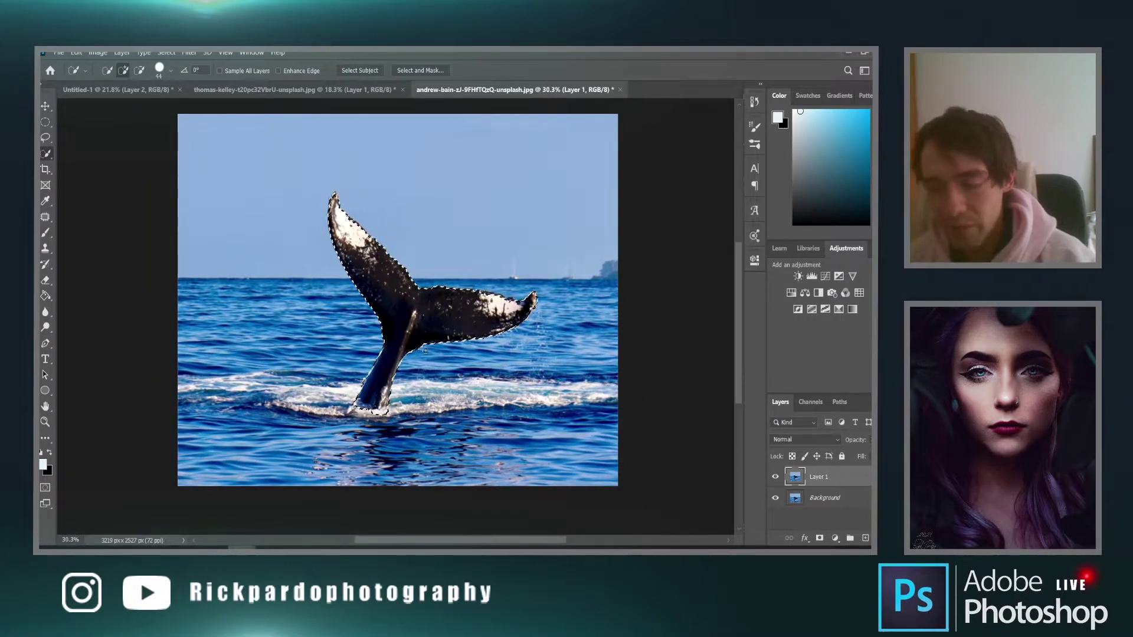
Copy the selected tail to its own layer and move it into Untitled-1 over the sunset clouds
key("ctrl+j")
key("v")
left_click_drag(407, 298, 429, 273)
left_click_drag(249, 165, 308, 238)
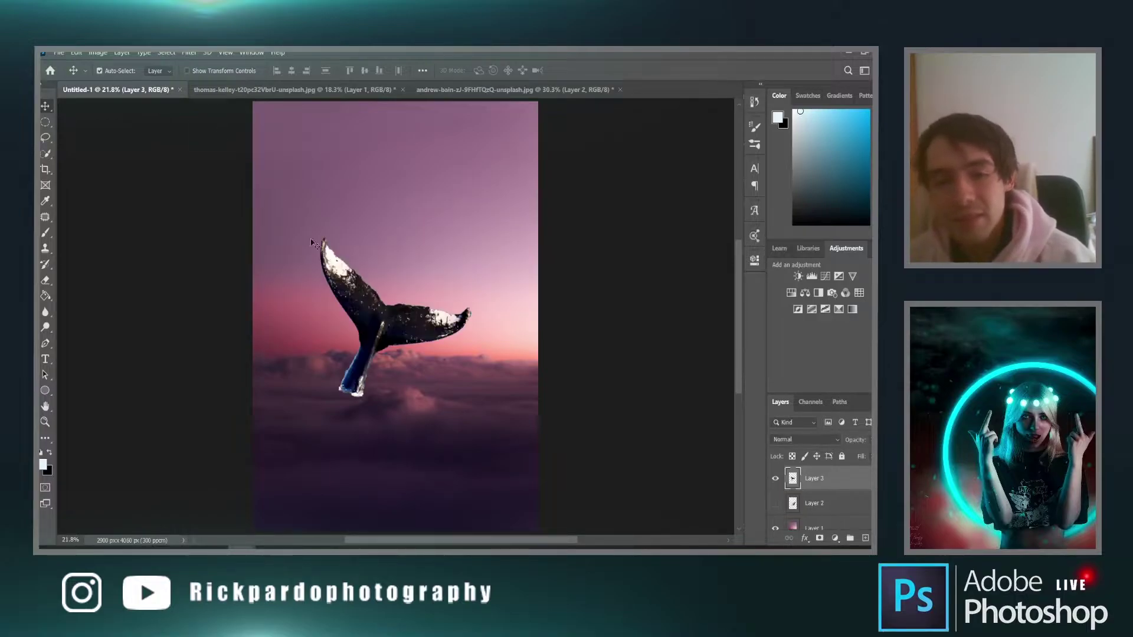
left_click_drag(372, 362, 405, 368)
Scale the whale tail down to a small size, rotate it upright and place it at the image's right edge just below the horizon
key("ctrl+t")
left_click_drag(509, 246, 463, 330)
left_click_drag(467, 302, 410, 356)
left_click_drag(393, 402, 525, 383)
key("Return")
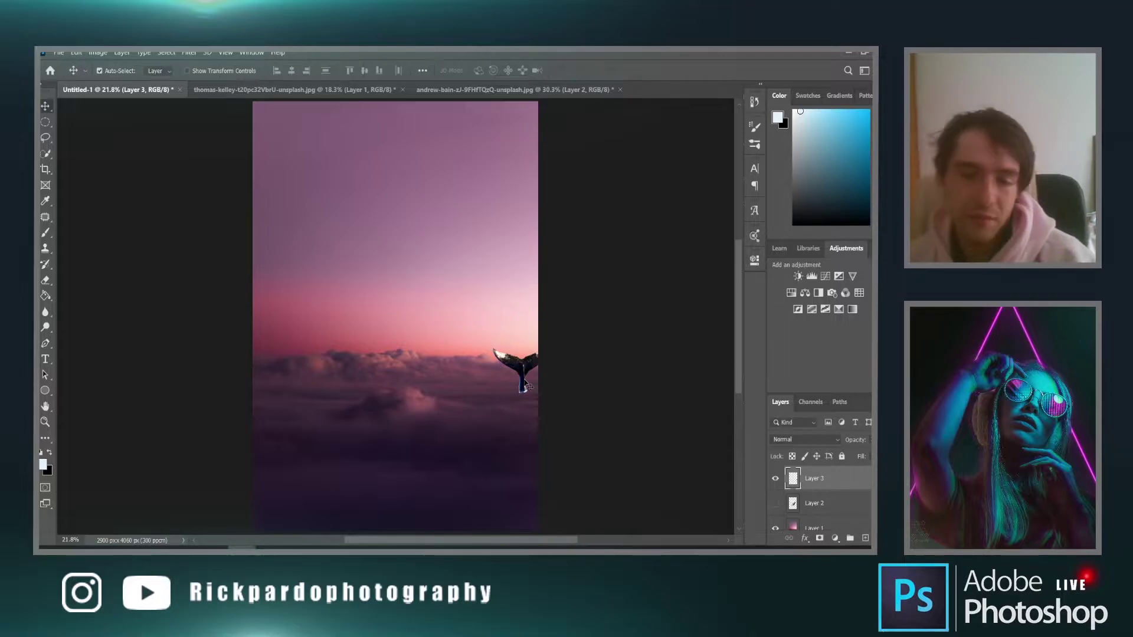
Close the whale tail photo without saving its changes
left_click(488, 87)
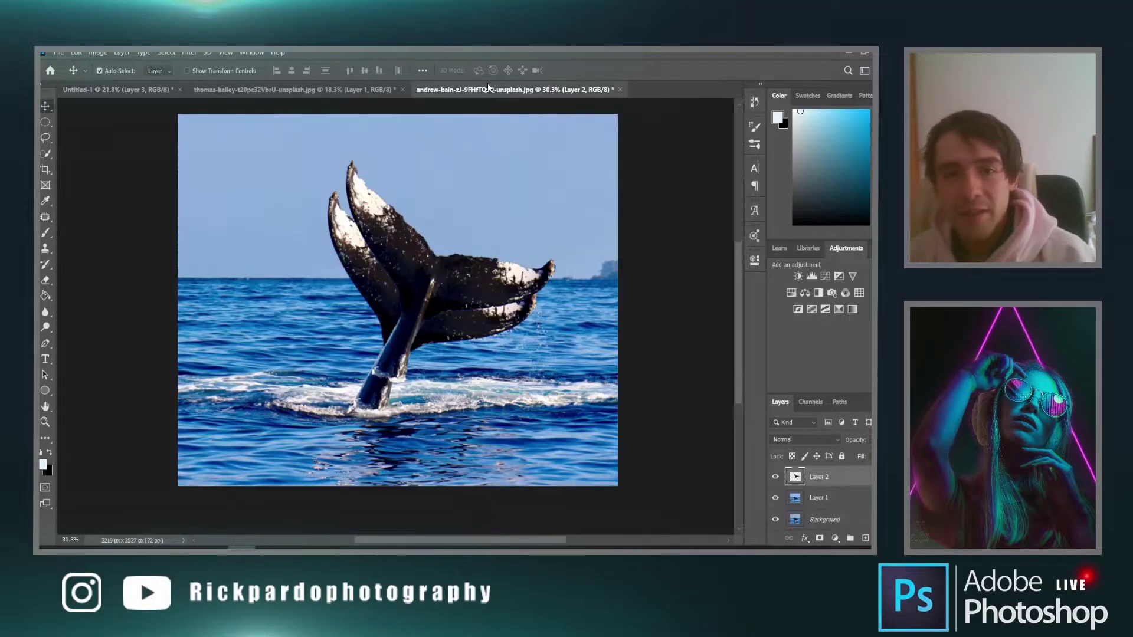
left_click(620, 89)
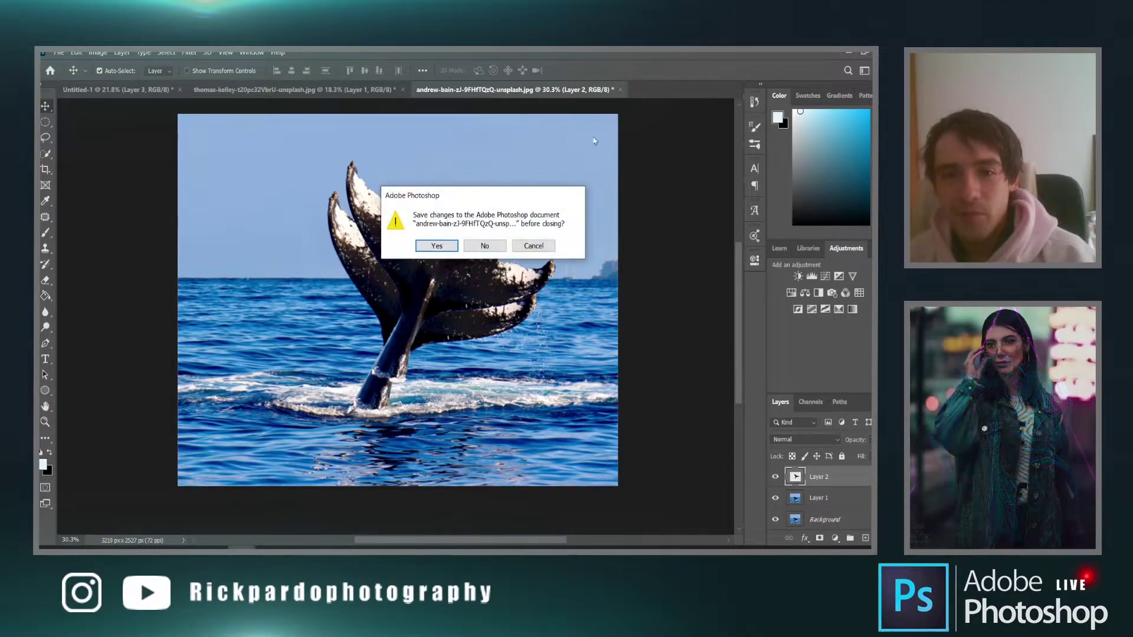
left_click(500, 246)
Return to Untitled-1 and dock the floating leaping-whale photo as a tab beside the other documents
left_click(312, 90)
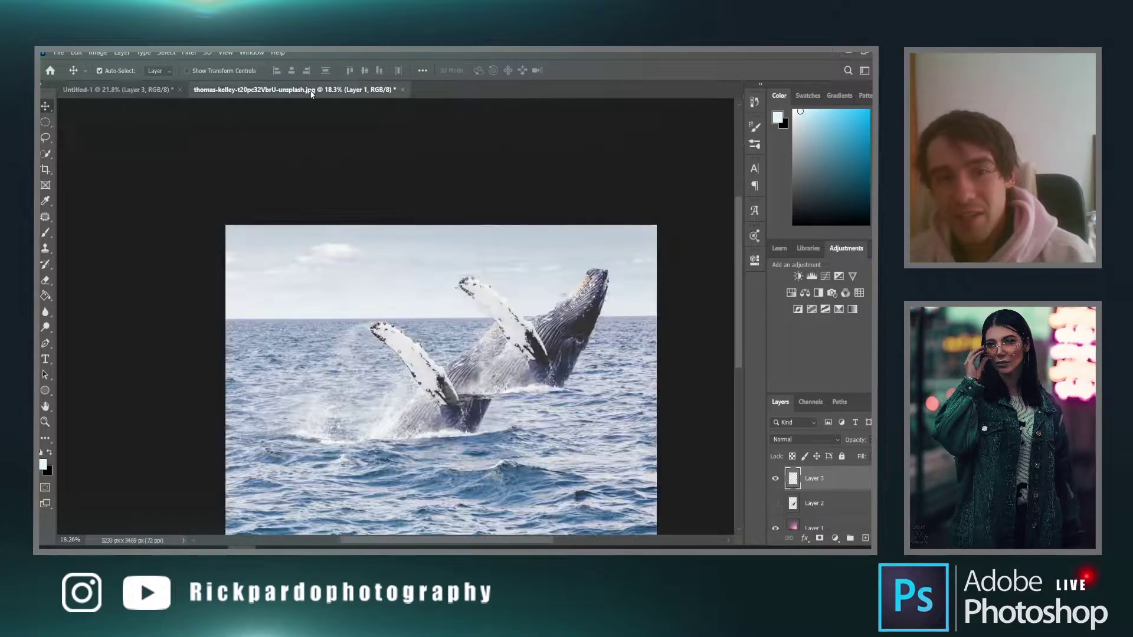
left_click(118, 89)
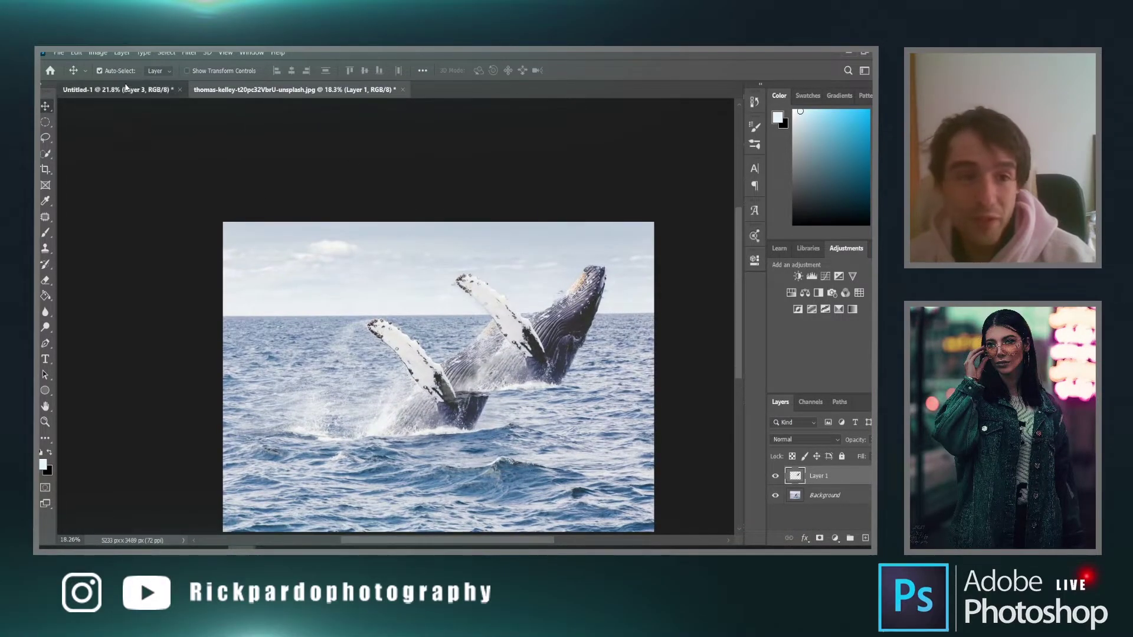
left_click(298, 508)
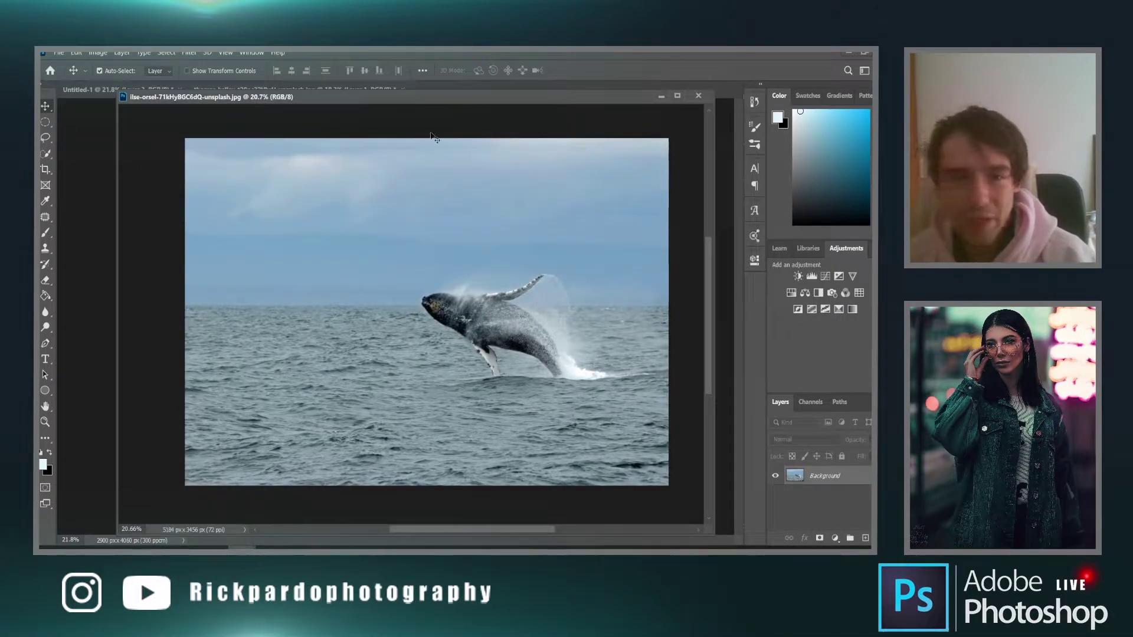
left_click_drag(442, 97, 478, 85)
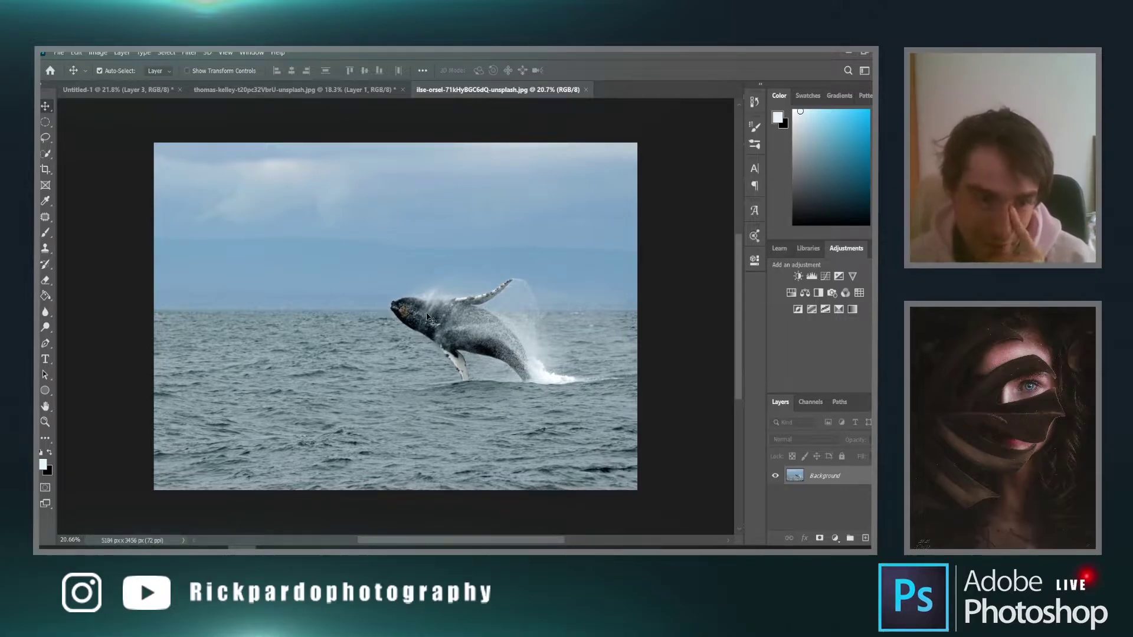
Select the leaping whale's head and body with the Quick Selection tool, adjusting the brush size to fit
key("w")
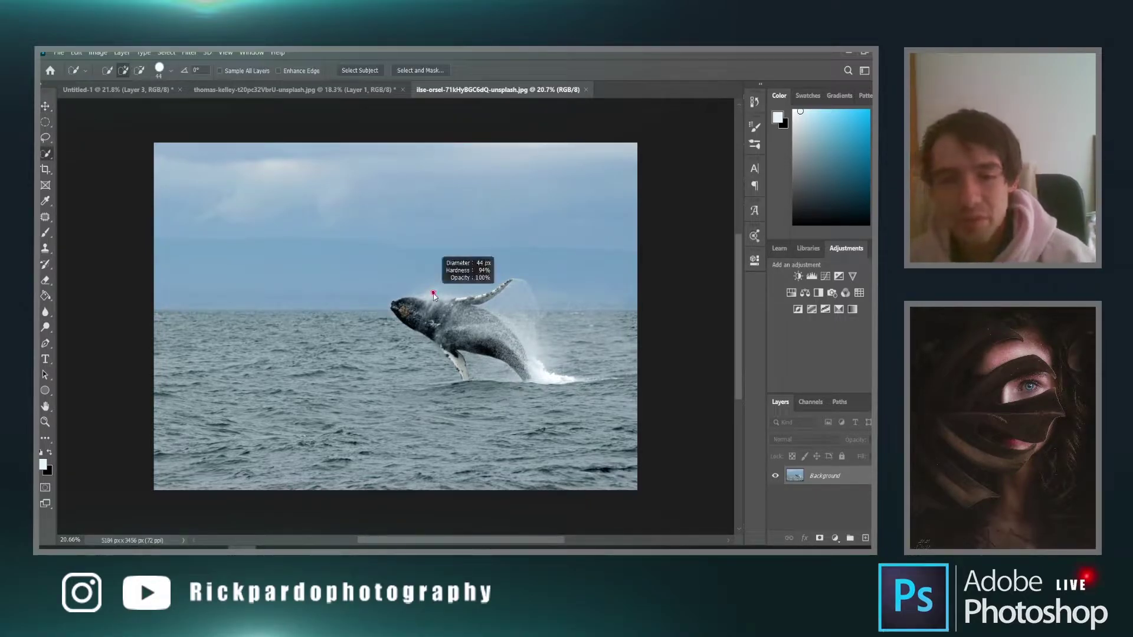
scroll(435, 307, "up", 3)
left_click_drag(455, 319, 449, 319, "alt")
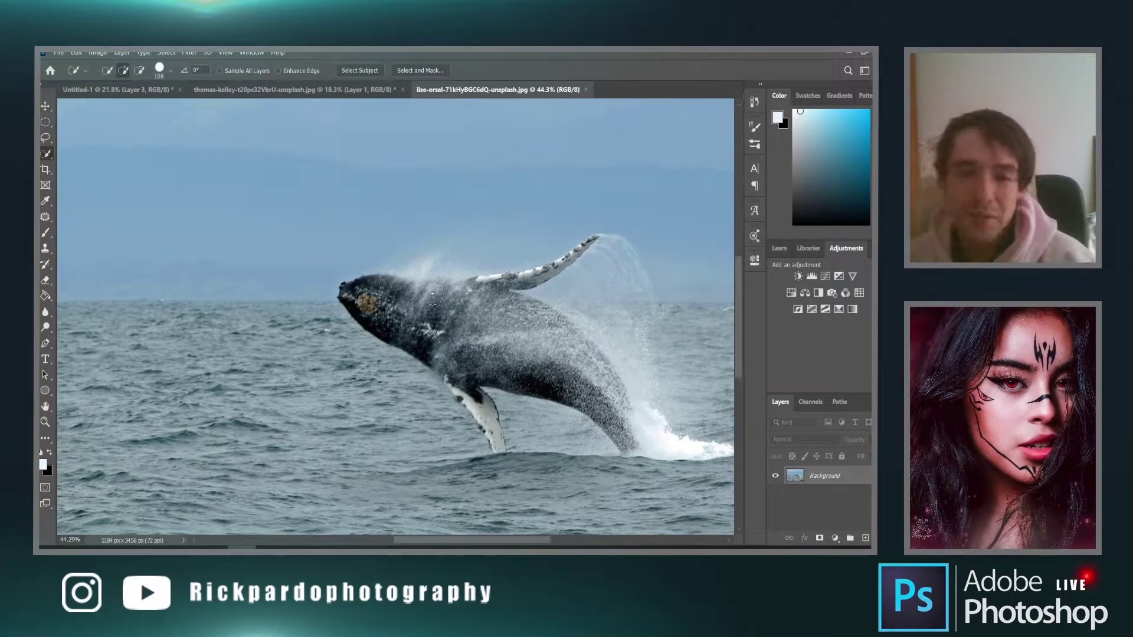
mouse_move(430, 303)
left_mouse_down("alt")
mouse_move(360, 289)
mouse_move(378, 285)
mouse_move(406, 307)
mouse_move(390, 309)
mouse_move(448, 310)
mouse_move(460, 324)
mouse_move(496, 300)
mouse_move(490, 313)
mouse_move(543, 372)
mouse_move(584, 366)
mouse_move(625, 437)
left_mouse_up("alt")
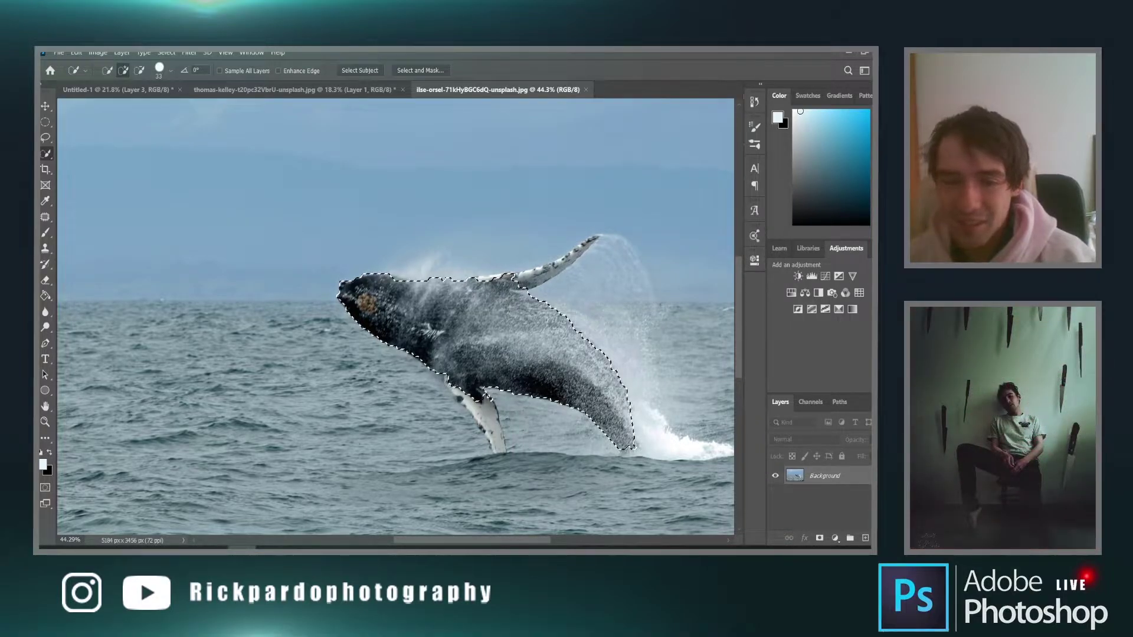
Extend the whale selection over the white splash, the lower fin and the raised upper fin, using a smaller brush for the fin tip
mouse_move(617, 369)
left_mouse_down()
mouse_move(637, 448)
mouse_move(702, 452)
left_mouse_up()
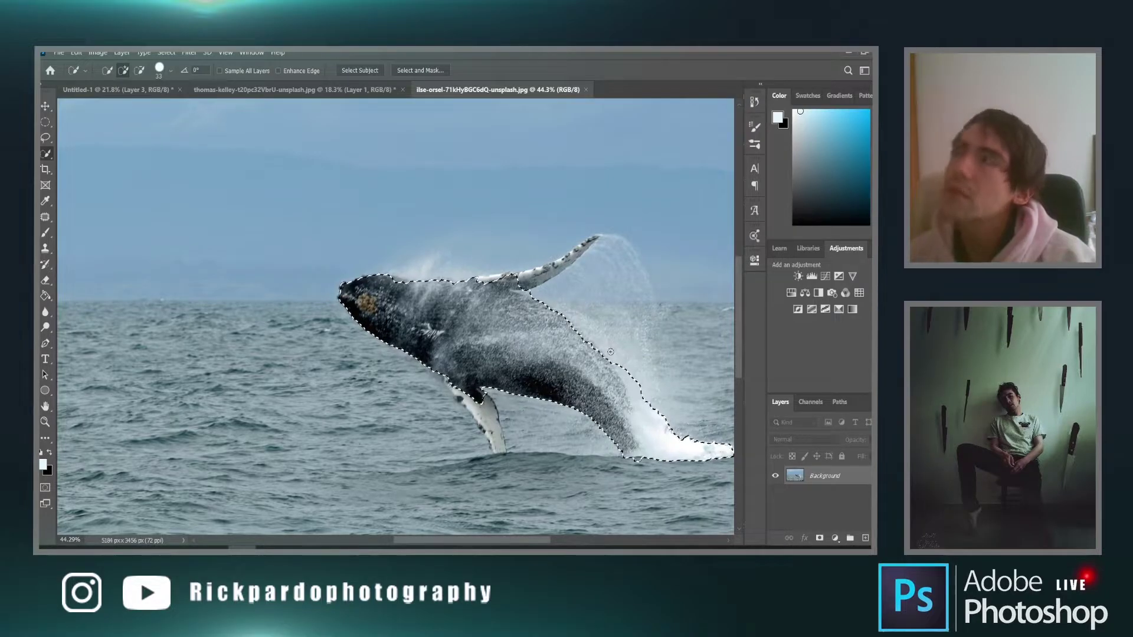
left_click_drag(610, 352, 531, 421)
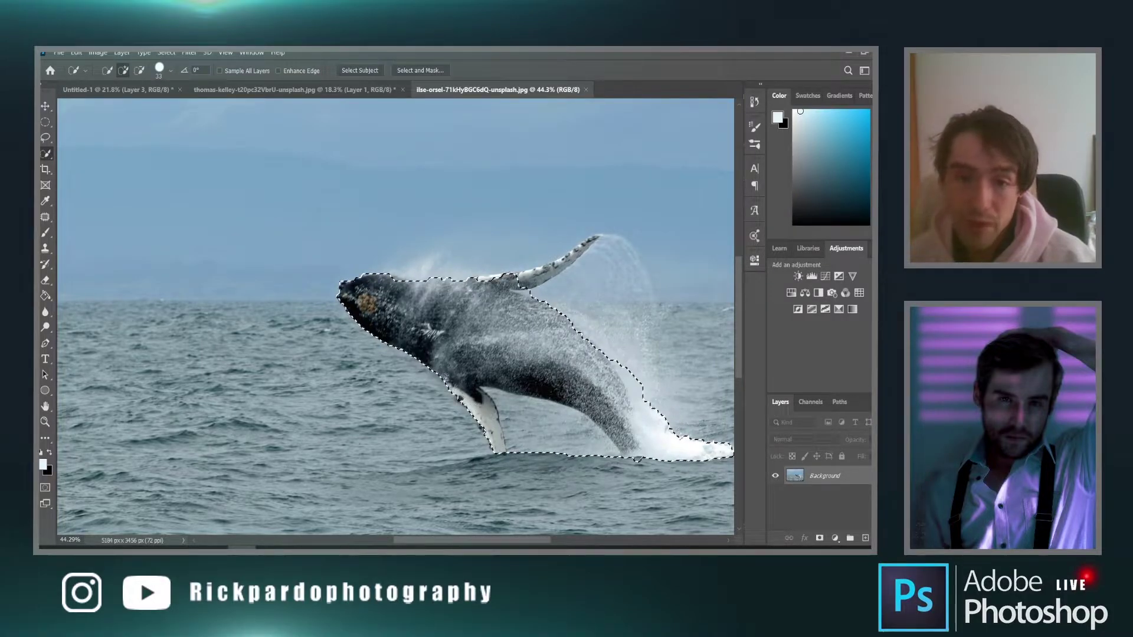
right_click(590, 240, "alt")
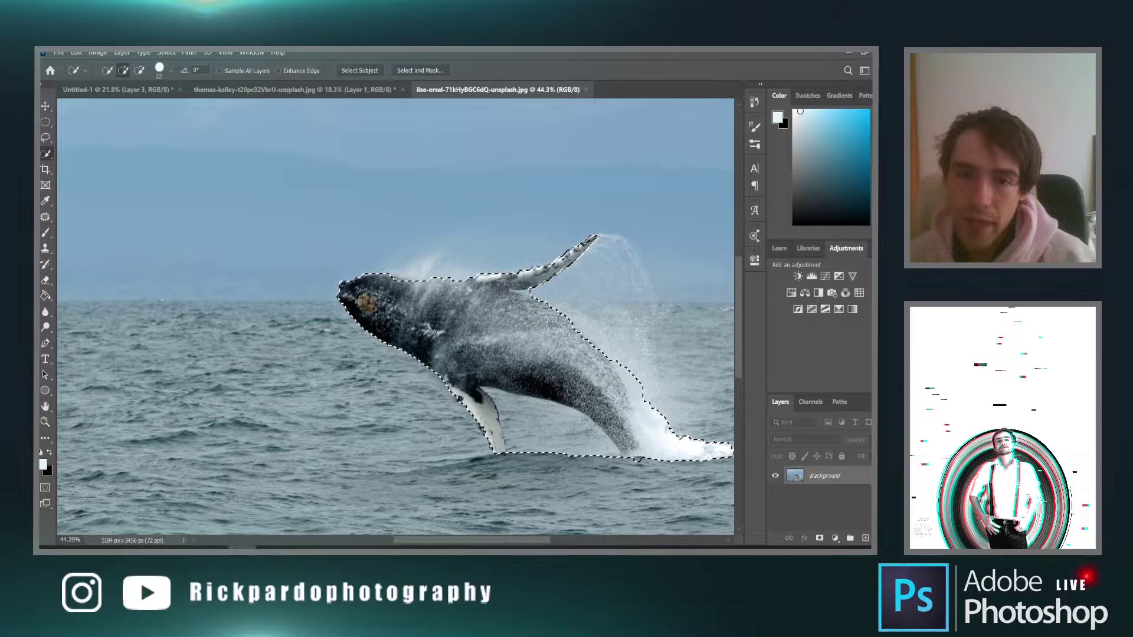
right_click(403, 293, "alt")
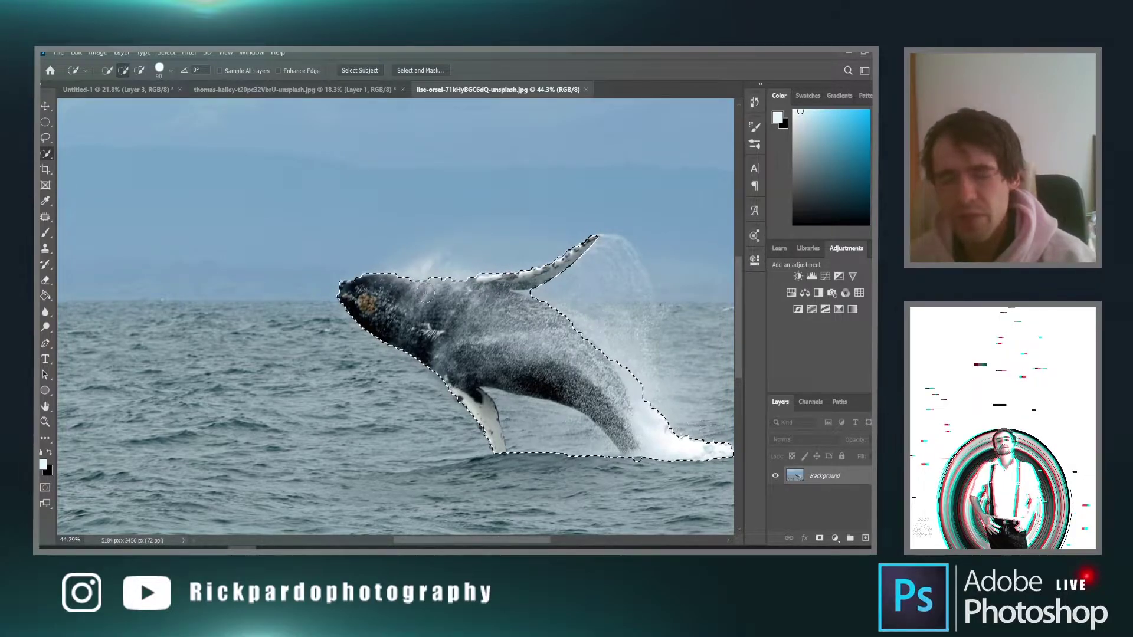
right_click(432, 251, "alt")
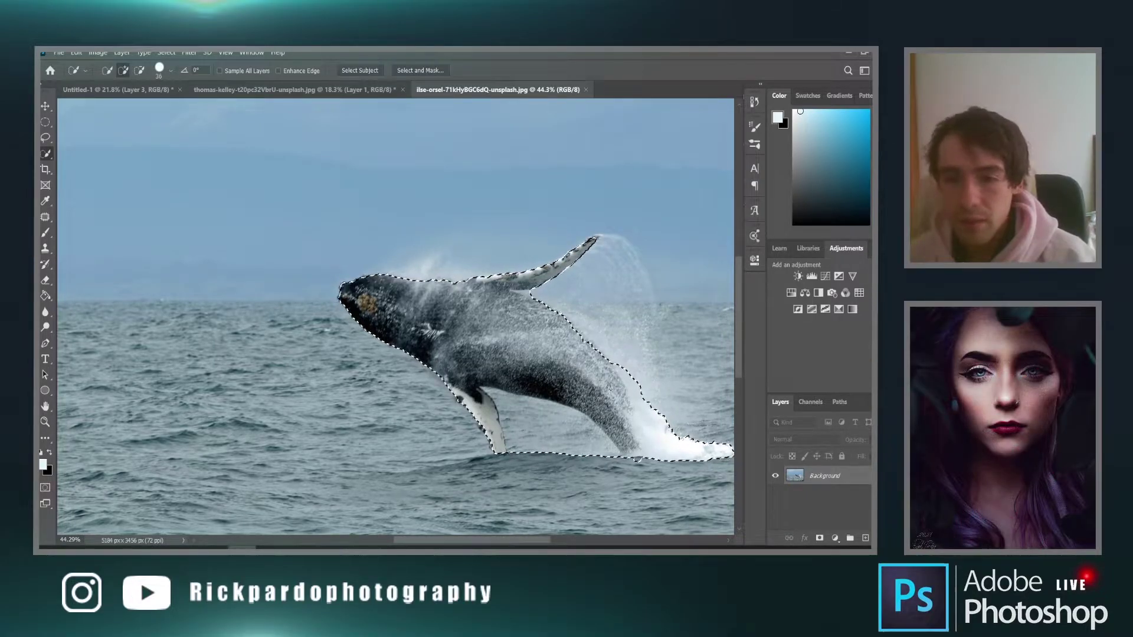
Check the whale selection in Select and Mask with the red overlay, enlarge the refine brush and output the result as a selection
scroll(614, 386, "down", 5)
scroll(614, 387, "up", 4)
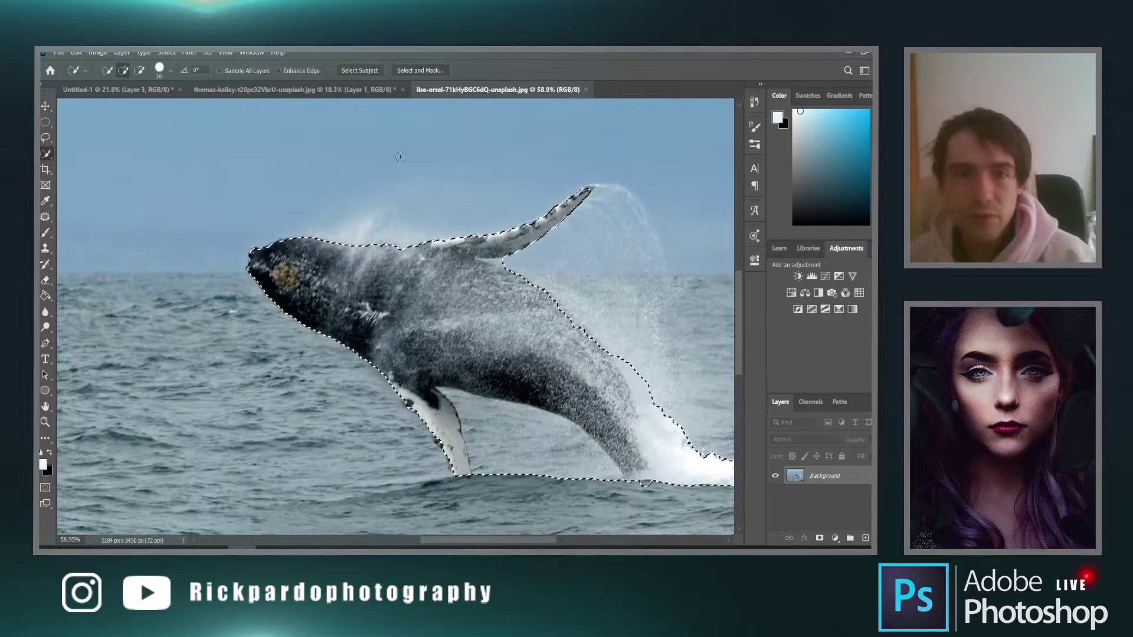
left_click(420, 71)
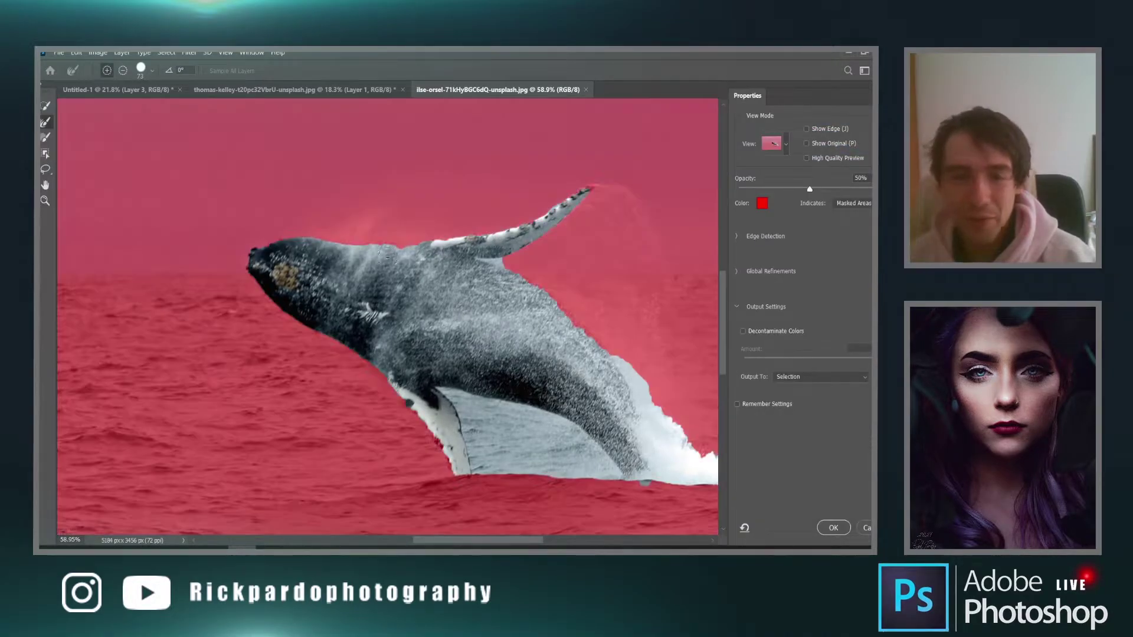
left_click_drag(481, 354, 501, 354)
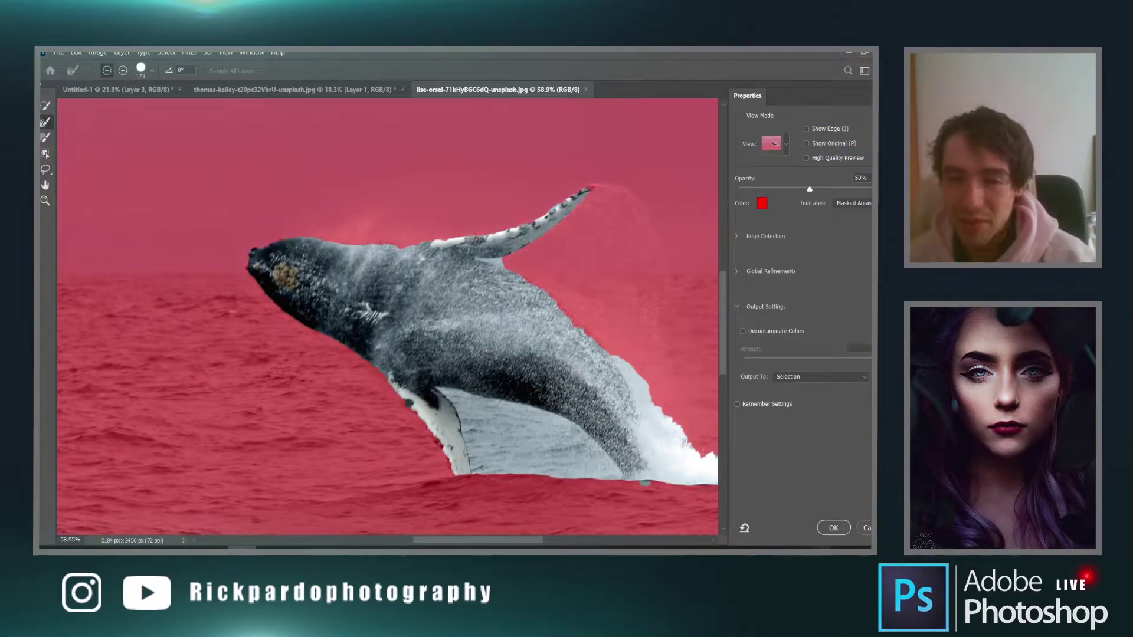
key("Return")
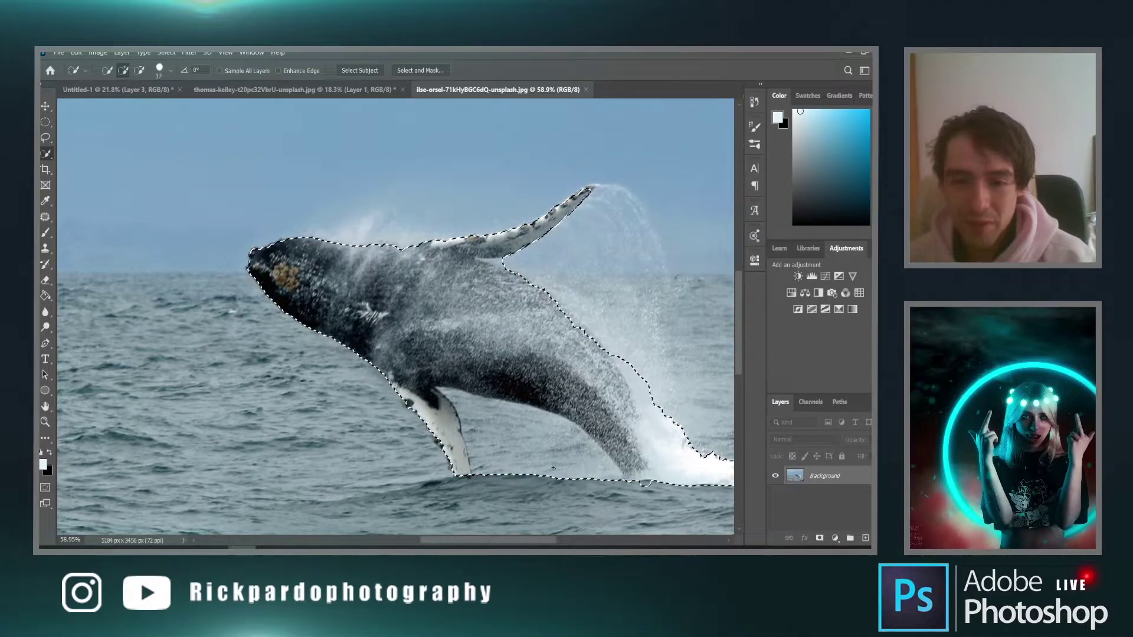
Refine the leaping whale's edges and surrounding spray in Select and Mask and apply the result as a selection
left_click(420, 71)
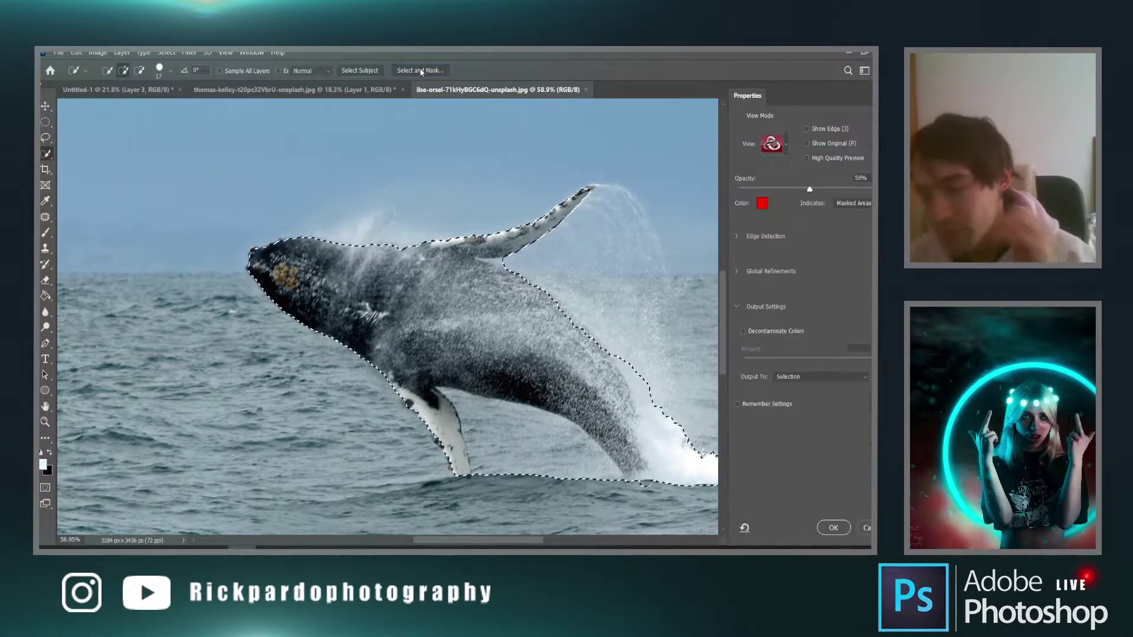
scroll(585, 434, "down", 3)
scroll(584, 433, "up", 1)
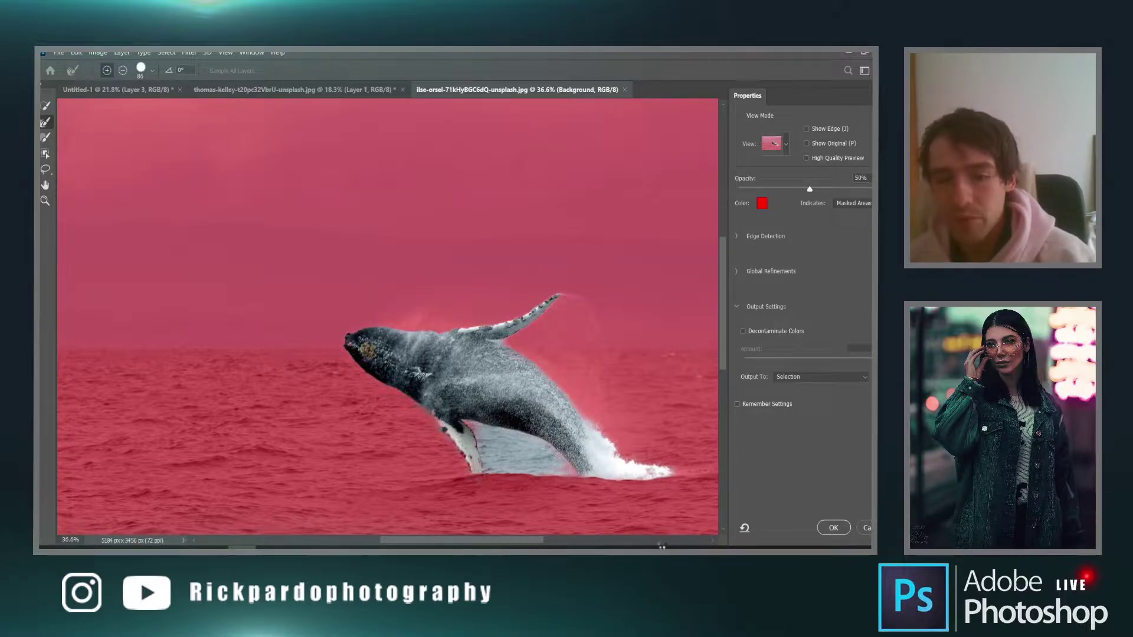
left_click(833, 528)
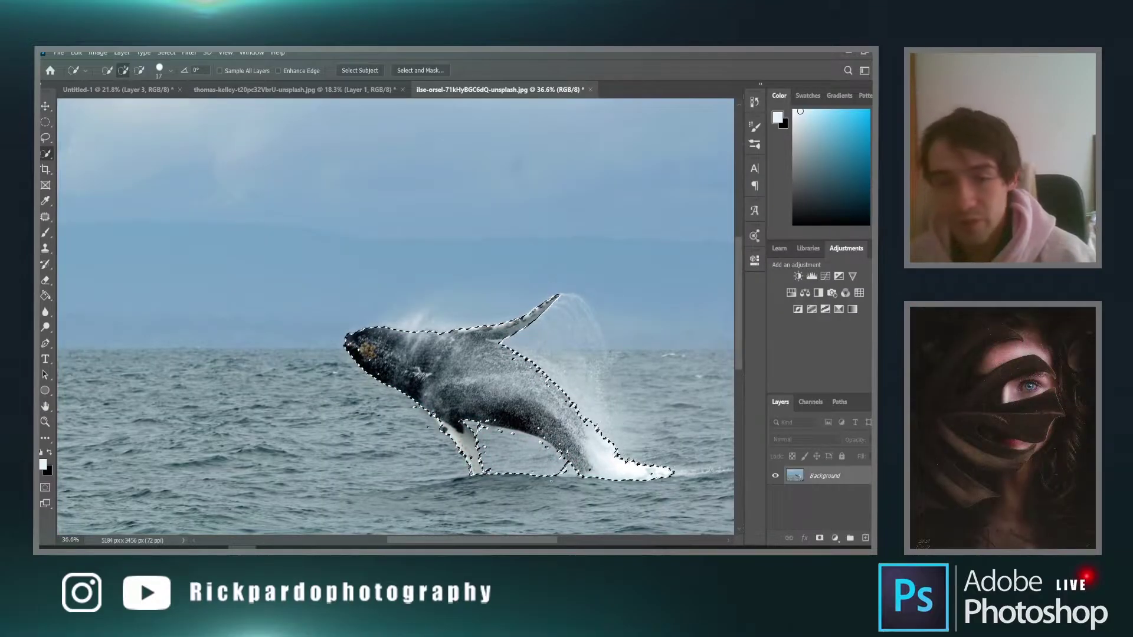
Subtract the water beneath the belly from the selection, check it in Select and Mask, and add the lower fin back
scroll(540, 475, "up", 5)
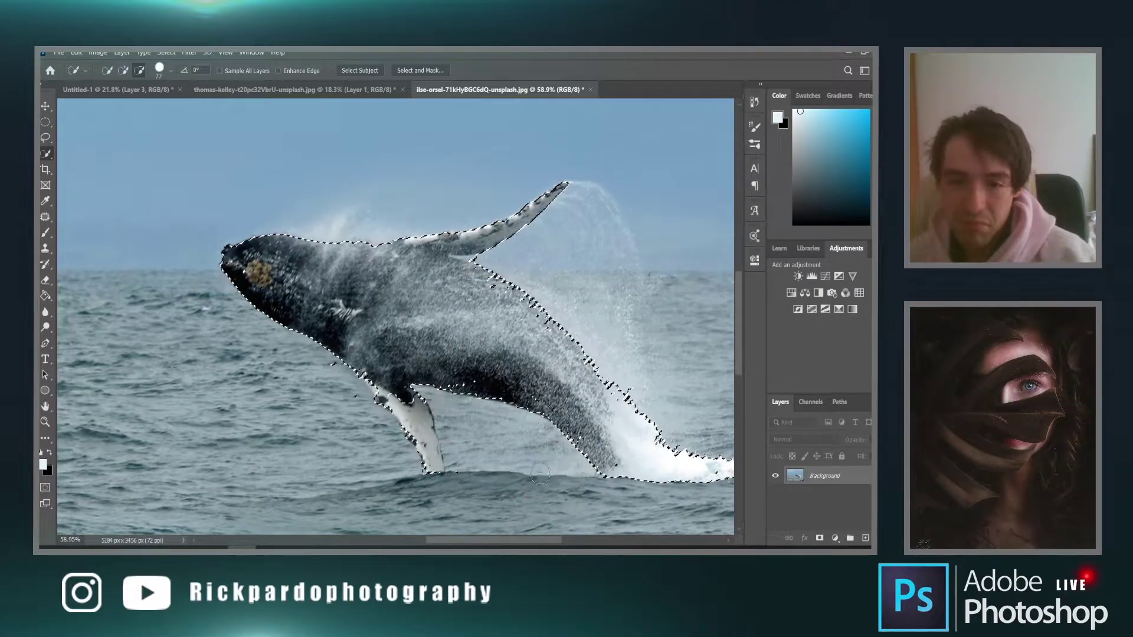
left_click(420, 71)
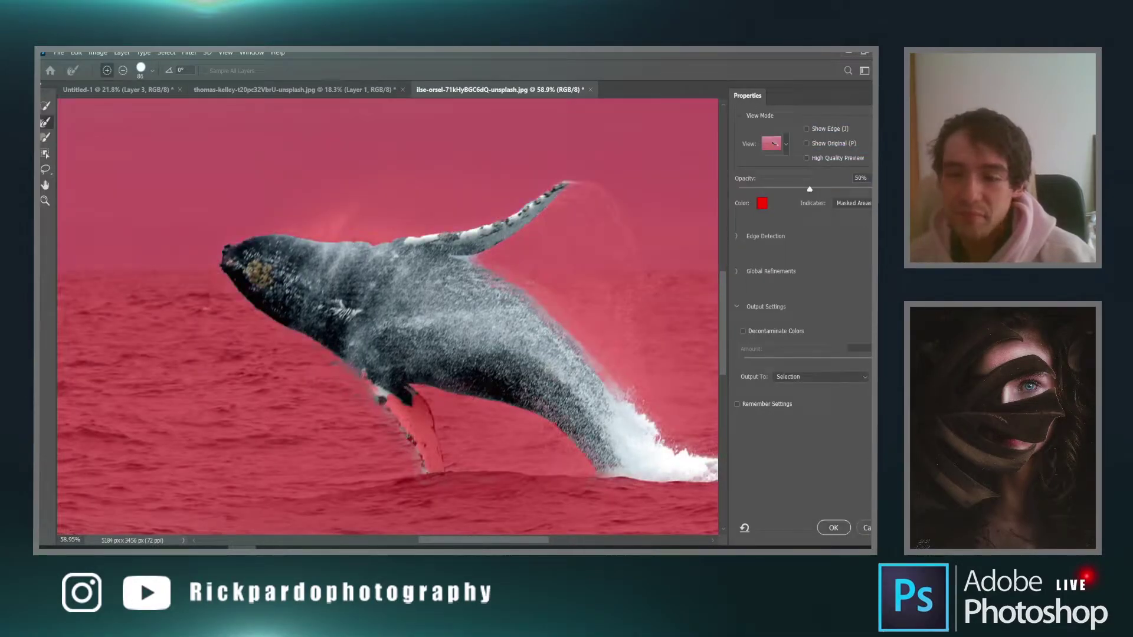
key("Return")
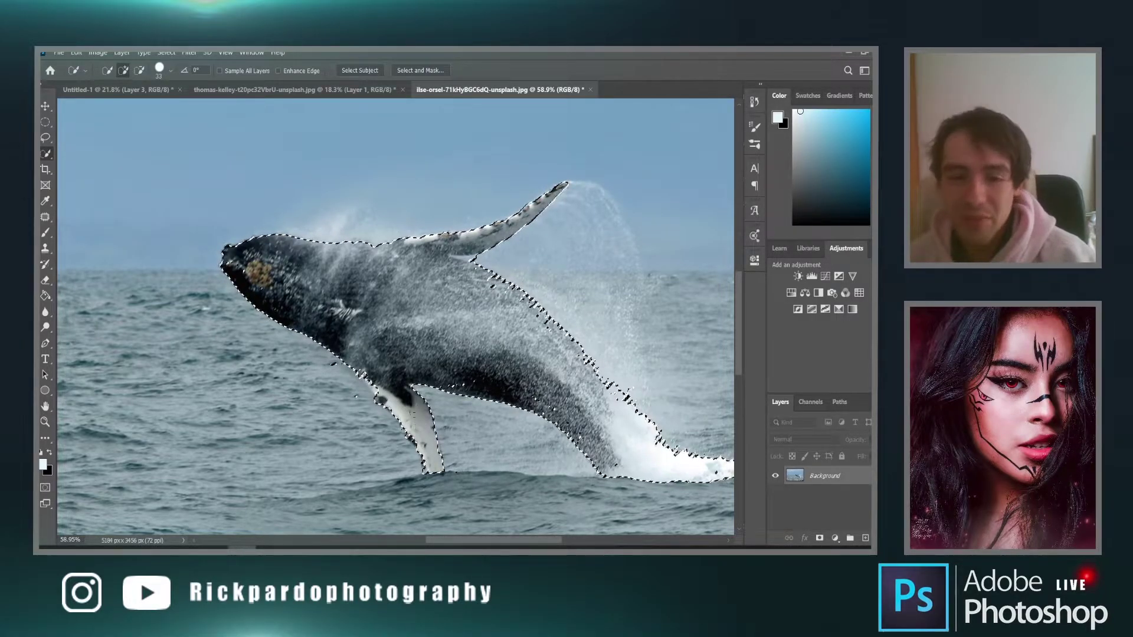
scroll(524, 472, "down", 2)
scroll(523, 472, "up", 2)
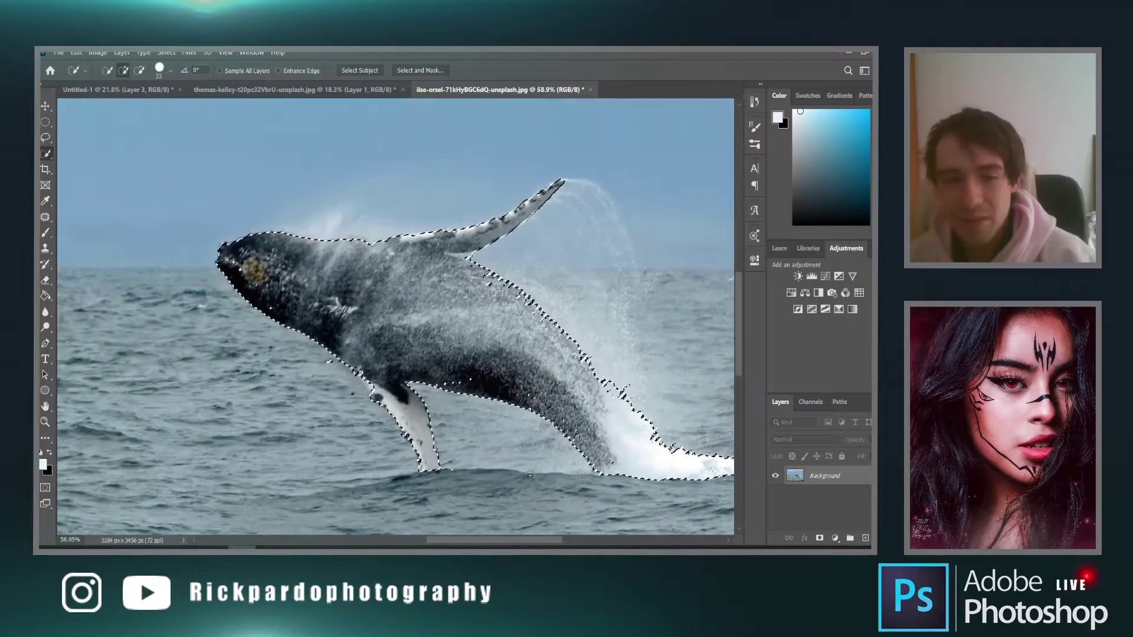
Recheck the whale in Select and Mask, reduce the refine brush size and output the result as a selection
left_click(419, 71)
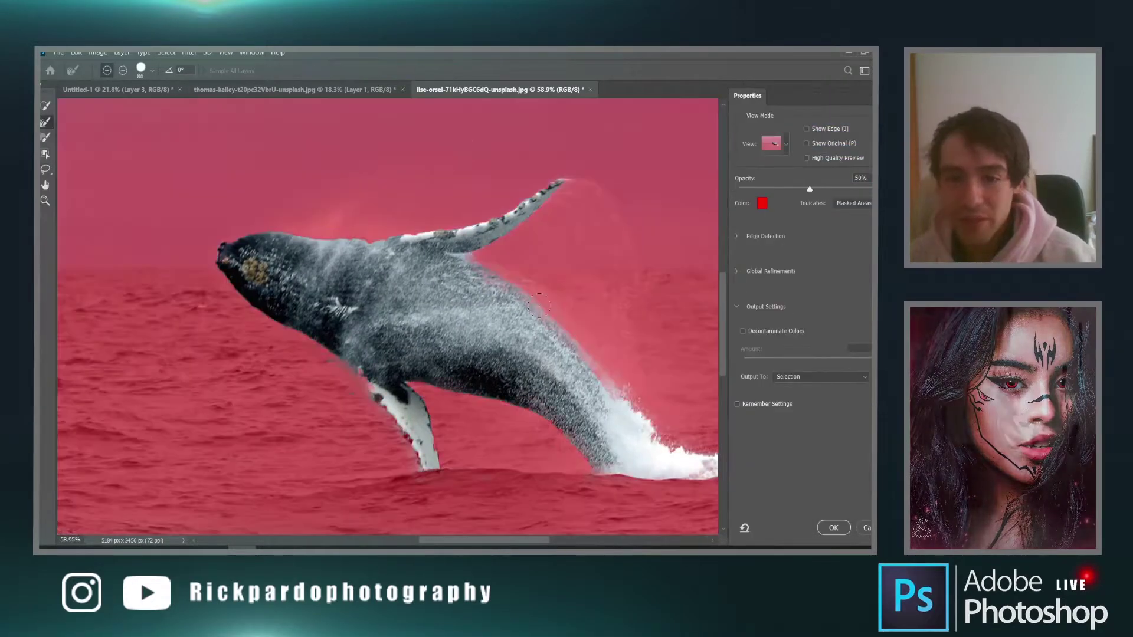
key("bracketleft")
key("bracketleft")
key("bracketleft")
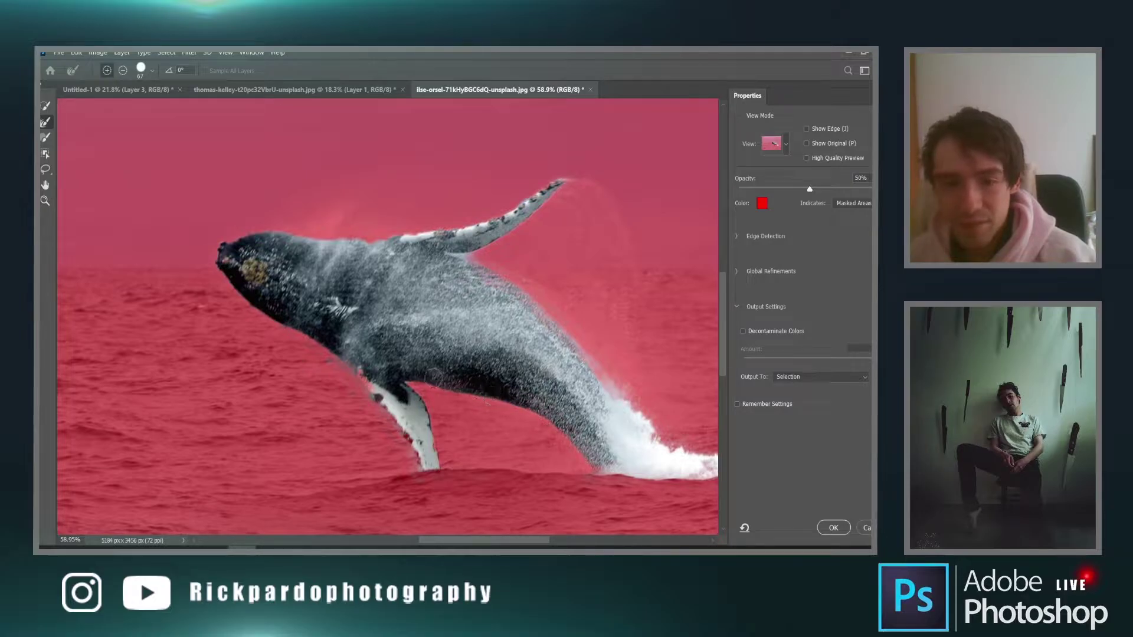
key("bracketleft")
key("bracketleft")
key("bracketleft")
key("bracketleft")
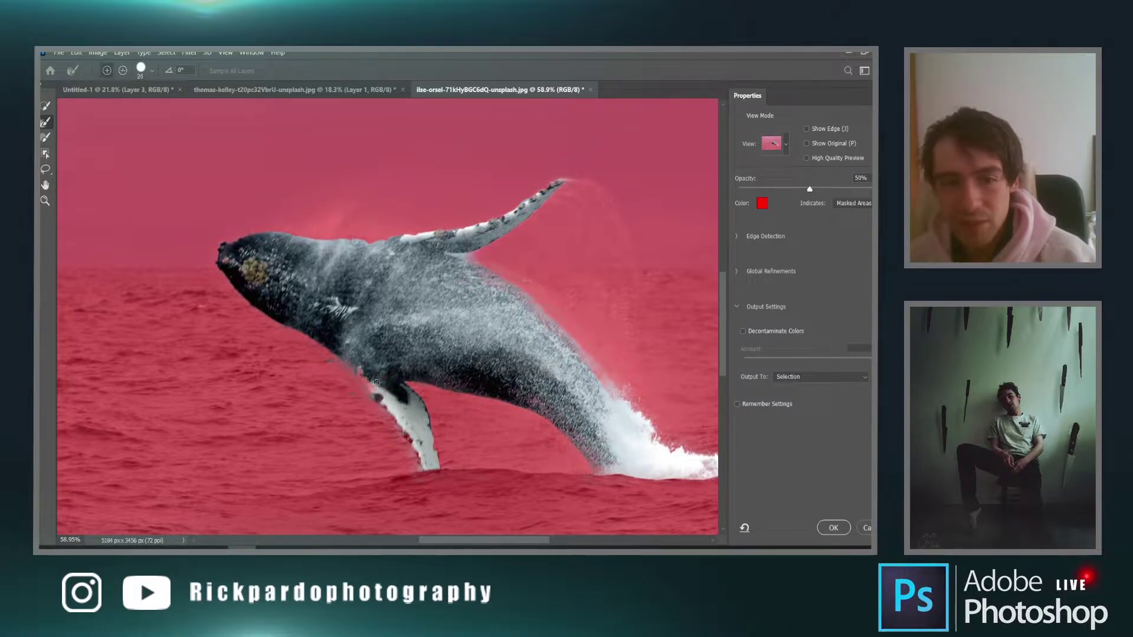
left_click(833, 527)
scroll(518, 376, "down", 2)
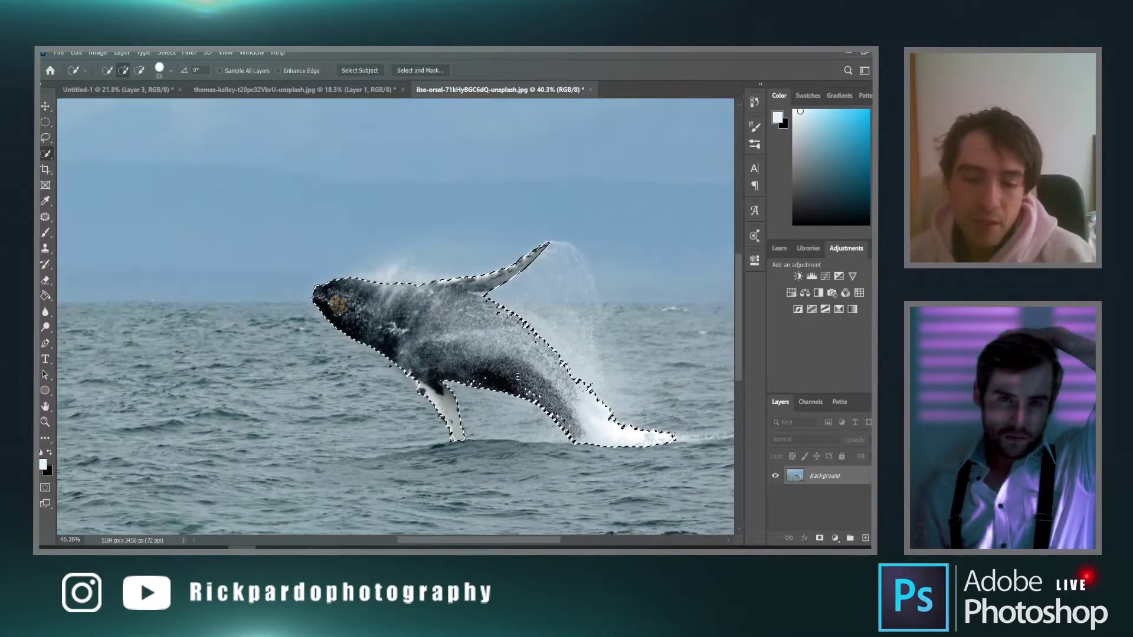
Copy the selected leaping whale onto its own layer and bring it into the Untitled-1 cloudscape
key("v")
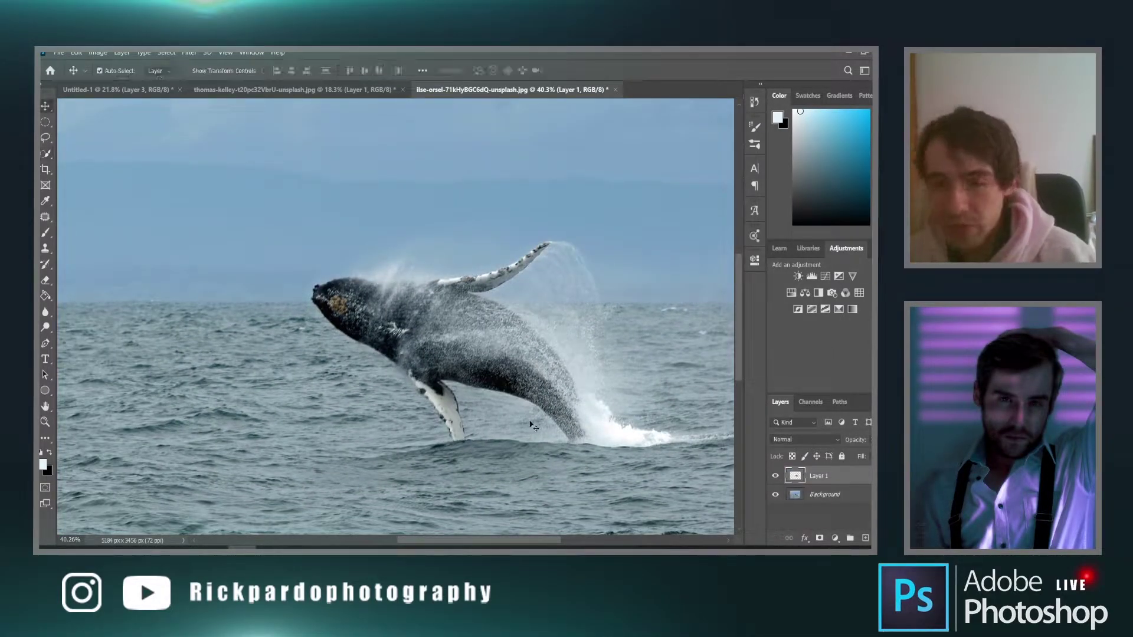
left_click_drag(478, 337, 428, 298)
scroll(440, 301, "down", 2)
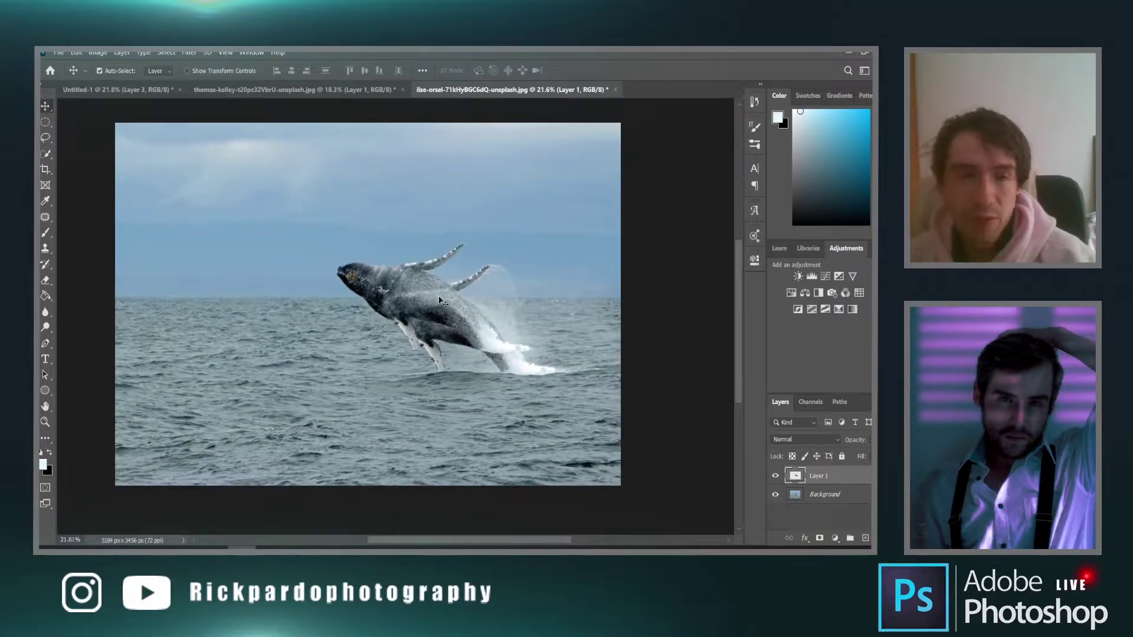
left_click(125, 91)
Scale the leaping whale to about 35% and place it over the clouds near the canvas's left edge
scroll(521, 223, "up", 2)
key("ctrl+t")
left_click_drag(263, 241, 403, 323)
left_click_drag(448, 371, 288, 405)
left_click_drag(243, 354, 253, 362)
left_click_drag(307, 413, 296, 403)
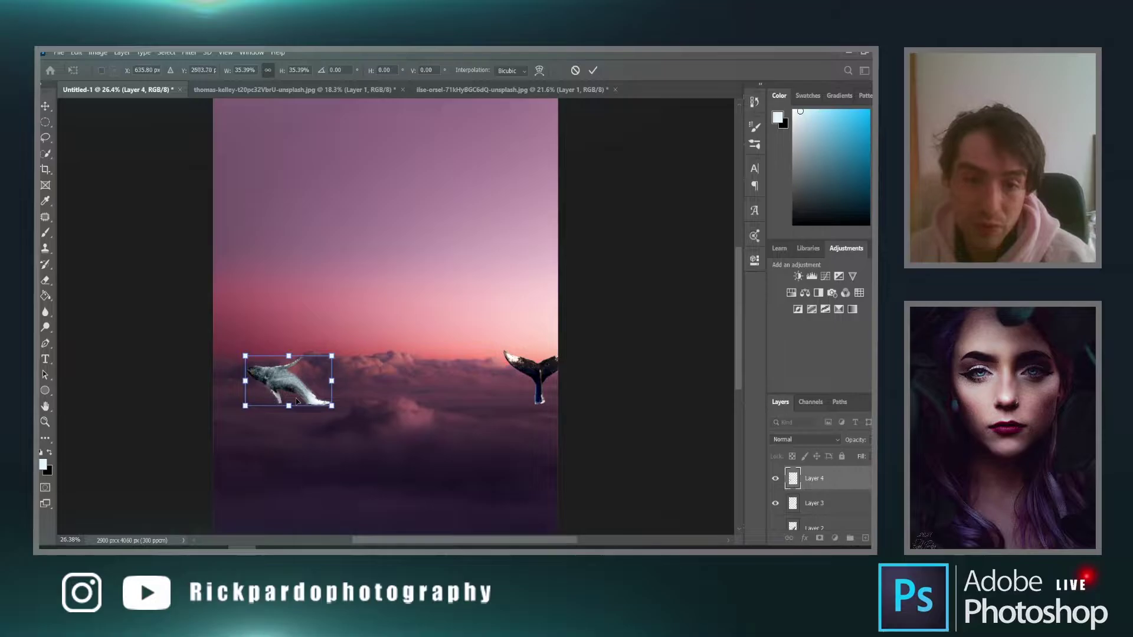
key("Return")
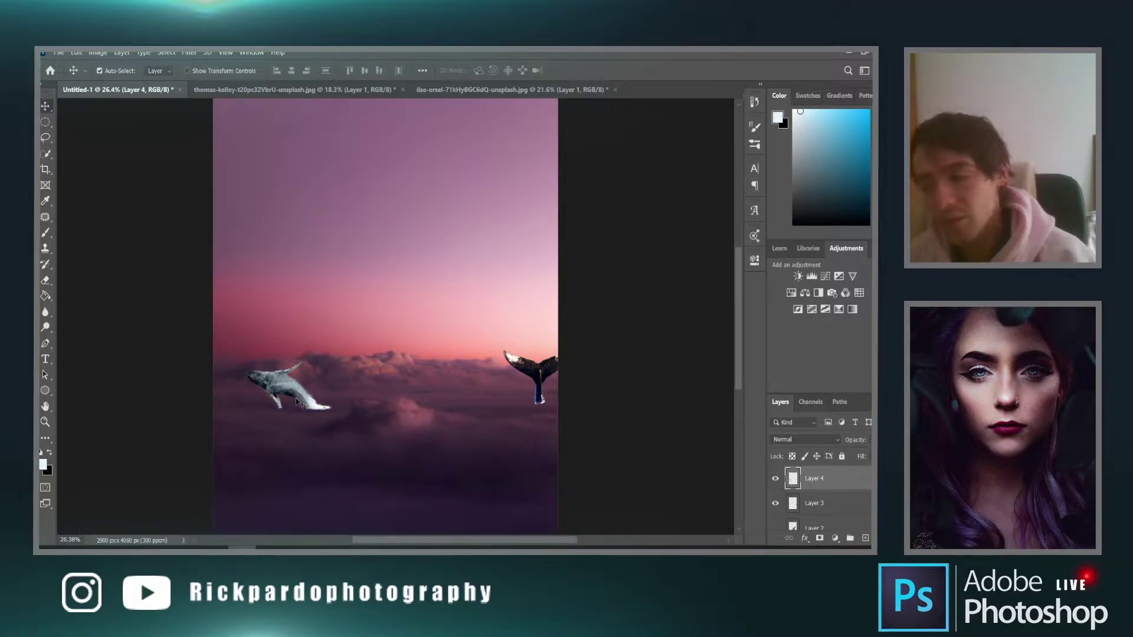
Close both whale source photos without saving their changes
left_click(293, 89)
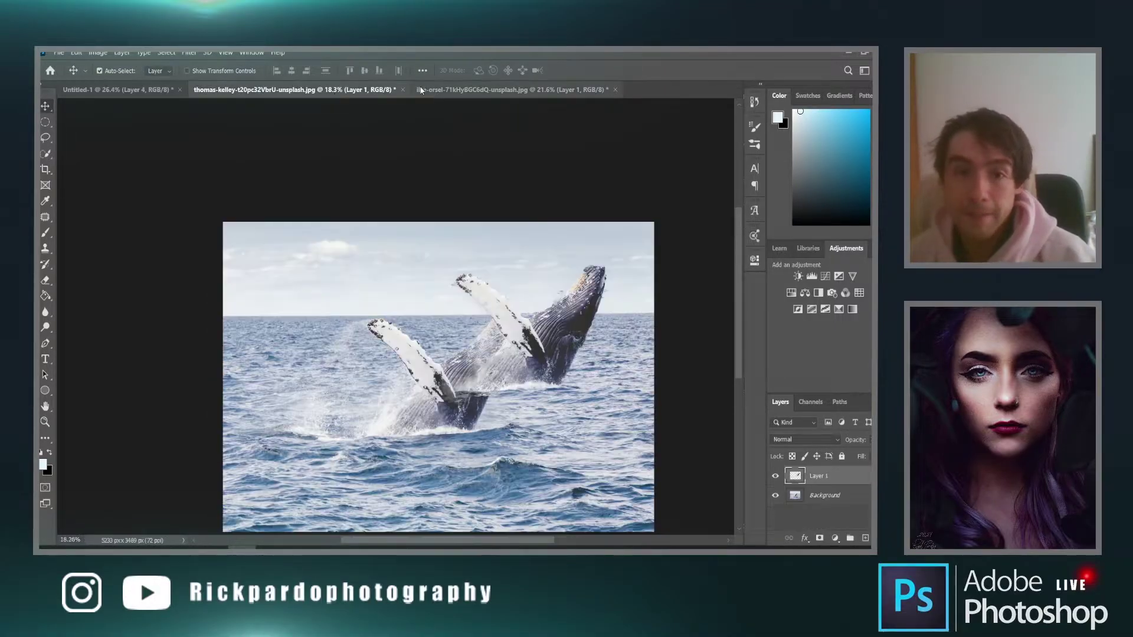
left_click(403, 90)
left_click(484, 246)
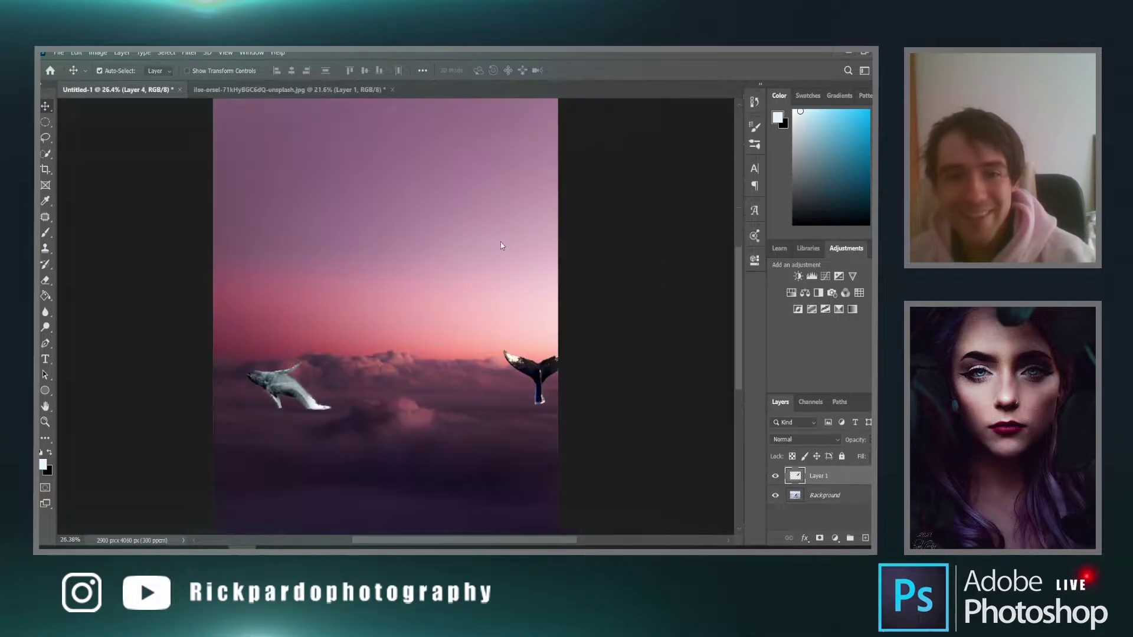
left_click(338, 93)
left_click(392, 90)
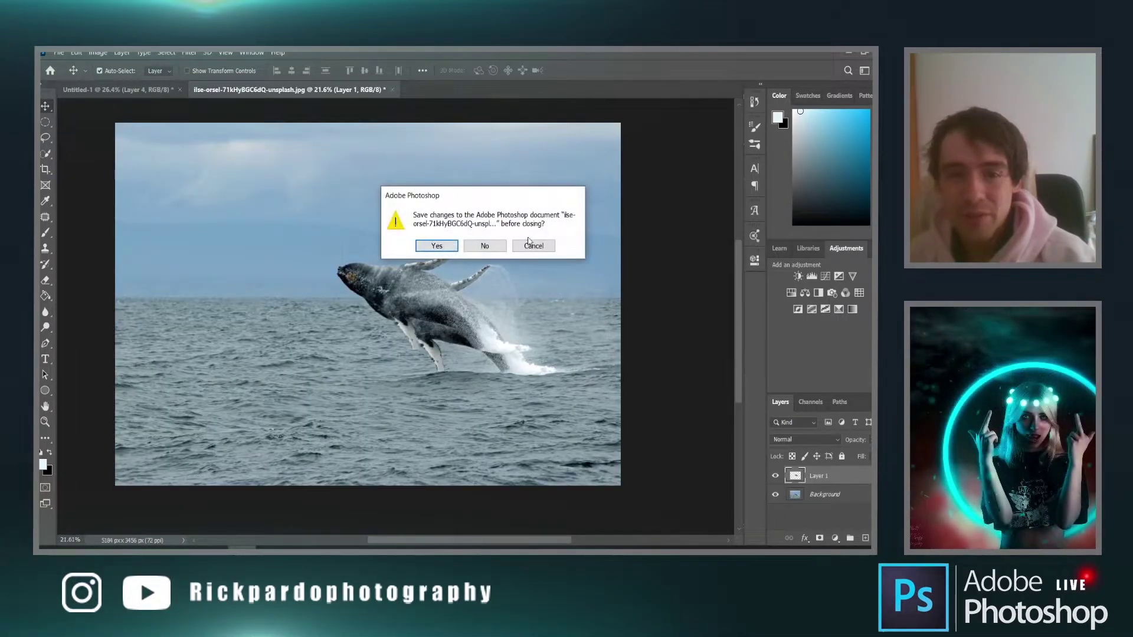
left_click(484, 246)
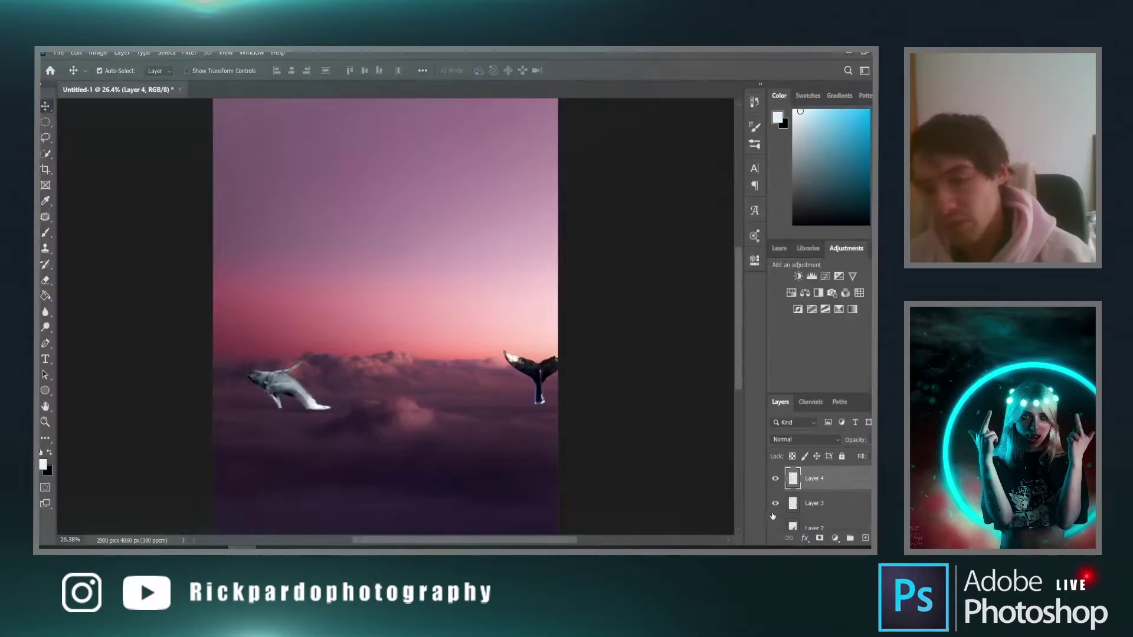
Show the large breaching whale on Layer 2 and hide the small whale and tail on Layers 4 and 3
scroll(773, 517, "down", 1)
left_click(776, 504)
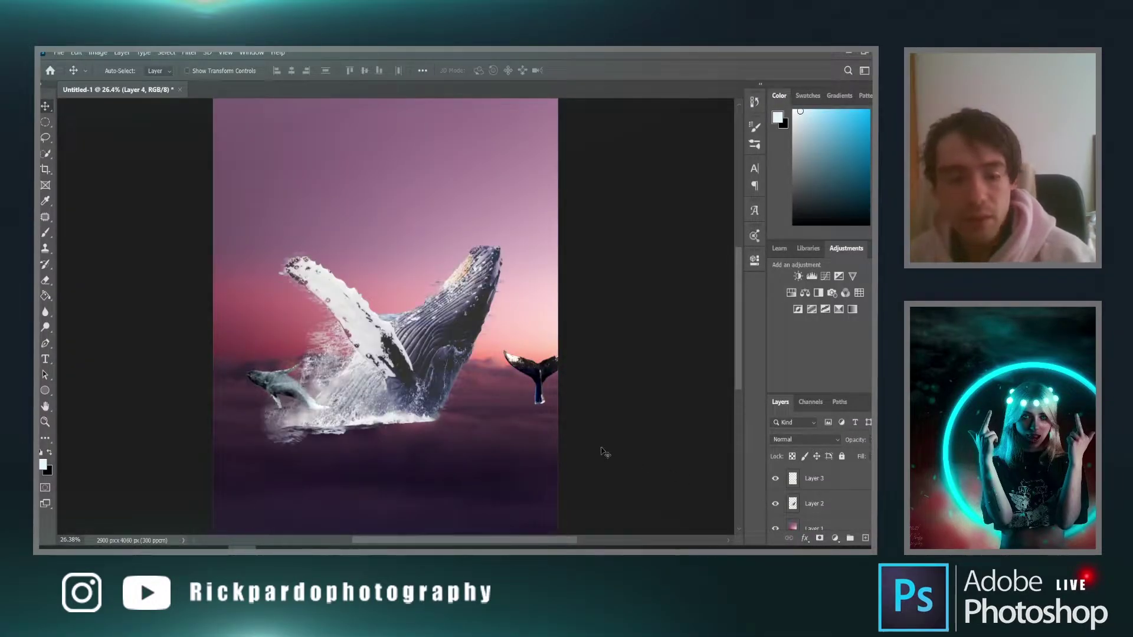
key("ctrl+t")
scroll(365, 371, "down", 1)
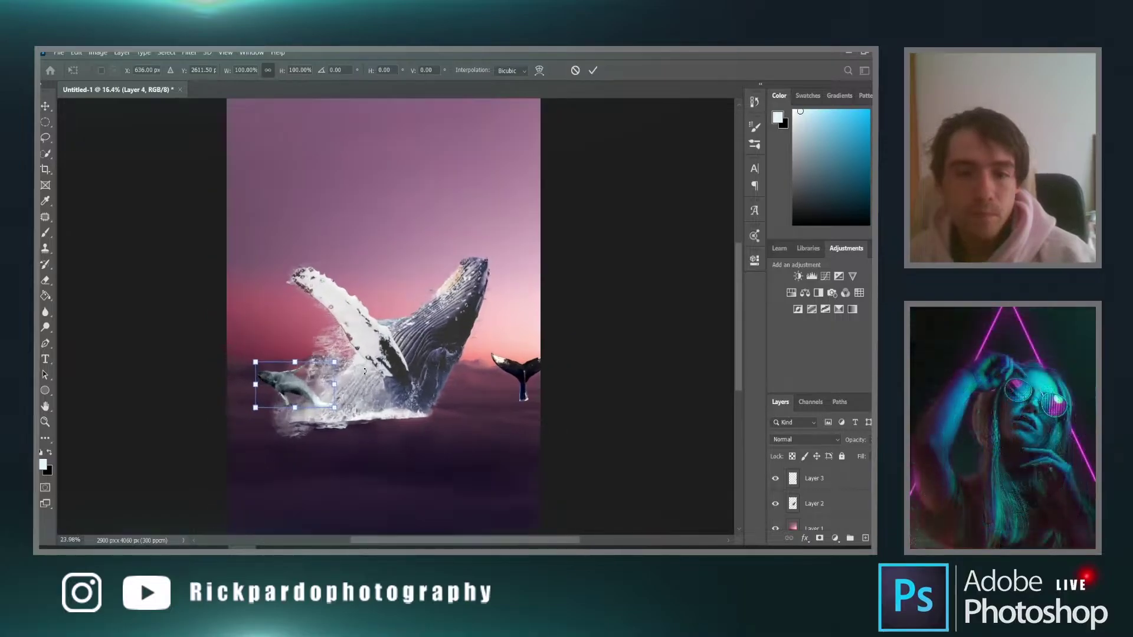
key("Return")
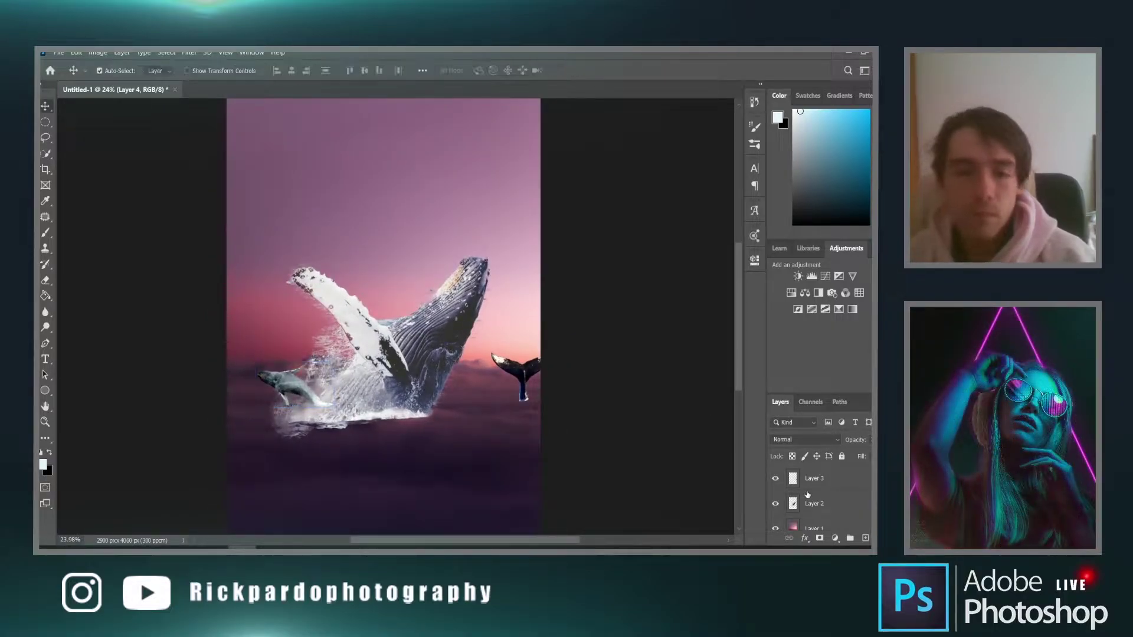
scroll(819, 502, "up", 1)
scroll(777, 487, "down", 3)
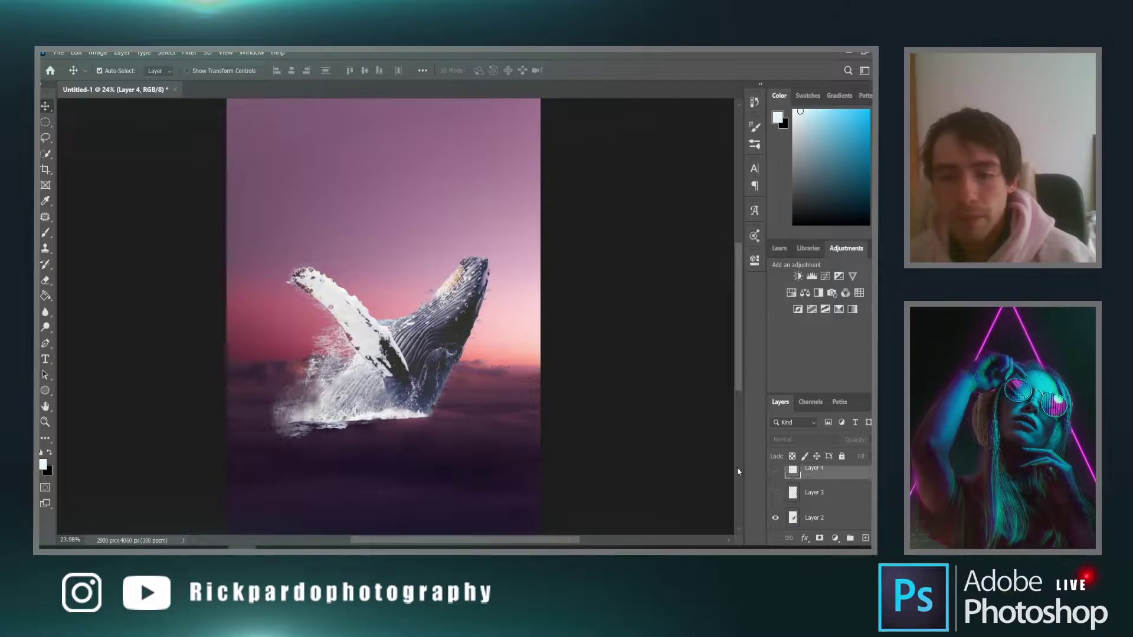
scroll(495, 407, "down", 1)
scroll(495, 407, "down", 1)
scroll(495, 407, "up", 1)
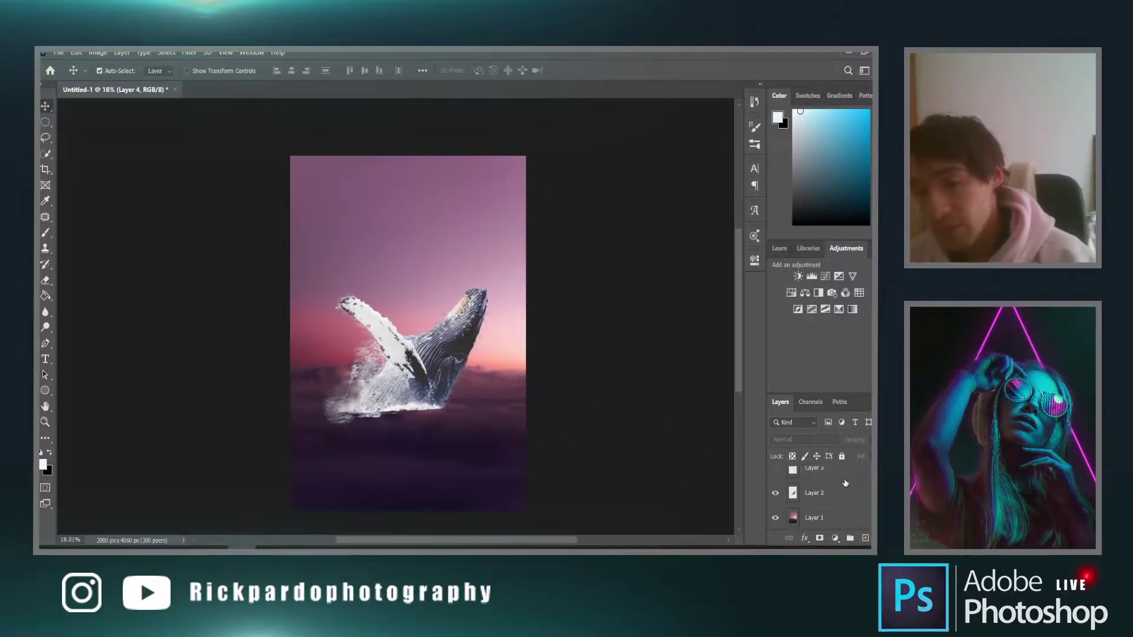
Add a layer mask to Layer 2 and make that mask active for editing
left_click(844, 490)
left_click(820, 538)
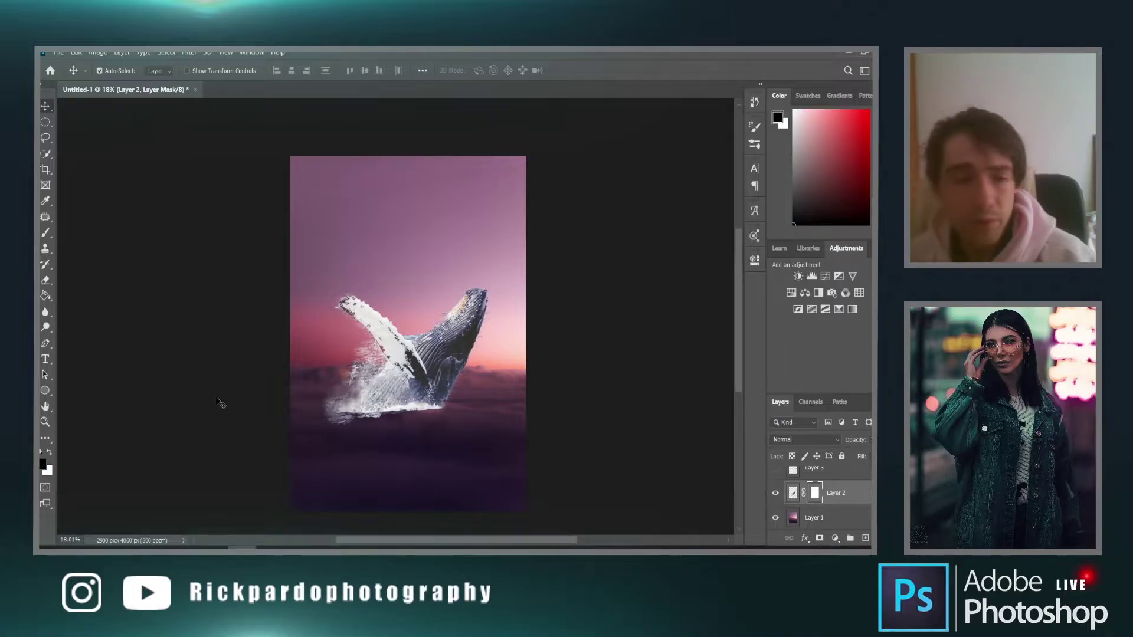
scroll(360, 457, "down", 2)
left_click(360, 428)
key("x")
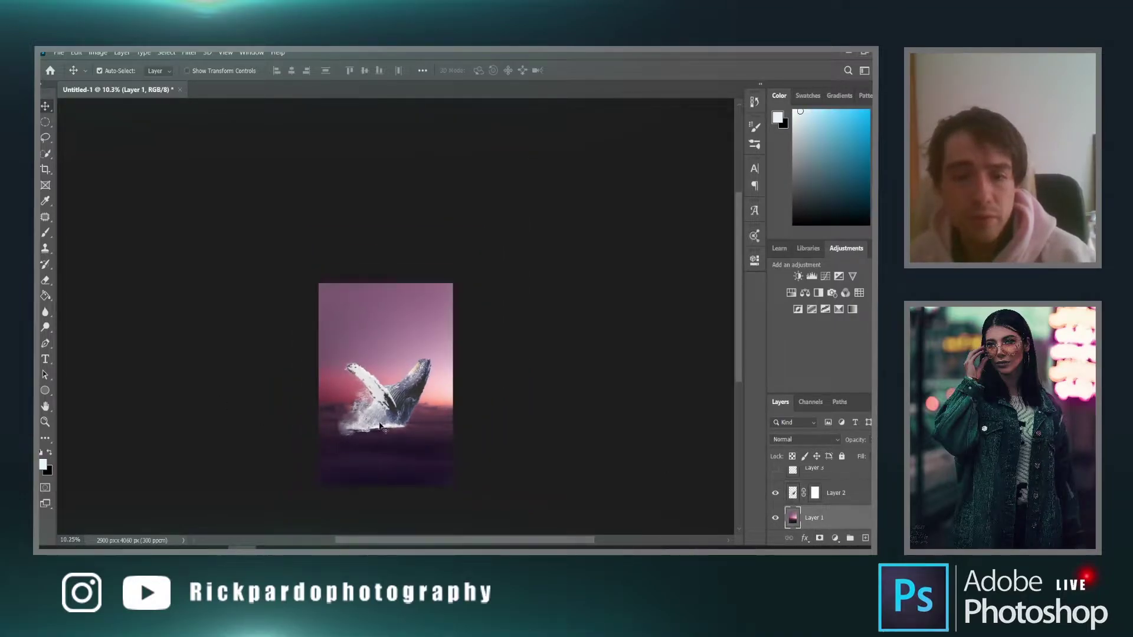
left_click(815, 496)
scroll(342, 451, "up", 3)
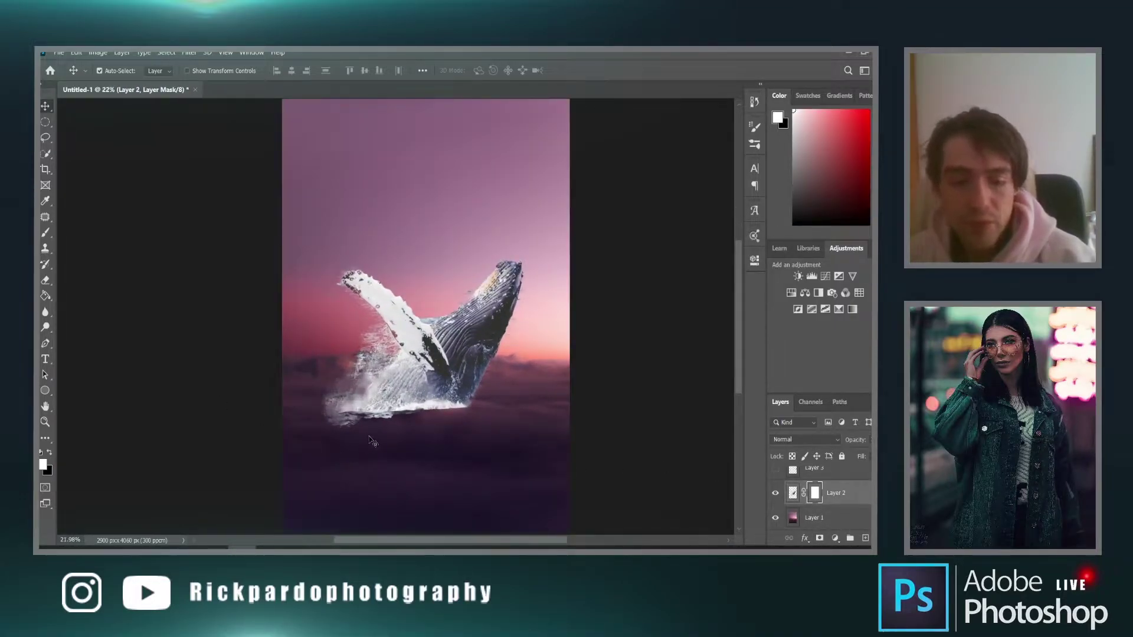
left_click(417, 431)
left_click(816, 493)
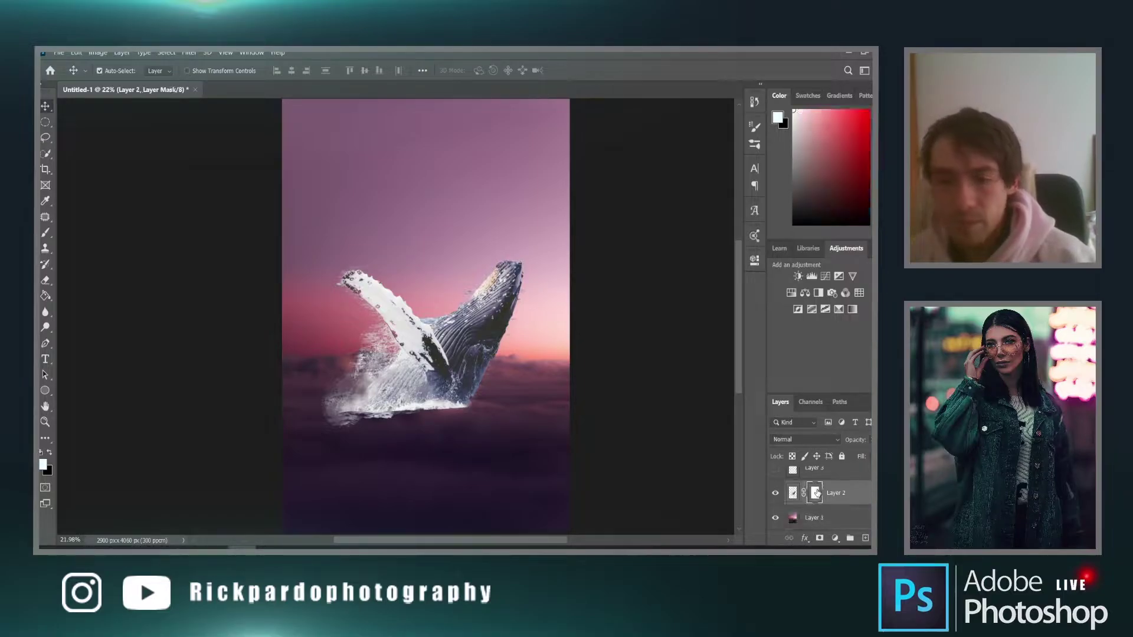
Paint black with a soft brush on Layer 2's mask along the splash's base to fade it into the clouds
key("b")
scroll(345, 448, "up", 4)
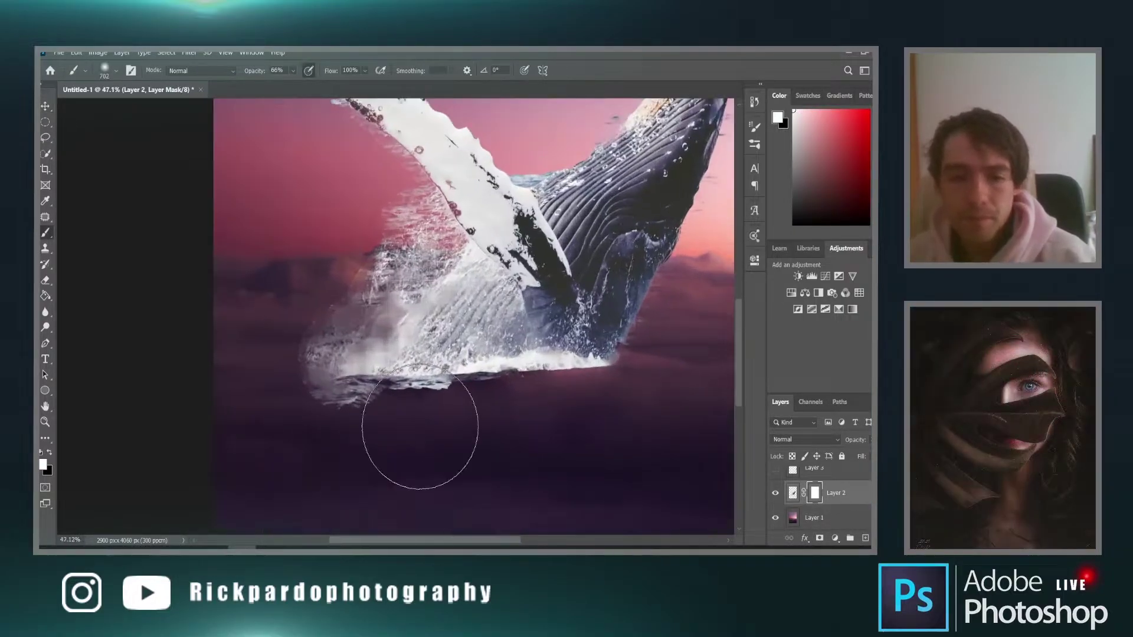
key("x")
mouse_move(387, 448)
left_mouse_down()
mouse_move(574, 435)
mouse_move(429, 439)
mouse_move(546, 435)
mouse_move(513, 430)
left_mouse_up()
Resize the soft brush to 363 px, and choose the Clouds1614 brush from the cloud brush set
right_click(569, 420, "alt")
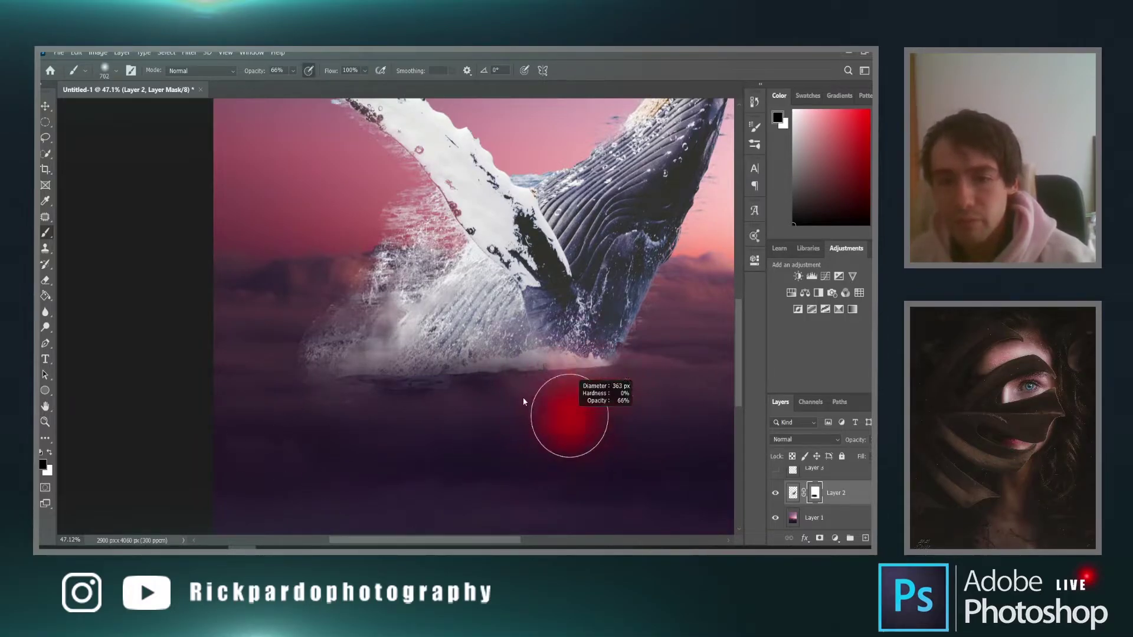
right_click(495, 406)
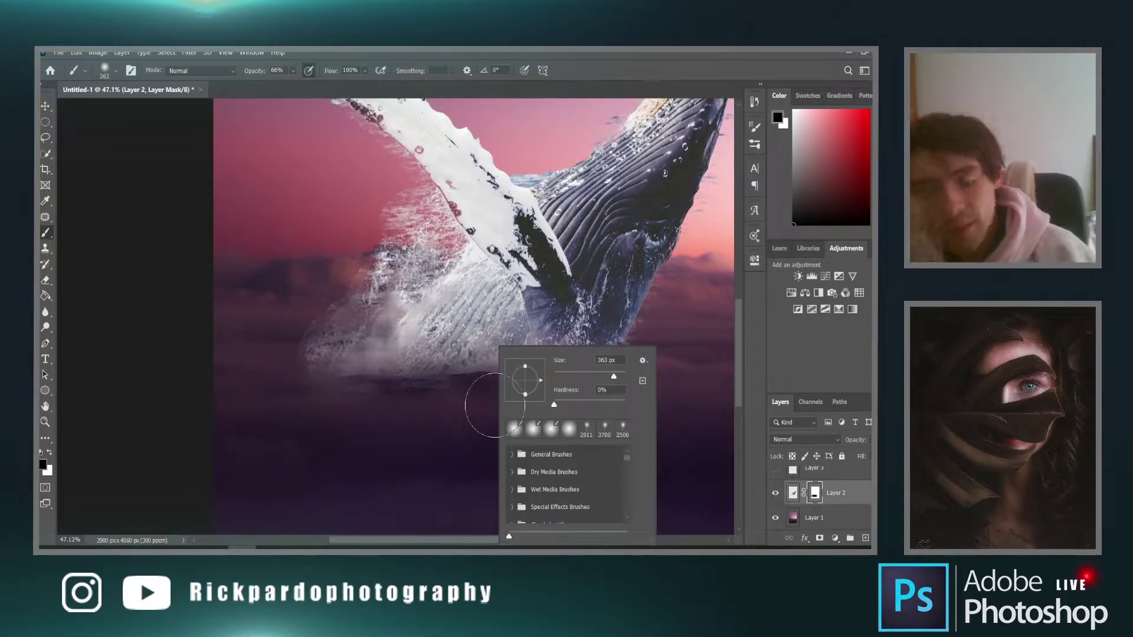
scroll(512, 455, "down", 5)
scroll(531, 466, "up", 5)
scroll(549, 472, "down", 2)
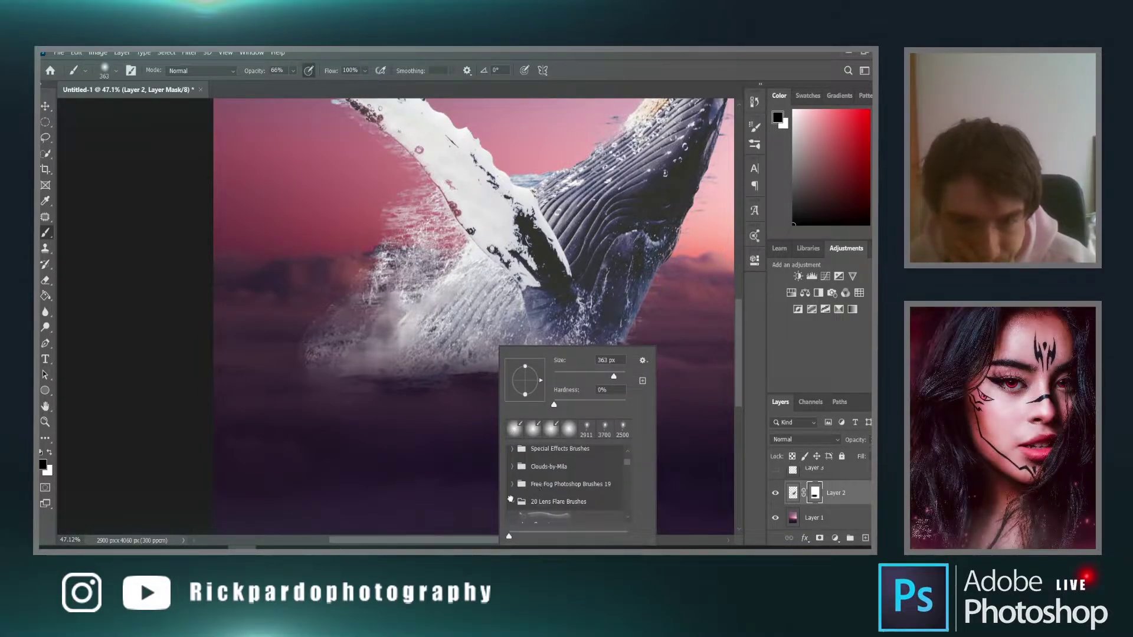
scroll(531, 500, "down", 4)
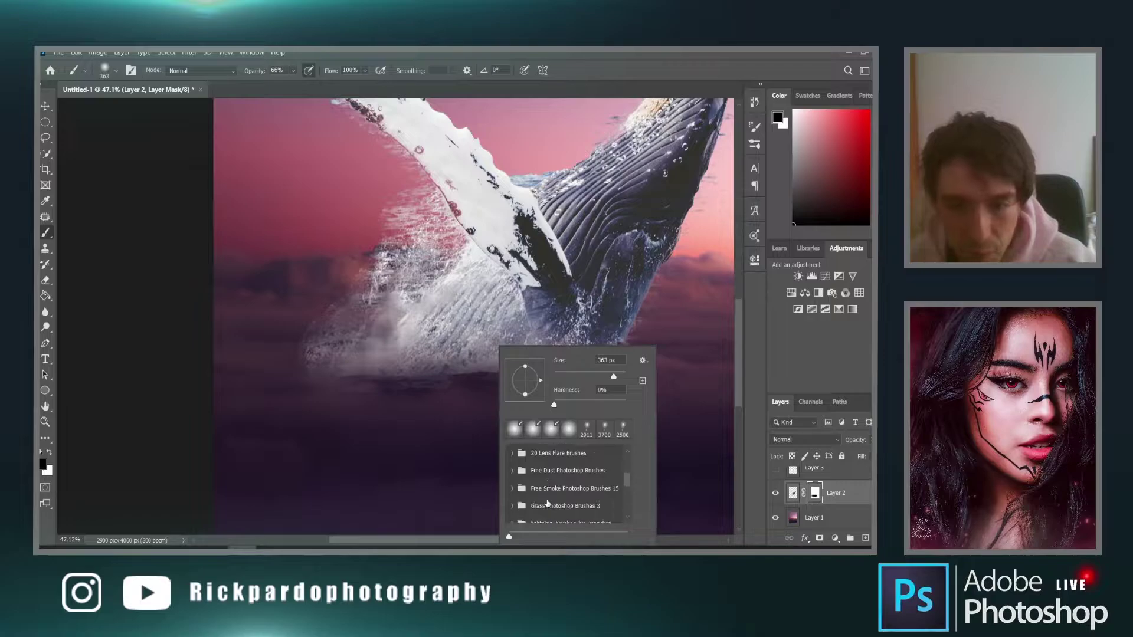
scroll(548, 504, "up", 3)
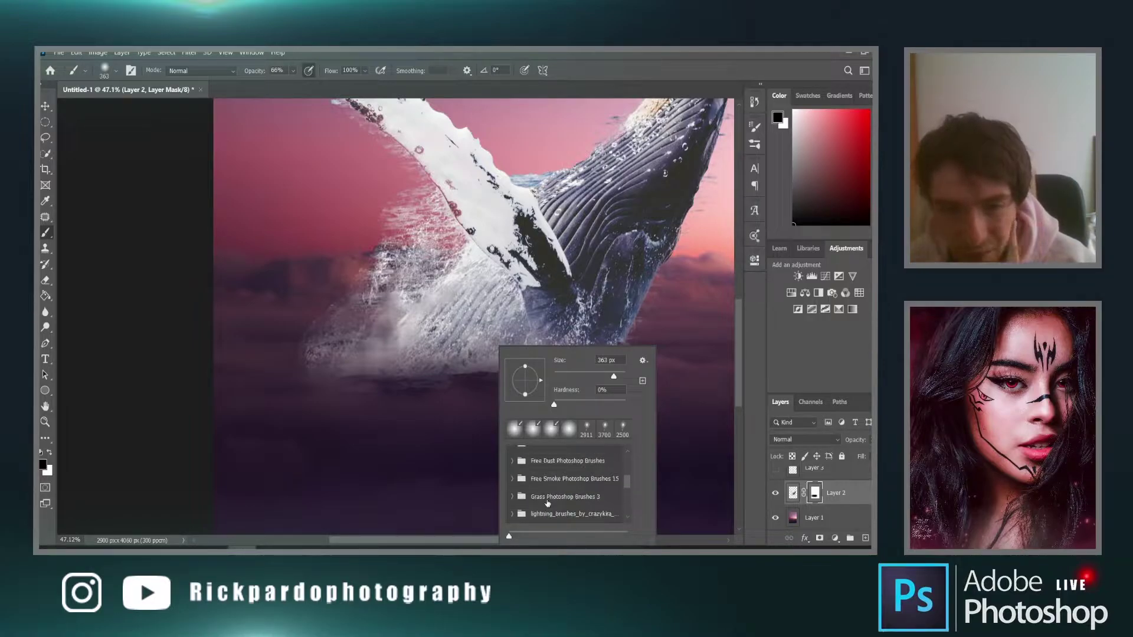
scroll(547, 503, "up", 3)
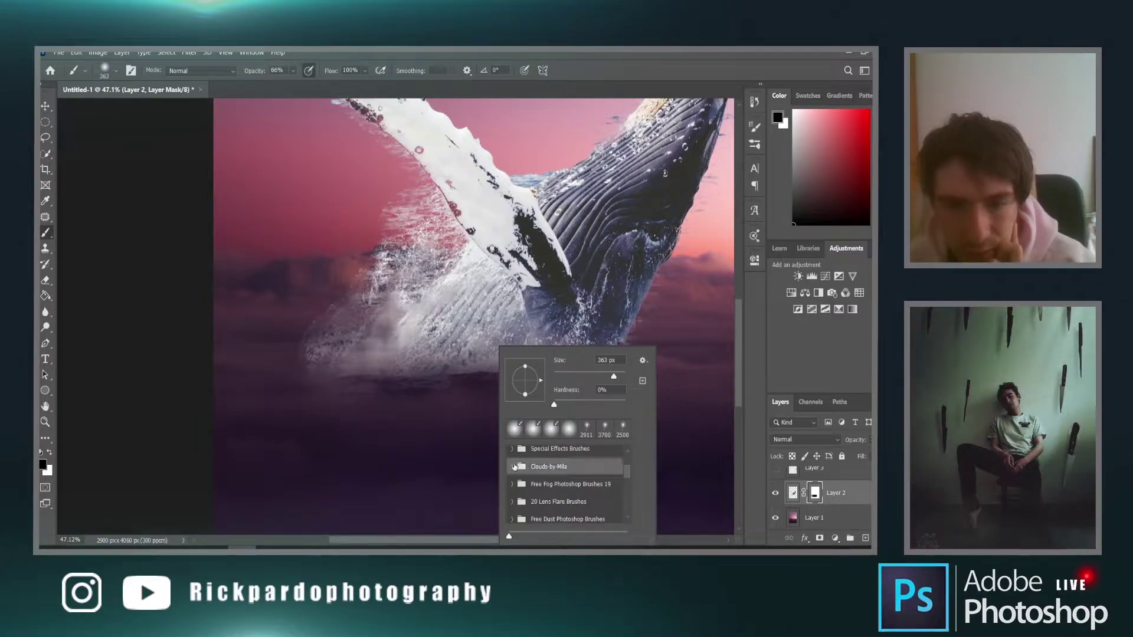
left_click(512, 468)
scroll(551, 470, "down", 2)
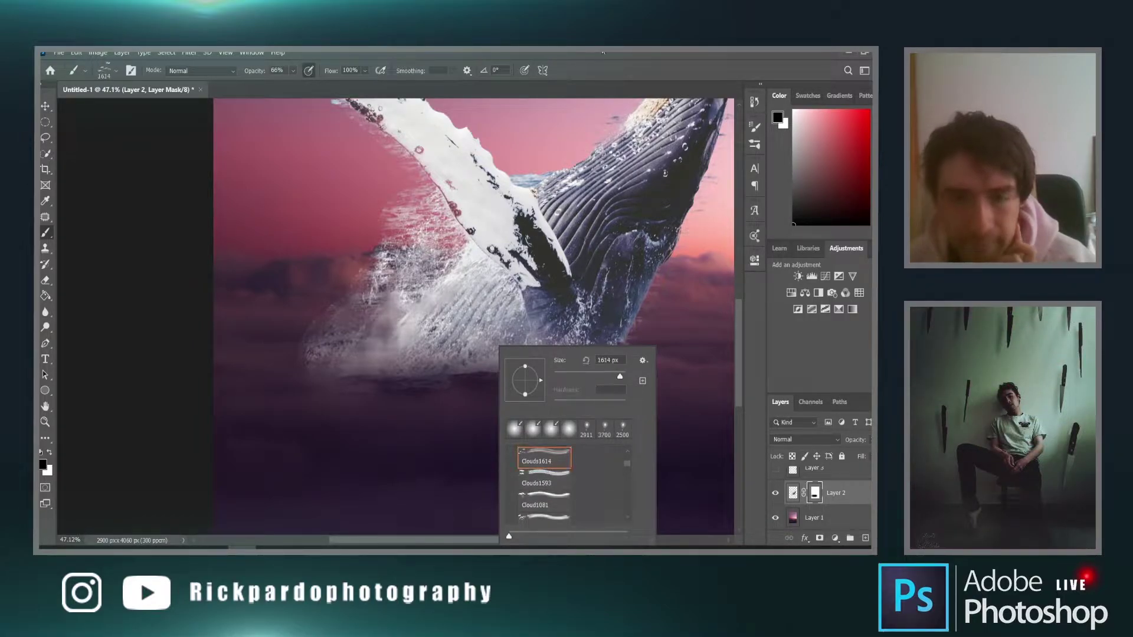
left_click(607, 74)
Choose the Cloud1081 brush and paint black on Layer 2's mask to break up the splash's lower edge into cloud shapes
right_click(526, 407)
scroll(561, 475, "down", 1)
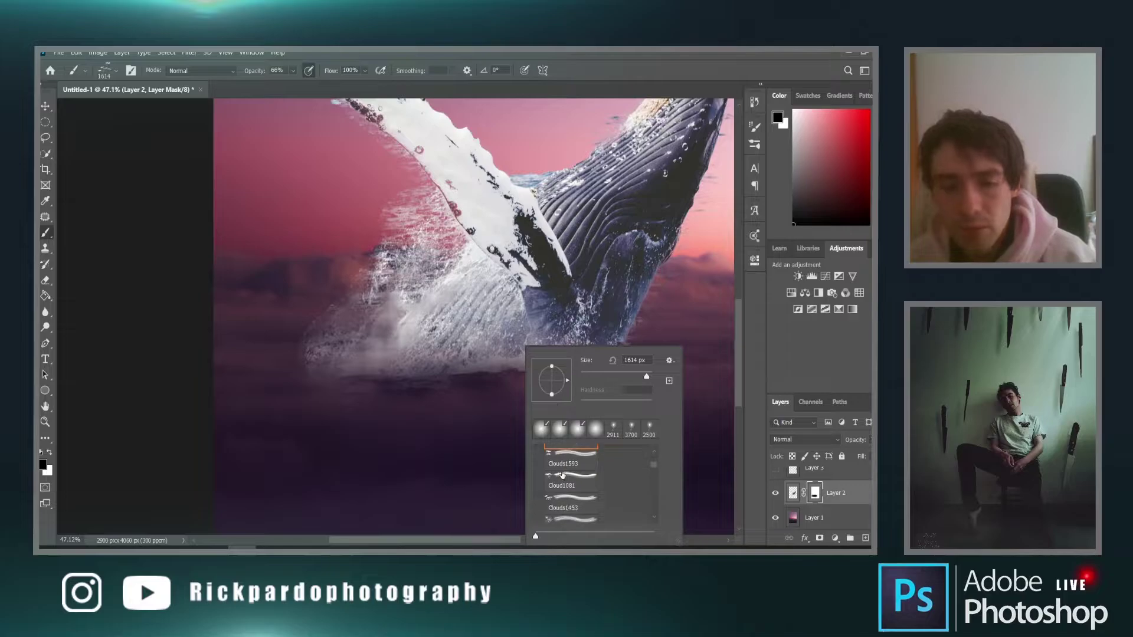
left_click(569, 461)
scroll(597, 489, "down", 1)
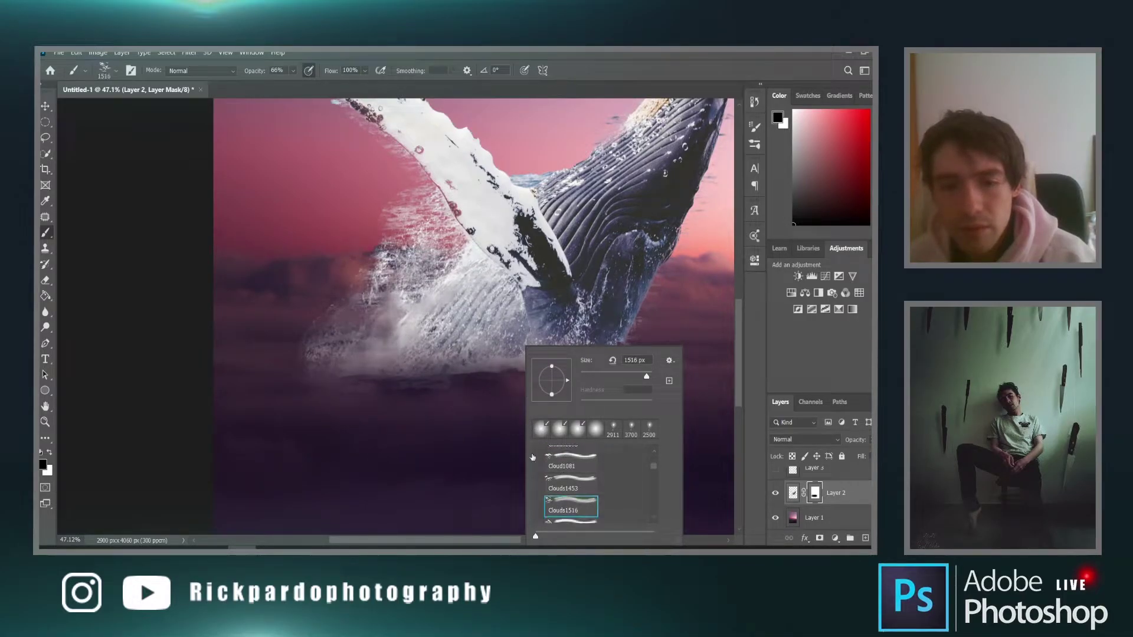
left_click(567, 460)
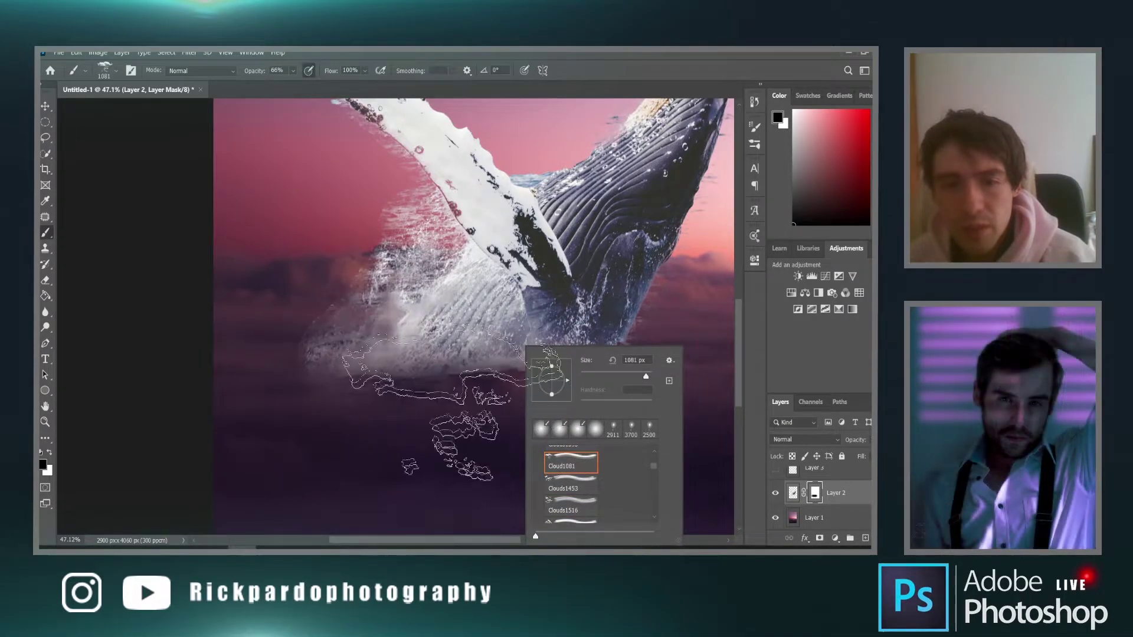
left_click(611, 75)
left_click_drag(561, 387, 541, 387)
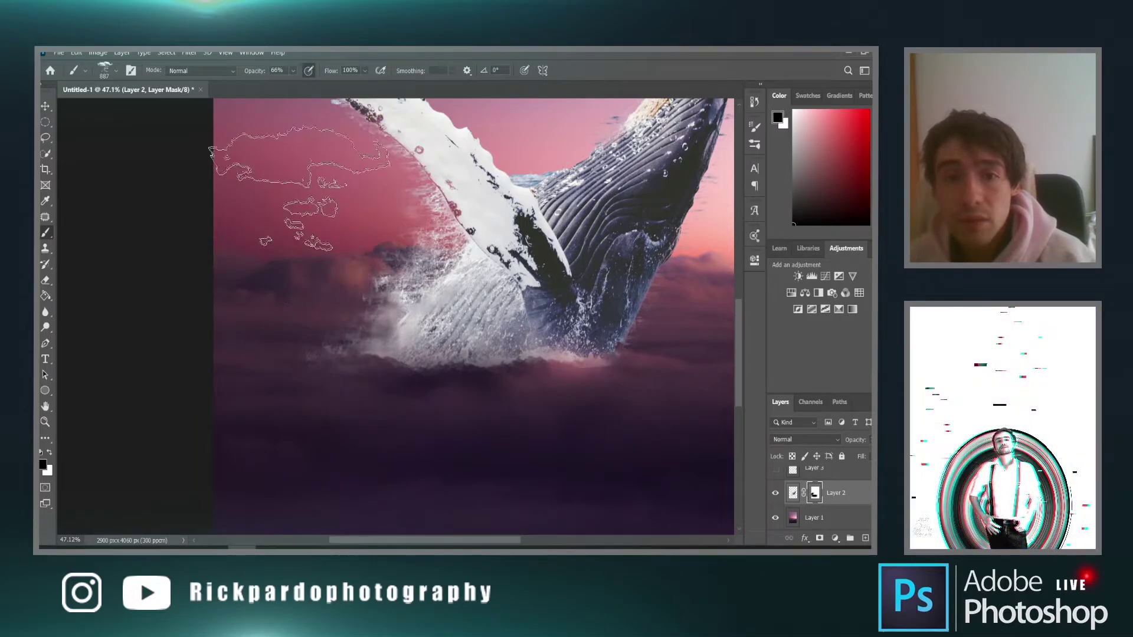
Lower the brush opacity to 37% and paint more cloud texture on Layer 2's mask along the whale's base
scroll(397, 437, "down", 5)
scroll(559, 438, "up", 5)
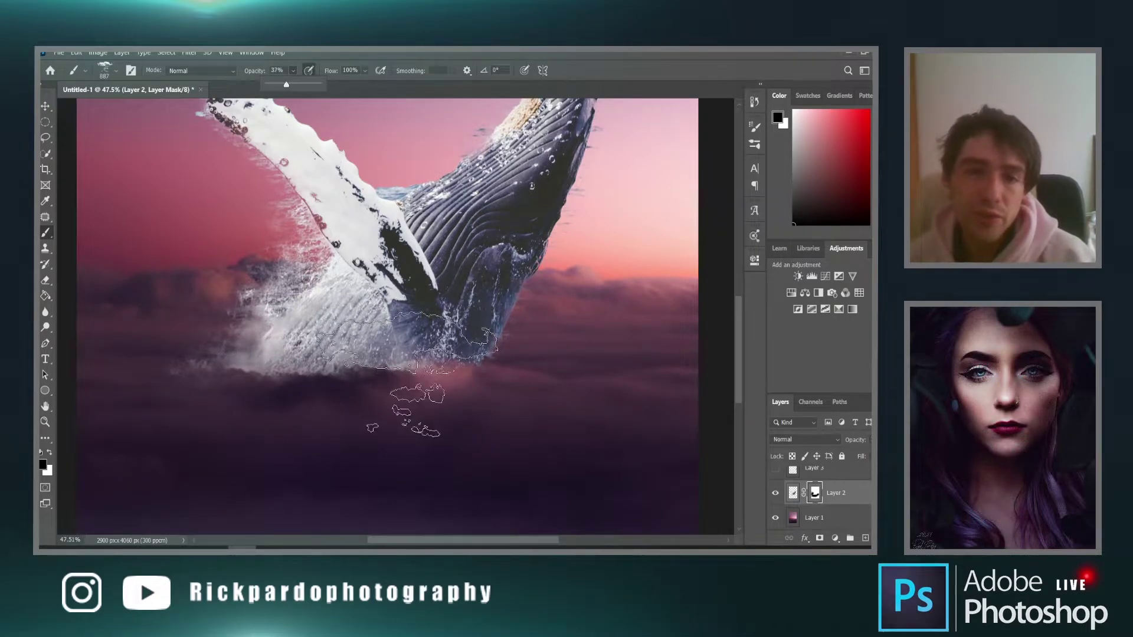
left_click_drag(407, 381, 394, 383)
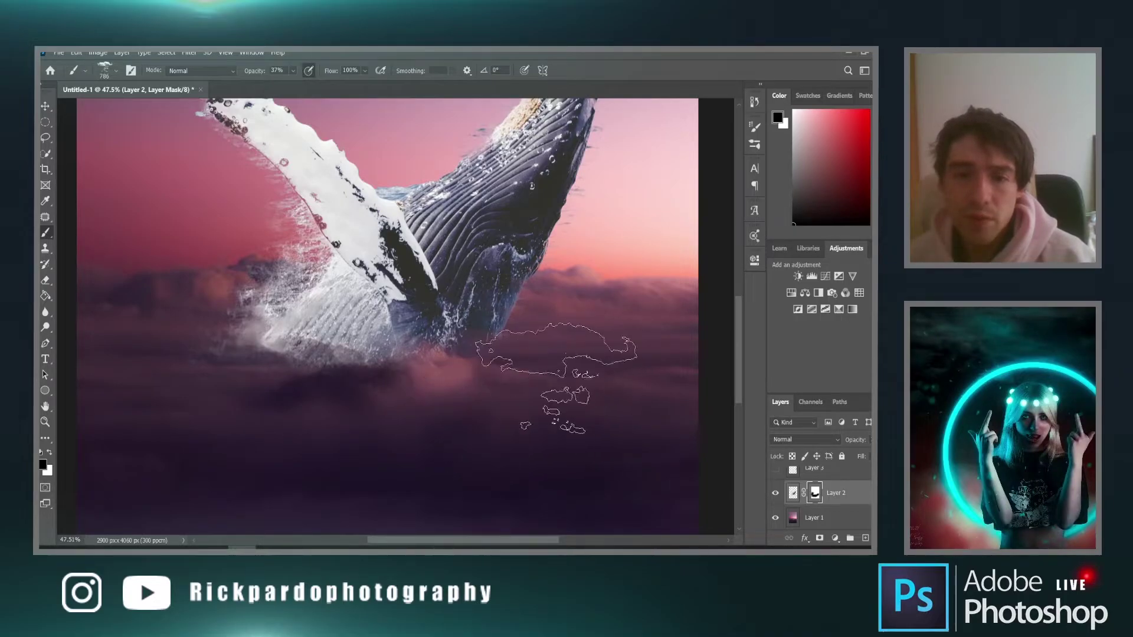
scroll(260, 401, "down", 3)
scroll(295, 425, "down", 3)
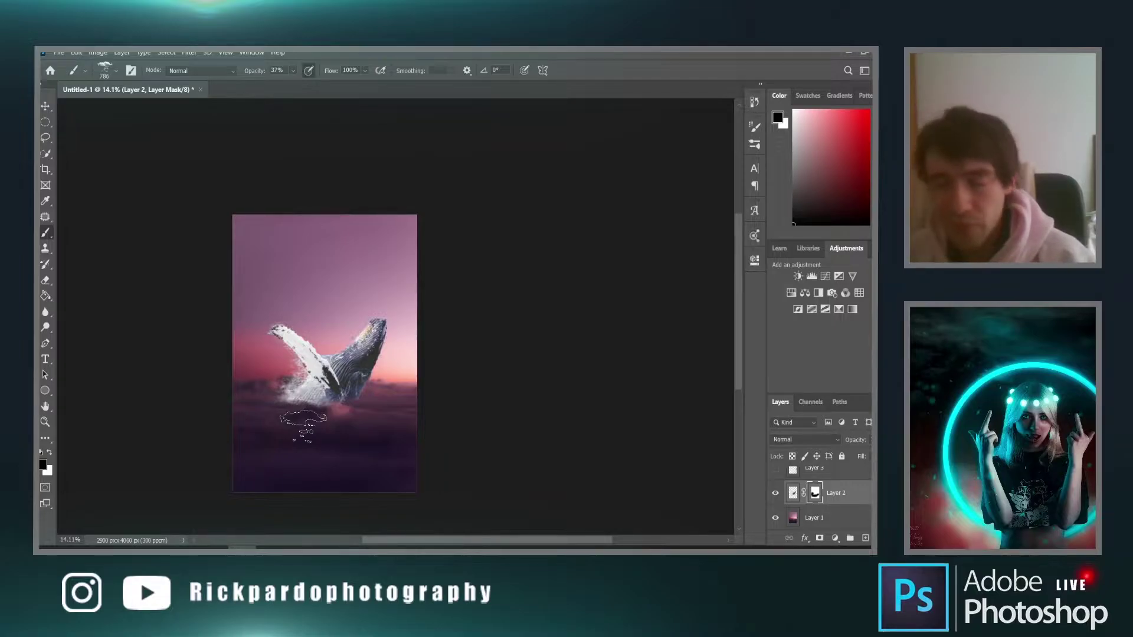
Target Layer 2's image and use Free Transform to move the whale slightly down and to the right over the clouds
left_click(793, 494)
scroll(442, 401, "down", 1)
scroll(443, 404, "up", 3)
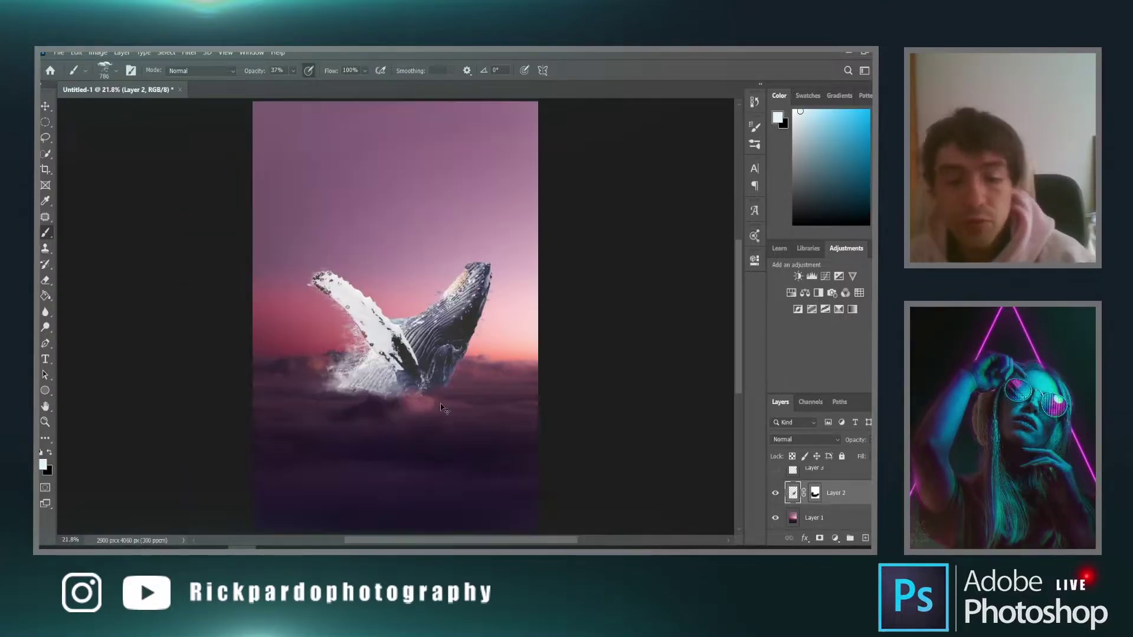
key("ctrl+t")
mouse_move(392, 375)
left_mouse_down()
mouse_move(406, 380)
mouse_move(406, 349)
mouse_move(405, 389)
left_mouse_up()
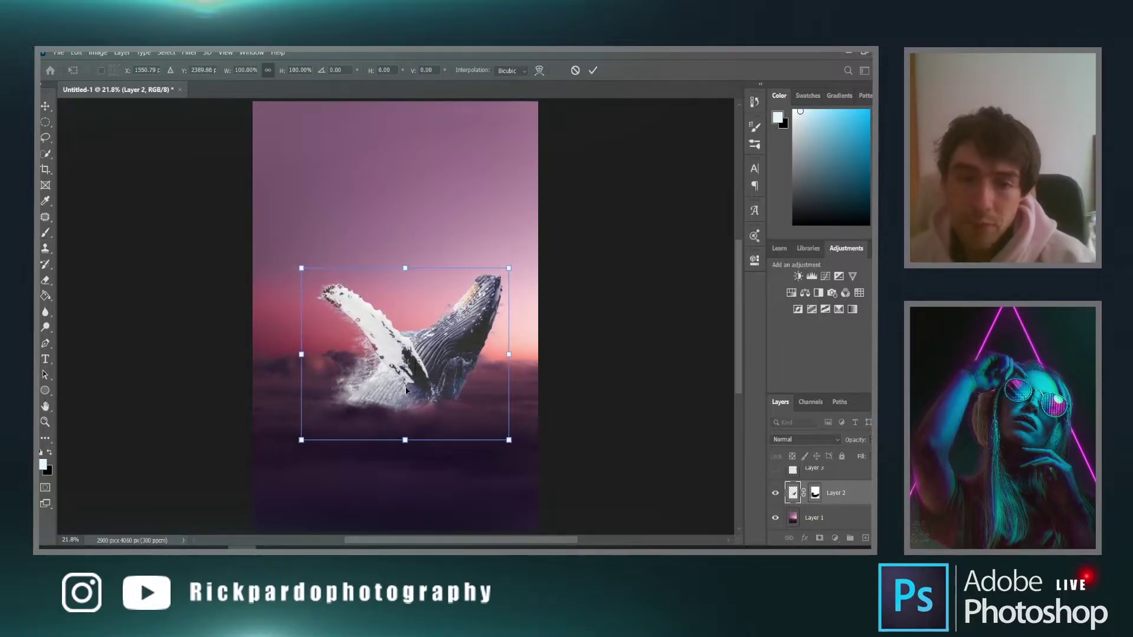
key("Return")
Paint black on Layer 2's mask with the cloud brush and a second, differently shaped cloud brush to sink the splash's base into the clouds
key("b")
scroll(393, 388, "up", 5)
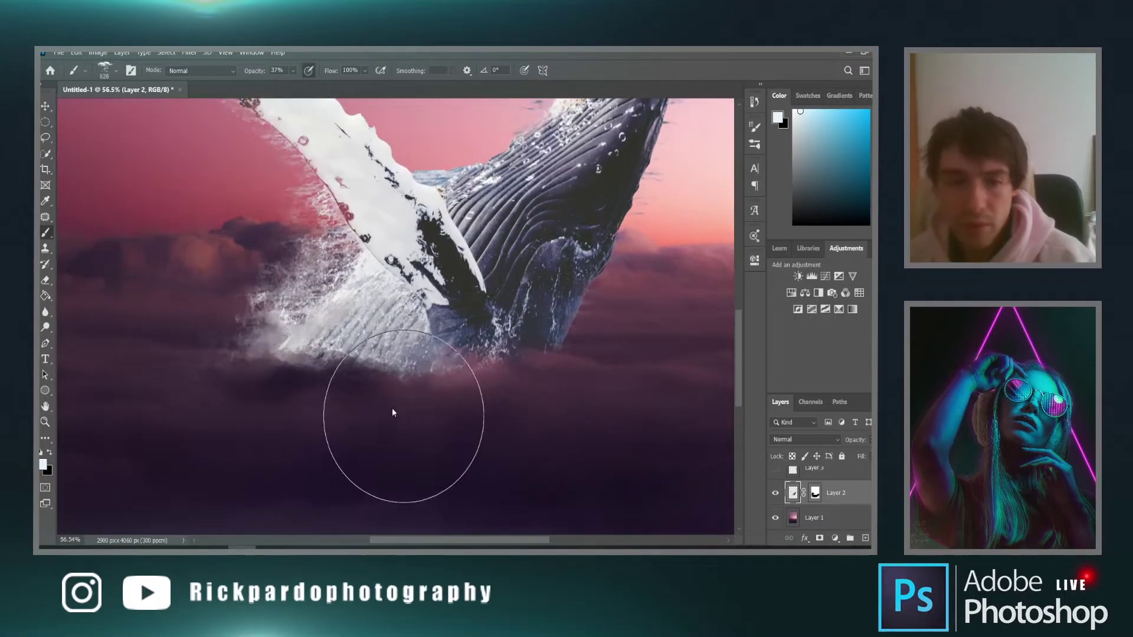
key("x")
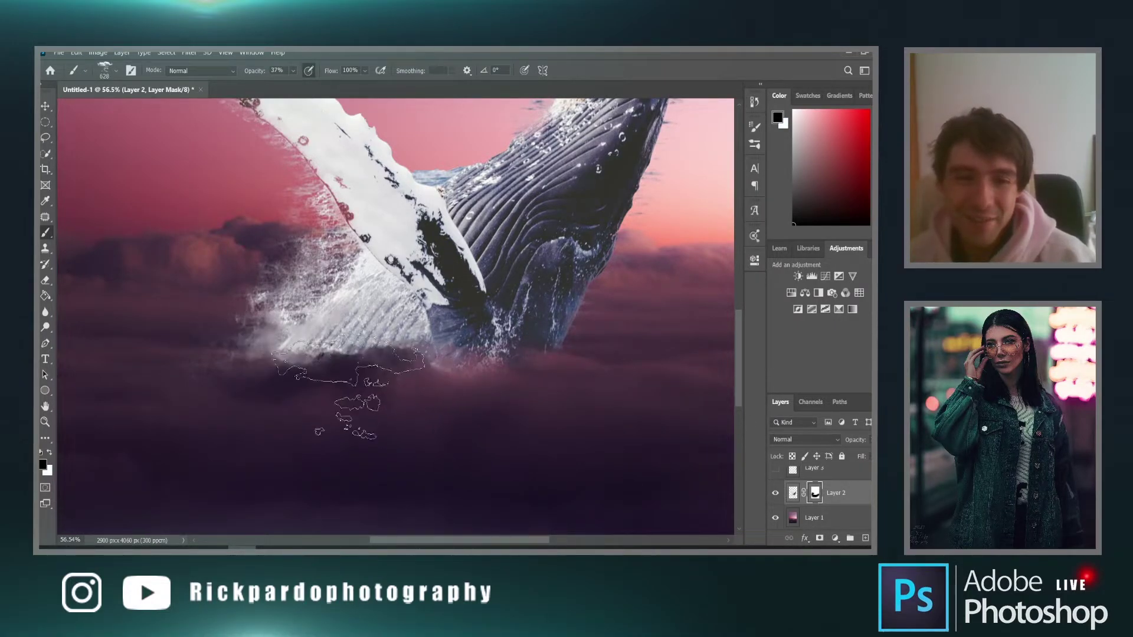
right_click(366, 410)
left_click(428, 495)
mouse_move(438, 419)
left_mouse_down()
mouse_move(377, 393)
mouse_move(342, 407)
mouse_move(367, 397)
left_mouse_up()
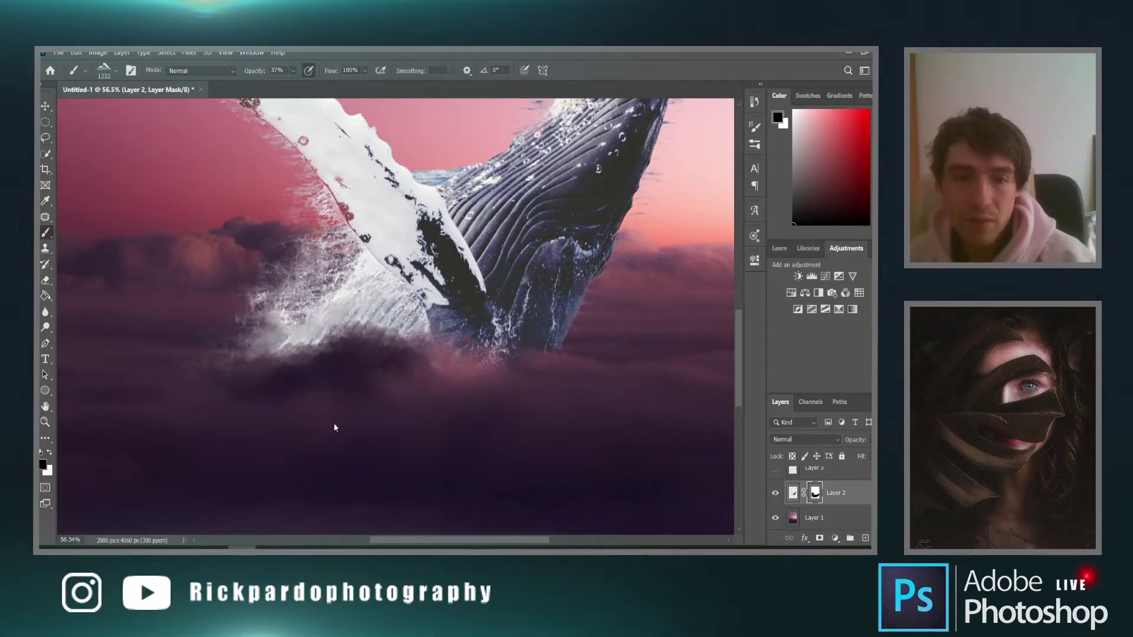
scroll(316, 478, "down", 3)
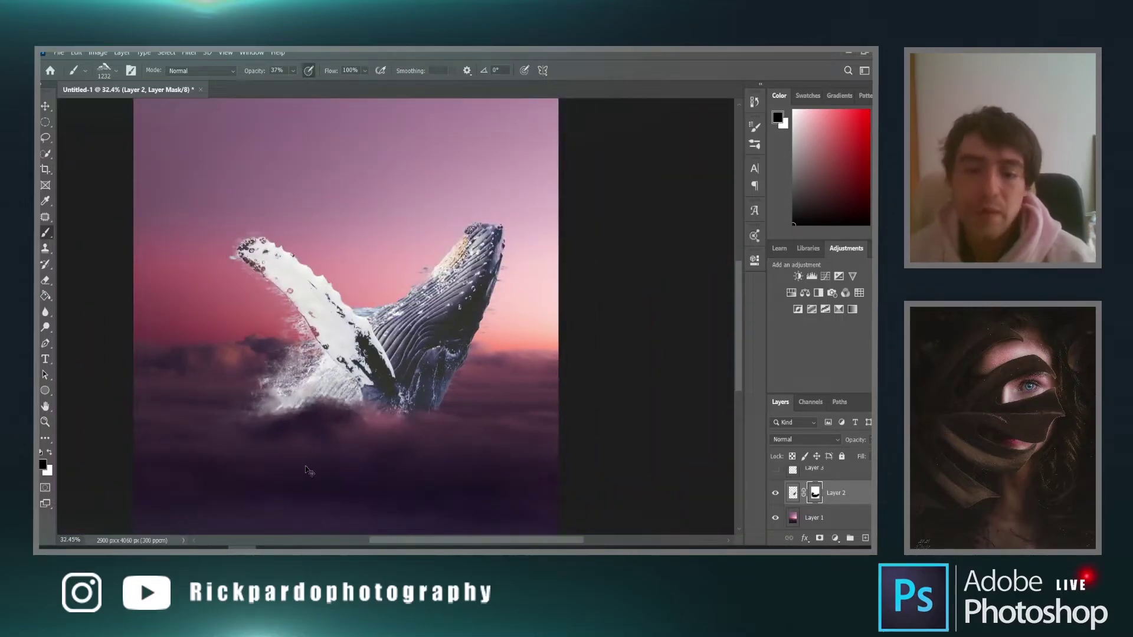
scroll(307, 470, "down", 2)
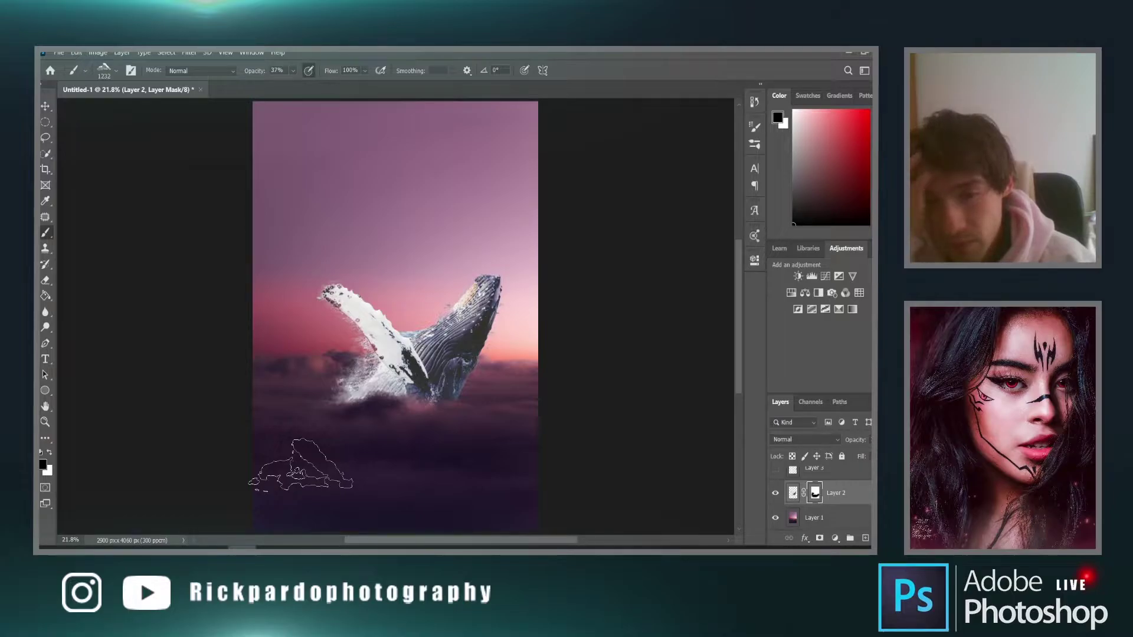
Add an Exposure adjustment clipped to Layer 2 and darken the whale with it
left_click(835, 538)
left_click(861, 396)
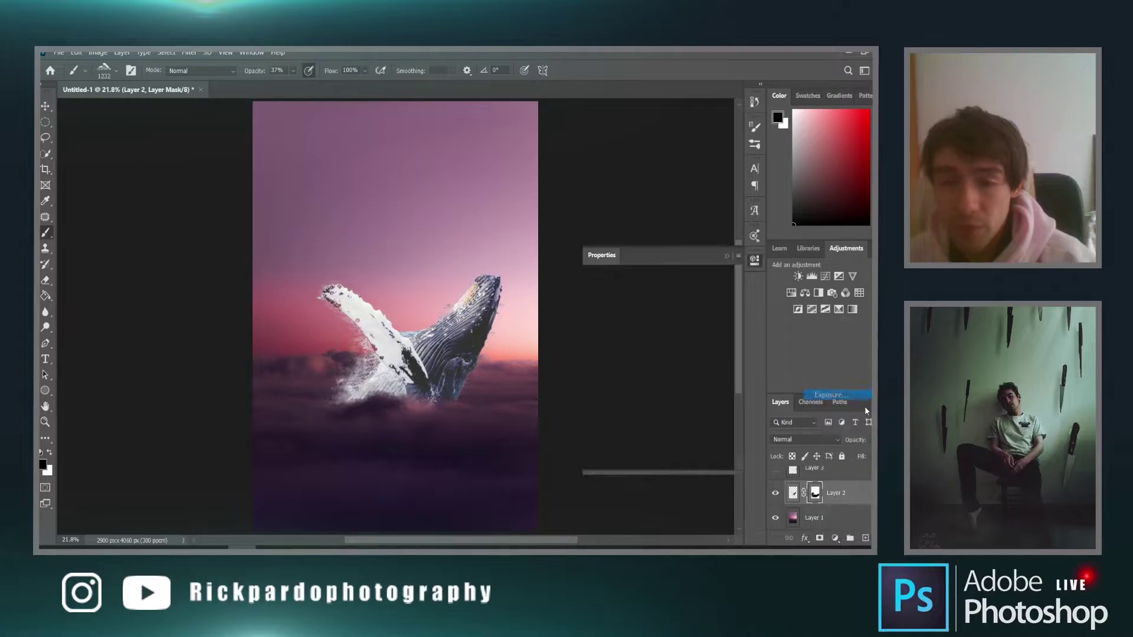
left_click_drag(639, 325, 658, 380)
left_click(659, 463)
left_click(792, 490)
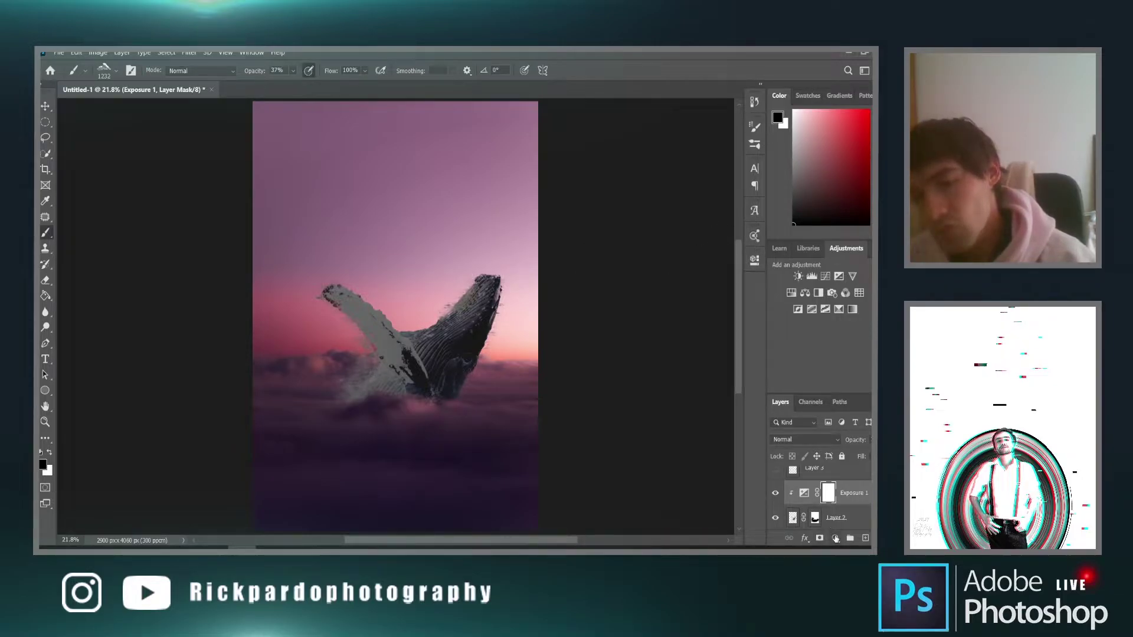
Add a Color Balance adjustment clipped to the whale, with midtones at red +11, magenta -21 and blue +13
left_click(835, 538)
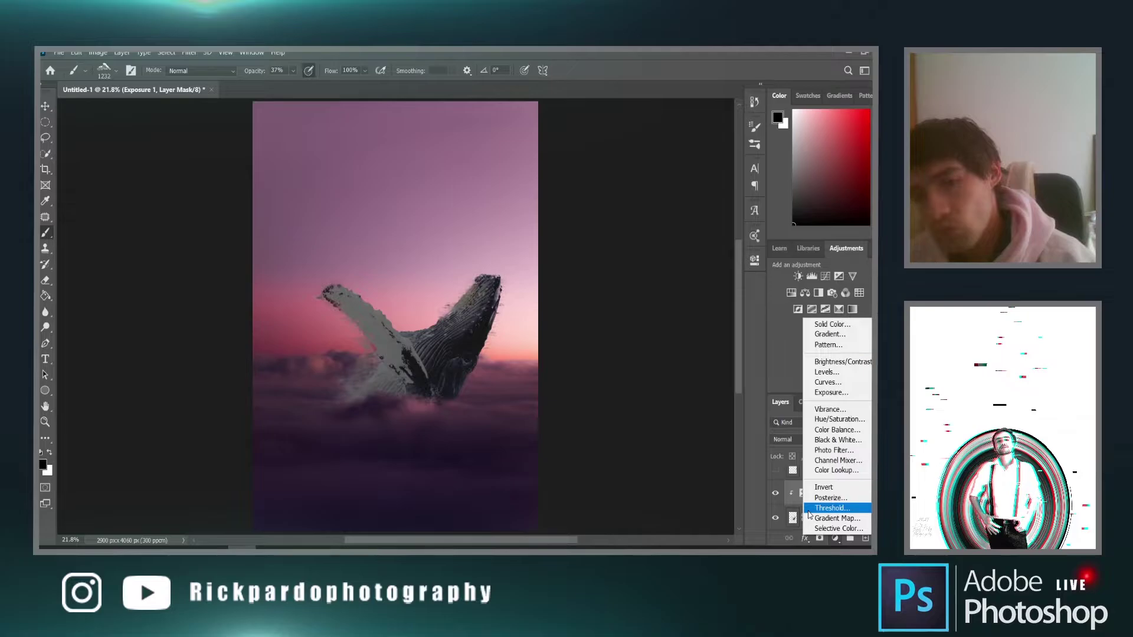
left_click(859, 432)
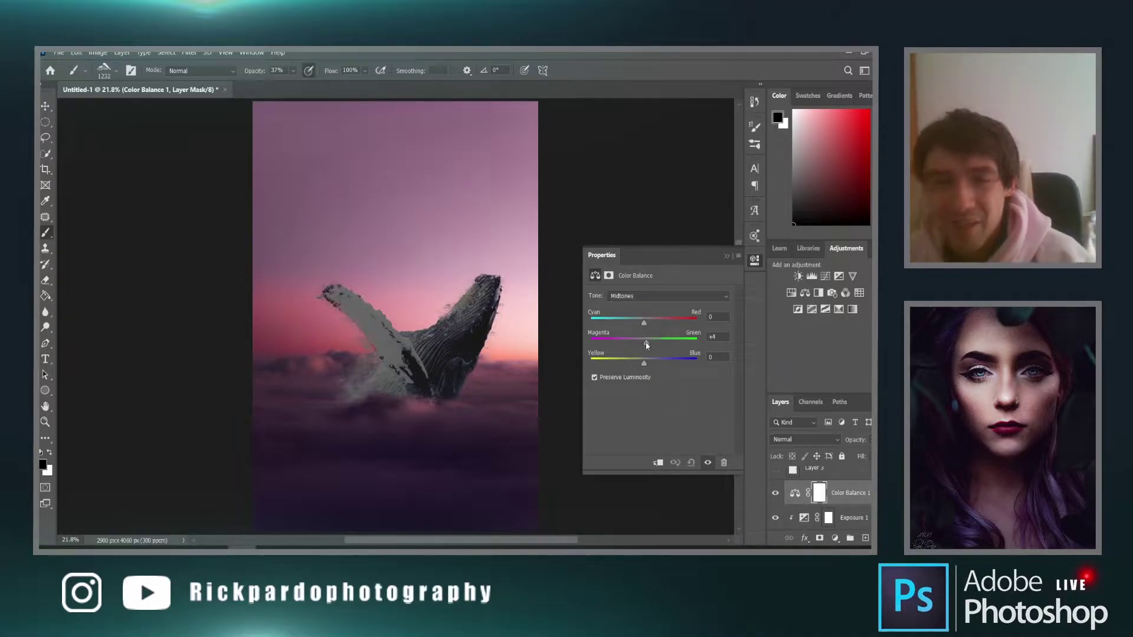
left_click(658, 463)
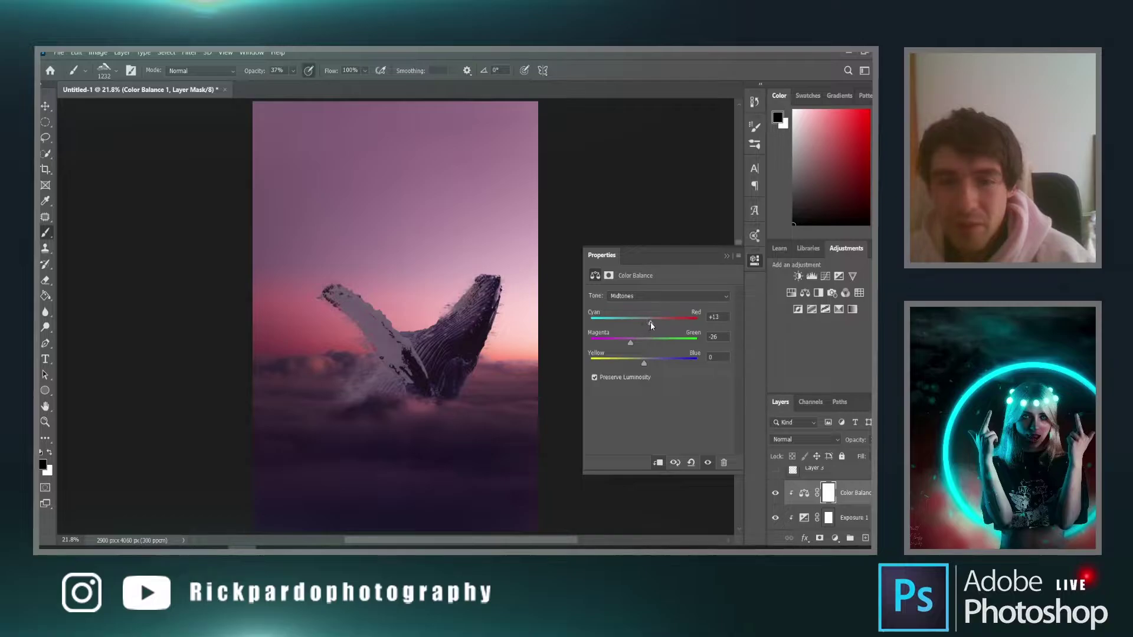
left_click_drag(633, 344, 647, 364)
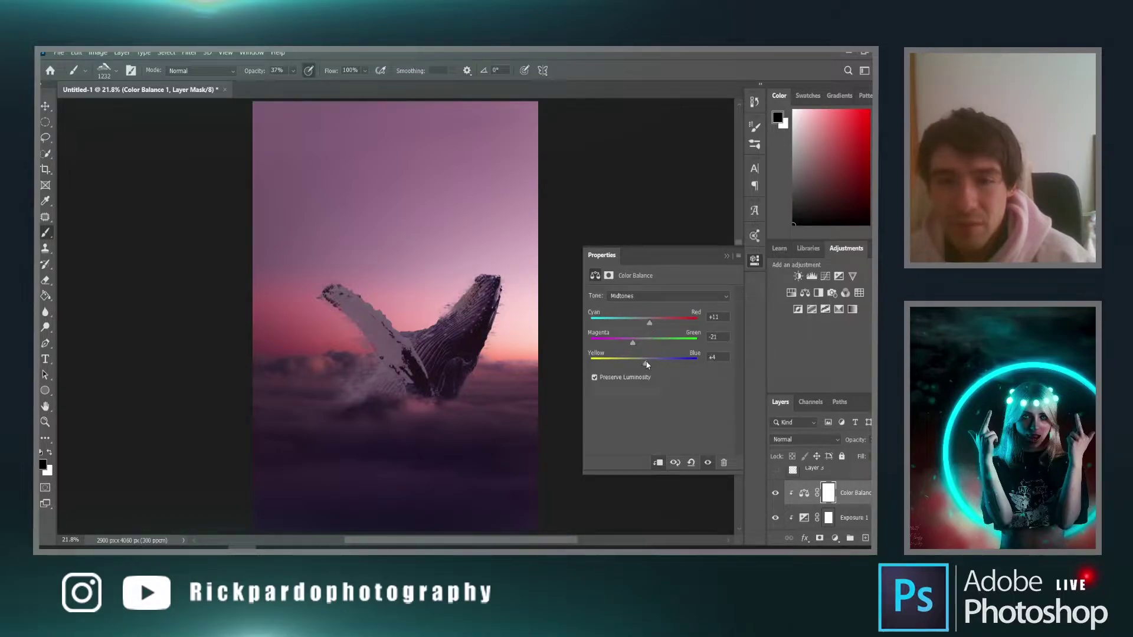
Set the Color Balance shadows to cyan -4, green +9, blue +10 and the highlights to red +15, magenta -7, yellow -5
left_click(650, 295)
left_click(650, 312)
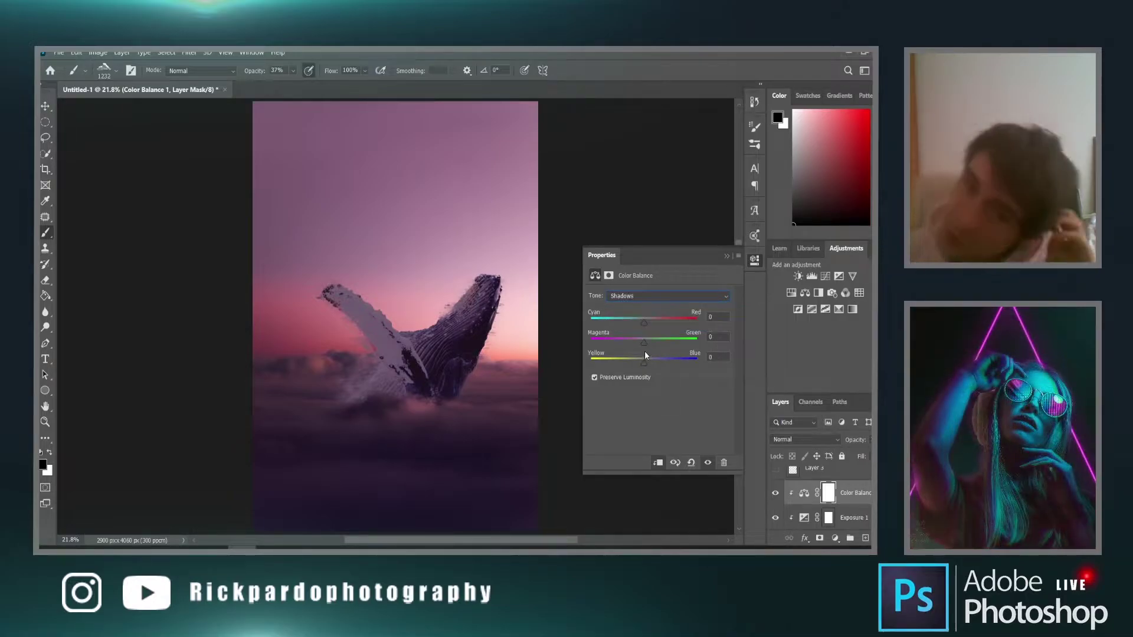
left_click_drag(644, 362, 649, 363)
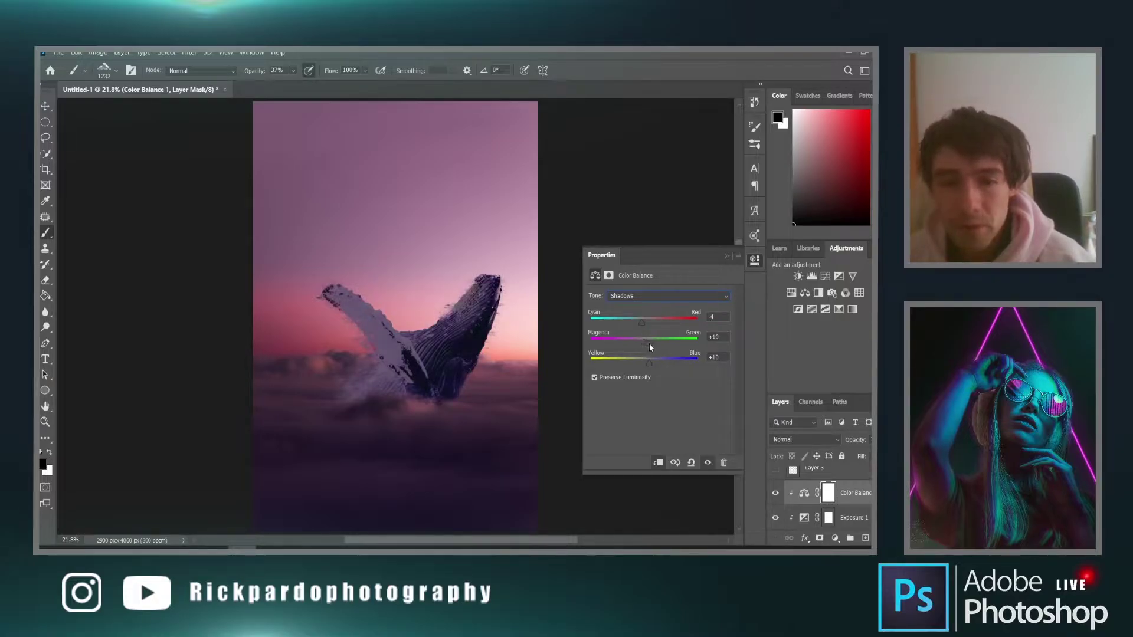
left_click(652, 298)
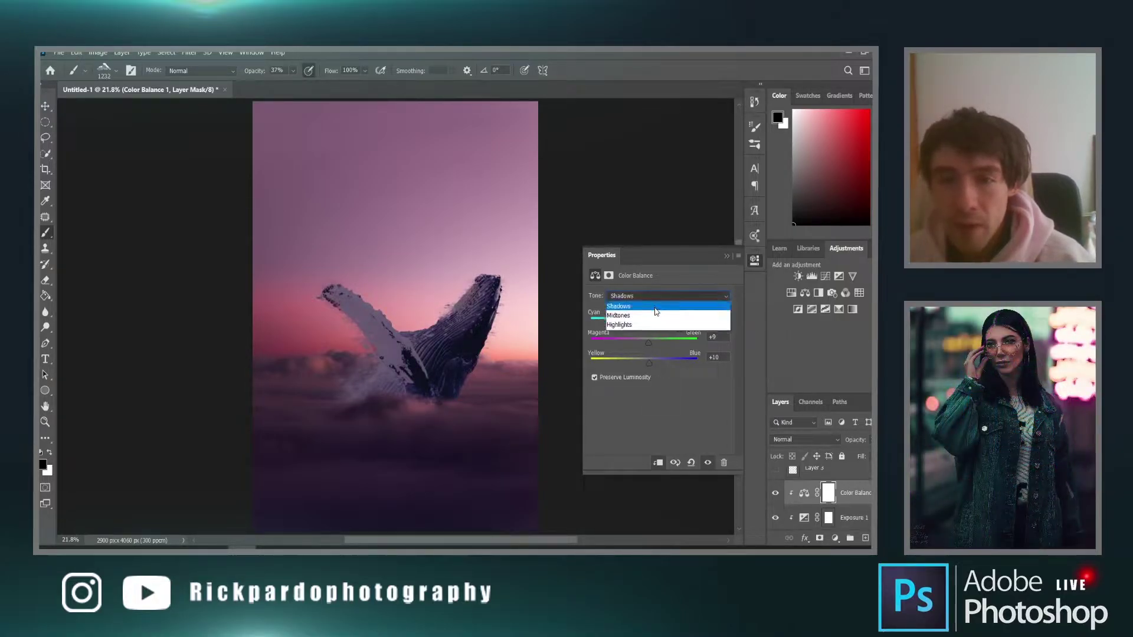
left_click(656, 325)
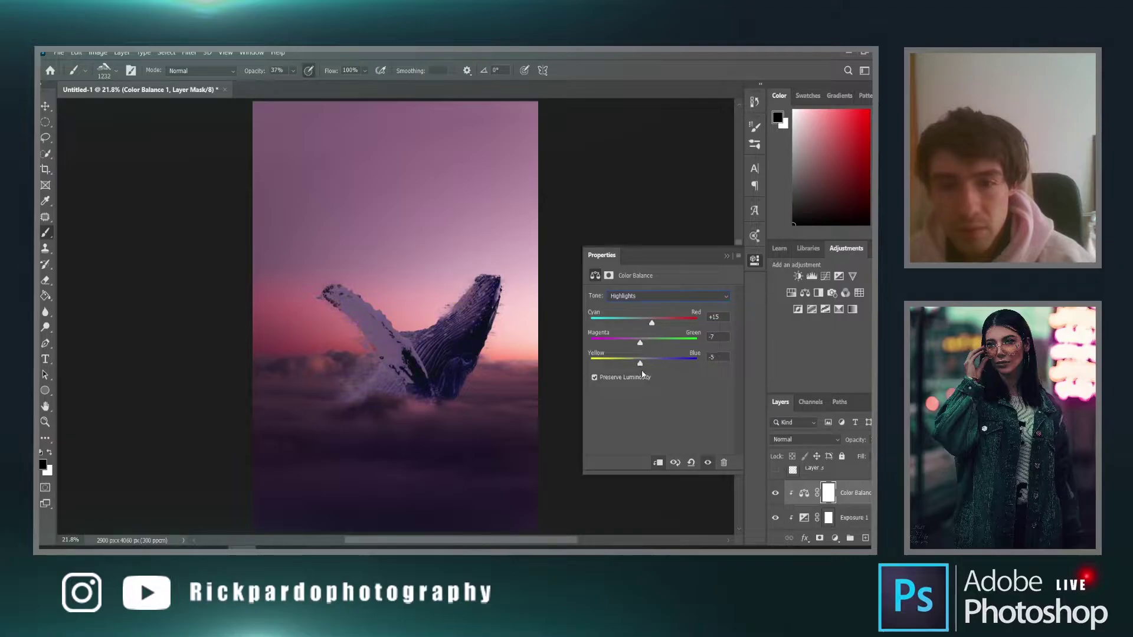
left_click(724, 256)
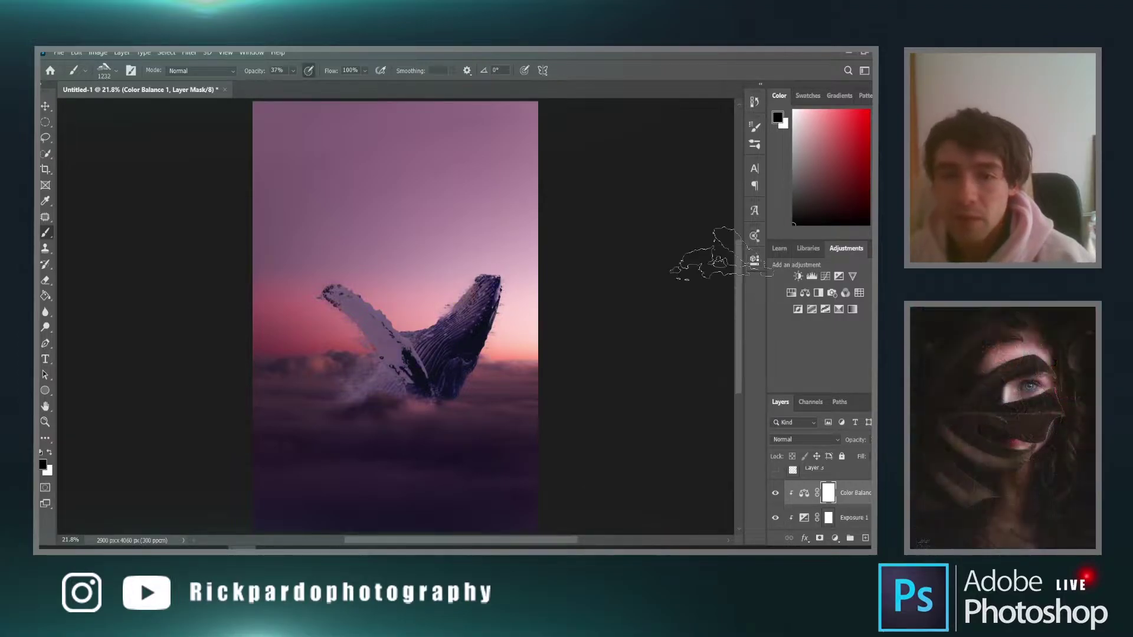
Reopen the whale's Color Balance adjustment and set the blue value of its shadows to +6
scroll(613, 329, "down", 3)
scroll(848, 519, "up", 1)
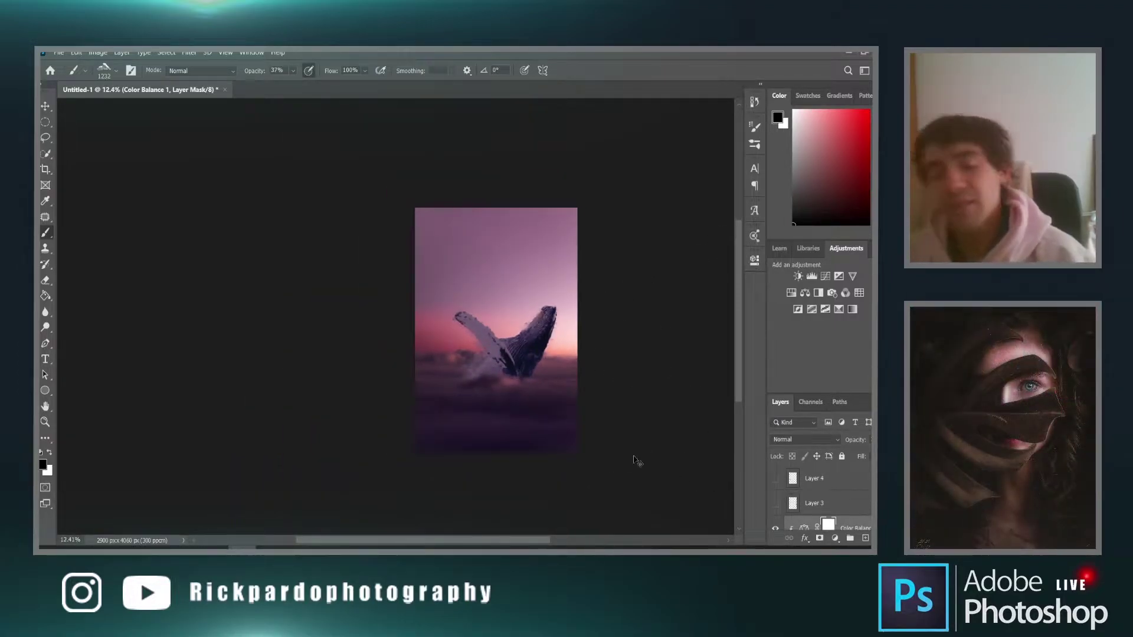
scroll(628, 454, "up", 3)
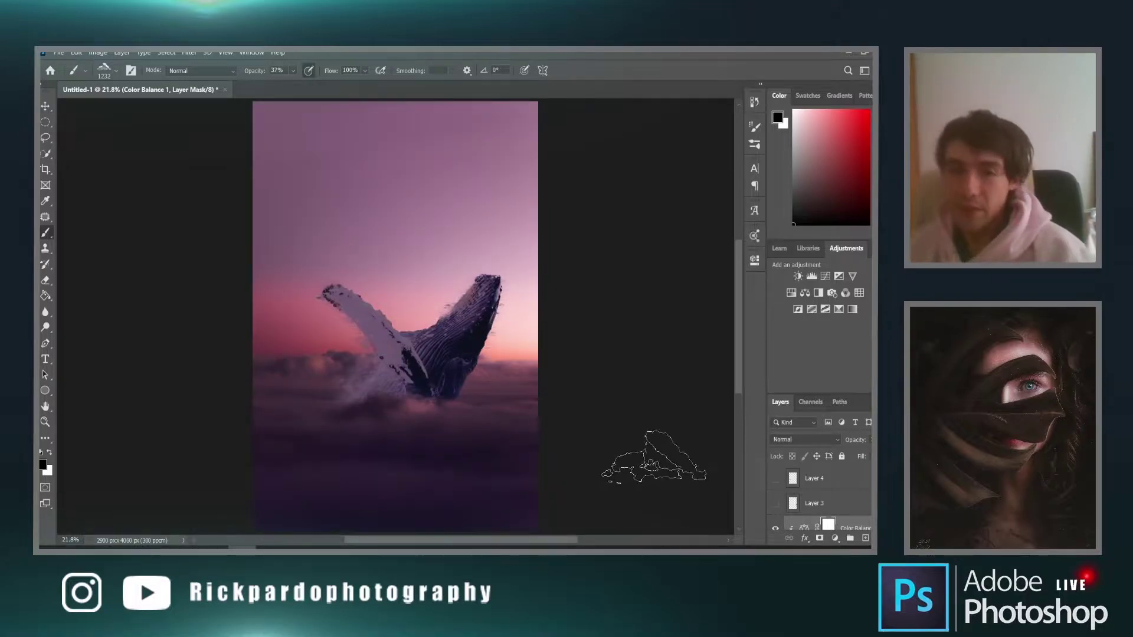
scroll(802, 509, "down", 1)
double_click(803, 506)
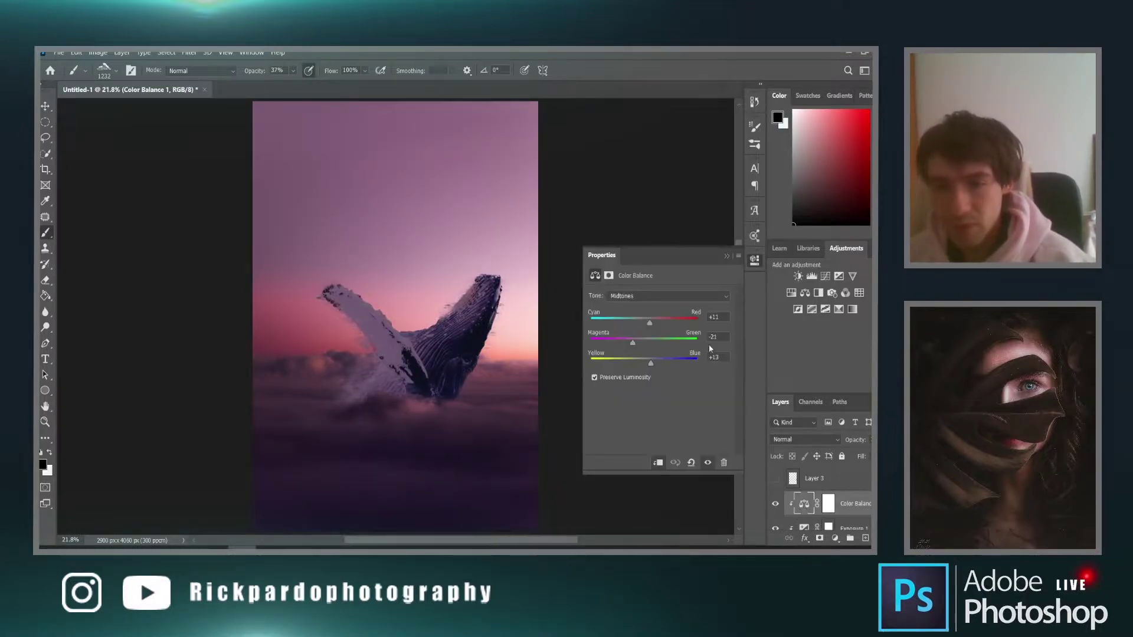
left_click(649, 295)
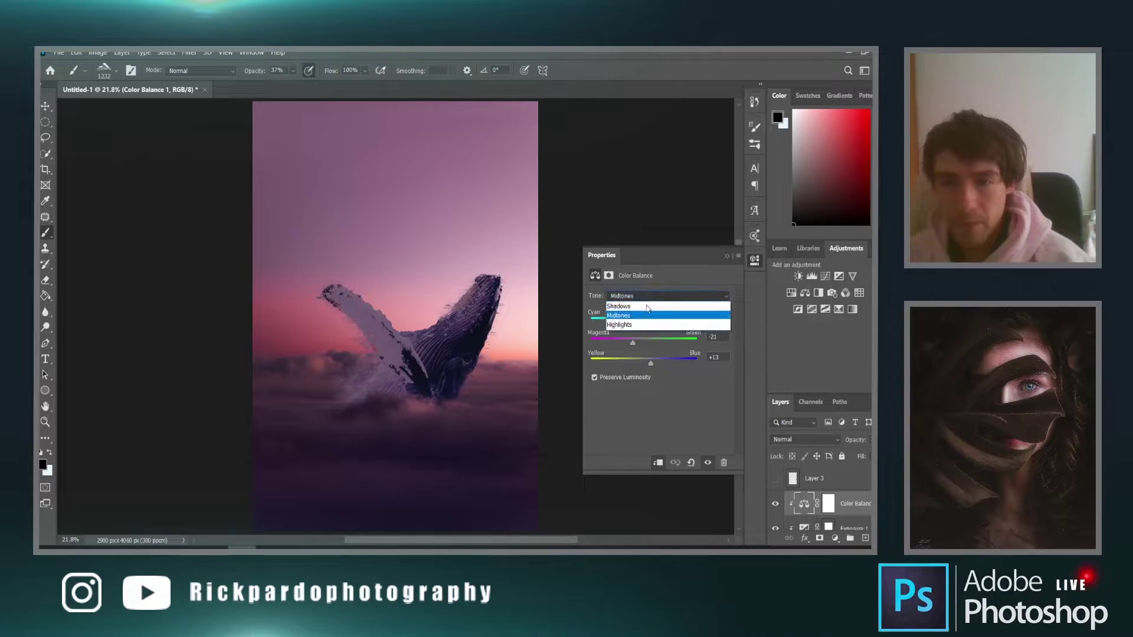
left_click(646, 306)
key("Up")
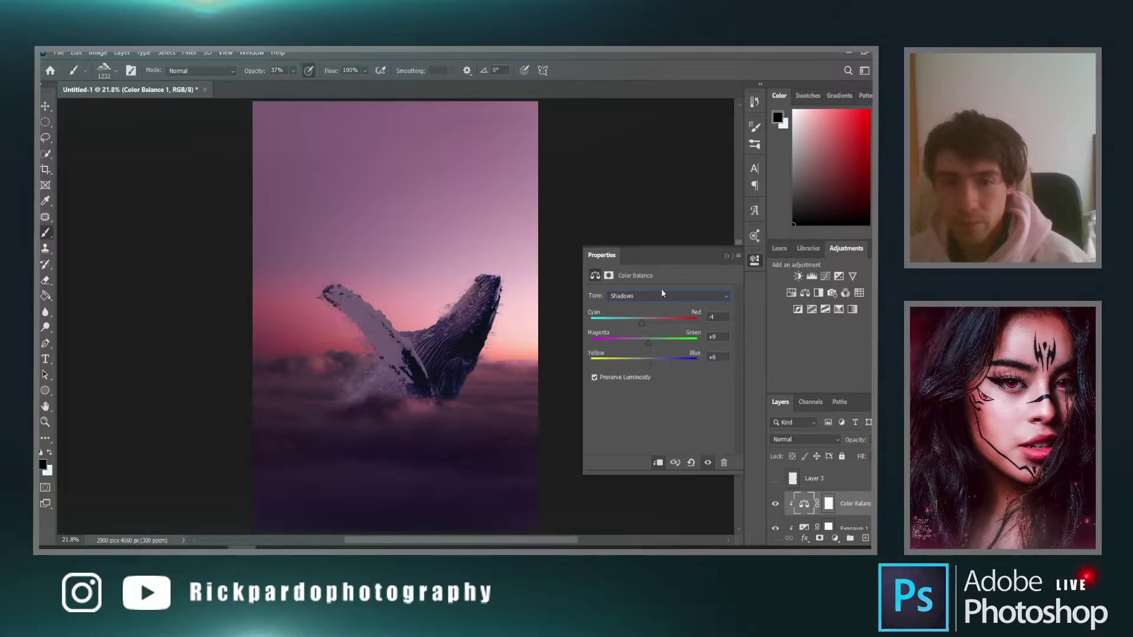
Set the whale's Color Balance midtones to magenta -23 and blue +9
left_click(696, 295)
left_click(666, 325)
left_click(647, 295)
left_click(649, 315)
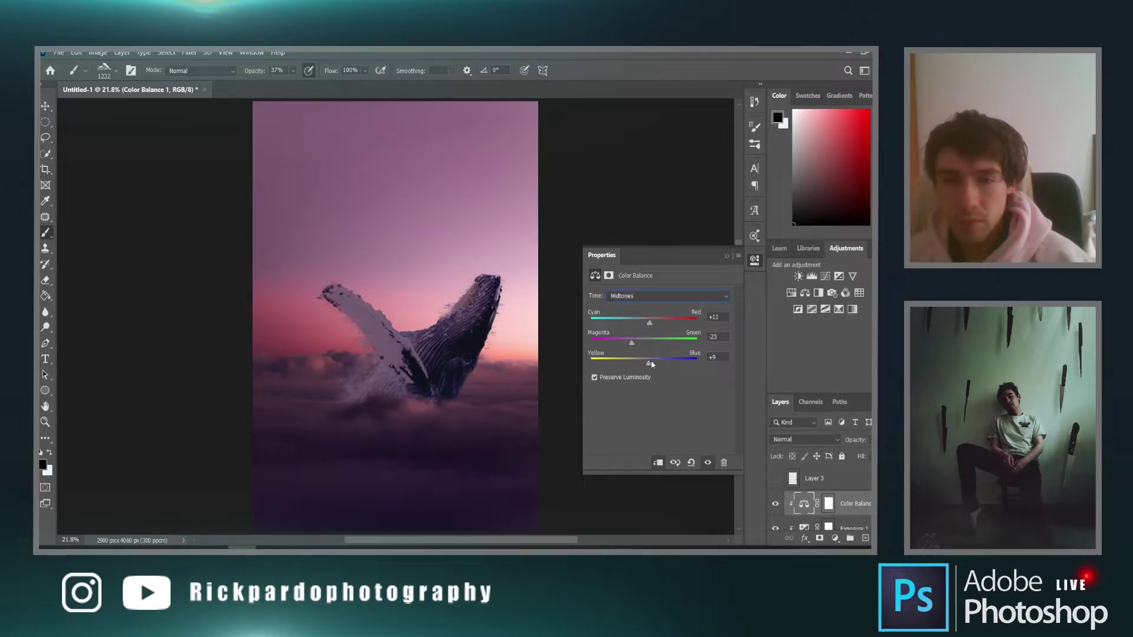
left_click(725, 256)
Examine how the recoloured whale blends with the sunset sky and clouds at different zoom levels
scroll(506, 401, "down", 3)
scroll(506, 402, "up", 2)
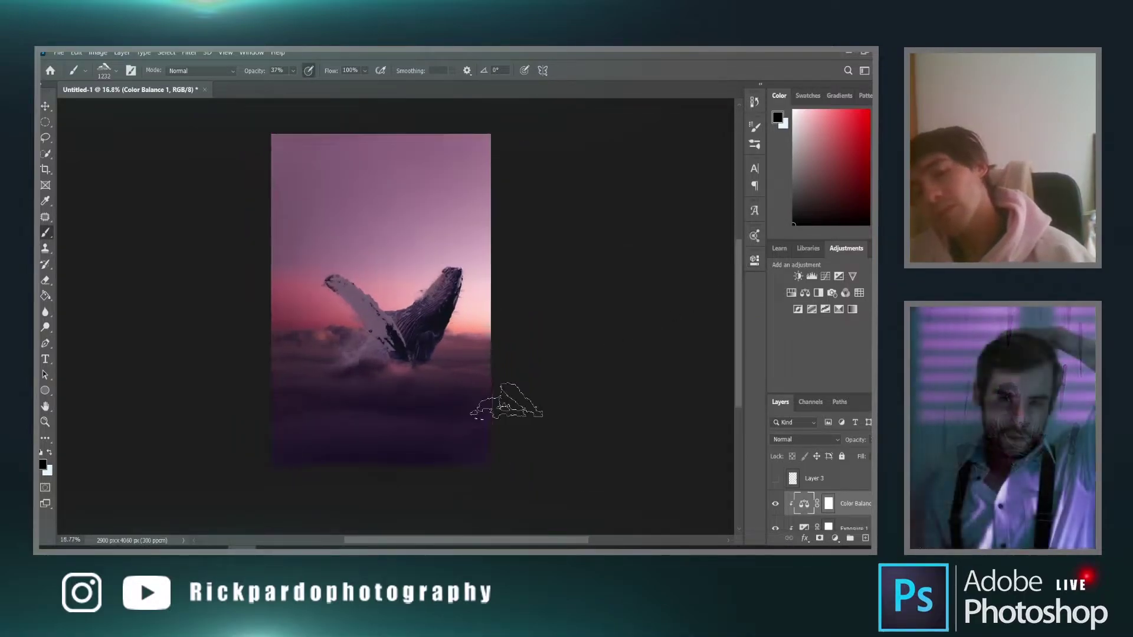
scroll(506, 401, "down", 1)
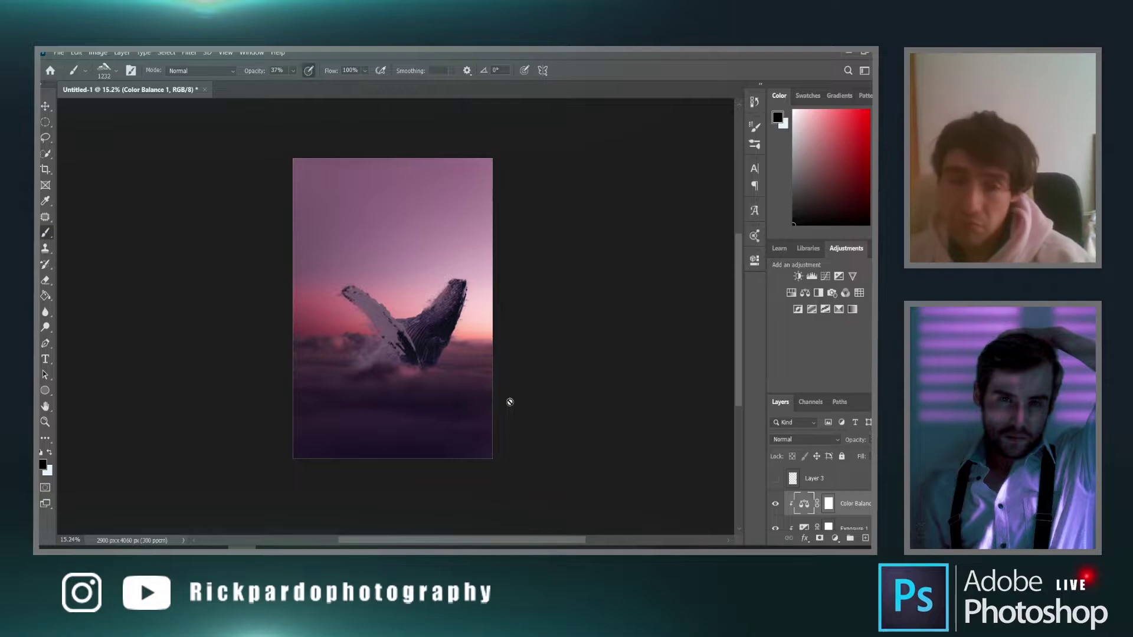
scroll(473, 401, "up", 2)
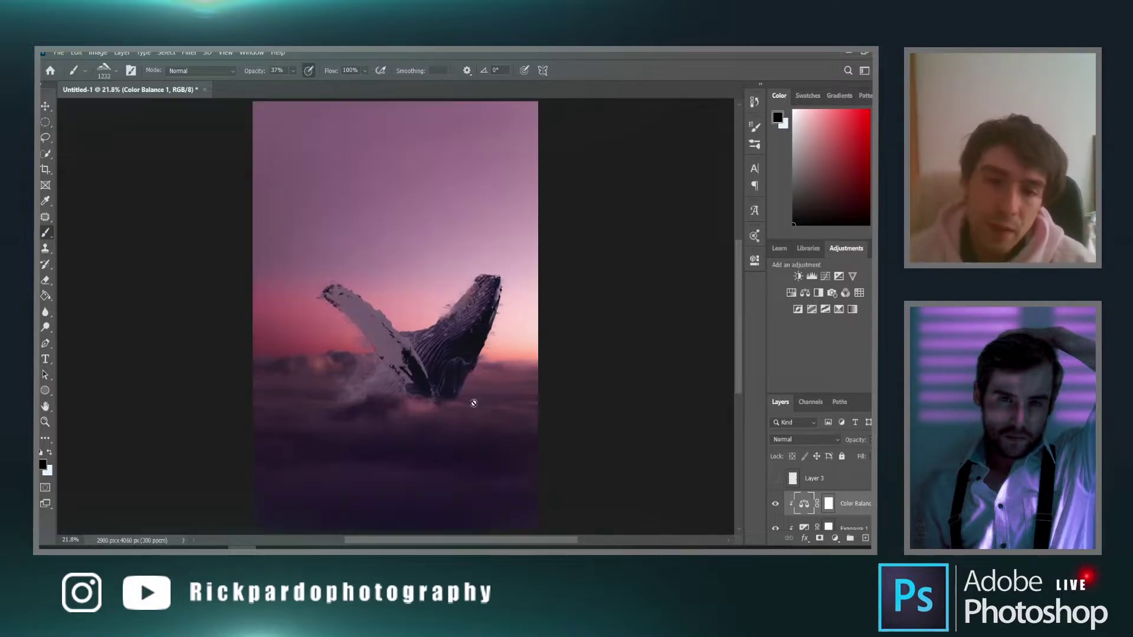
scroll(864, 513, "down", 2)
scroll(863, 513, "down", 1)
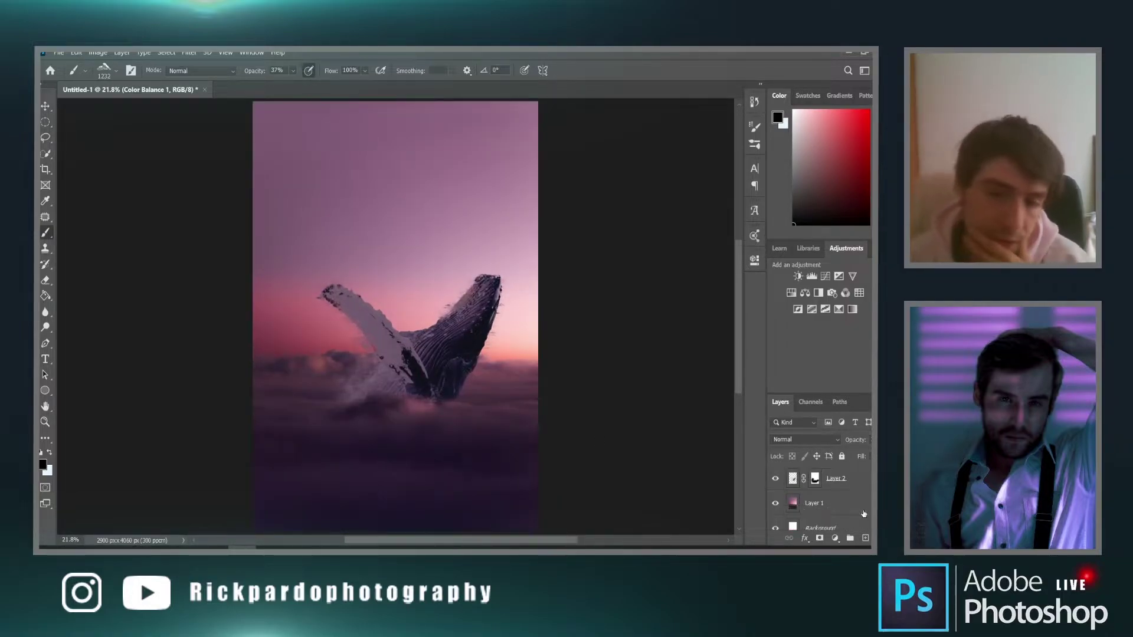
left_click(857, 502)
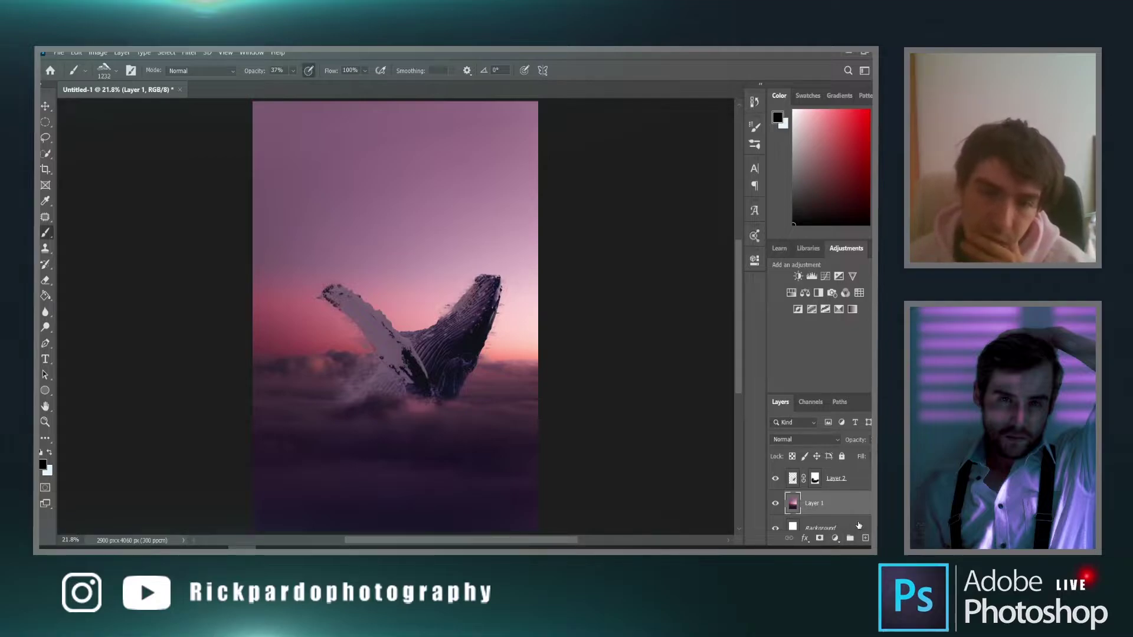
scroll(859, 525, "up", 2)
scroll(576, 404, "up", 1)
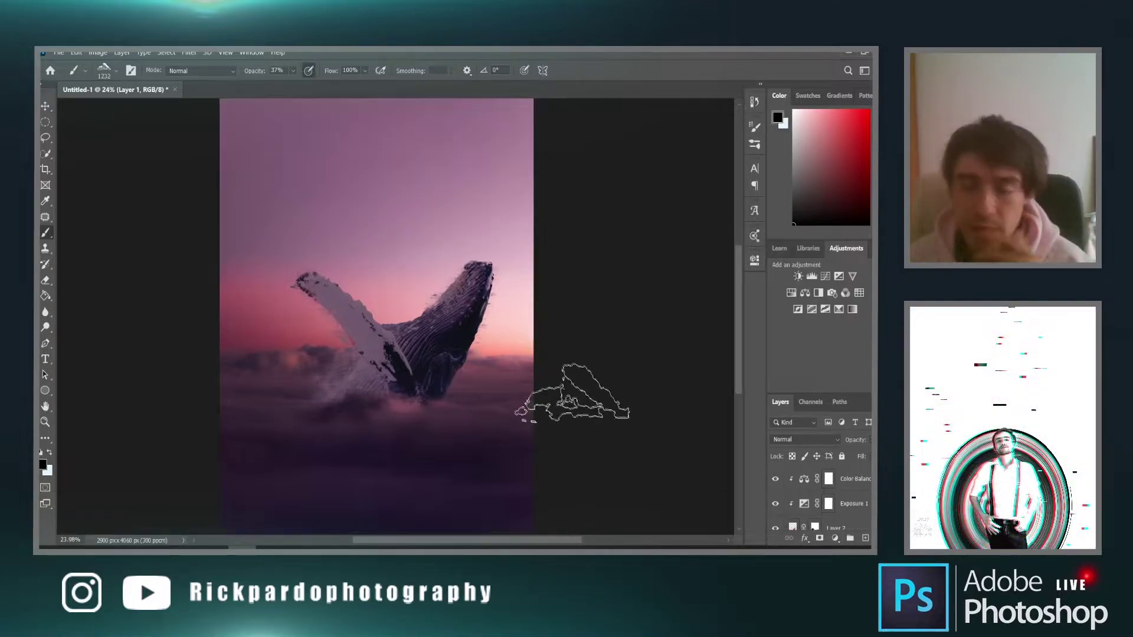
scroll(390, 236, "up", 1)
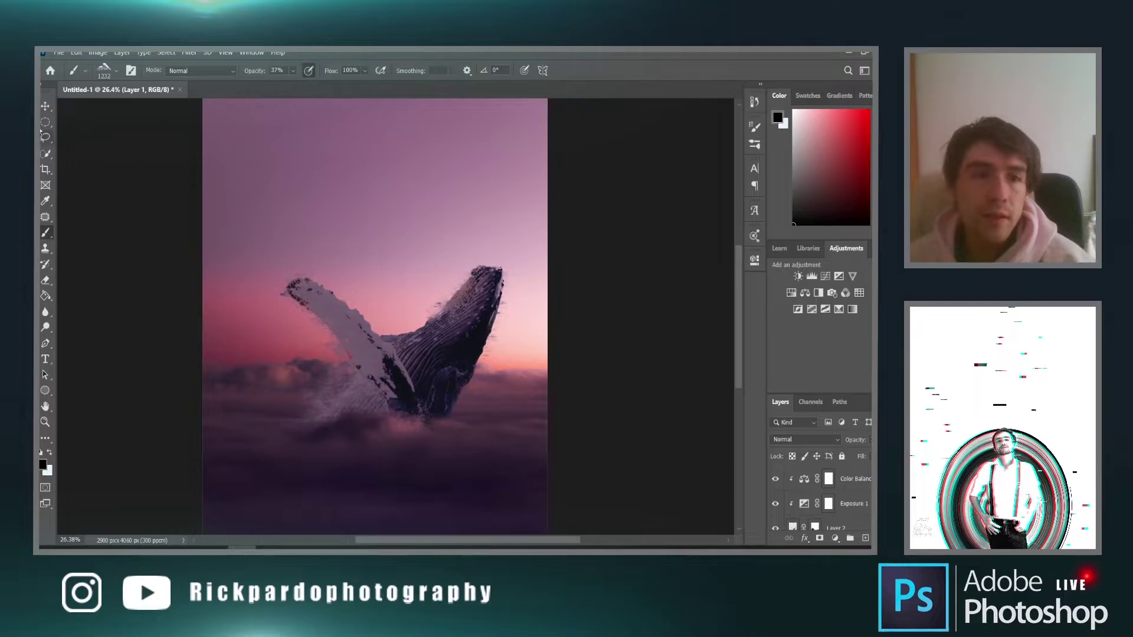
Add a new empty layer above Layer 4 and activate the Brush tool for painting on it
key("m")
scroll(394, 325, "up", 1)
scroll(850, 511, "up", 2)
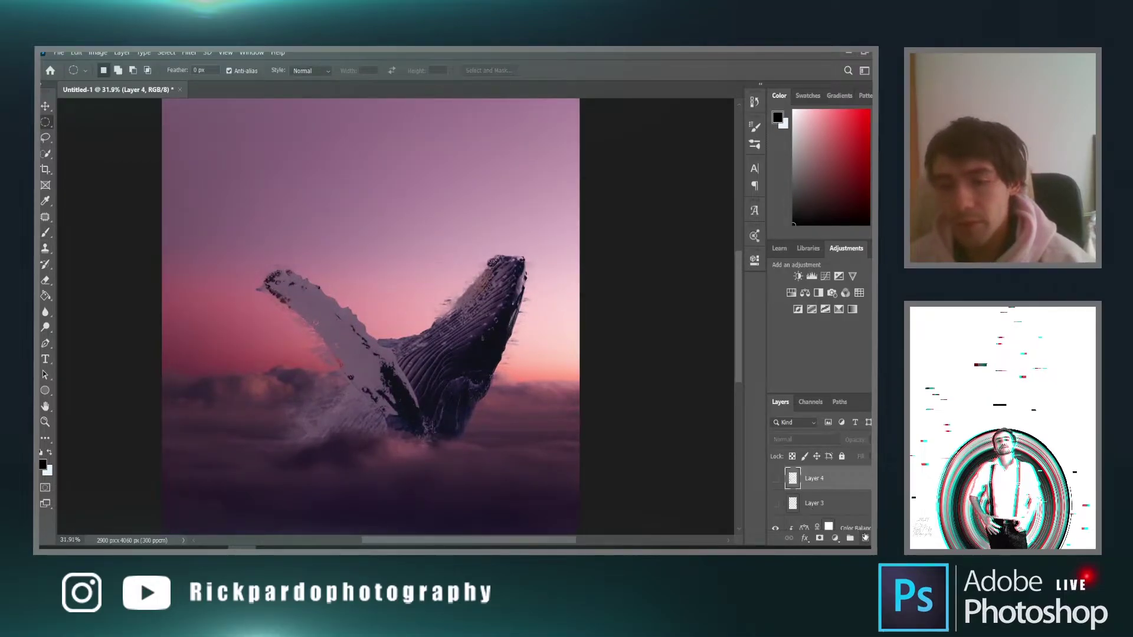
left_click(865, 538)
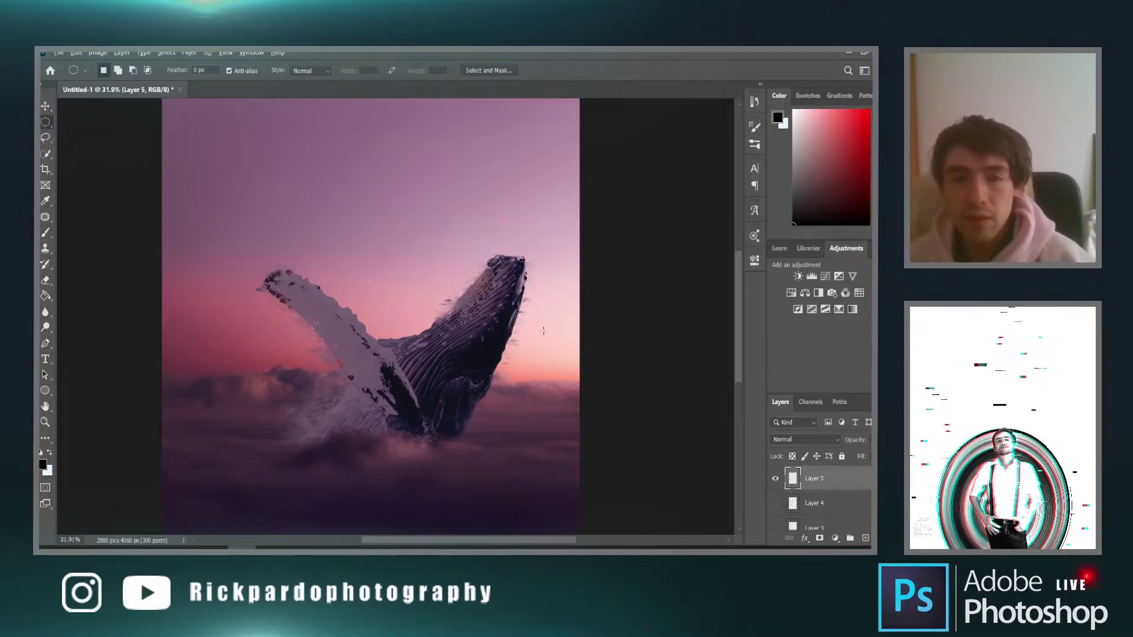
left_click(45, 232)
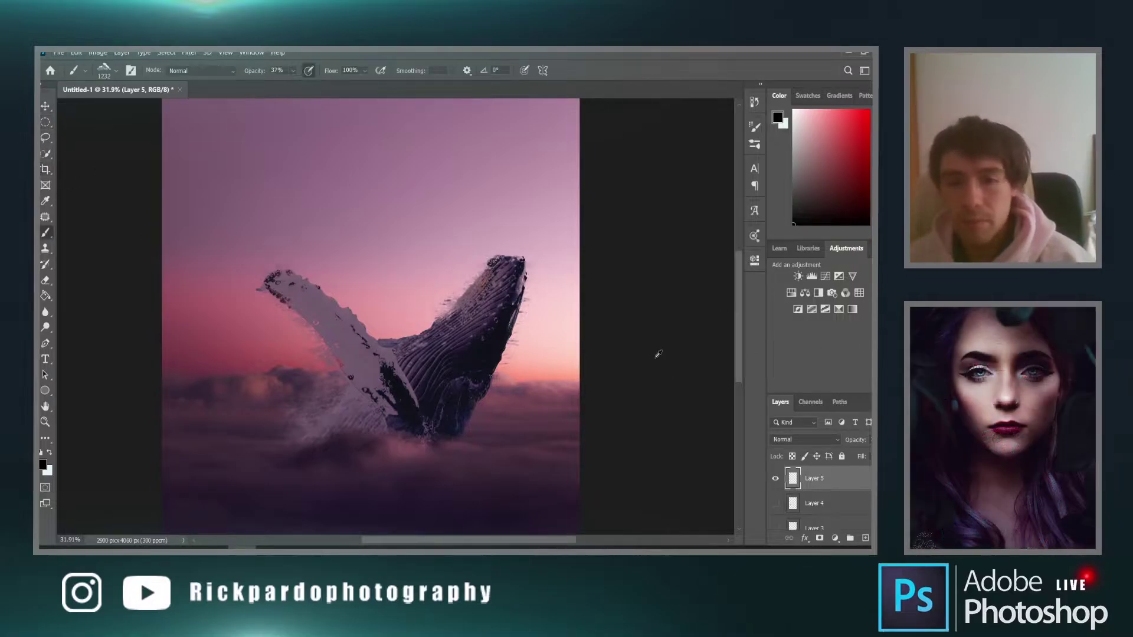
Choose a soft round brush, sample the pink of the sky near the horizon, and enlarge the brush to span most of the canvas width
left_click(557, 352, "alt")
right_click(565, 358)
double_click(643, 431)
left_click(554, 361, "alt")
key("bracketright")
key("bracketright")
key("bracketright")
key("bracketright")
key("bracketright")
key("bracketright")
key("bracketright")
key("bracketright")
key("bracketright")
key("bracketright")
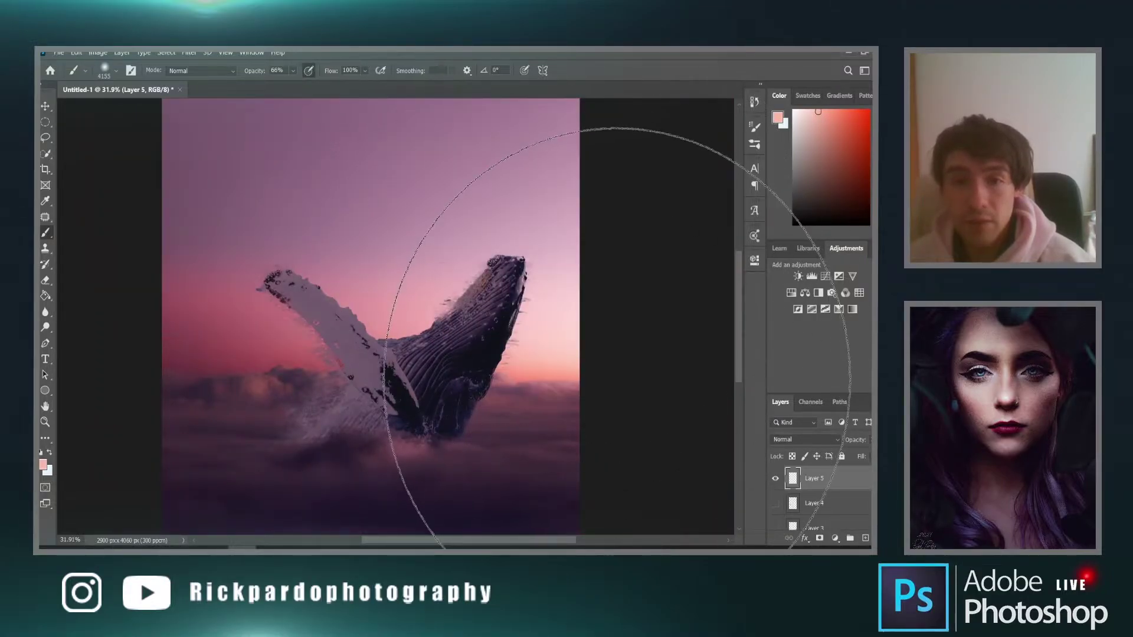
Try soft pink glow dabs on Layer 5 over the sky and the right side of the whale with large brush sizes
scroll(617, 360, "down", 3)
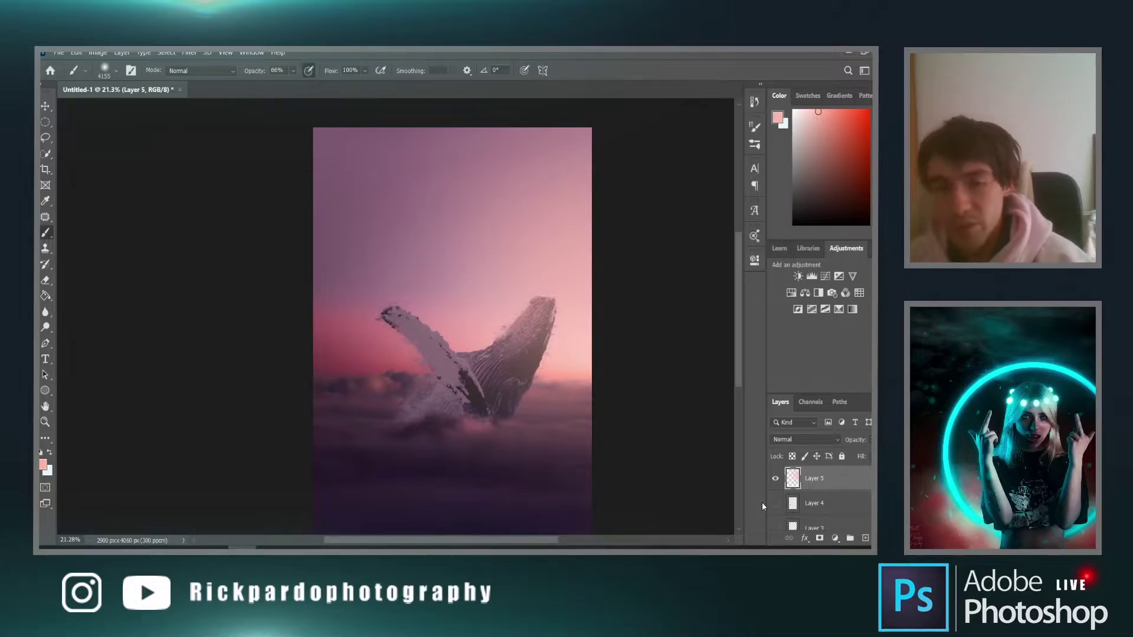
key("ctrl+z")
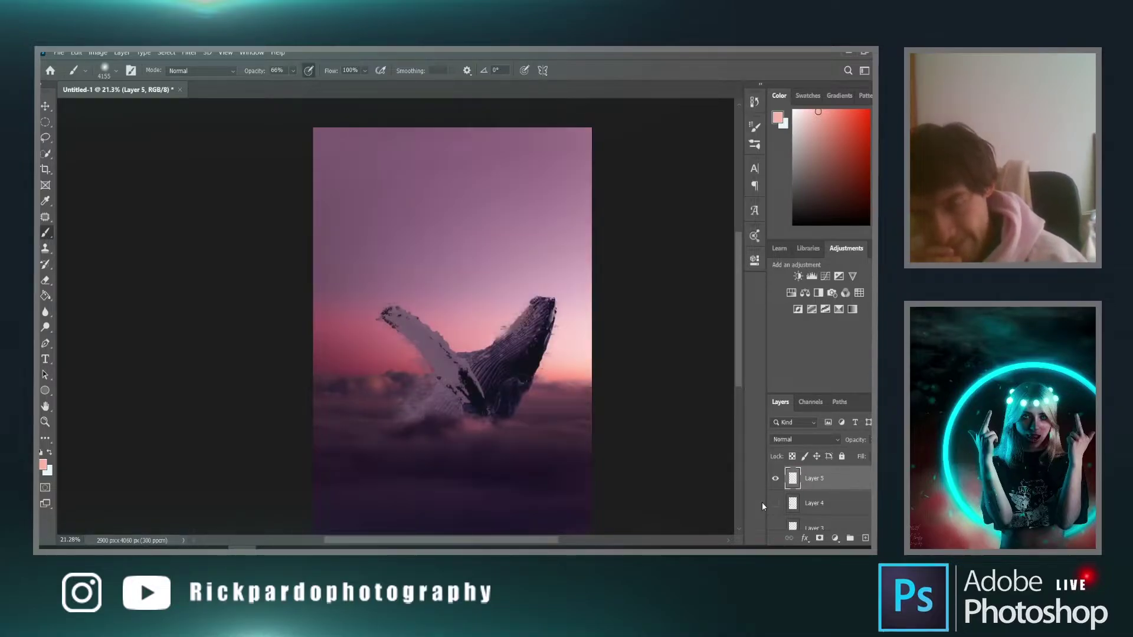
mouse_move(579, 358)
left_mouse_down()
mouse_move(580, 382)
mouse_move(549, 387)
left_mouse_up()
left_click(614, 407)
key("ctrl+z")
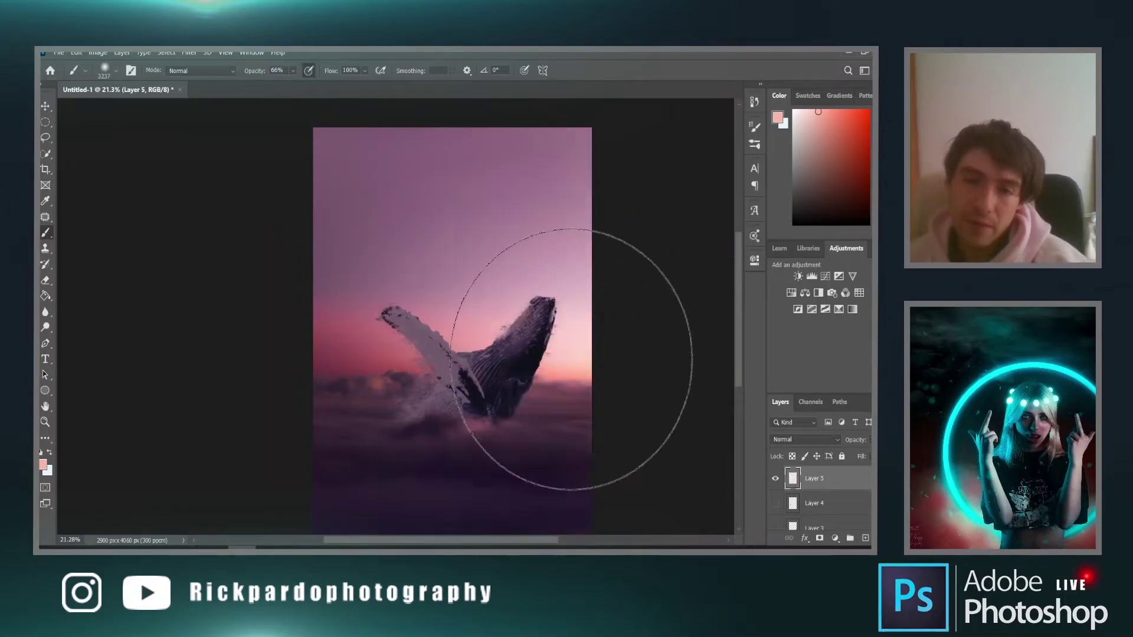
left_click(616, 453)
key("ctrl+z")
left_click(595, 364)
key("ctrl+z")
Paint a soft pink glow over the right side of the whale on Layer 5 and hide that layer
left_click(608, 399)
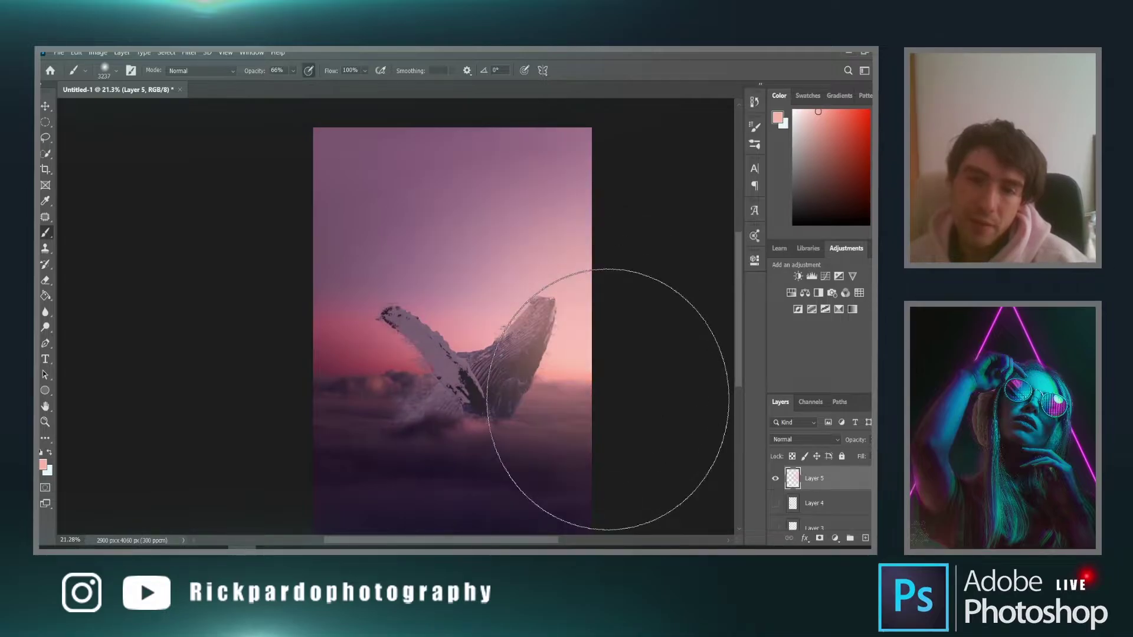
key("ctrl+z")
left_click_drag(640, 413, 597, 332)
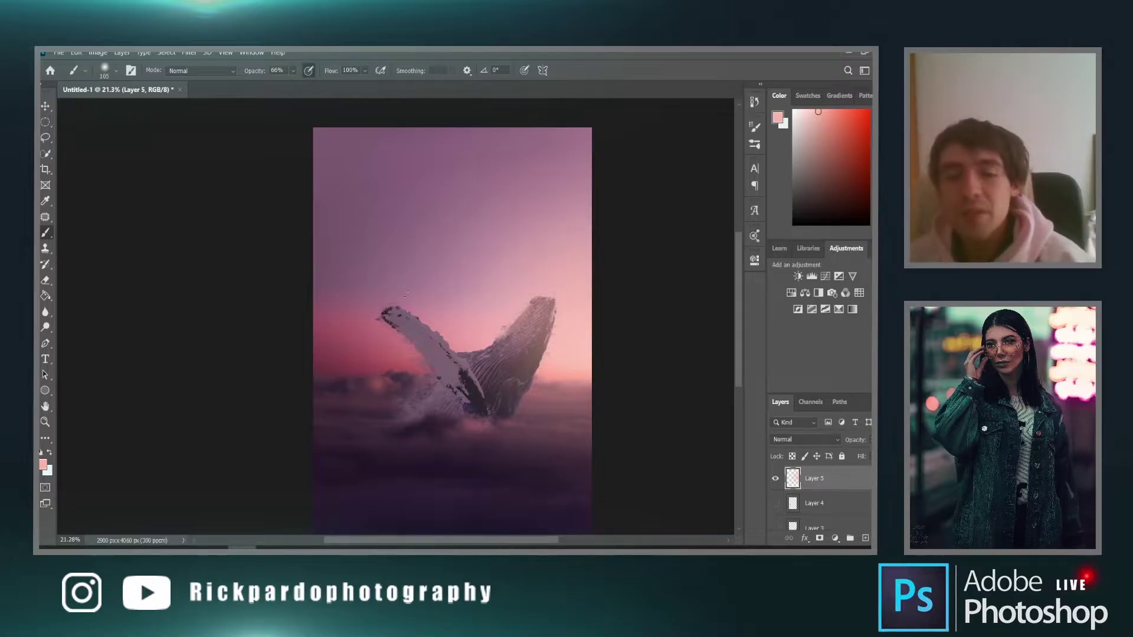
left_click(775, 478)
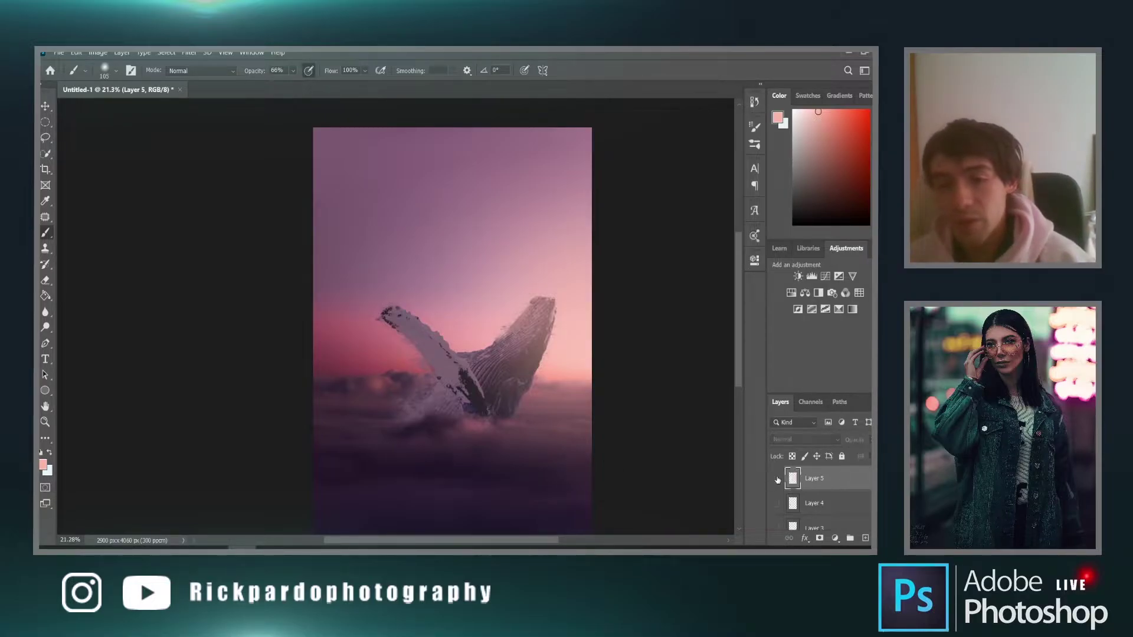
Add a Brightness/Contrast adjustment clipped to Layer 2 with brightness -139 and contrast 35
scroll(801, 488, "down", 3)
scroll(829, 518, "down", 1)
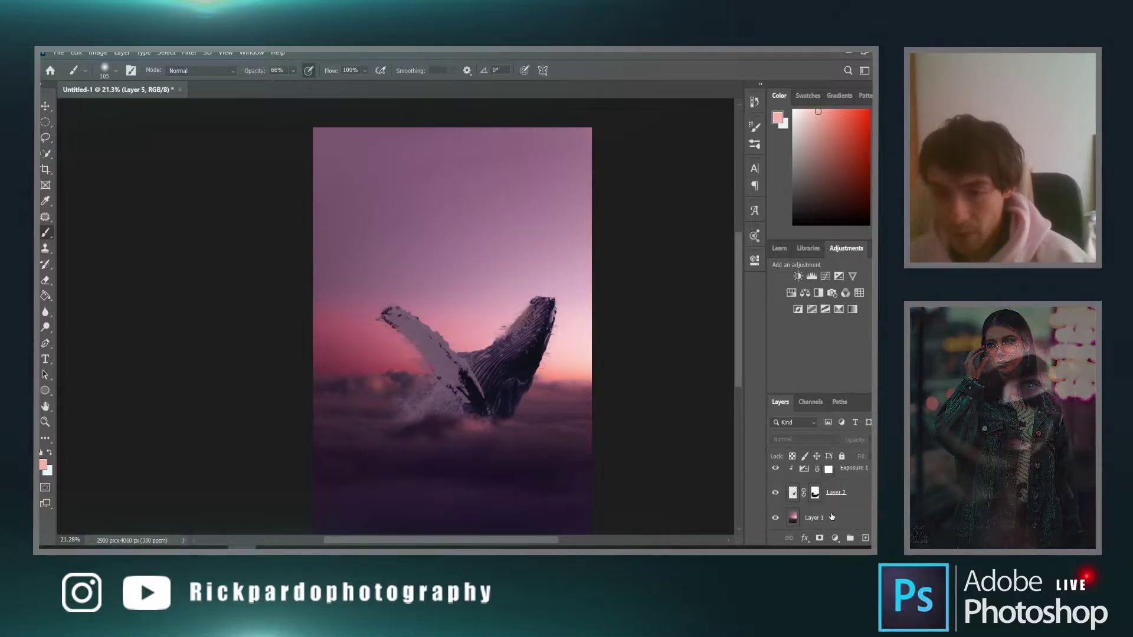
left_click(795, 493)
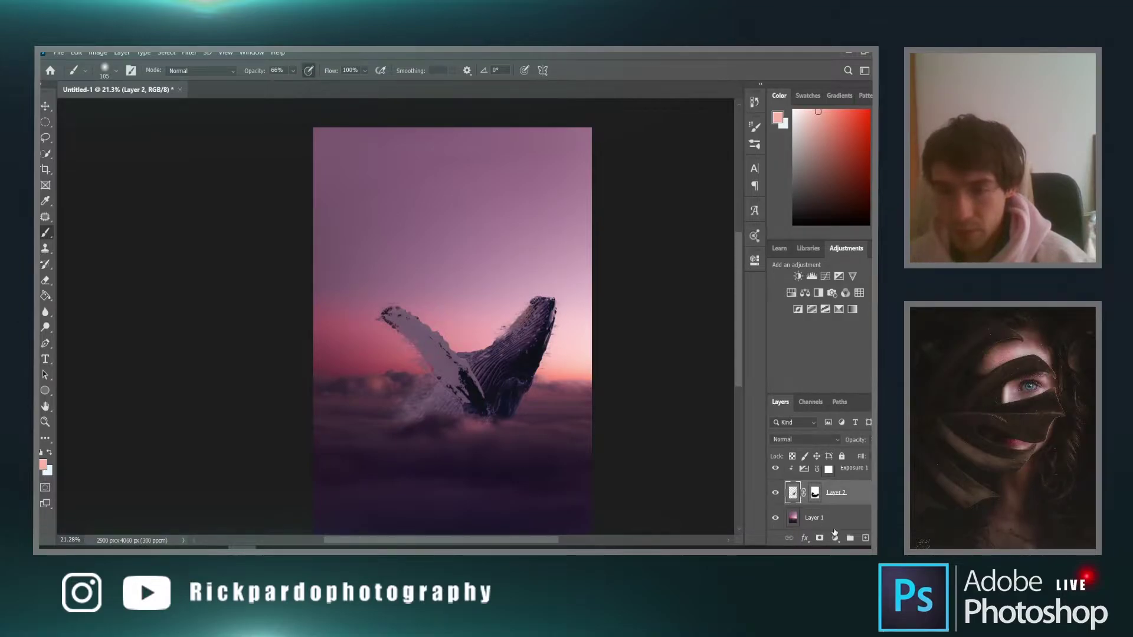
left_click(837, 538)
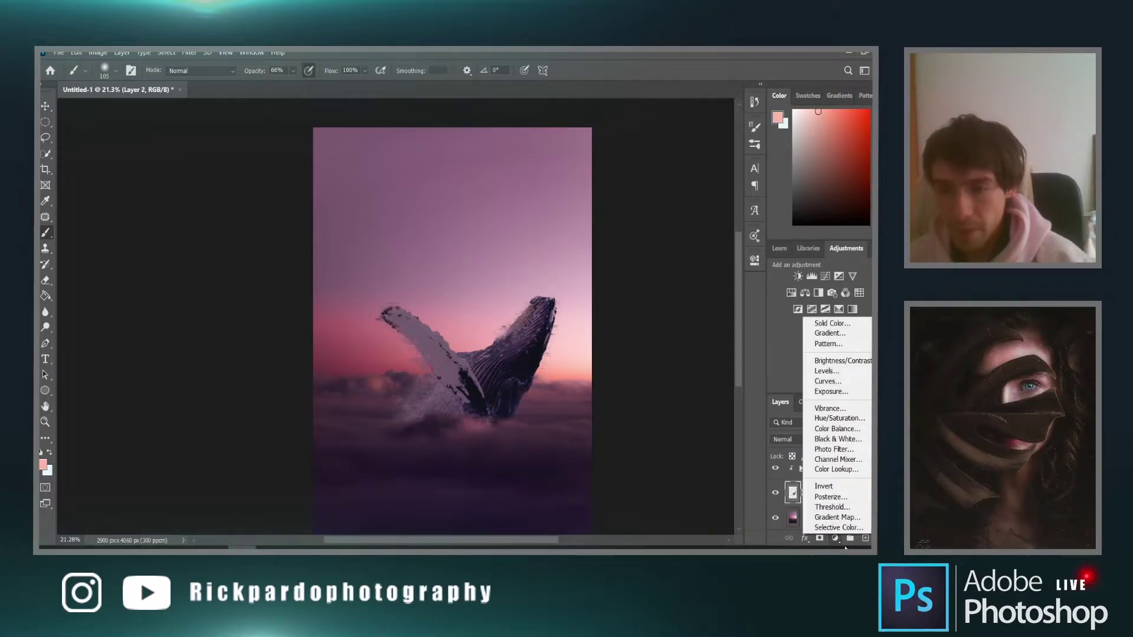
left_click(838, 361)
left_click_drag(659, 329, 600, 330)
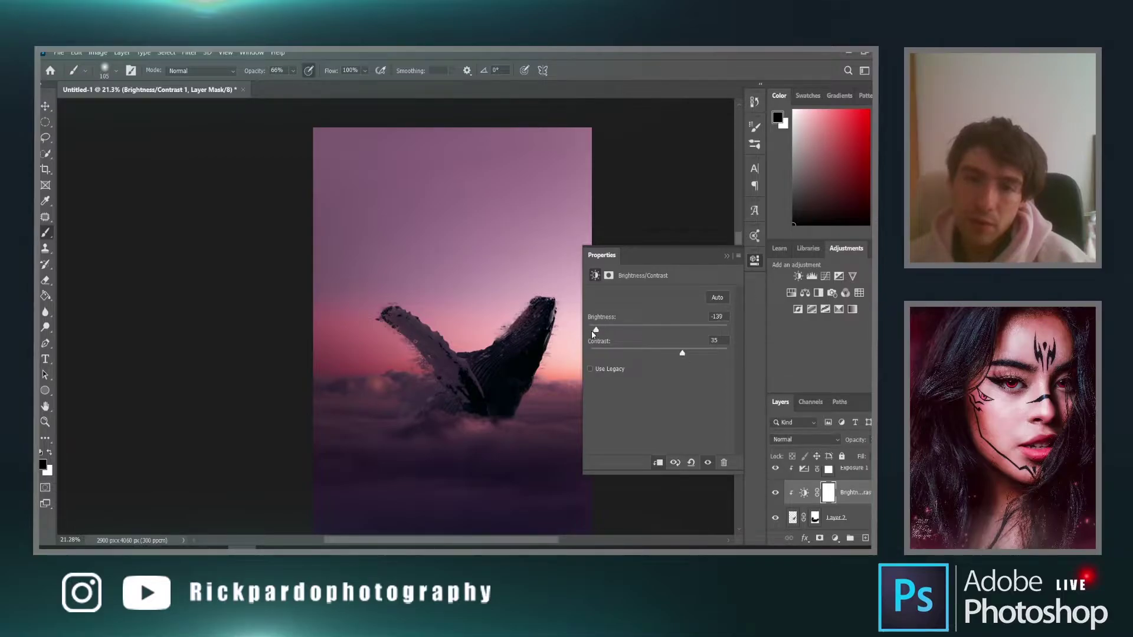
left_click(726, 255)
Load Layer 2's outline as a selection, paint black on the Brightness/Contrast mask along the whale's edges with brush opacity raised to 100%, and deselect
key("ctrl+minus")
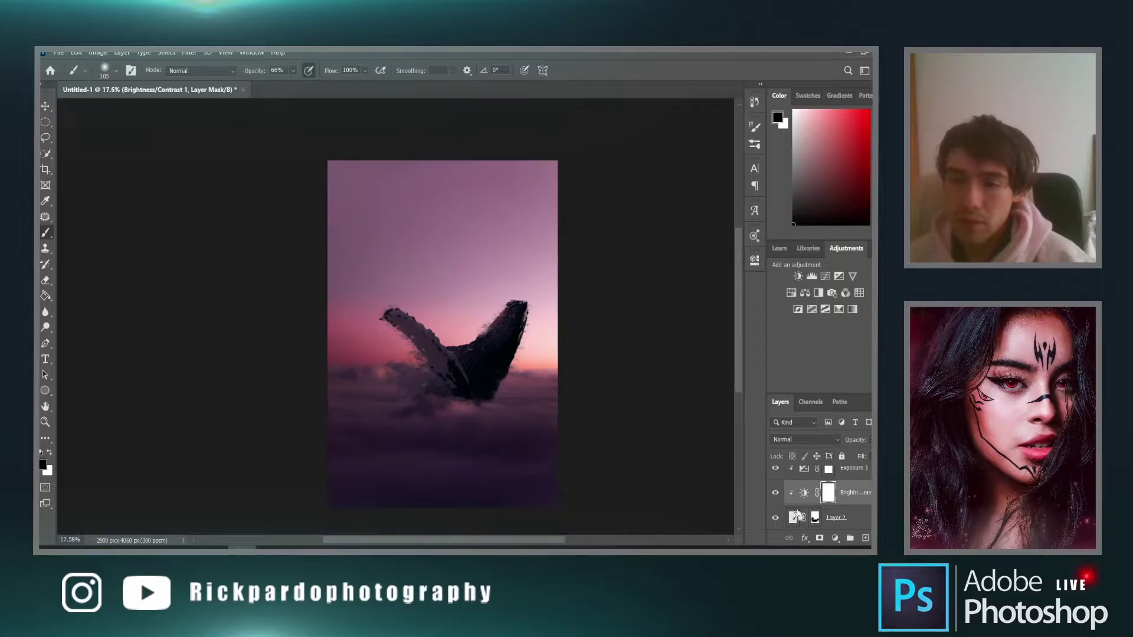
left_click(796, 515, "ctrl")
scroll(520, 326, "up", 3)
key("x")
left_click_drag(490, 293, 501, 291)
key("x")
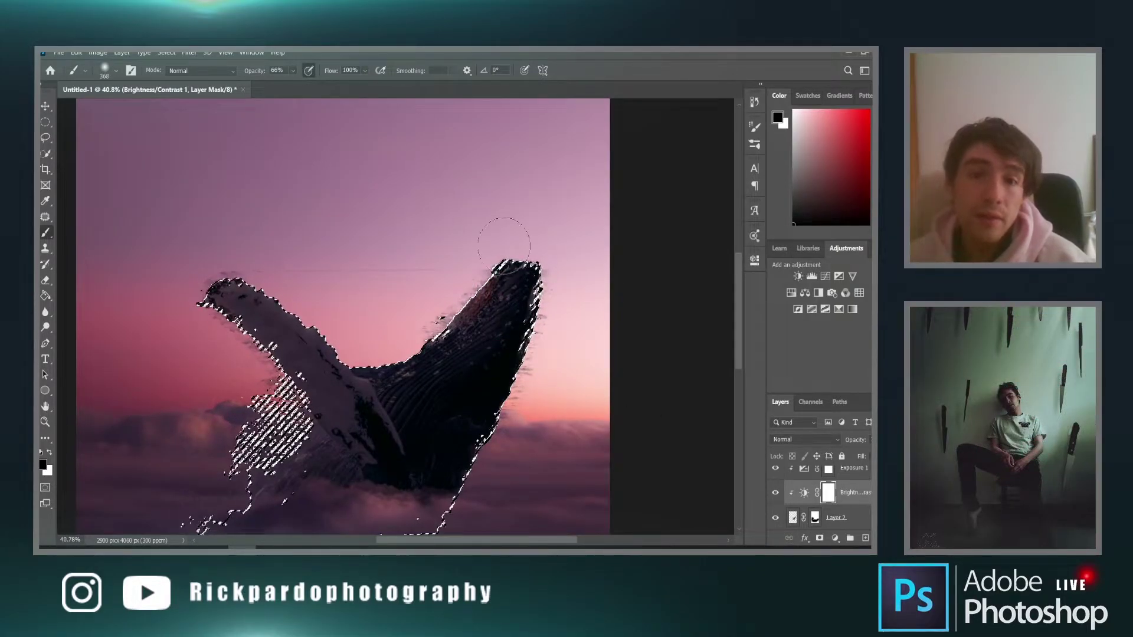
left_click_drag(293, 70, 327, 88)
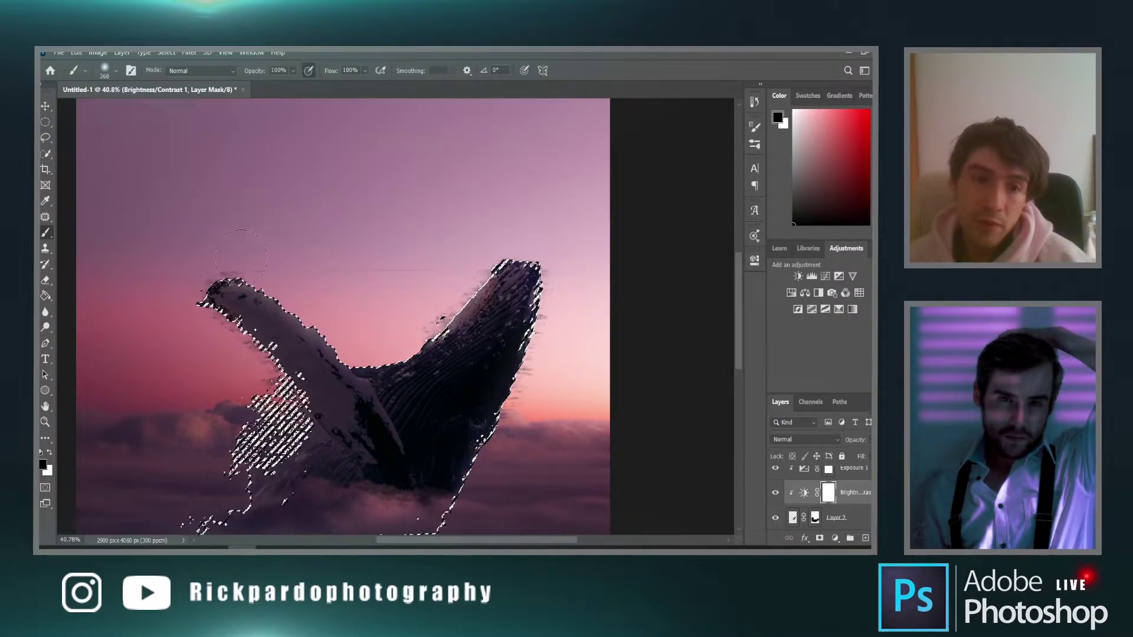
key("ctrl+d")
scroll(590, 362, "down", 4)
scroll(615, 435, "up", 5)
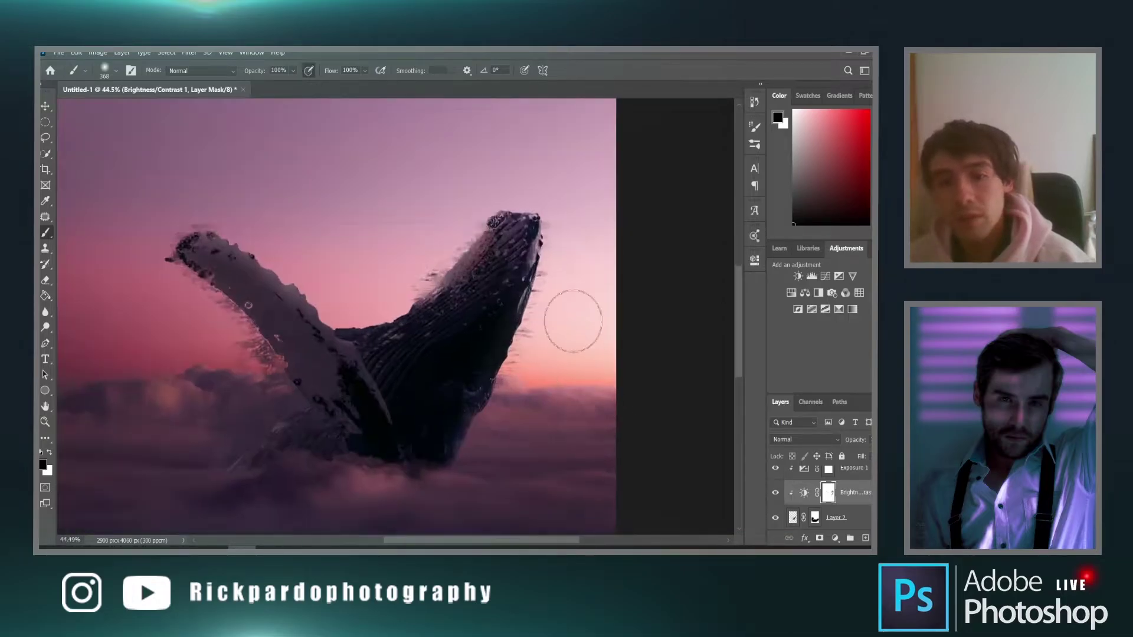
scroll(578, 350, "up", 3)
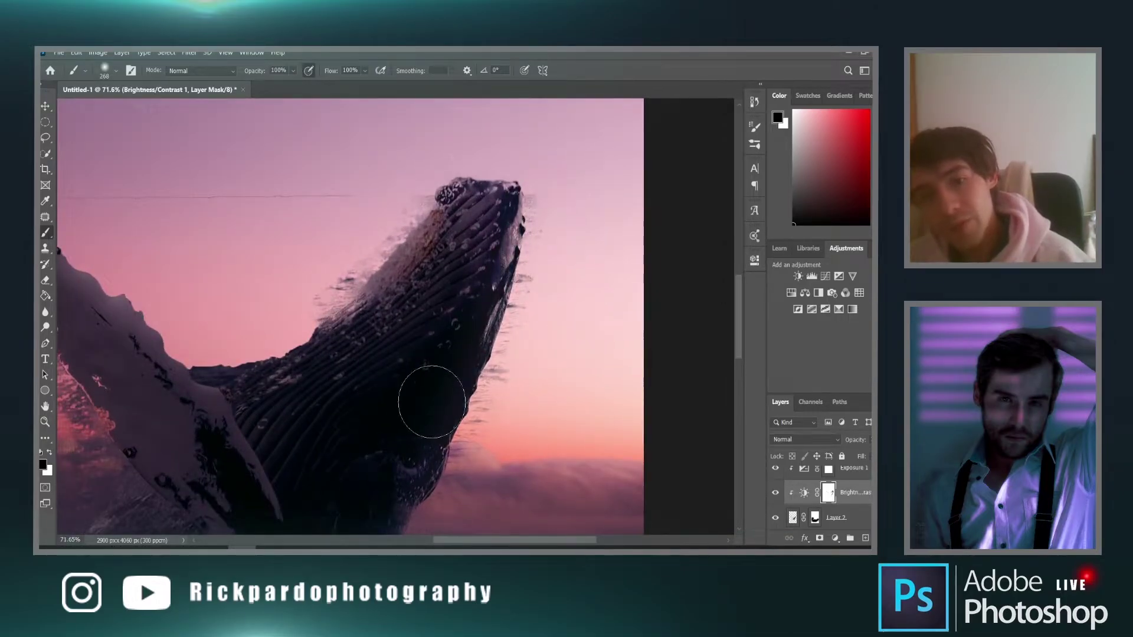
scroll(590, 236, "down", 3)
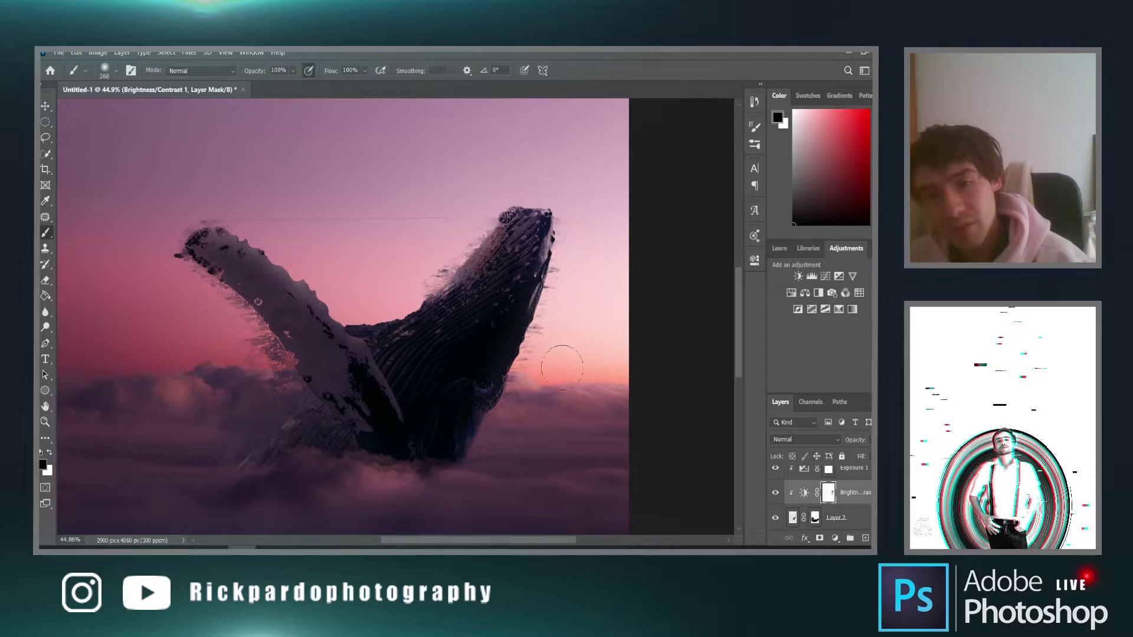
Target Layer 2's mask and switch to a small Hard Round brush
key("alt+bracketleft")
scroll(567, 330, "up", 4)
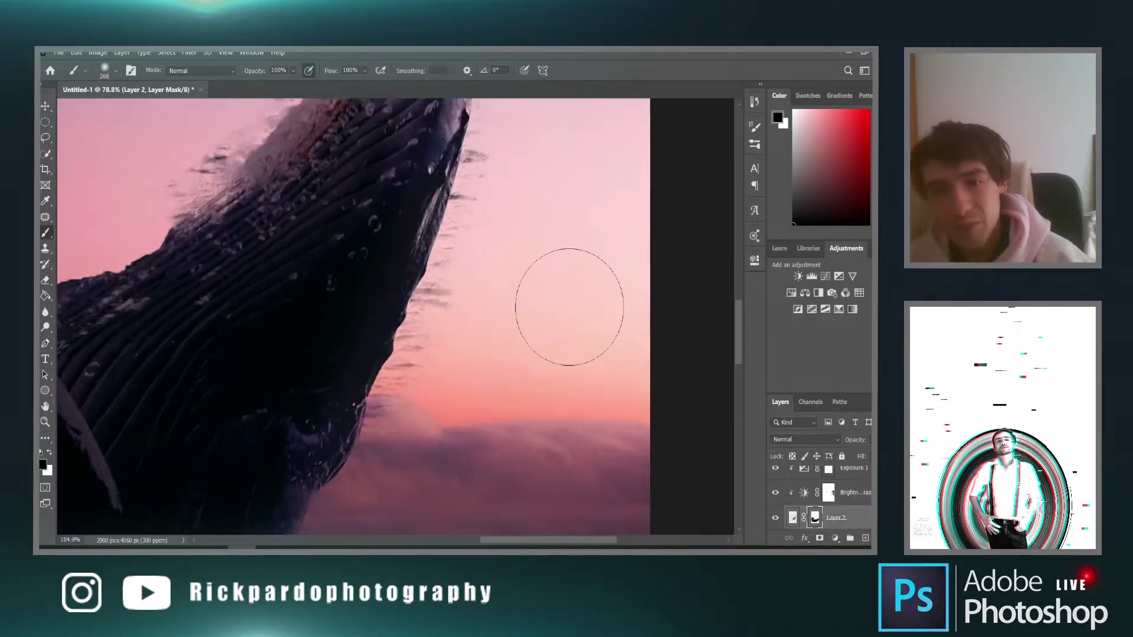
scroll(569, 308, "up", 1)
right_click(554, 295, "alt")
right_click(514, 269)
left_click(508, 142)
right_click(502, 177, "alt")
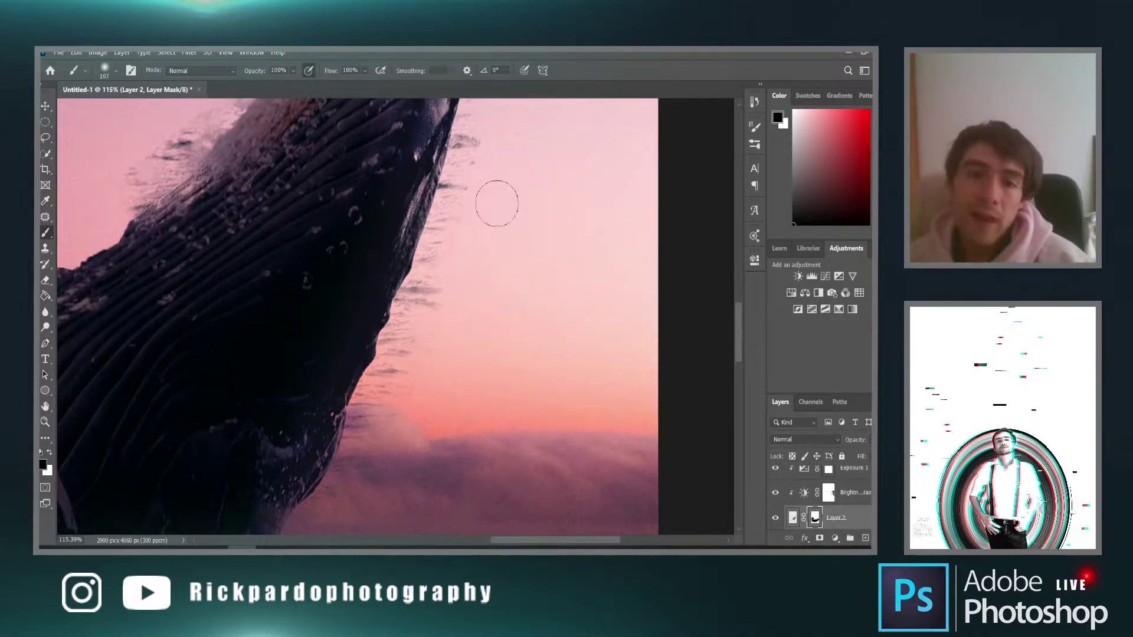
right_click(494, 206)
scroll(517, 376, "up", 5)
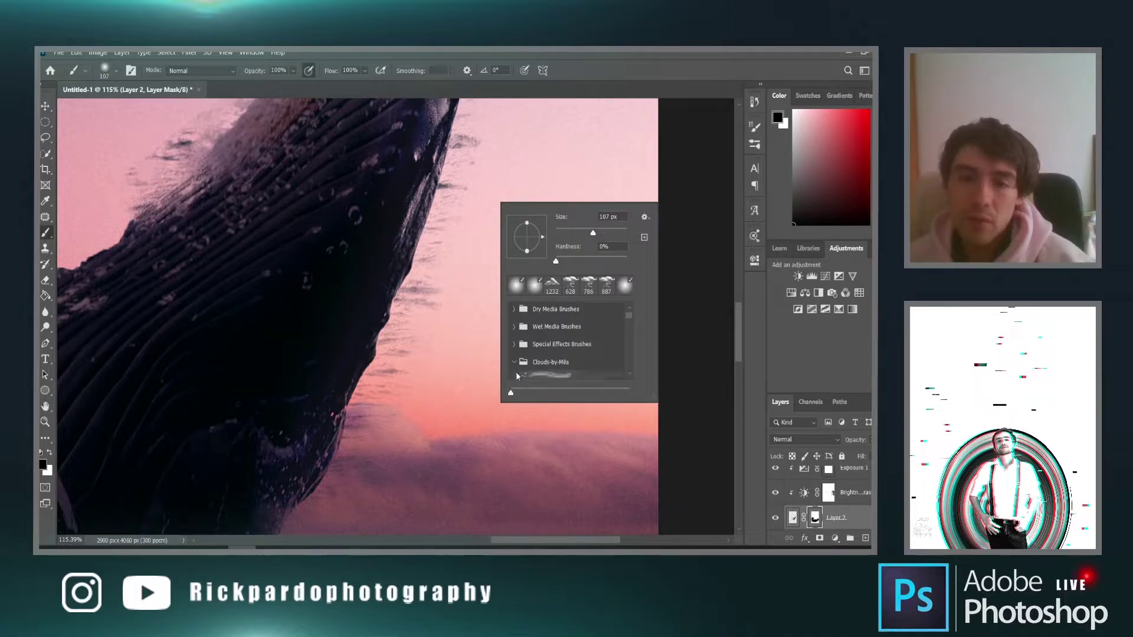
scroll(554, 345, "up", 3)
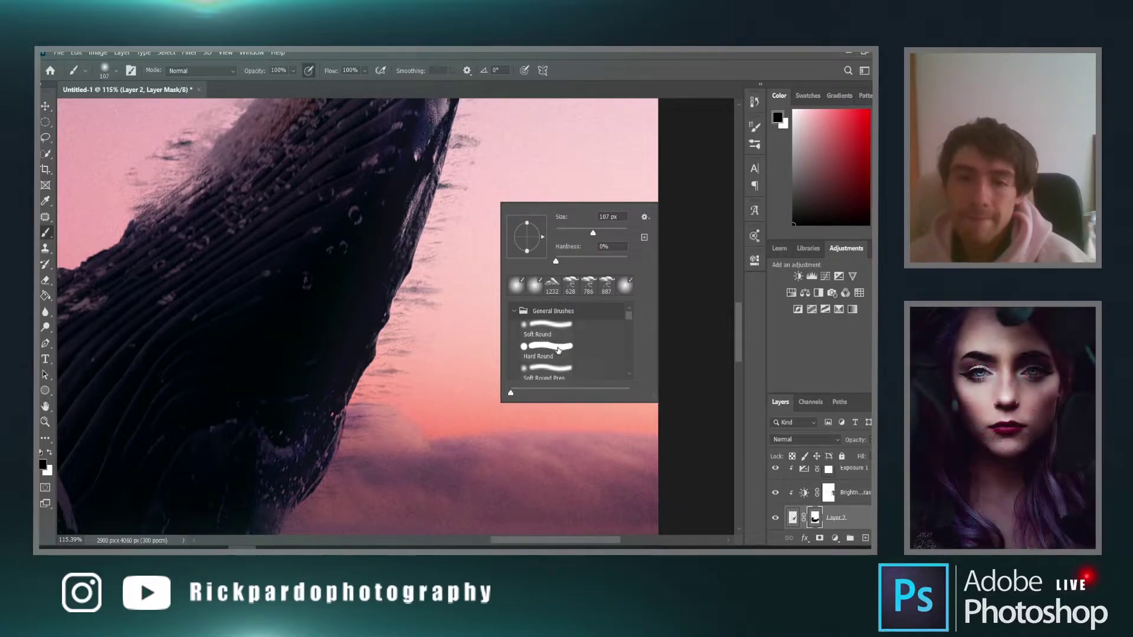
left_click(548, 348)
left_click(608, 121)
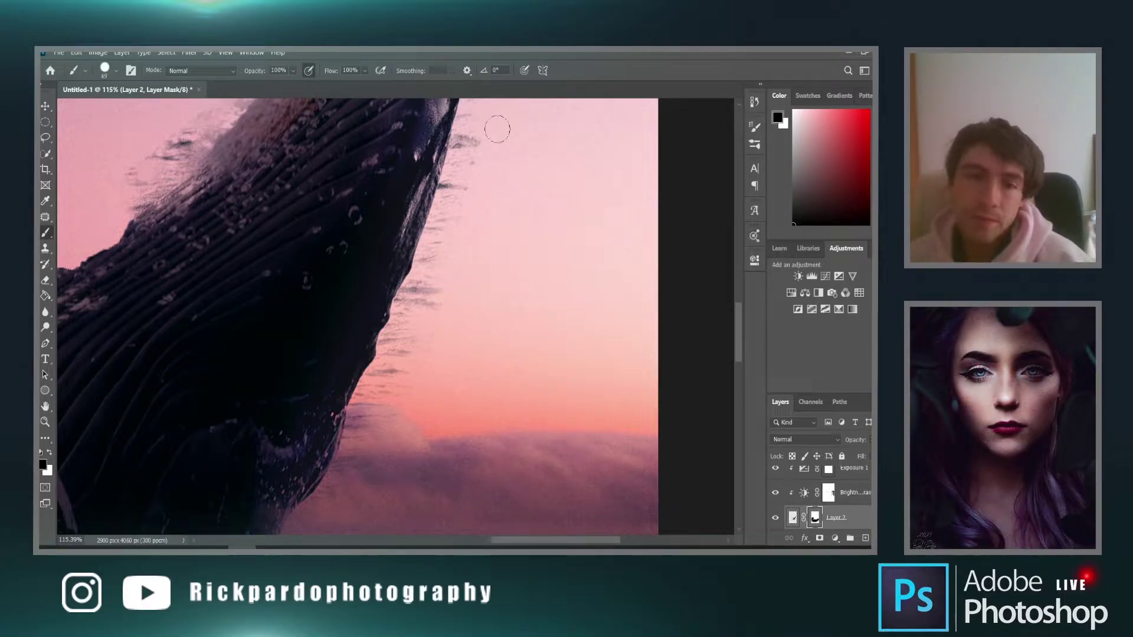
Paint black on Layer 2's mask along both edges of the whale's head to hide the smeared fringe
left_click_drag(451, 249, 408, 361)
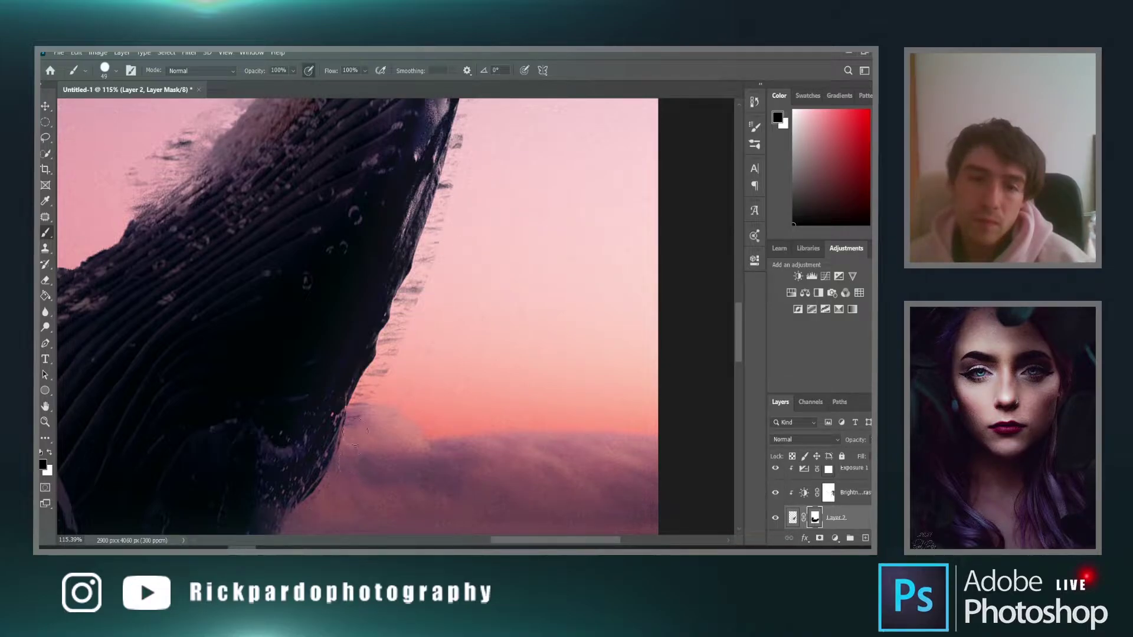
left_click_drag(367, 396, 428, 284)
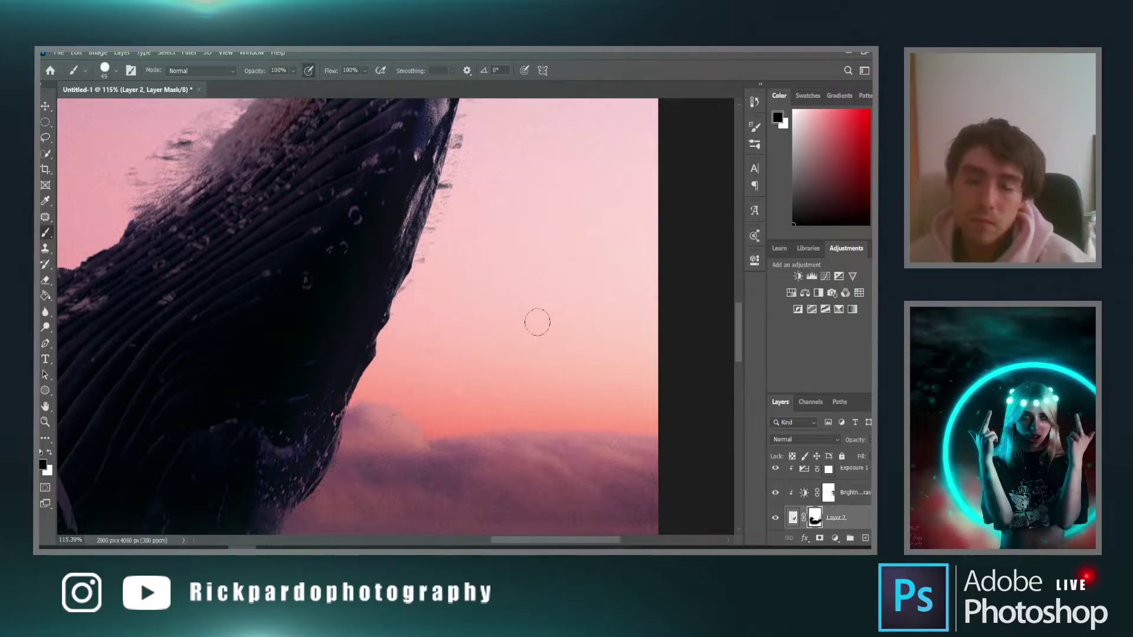
scroll(534, 313, "down", 3)
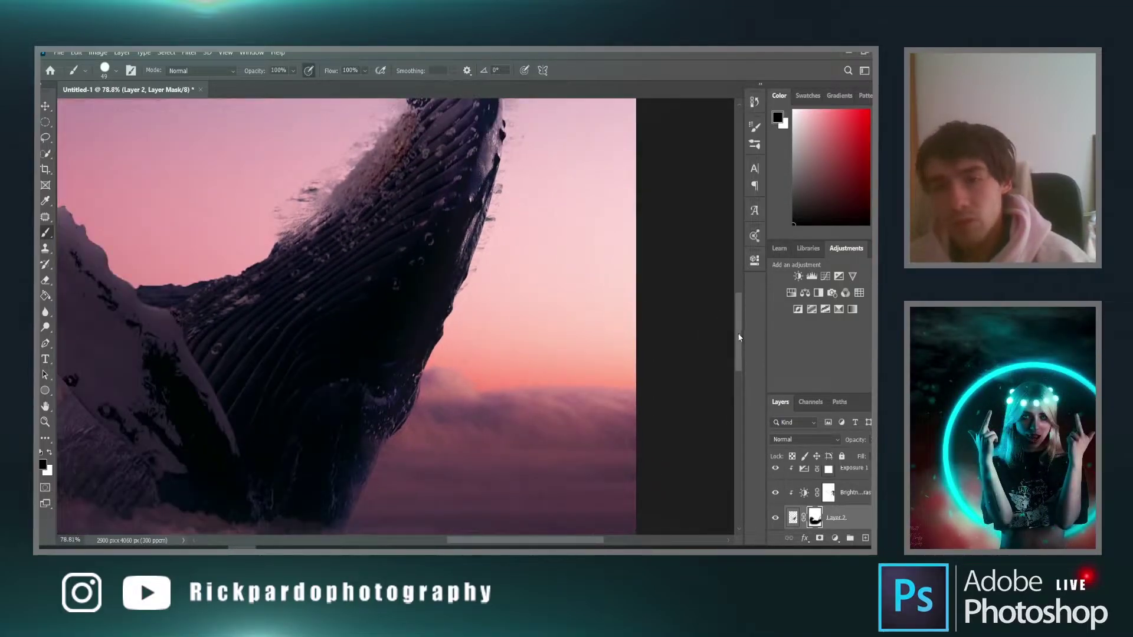
scroll(739, 337, "up", 2)
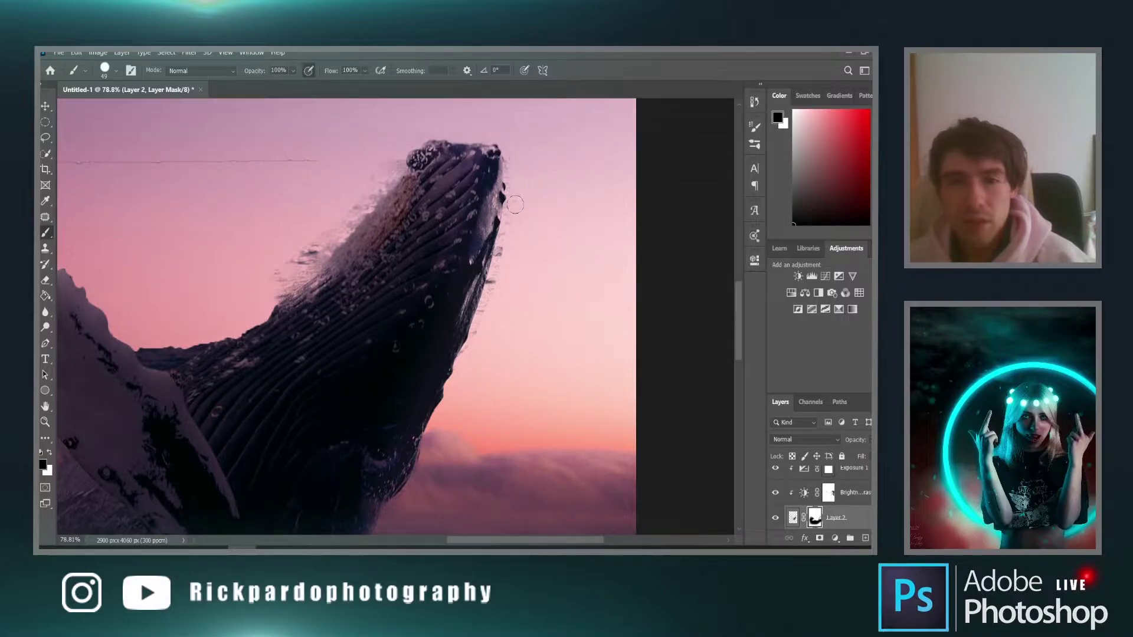
mouse_move(392, 146)
left_mouse_down()
mouse_move(398, 158)
mouse_move(375, 188)
mouse_move(265, 278)
left_mouse_up()
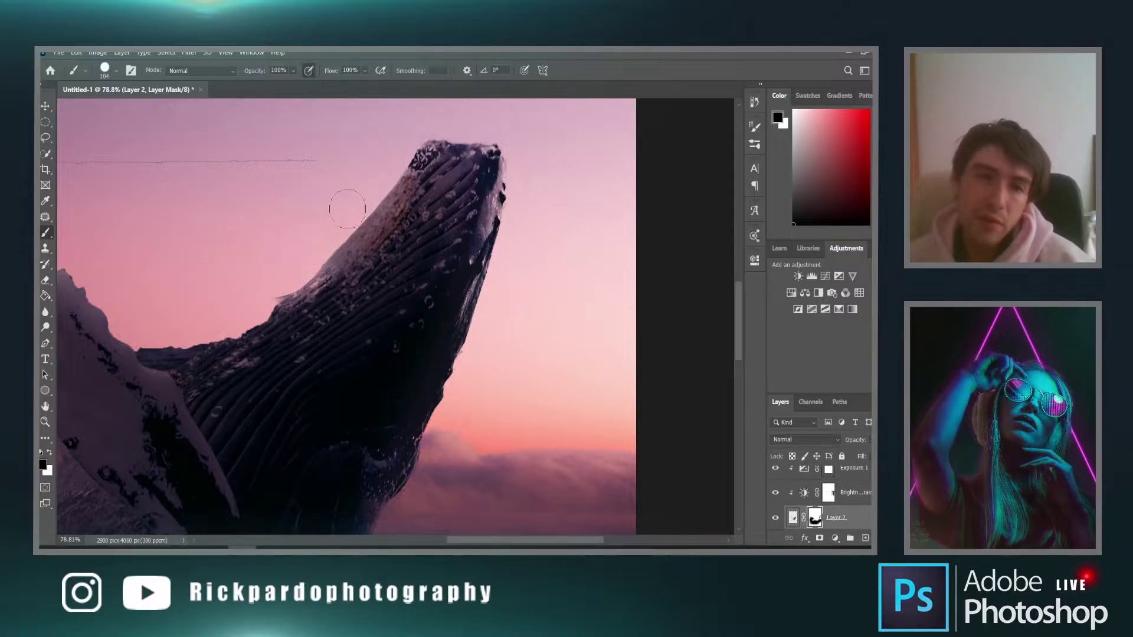
Mask away the smeared fringe around the whale's raised flipper on Layer 2
scroll(259, 266, "down", 3)
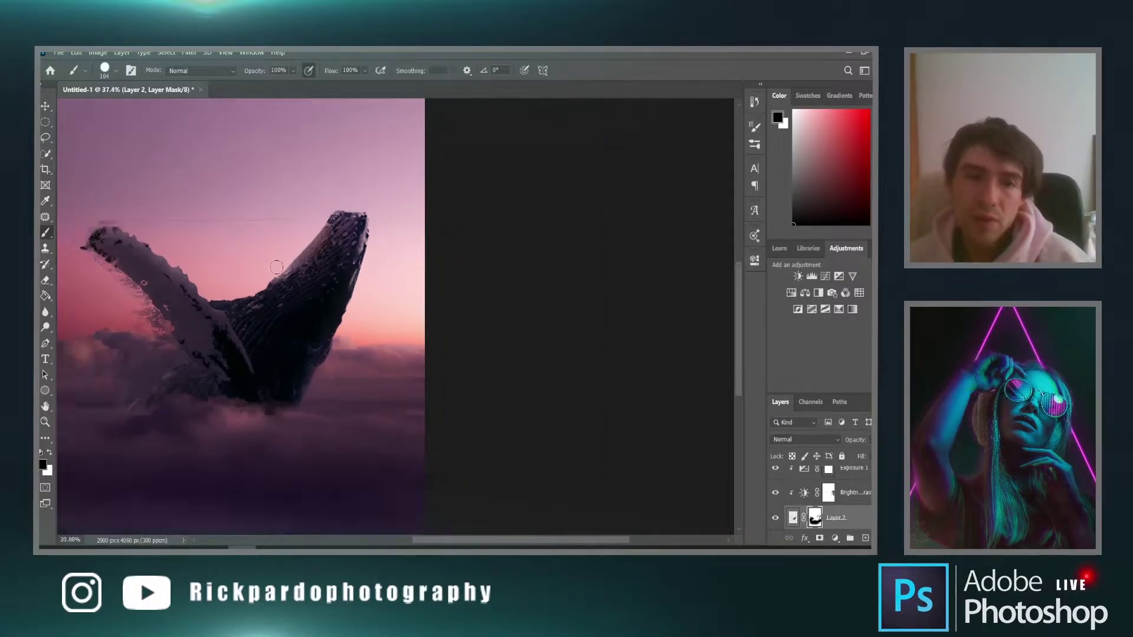
scroll(324, 201, "up", 2)
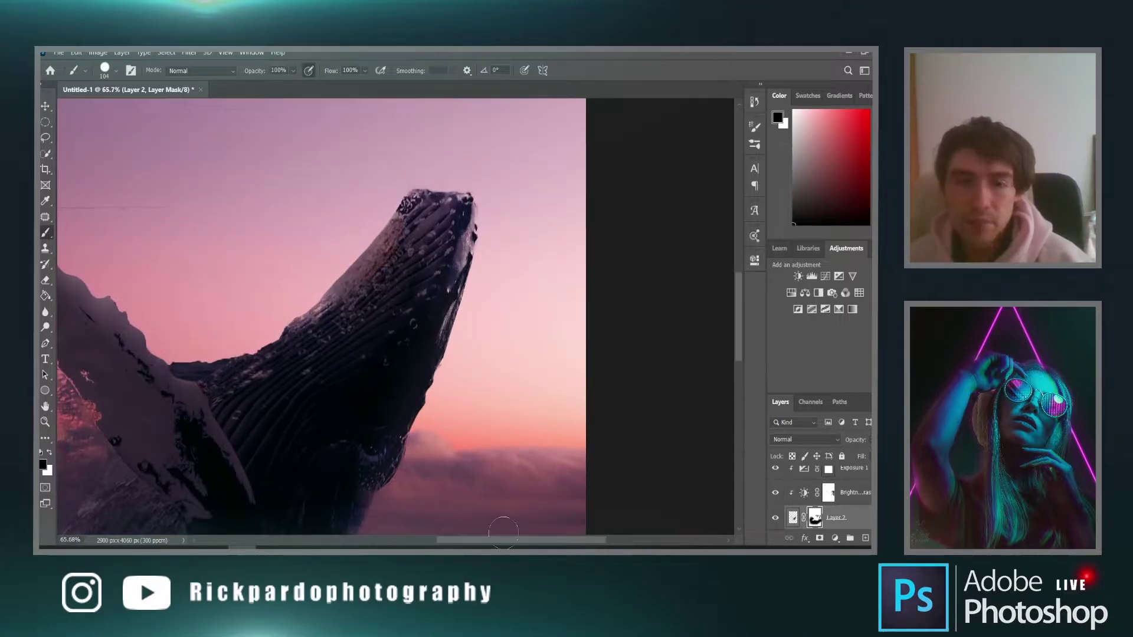
left_click_drag(511, 541, 419, 540)
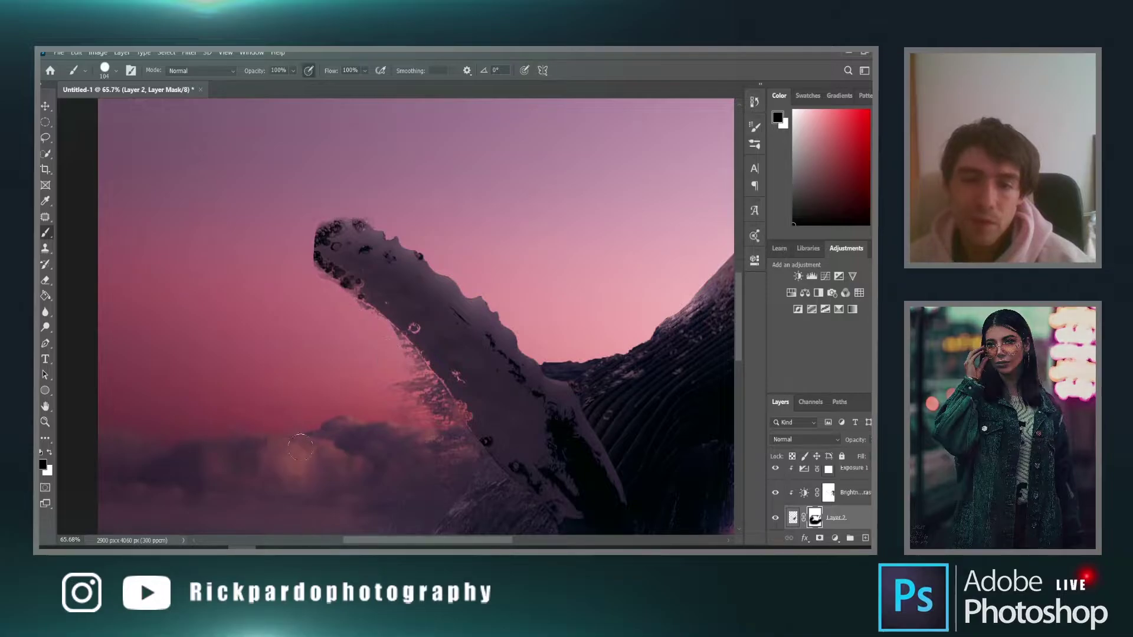
key("ctrl+0")
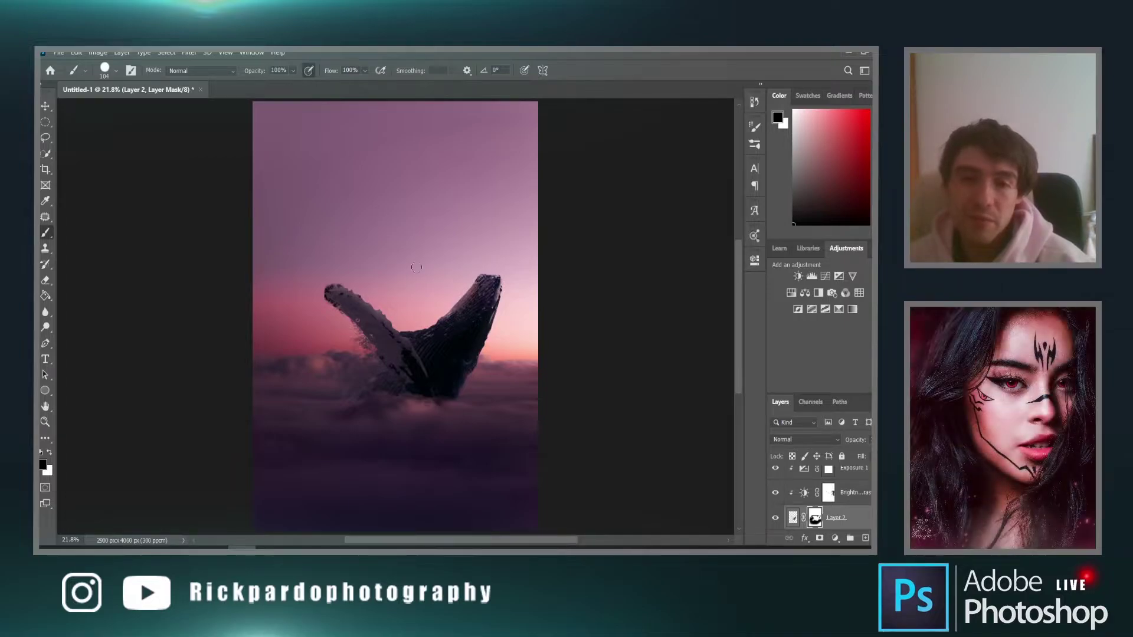
Make Layer 3 with the small whale tail visible and select it
scroll(847, 500, "up", 3)
scroll(848, 483, "down", 2)
scroll(848, 483, "up", 2)
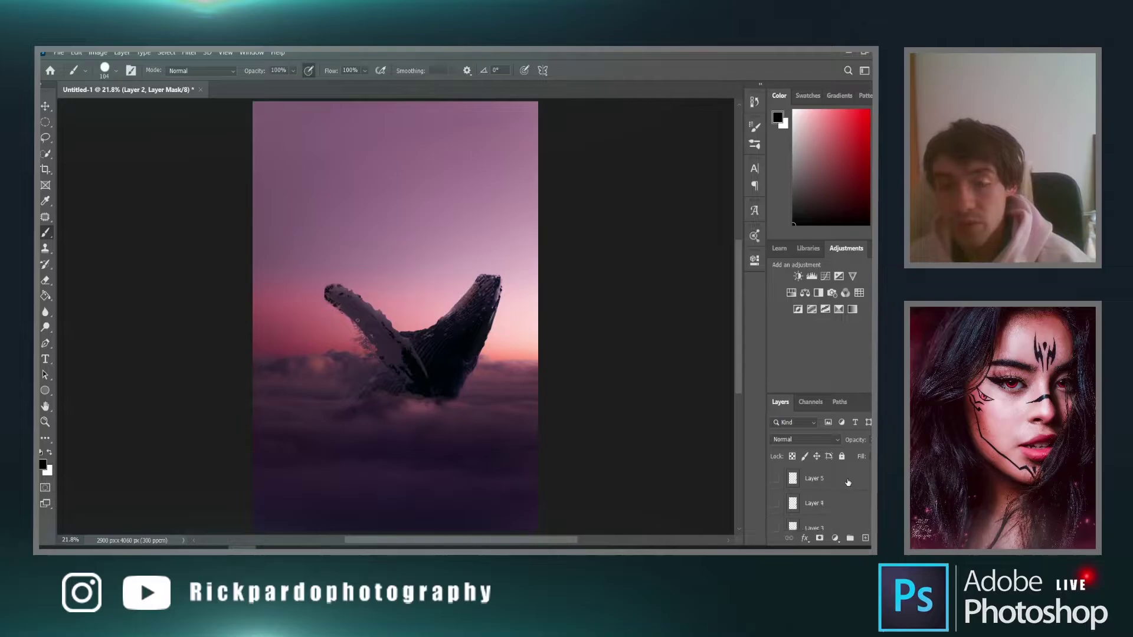
scroll(812, 515, "down", 2)
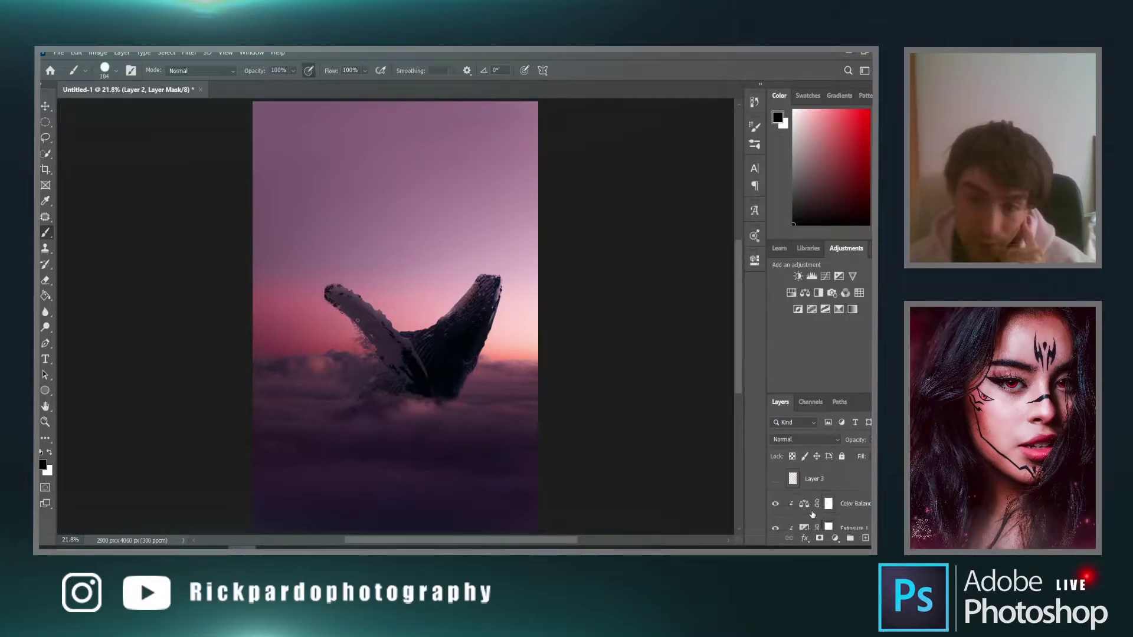
left_click(775, 480)
left_click(775, 481)
left_click(775, 480)
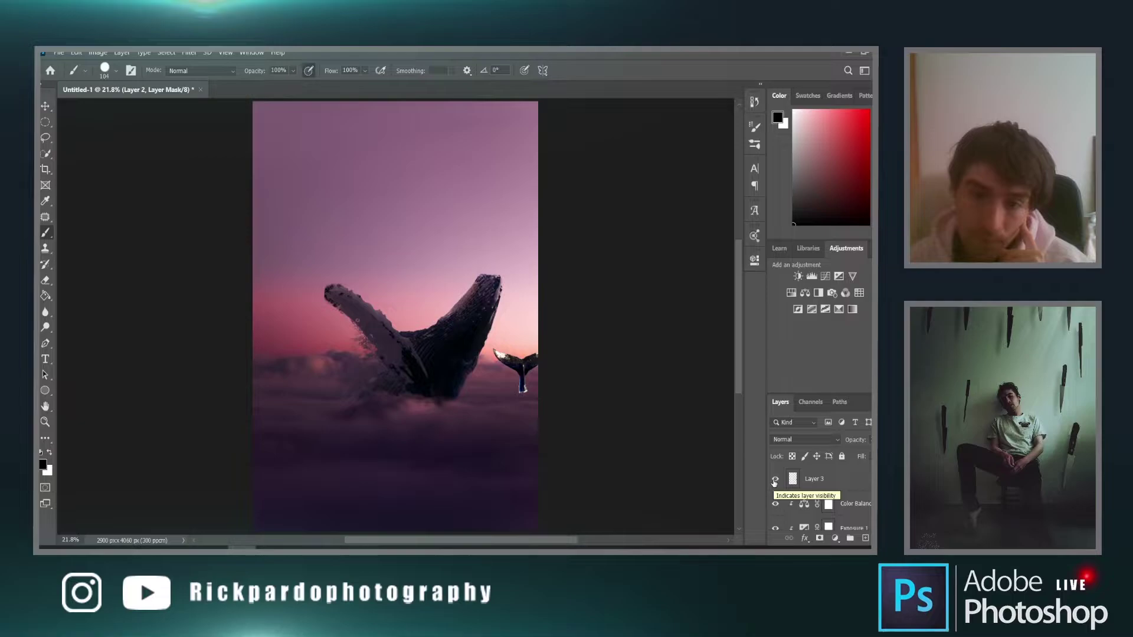
left_click(829, 484)
scroll(830, 485, "up", 1)
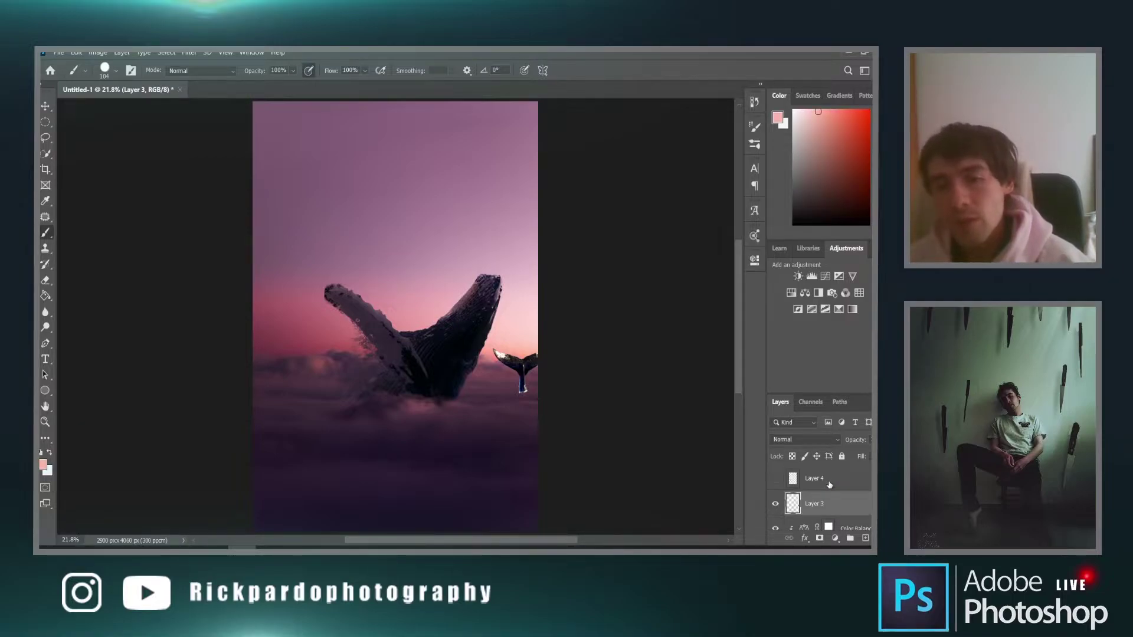
left_click(775, 506)
left_click(776, 507)
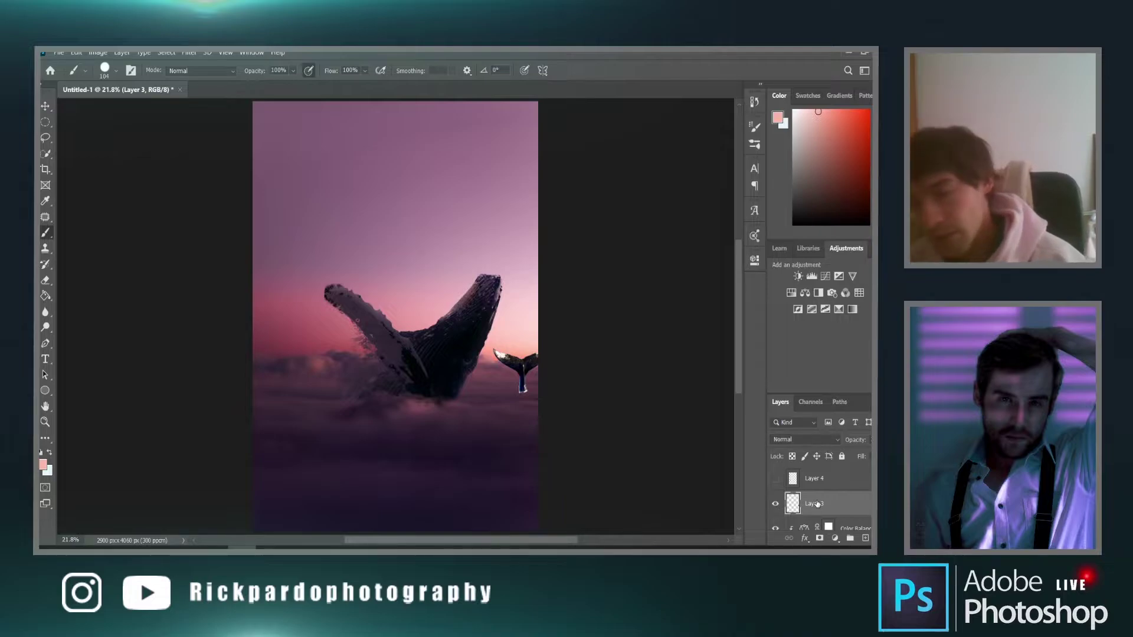
Apply Hue/Saturation to Layer 3 with saturation -100 and lightness -84 to darken the whale tail
key("ctrl+u")
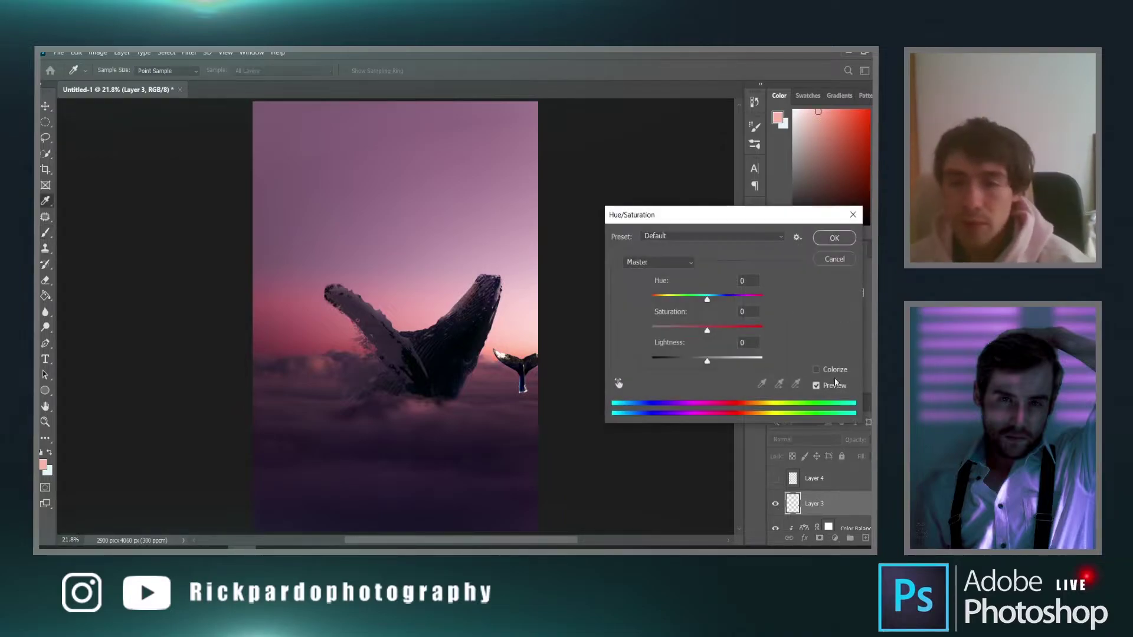
left_click_drag(706, 329, 599, 336)
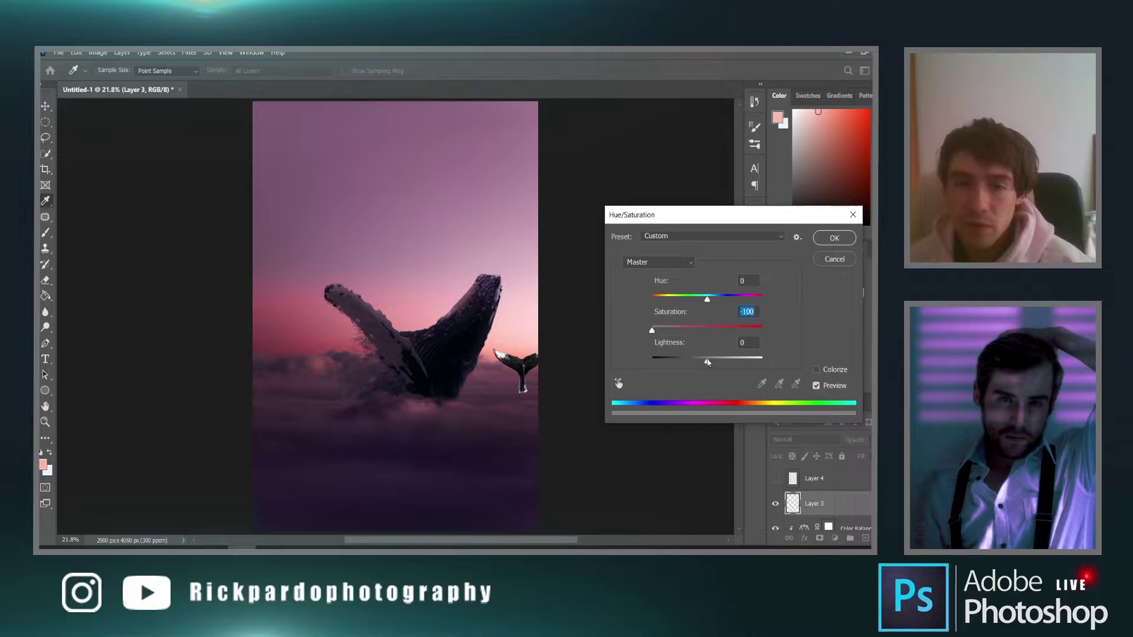
left_click_drag(705, 363, 661, 364)
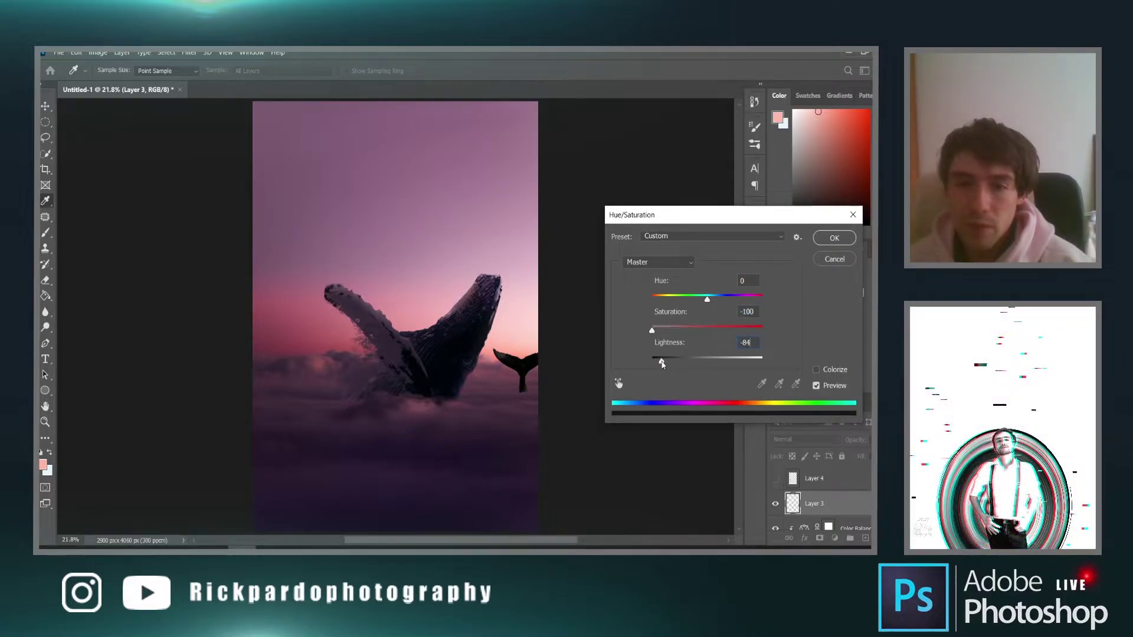
left_click(835, 238)
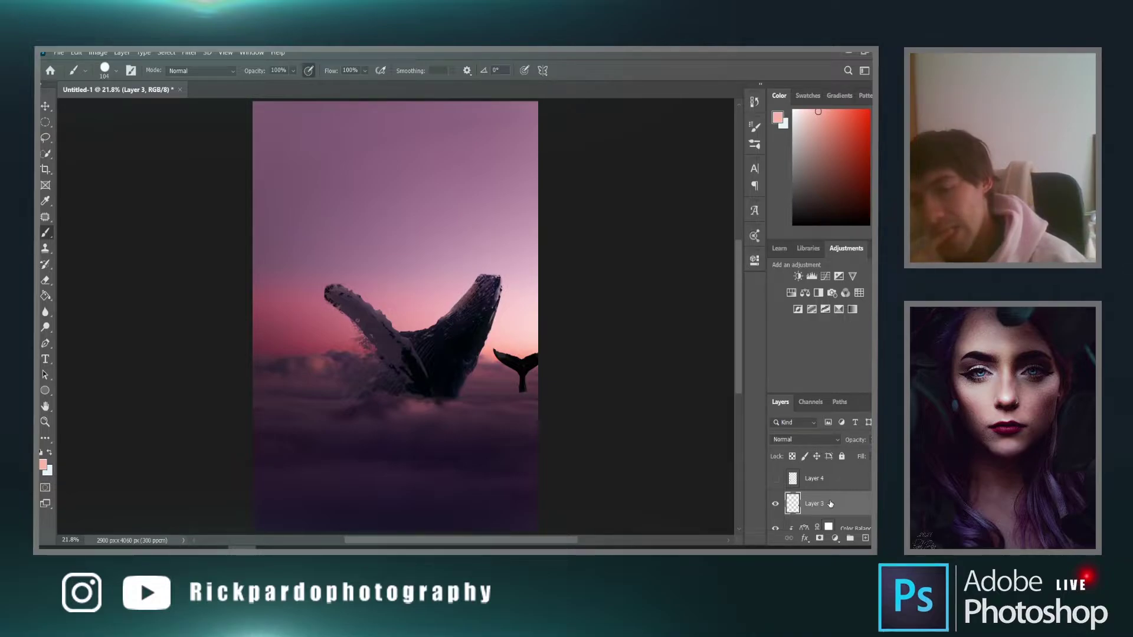
Scale the whale tail on Layer 3 to 47.57% and place it over the clouds at the image's right edge
scroll(554, 351, "up", 2)
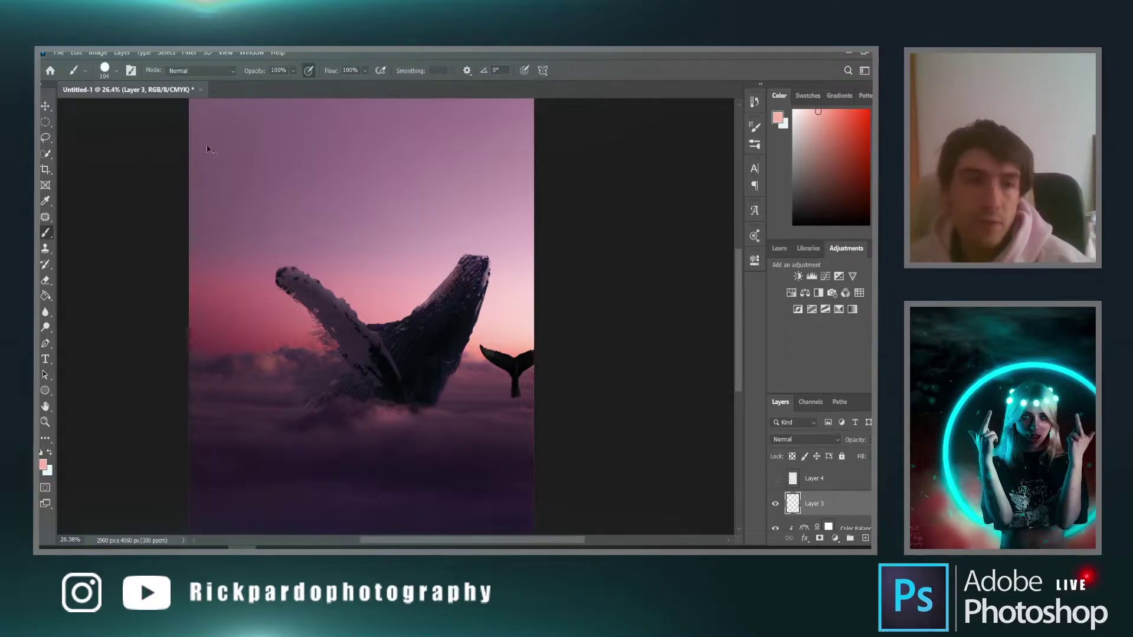
key("v")
key("ctrl+t")
scroll(487, 303, "up", 4)
left_click_drag(452, 338, 533, 418)
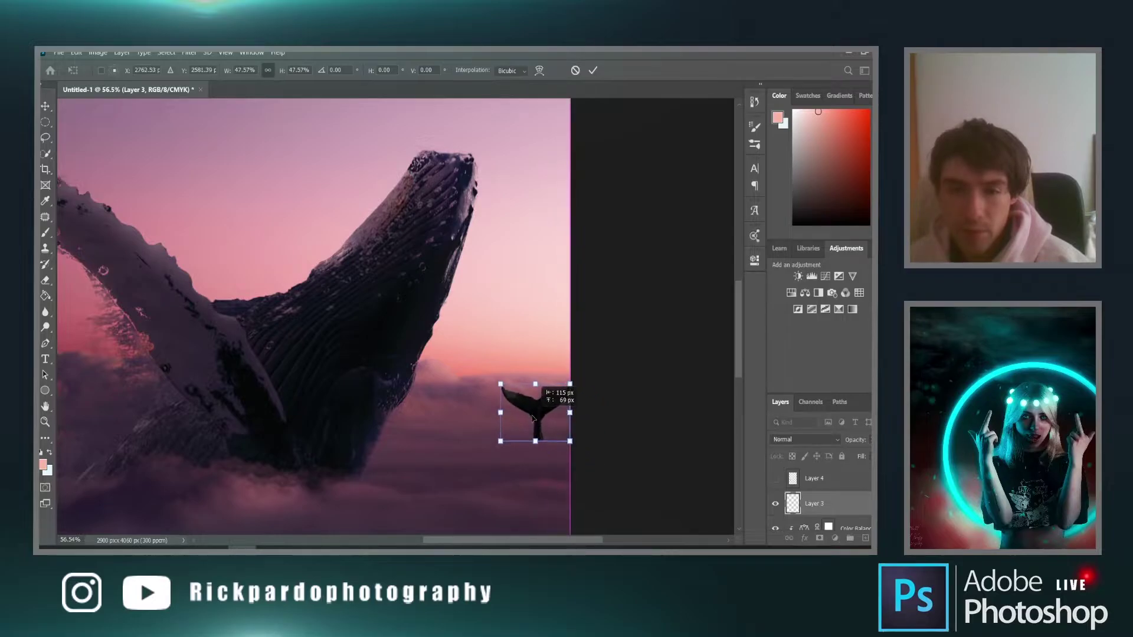
key("Return")
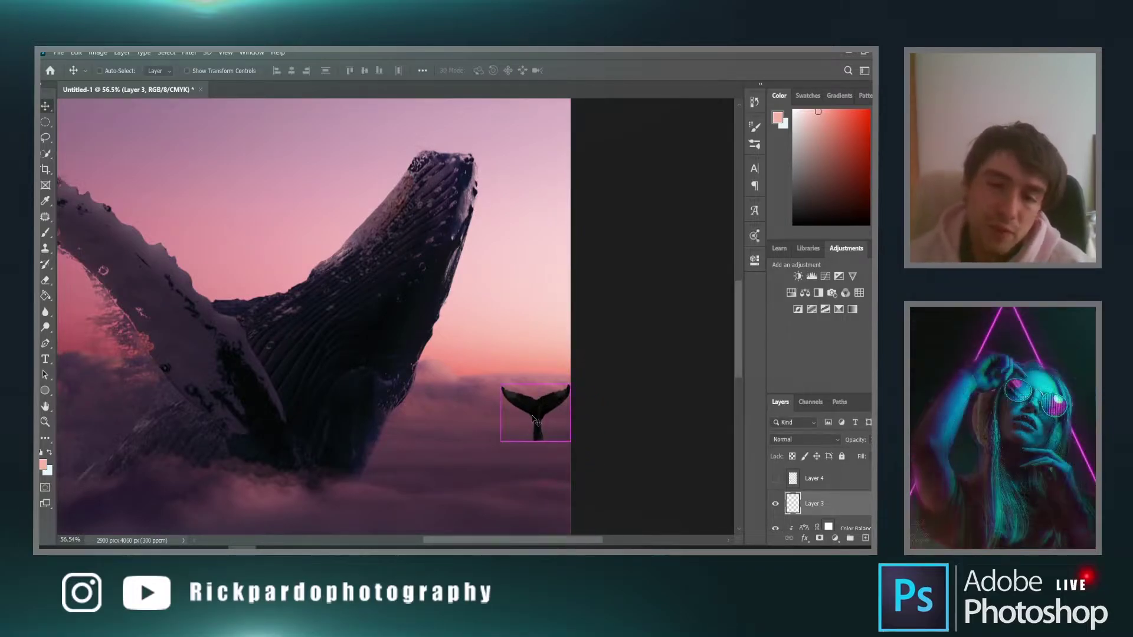
left_click_drag(544, 412, 554, 411)
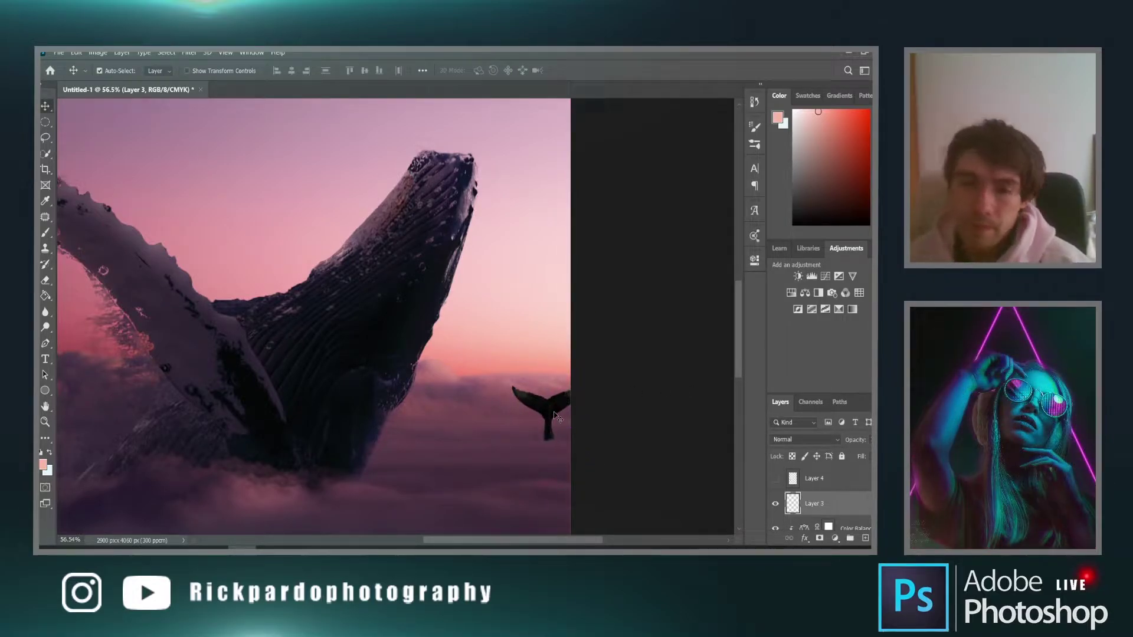
Add a layer mask to Layer 3 and pick the 1232 px cloud-shaped brush
scroll(548, 440, "up", 5)
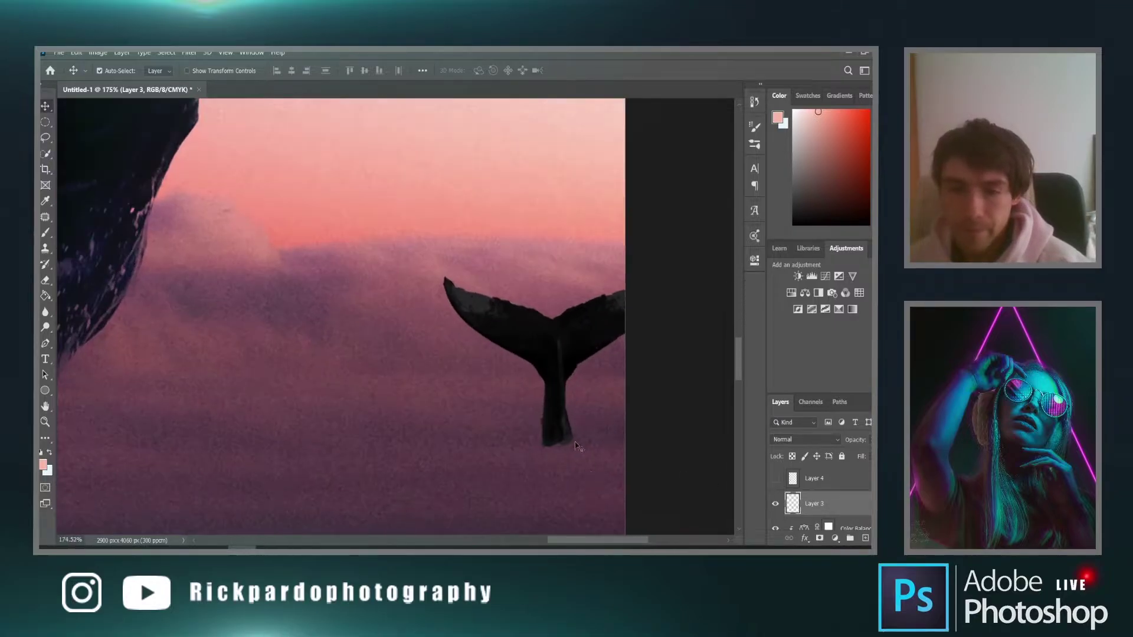
left_click(818, 541)
key("b")
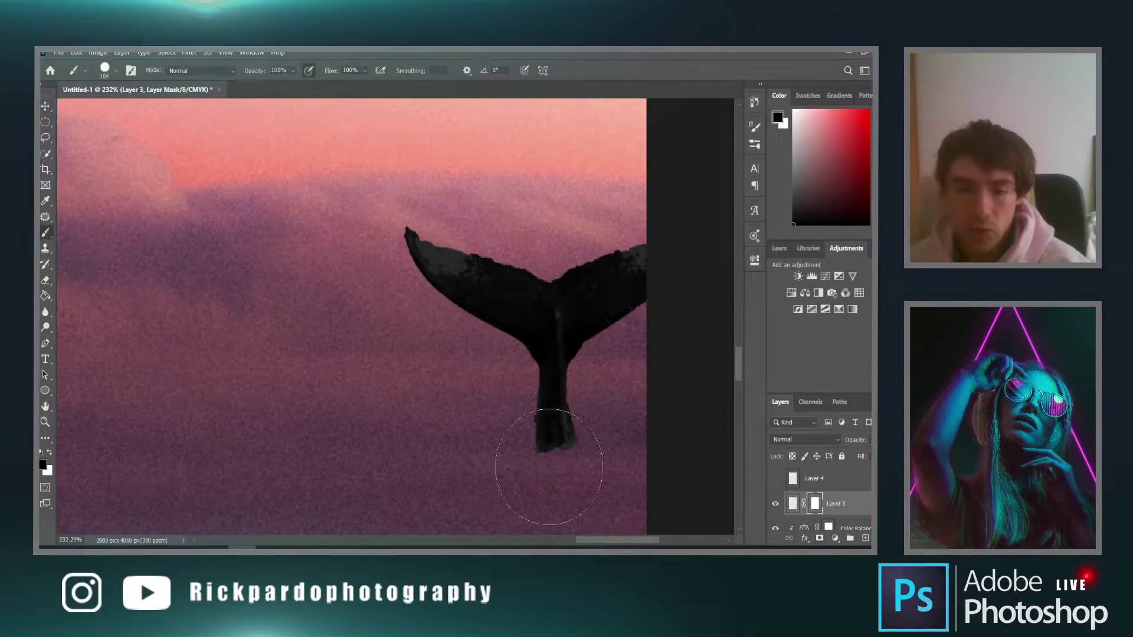
right_click(547, 454)
double_click(615, 433)
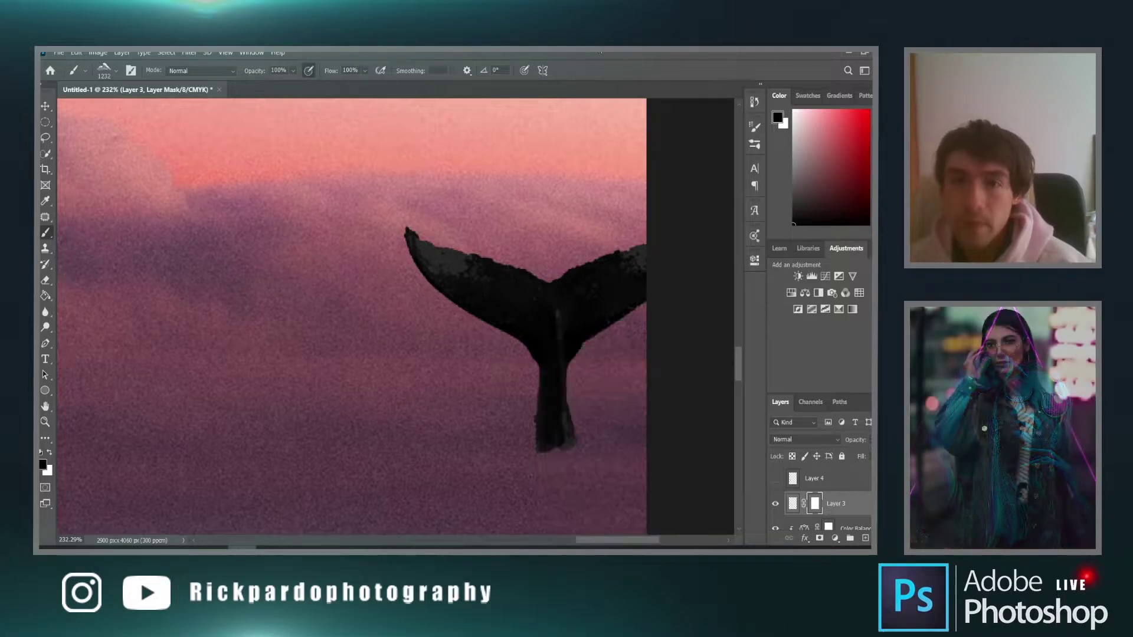
Paint black on Layer 3's mask over the tail's base and left fluke with the cloud brush at about 263 px and 53% opacity
key("bracketleft")
key("bracketleft")
key("bracketleft")
key("bracketleft")
key("5")
key("3")
mouse_move(564, 513)
left_mouse_down()
mouse_move(543, 515)
mouse_move(589, 493)
mouse_move(549, 529)
left_mouse_up()
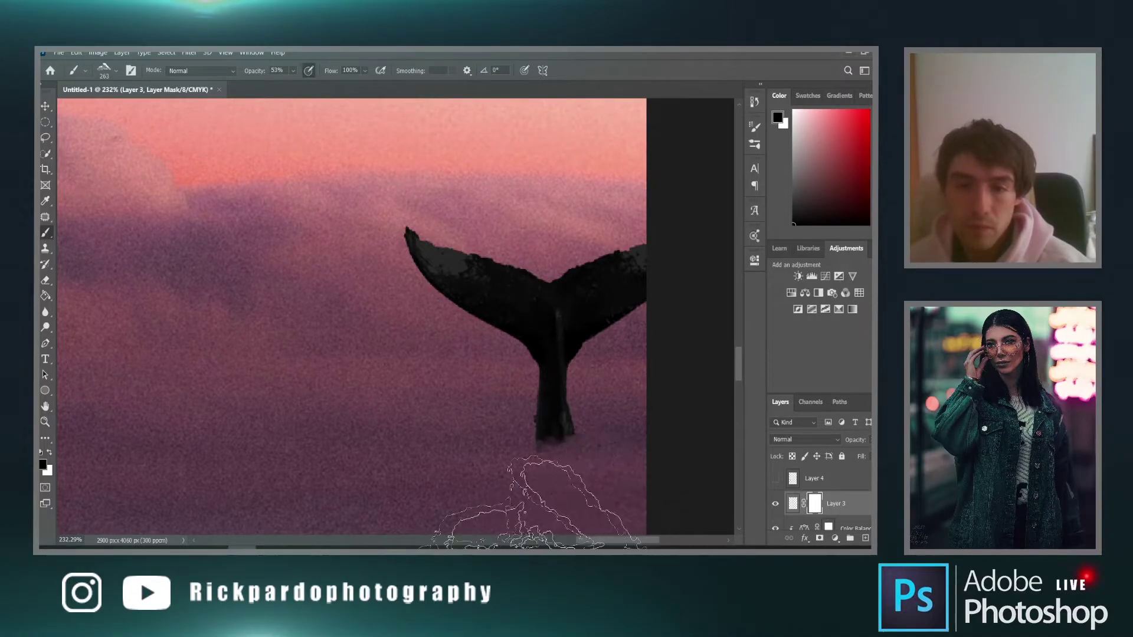
left_click_drag(378, 318, 380, 300)
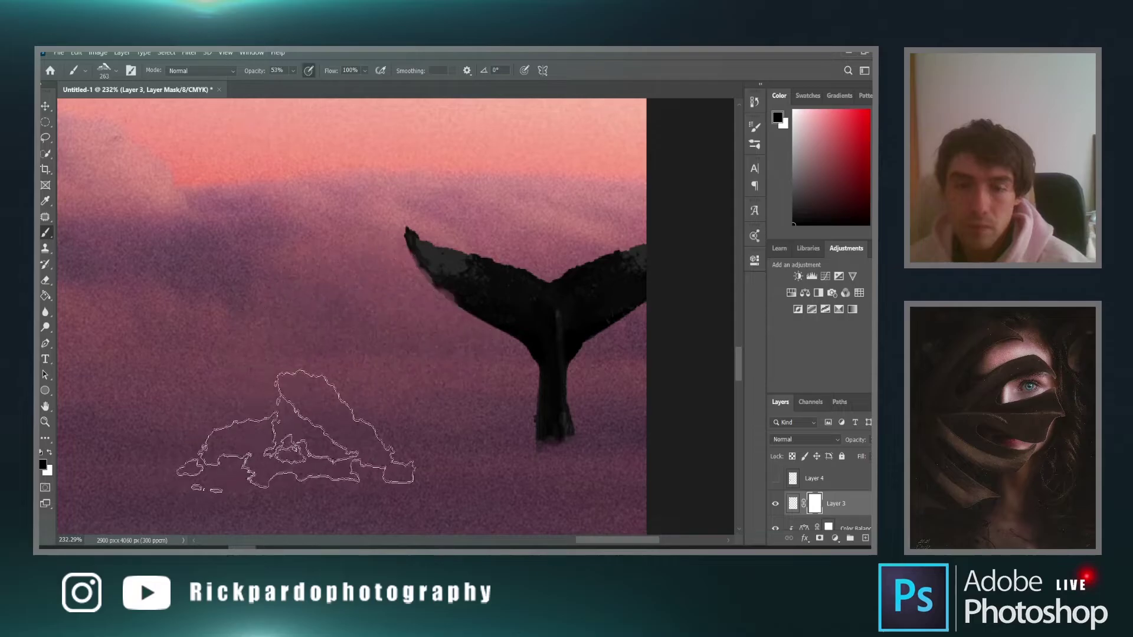
Duplicate Layer 3 with the whale tail and its mask
scroll(295, 431, "down", 2)
scroll(304, 432, "down", 5)
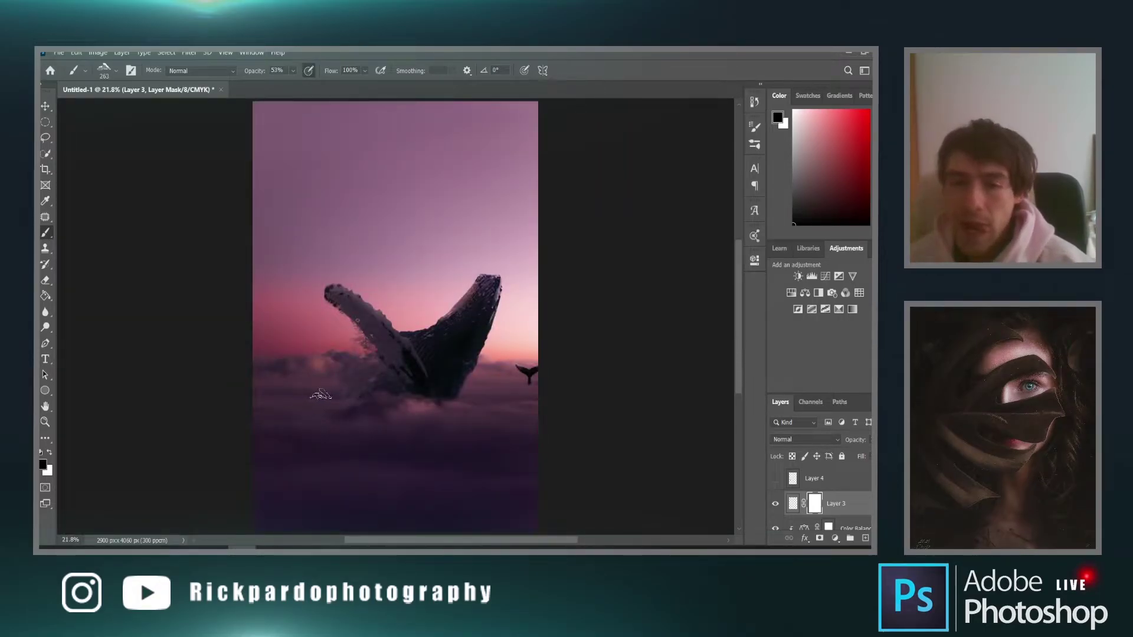
left_click(793, 503)
scroll(550, 382, "up", 4)
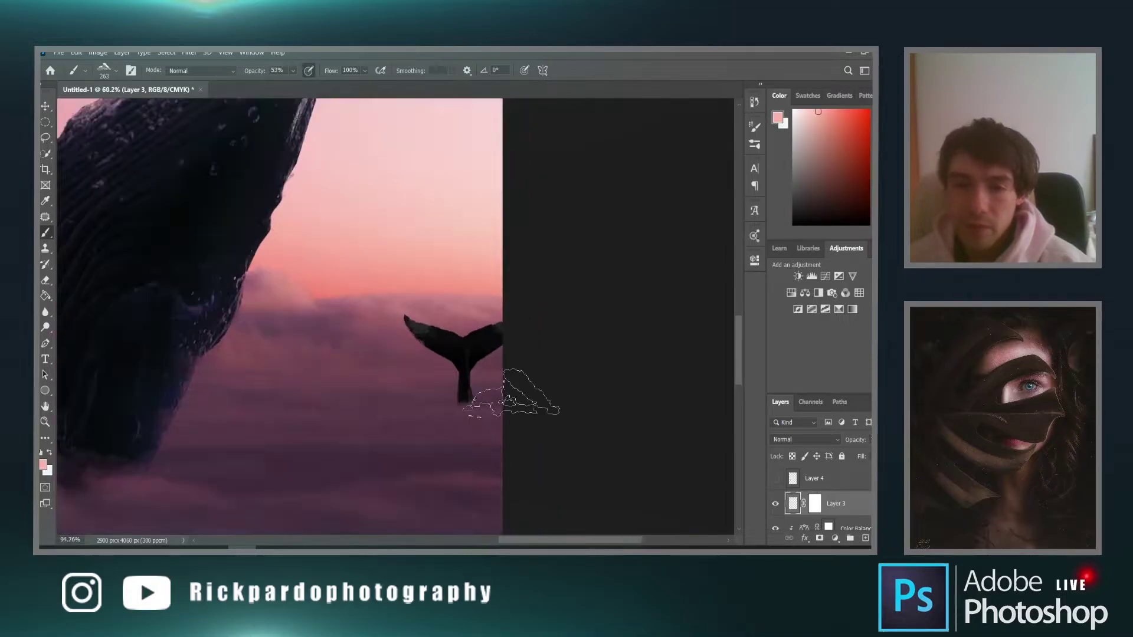
key("ctrl+j")
Flip the duplicated tail vertically and place it directly beneath the original tail, base to base
key("ctrl+t")
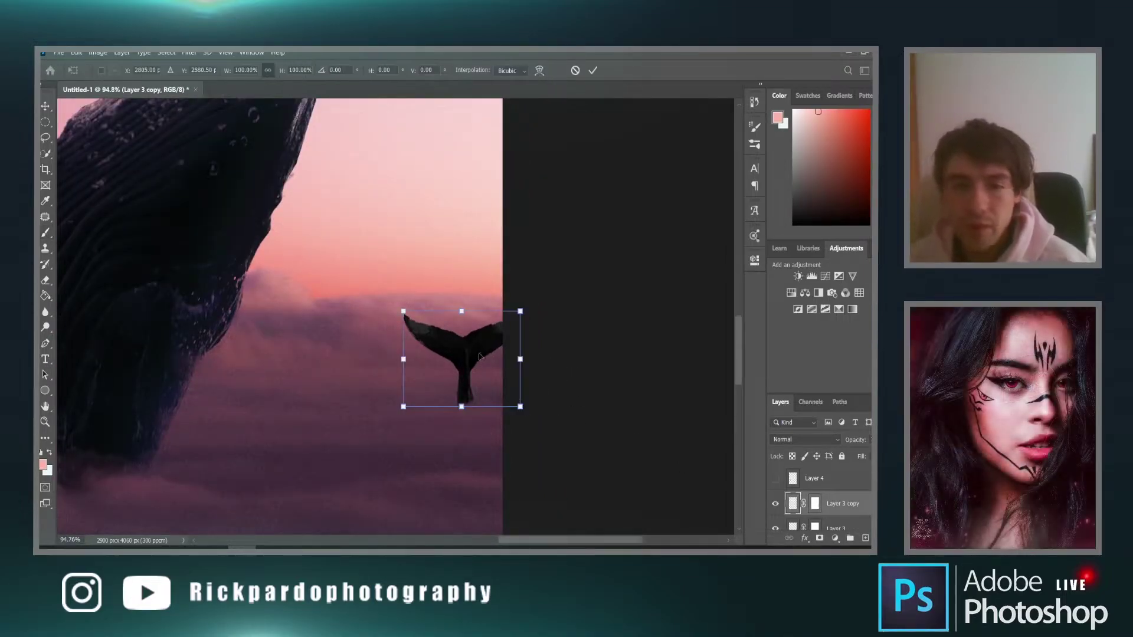
right_click(480, 354)
left_click(640, 52)
right_click(461, 378)
left_click(506, 357)
right_click(465, 366)
left_click(490, 354)
left_click_drag(468, 363, 468, 438)
Skew and widen the flipped tail with Perspective into a shadow slanting down to the left from the original tail's base
right_click(469, 438)
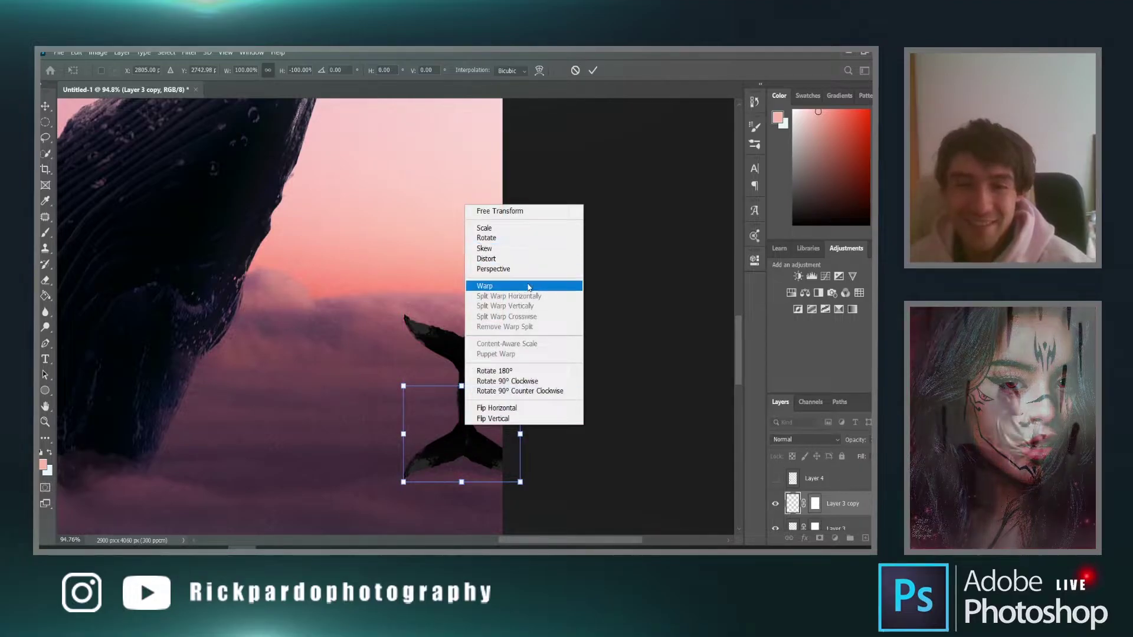
left_click(519, 268)
scroll(453, 469, "down", 3)
left_click_drag(436, 465, 386, 466)
left_click_drag(436, 407, 506, 397)
scroll(490, 407, "up", 5)
left_click_drag(354, 436, 336, 435)
left_click_drag(451, 448, 442, 445)
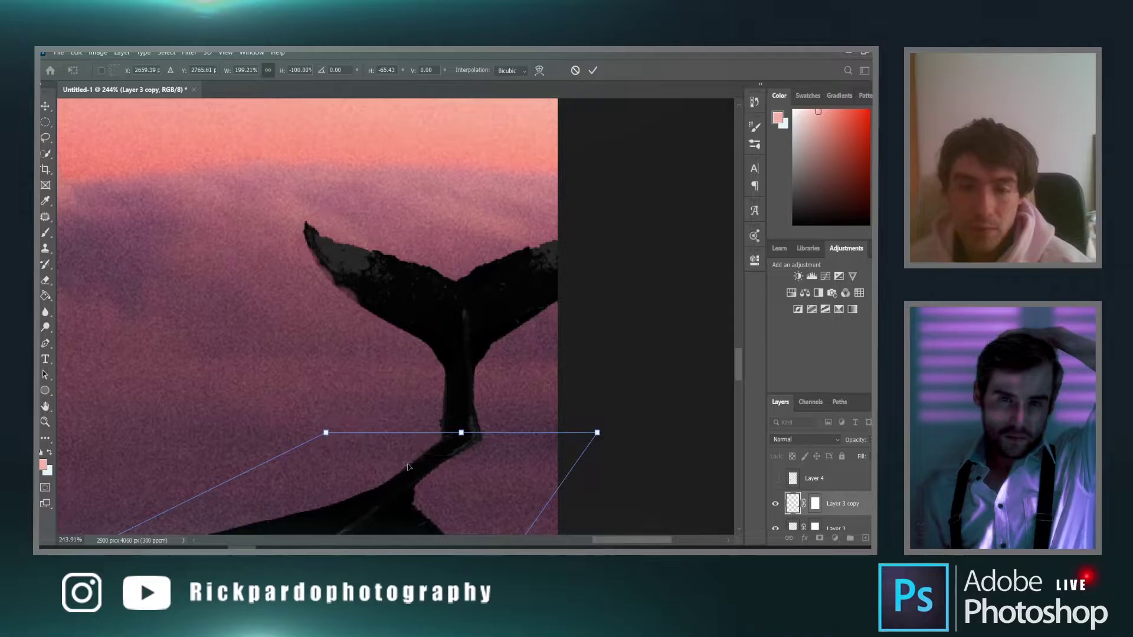
scroll(407, 467, "down", 4)
key("Return")
Scale the tail's shadow on Layer 3 copy to 59.23%, keeping it attached to the tail's base
scroll(407, 463, "down", 3)
key("b")
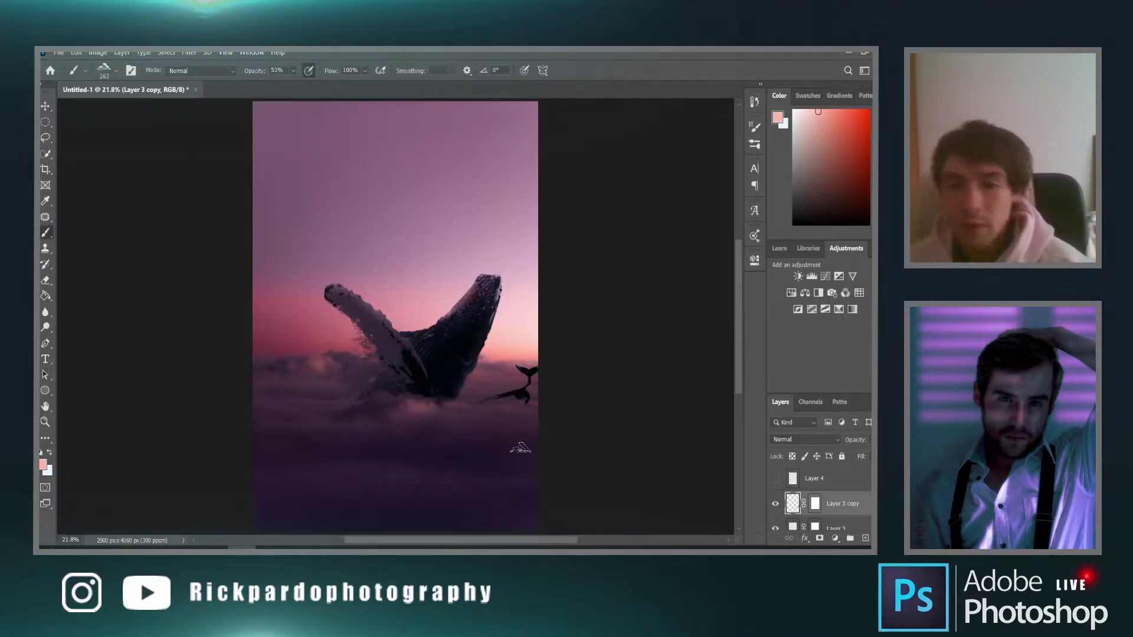
scroll(487, 454, "up", 4)
key("ctrl+t")
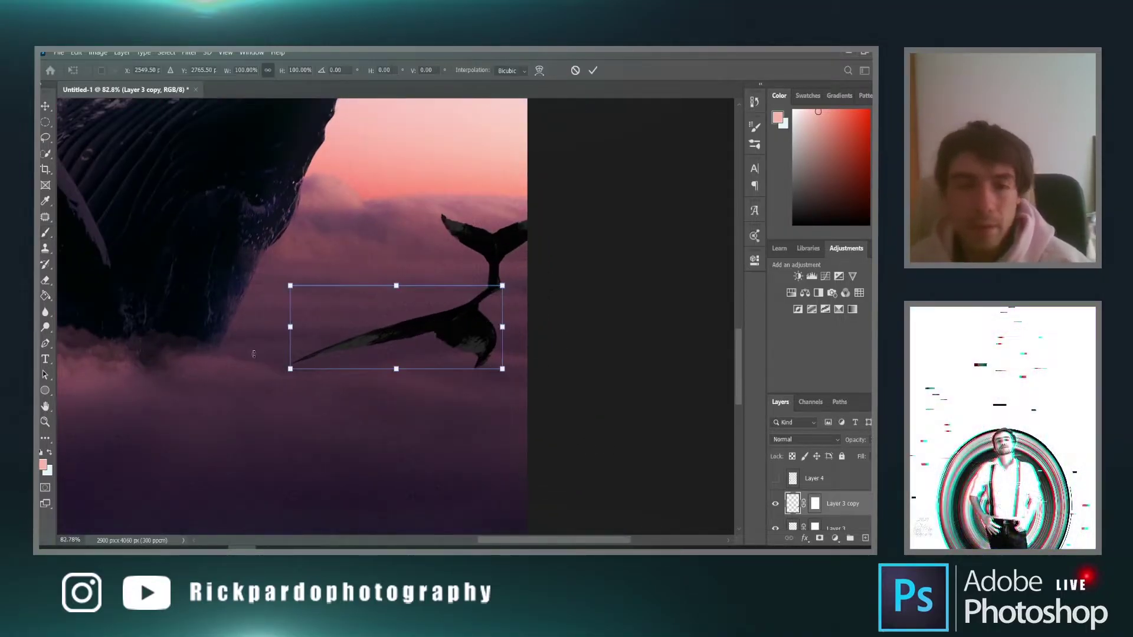
left_click_drag(290, 369, 380, 354)
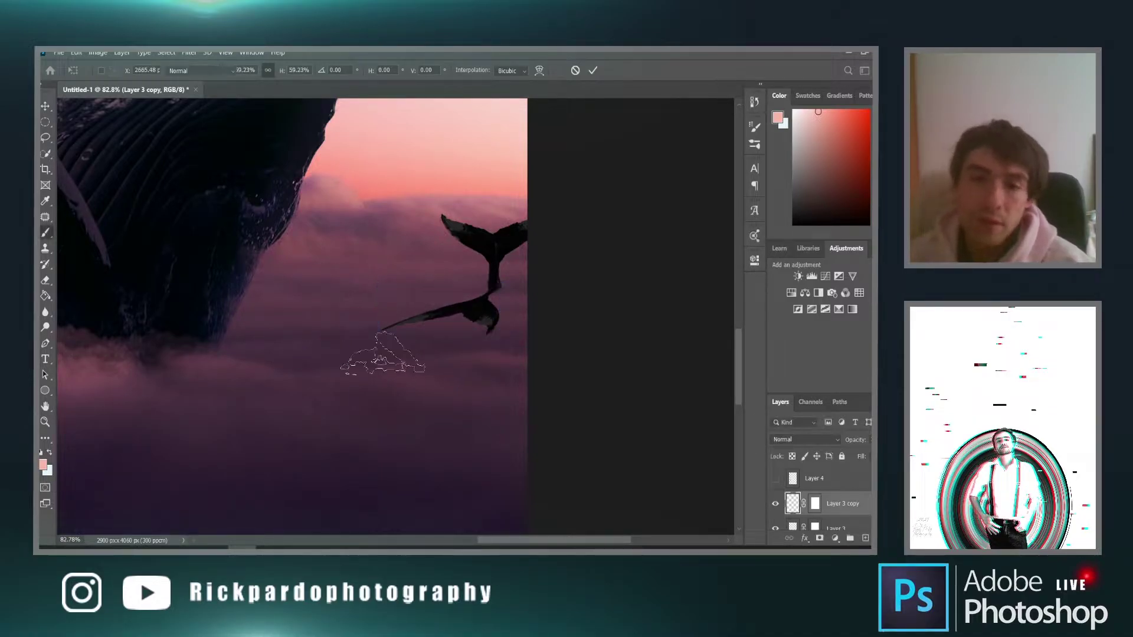
key("Return")
key("b")
key("ctrl+minus")
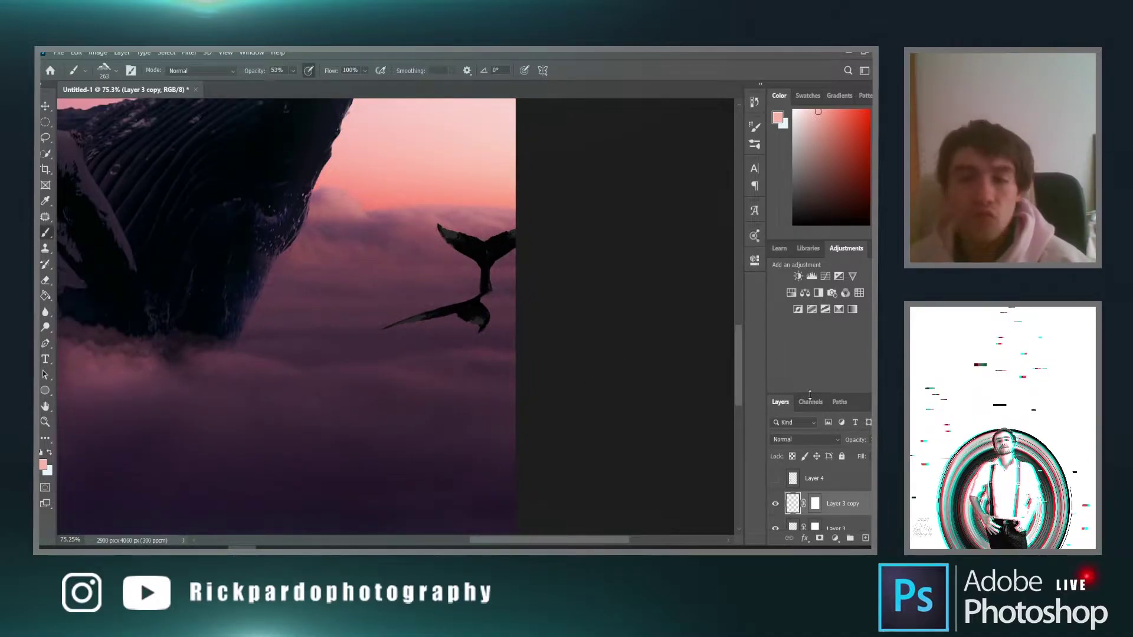
Apply a Gaussian Blur with a radius of about 7 px to the tail's shadow
left_click(193, 53)
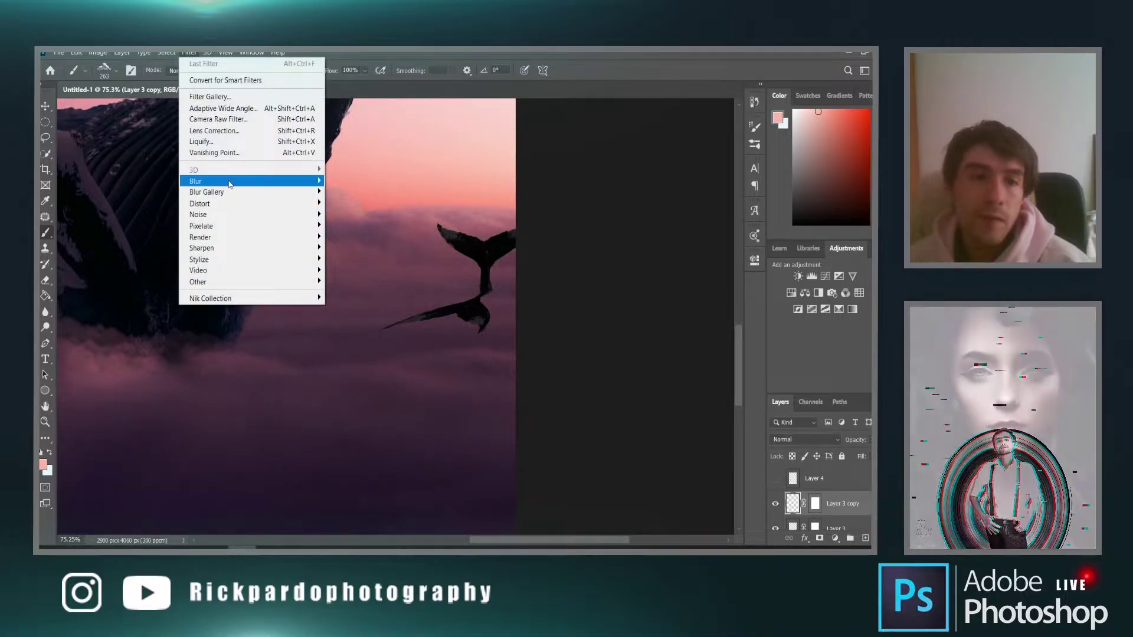
mouse_move(295, 181)
left_click(355, 226)
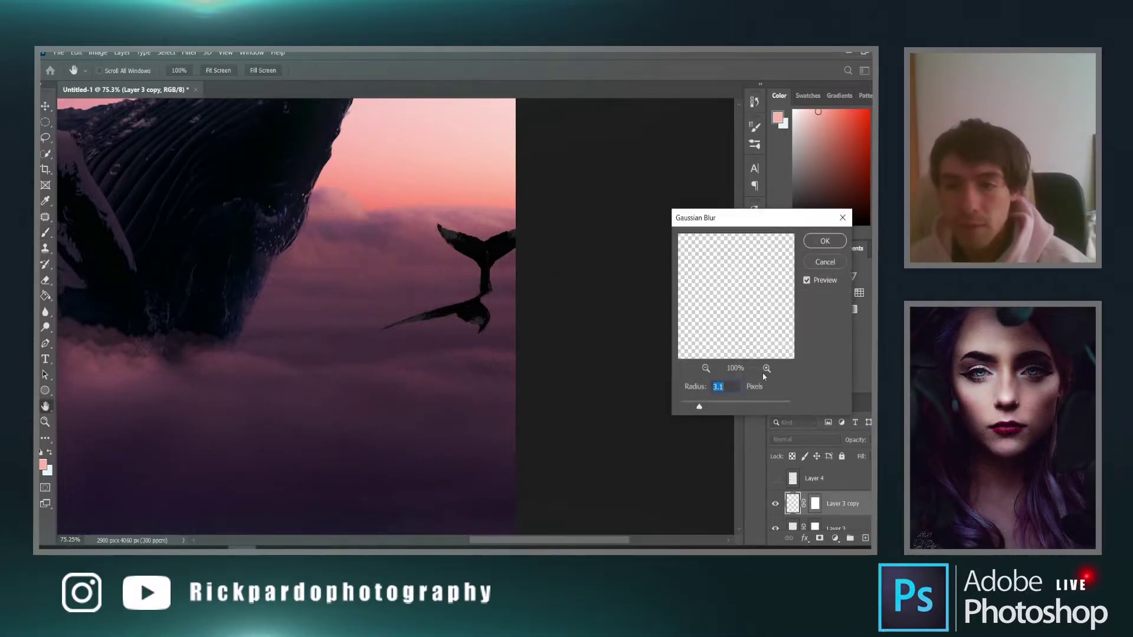
left_click_drag(719, 404, 721, 404)
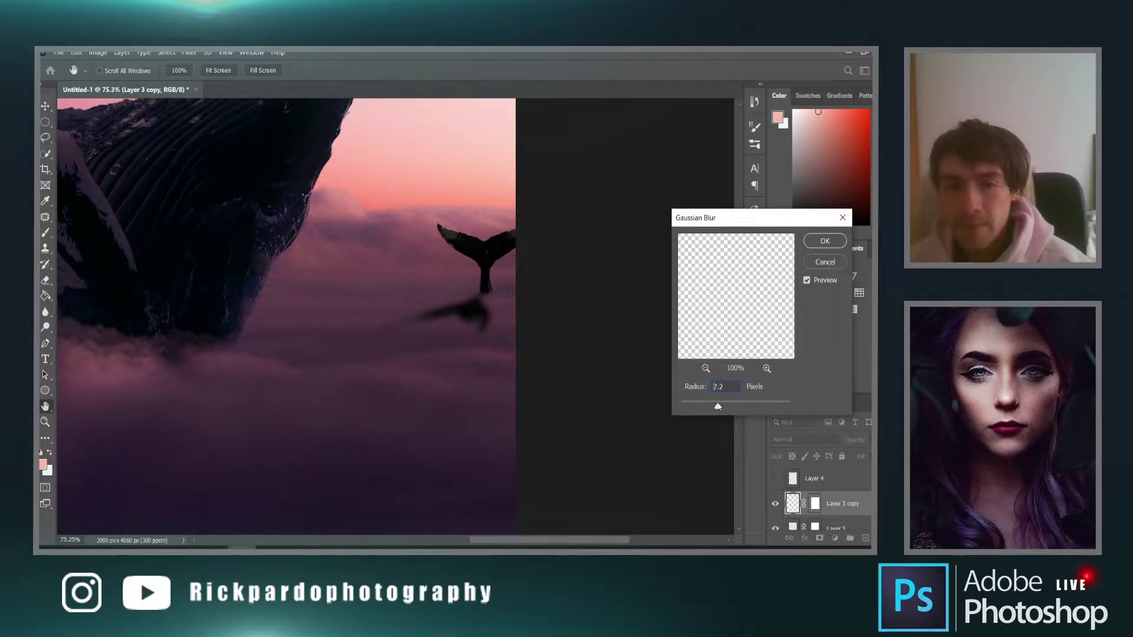
left_click(824, 240)
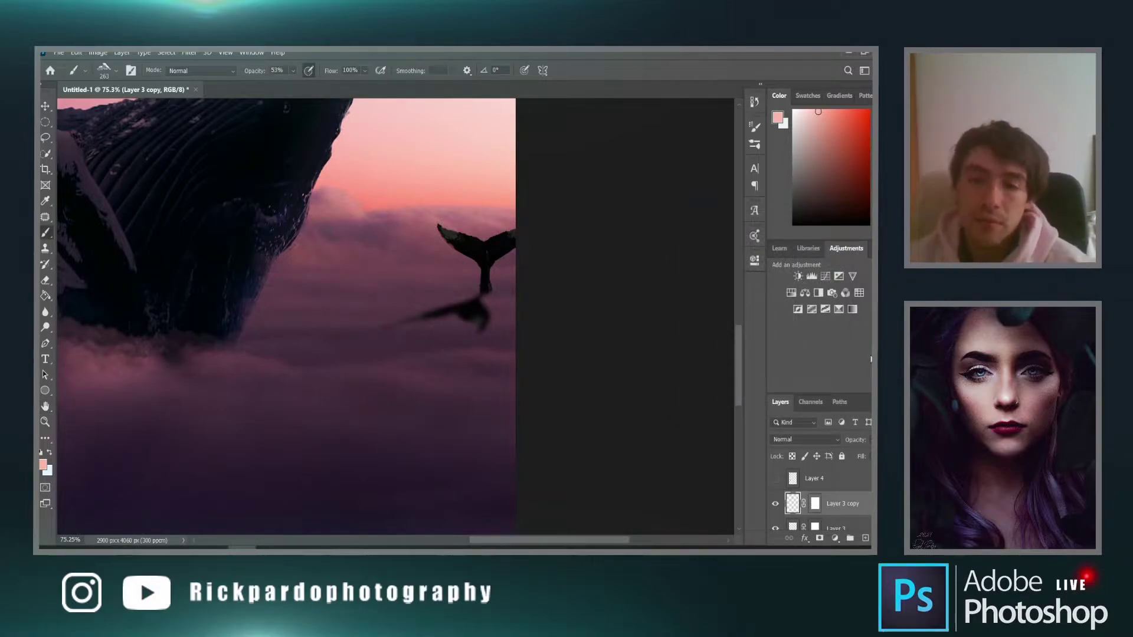
Darken the tail's shadow with Levels, setting the midtone input to 0.01
key("ctrl+l")
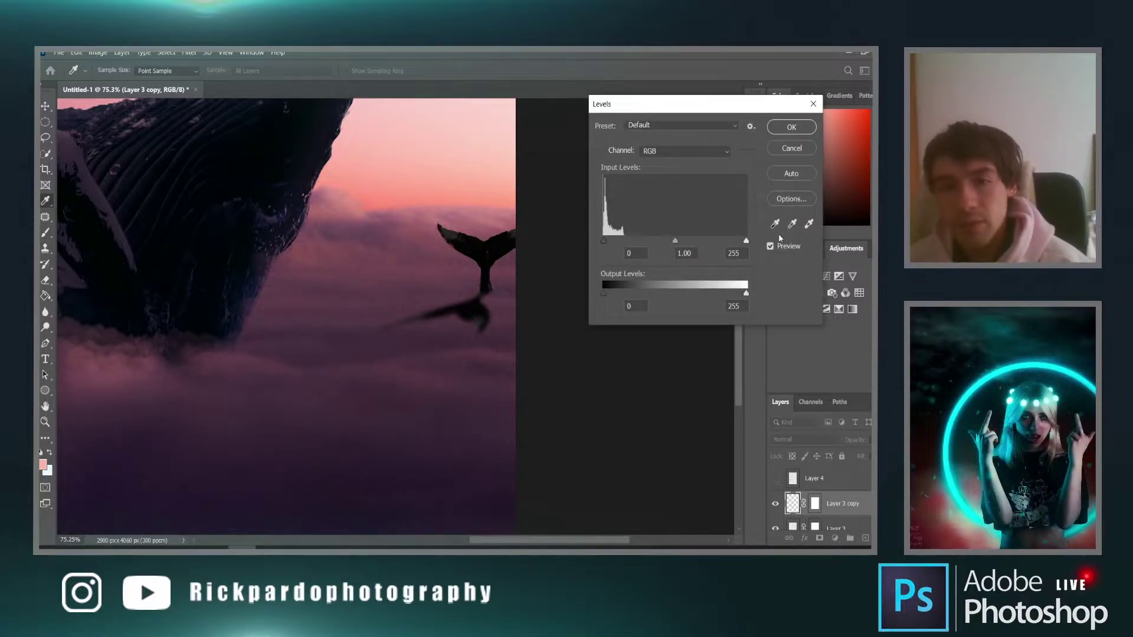
left_click_drag(696, 240, 759, 241)
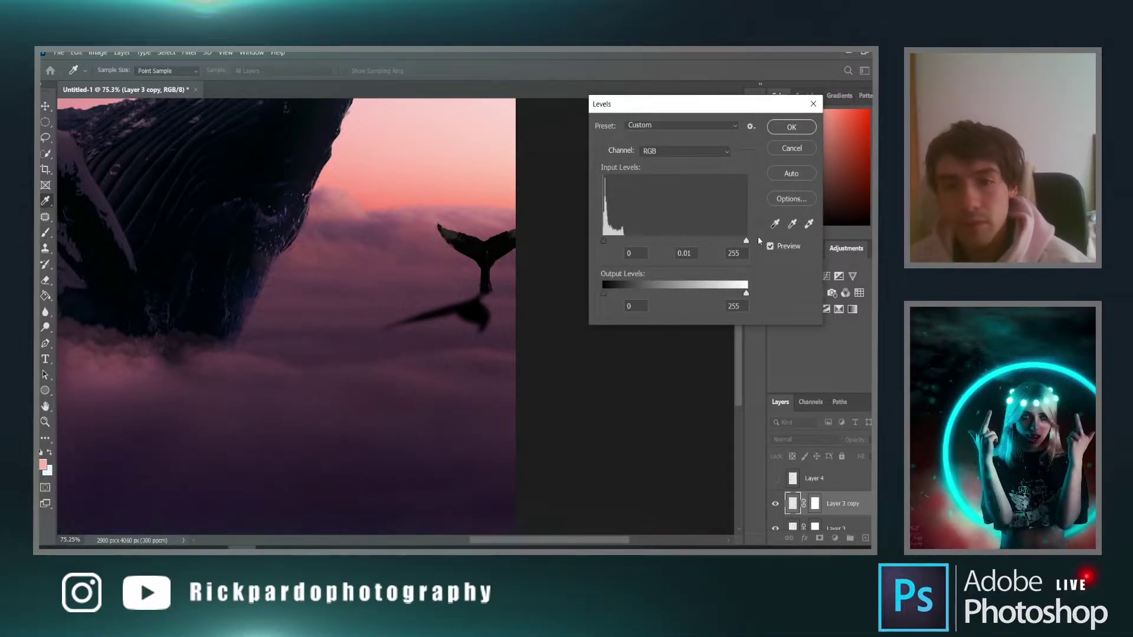
left_click(790, 148)
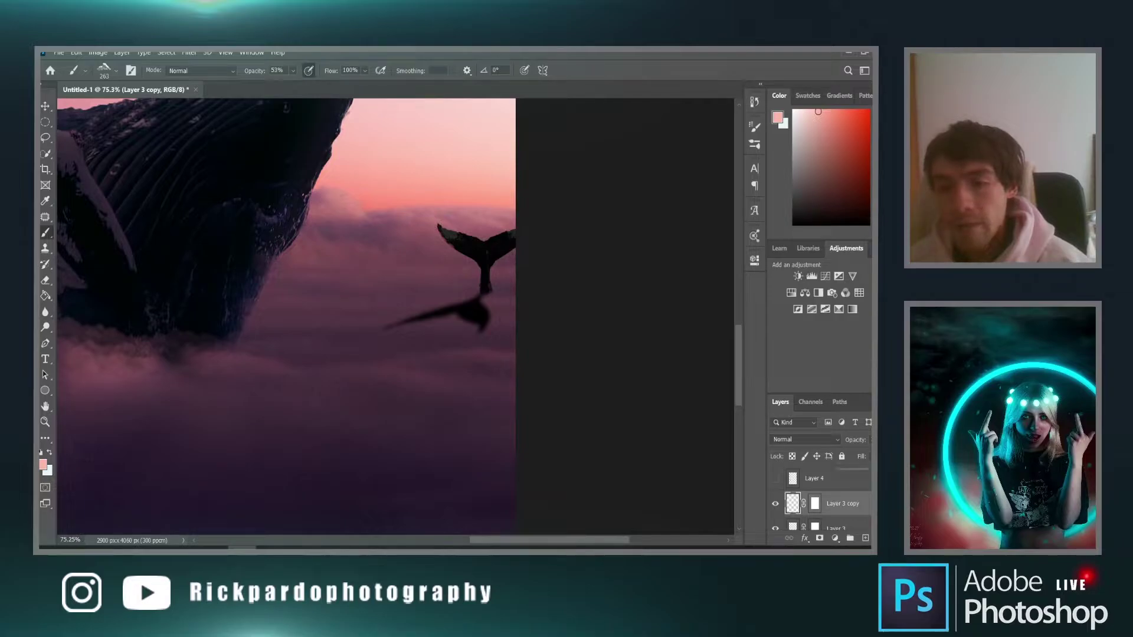
Set Layer 3 copy's blend mode to Soft Light and lower its fill to lighten the shadow
left_click(823, 440)
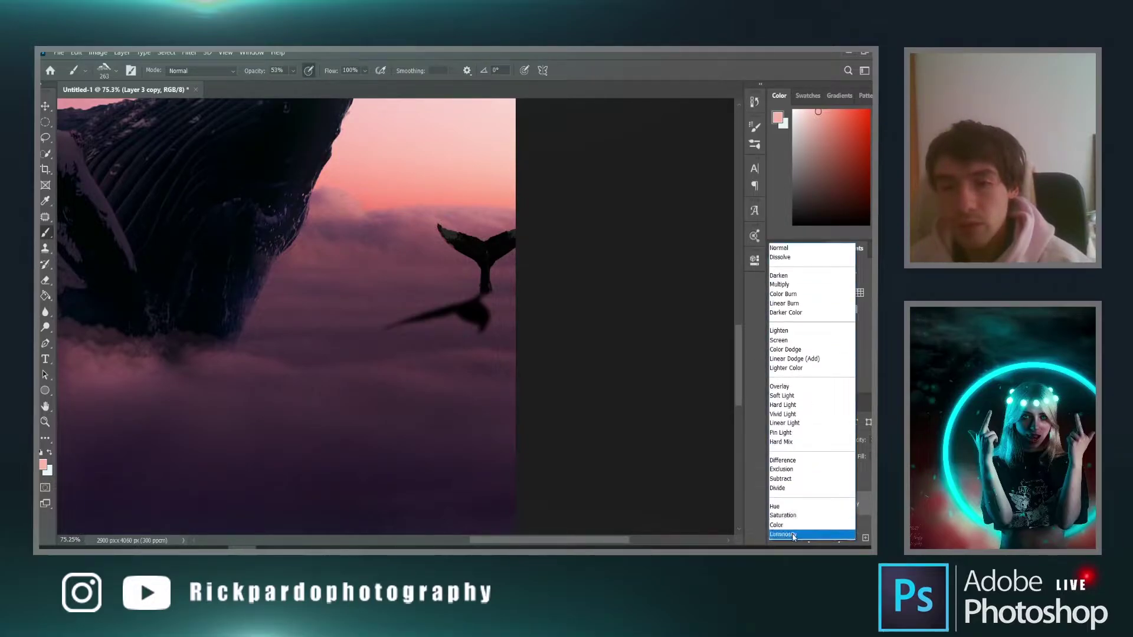
left_click(790, 537)
scroll(797, 440, "up", 12)
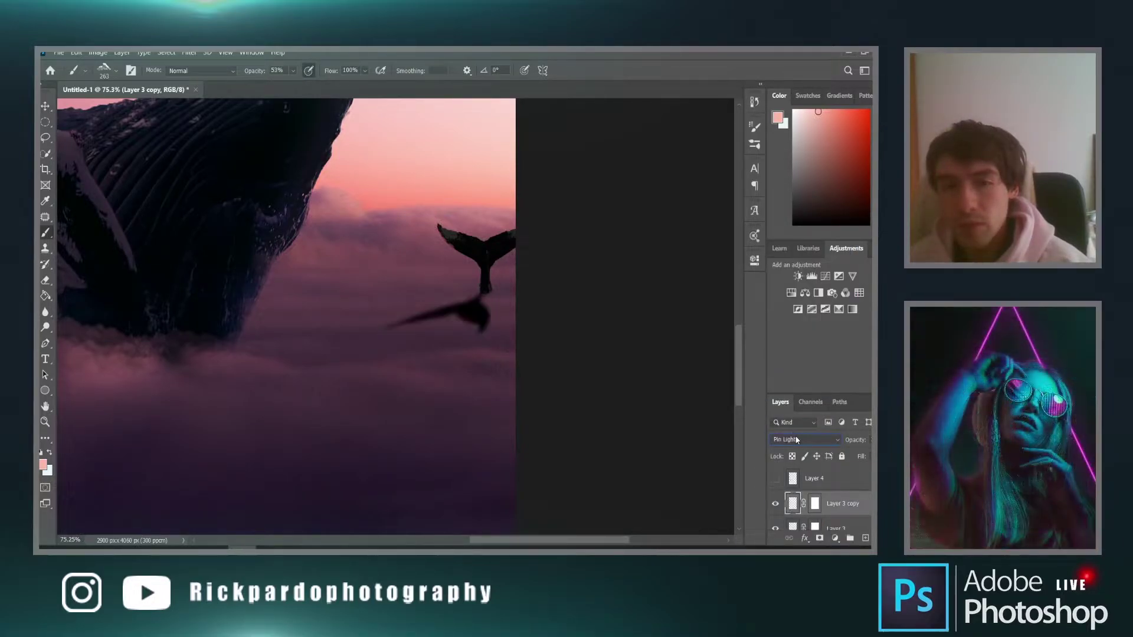
scroll(797, 440, "down", 1)
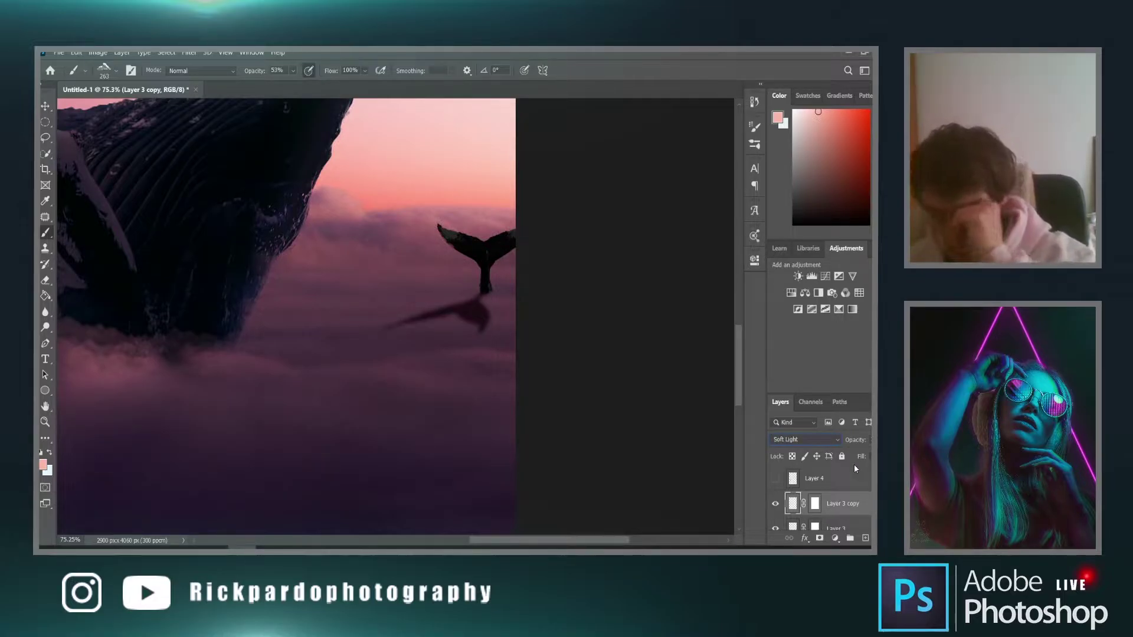
left_click(895, 457)
left_click_drag(895, 471, 882, 471)
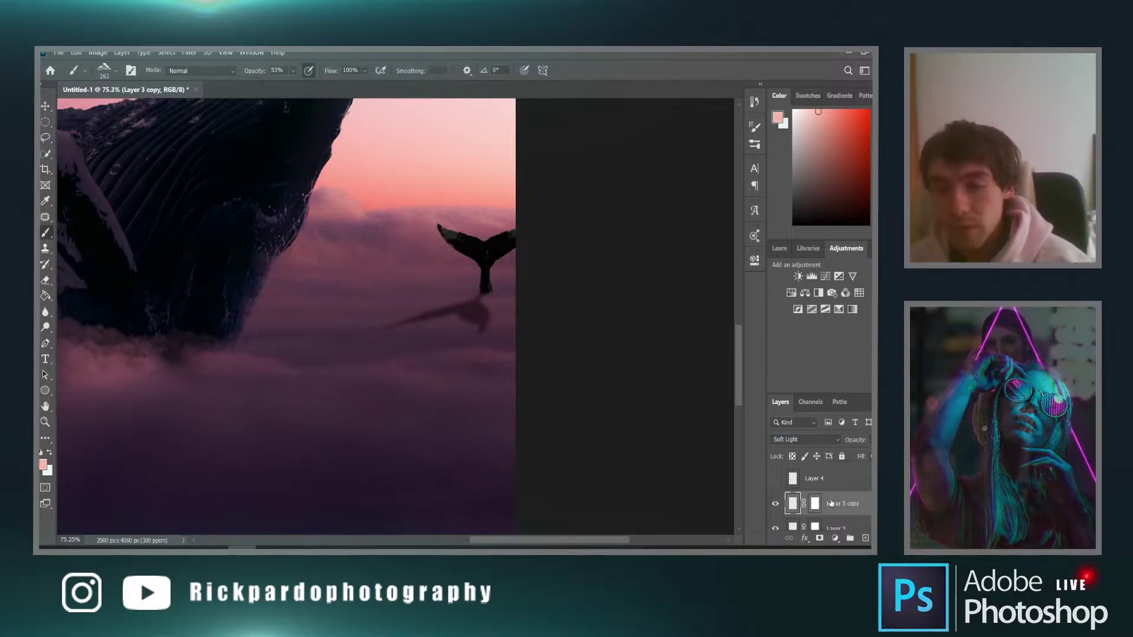
Fade the shadow's far ends with a soft round black brush at 22% opacity on Layer 3 copy's mask
left_click(815, 503)
scroll(811, 502, "up", 1)
scroll(600, 331, "up", 9)
right_click(345, 349)
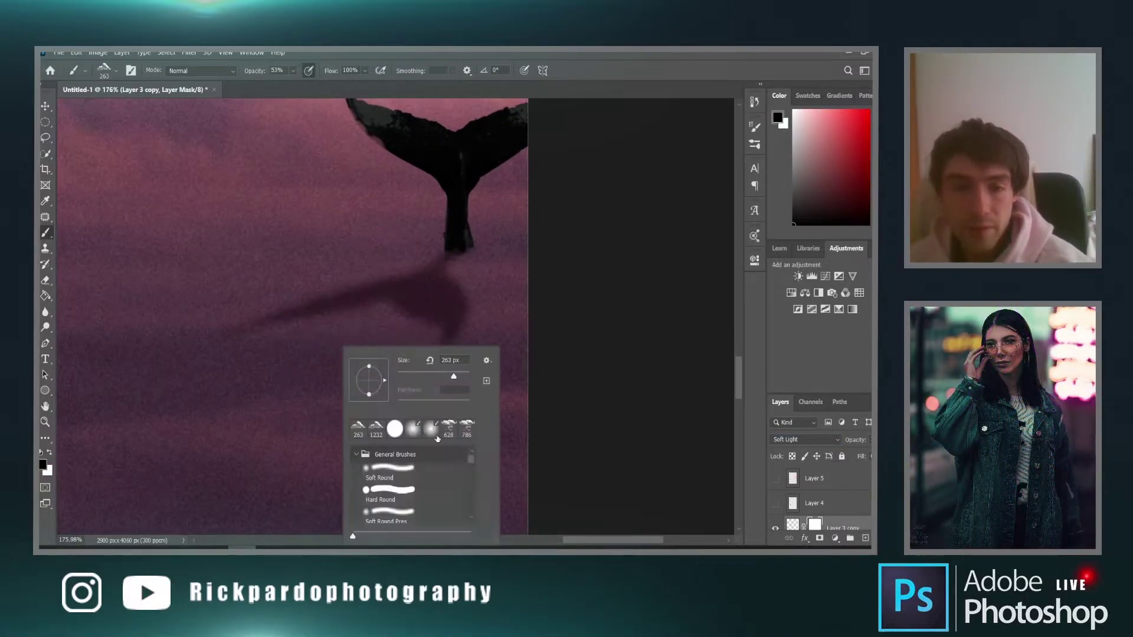
left_click(412, 429)
left_click_drag(295, 69, 265, 90)
right_click(275, 342)
right_click(242, 284, "alt")
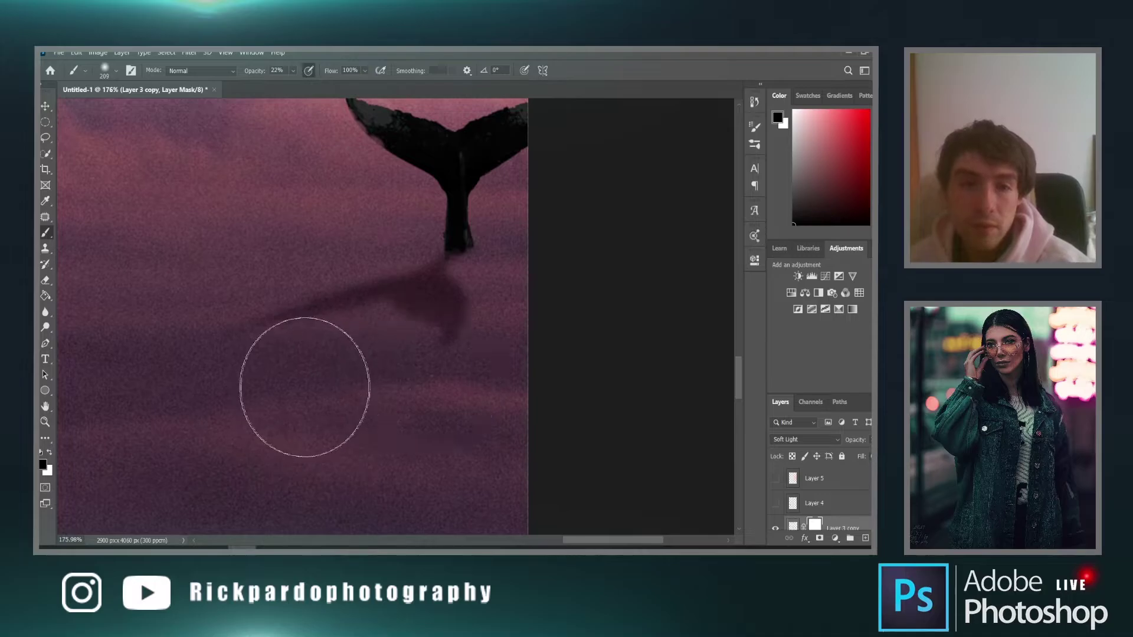
right_click(372, 392, "alt")
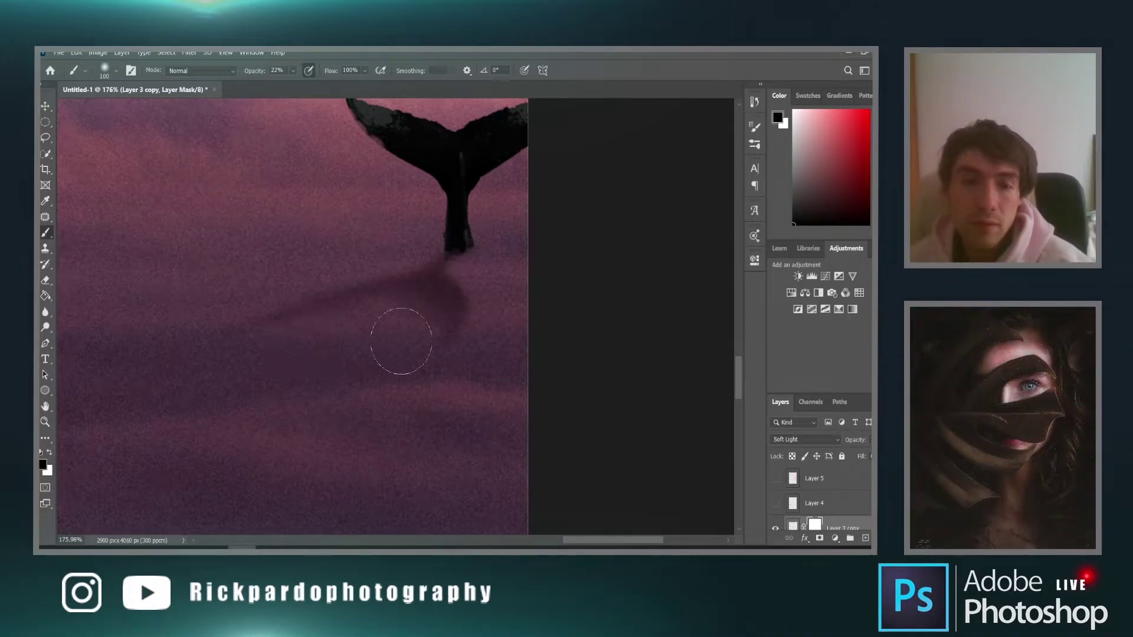
Sample the shadow's dark colour and paint it on Layer 3 copy beneath the tail's base with a small soft brush at 22% opacity
scroll(465, 238, "up", 3)
left_click(793, 525)
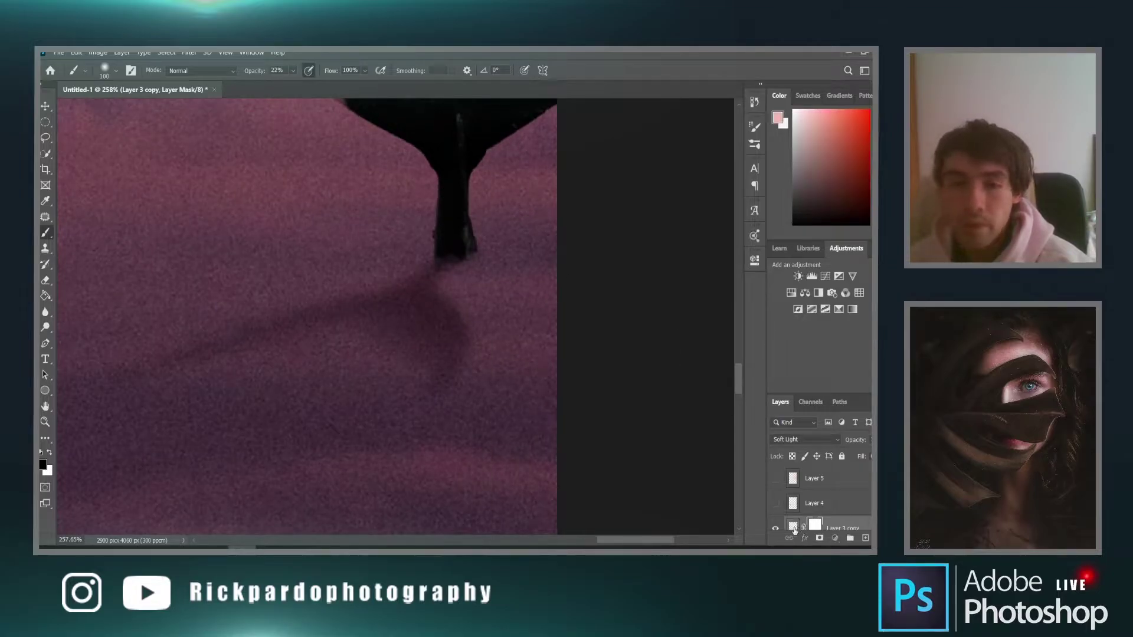
scroll(475, 228, "up", 4)
left_click(331, 315, "alt")
right_click(374, 230, "alt")
mouse_move(397, 245)
left_mouse_down()
mouse_move(398, 222)
mouse_move(372, 253)
left_mouse_up()
right_click(371, 253, "alt")
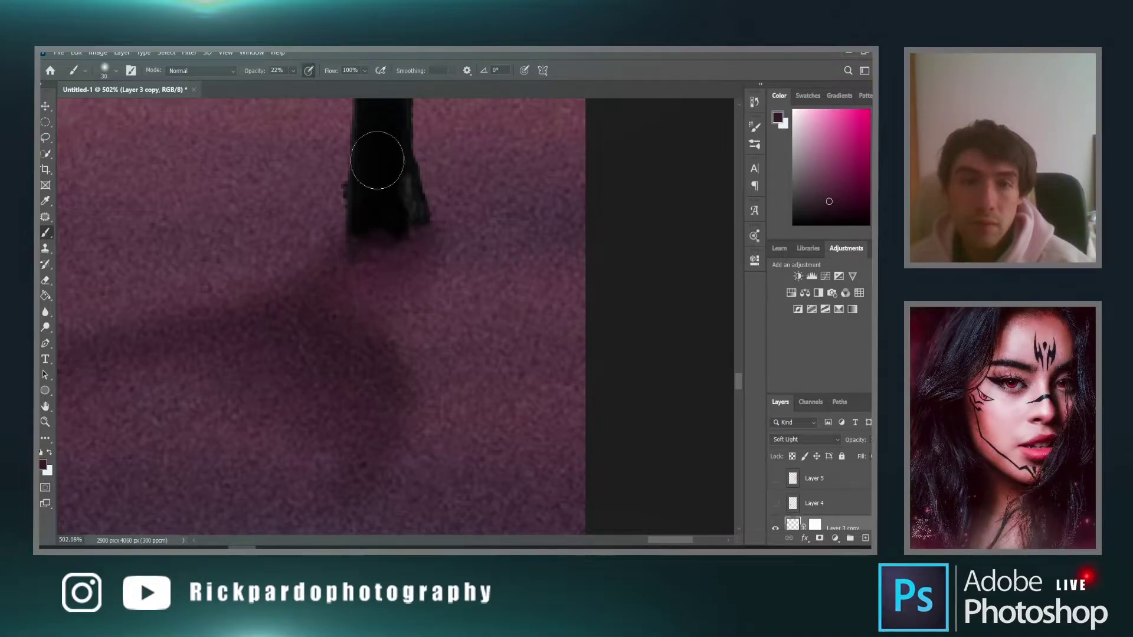
Raise the brush opacity to 34% and paint a darker purple-black where the tail's base meets its shadow
left_click_drag(300, 88, 306, 88)
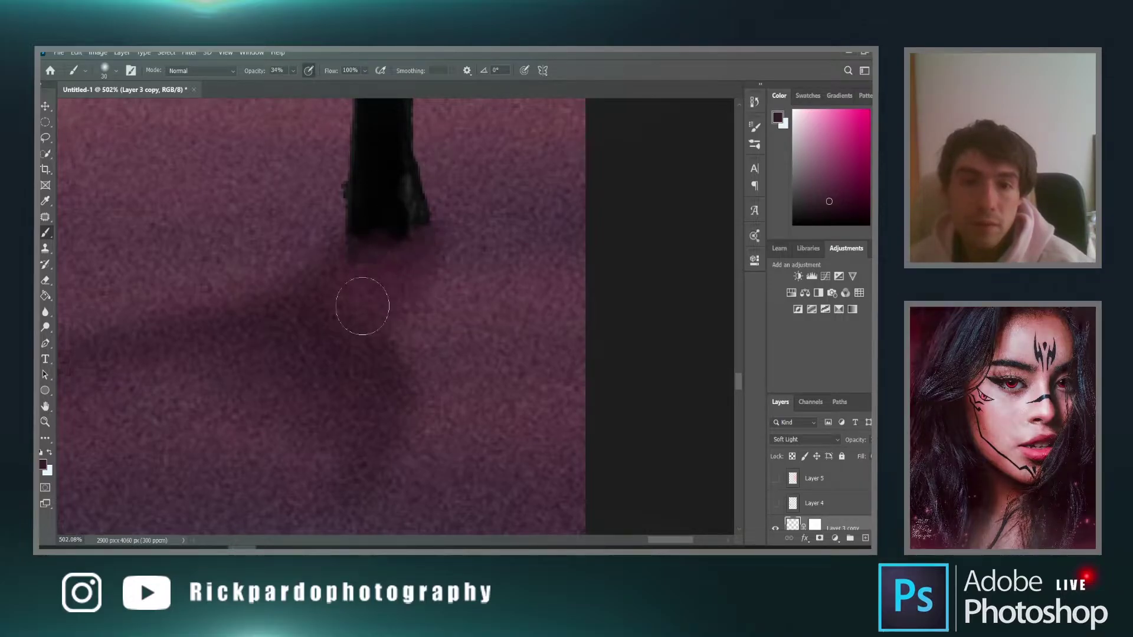
key("x")
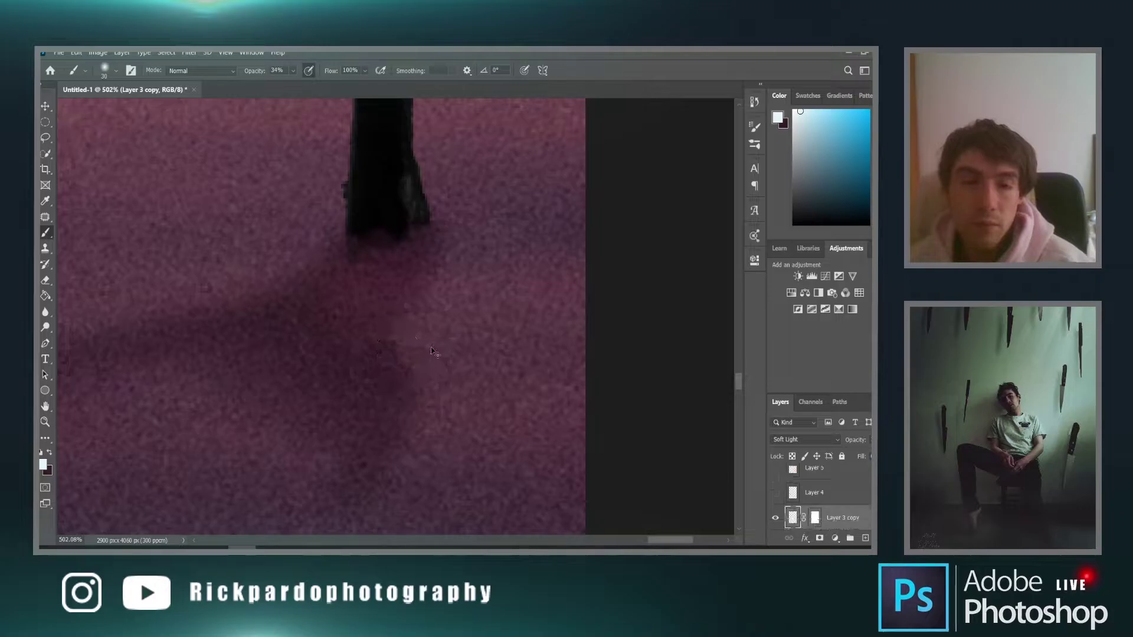
key("x")
left_click_drag(401, 266, 370, 279)
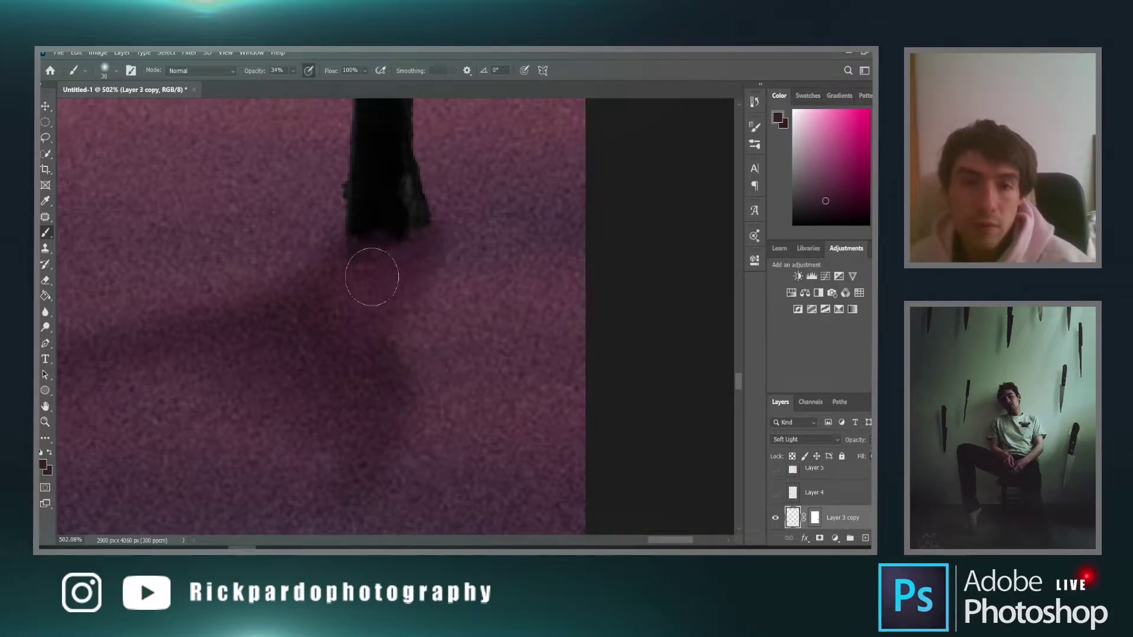
left_click_drag(825, 202, 827, 210)
mouse_move(413, 260)
left_mouse_down()
mouse_move(379, 246)
mouse_move(381, 259)
left_mouse_up()
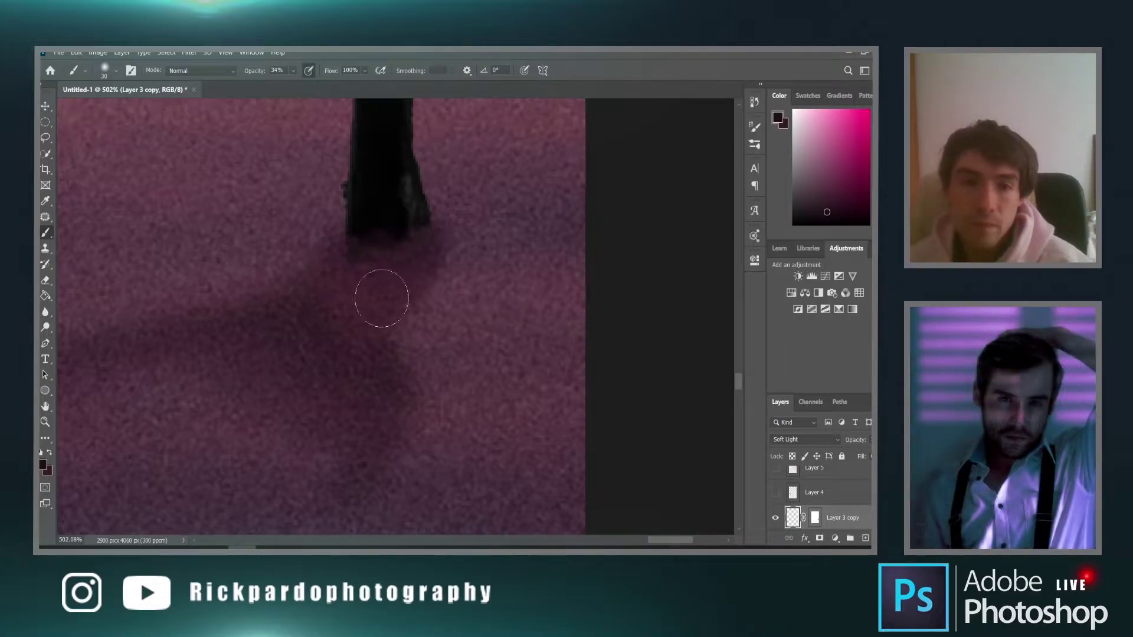
Compare the whole composition with the extra whales on Layer 4 and Layer 5 shown and hidden
key("ctrl+0")
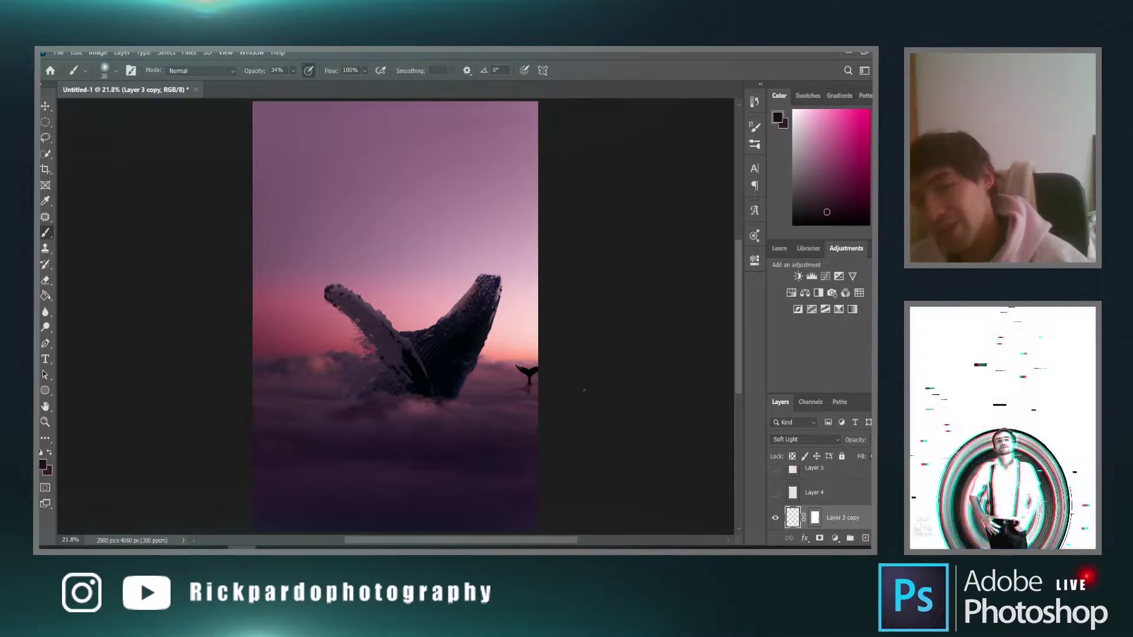
left_click(776, 492)
left_click(775, 493)
left_click(776, 492)
left_click(775, 471)
left_click(775, 471)
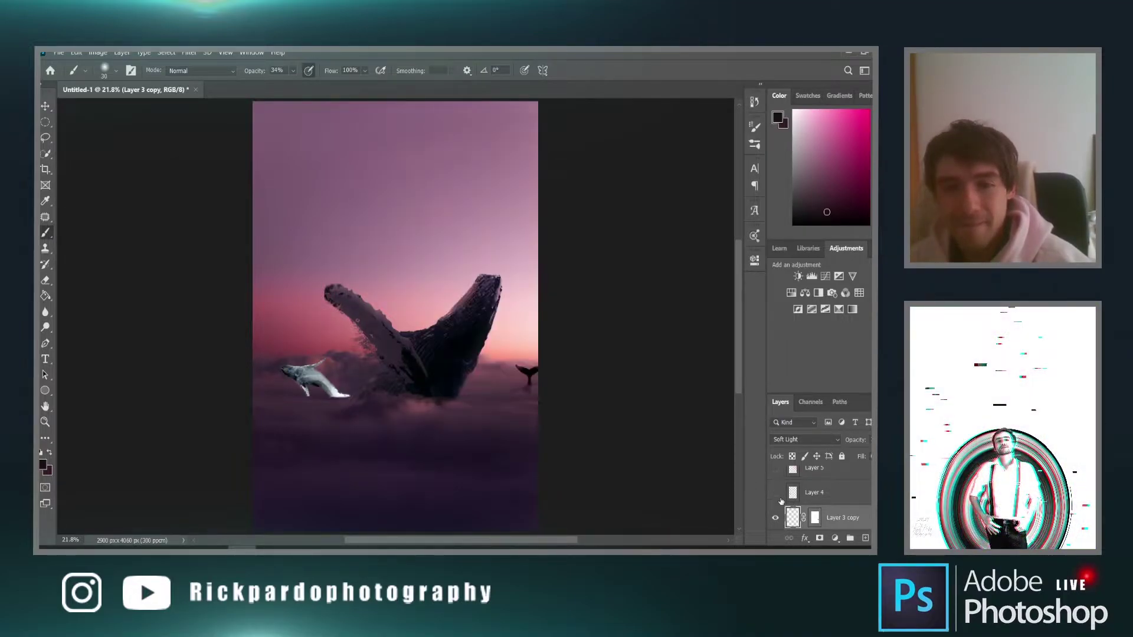
left_click(775, 492)
left_click(775, 471)
left_click(776, 470)
left_click(780, 499)
left_click(780, 499)
left_click(780, 499)
left_click(780, 499)
left_click(780, 499)
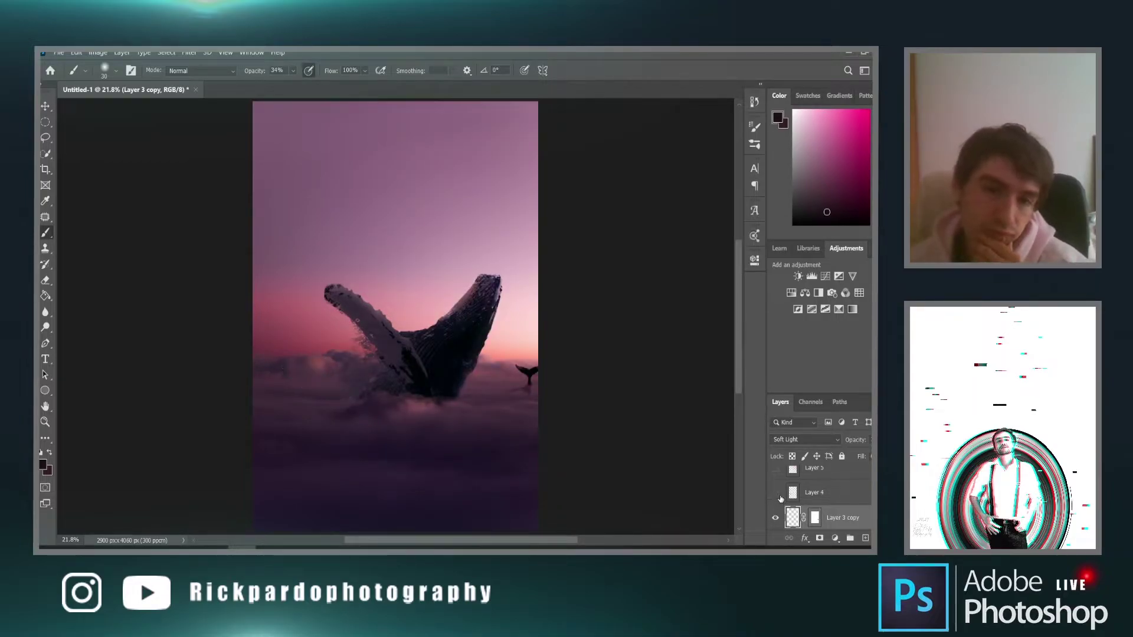
left_click(780, 499)
left_click(780, 499)
left_click(780, 500)
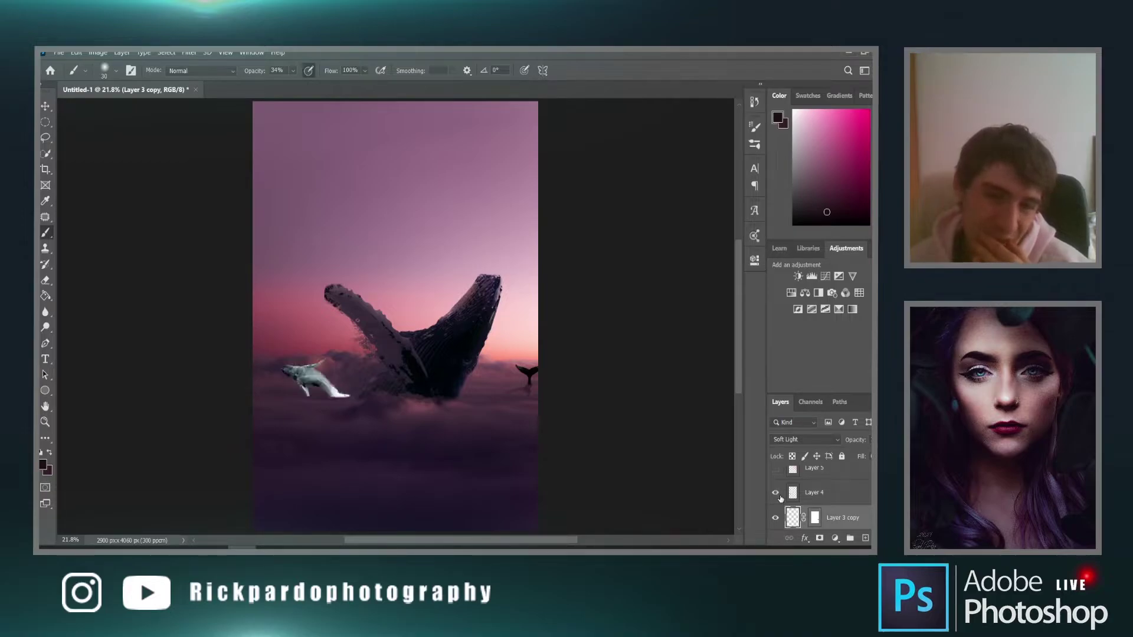
left_click(780, 499)
Show Layer 4, then shrink its small whale, rotate it more upright and place it above the clouds near the image's left edge
left_click(780, 499)
left_click(814, 492)
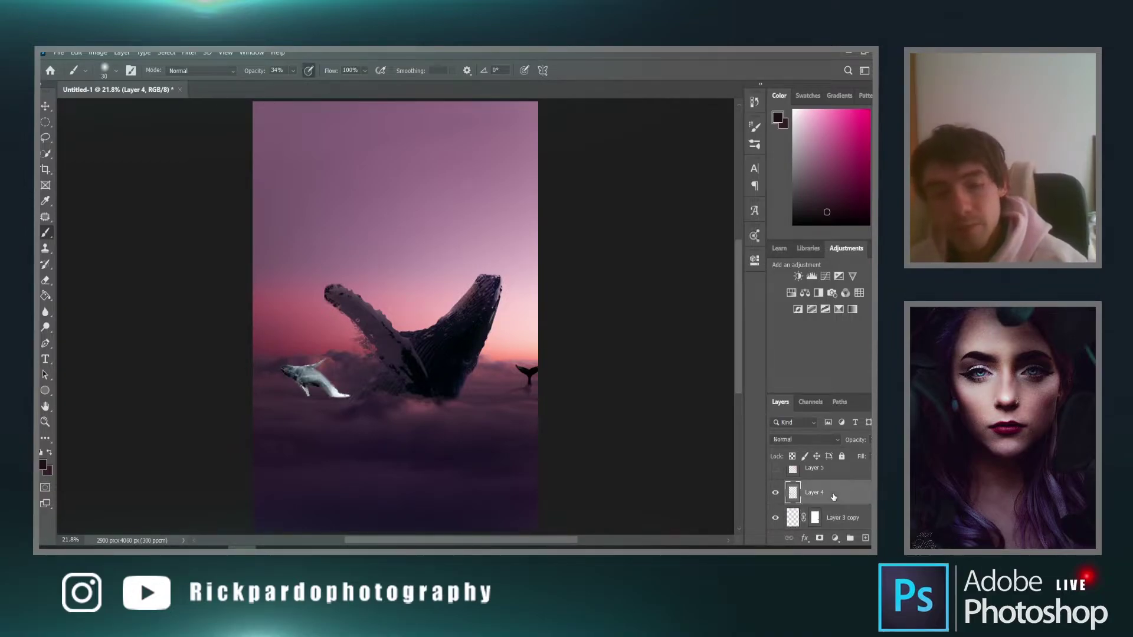
key("ctrl+t")
left_click_drag(326, 384, 280, 344)
left_click_drag(287, 380, 282, 356)
key("Return")
Darken the small whale on Layer 4 into a near-black silhouette by setting the Levels midtone to 0.01
key("ctrl+l")
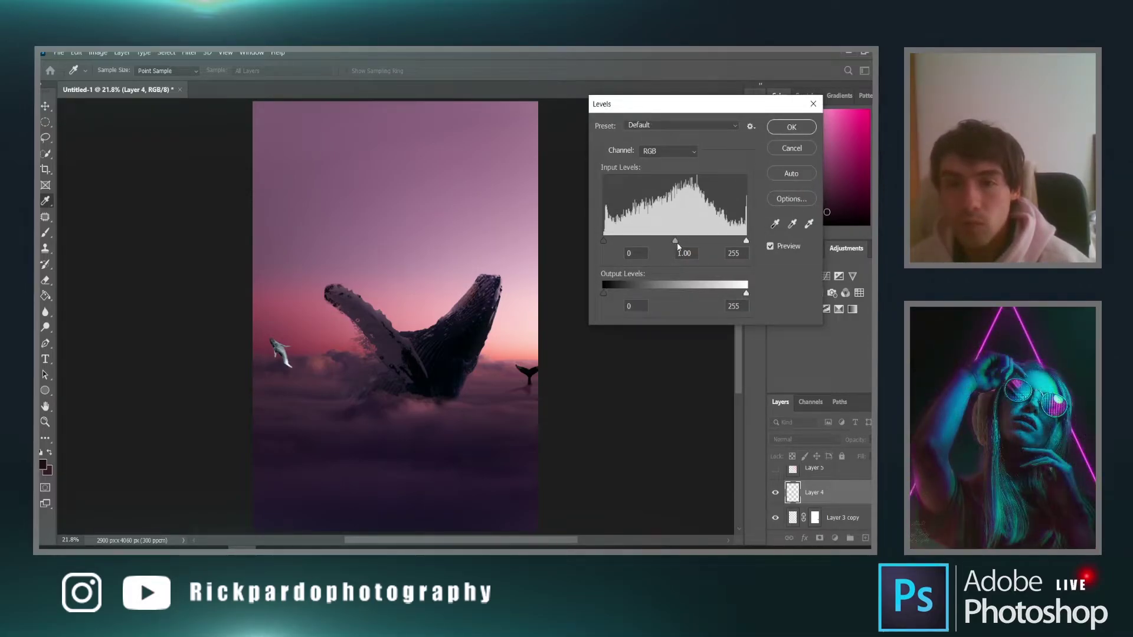
left_click_drag(703, 241, 746, 241)
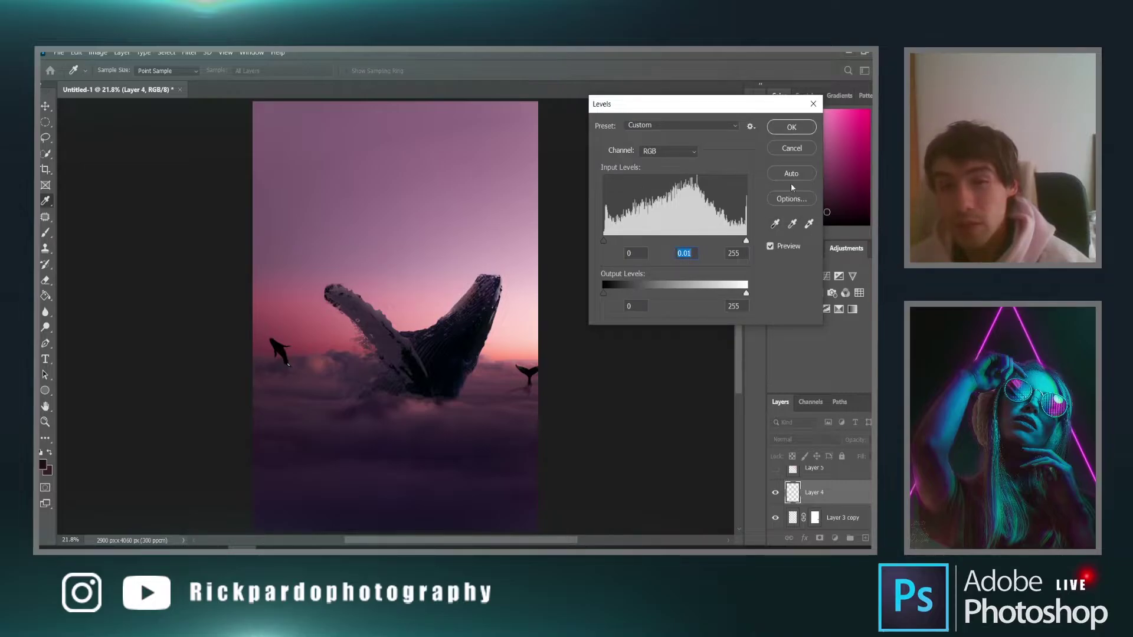
left_click(791, 127)
key("b")
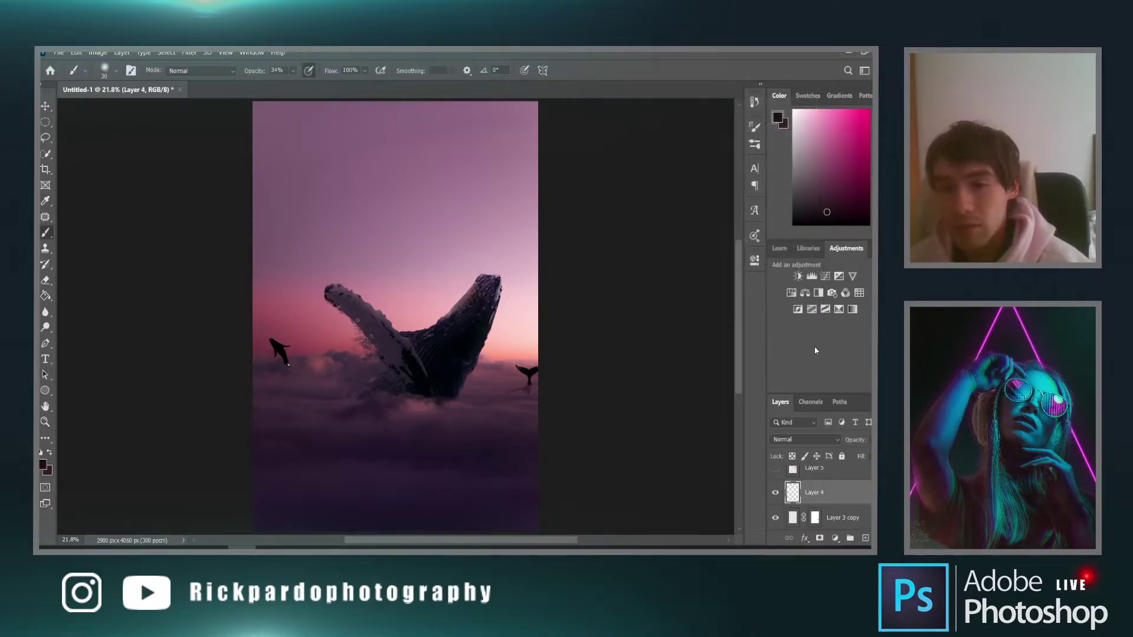
Add a layer mask to Layer 4 and fade the small whale's tail into the clouds with a cloud-shaped brush at 34% opacity
left_click(820, 538)
scroll(278, 357, "up", 5)
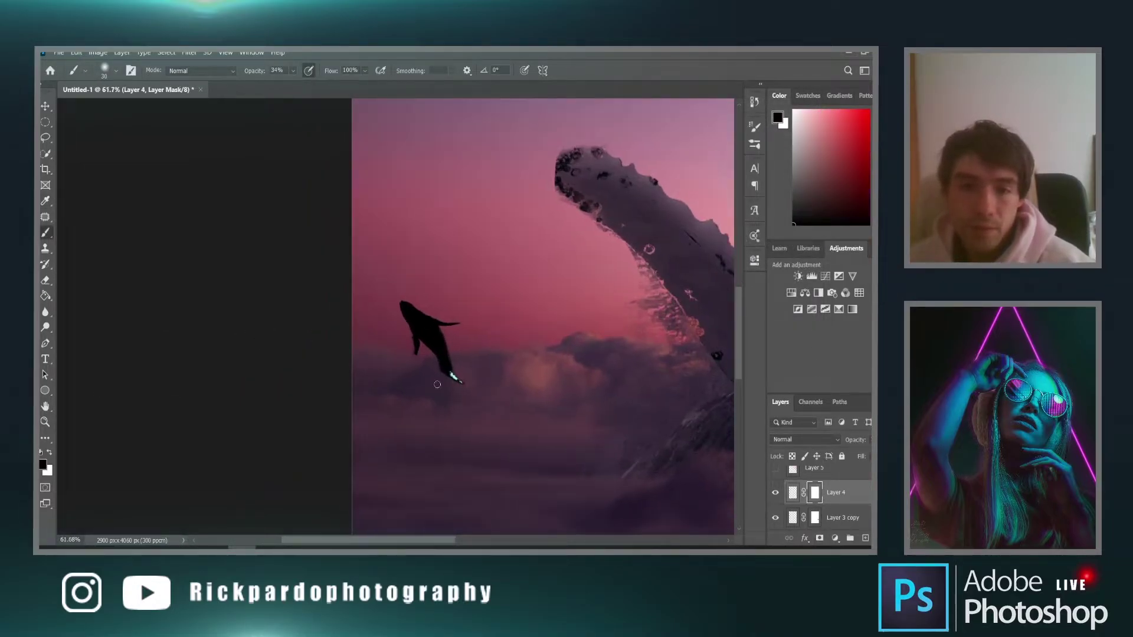
left_click_drag(441, 385, 436, 417)
scroll(437, 415, "up", 2)
right_click(444, 347)
left_click(513, 431)
left_click(407, 377)
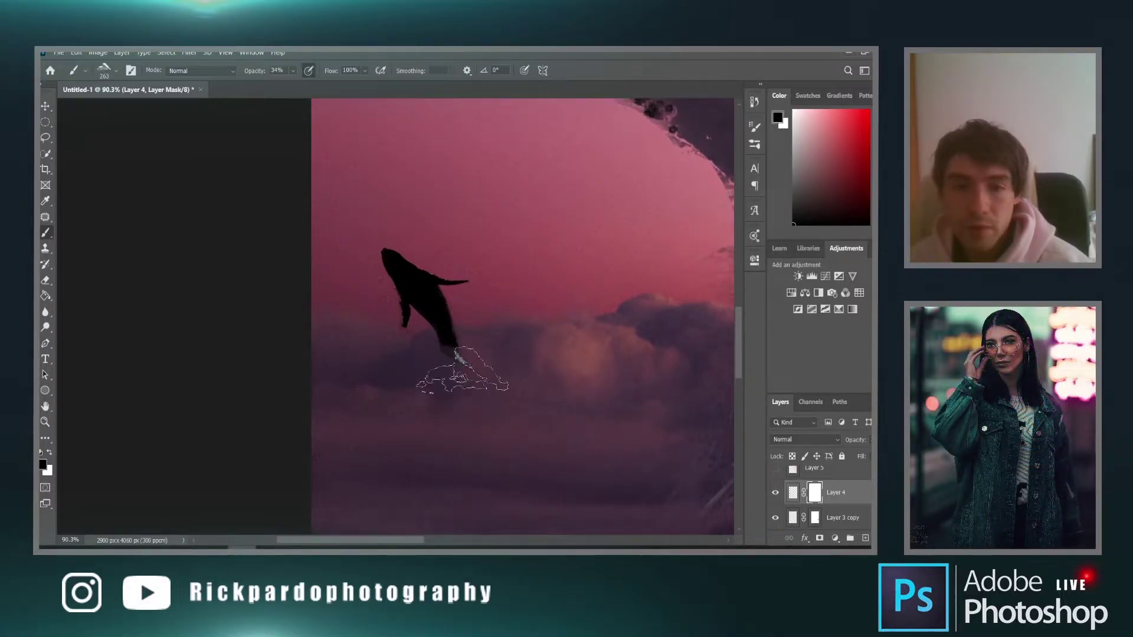
Mask out the bright tip of the small whale's tail with a round brush, raising its opacity to 93%
right_click(469, 350)
left_click(572, 430)
left_click(454, 365)
left_click_drag(487, 391, 434, 391)
left_click(293, 71)
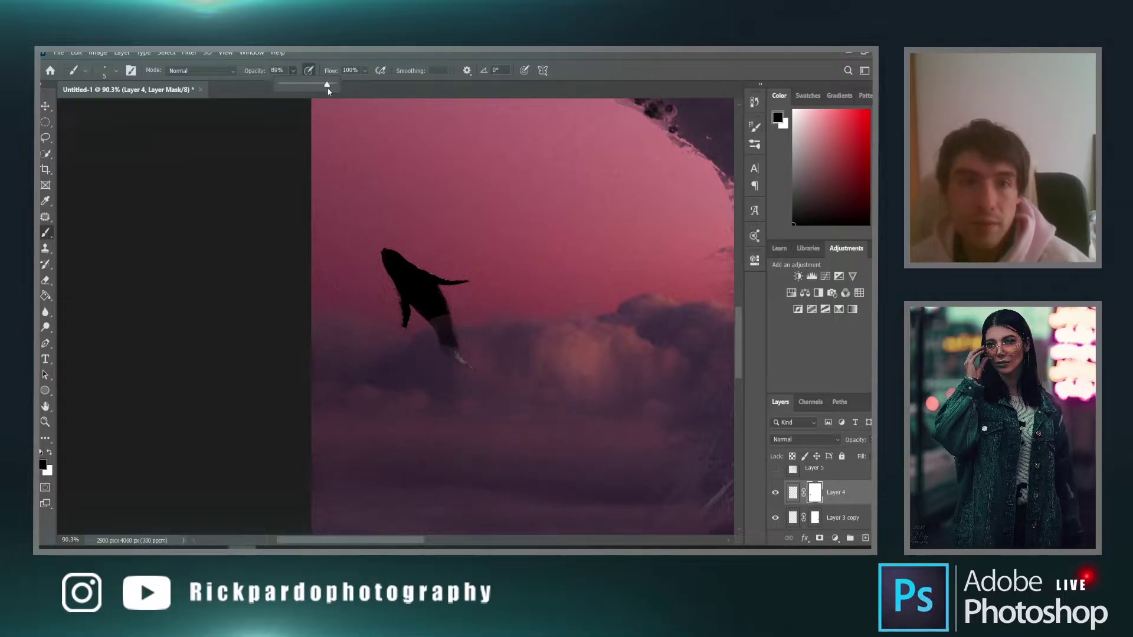
left_click(481, 368)
left_click_drag(482, 367, 518, 338)
left_click_drag(476, 365, 465, 378)
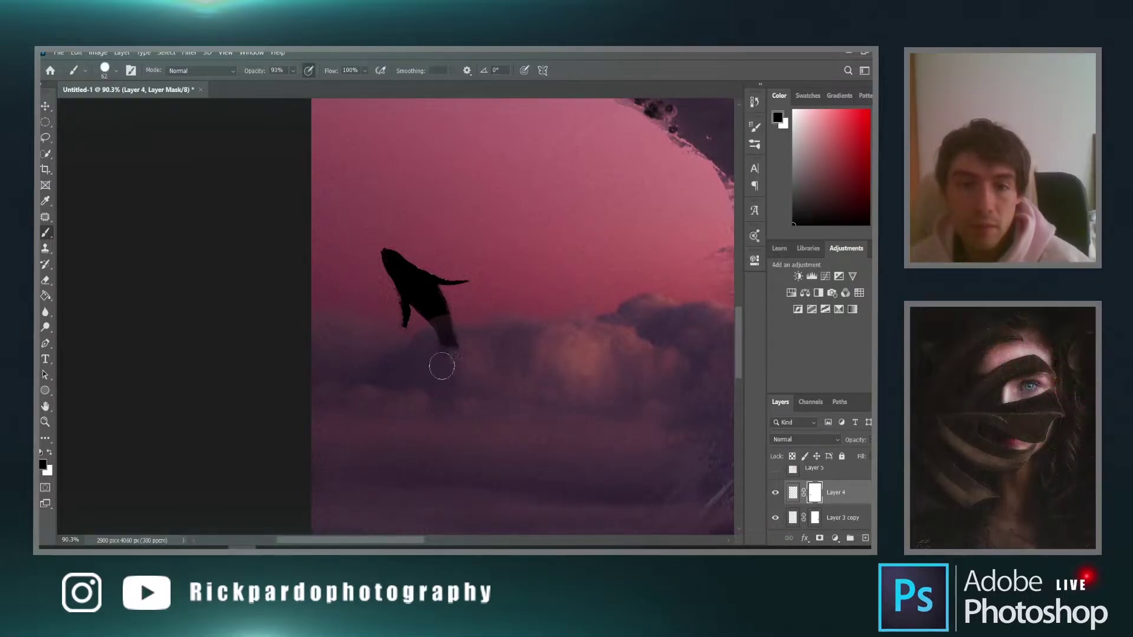
Blend the small whale's lower body into the clouds on the mask with a 430 px cloud brush, lowering its opacity to 38%
right_click(458, 372)
left_click(497, 430)
left_click_drag(413, 388, 490, 382)
left_click(442, 366)
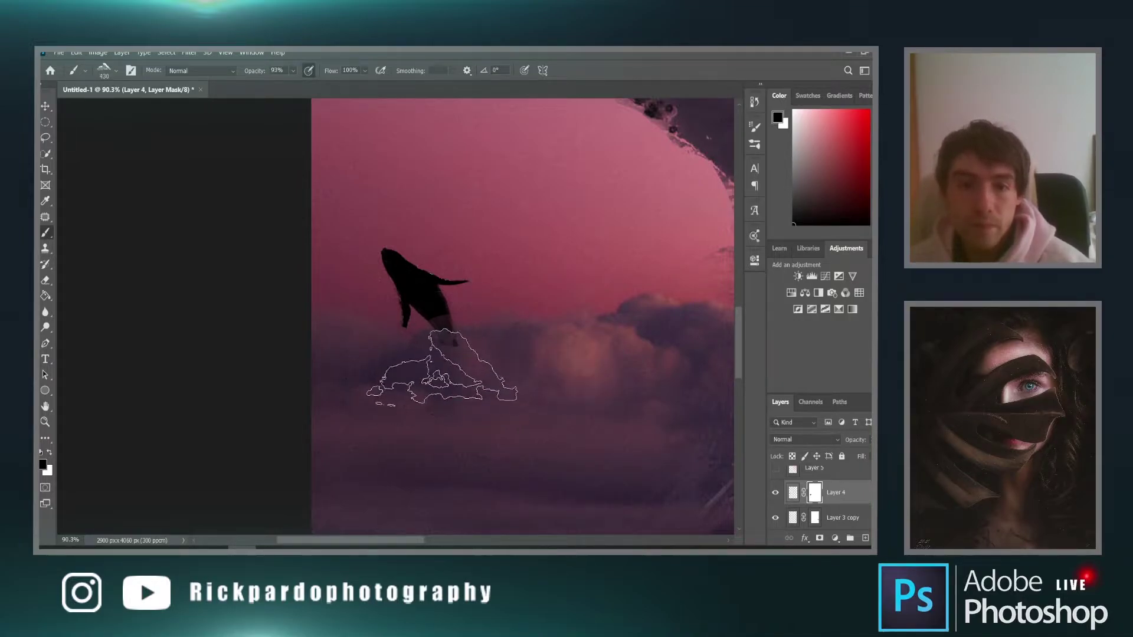
left_click(293, 71)
left_click_drag(442, 341, 480, 266)
scroll(543, 390, "down", 5)
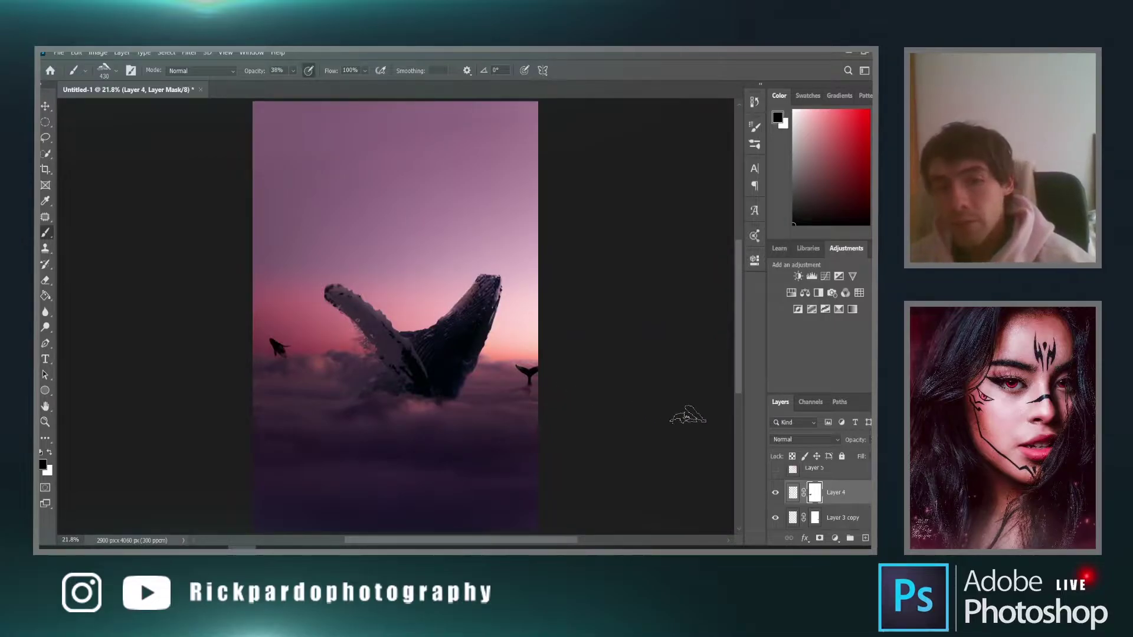
Apply a Gaussian Blur with a 4.0 pixel radius to the small whale's image on Layer 4
left_click(794, 493)
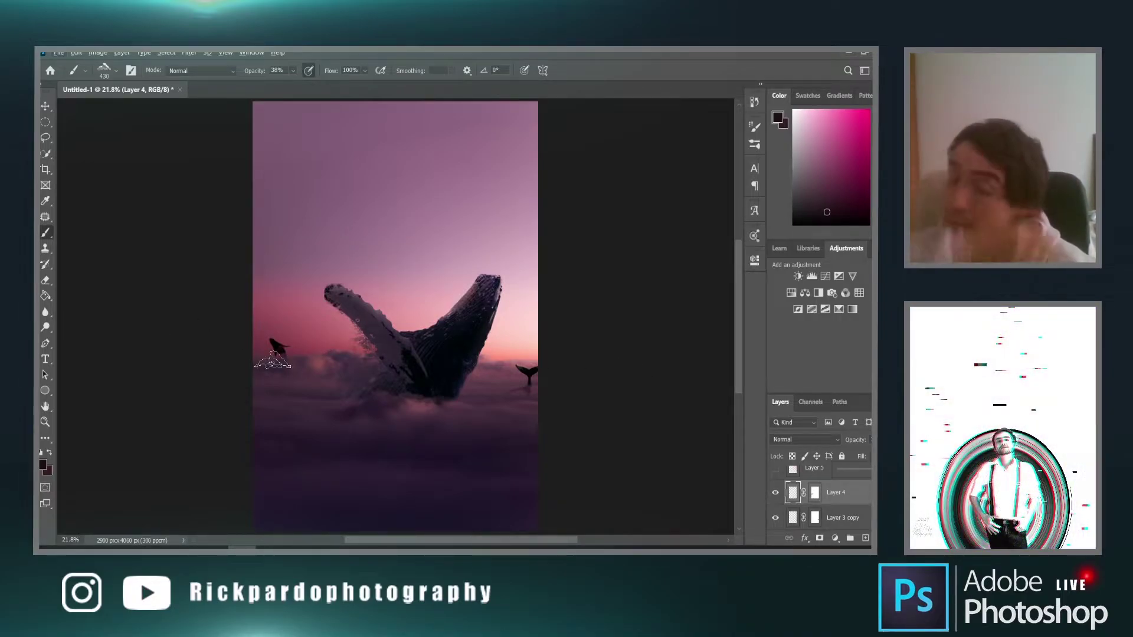
scroll(745, 491, "up", 2)
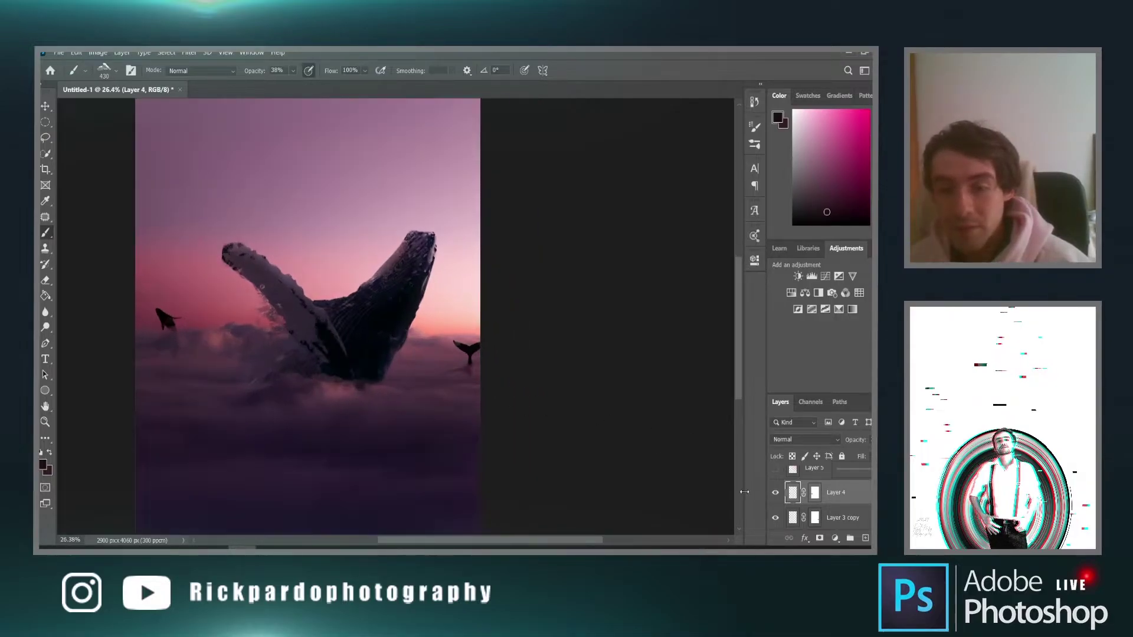
scroll(331, 327, "left", 2)
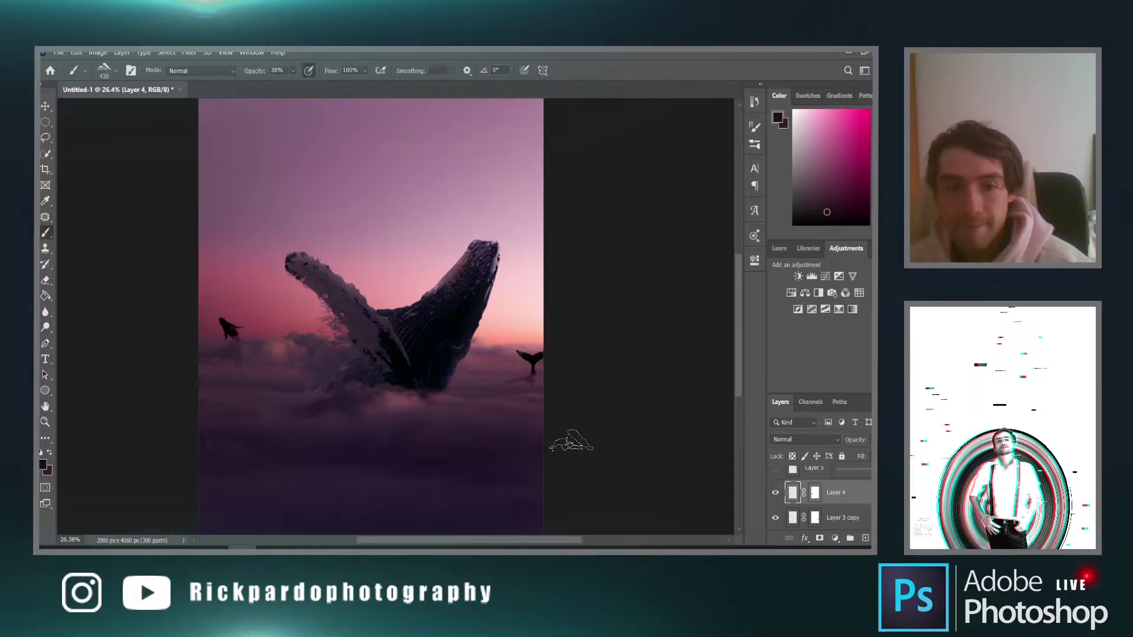
scroll(224, 354, "up", 5)
scroll(272, 416, "up", 1)
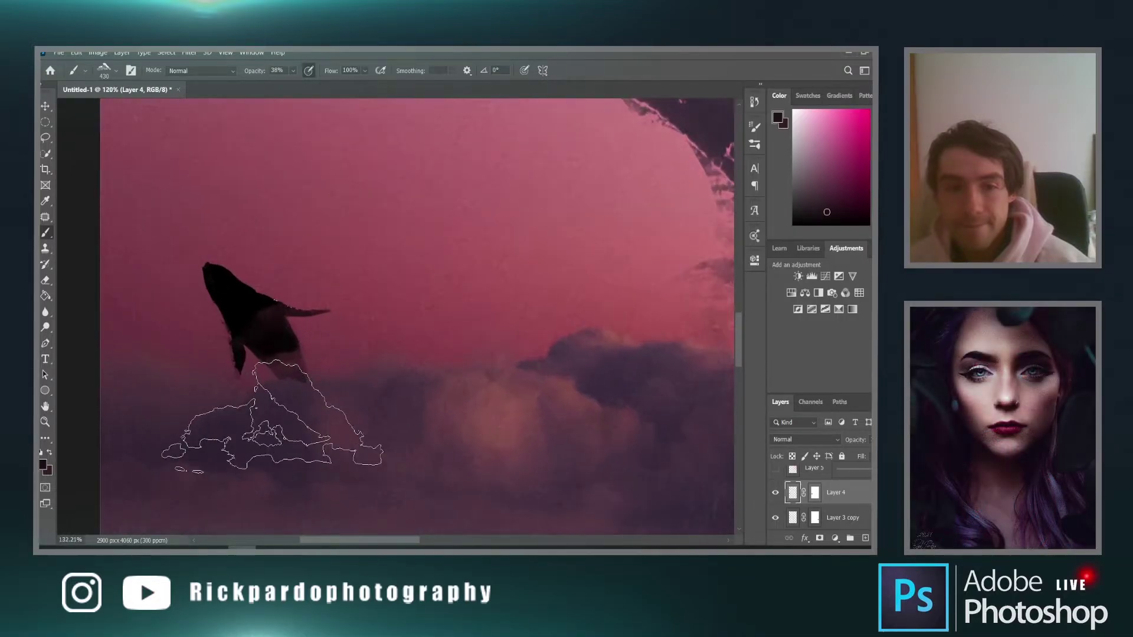
scroll(295, 418, "down", 2)
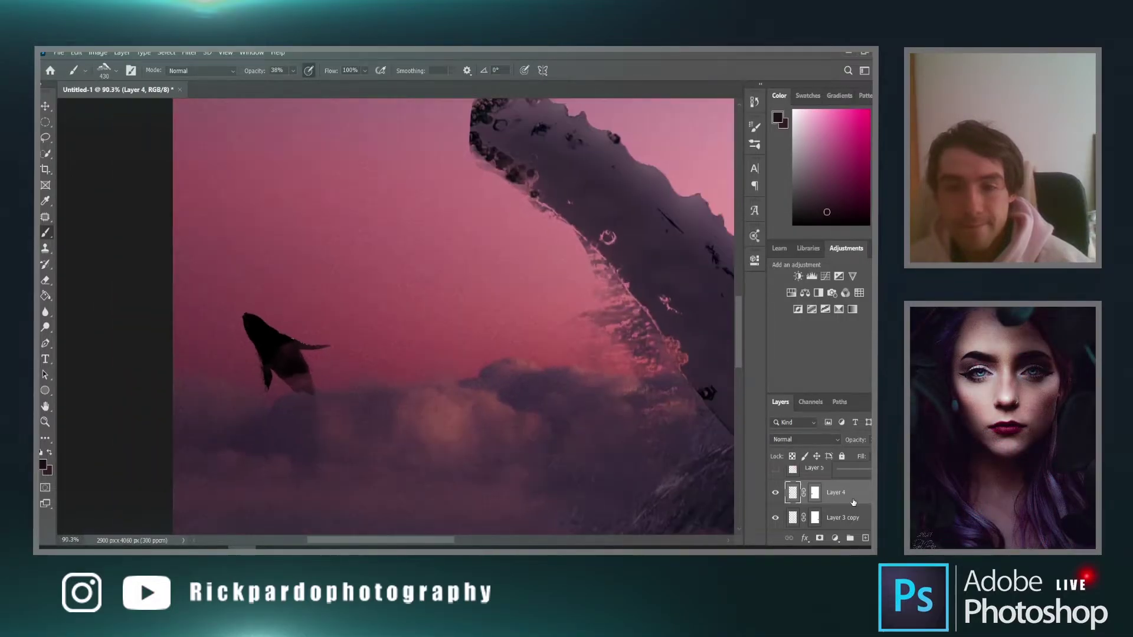
left_click(188, 53)
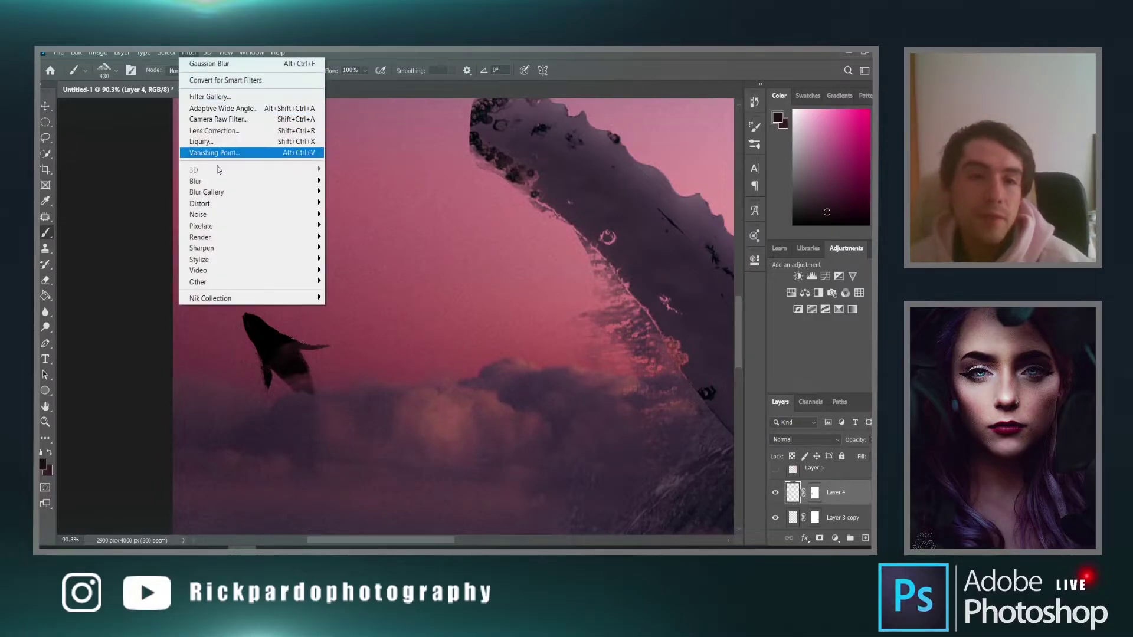
mouse_move(231, 182)
left_click(374, 227)
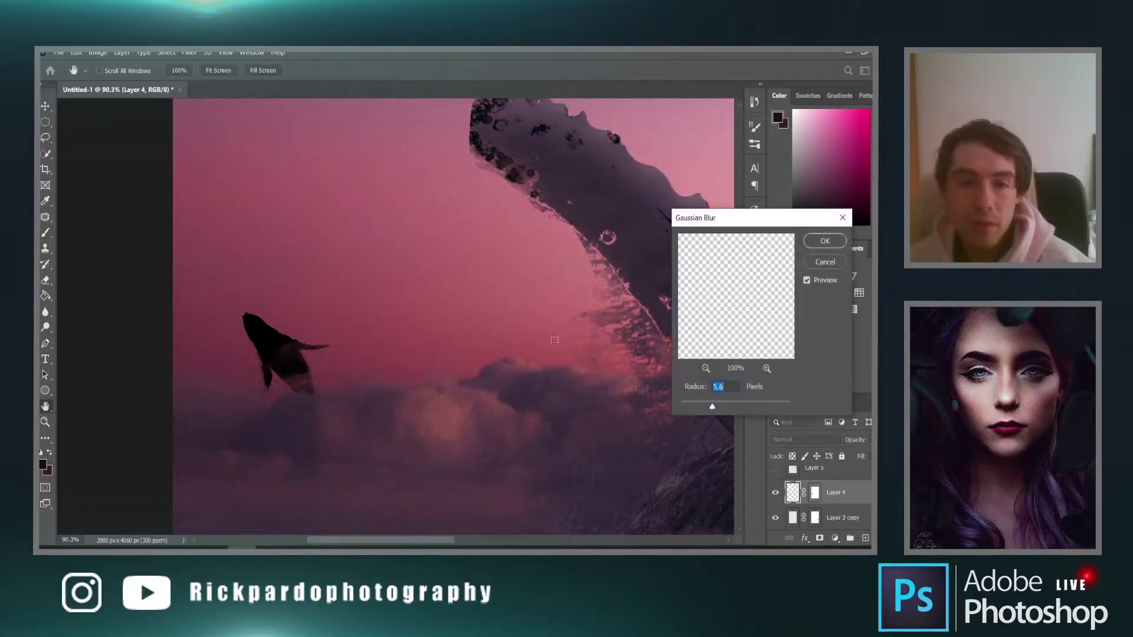
left_click_drag(706, 410, 705, 411)
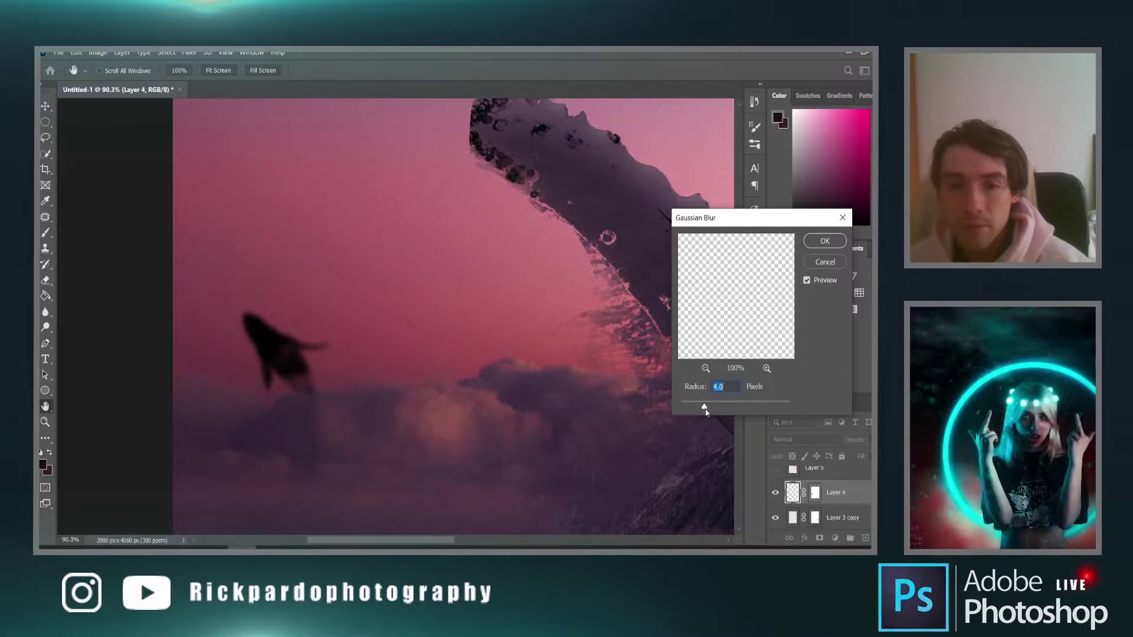
left_click(825, 241)
key("b")
key("ctrl+0")
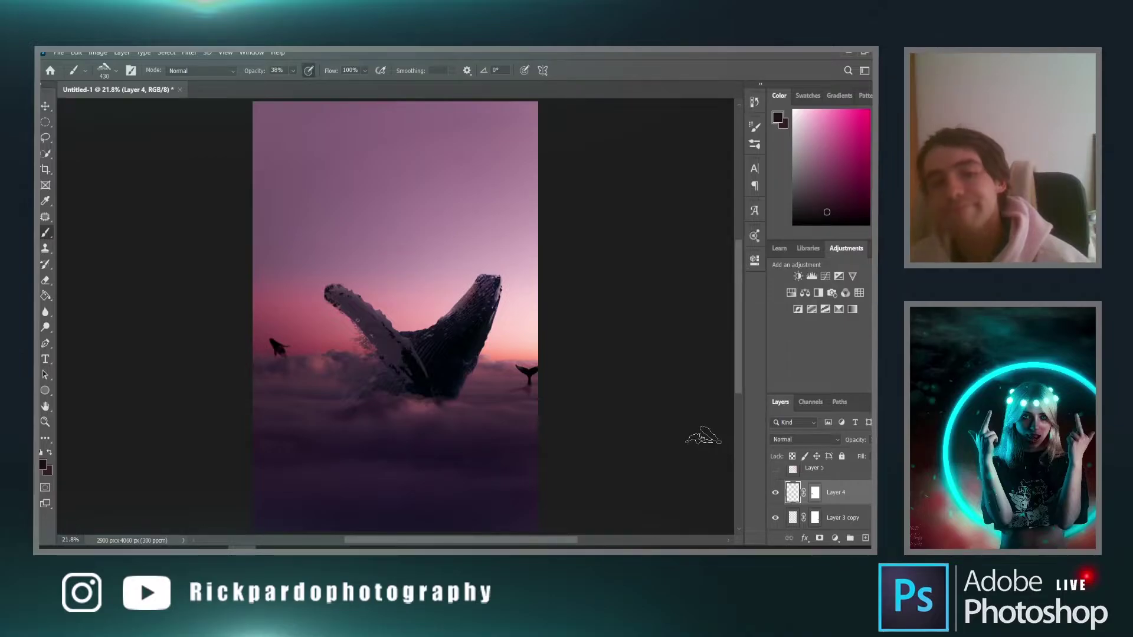
Touch up Layer 4's mask with a 336 px cloud brush at 38% opacity where the small whale's tail meets the clouds
scroll(443, 396, "up", 12)
key("x")
mouse_move(177, 401)
left_mouse_down()
mouse_move(155, 395)
mouse_move(142, 408)
left_mouse_up()
key("x")
key("d")
key("x")
left_click(823, 499)
key("x")
left_click_drag(183, 436, 127, 419)
key("x")
key("x")
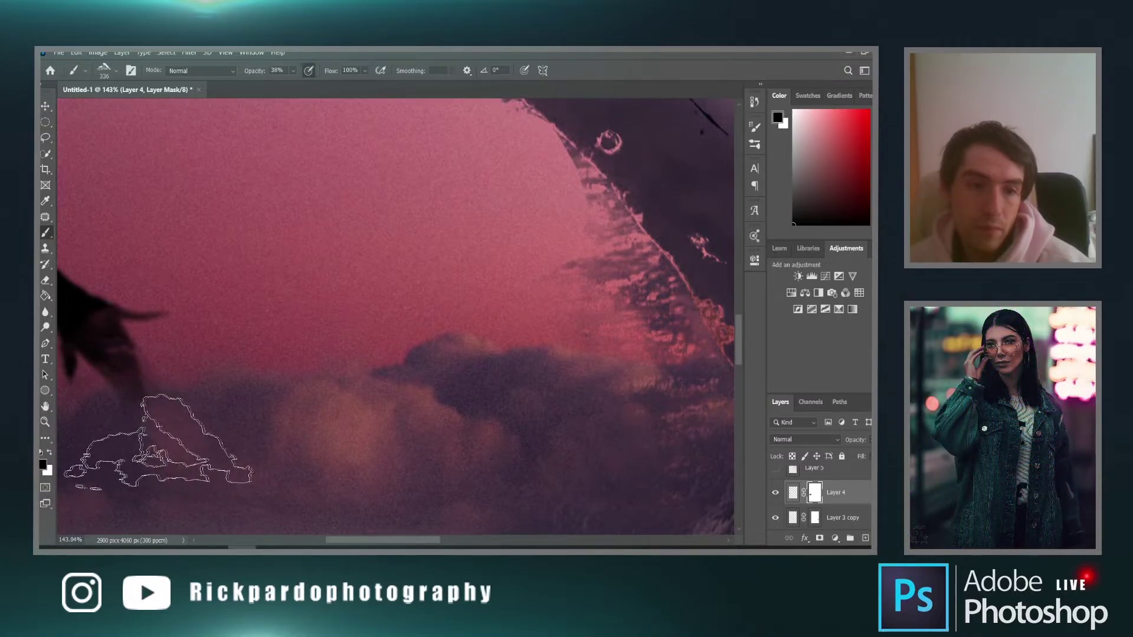
key("ctrl+minus")
key("ctrl+0")
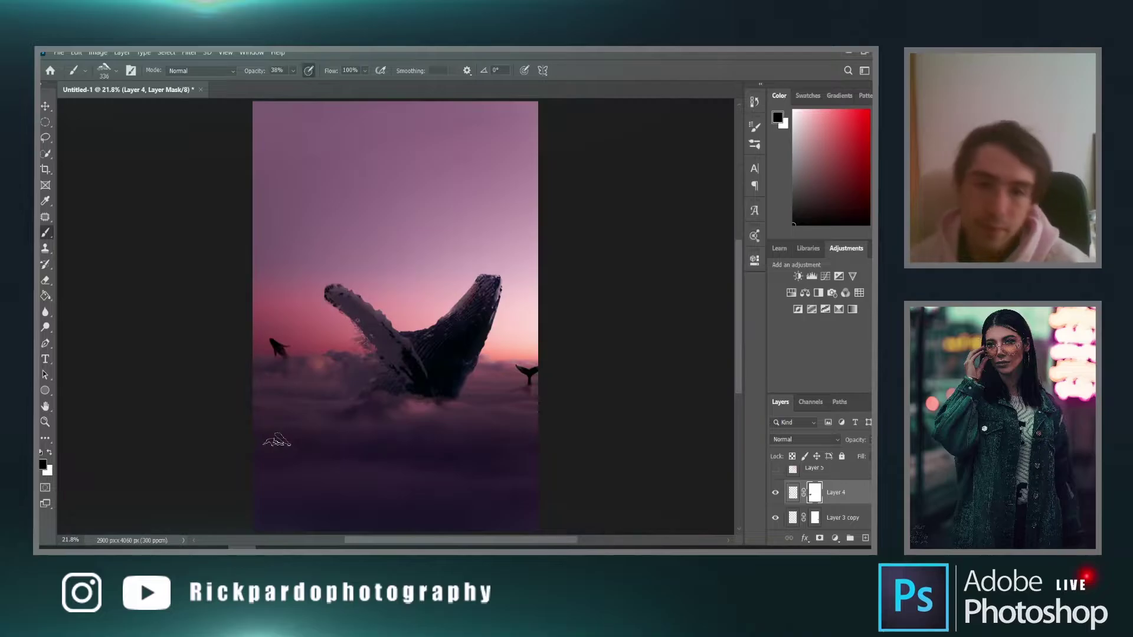
Examine the whole composition at reduced size and compare it with Layer 5 shown and hidden
scroll(339, 408, "down", 1)
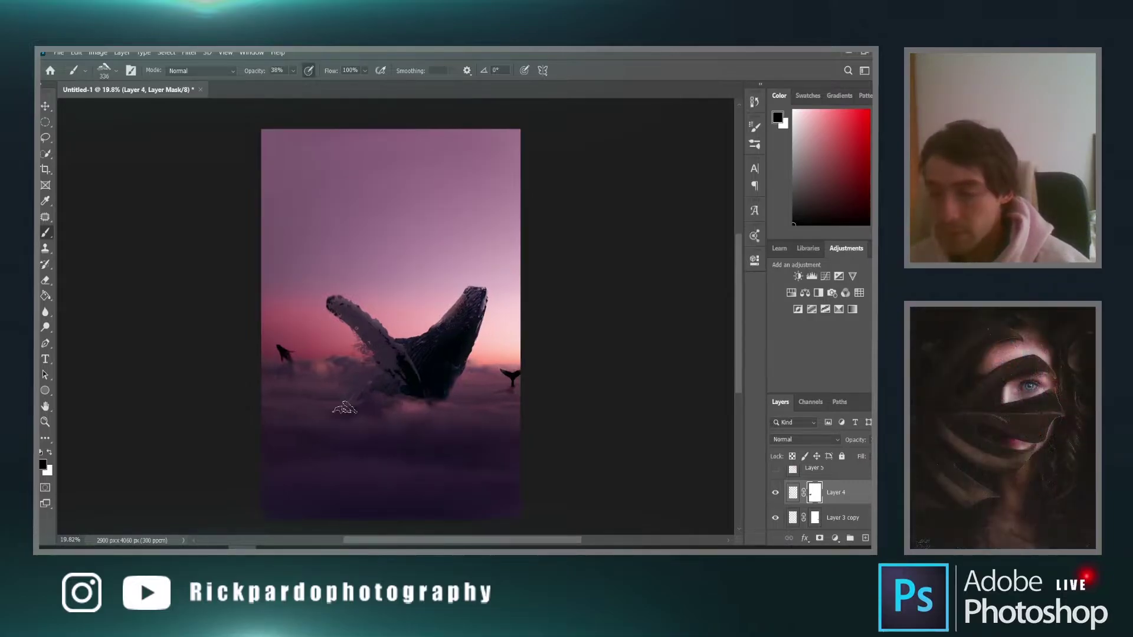
scroll(345, 408, "down", 2)
scroll(345, 408, "up", 2)
scroll(345, 408, "down", 5)
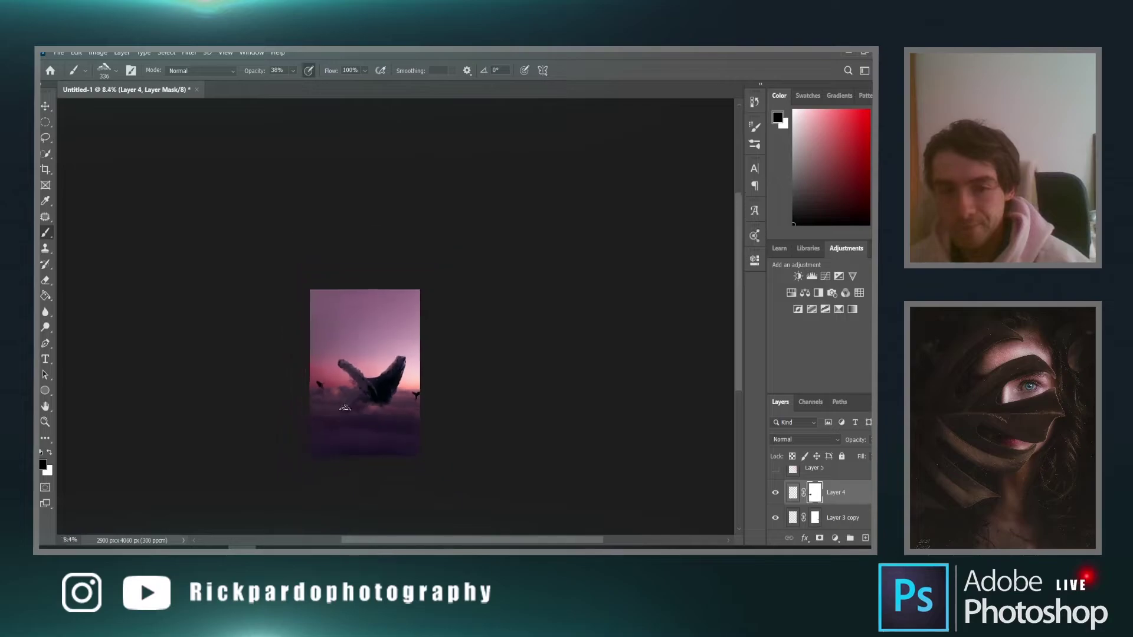
scroll(345, 408, "up", 4)
scroll(863, 498, "up", 1)
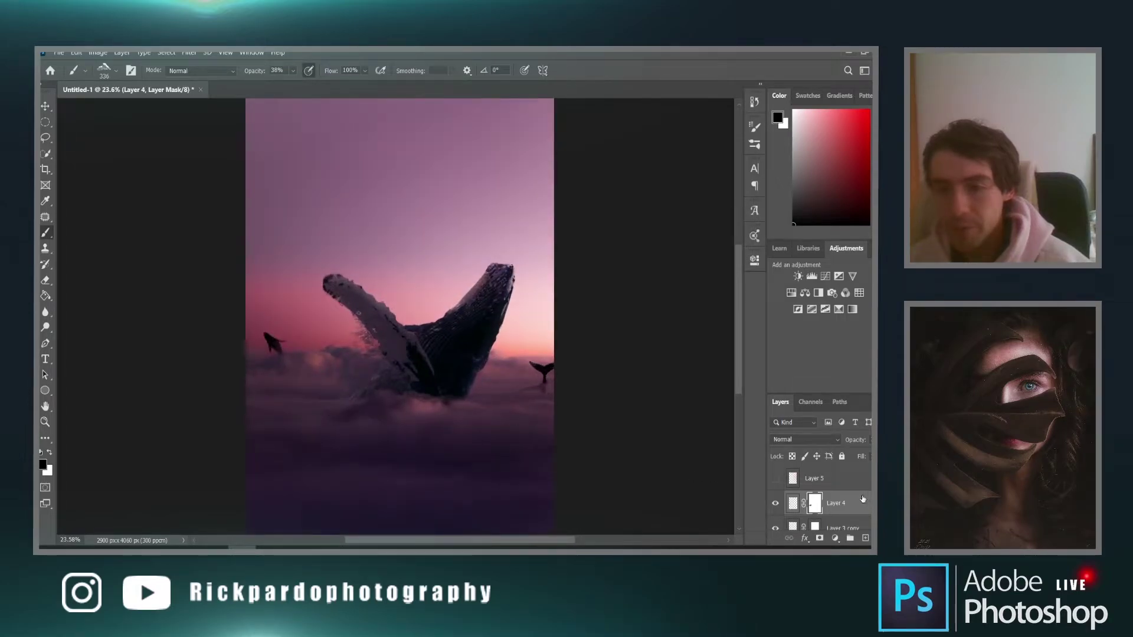
left_click(776, 479)
left_click(776, 480)
Add a Solid Color fill layer above Layer 5 in pale orange #ffe0b4
key("x")
left_click(820, 478)
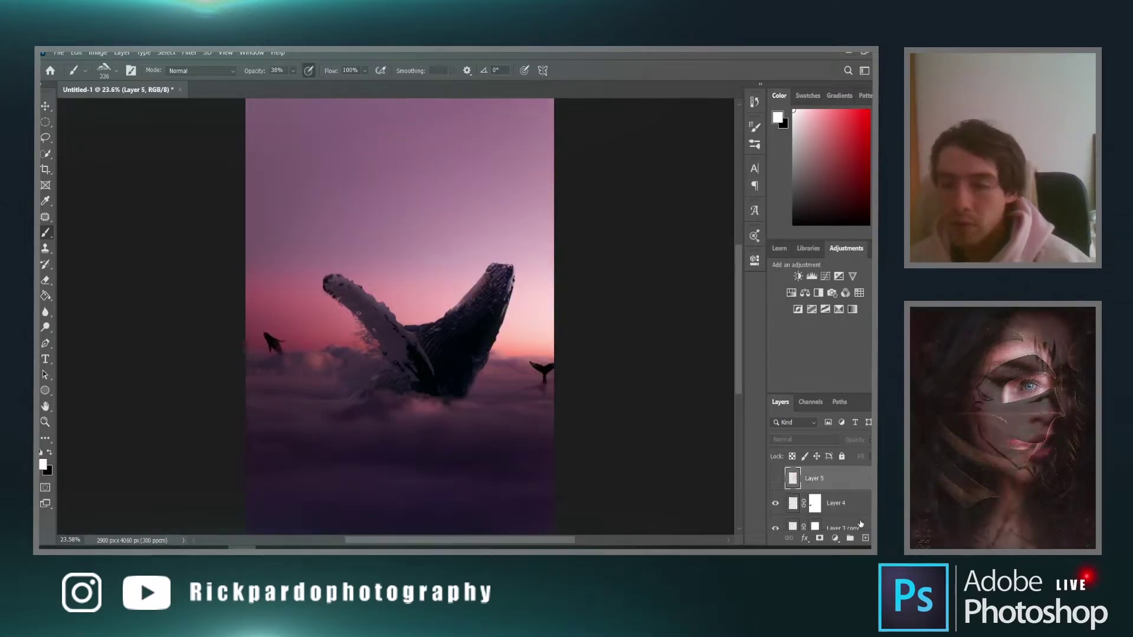
left_click(834, 539)
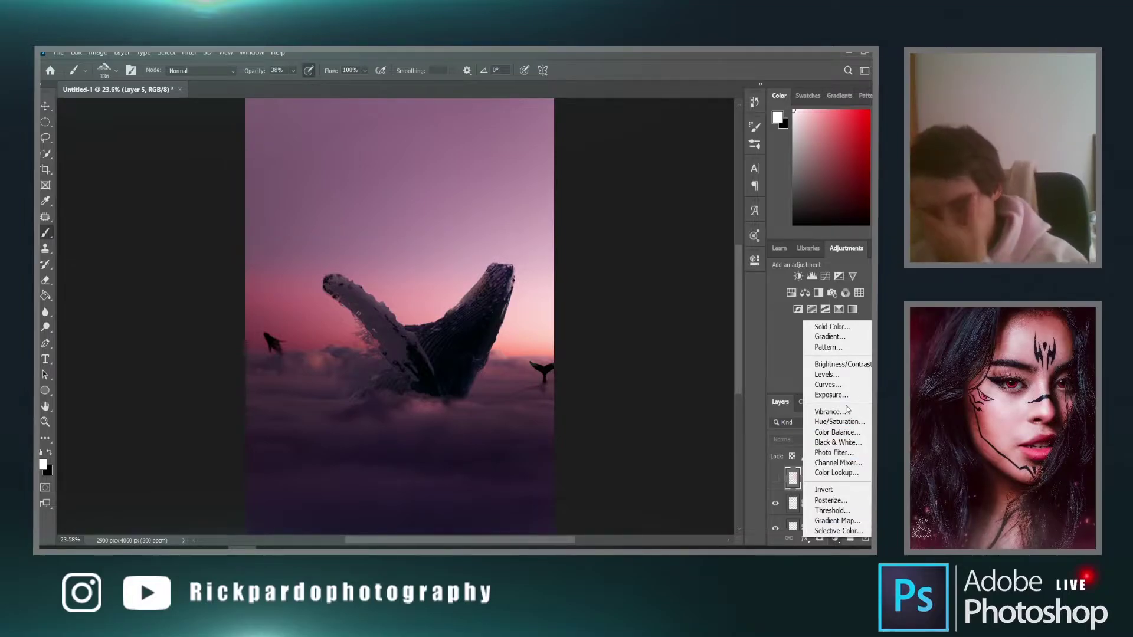
left_click(832, 326)
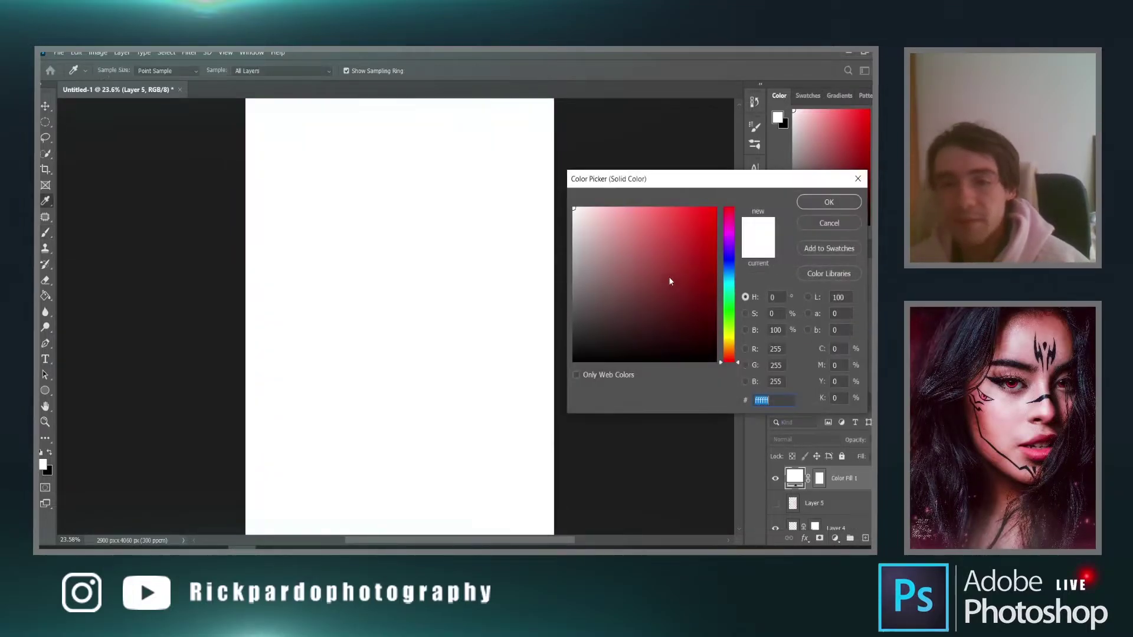
left_click_drag(734, 356, 738, 234)
left_click_drag(622, 218, 609, 207)
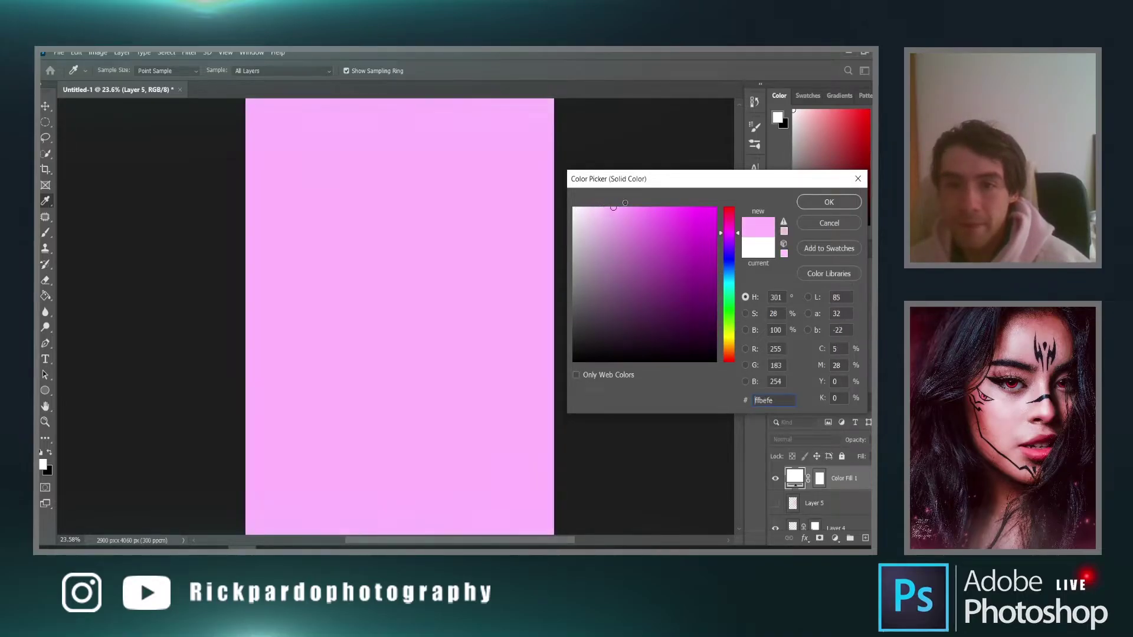
left_click_drag(737, 339, 740, 350)
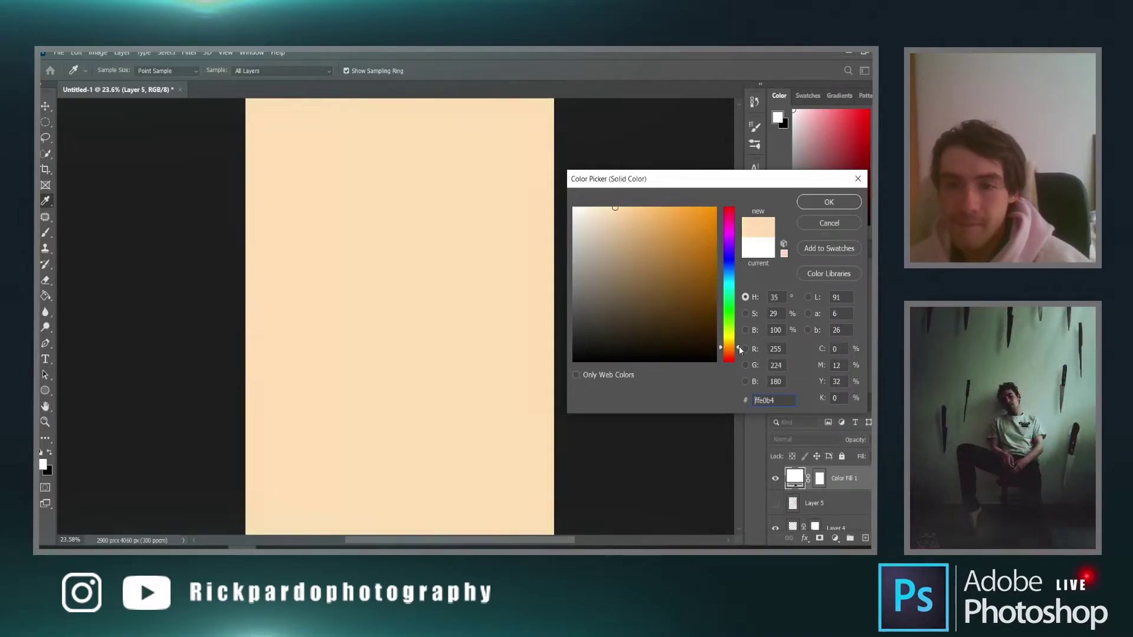
left_click(828, 203)
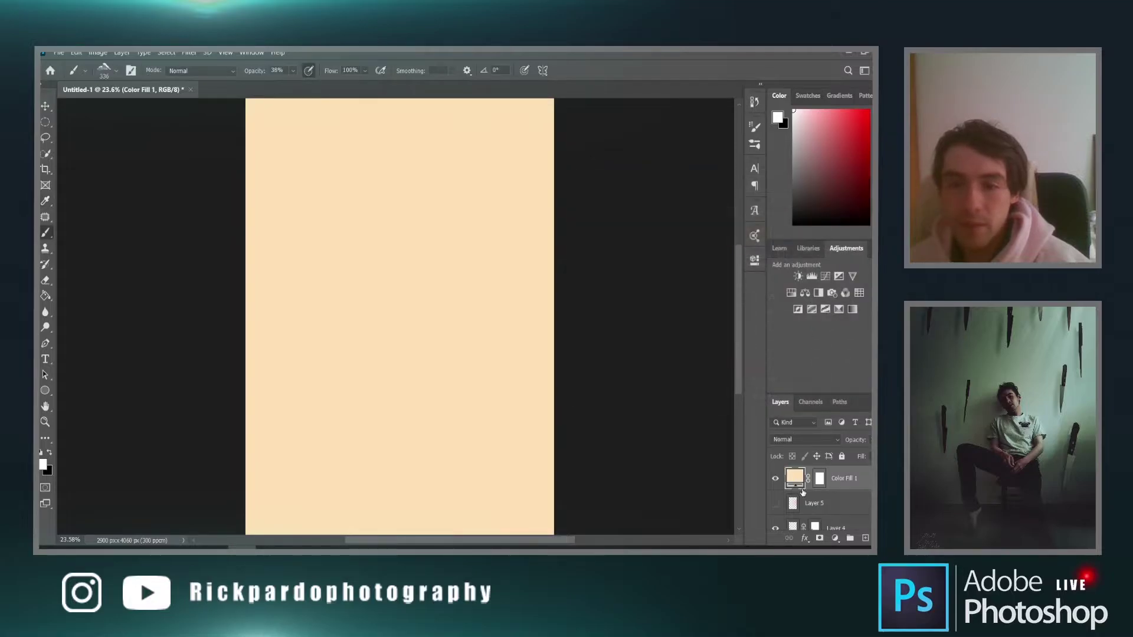
Set the color fill layer's blend mode to Linear Dodge (Add) and invert its mask to black
left_click(806, 440)
left_click(821, 349)
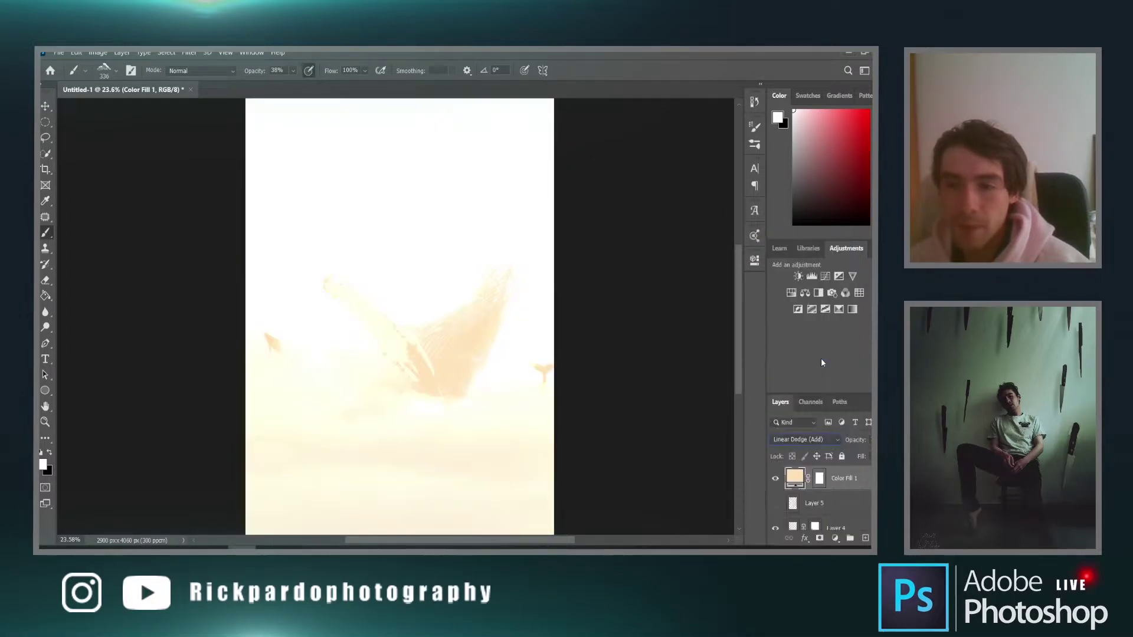
left_click(819, 478)
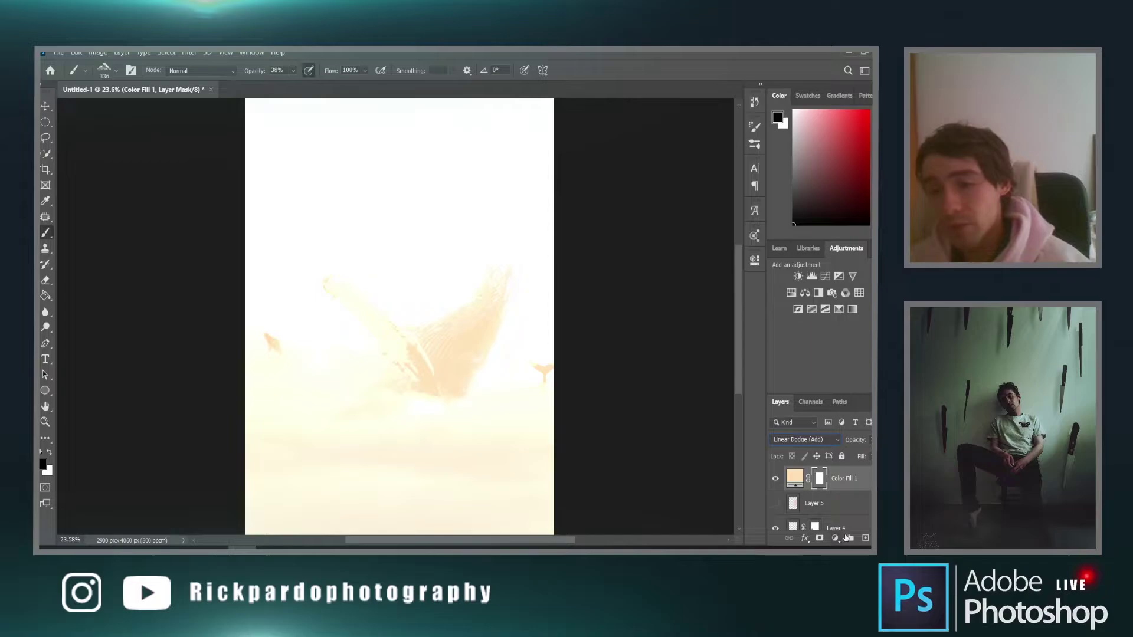
left_click(835, 538)
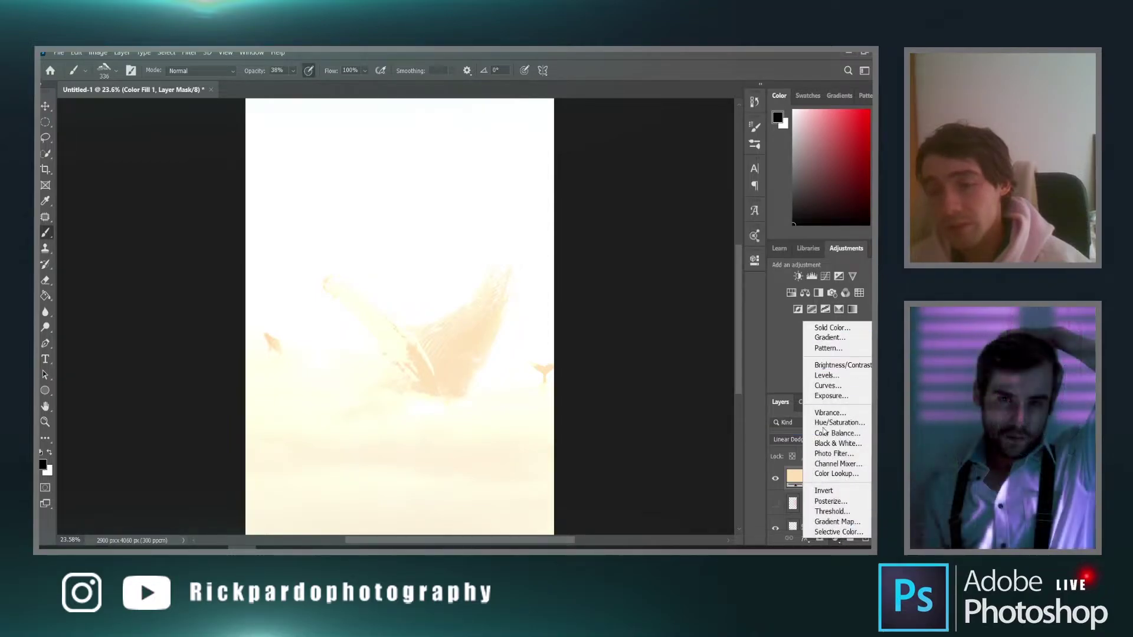
left_click(755, 482)
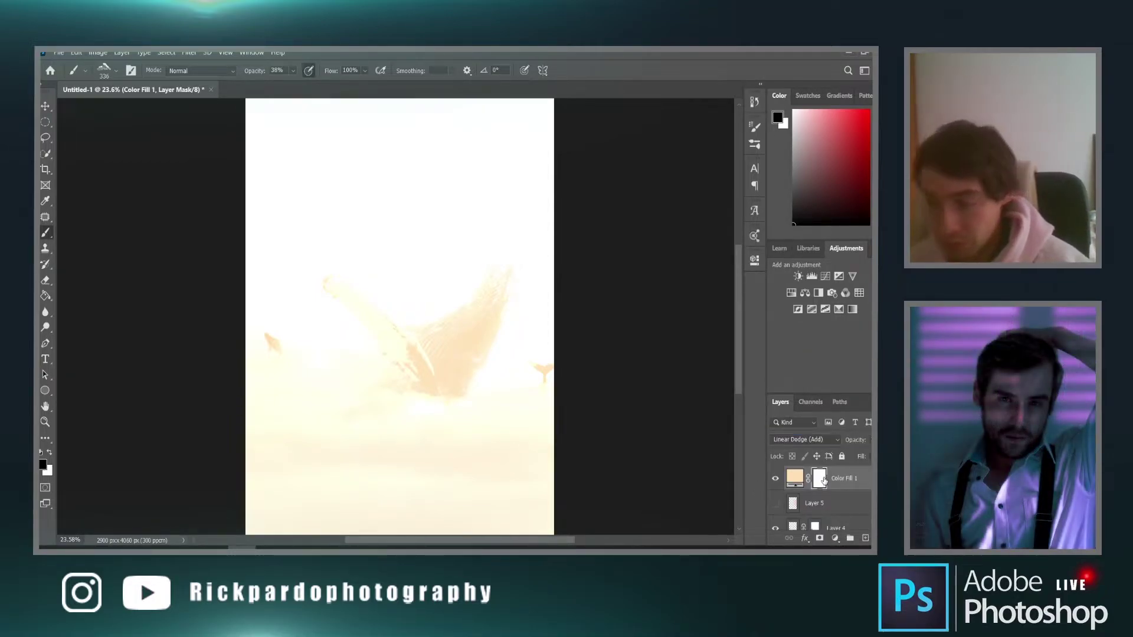
key("ctrl+i")
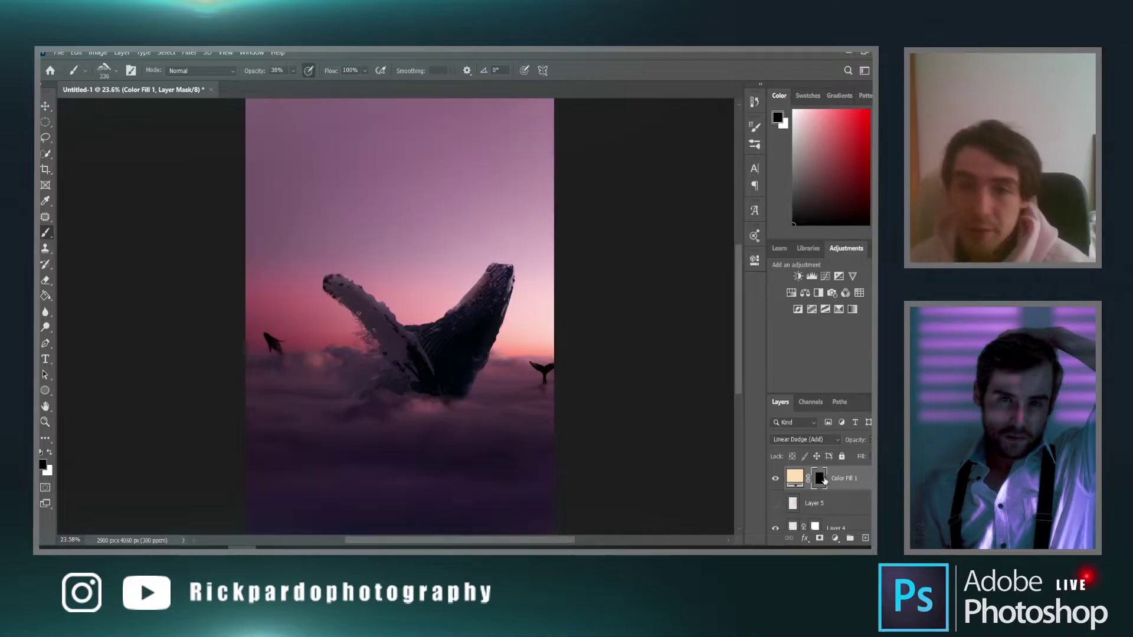
Switch the Brush to a soft round tip with 0% hardness for painting on the Color Fill 1 mask
scroll(487, 277, "up", 3)
right_click(486, 277)
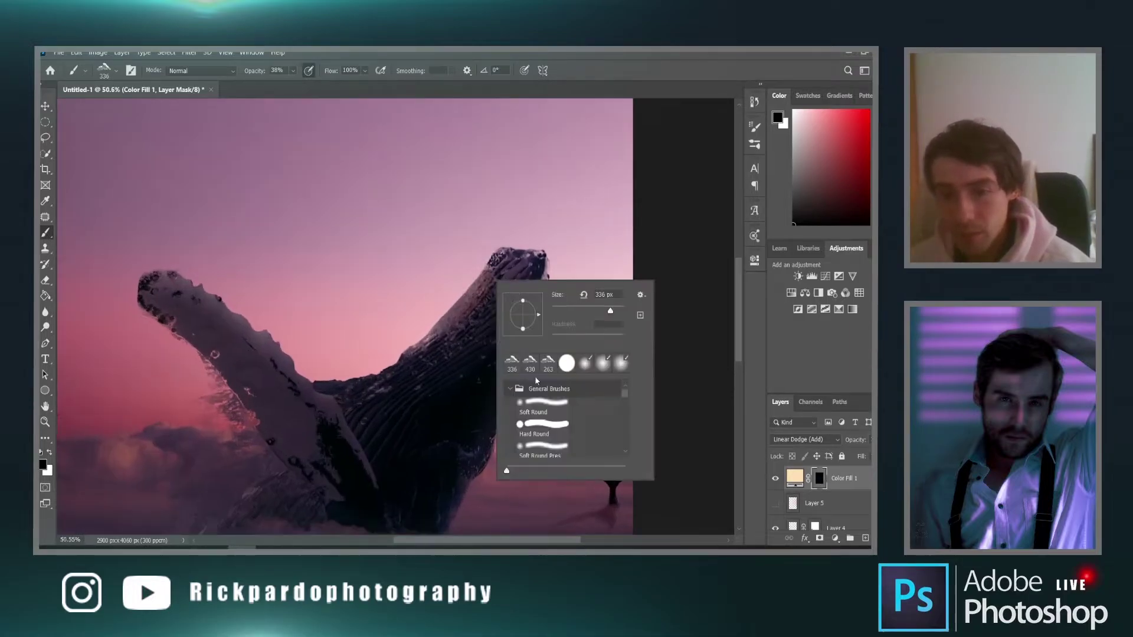
left_click(567, 364)
left_click(587, 365)
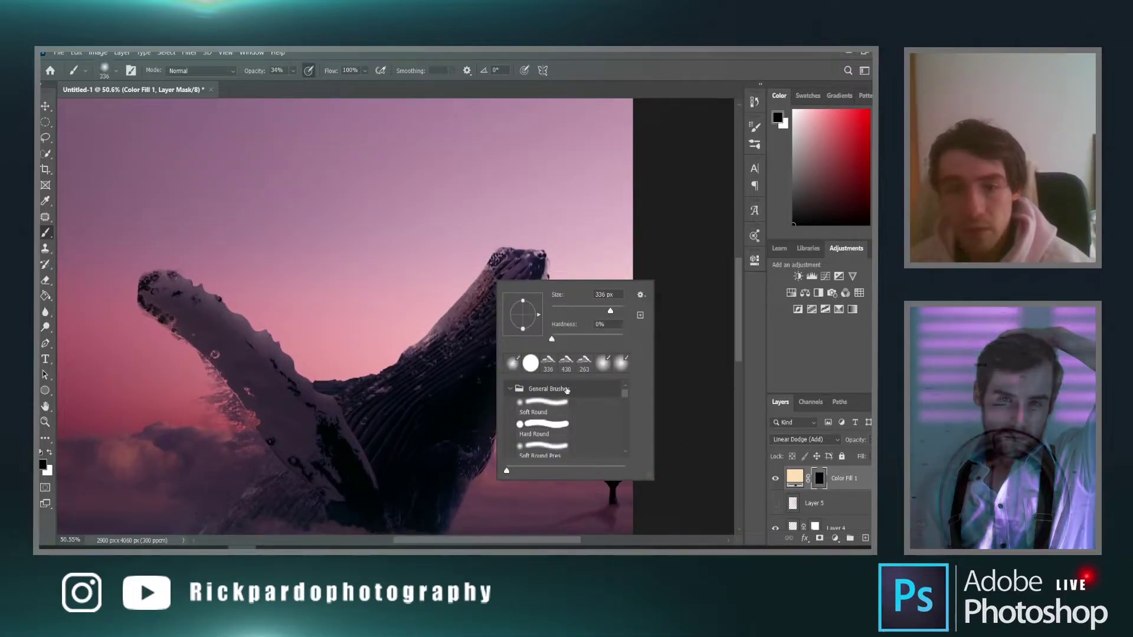
left_click(294, 71)
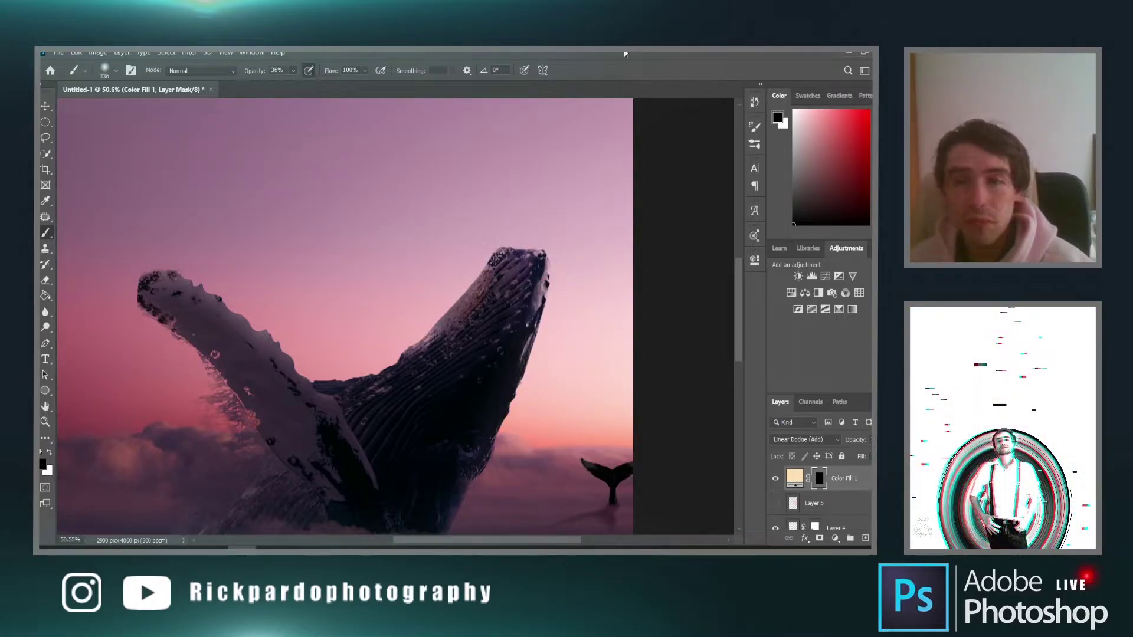
Load the outline of the large whale on Layer 2 as a selection
scroll(716, 409, "down", 4)
scroll(838, 510, "down", 2)
scroll(838, 509, "down", 4)
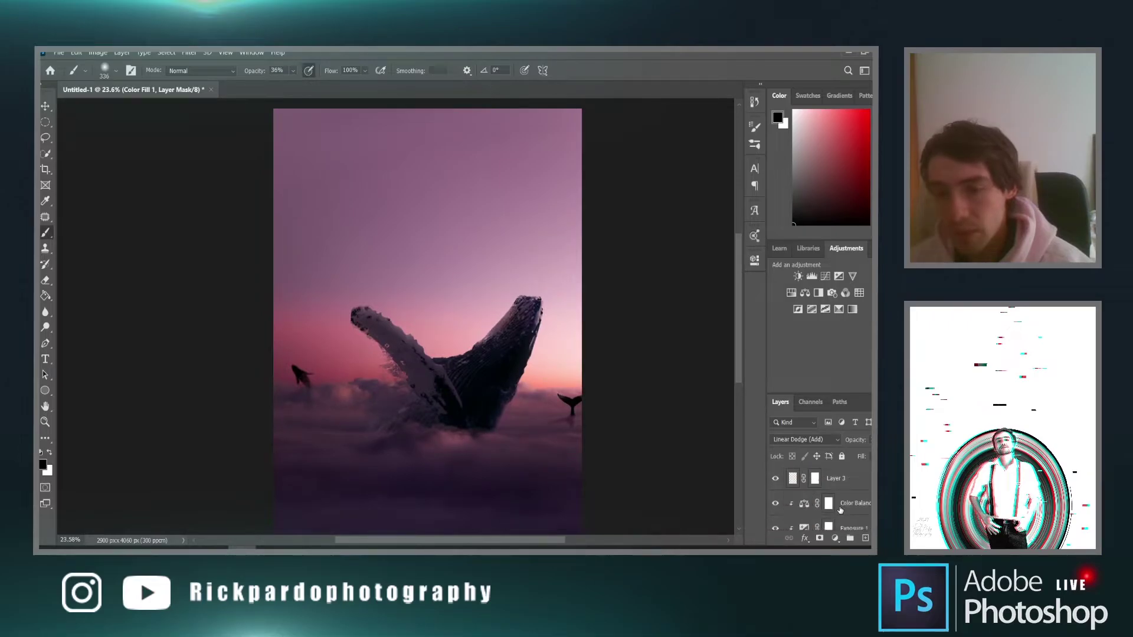
left_click(793, 517, "ctrl")
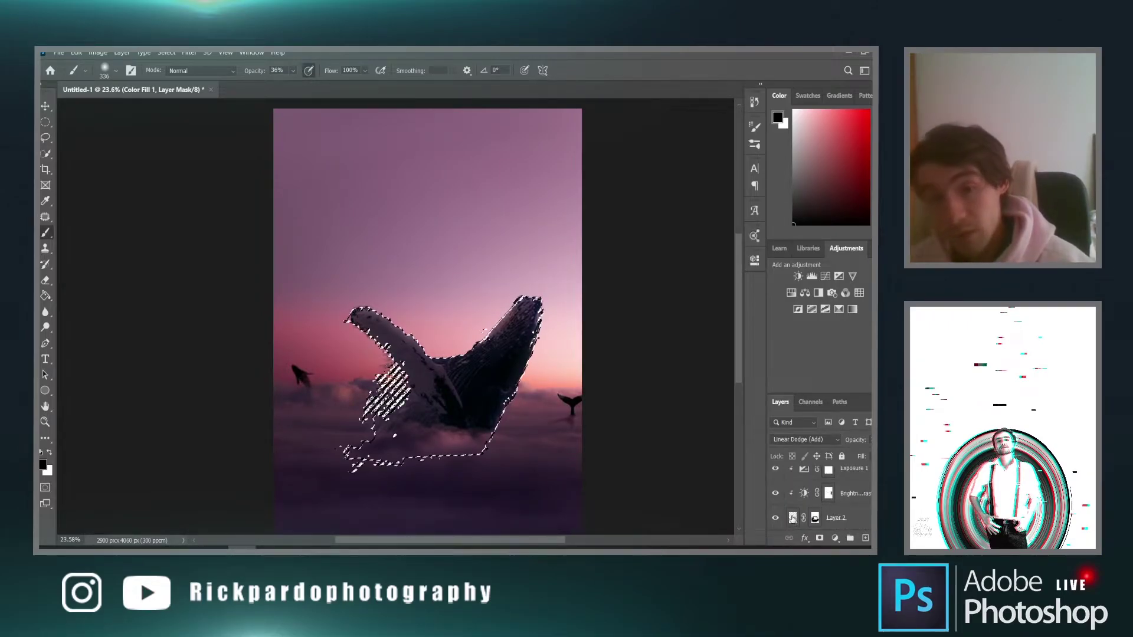
Paint white at 54% opacity on the Color Fill 1 mask along the upper edge and tip of the large whale's head
scroll(649, 354, "up", 8)
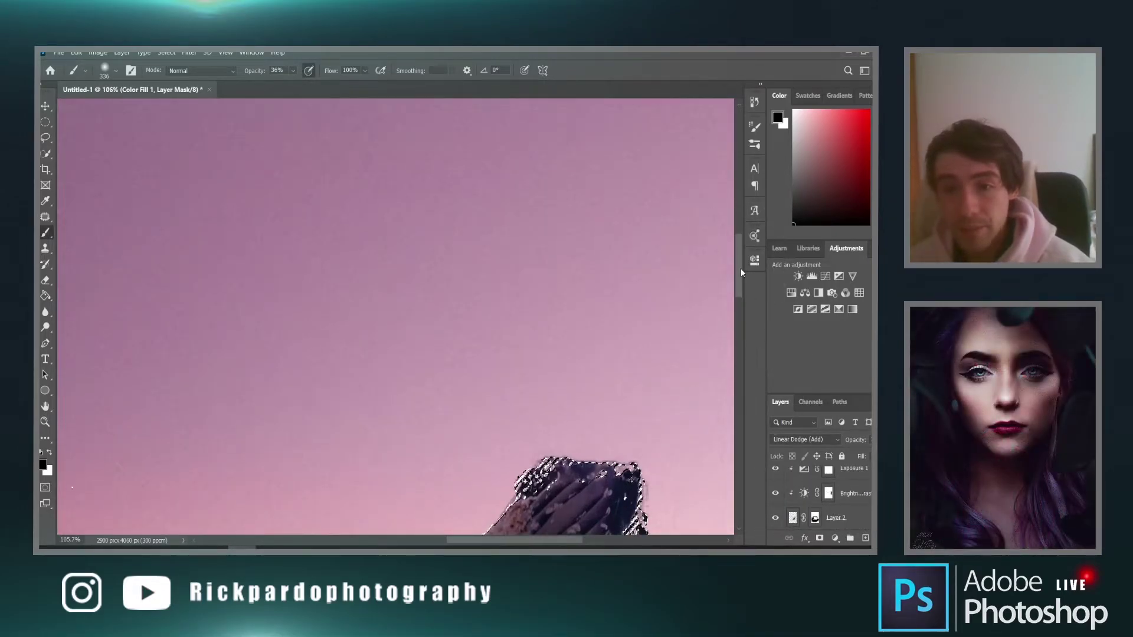
scroll(708, 266, "down", 5)
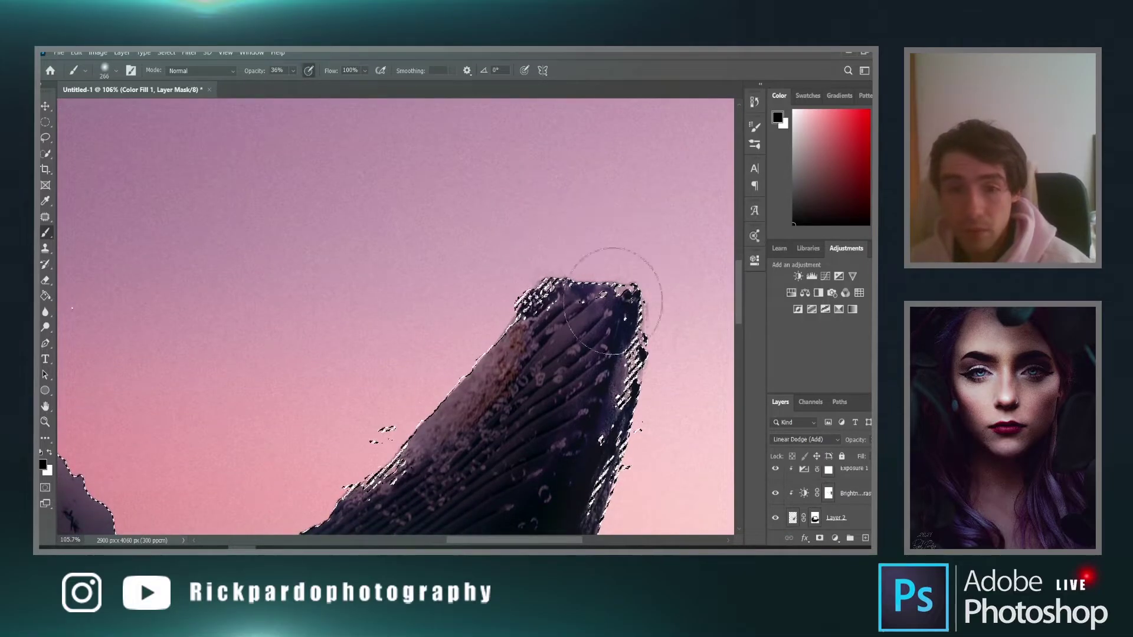
key("x")
scroll(834, 479, "up", 5)
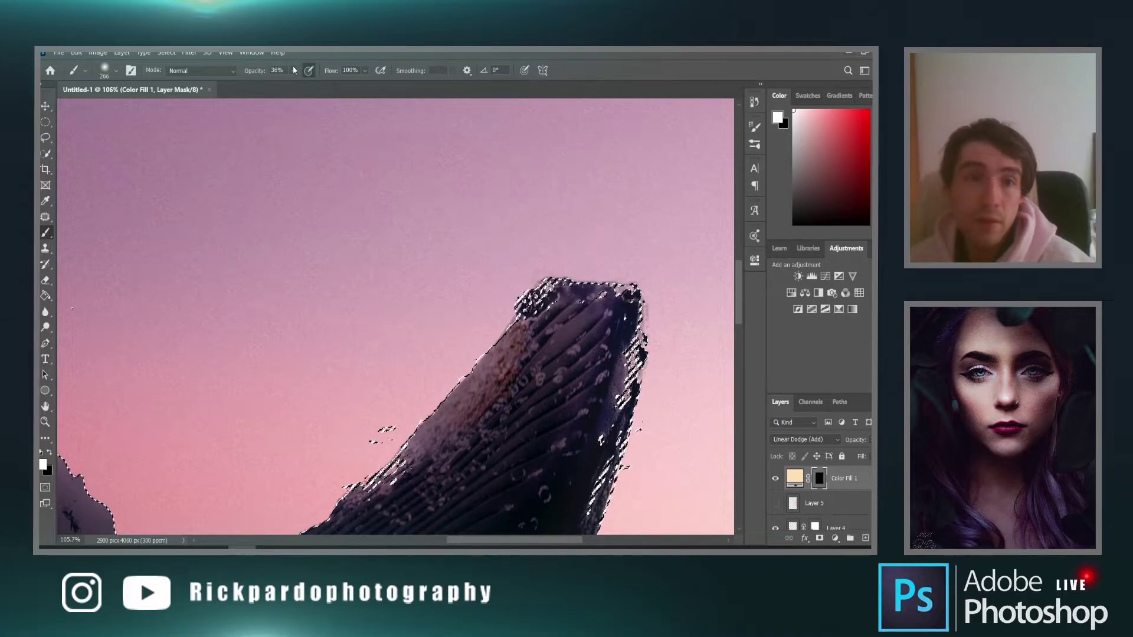
left_click_drag(570, 220, 517, 237)
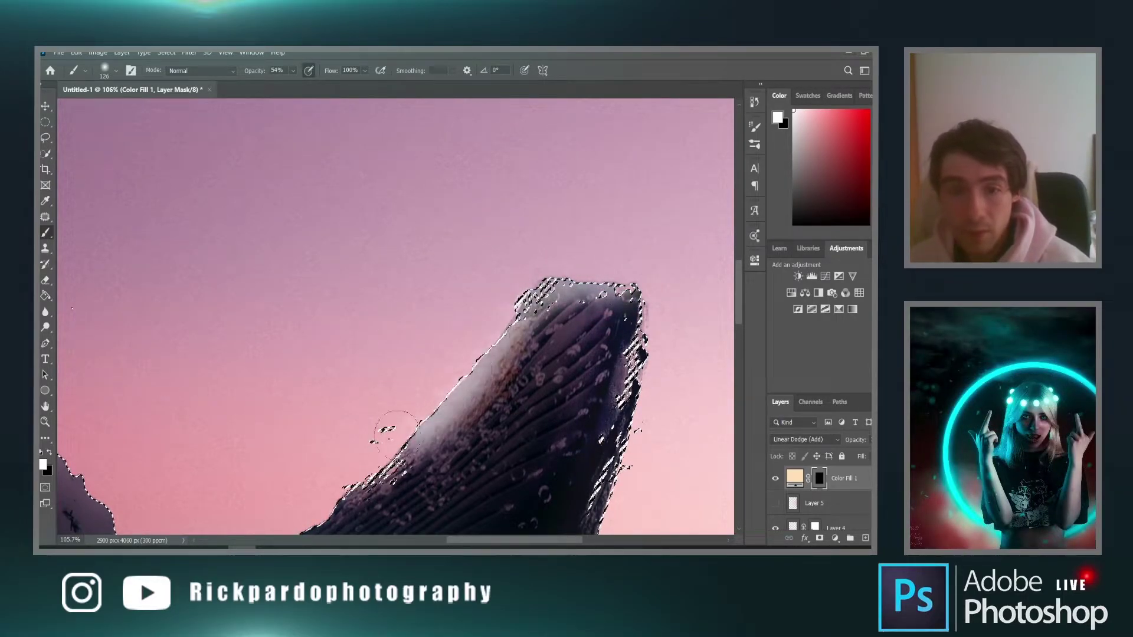
scroll(621, 295, "down", 4)
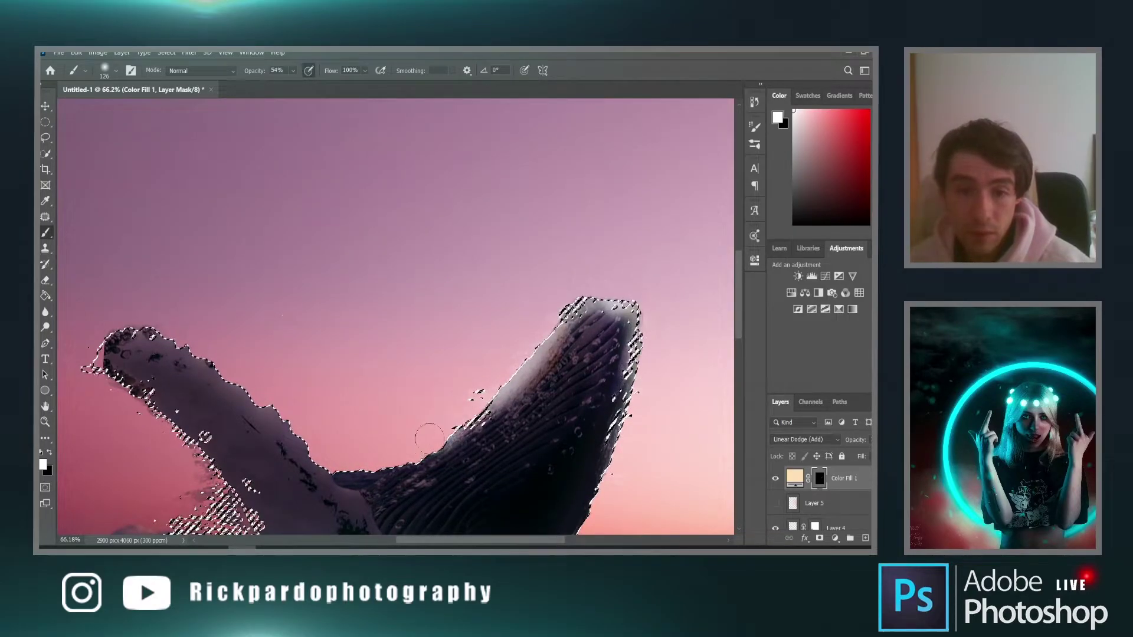
Paint the same light along the upper edge of the whale's raised flipper and clear the selection
mouse_move(375, 457)
left_mouse_down()
mouse_move(324, 451)
mouse_move(281, 412)
left_mouse_up()
mouse_move(231, 361)
left_mouse_down()
mouse_move(165, 326)
mouse_move(123, 324)
mouse_move(95, 360)
left_mouse_up()
scroll(462, 332, "down", 3)
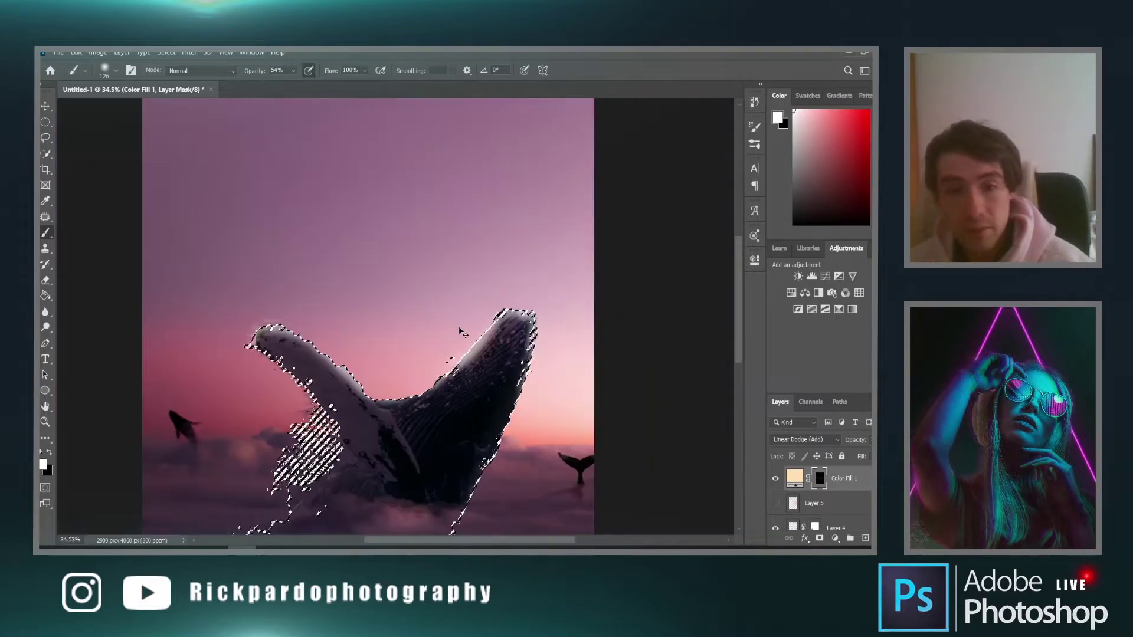
key("ctrl+d")
scroll(462, 332, "down", 2)
scroll(529, 374, "up", 4)
scroll(298, 303, "down", 1)
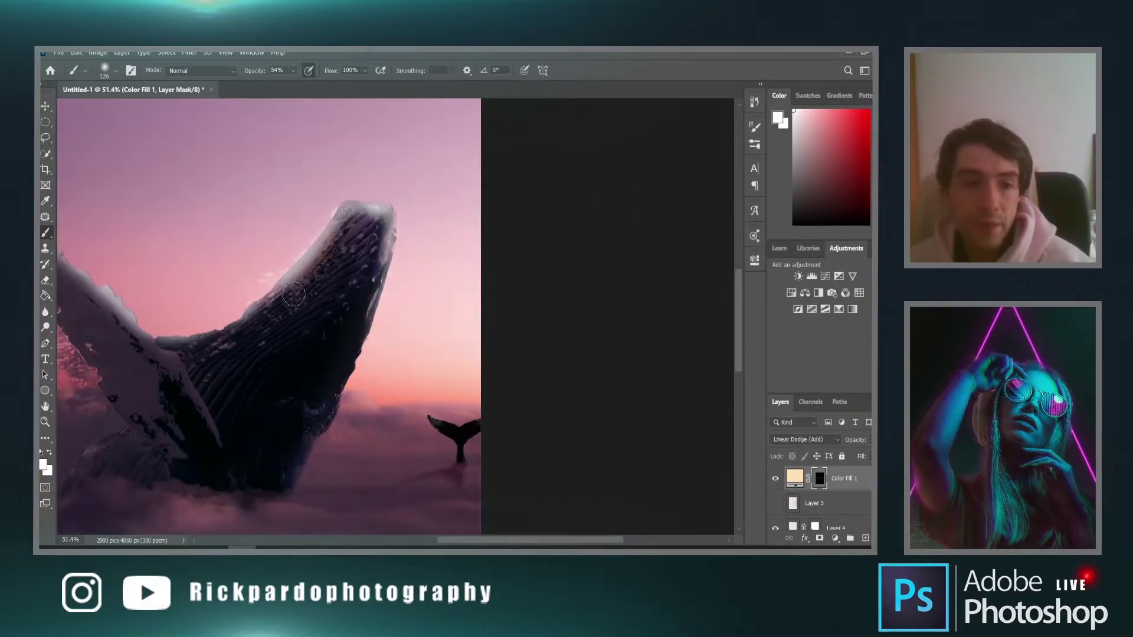
Paint black at 54% opacity on the Color Fill 1 mask to reduce the glow on the head's shaded side and tip
key("x")
scroll(298, 303, "up", 4)
mouse_move(536, 542)
left_mouse_down()
mouse_move(427, 477)
mouse_move(550, 501)
left_mouse_up()
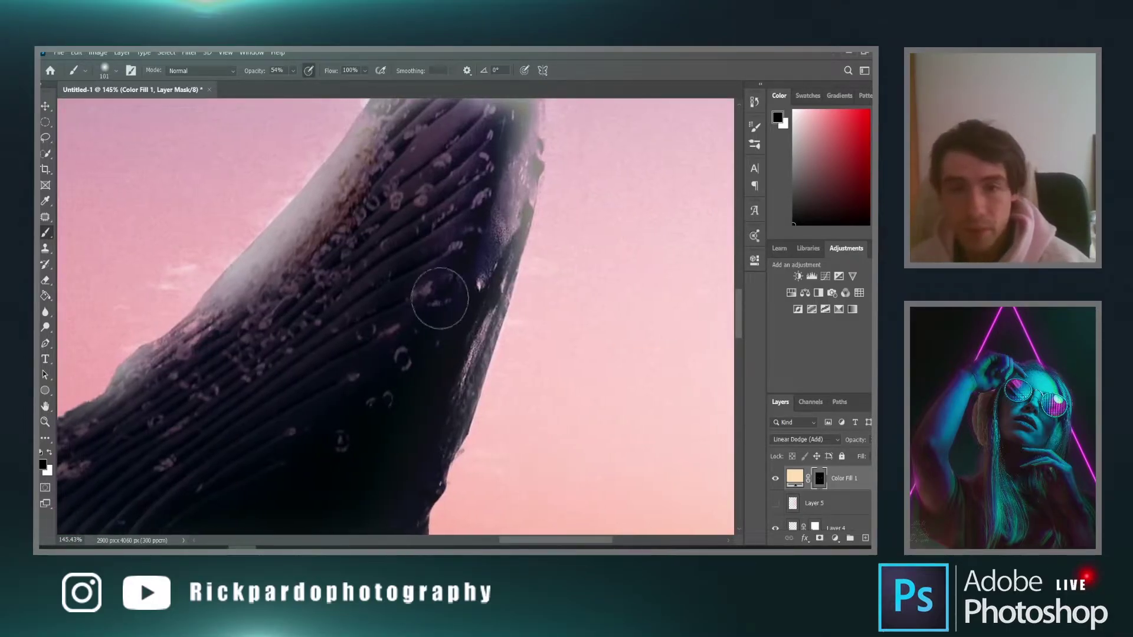
scroll(445, 305, "up", 2)
scroll(541, 341, "up", 2)
mouse_move(541, 341)
left_mouse_down()
mouse_move(523, 337)
mouse_move(544, 380)
left_mouse_up()
scroll(549, 389, "down", 5)
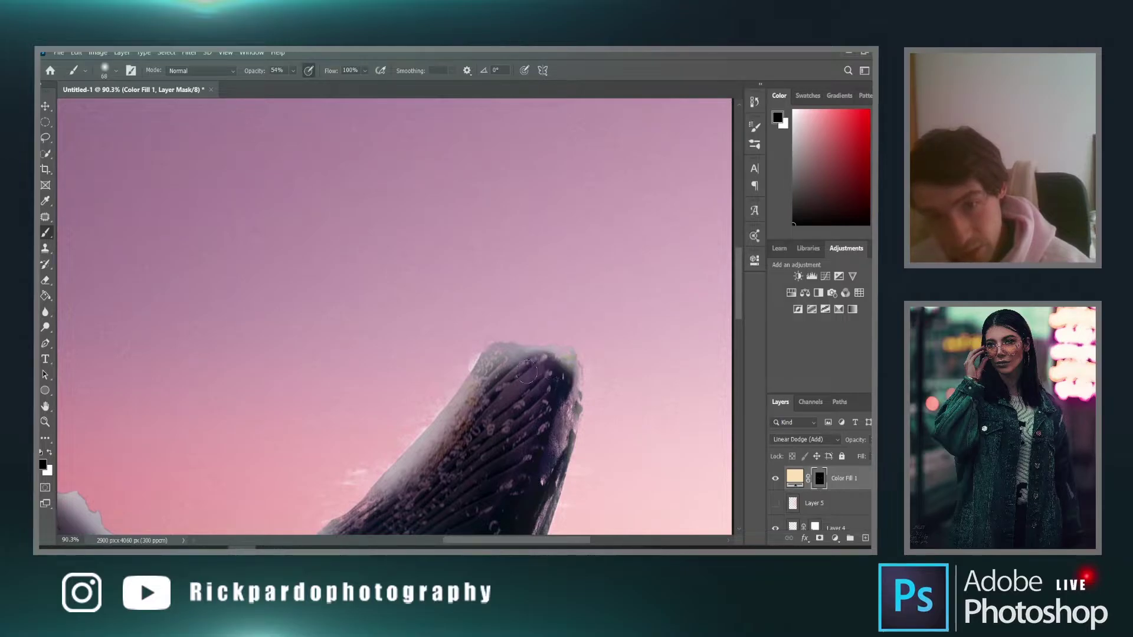
Soften the glow along the head's sunlit upper edge with a 121 px soft black brush
left_click_drag(487, 396, 520, 392)
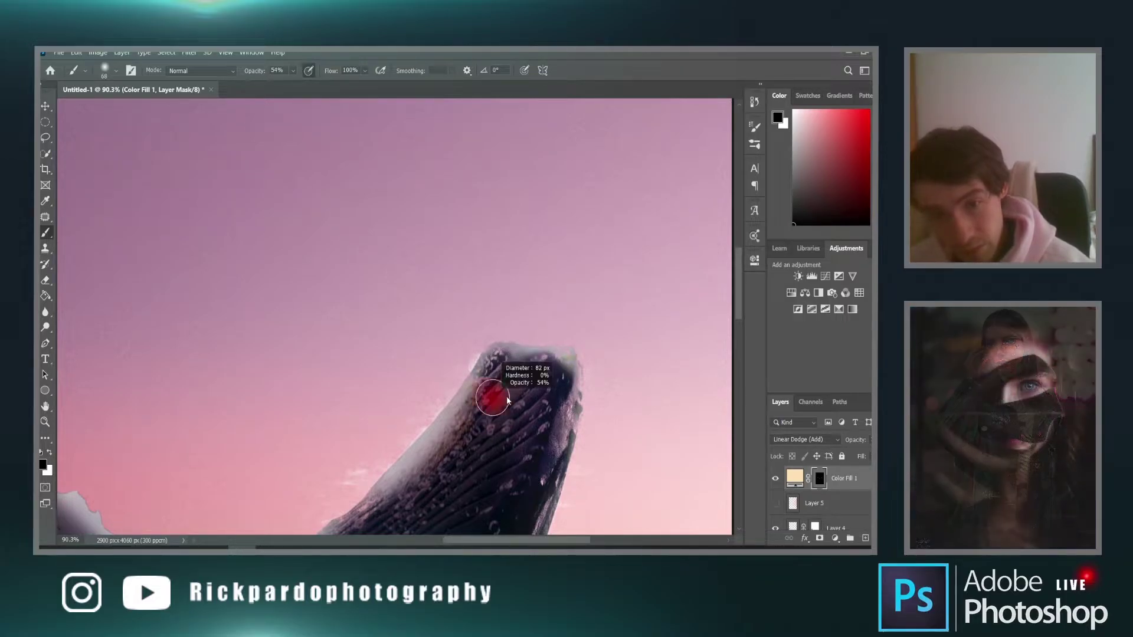
mouse_move(393, 500)
left_mouse_down()
mouse_move(424, 491)
mouse_move(406, 496)
mouse_move(479, 399)
left_mouse_up()
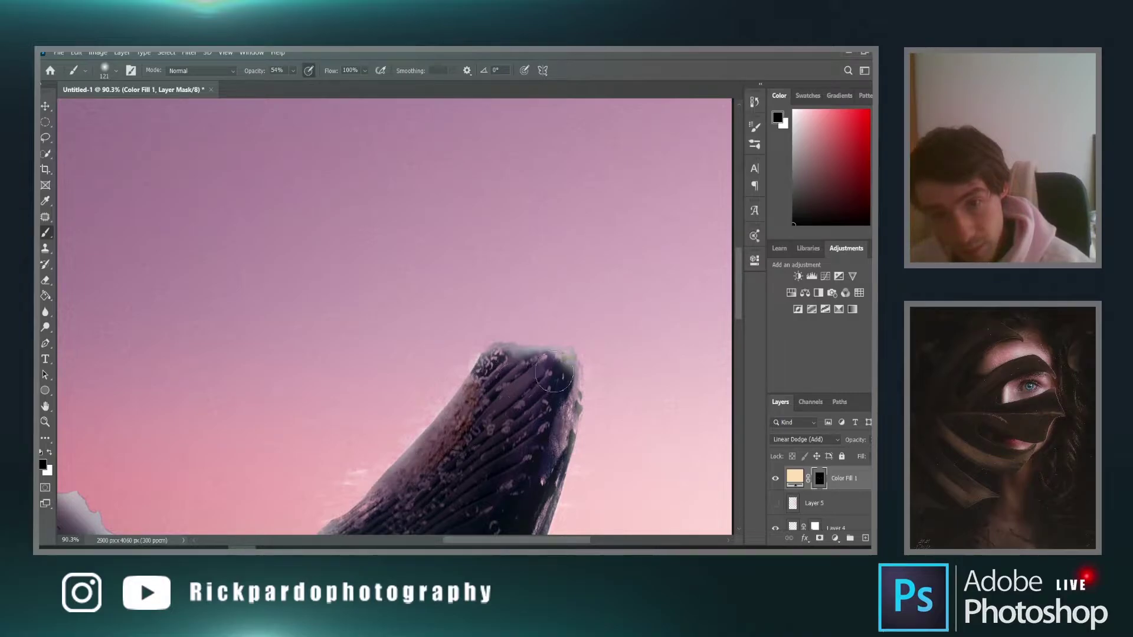
scroll(548, 376, "down", 4)
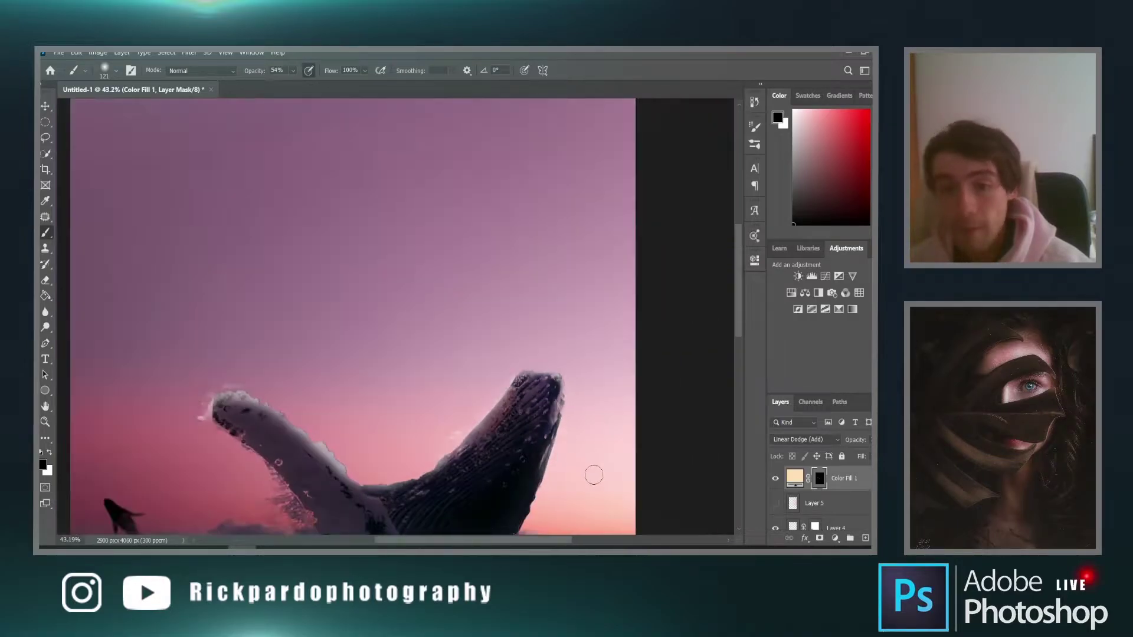
Tone down the light where the whale's body meets the flipper and along the flipper's inner edge, using a smaller black brush
scroll(589, 474, "up", 4)
left_click_drag(467, 389, 455, 387)
scroll(455, 387, "up", 5)
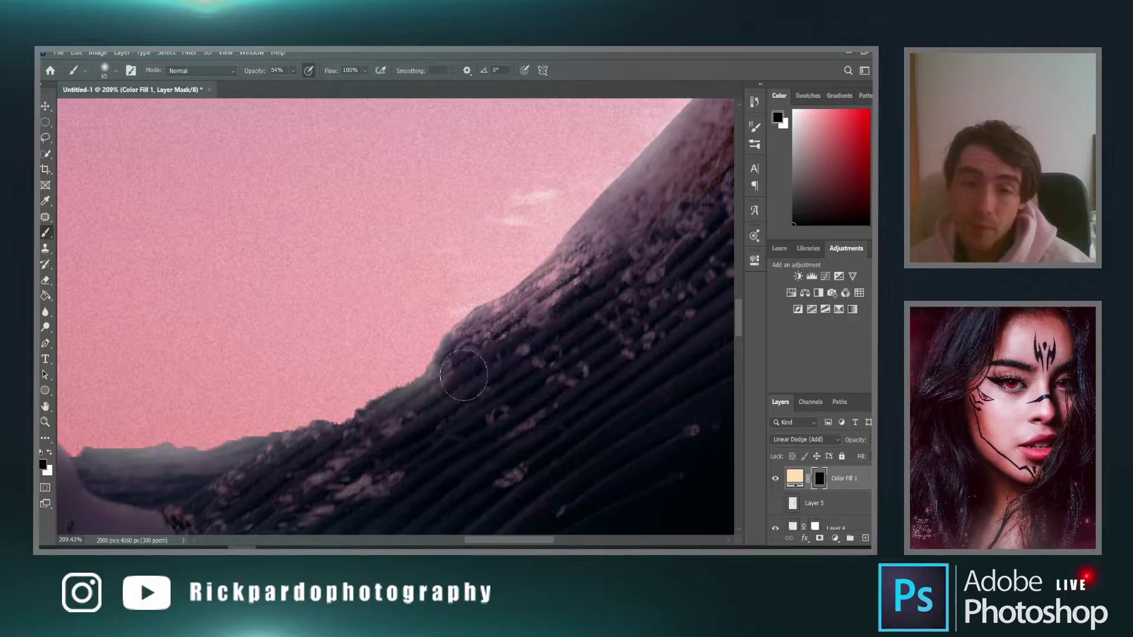
scroll(312, 463, "down", 3)
left_click_drag(317, 411, 427, 483)
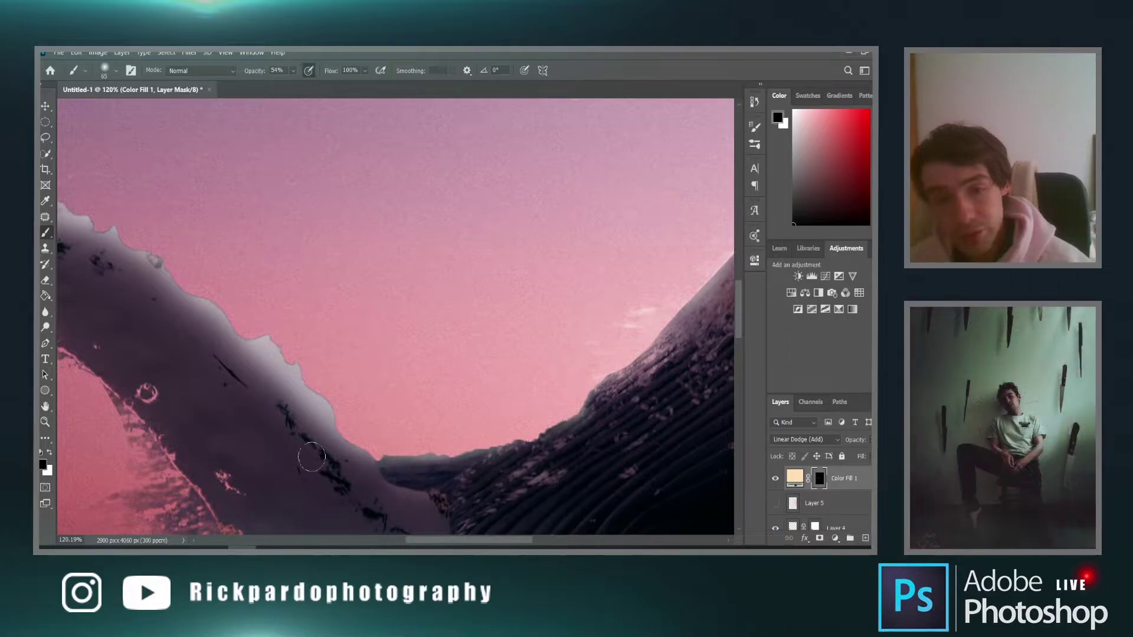
mouse_move(318, 446)
left_mouse_down()
mouse_move(322, 421)
mouse_move(324, 445)
left_mouse_up()
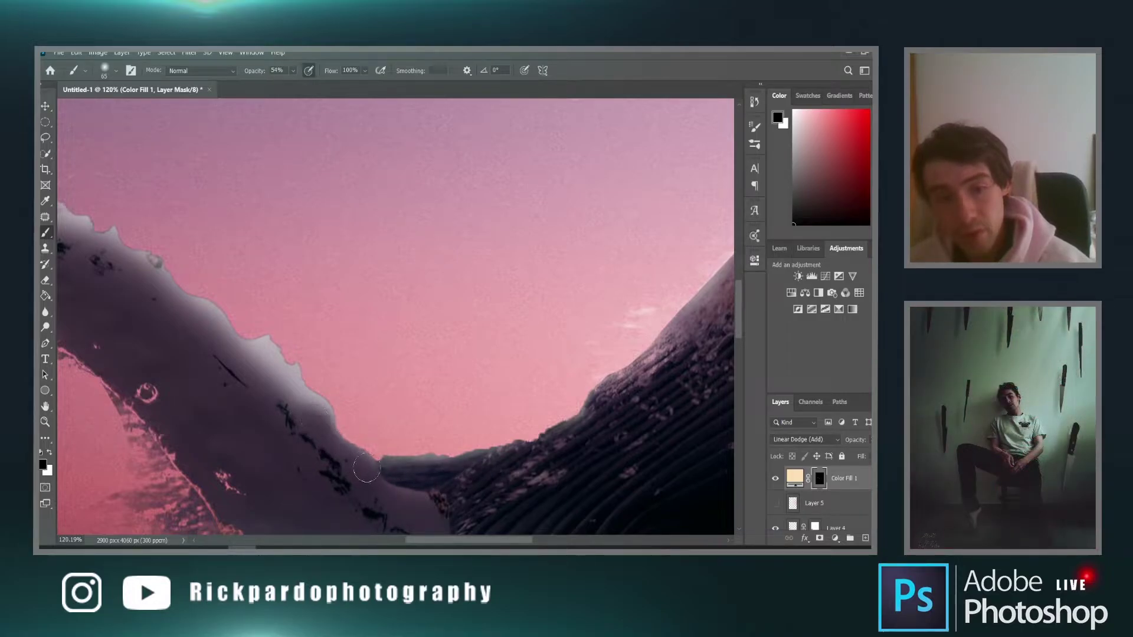
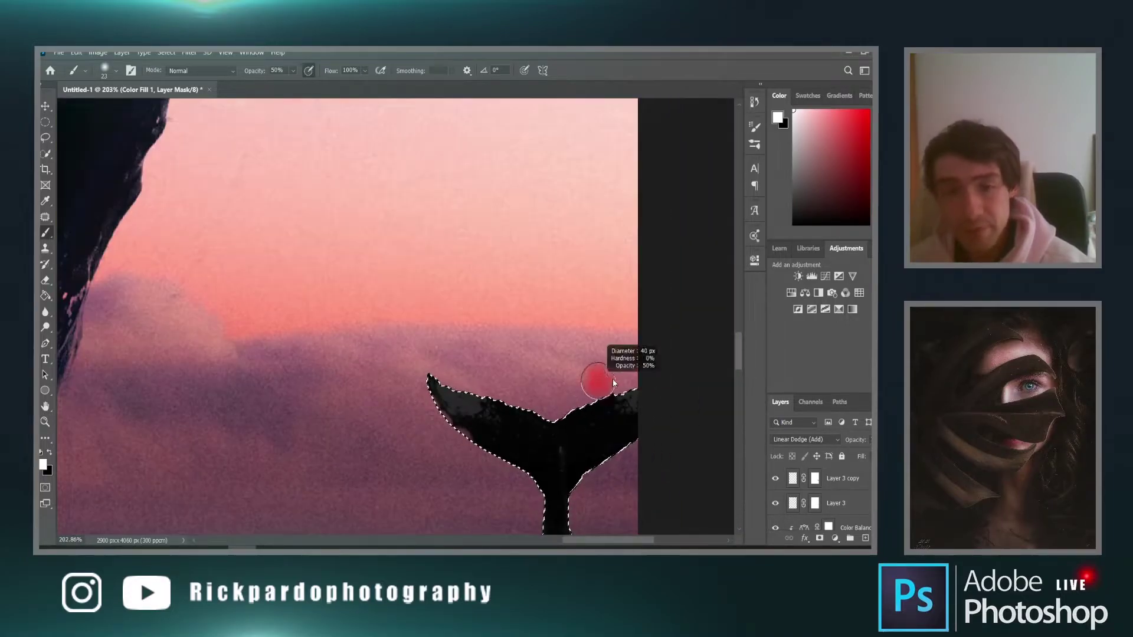
Paint a 50% opacity highlight along the small whale tail's upper edge, and trim it back with black on the left fluke
mouse_move(605, 390)
left_mouse_down()
mouse_move(524, 404)
mouse_move(498, 394)
left_mouse_up()
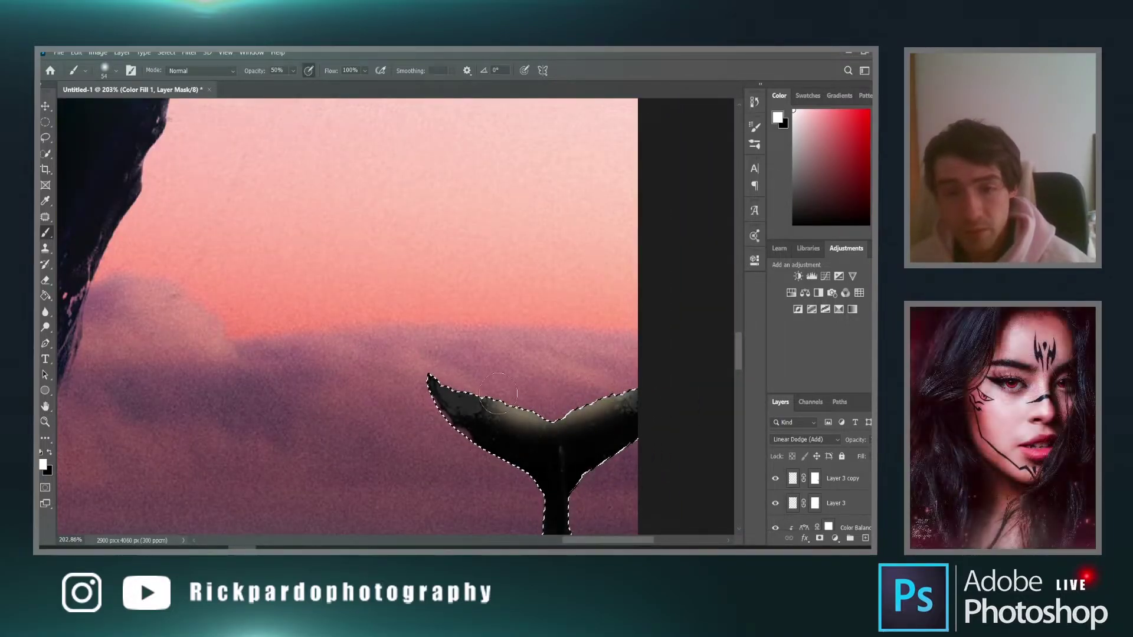
key("x")
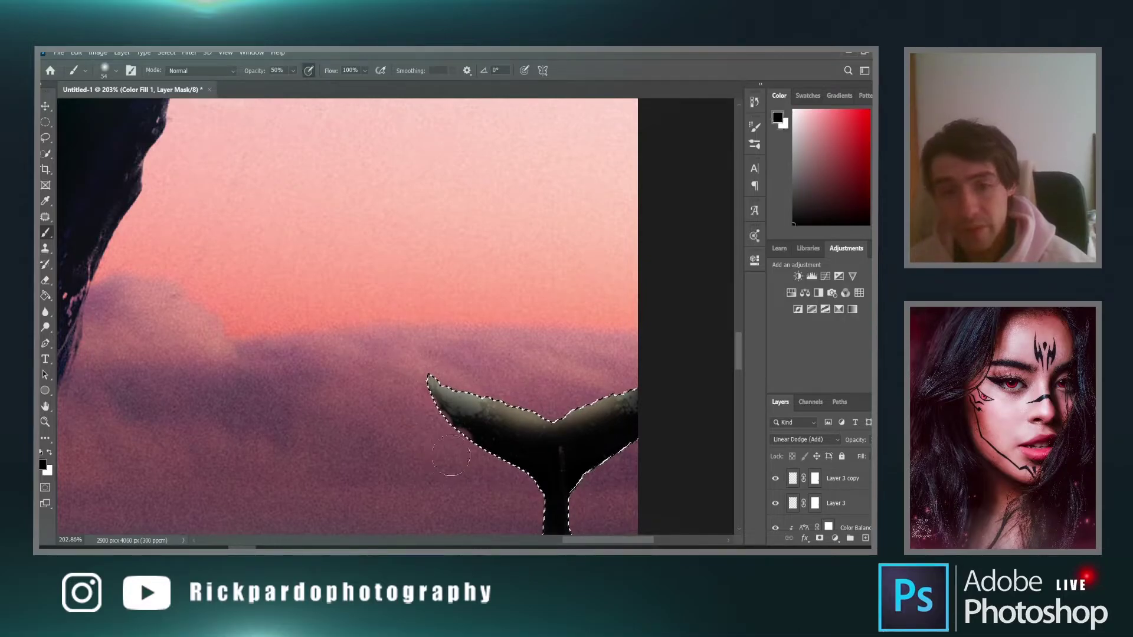
scroll(463, 430, "up", 5)
left_click_drag(442, 425, 405, 416)
mouse_move(383, 363)
left_mouse_down()
mouse_move(426, 382)
mouse_move(518, 462)
mouse_move(396, 362)
mouse_move(432, 366)
left_mouse_up()
left_click_drag(463, 403, 430, 406)
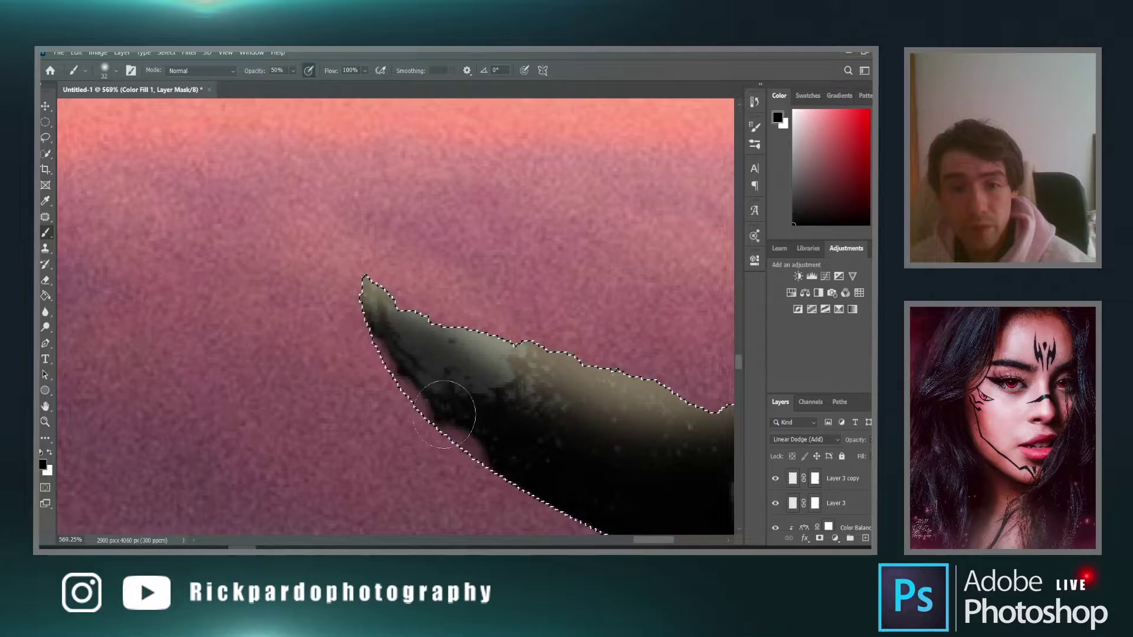
mouse_move(564, 452)
left_mouse_down()
mouse_move(554, 430)
mouse_move(434, 344)
mouse_move(590, 452)
mouse_move(566, 405)
mouse_move(637, 413)
left_mouse_up()
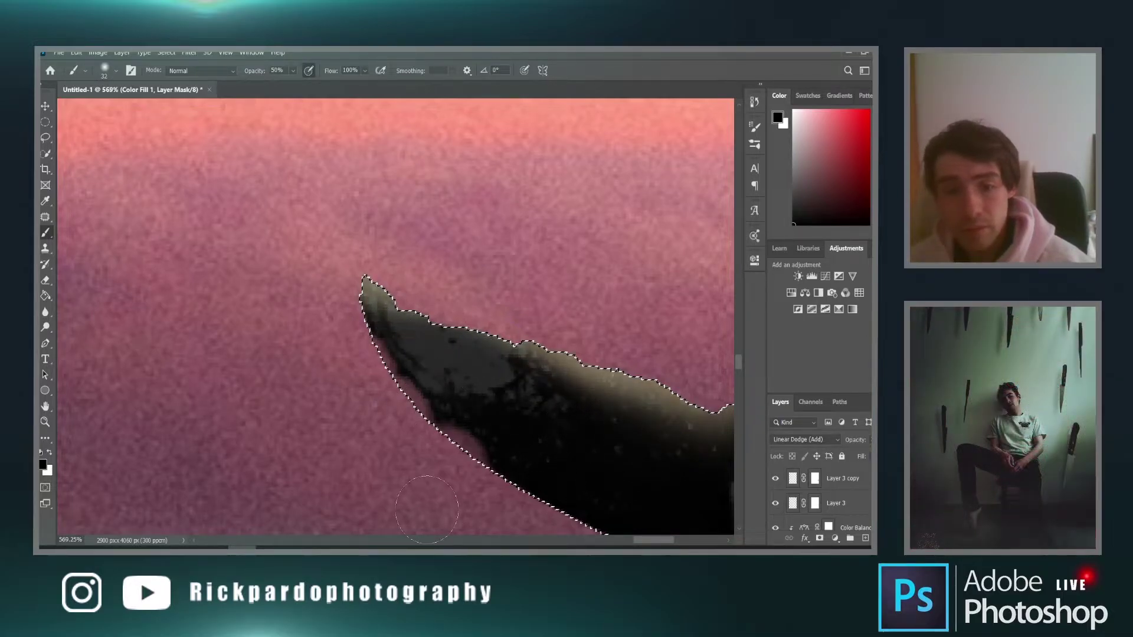
Reduce the highlight on the tail's right fluke and centre with black, and clear the selection
scroll(395, 317, "right", 5)
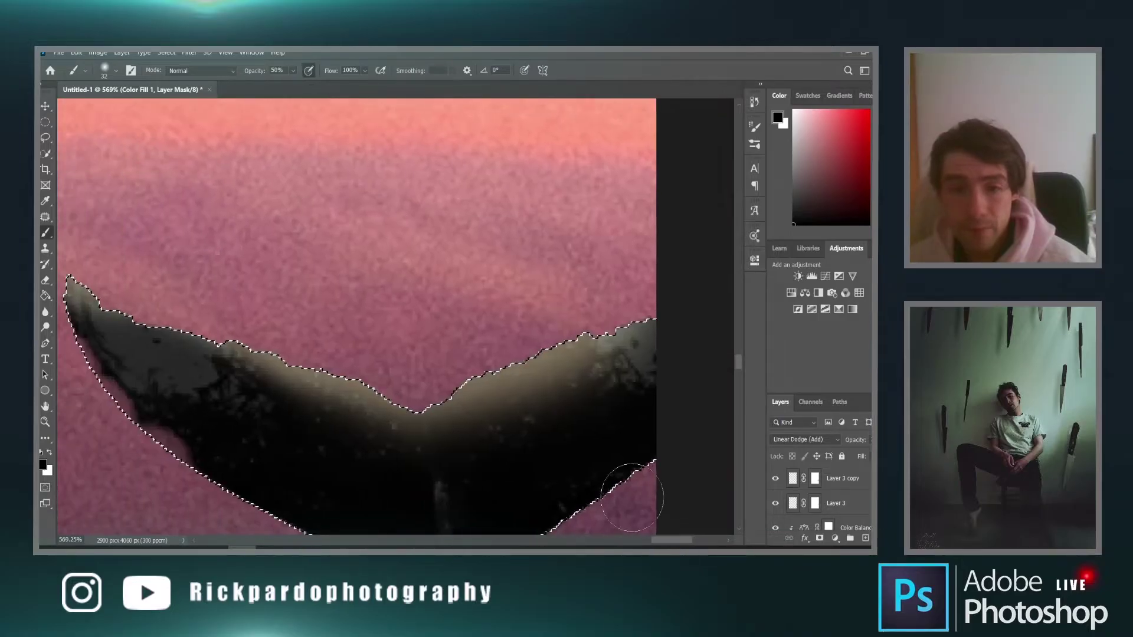
mouse_move(663, 379)
left_mouse_down()
mouse_move(561, 407)
mouse_move(605, 382)
mouse_move(581, 405)
mouse_move(470, 442)
mouse_move(648, 376)
mouse_move(505, 406)
mouse_move(616, 389)
mouse_move(491, 492)
mouse_move(324, 436)
mouse_move(392, 447)
mouse_move(355, 441)
mouse_move(343, 417)
mouse_move(350, 430)
mouse_move(305, 438)
mouse_move(259, 387)
mouse_move(245, 399)
mouse_move(323, 417)
mouse_move(405, 476)
mouse_move(497, 442)
mouse_move(452, 447)
mouse_move(497, 416)
left_mouse_up()
scroll(578, 407, "down", 8)
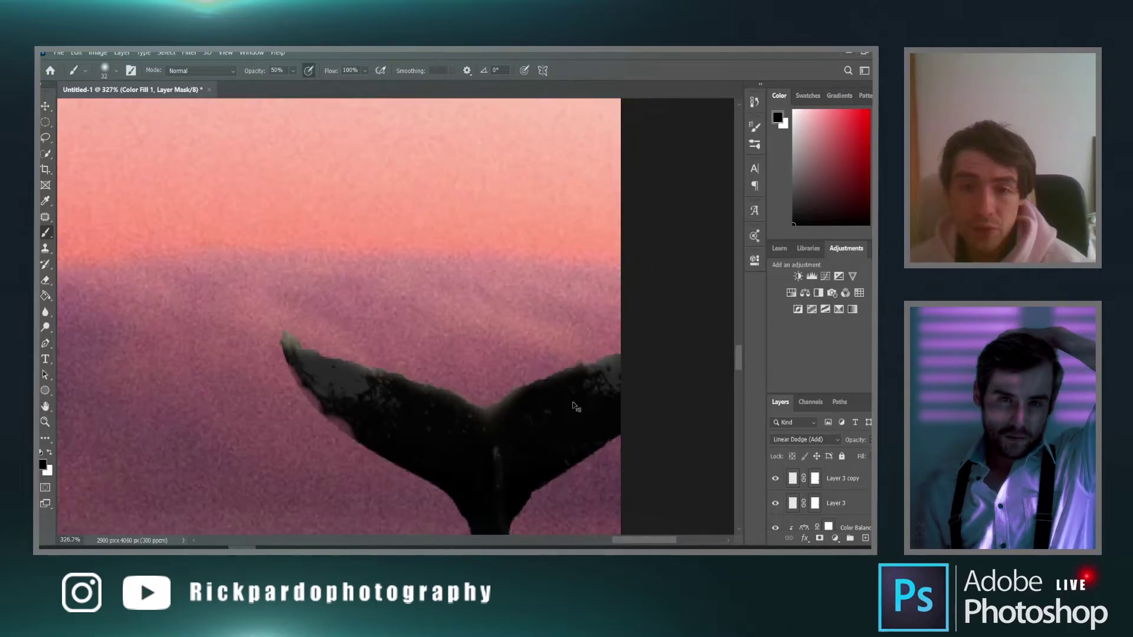
Compare the whales' edge lighting with the Color Fill 1 layer hidden and shown, and examine the whole composition
scroll(588, 442, "down", 4)
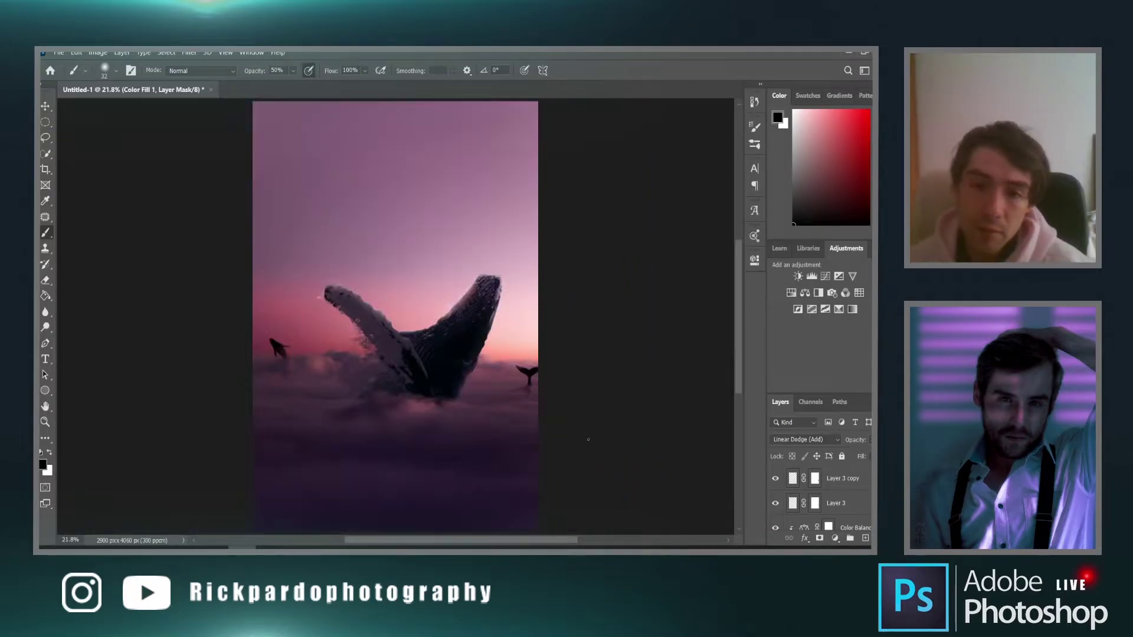
scroll(588, 440, "up", 2)
scroll(551, 379, "up", 2)
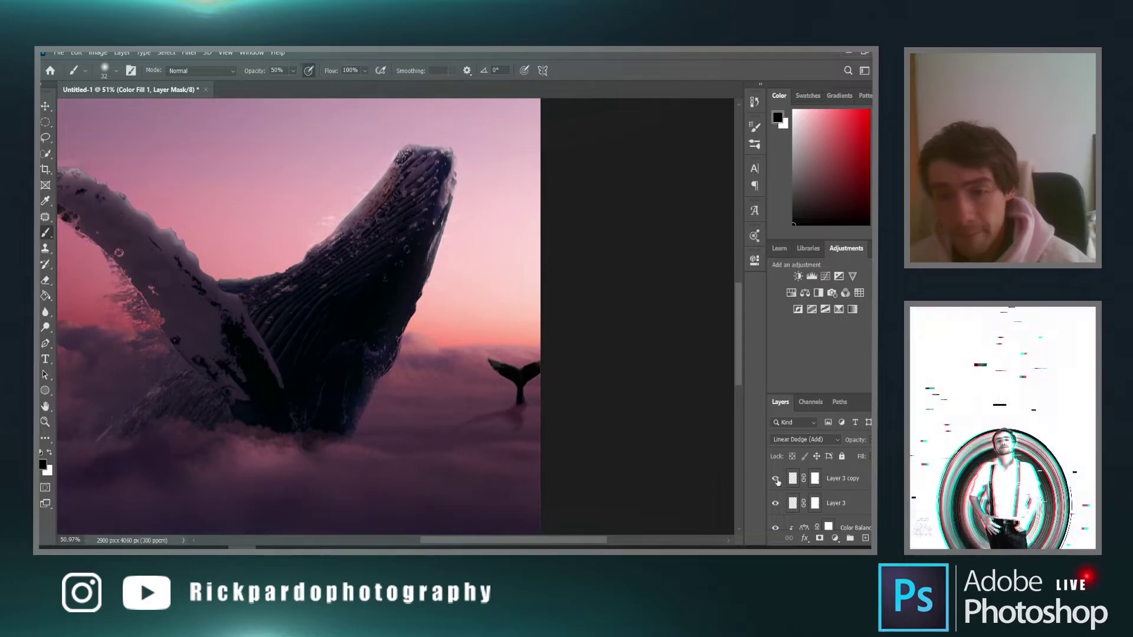
scroll(821, 497, "up", 3)
left_click(775, 480)
left_click(775, 480)
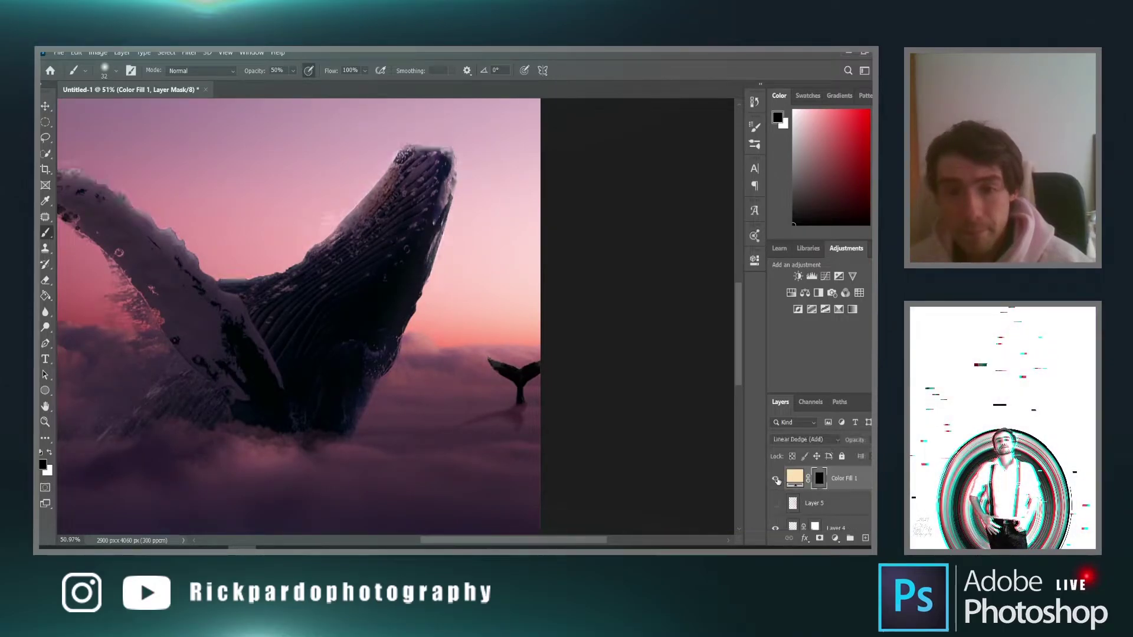
key("ctrl+0")
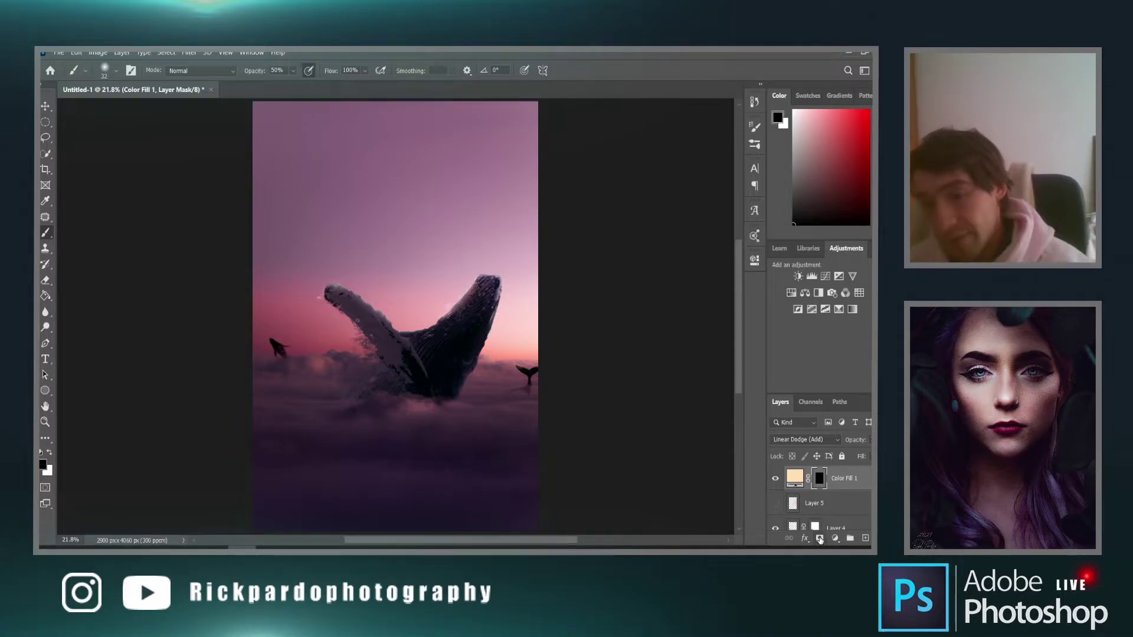
Turn on Layer 5's warm haze over the whale and sky, comparing the scene without and with it
left_click(776, 503)
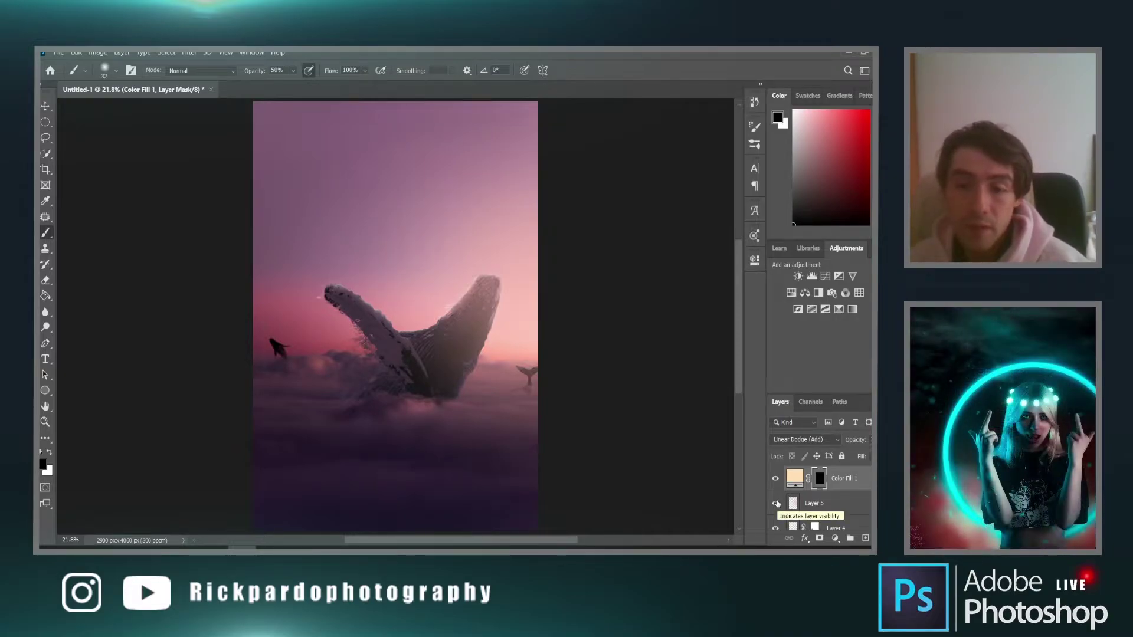
left_click(776, 504)
left_click(776, 503)
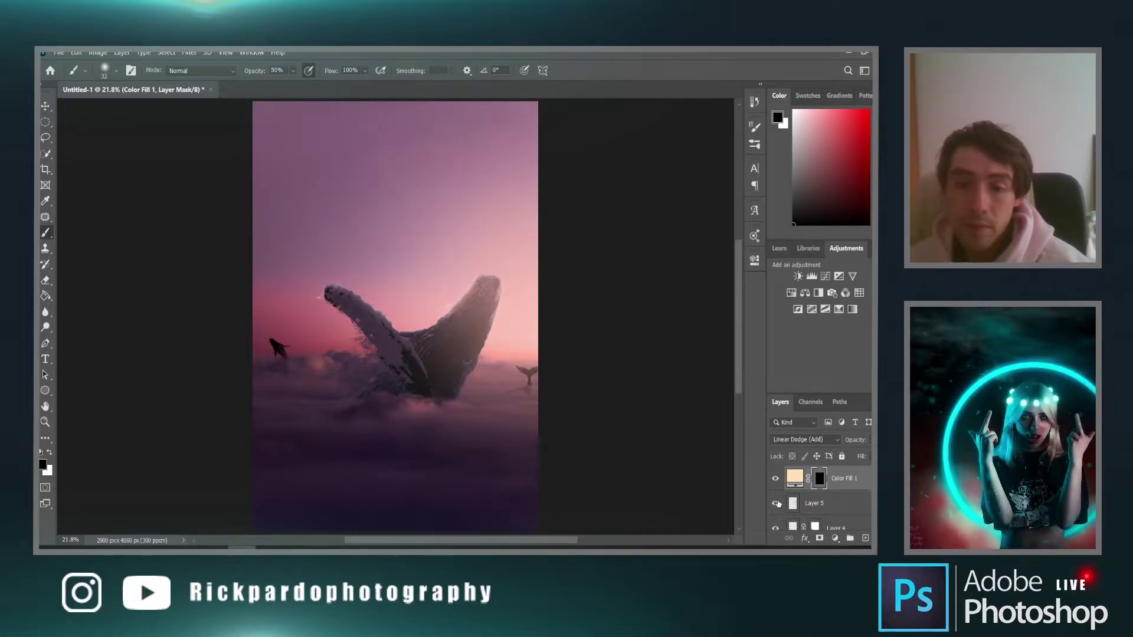
On Layer 5, paint a soft near-white glow at the sky's right edge beside the whale with a large 50% opacity brush
left_click(793, 504)
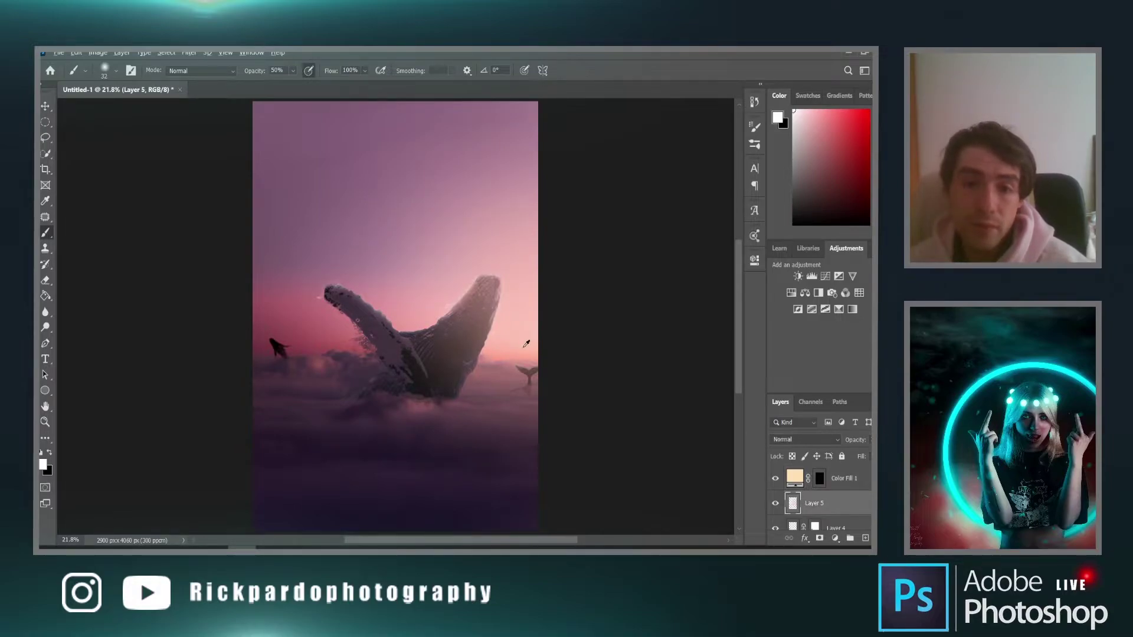
left_click(526, 343, "alt")
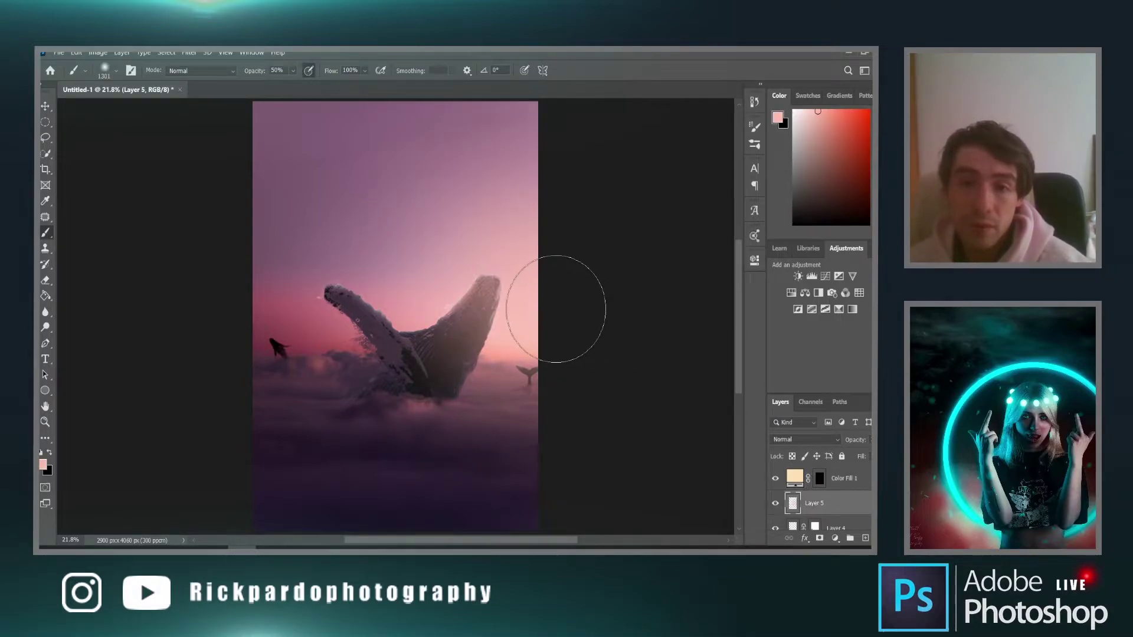
left_click(798, 109)
left_click_drag(798, 109, 798, 110)
right_click(534, 307, "alt")
left_click(543, 307)
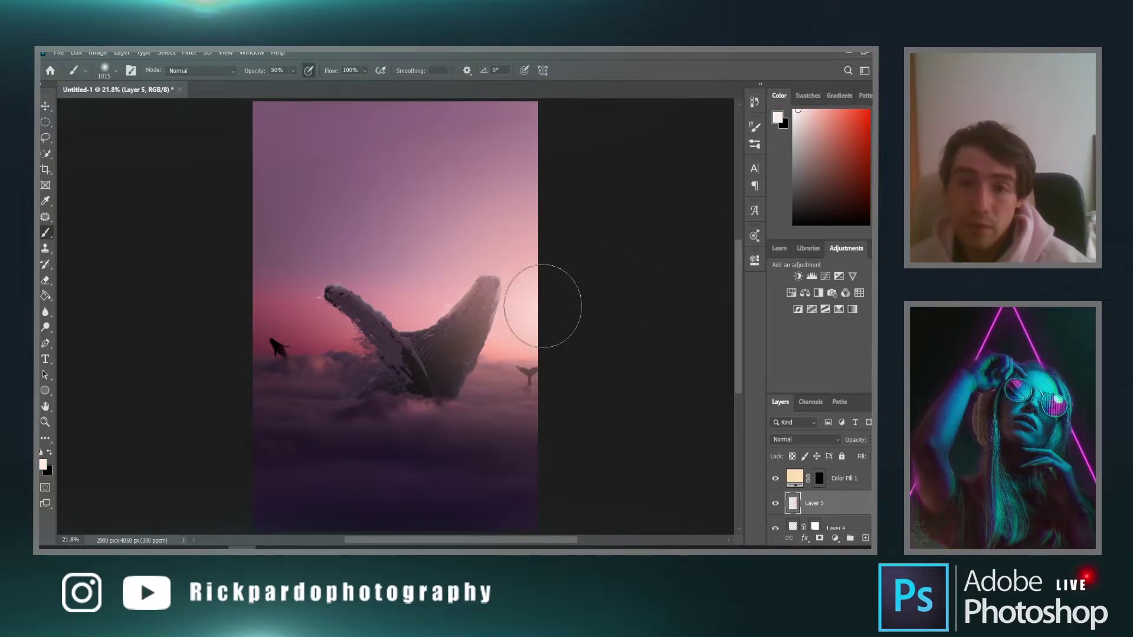
right_click(533, 307, "alt")
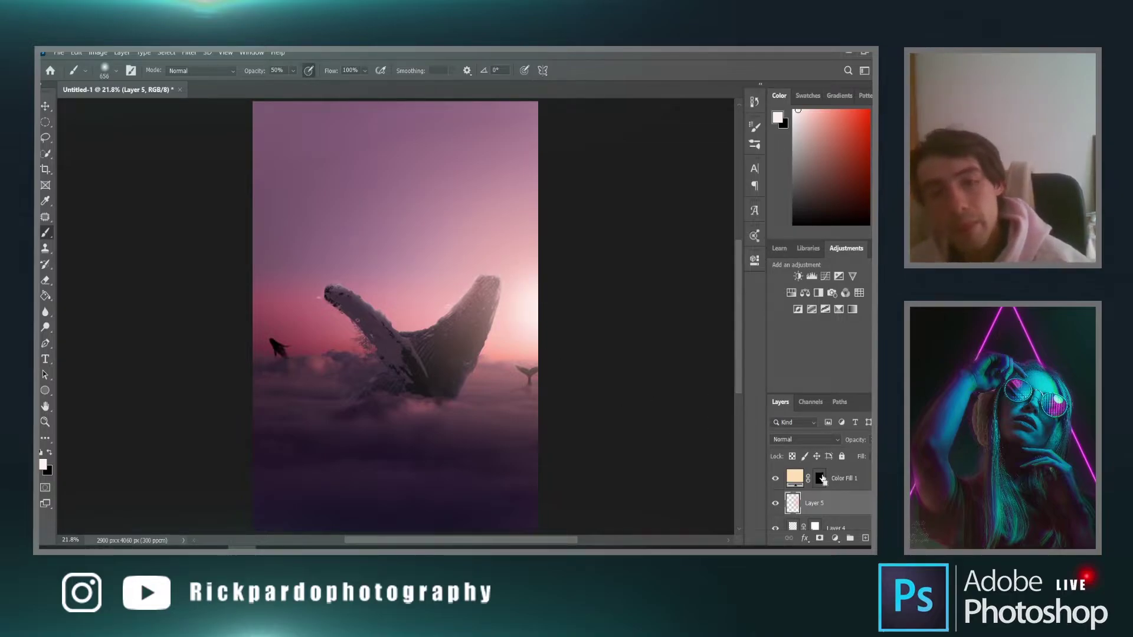
Enlarge Layer 5's light to about 125% and rotate it about 25° counterclockwise, placing the glow at the sky's right edge
key("ctrl+t")
key("ctrl+minus")
scroll(544, 263, "down", 2)
left_click_drag(548, 252, 551, 356)
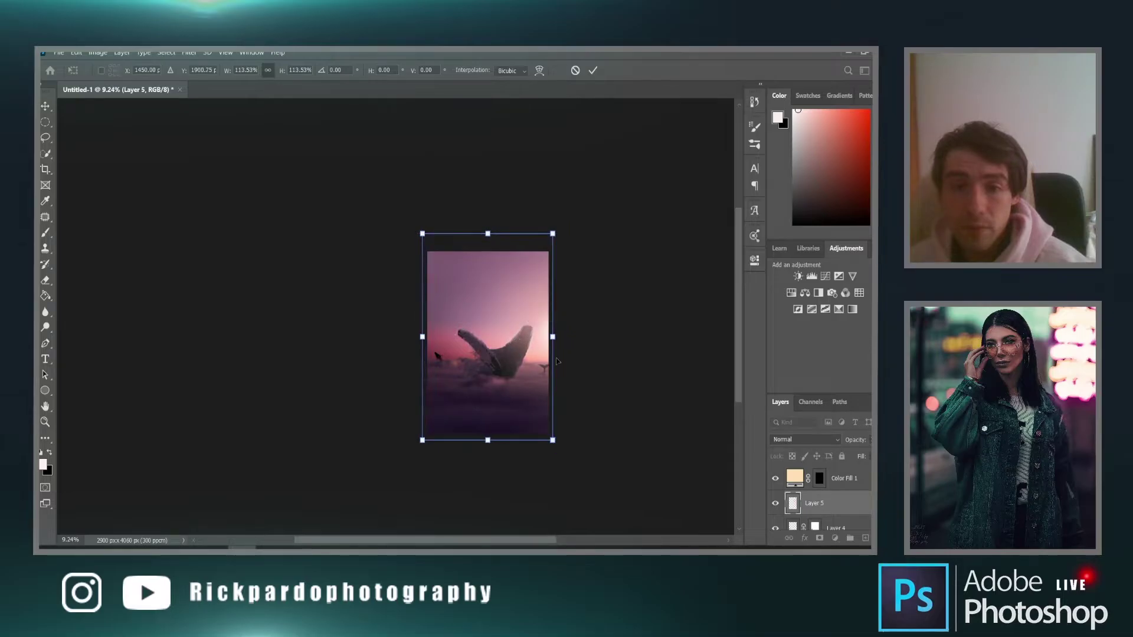
left_click_drag(623, 415, 554, 197)
mouse_move(529, 378)
left_mouse_down()
mouse_move(549, 354)
mouse_move(534, 366)
left_mouse_up()
left_click_drag(630, 379, 568, 276)
left_click_drag(538, 347, 546, 359)
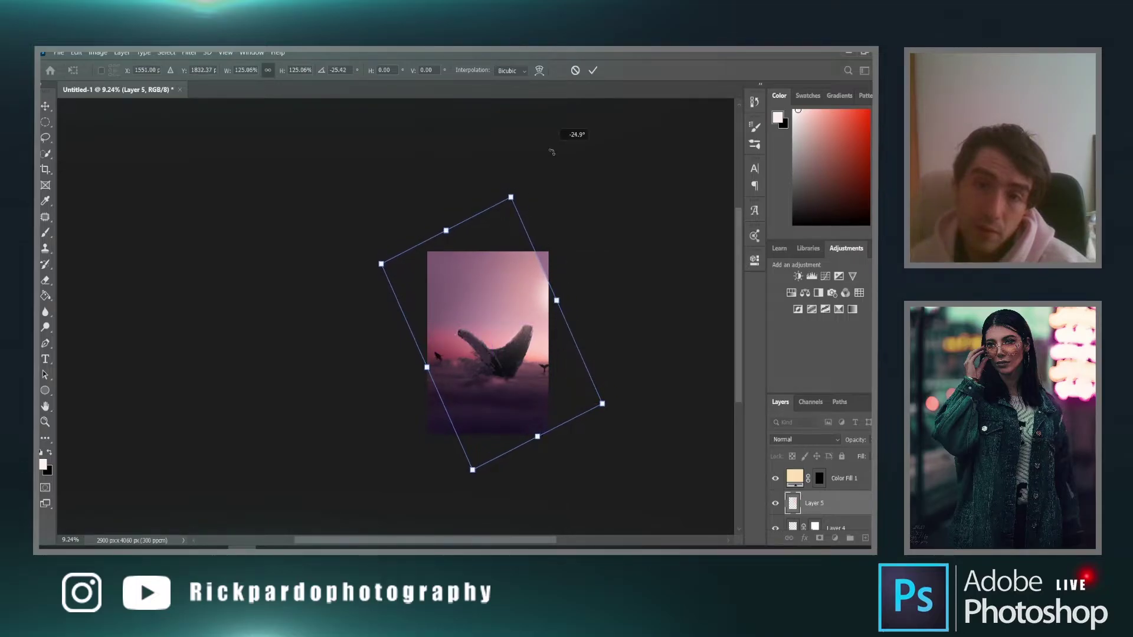
key("Escape")
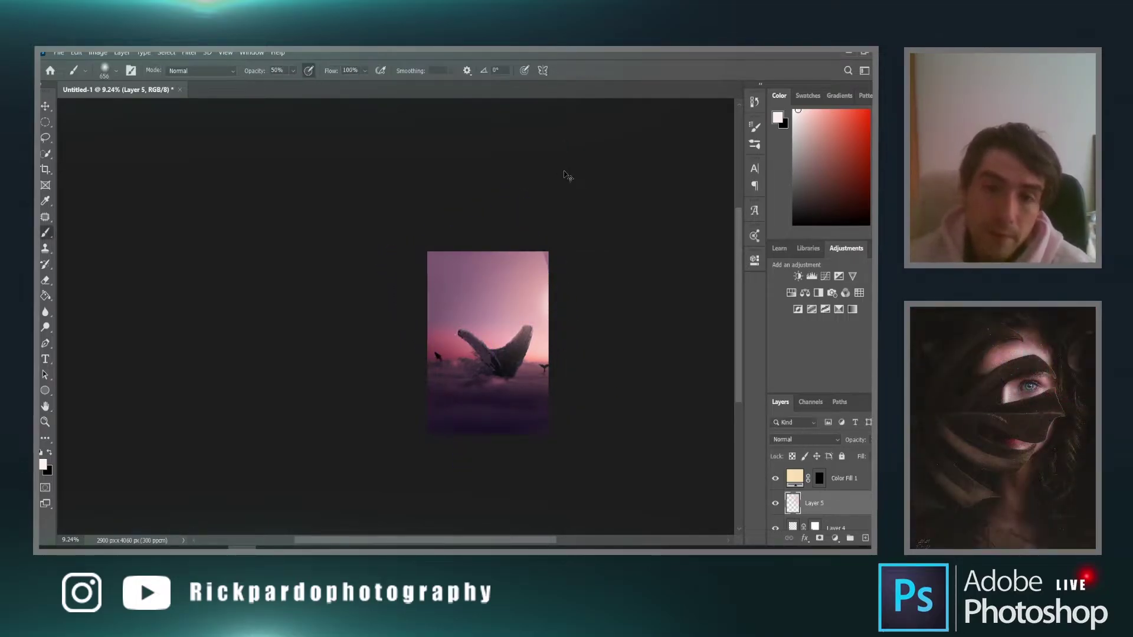
Add a mask to Layer 5 and paint it with large 50% opacity black strokes to hide the light's hard edge in the sky's upper-right corner
scroll(565, 173, "up", 9)
scroll(571, 184, "down", 5)
scroll(700, 367, "up", 4)
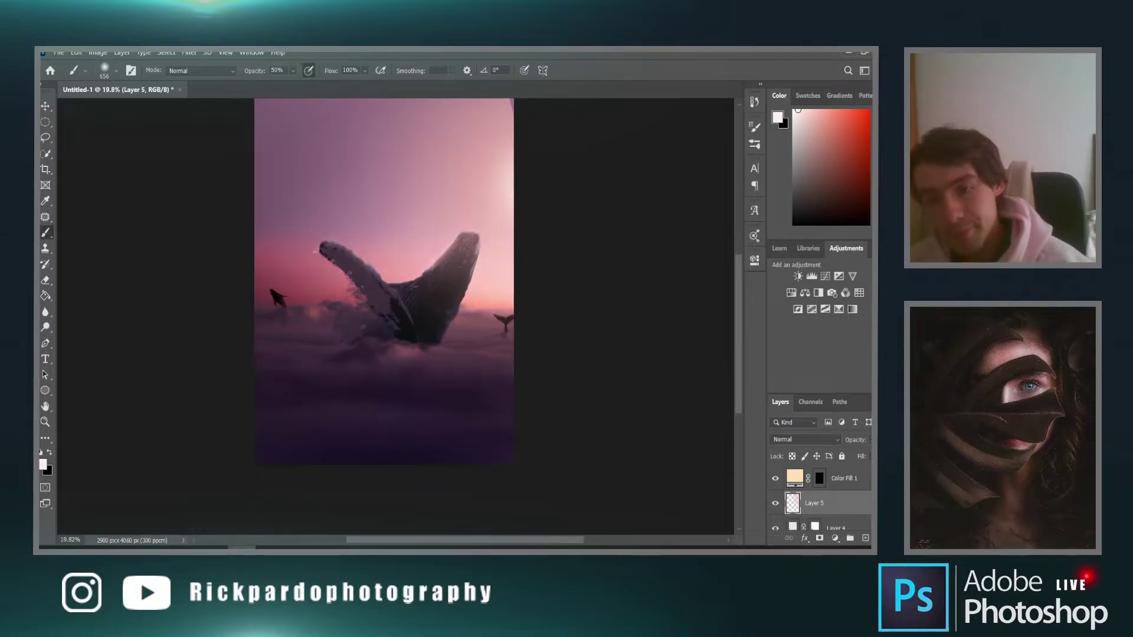
left_click(820, 539)
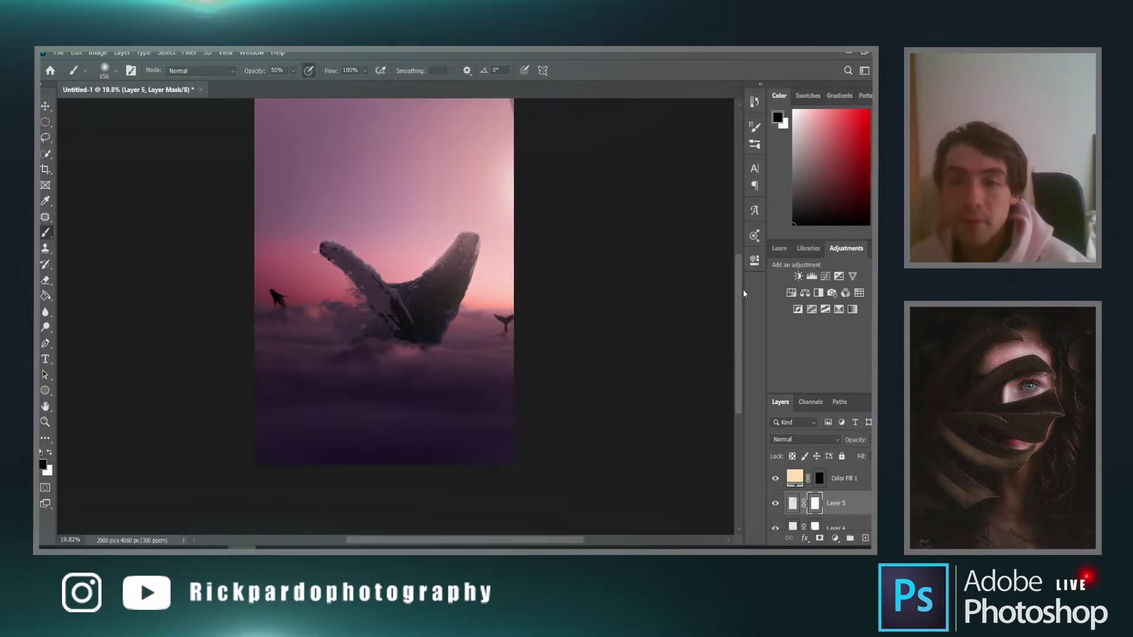
scroll(739, 263, "up", 2)
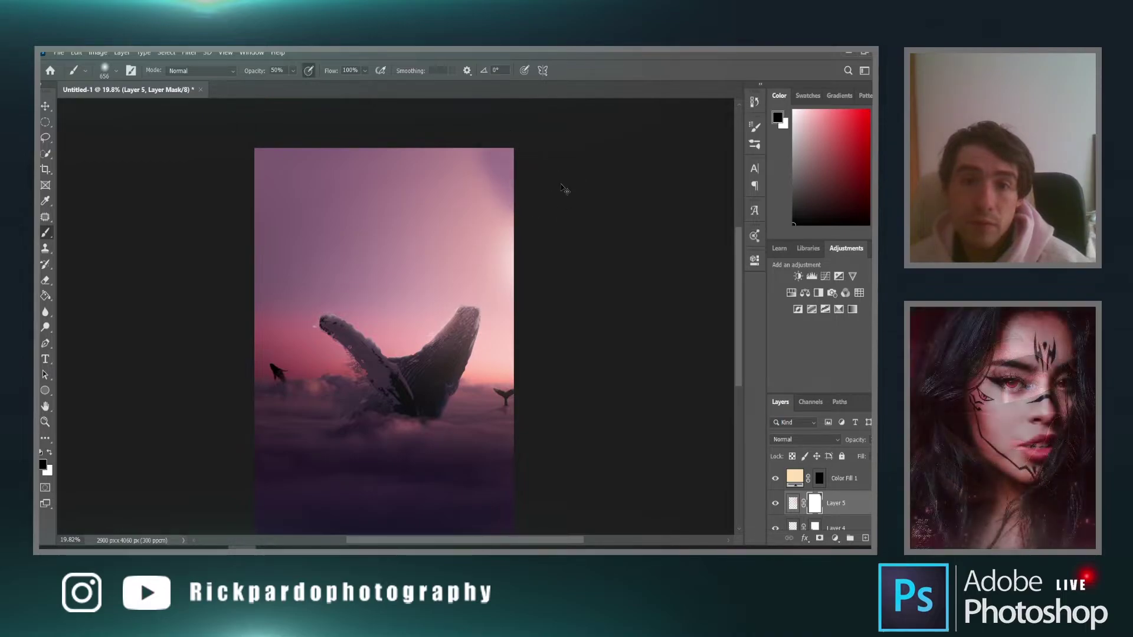
mouse_move(496, 160)
left_mouse_down()
mouse_move(556, 134)
mouse_move(492, 135)
left_mouse_up()
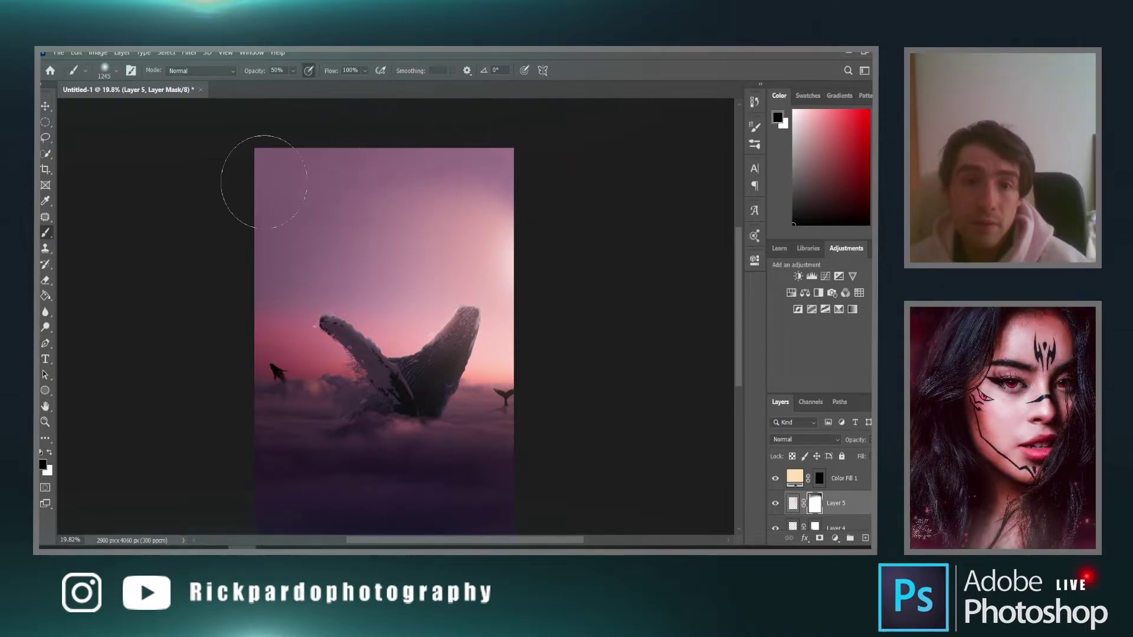
scroll(275, 394, "down", 3)
scroll(551, 450, "up", 3)
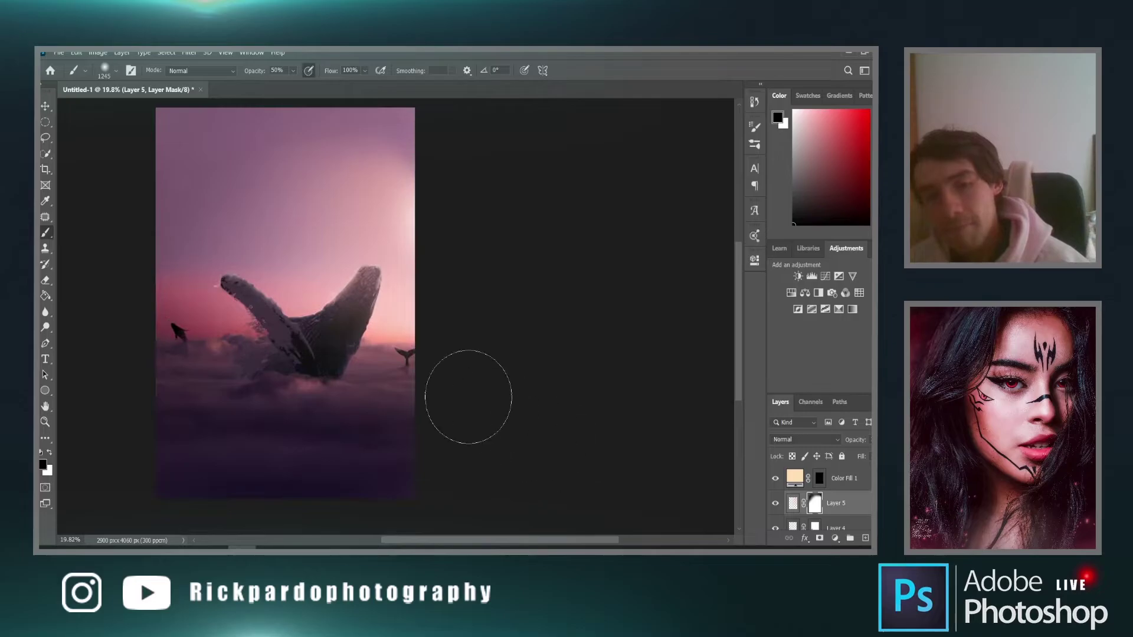
scroll(491, 405, "down", 3)
scroll(244, 378, "up", 2)
scroll(243, 377, "down", 1)
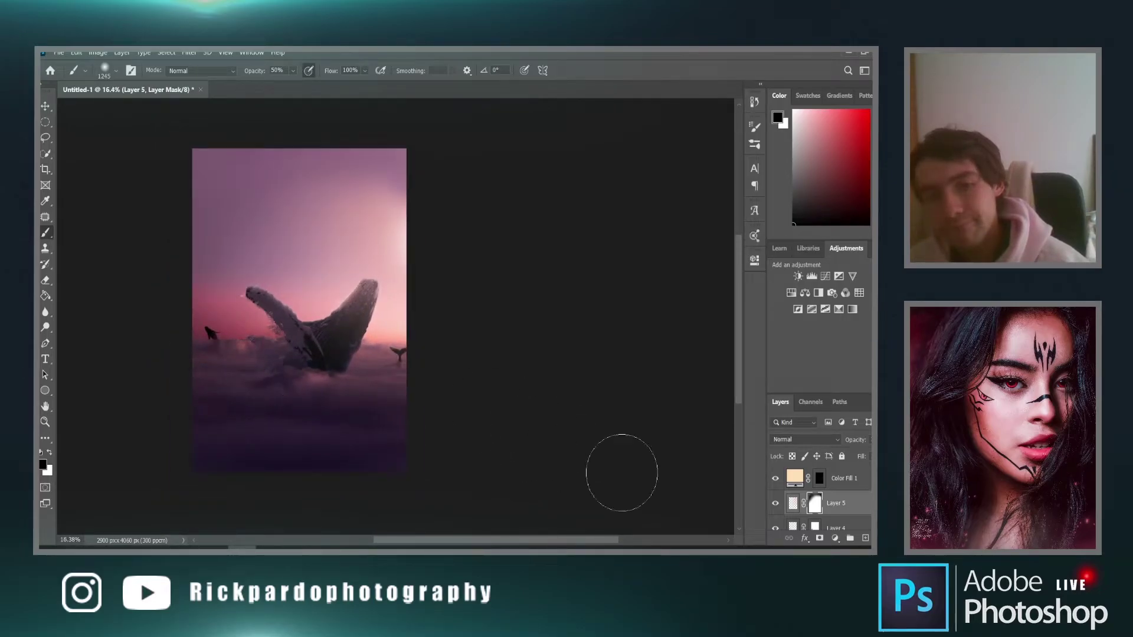
Add a Solid Color fill layer in pale pink fff1ee above Color Fill 1
left_click(843, 479)
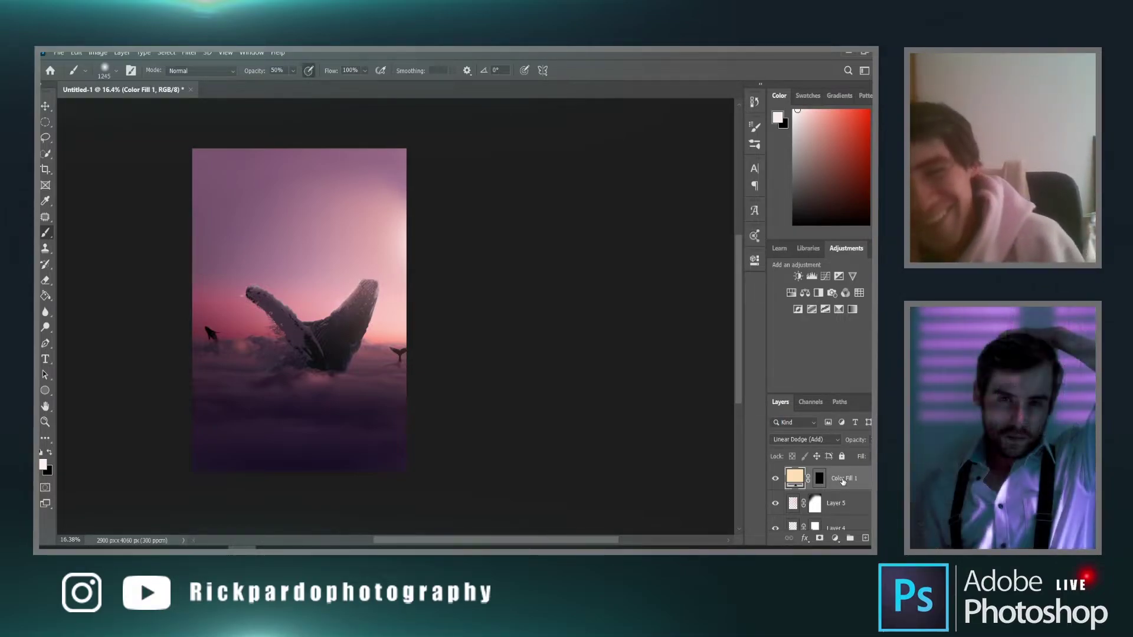
left_click(835, 539)
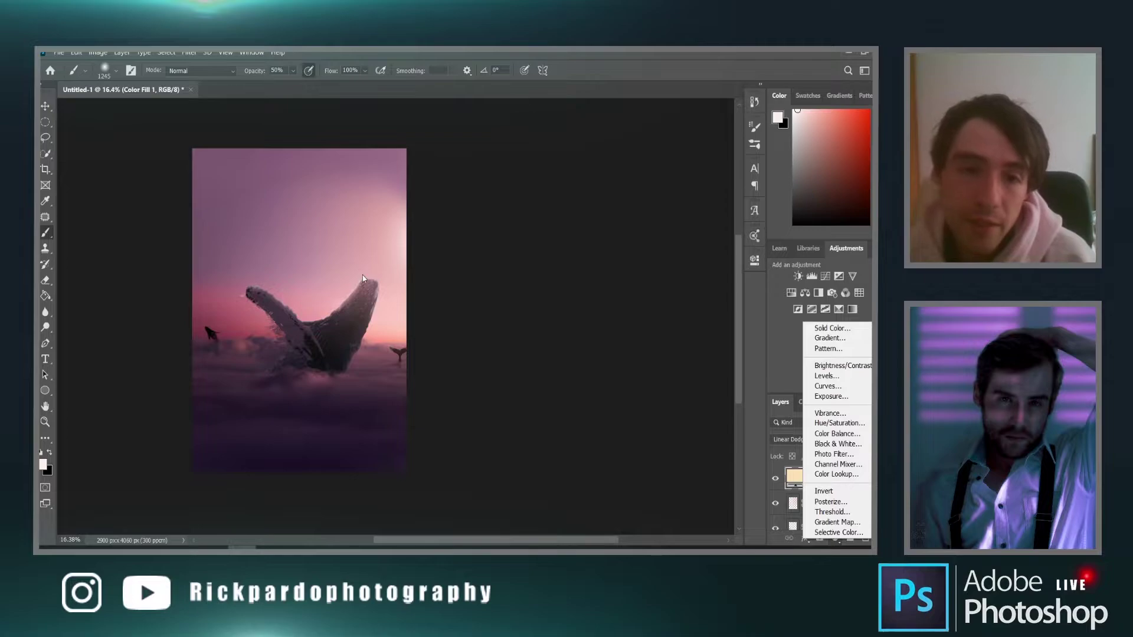
left_click(831, 328)
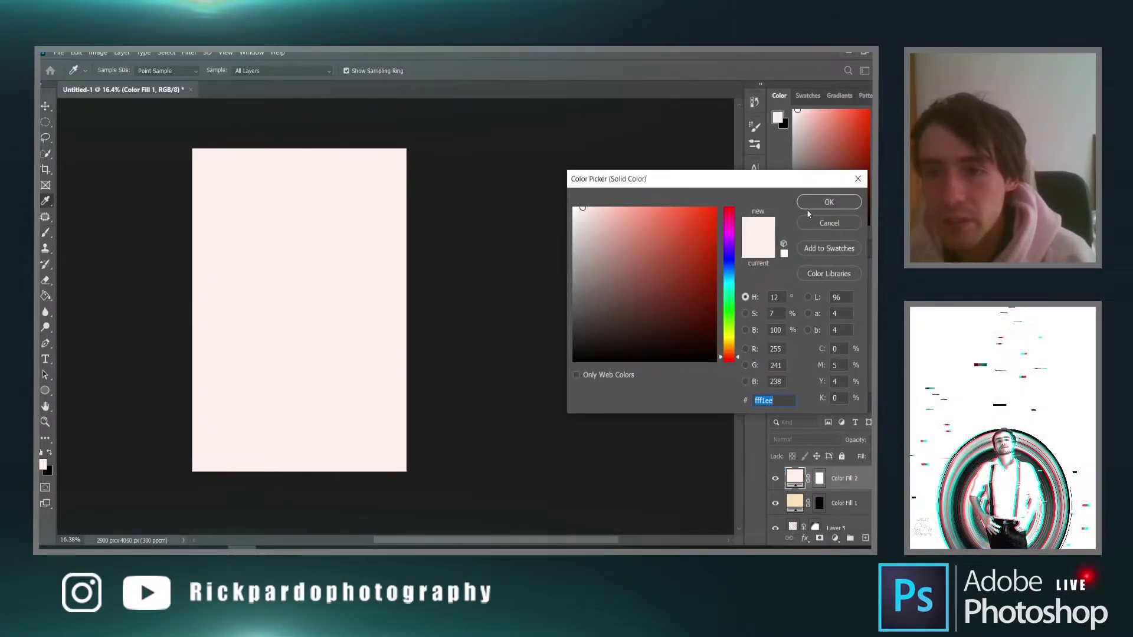
left_click(810, 204)
Set the pale pink fill to Linear Dodge (Add) and invert its mask to black
left_click(811, 441)
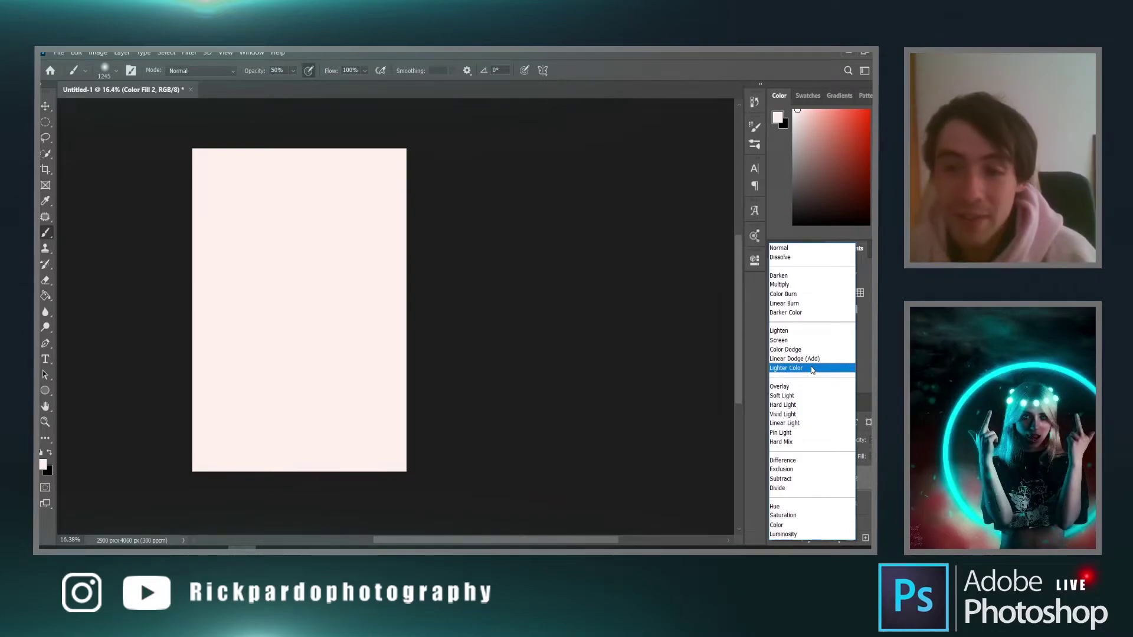
left_click(813, 362)
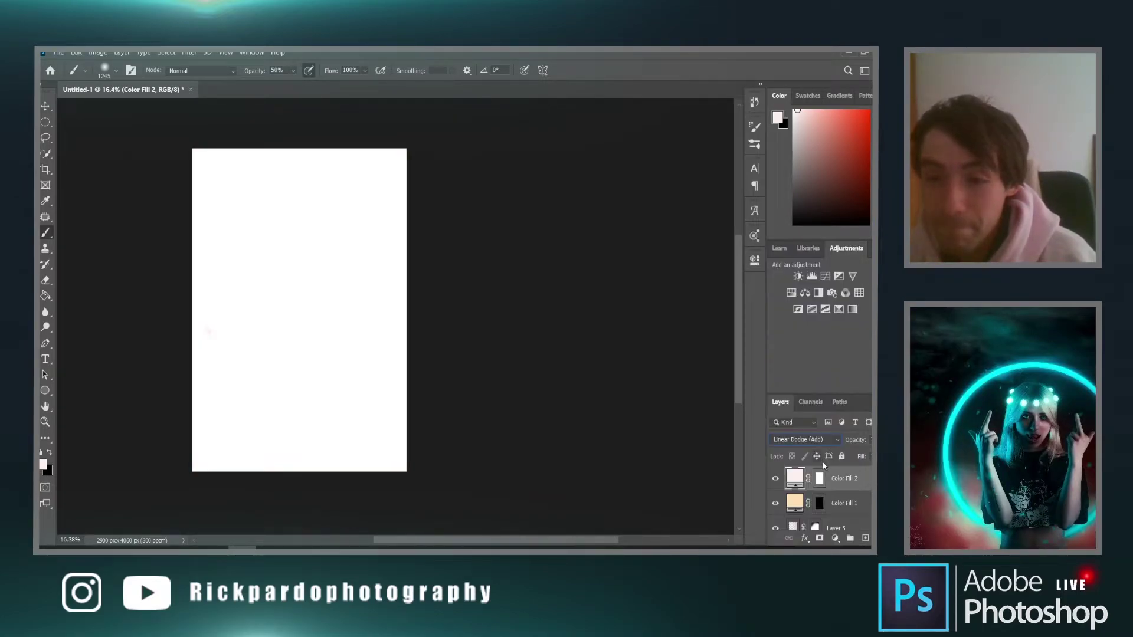
left_click(819, 480)
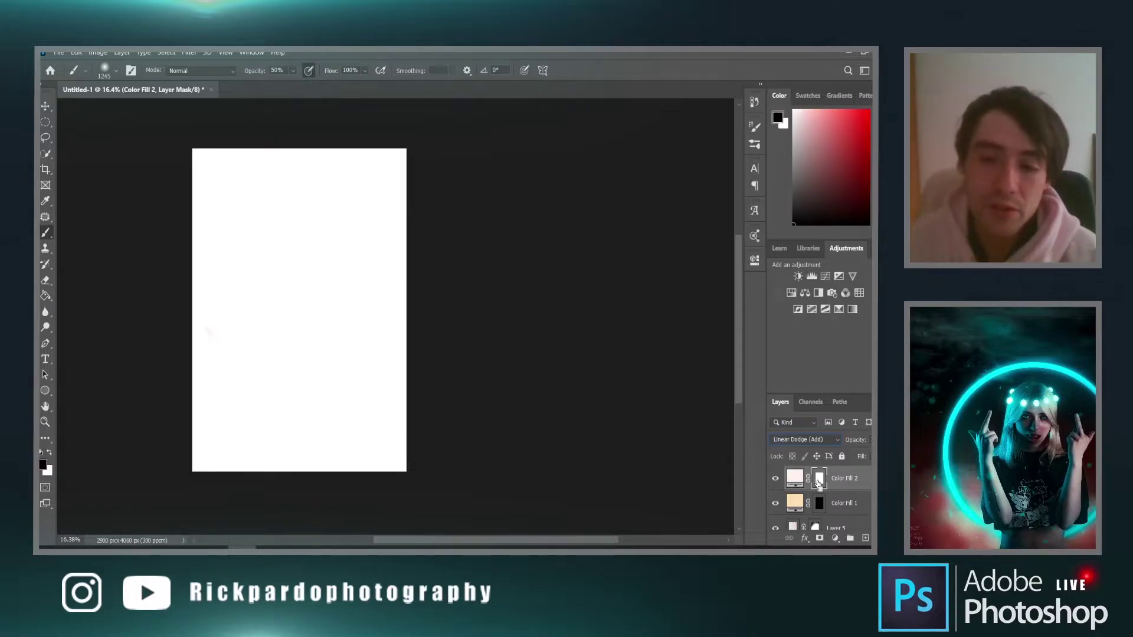
key("ctrl+i")
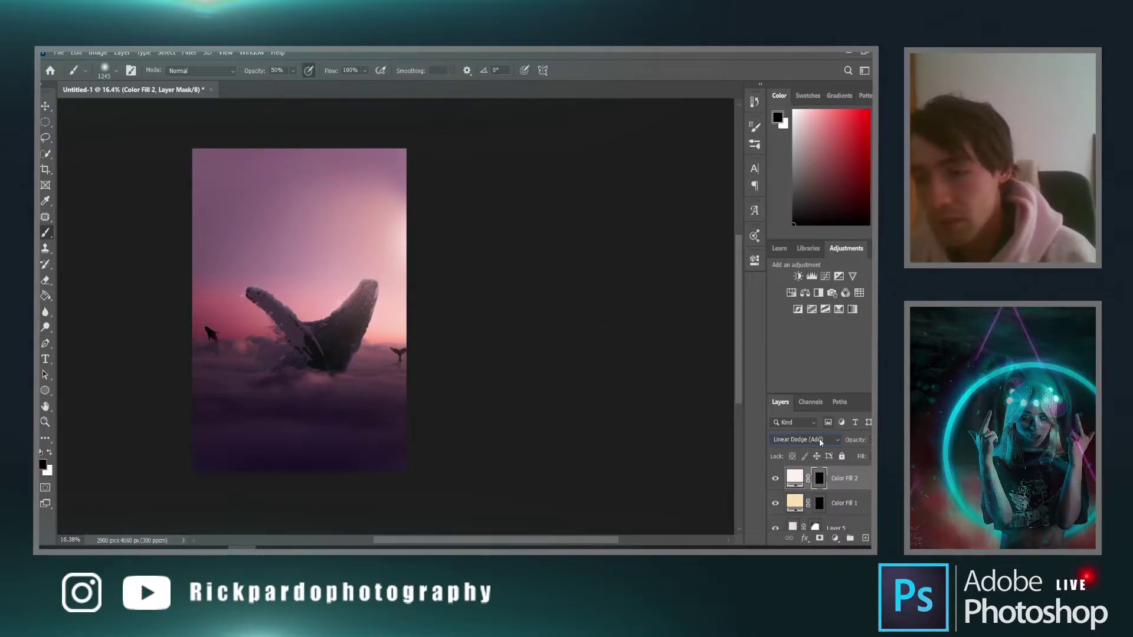
Look through the lower layers and identify the main whale's layer by hiding and showing layers
scroll(832, 515, "down", 3)
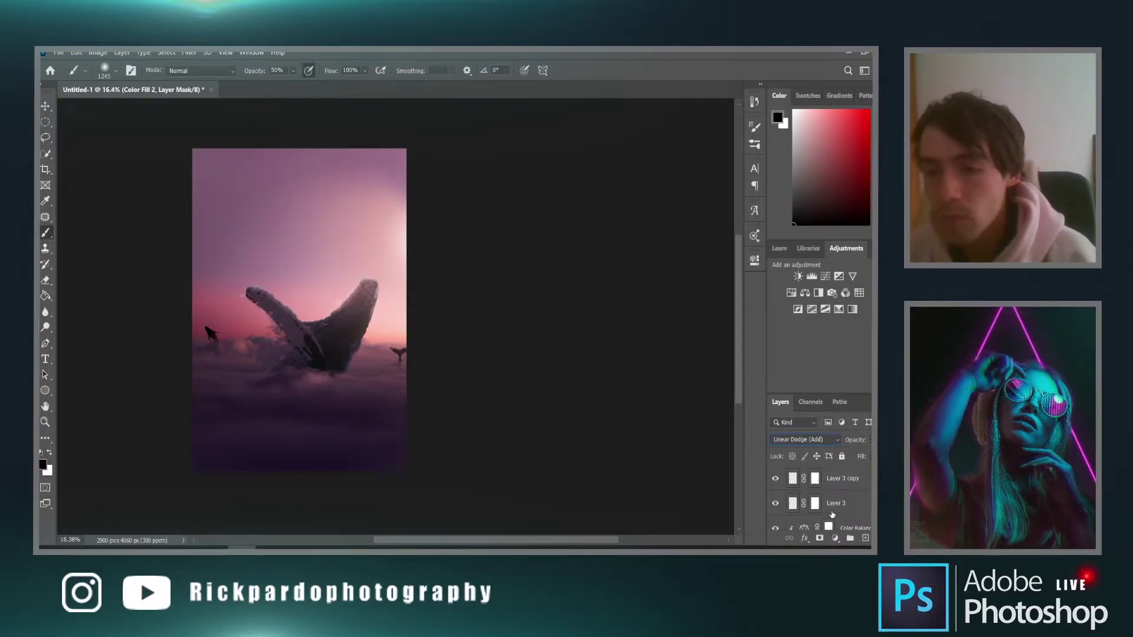
scroll(786, 510, "up", 1)
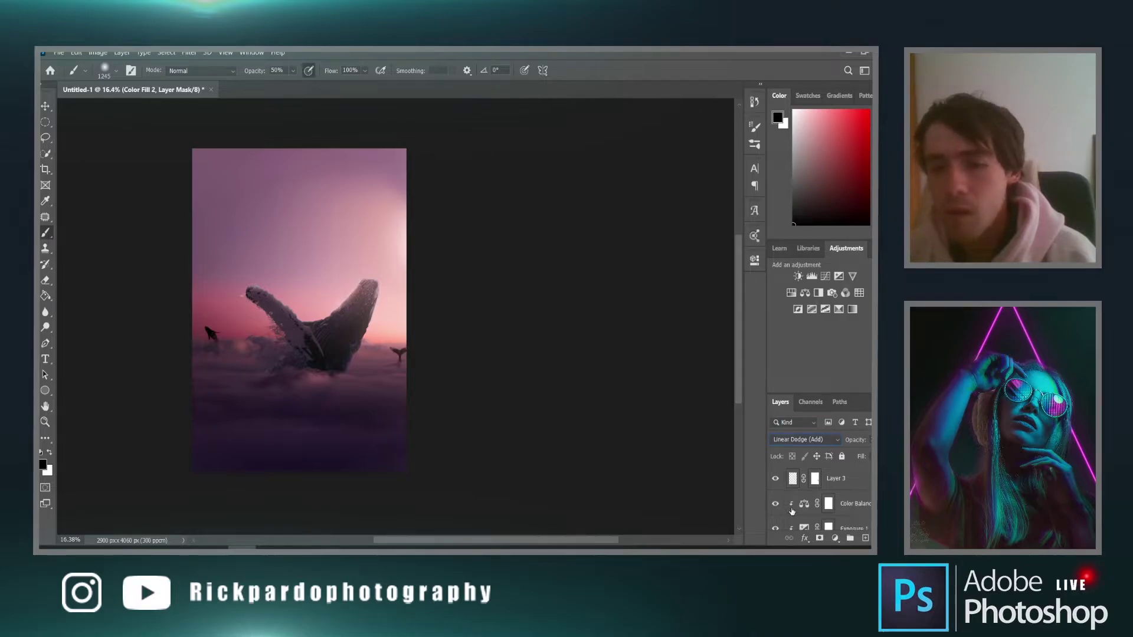
scroll(777, 509, "down", 4)
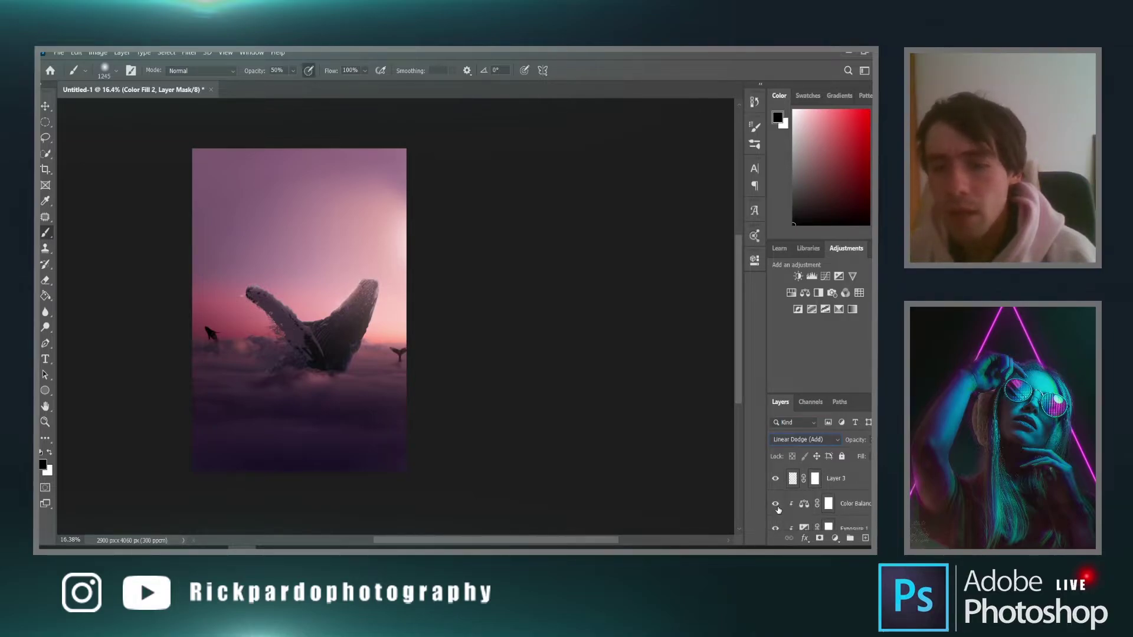
left_click(775, 506)
left_click(775, 506)
left_click(793, 503)
key("x")
left_click(775, 505)
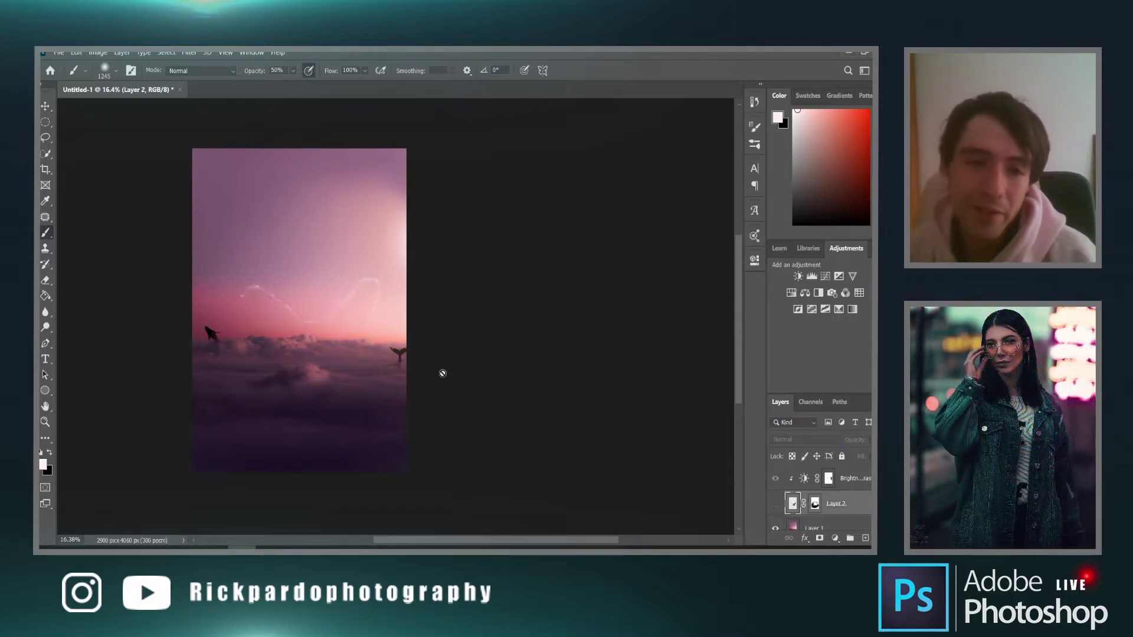
left_click(776, 503)
Target the Color Fill 2 mask with a smaller brush at 100% opacity, and load the main whale's outline from Layer 2 as a selection
scroll(242, 283, "up", 5)
scroll(616, 379, "down", 4)
scroll(521, 512, "up", 2)
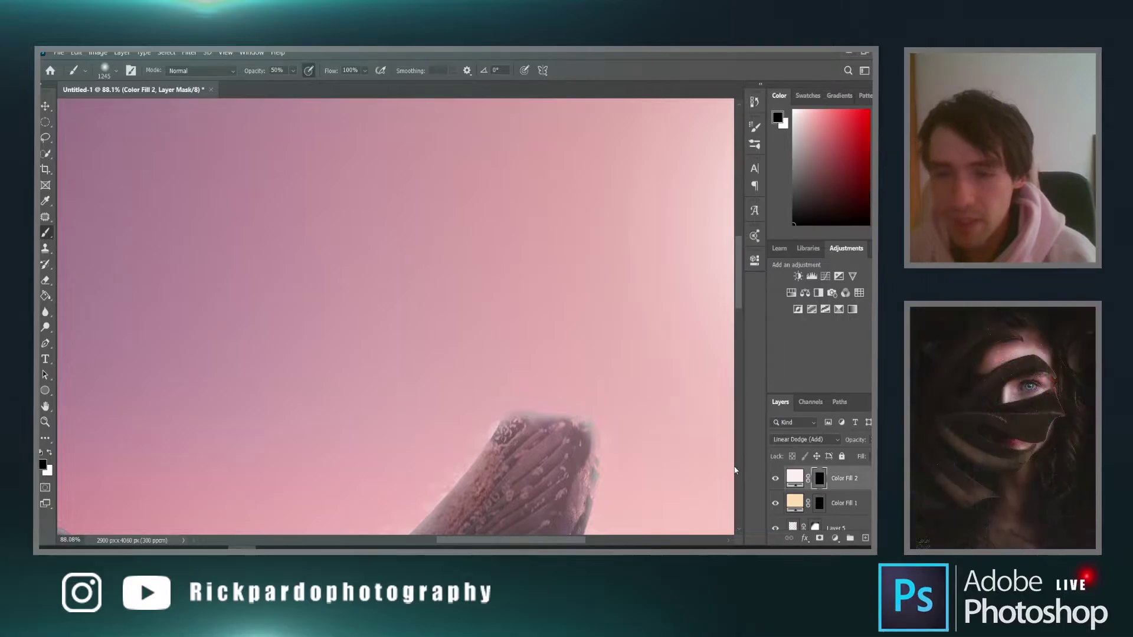
scroll(732, 469, "down", 2)
scroll(741, 330, "down", 5)
scroll(741, 330, "right", 4)
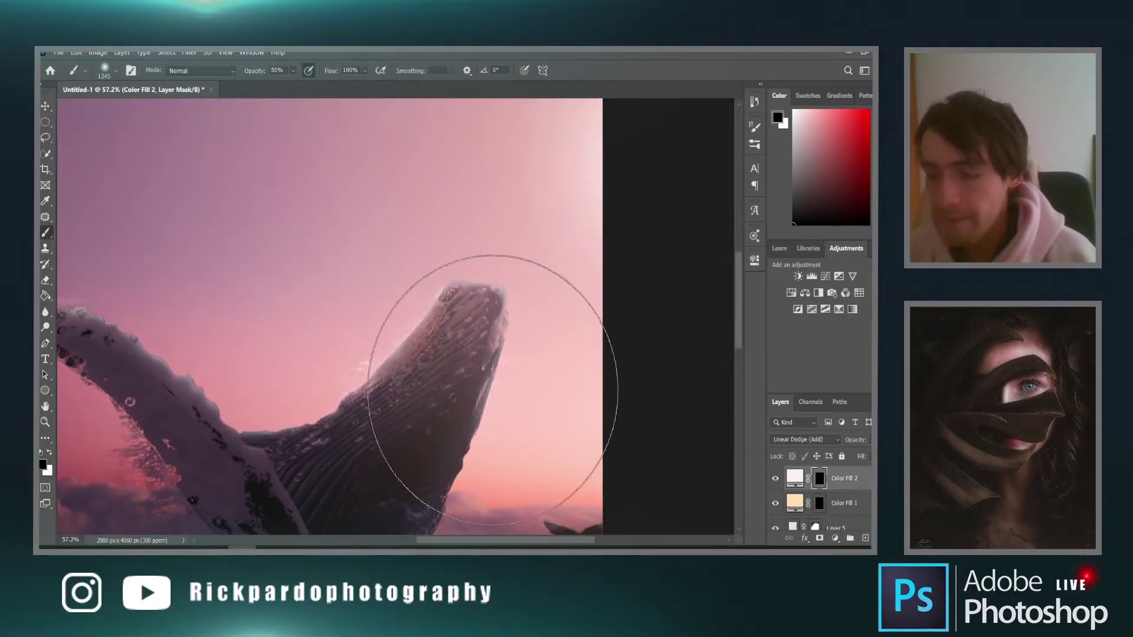
scroll(493, 389, "up", 2)
left_click_drag(455, 299, 331, 298)
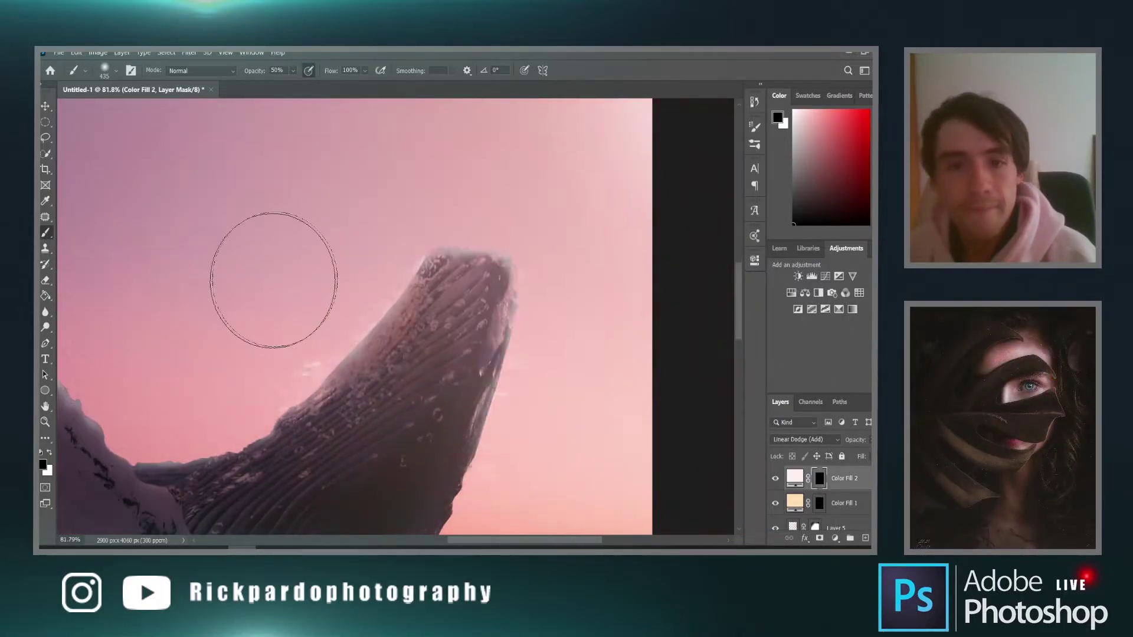
left_click_drag(290, 74, 303, 83)
scroll(519, 236, "up", 2)
left_click_drag(498, 306, 449, 307)
scroll(820, 496, "down", 3)
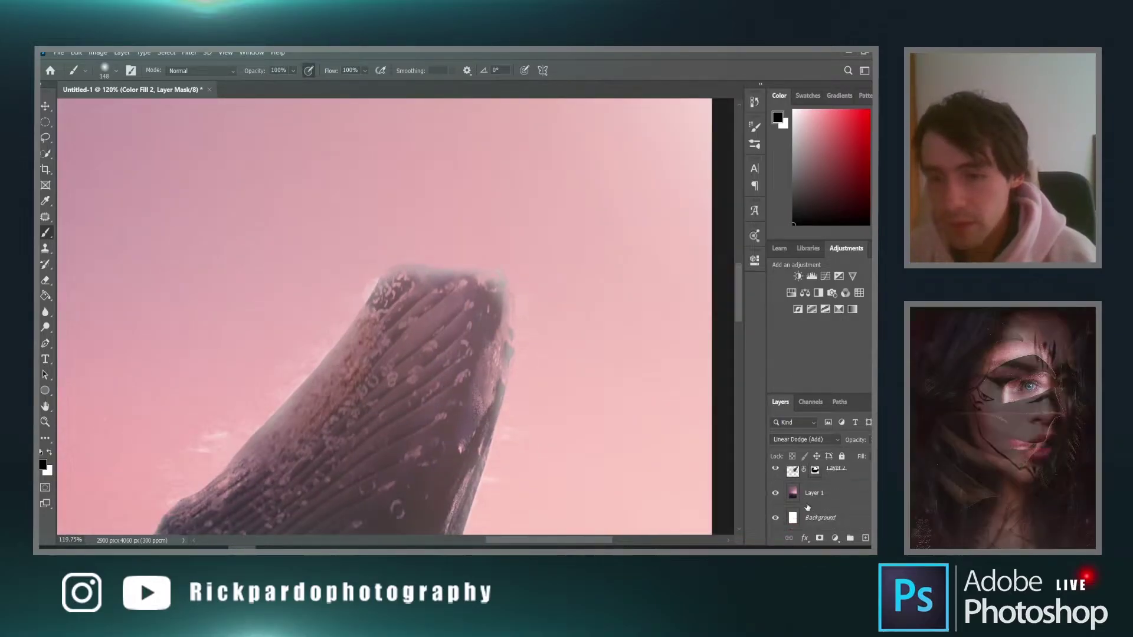
left_click(792, 470, "ctrl")
scroll(585, 274, "up", 2)
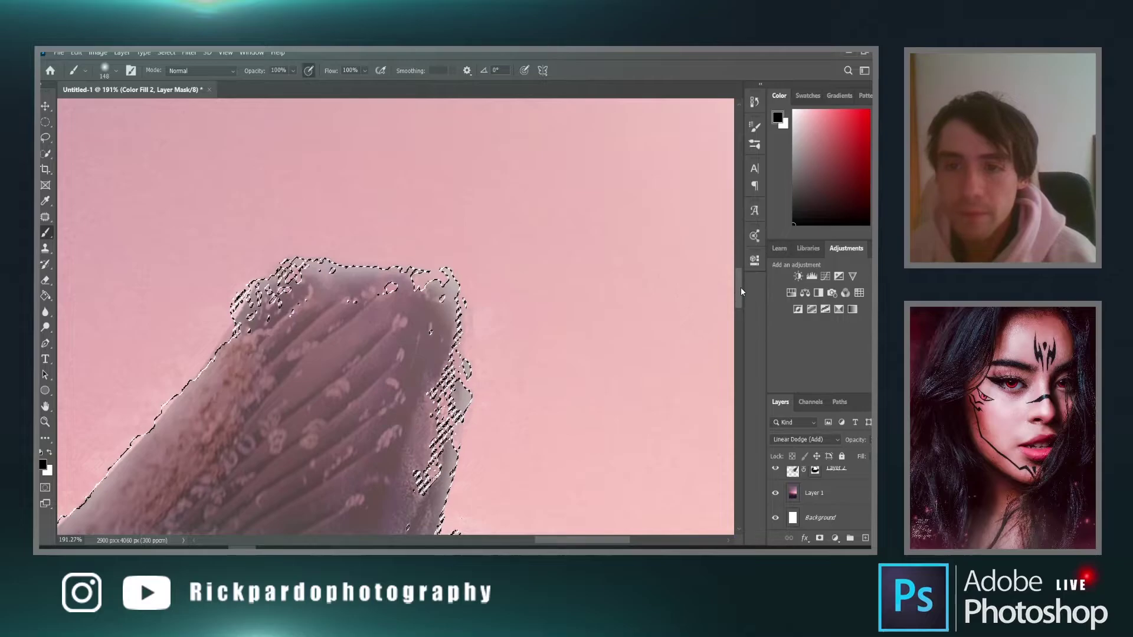
Paint white on the Color Fill 2 mask inside the selection to highlight the edges of the main whale's raised head and fin
scroll(435, 329, "up", 3)
key("x")
left_click_drag(455, 372, 344, 359)
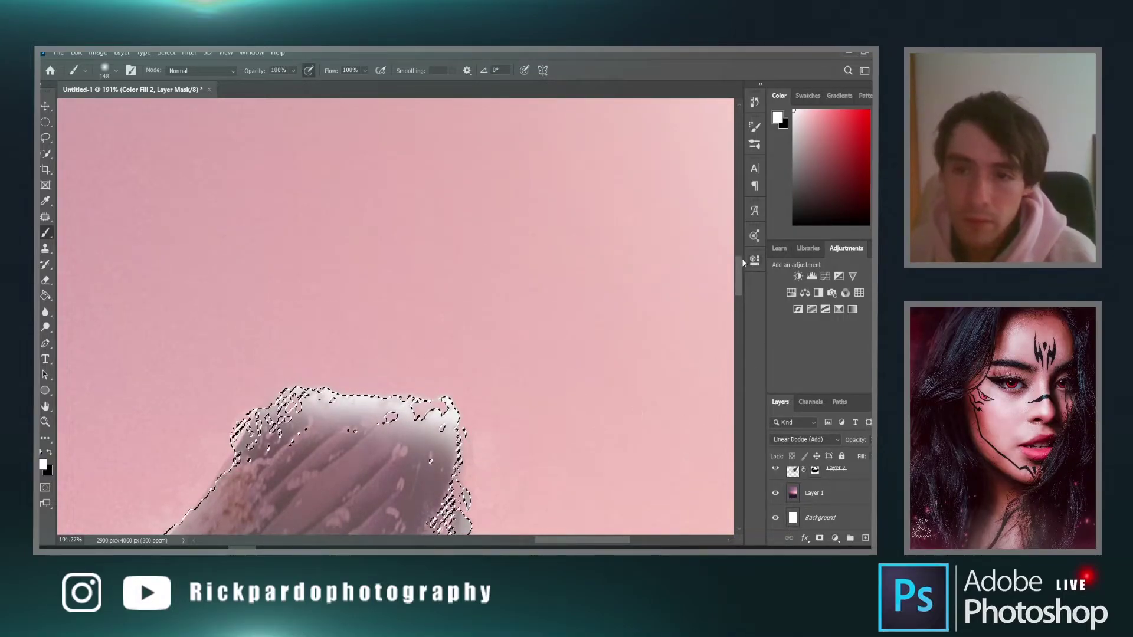
scroll(745, 303, "down", 5)
scroll(744, 303, "down", 3)
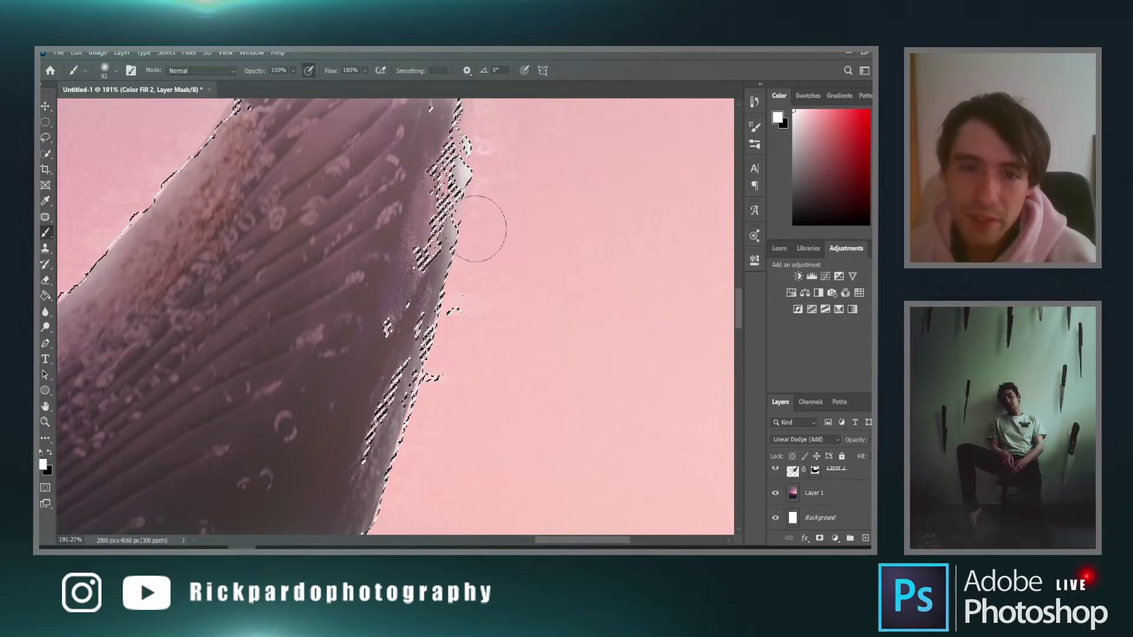
scroll(583, 444, "down", 1)
scroll(584, 443, "down", 2)
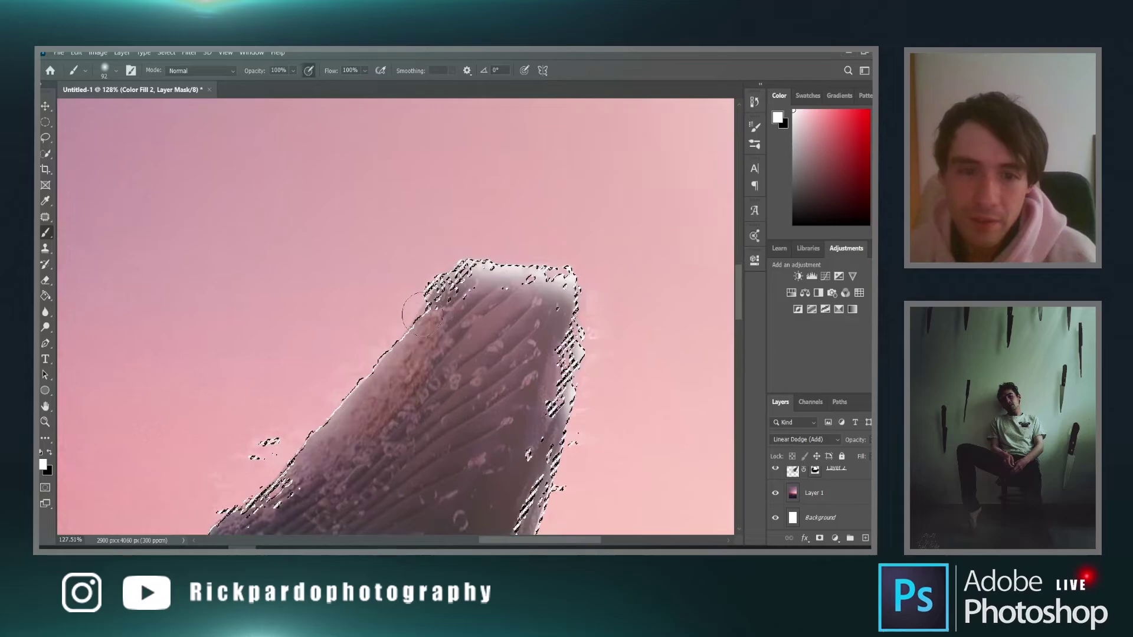
scroll(360, 376, "down", 1)
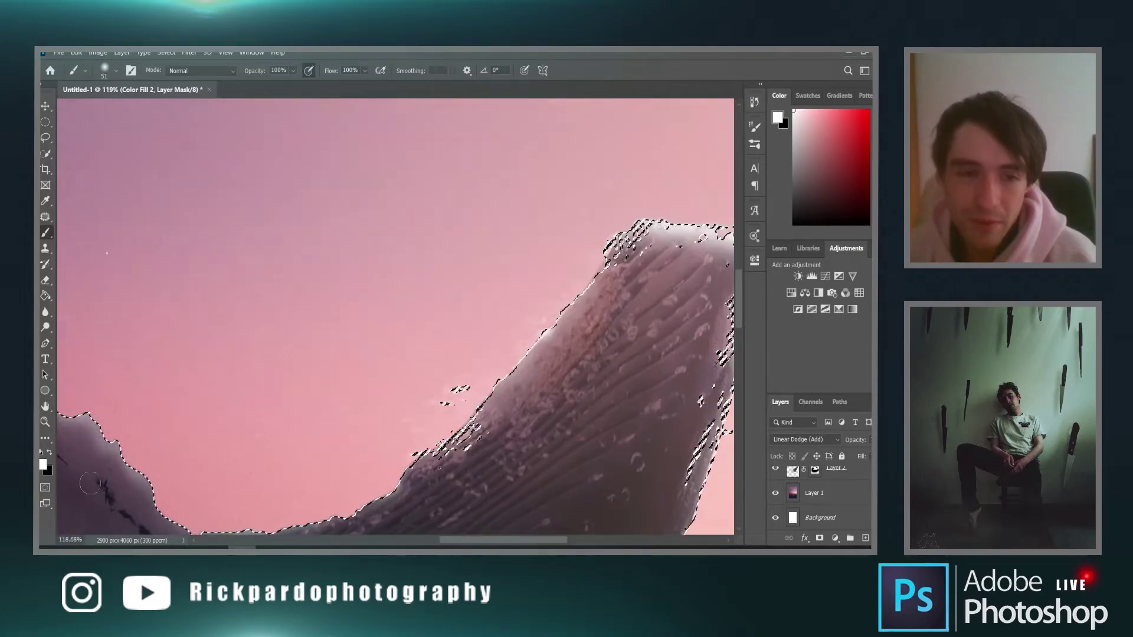
left_click_drag(509, 545, 464, 546)
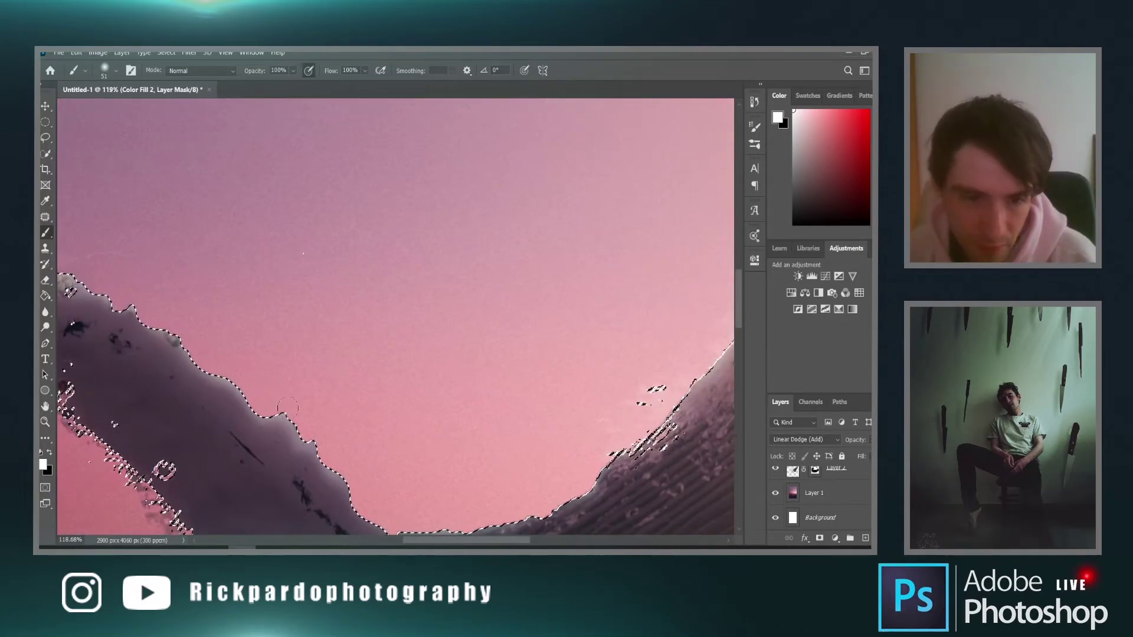
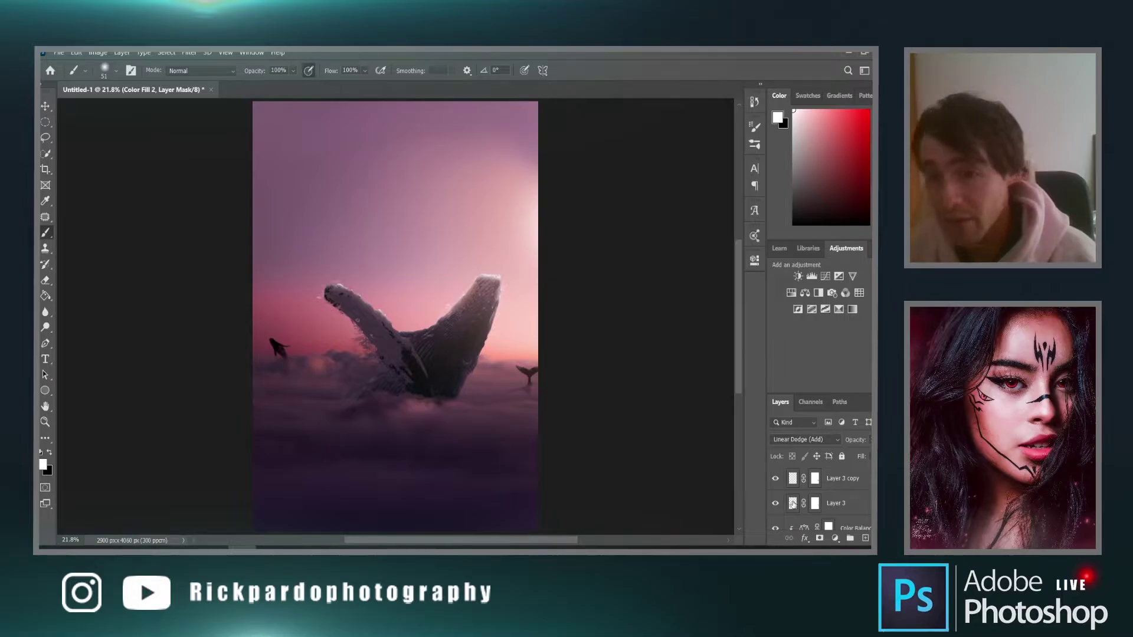
Examine the small selected whale tail and toggle Layer 3's visibility to check whether that layer holds it
scroll(555, 377, "up", 10)
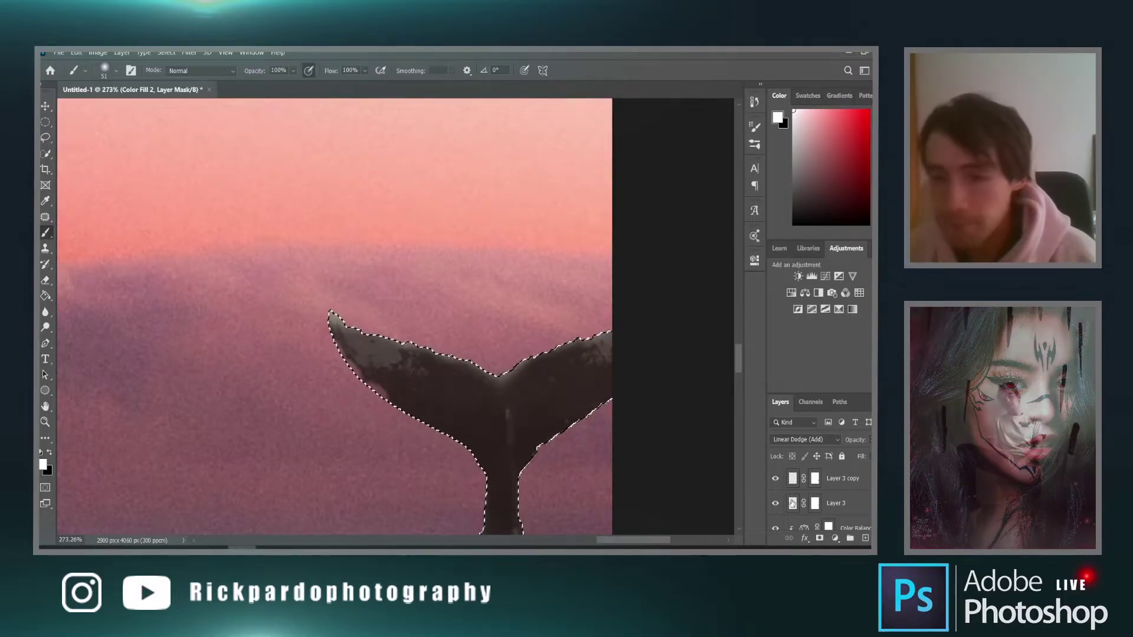
key("alt+bracketleft")
scroll(555, 434, "down", 5)
scroll(555, 434, "down", 7)
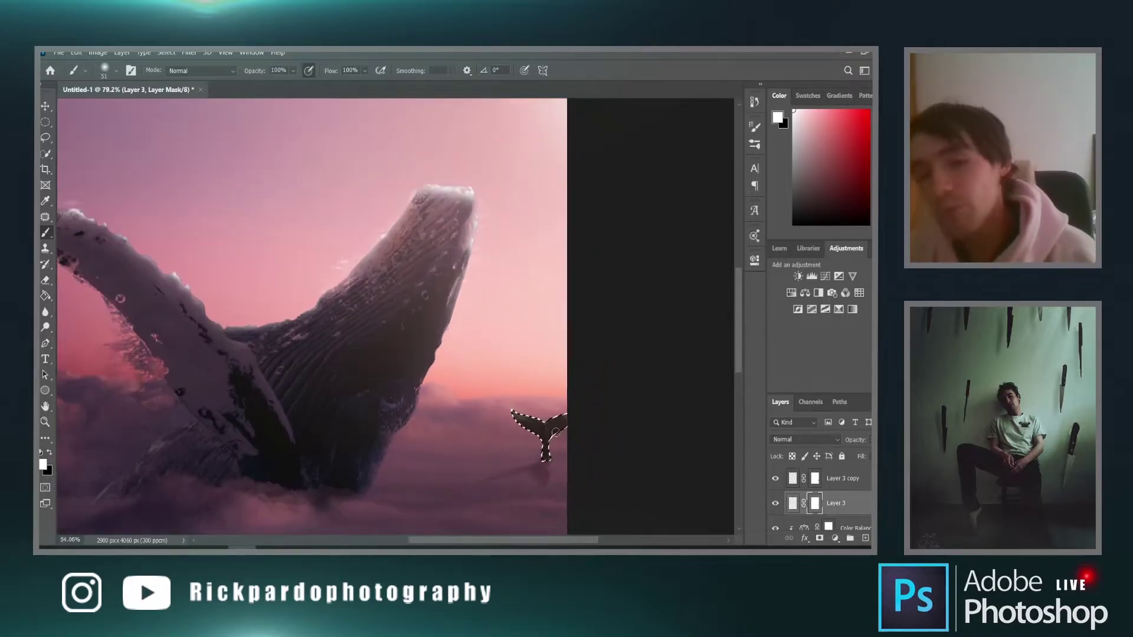
scroll(556, 432, "up", 2)
scroll(555, 433, "down", 2)
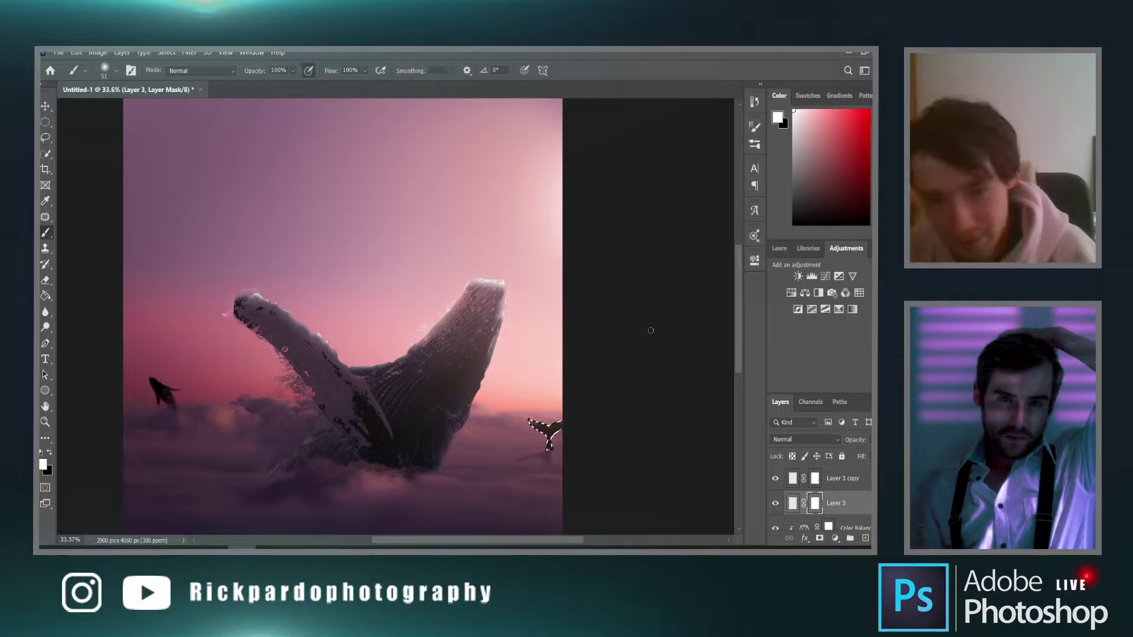
scroll(822, 493, "down", 2)
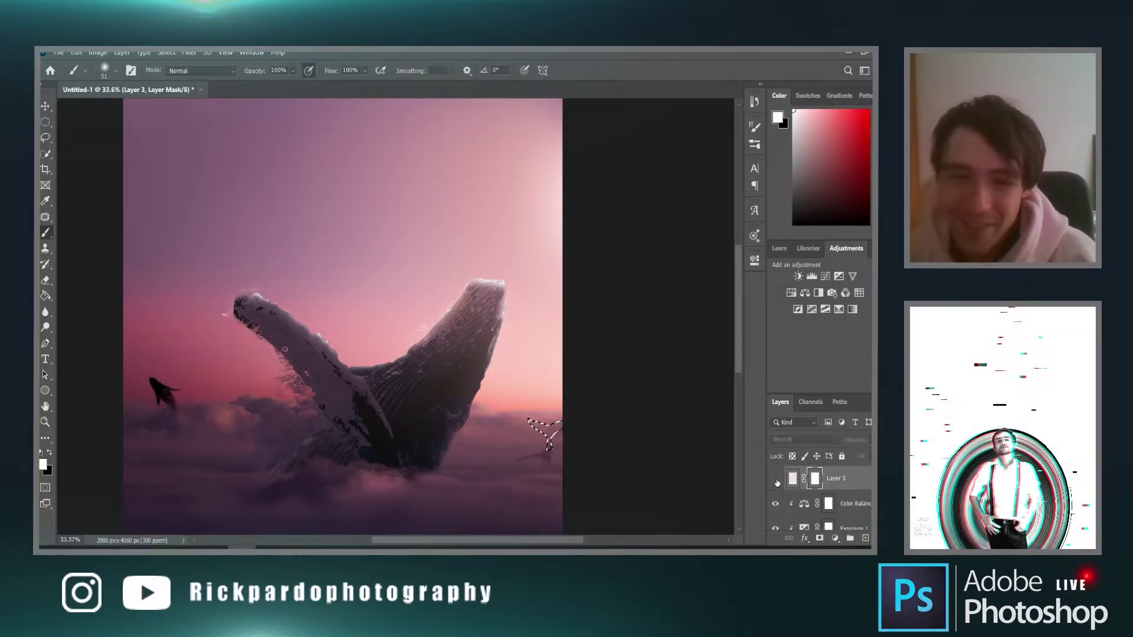
scroll(601, 459, "up", 5)
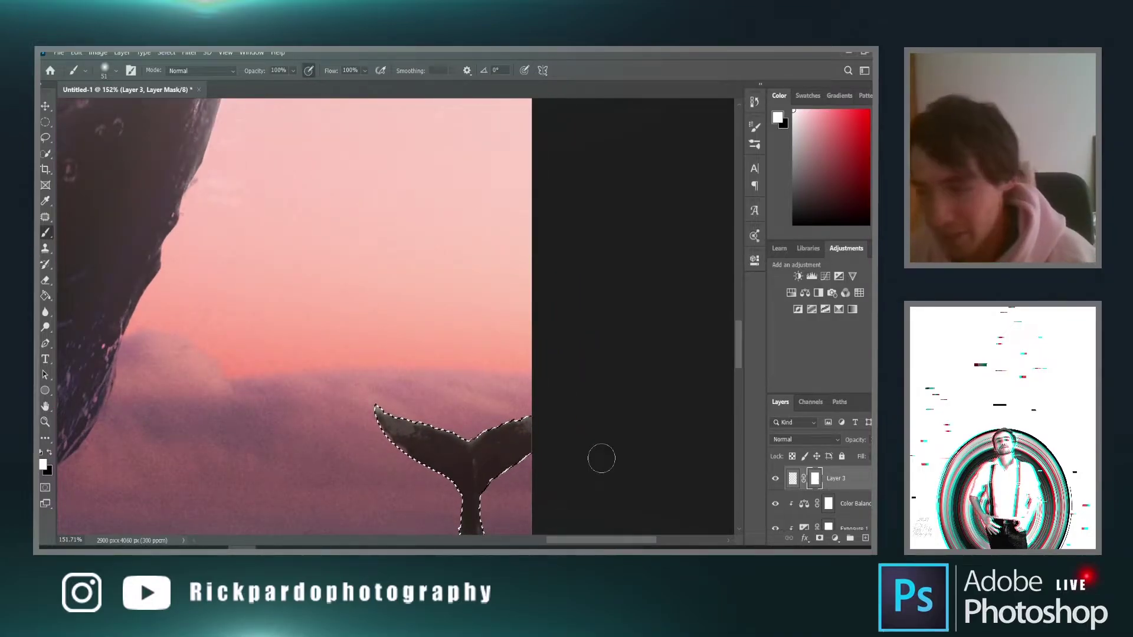
scroll(493, 401, "up", 3)
scroll(494, 401, "down", 3)
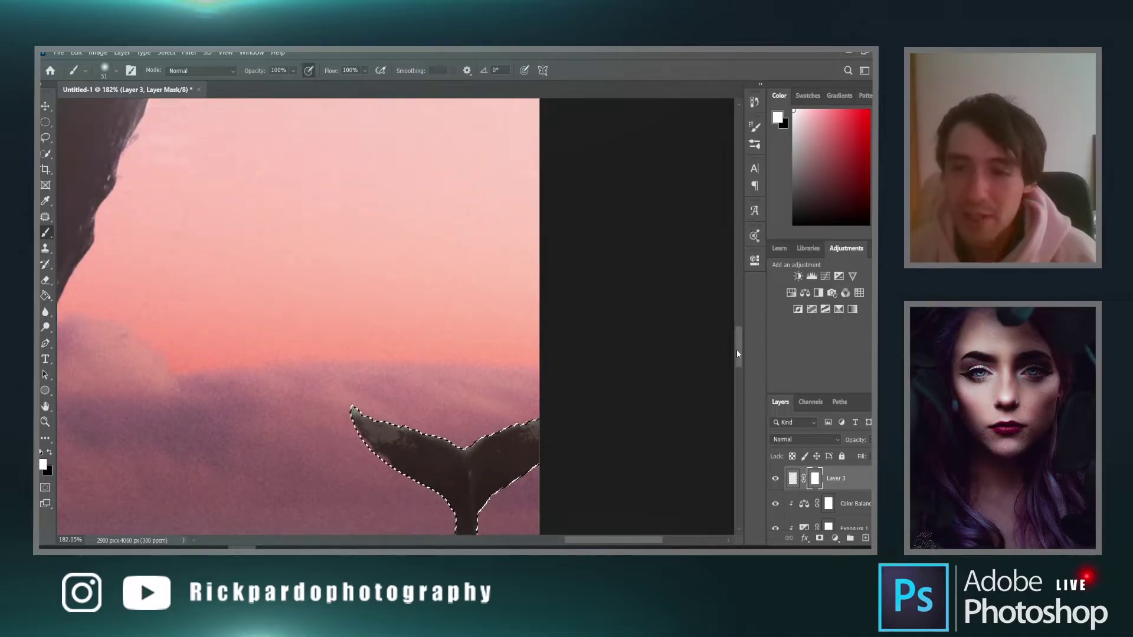
left_click_drag(741, 346, 741, 363)
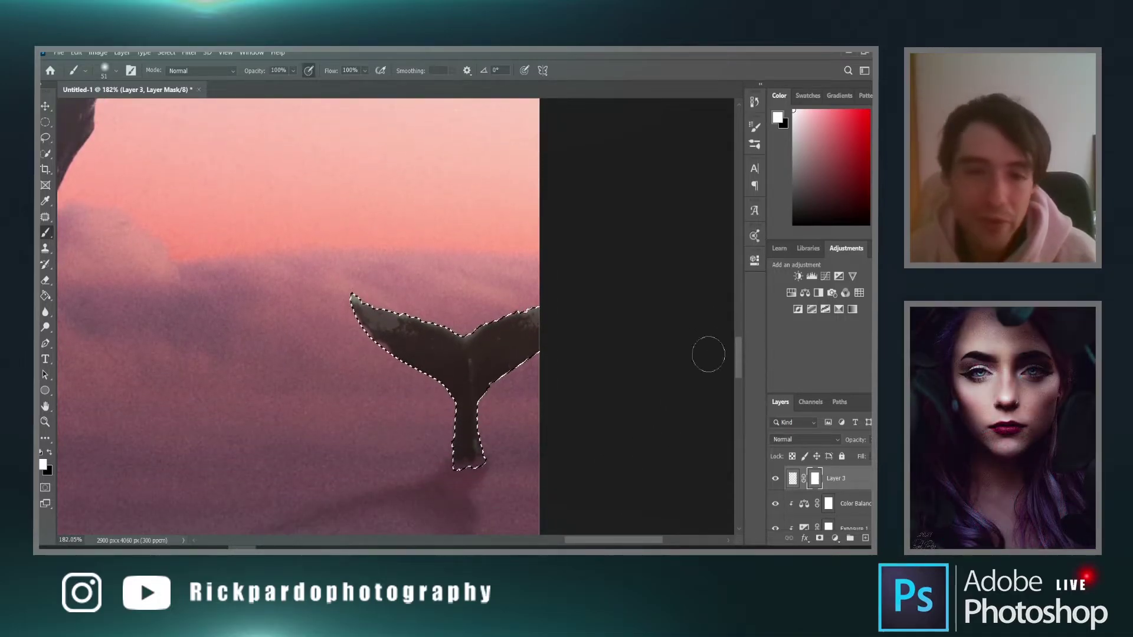
Try painting black on the Layer 3 mask along the selected tail's upper edge
scroll(590, 322, "up", 2)
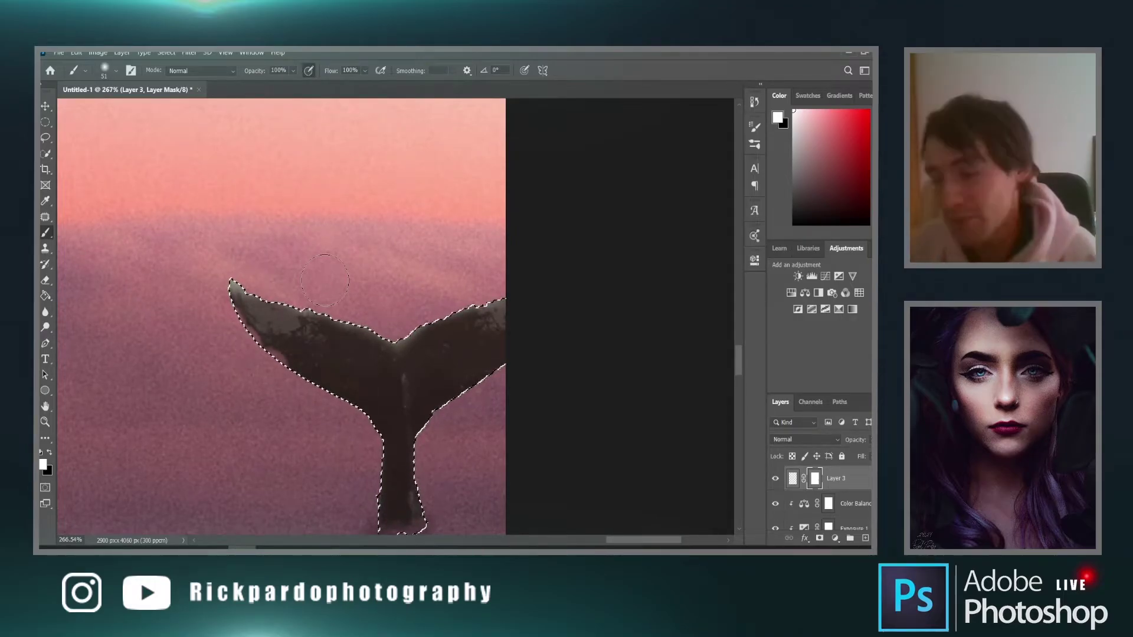
scroll(328, 286, "up", 1)
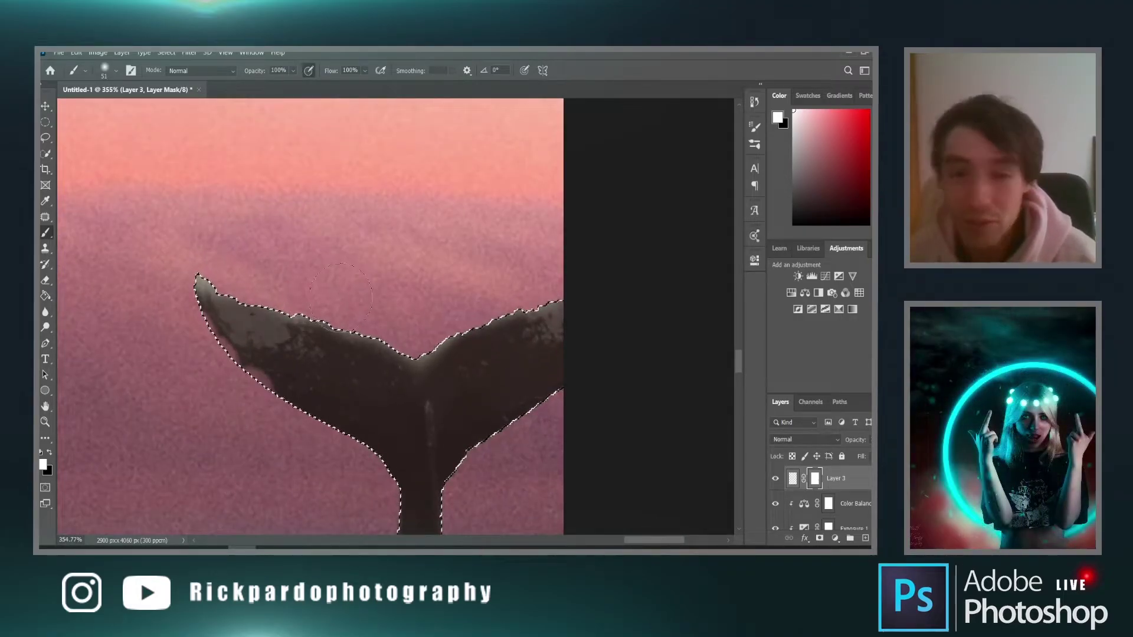
scroll(390, 346, "up", 1)
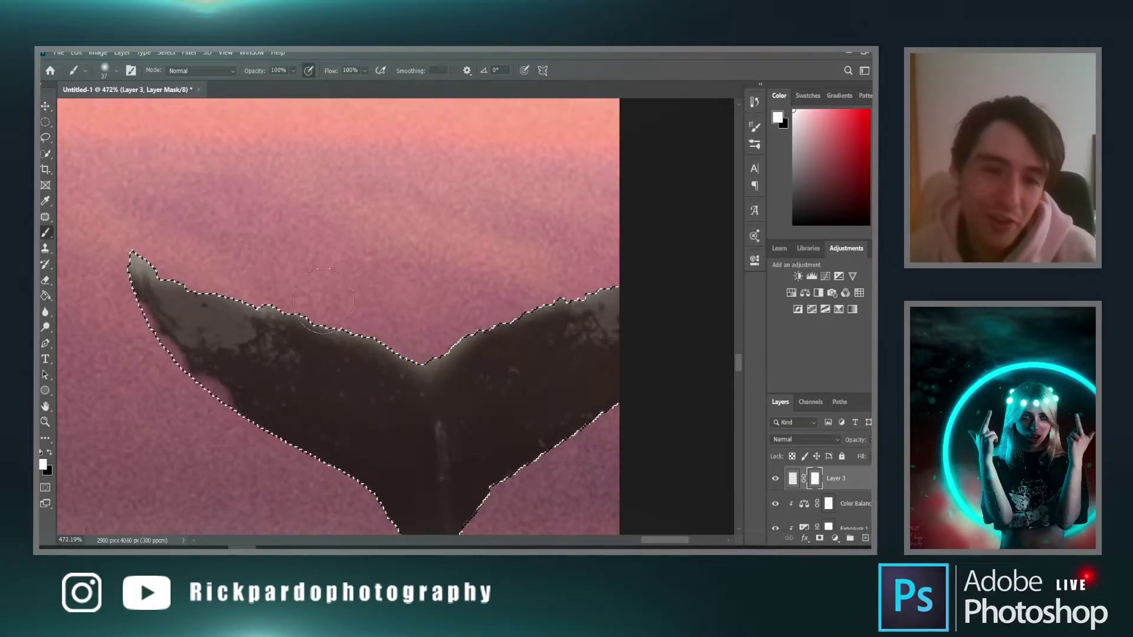
key("x")
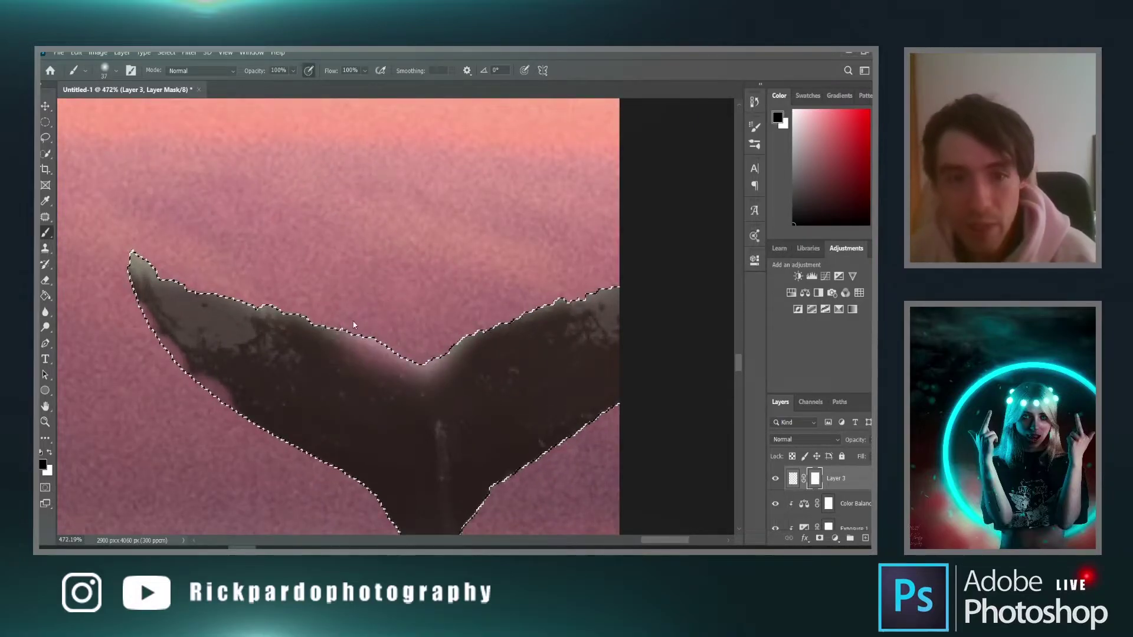
scroll(826, 487, "up", 3)
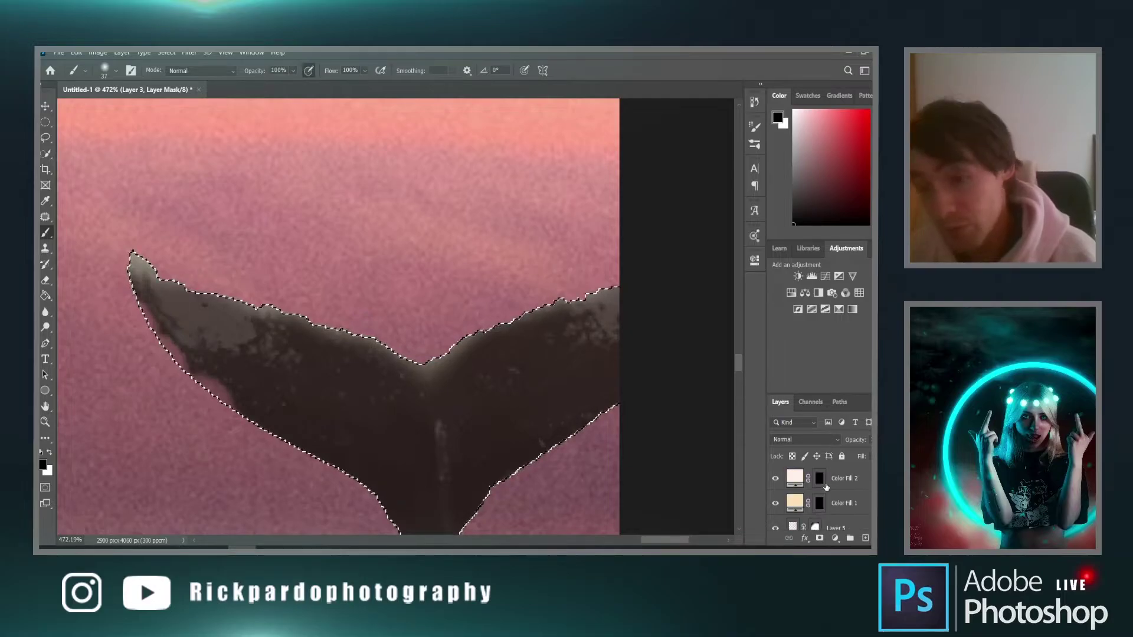
Paint white on the Color Fill 2 mask along the upper edge of the small whale tail, and clear the selection
left_click(820, 479)
key("x")
key("x")
key("x")
left_click(413, 351)
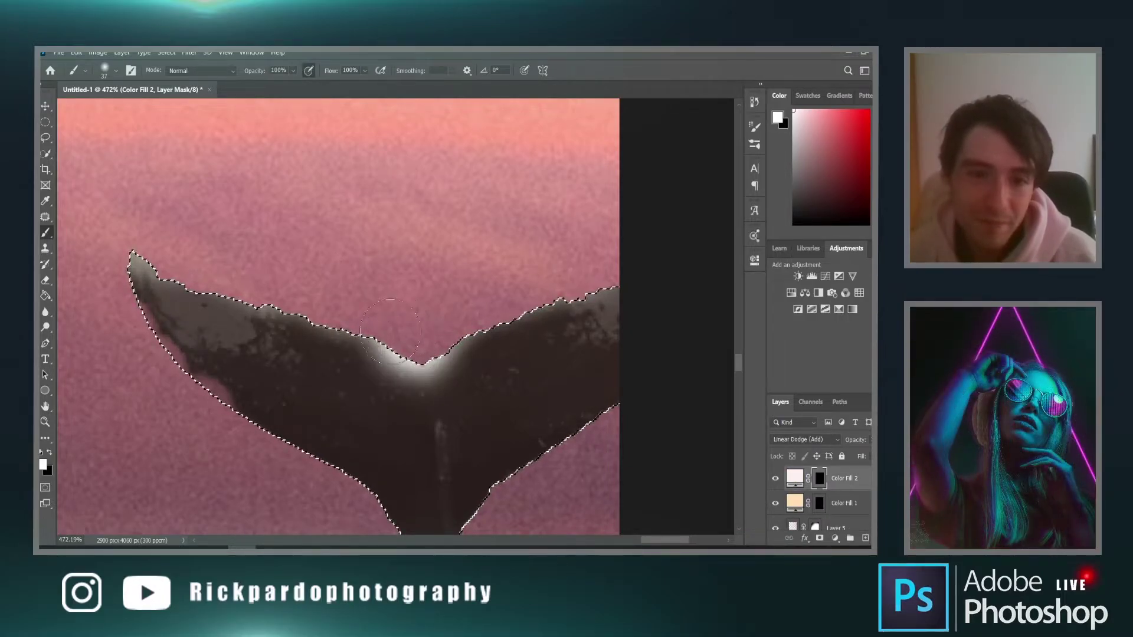
key("ctrl+z")
mouse_move(405, 333)
left_mouse_down()
mouse_move(271, 307)
mouse_move(147, 262)
left_mouse_up()
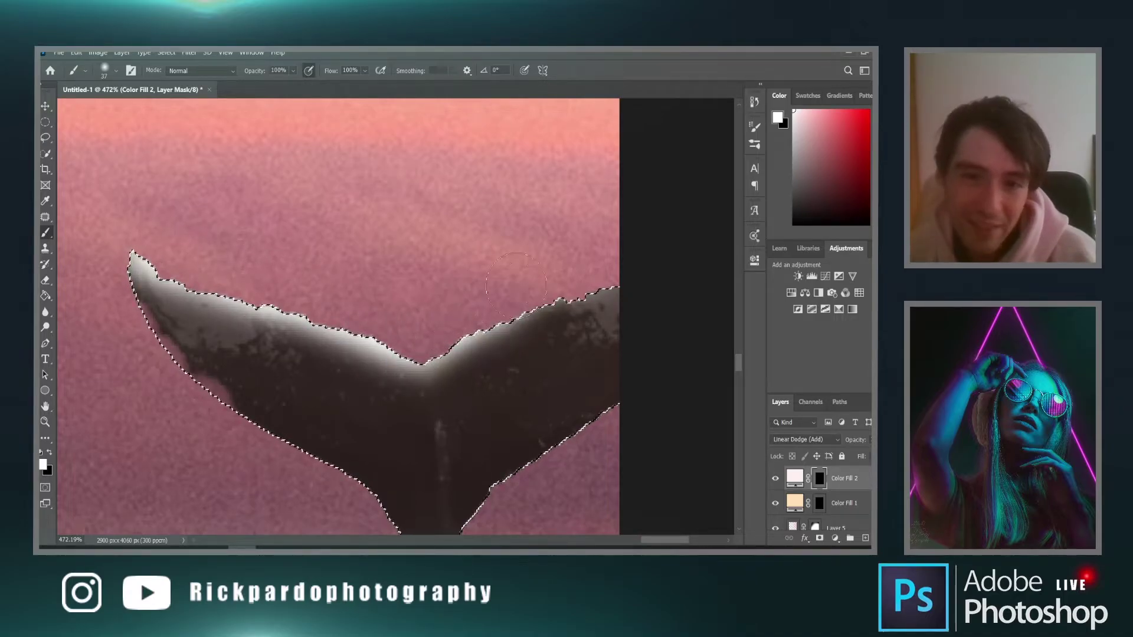
scroll(665, 247, "down", 2)
key("ctrl+d")
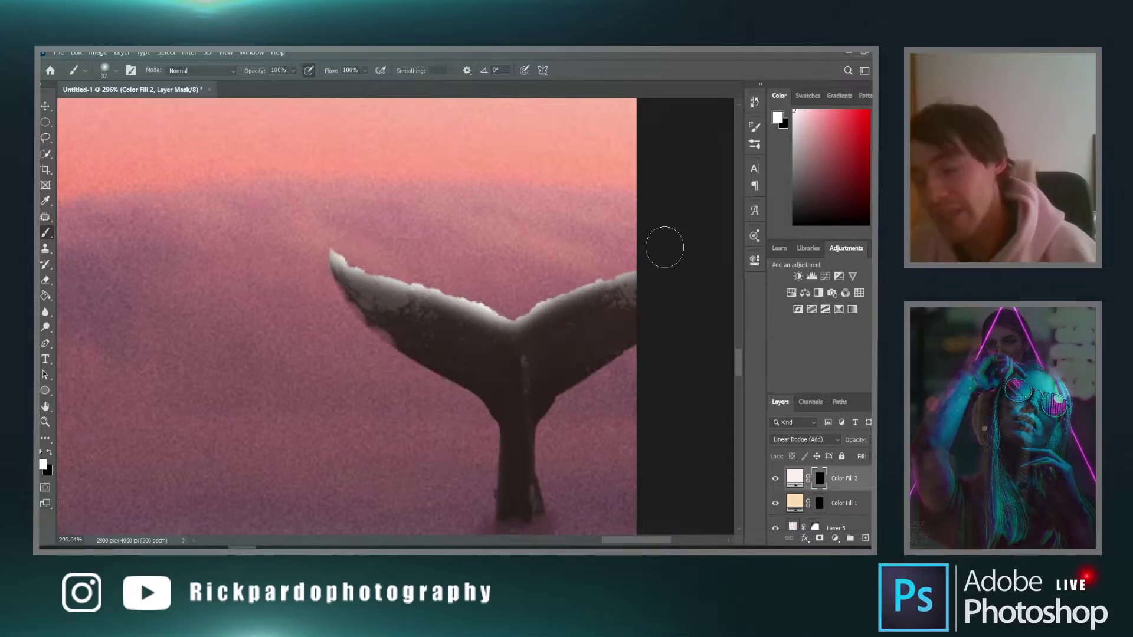
scroll(649, 248, "down", 2)
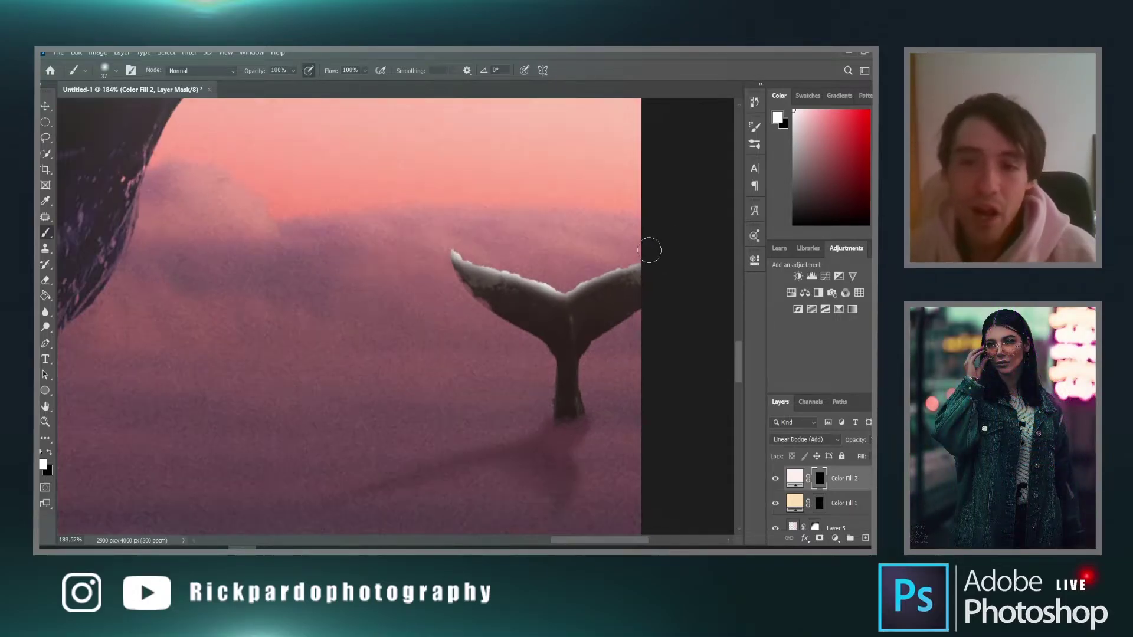
scroll(649, 250, "down", 4)
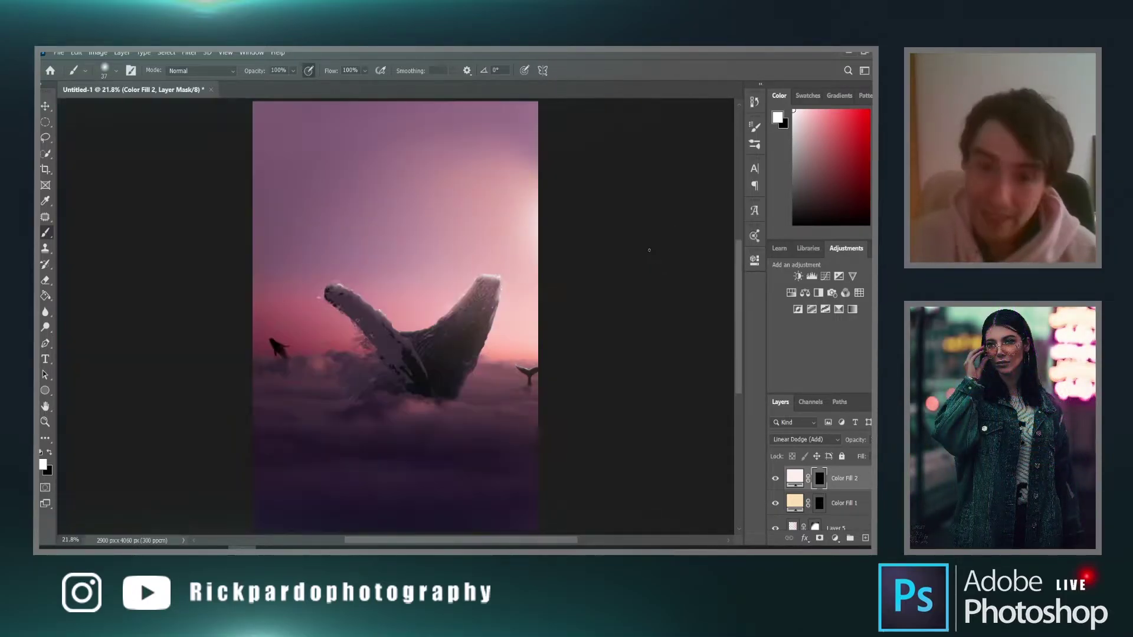
Try painting a large pale glow over the main whale's head on Layer 5, and return to the Color Fill 2 mask
scroll(561, 329, "up", 3)
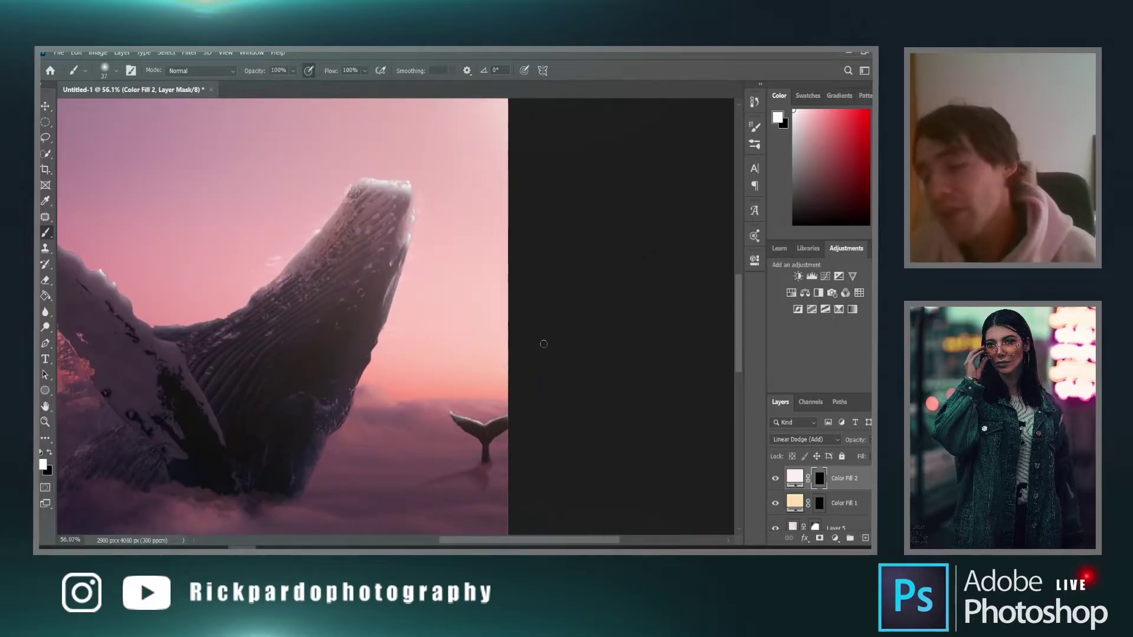
left_click_drag(392, 303, 425, 304)
scroll(806, 503, "down", 2)
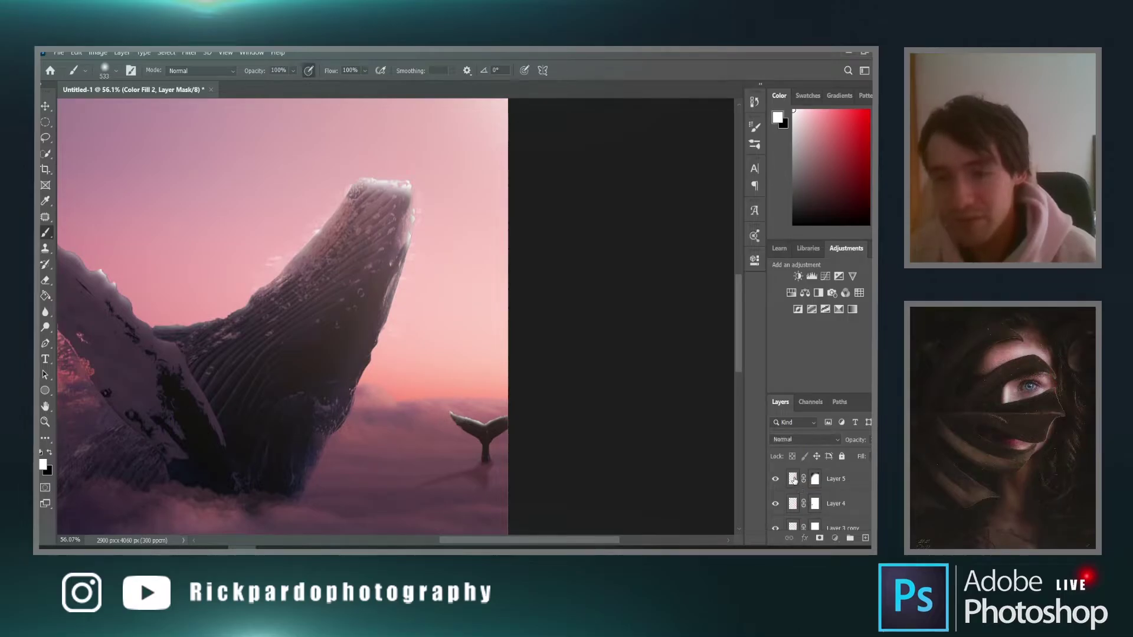
left_click(793, 480)
mouse_move(307, 195)
left_mouse_down()
mouse_move(367, 278)
mouse_move(330, 289)
left_mouse_up()
scroll(493, 327, "down", 1)
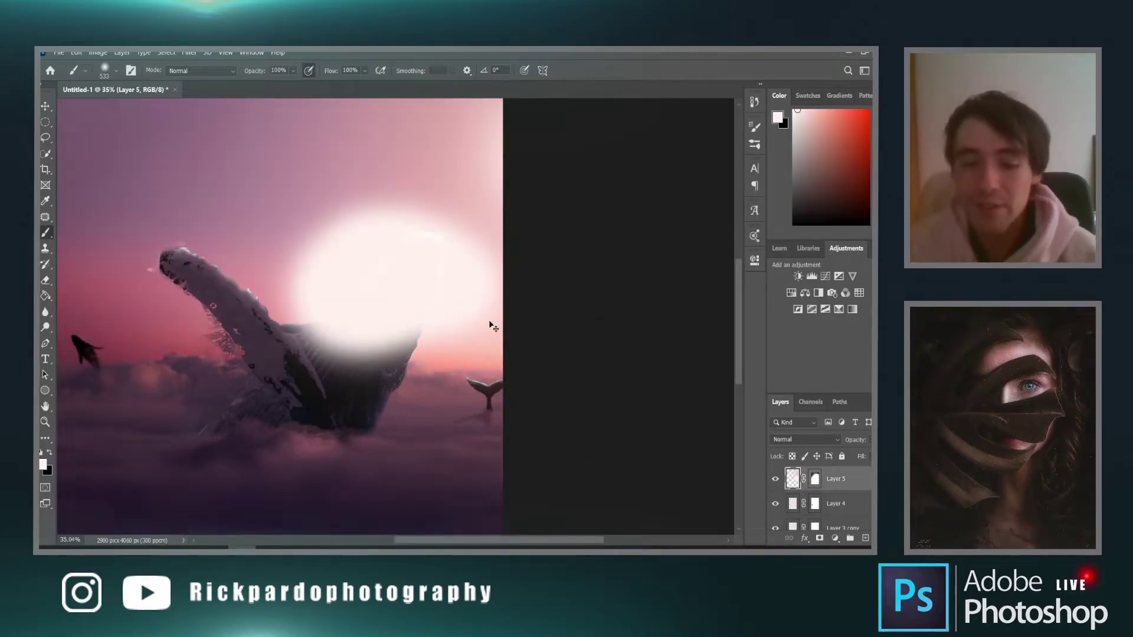
scroll(492, 326, "down", 1)
key("ctrl+z")
scroll(825, 483, "up", 3)
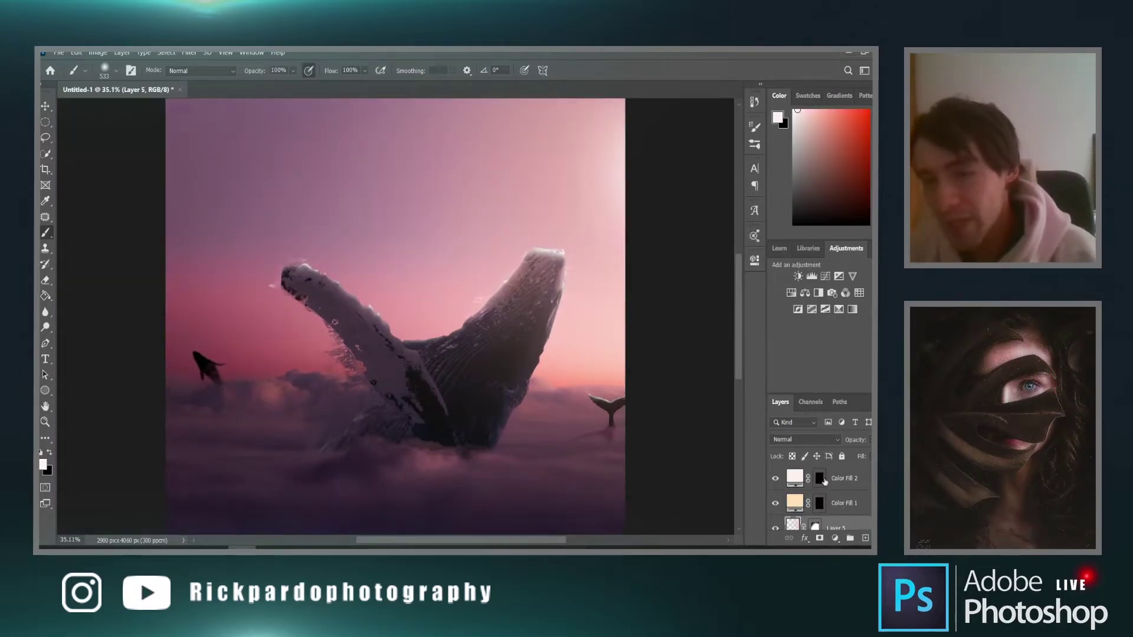
left_click(820, 480)
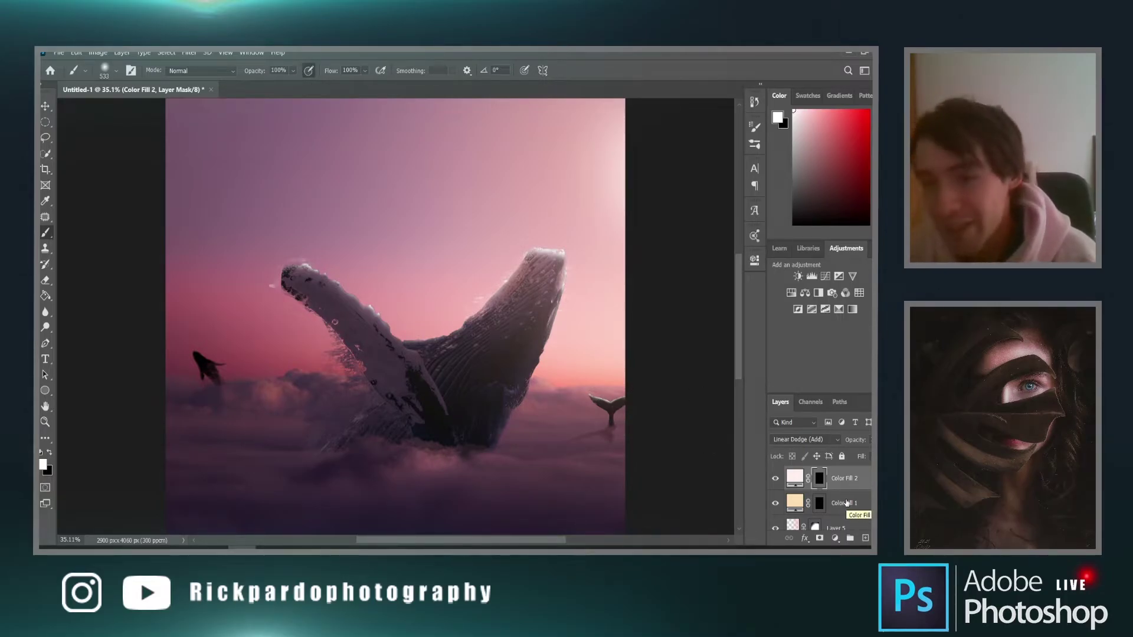
left_click(835, 538)
key("Escape")
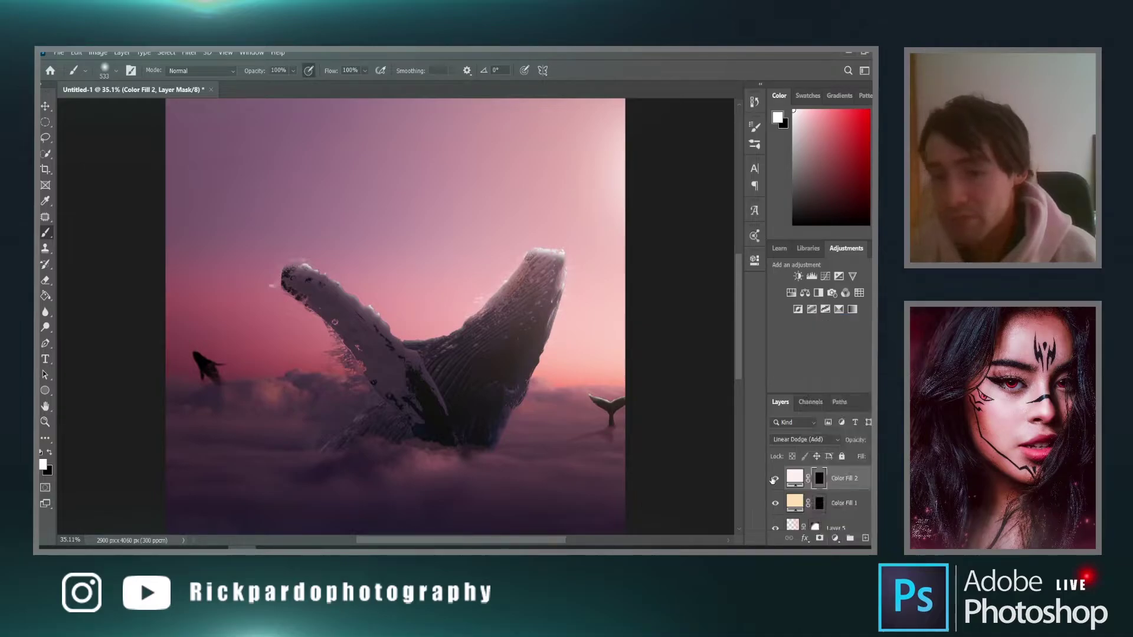
Thin the tail's edge highlight by painting black on the Color Fill 2 mask with a 27 px brush
scroll(601, 407, "up", 12)
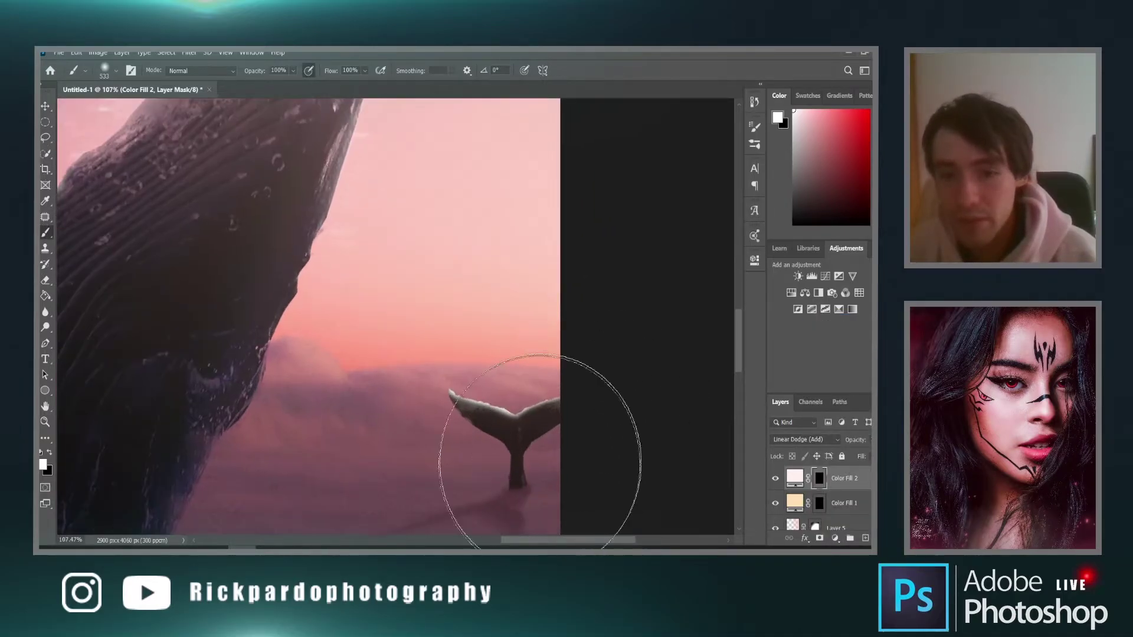
left_click_drag(345, 378, 278, 361)
key("x")
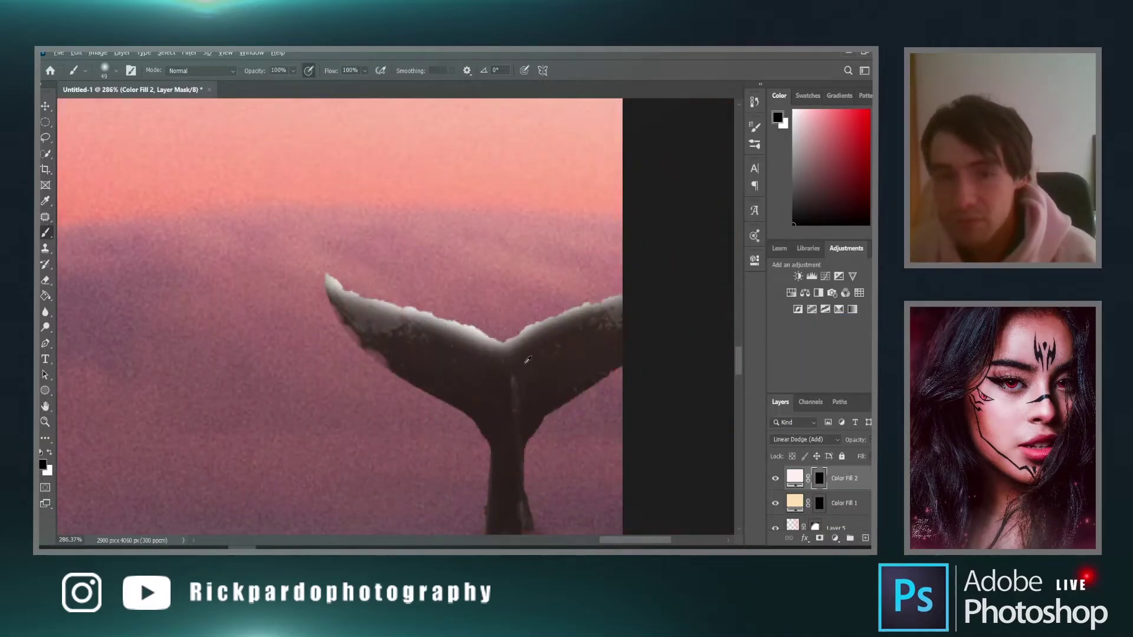
left_click_drag(471, 367, 331, 286)
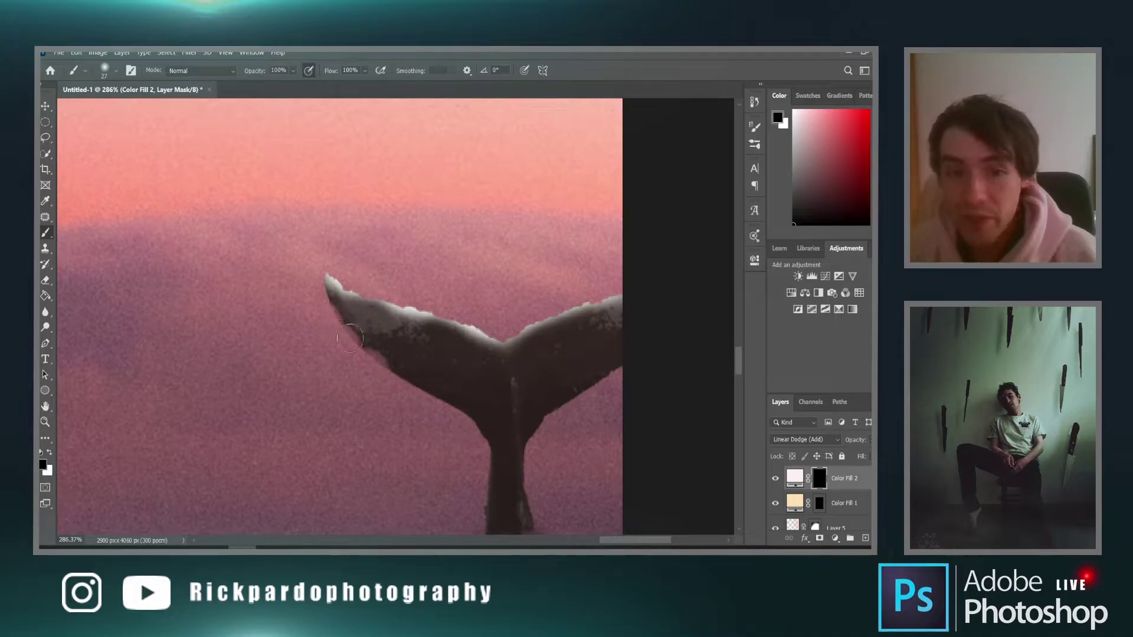
mouse_move(480, 371)
left_mouse_down()
mouse_move(514, 369)
mouse_move(561, 335)
mouse_move(539, 350)
mouse_move(622, 322)
left_mouse_up()
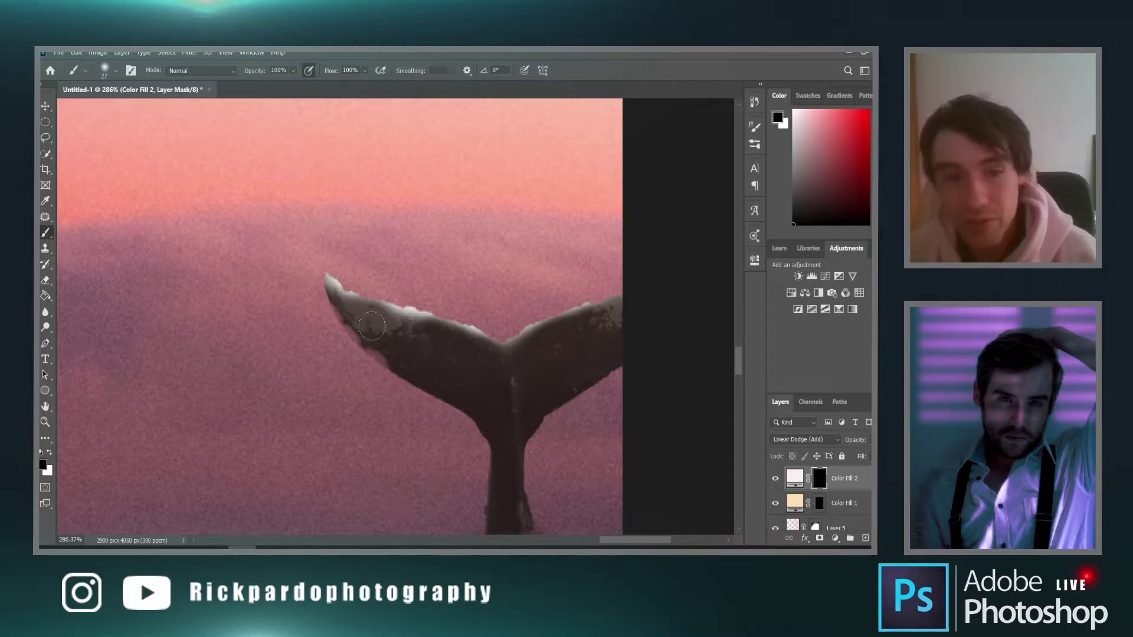
scroll(448, 348, "down", 2)
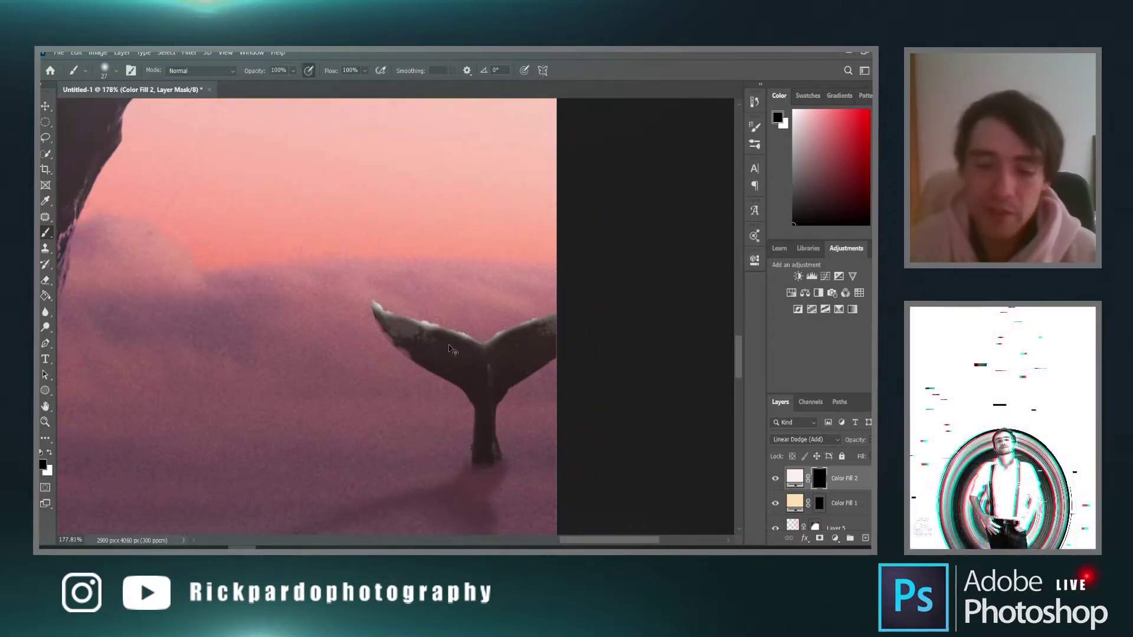
key("ctrl+0")
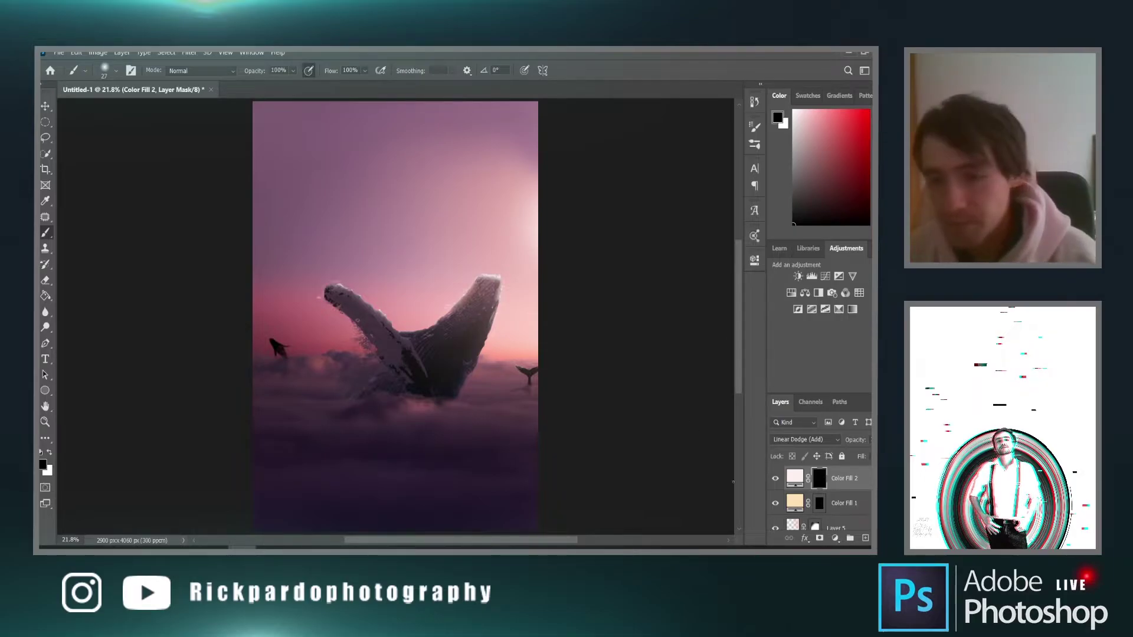
Inspect the small whale tail's edge highlight and toggle layer visibility to identify which layer holds the tail
left_click(775, 478)
scroll(601, 319, "up", 1)
scroll(520, 373, "up", 12)
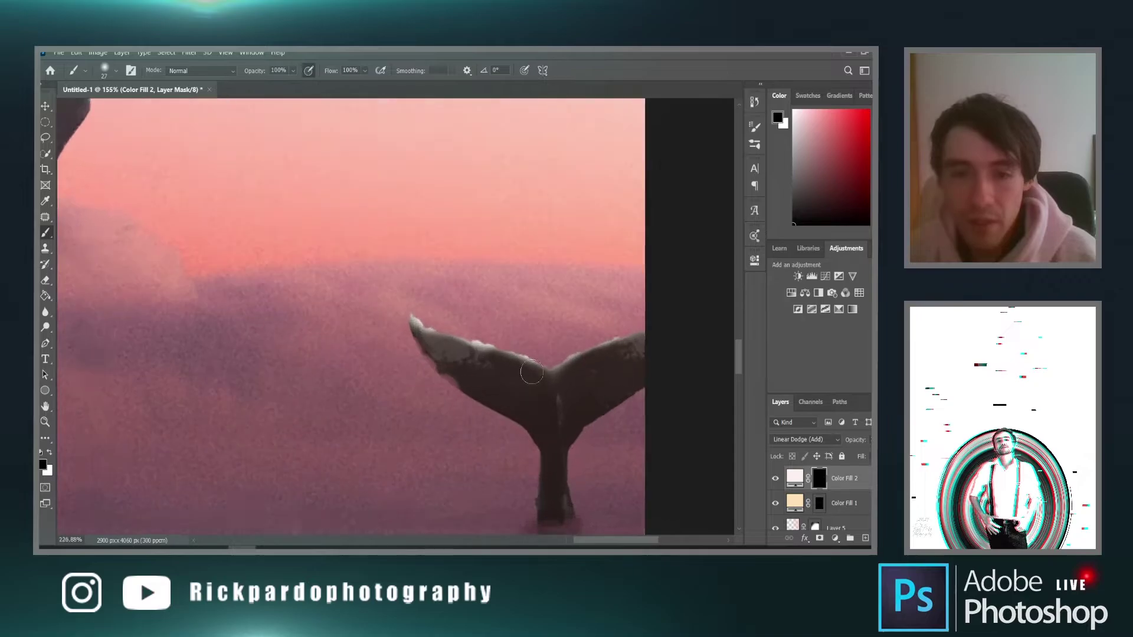
scroll(836, 482, "down", 2)
scroll(803, 507, "down", 1)
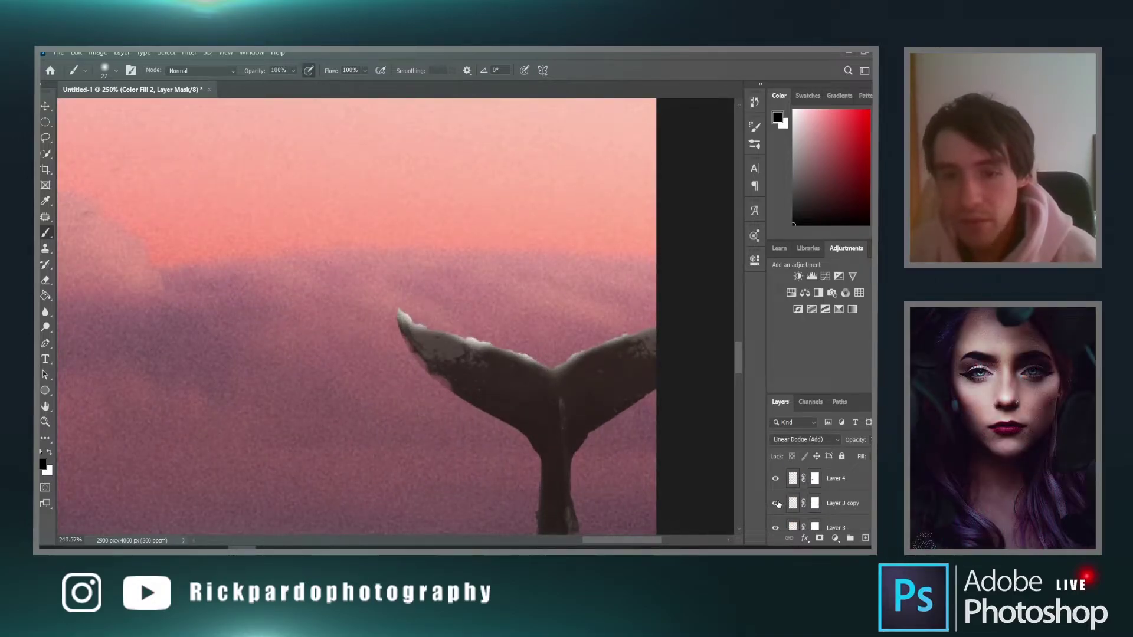
scroll(778, 508, "down", 1)
left_click(776, 505)
left_click(775, 505)
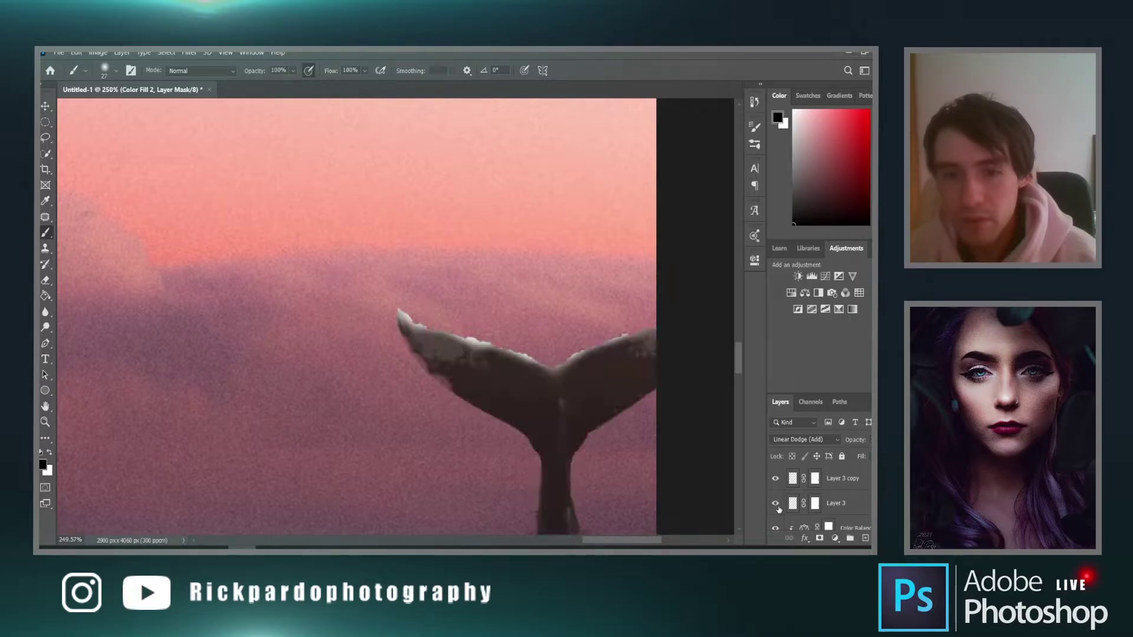
Load the tail's outline from Layer 3 as a selection and try painting white directly on the layer along the tail's upper edge
left_click(796, 511)
key("x")
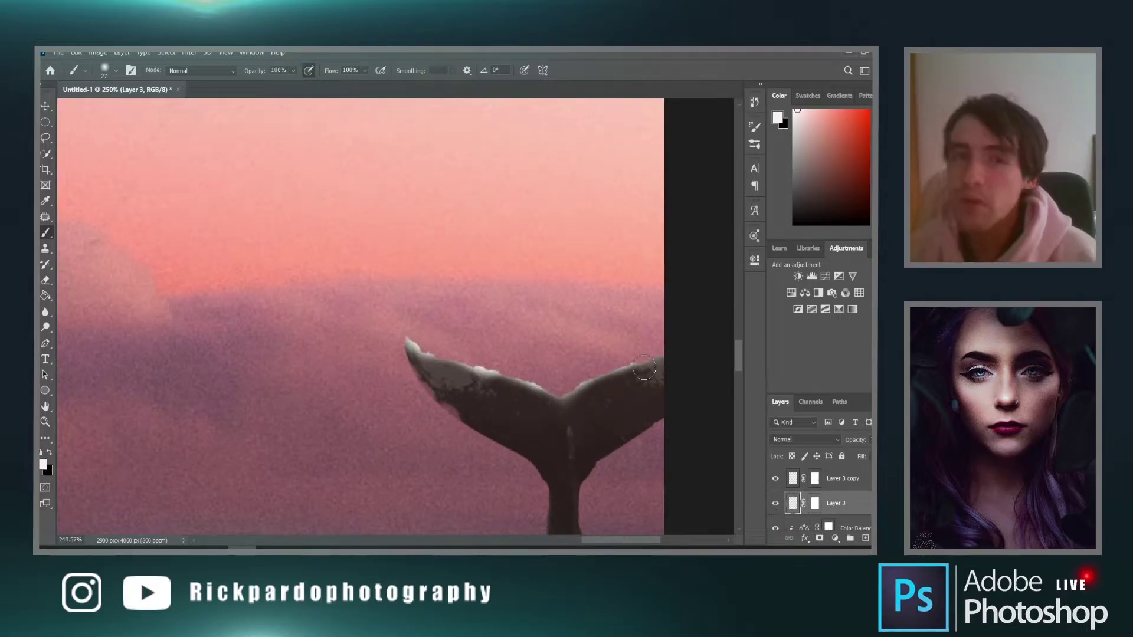
scroll(644, 368, "down", 1)
scroll(645, 368, "up", 3)
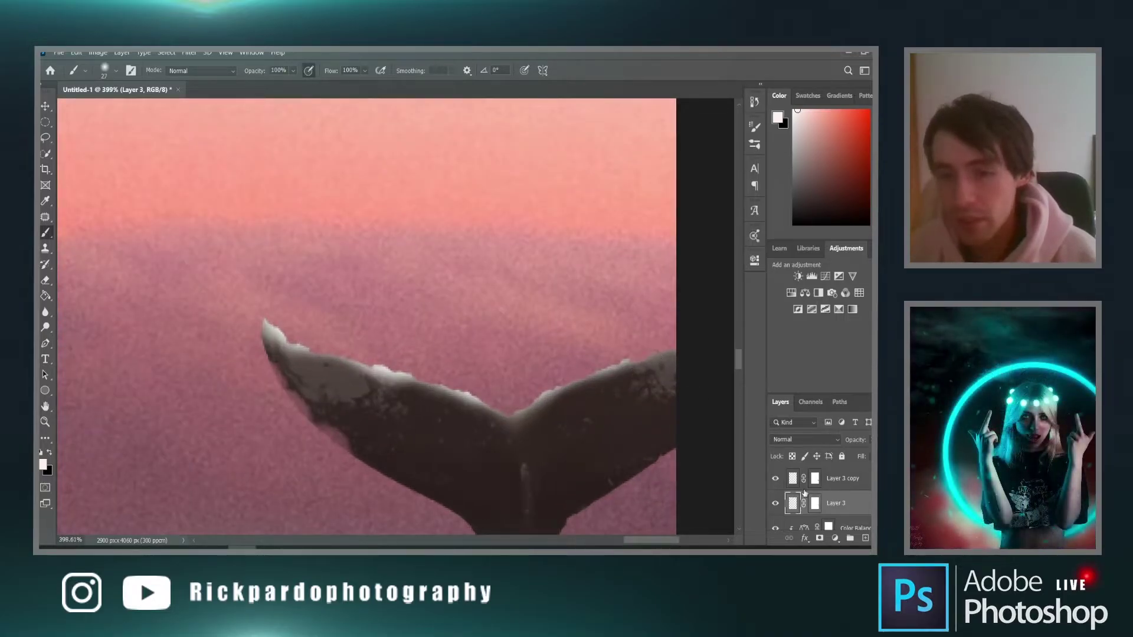
left_click(796, 510, "ctrl")
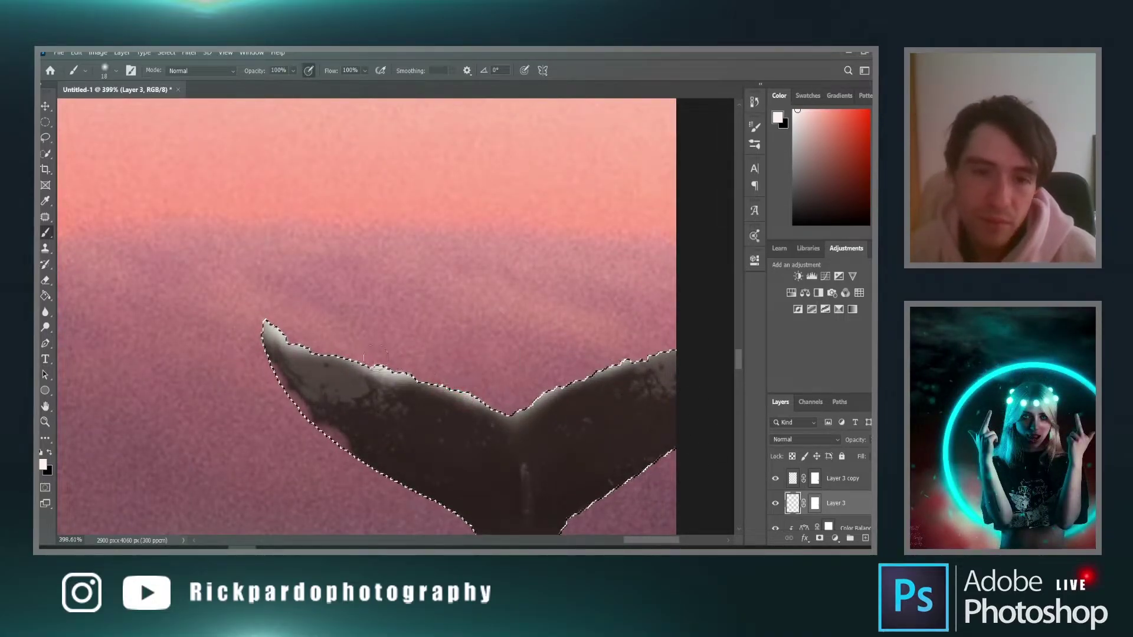
left_click_drag(382, 362, 437, 386)
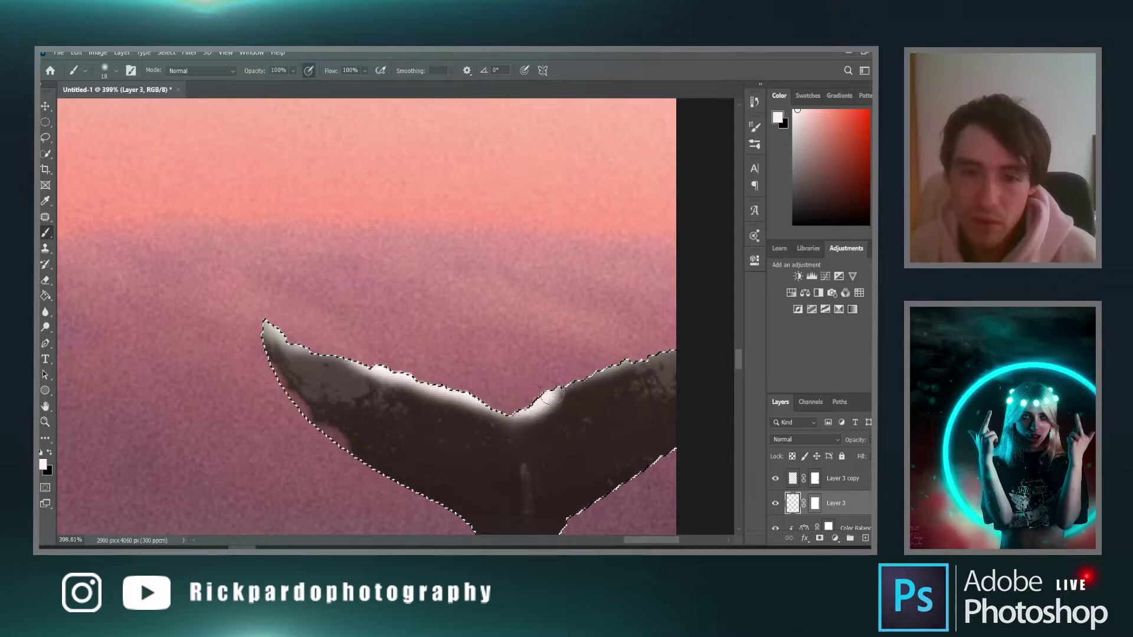
key("x")
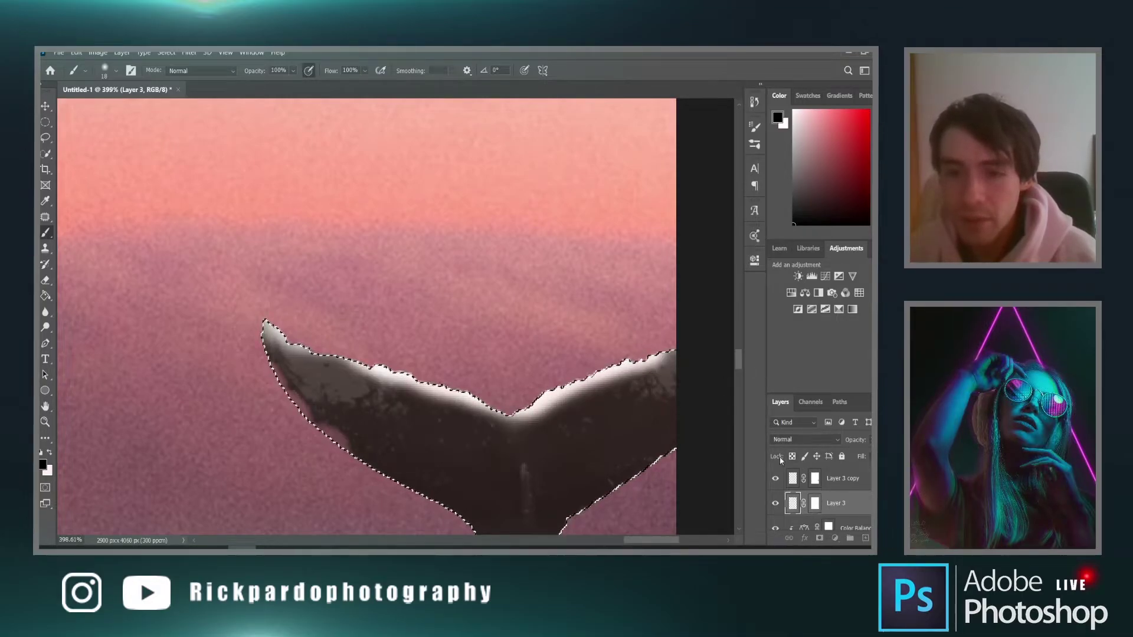
Try painting on the Layer 3 mask at the upper edge of the tail's right fluke within the selection
left_click(815, 502)
key("x")
left_click_drag(643, 376, 650, 376)
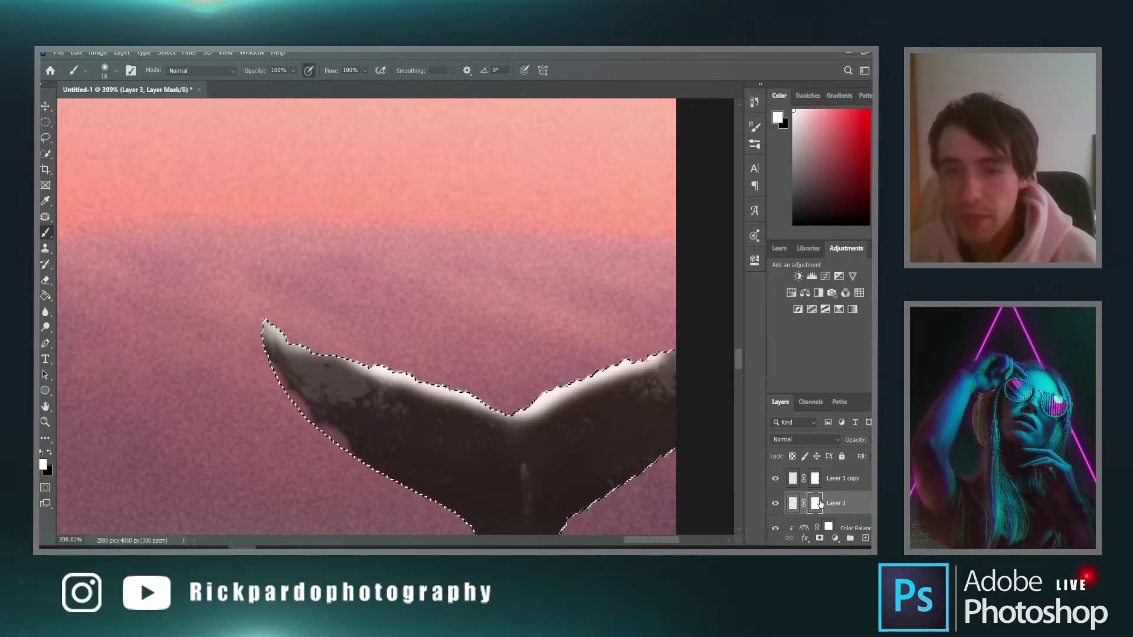
key("x")
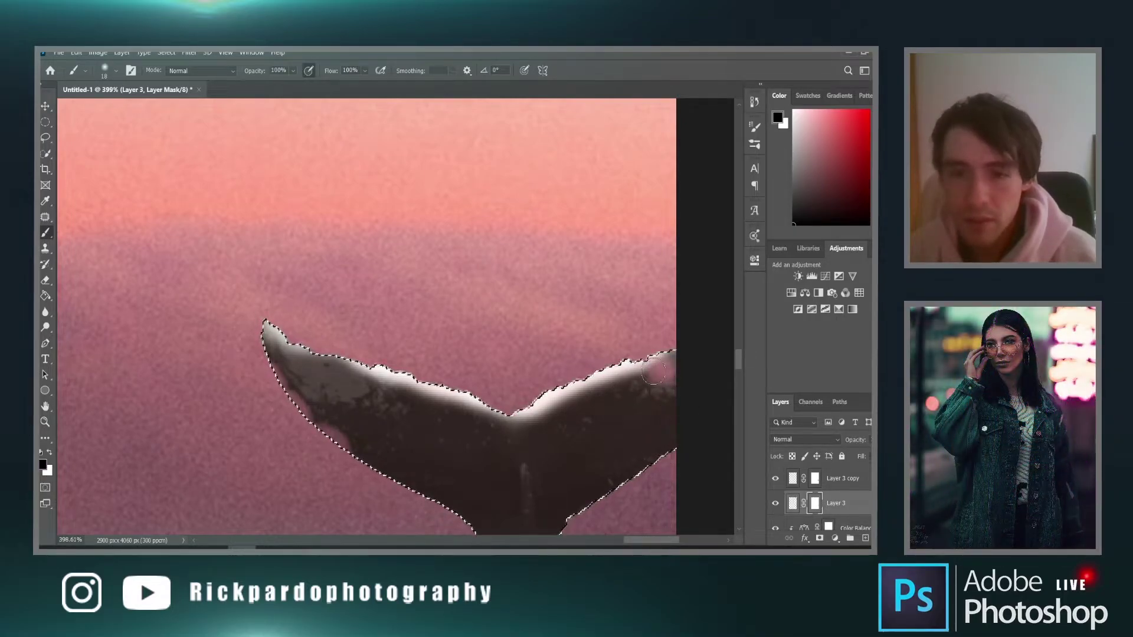
Return to the Color Fill 2 layer and clear the tail selection
scroll(818, 503, "up", 1)
left_click(818, 487)
scroll(824, 491, "down", 1)
scroll(823, 490, "up", 1)
key("ctrl+d")
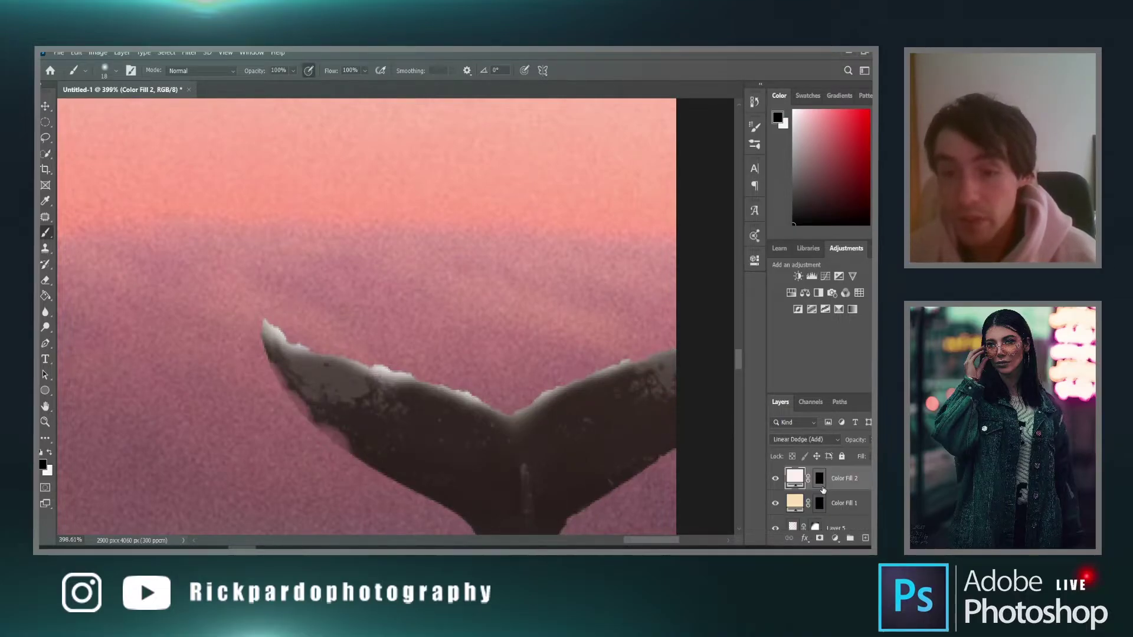
Target the Color Fill 2 layer mask and load the whale tail's outline as a selection
left_click(823, 485)
scroll(820, 490, "down", 2)
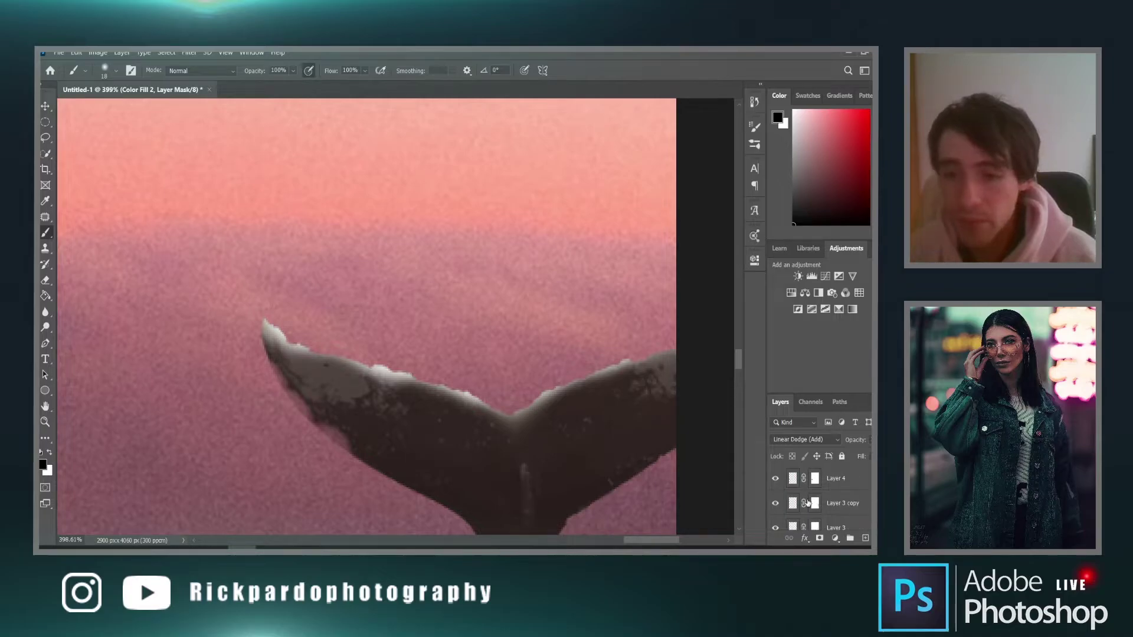
scroll(772, 506, "down", 1)
left_click(776, 503)
left_click(776, 503)
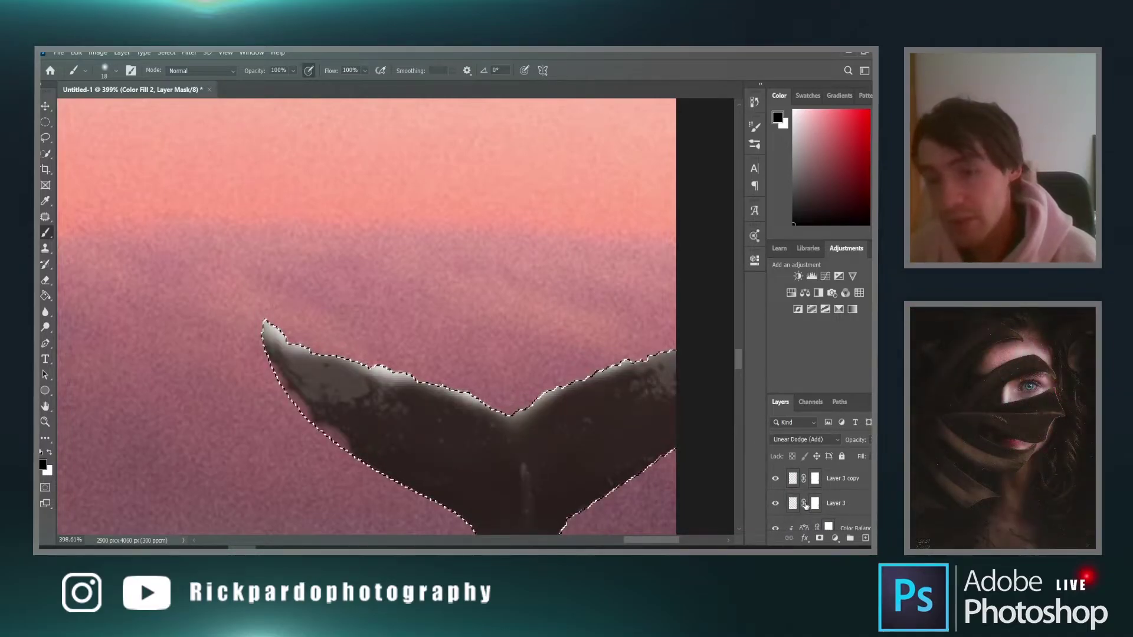
scroll(804, 505, "up", 3)
Paint a highlight on the Color Fill 2 mask along the tail's upper edge with a larger brush, and deselect
key("bracketright")
key("bracketright")
key("x")
mouse_move(667, 349)
left_mouse_down()
mouse_move(543, 377)
mouse_move(510, 413)
mouse_move(407, 378)
mouse_move(293, 309)
left_mouse_up()
key("ctrl+d")
Try a stroke with a smaller brush along the tail's upper edge on the mask, and undo it
key("bracketleft")
mouse_move(669, 357)
left_mouse_down()
mouse_move(558, 417)
mouse_move(567, 410)
mouse_move(584, 404)
mouse_move(546, 427)
mouse_move(589, 420)
mouse_move(662, 375)
mouse_move(518, 460)
mouse_move(573, 421)
mouse_move(560, 406)
mouse_move(485, 451)
mouse_move(443, 406)
mouse_move(487, 442)
mouse_move(464, 411)
mouse_move(421, 412)
mouse_move(350, 373)
mouse_move(439, 416)
mouse_move(251, 341)
mouse_move(292, 370)
mouse_move(270, 348)
left_mouse_up()
key("ctrl+z")
key("x")
scroll(300, 394, "down", 4)
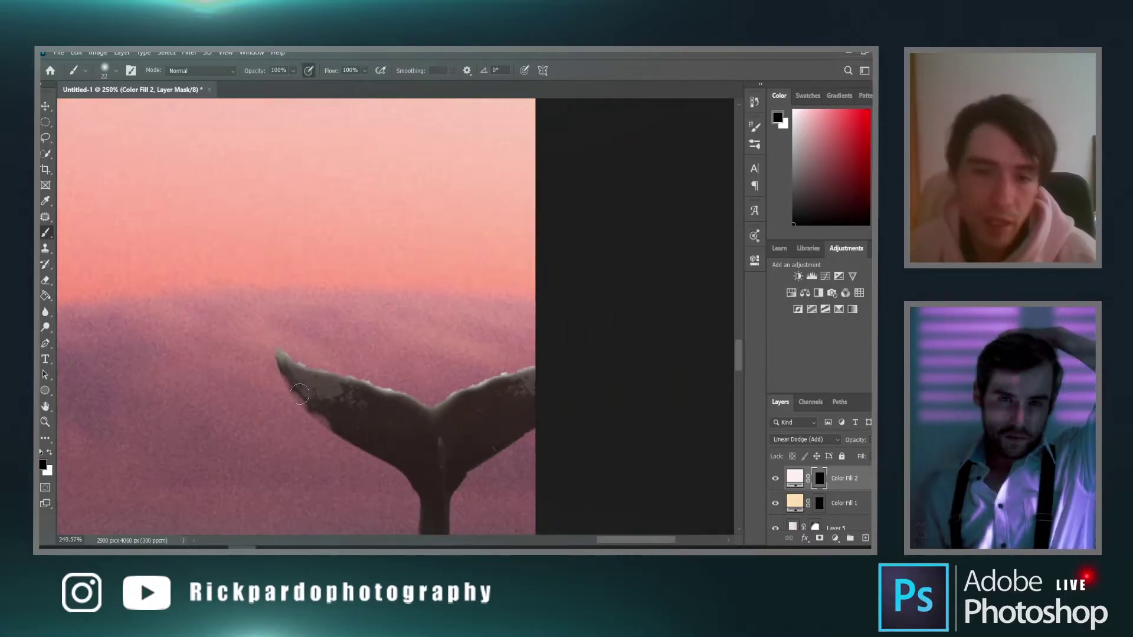
key("ctrl+0")
scroll(645, 462, "down", 2)
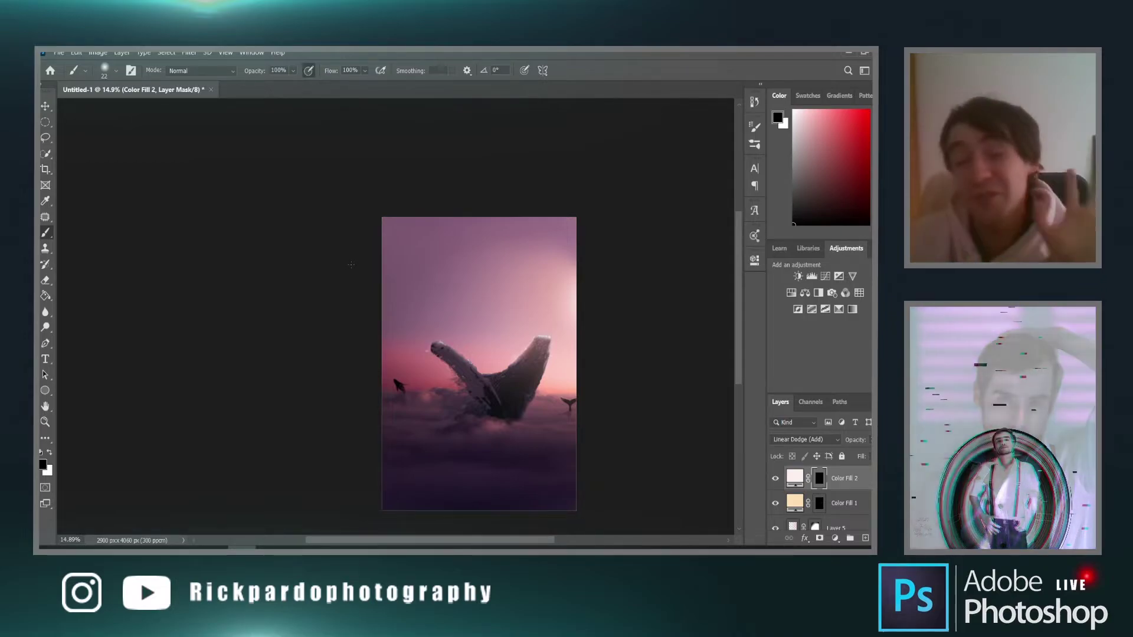
scroll(351, 265, "up", 2)
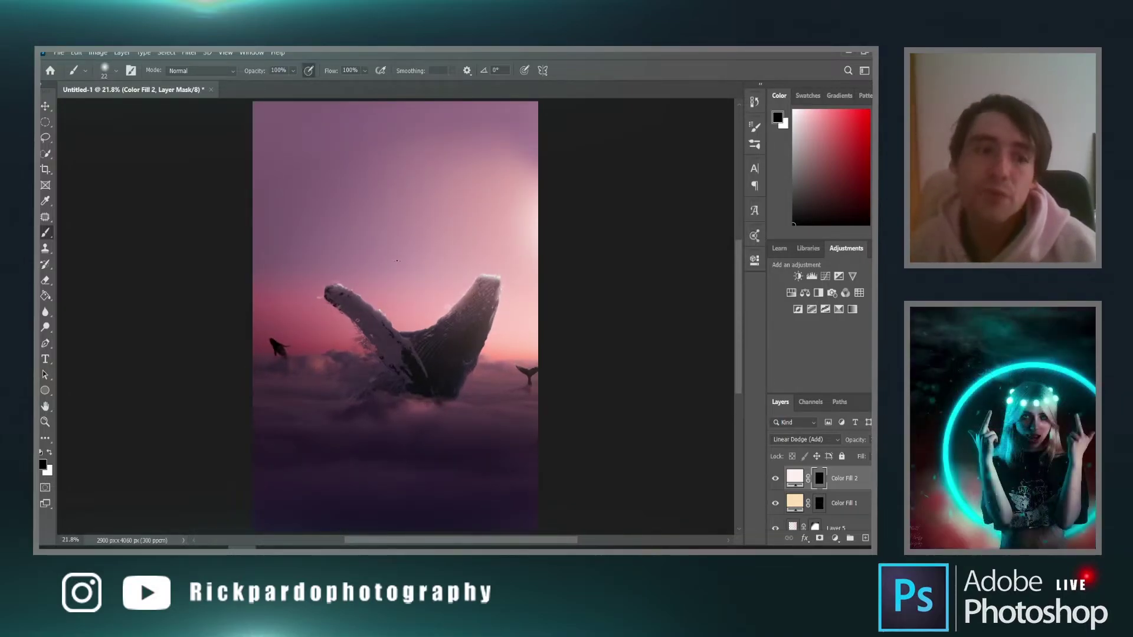
left_click(47, 297)
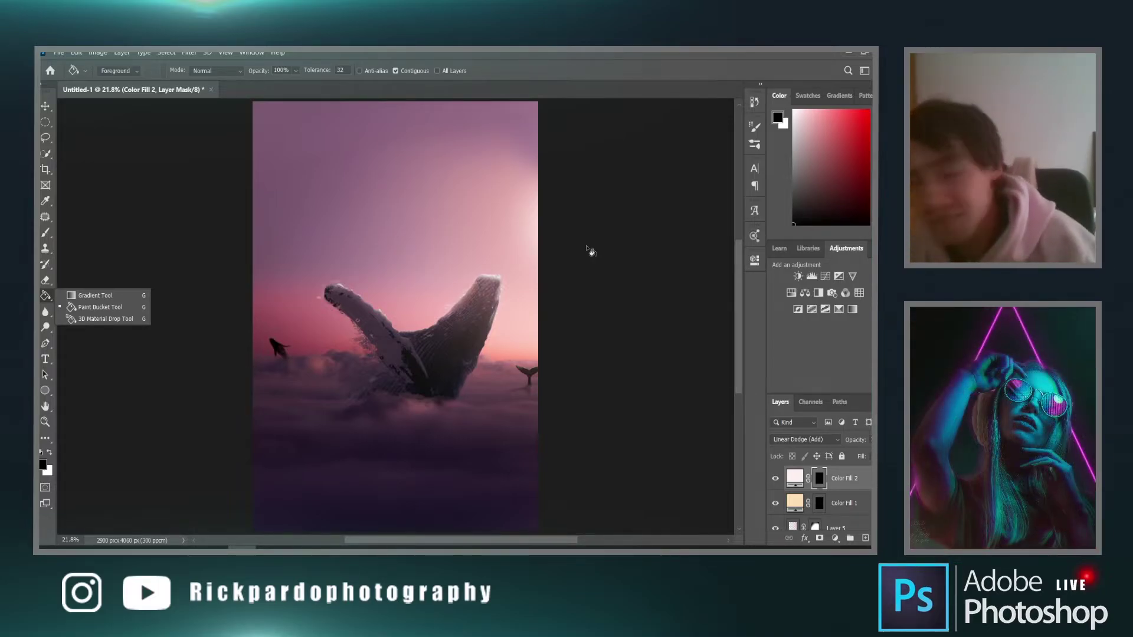
left_click(99, 295)
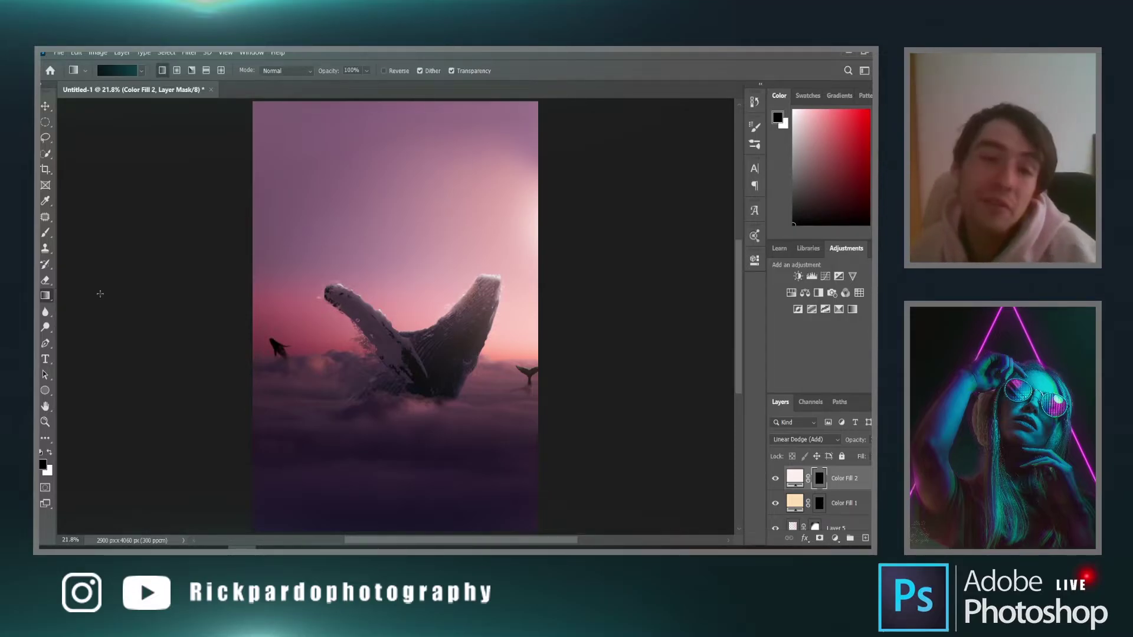
left_click(45, 108)
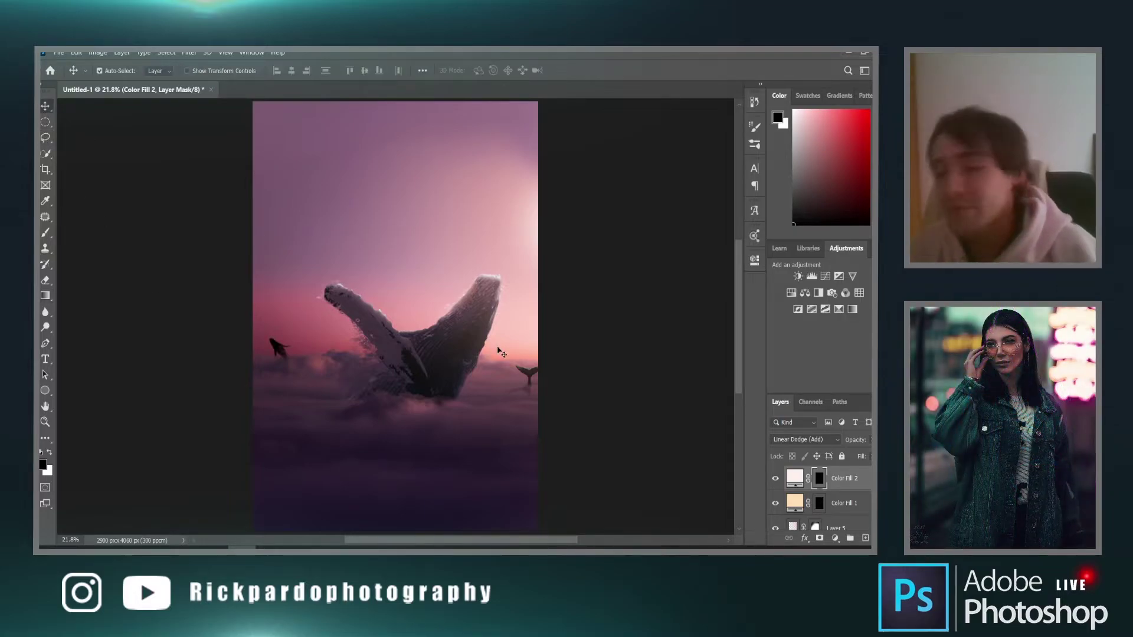
scroll(471, 314, "down", 2)
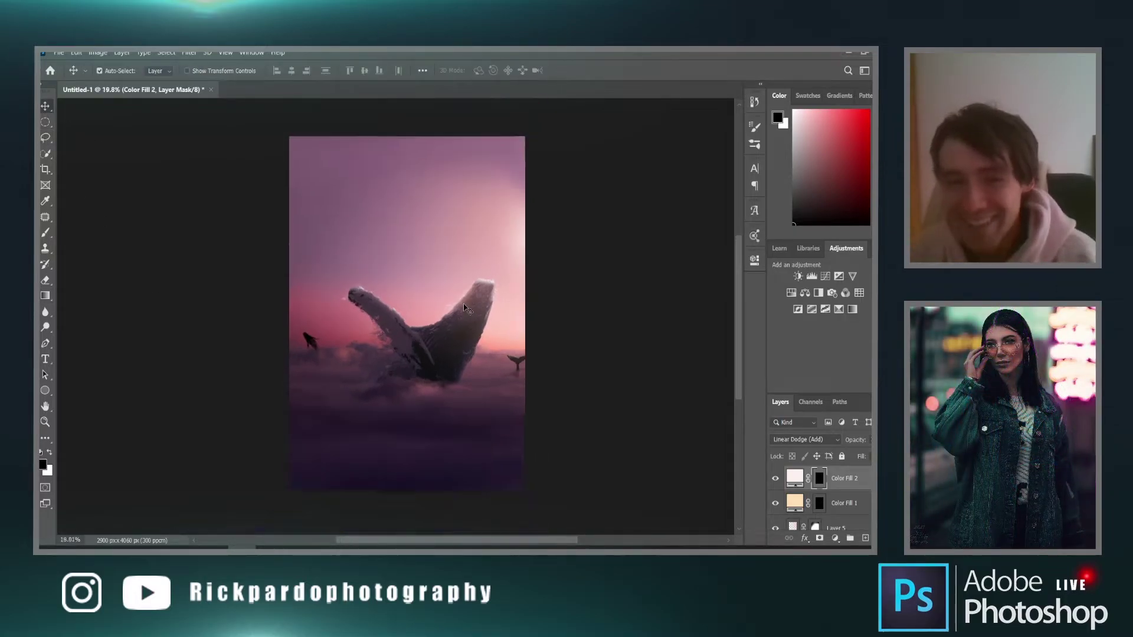
scroll(464, 305, "up", 2)
scroll(464, 307, "down", 2)
scroll(465, 306, "up", 1)
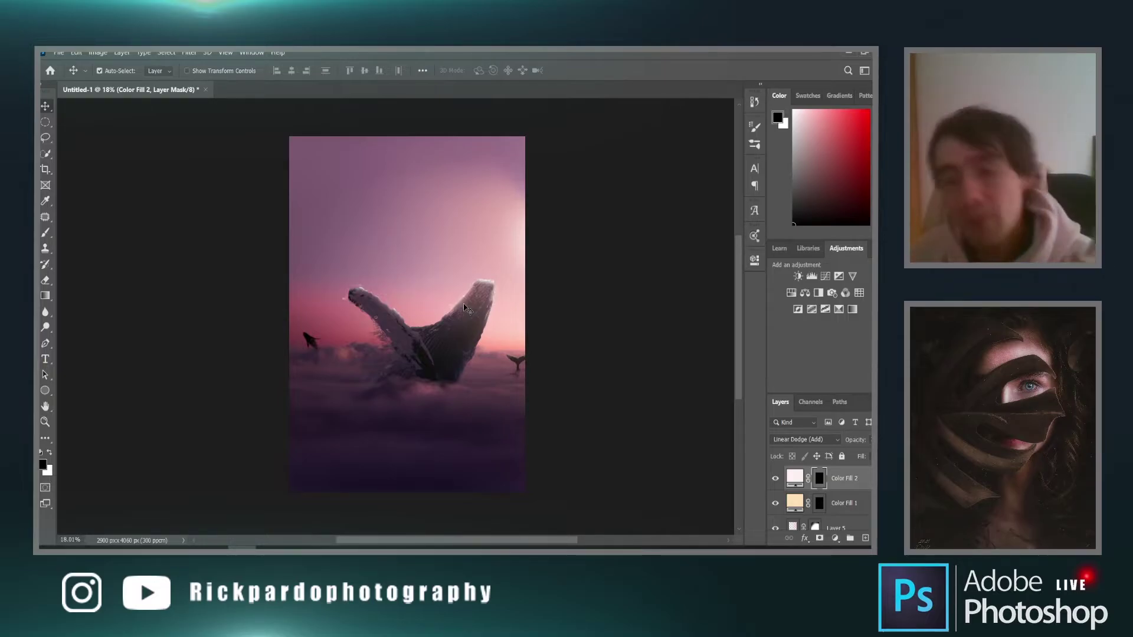
Open the eclipse phases photo from the space folder inside photoshop resources
key("ctrl+o")
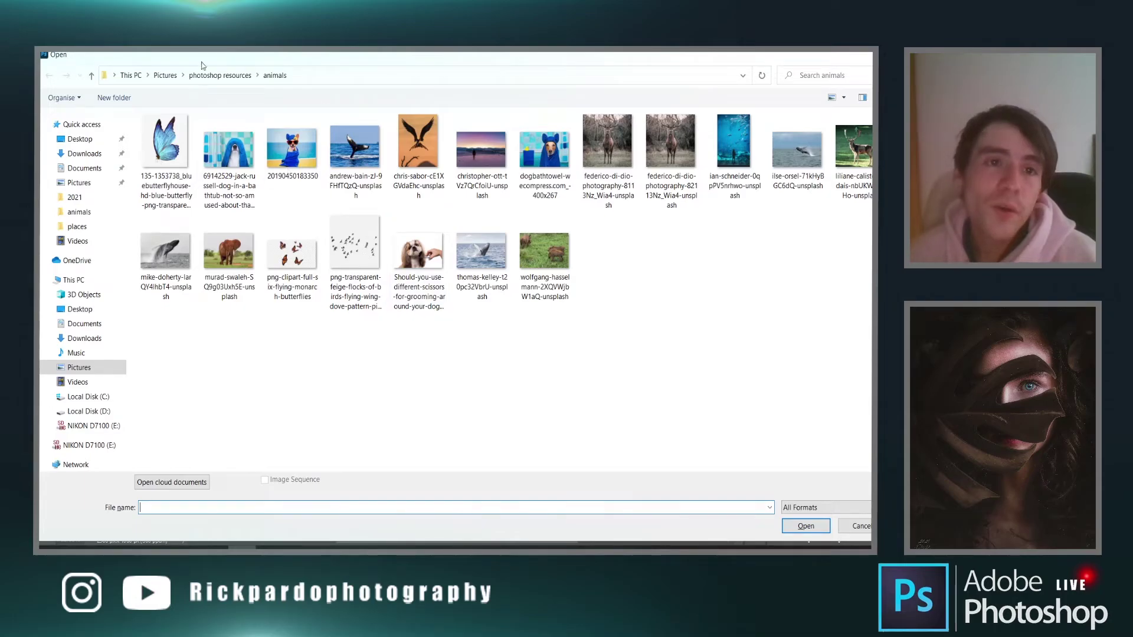
left_click(221, 75)
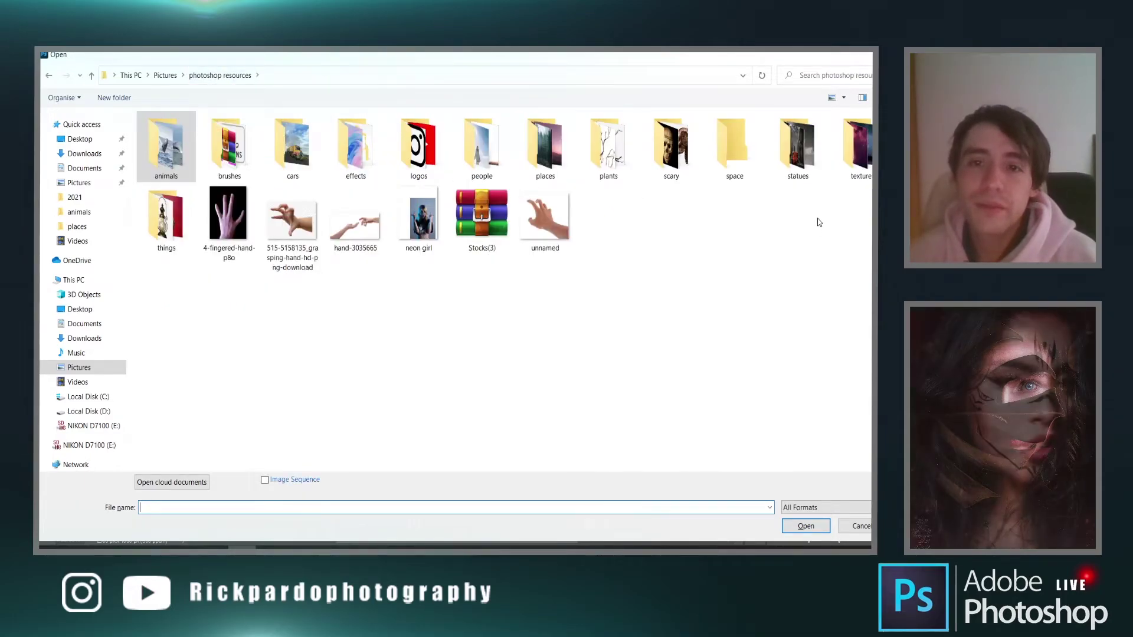
double_click(736, 147)
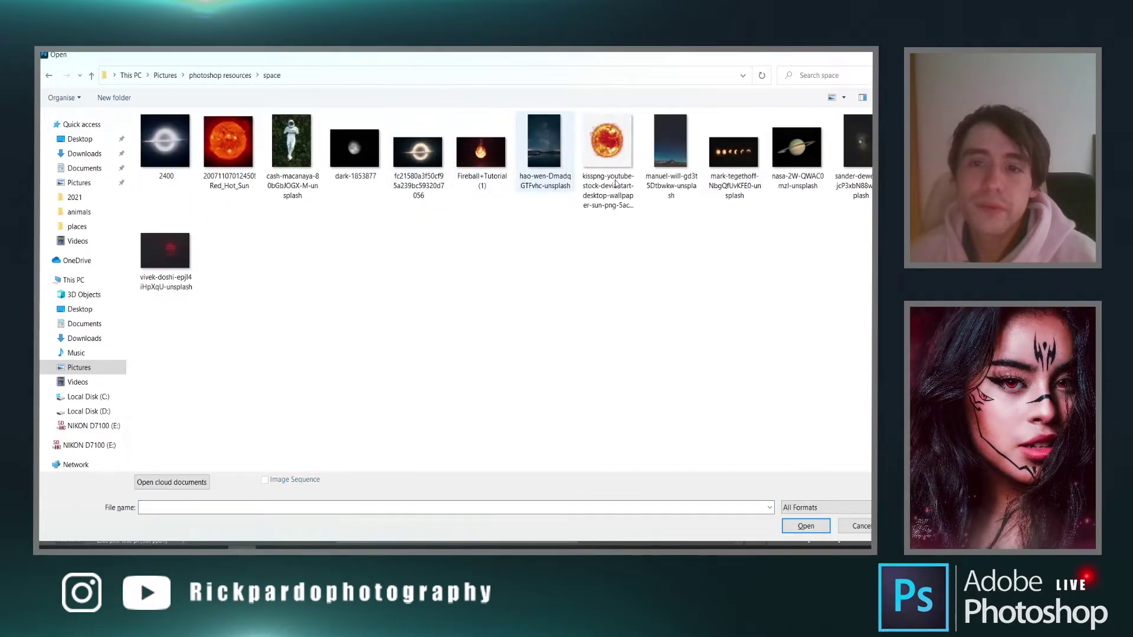
double_click(741, 148)
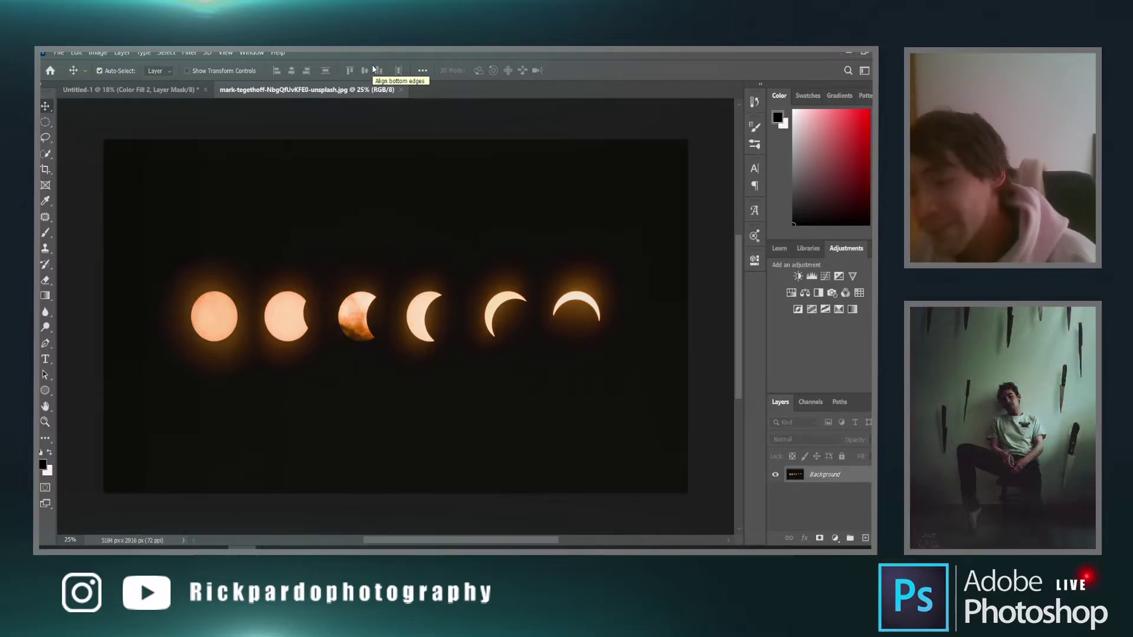
Copy the eclipse phases image into the whale composition as a new layer and close the source document
left_click_drag(314, 90, 436, 199)
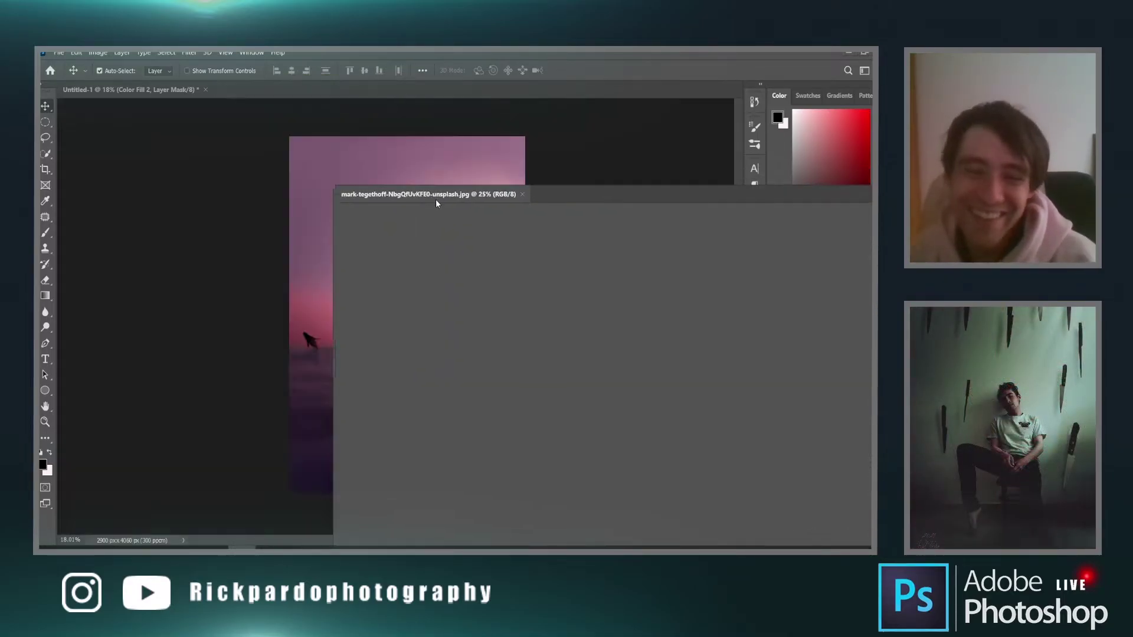
left_click_drag(578, 197, 436, 366)
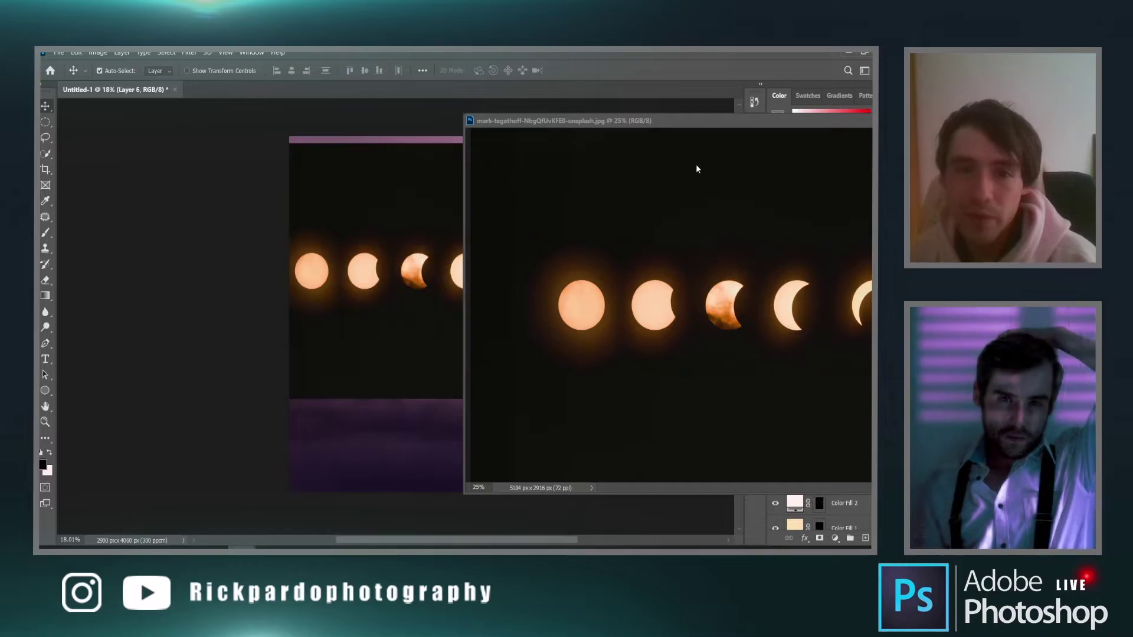
left_click_drag(724, 126, 190, 216)
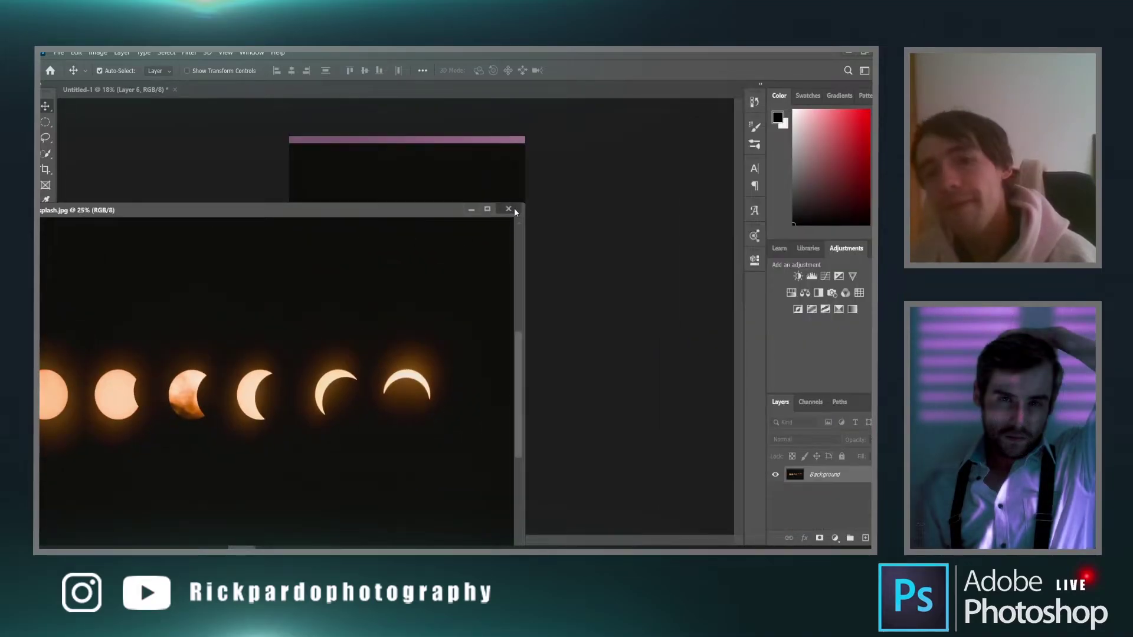
left_click(515, 208)
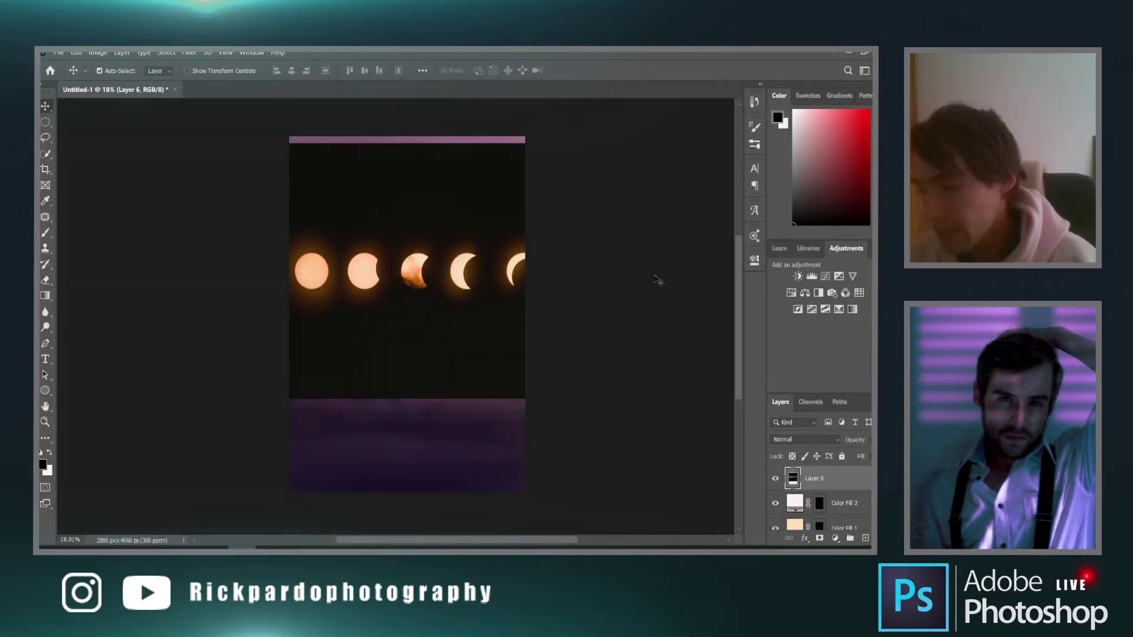
Set the eclipse layer's blend mode to Screen, and scale it down so all six phases fit in the sky above the whale
left_click(796, 437)
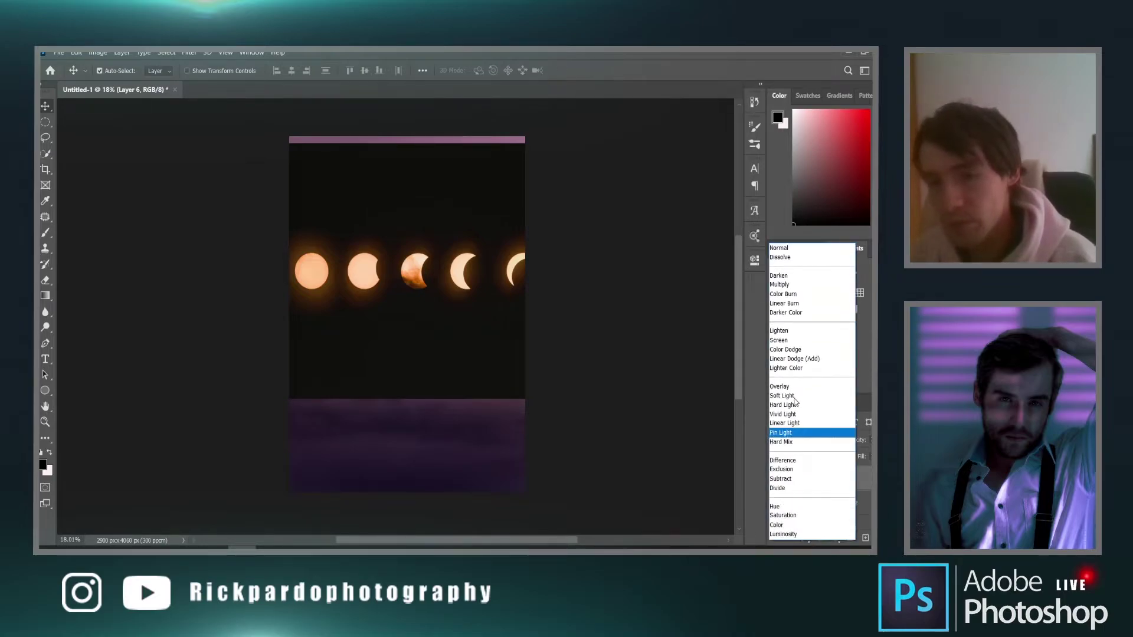
left_click(793, 341)
left_click_drag(411, 278, 405, 221)
key("ctrl+t")
left_click_drag(662, 343, 513, 254)
left_click_drag(436, 229, 466, 282)
key("Return")
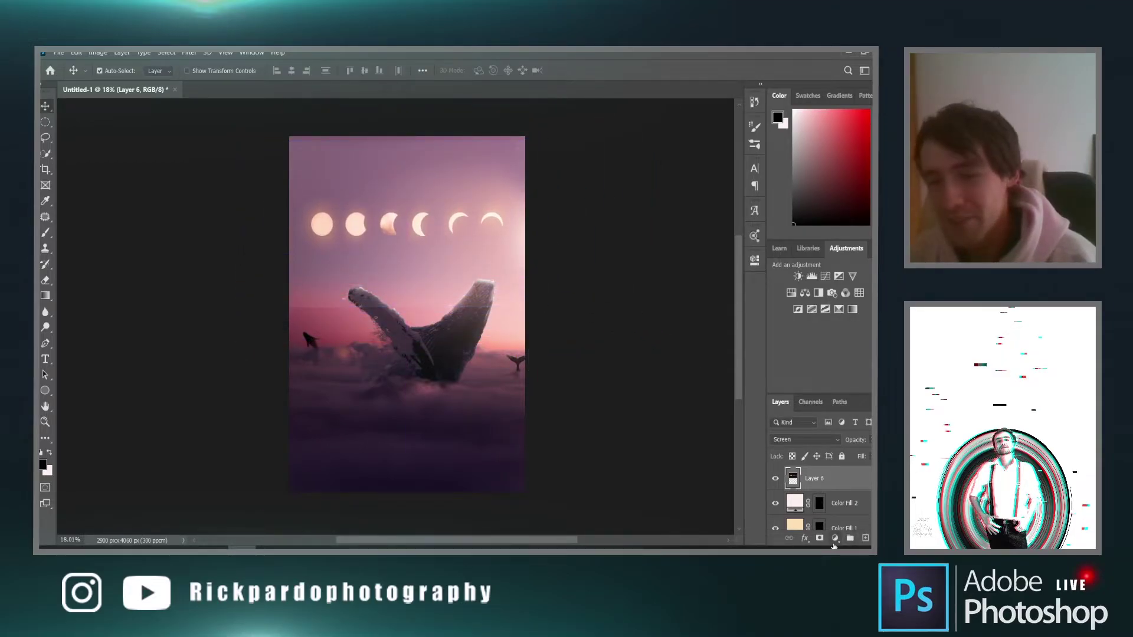
Add a mask to the eclipse layer and paint out its unwanted areas over the whale and around the upper sky
left_click(819, 538)
key("b")
mouse_move(363, 342)
left_mouse_down()
mouse_move(514, 342)
mouse_move(510, 364)
mouse_move(531, 362)
mouse_move(381, 346)
mouse_move(477, 367)
left_mouse_up()
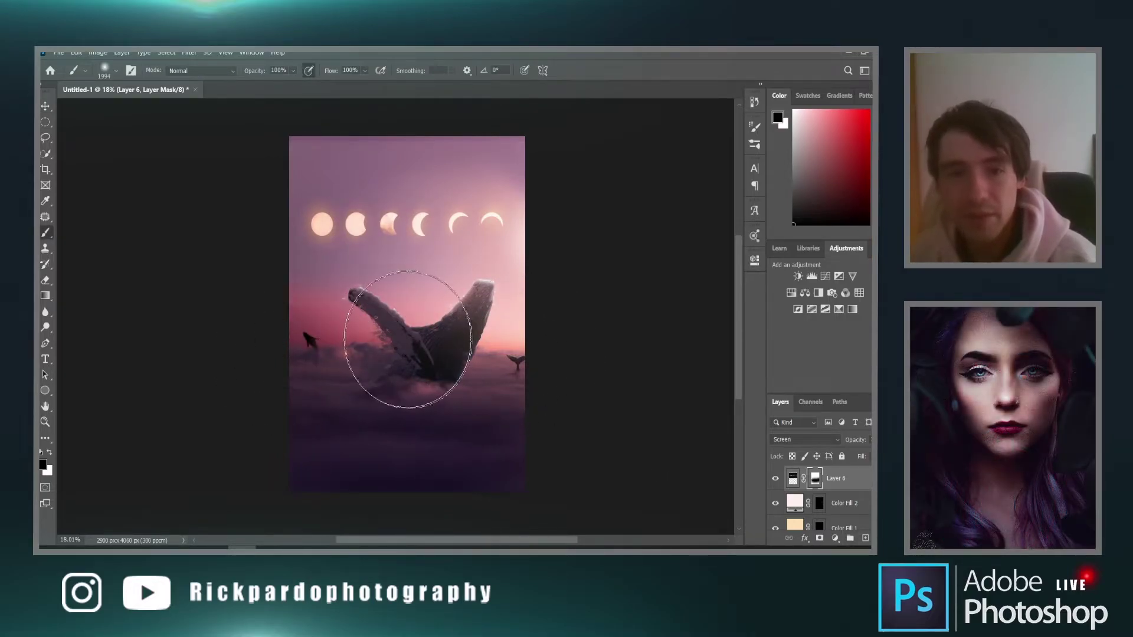
left_click_drag(489, 177, 469, 155)
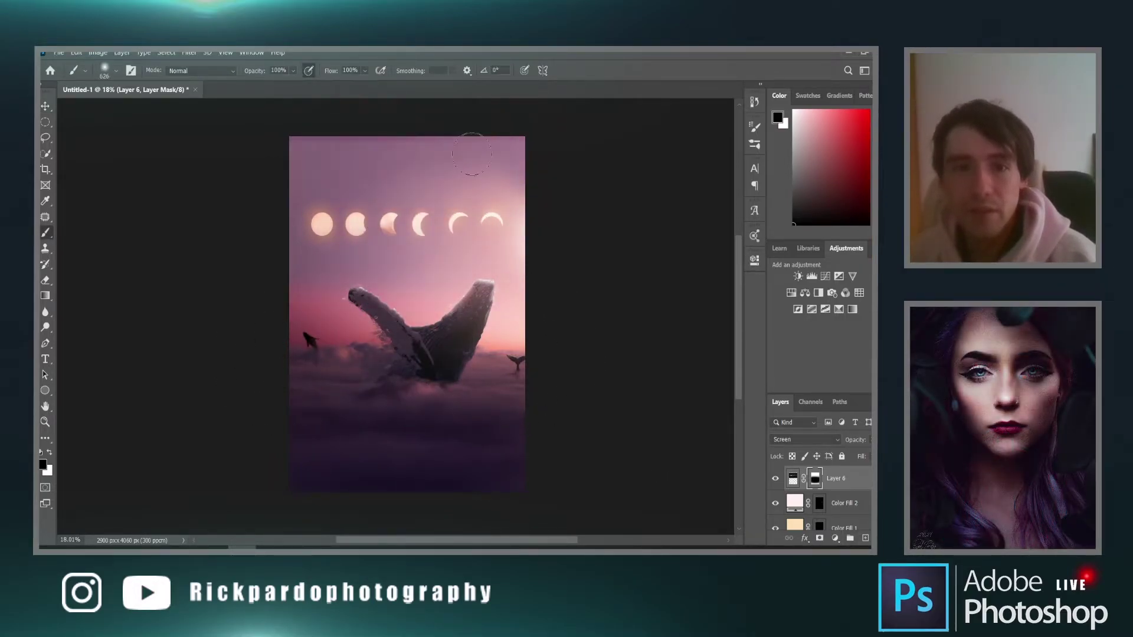
scroll(627, 228, "down", 2)
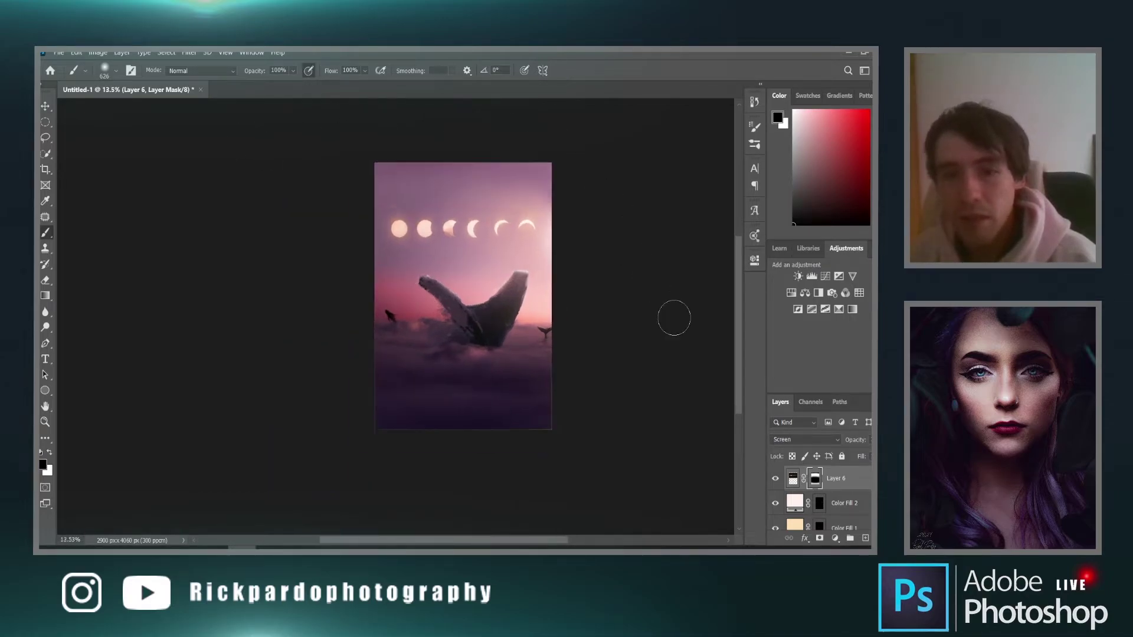
scroll(673, 317, "up", 1)
Rotate the Layer 5 light glow about -77 degrees and place it at the top centre of the sky
scroll(857, 505, "down", 2)
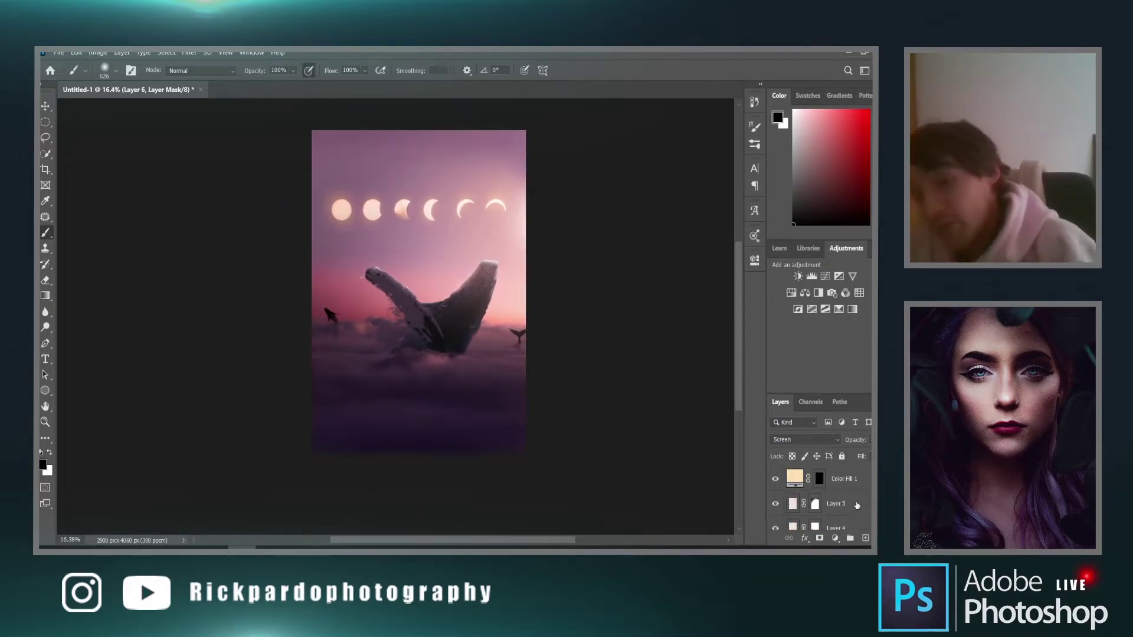
left_click(793, 503)
key("ctrl+t")
scroll(693, 267, "down", 2)
left_click_drag(626, 118, 423, 205)
left_click_drag(599, 301, 558, 332)
left_click_drag(661, 278, 685, 301)
left_click_drag(525, 318, 520, 269)
left_click_drag(655, 254, 674, 282)
left_click_drag(511, 303, 521, 309)
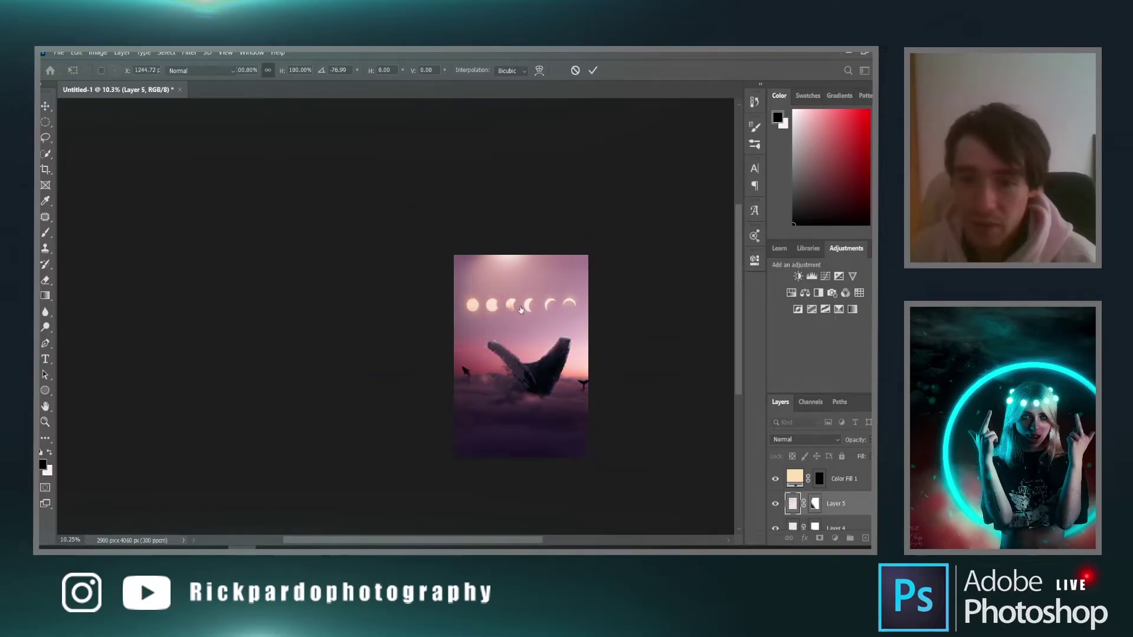
key("Return")
Nudge the row of eclipse phases on Layer 6 straight up, closer to the top of the sky
scroll(803, 506, "up", 2)
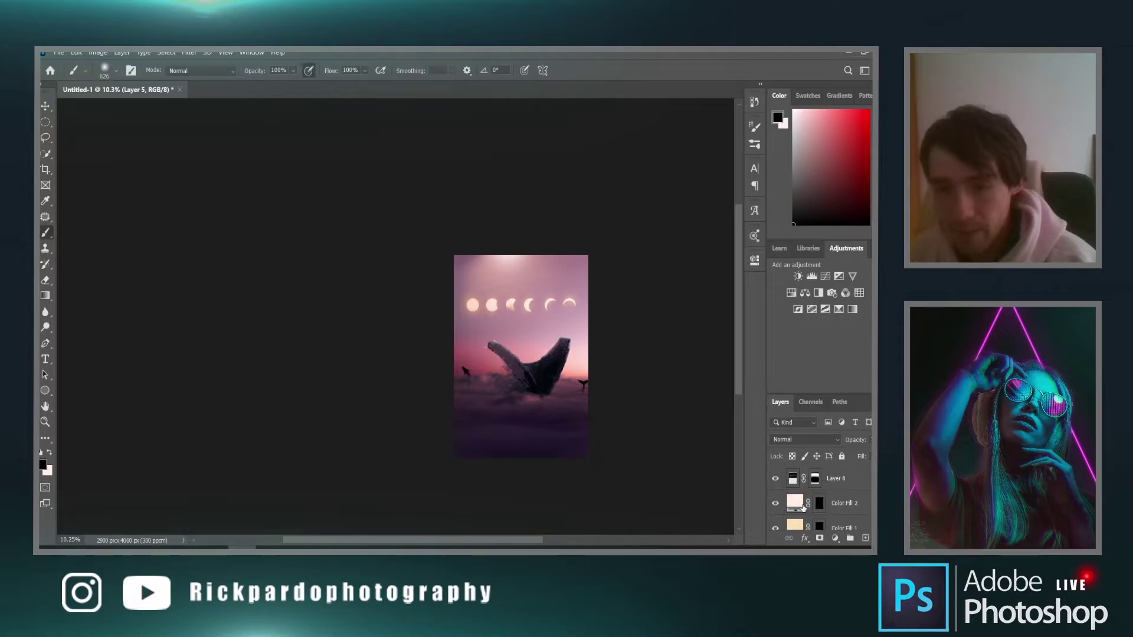
left_click(792, 481)
key("ctrl+t")
key("Up")
key("Up")
key("Up")
key("Up")
key("Up")
key("Up")
key("Up")
key("Up")
key("Up")
key("Up")
key("Up")
key("Up")
key("Up")
key("Up")
key("Up")
key("Up")
key("Up")
key("Up")
key("Up")
key("Up")
key("Up")
key("Up")
key("Up")
key("Up")
key("Up")
key("Up")
key("Up")
key("Up")
key("Up")
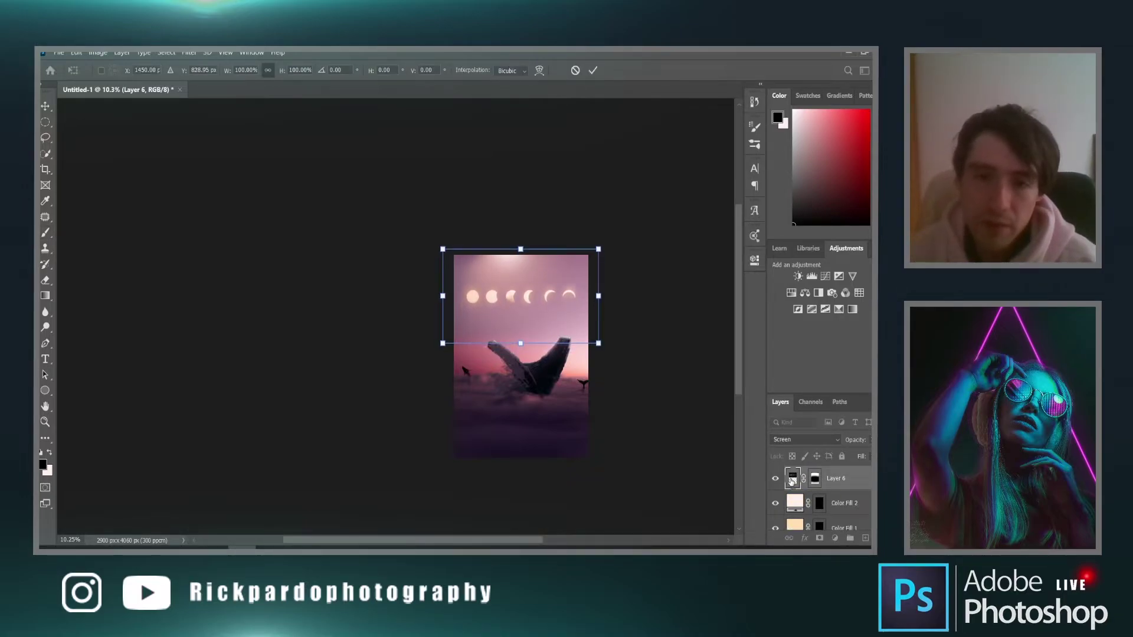
key("Return")
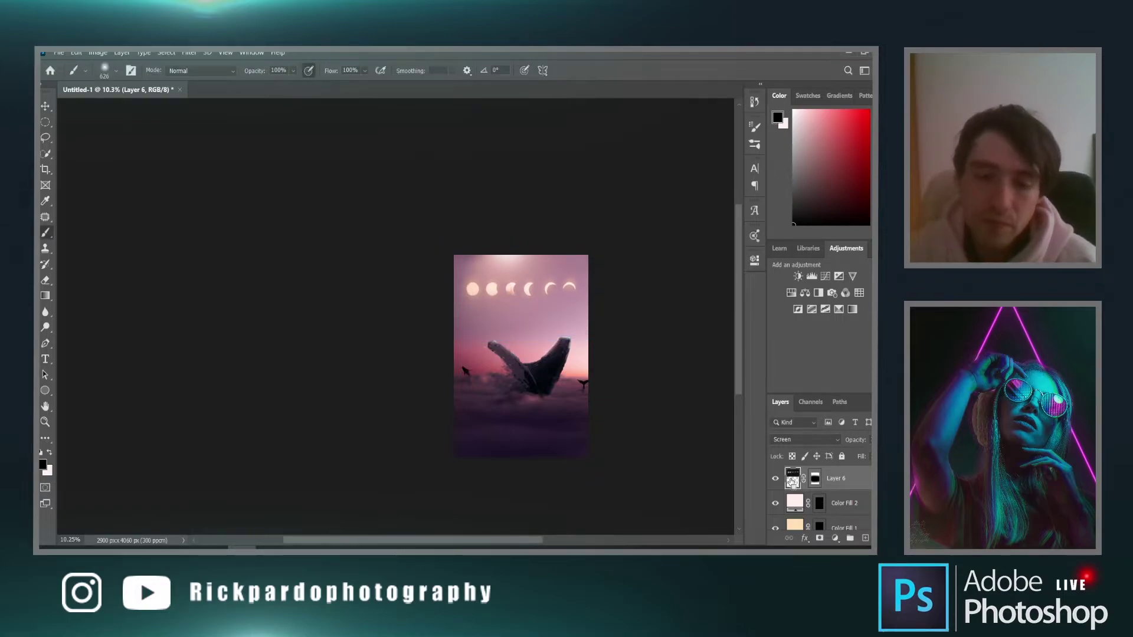
Move the Layer 5 light glow horizontally to the upper-right sky, and compare the image with the glow hidden and shown
key("ctrl+0")
scroll(799, 478, "down", 3)
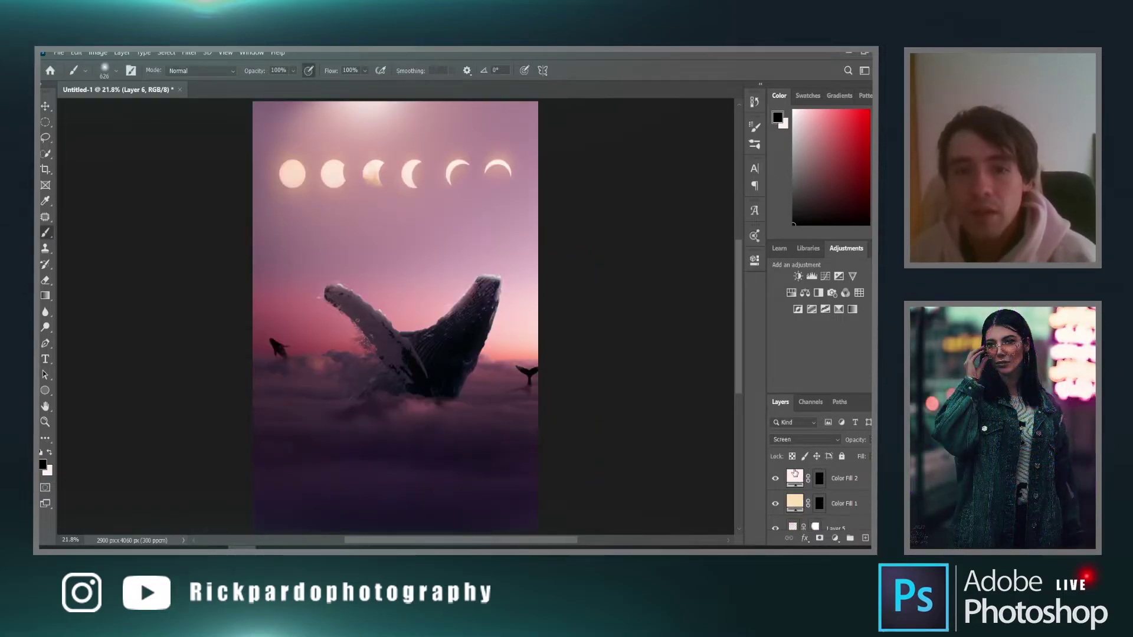
key("ctrl+plus")
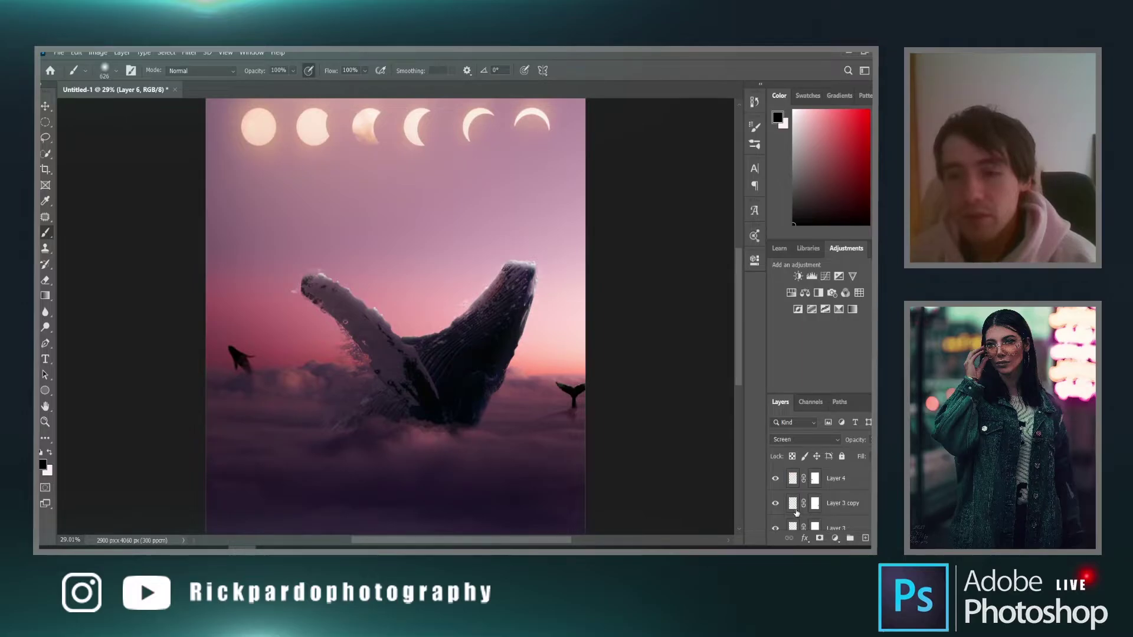
scroll(667, 434, "down", 1)
scroll(799, 502, "up", 3)
scroll(803, 504, "down", 1)
left_click(826, 503)
scroll(538, 328, "down", 2)
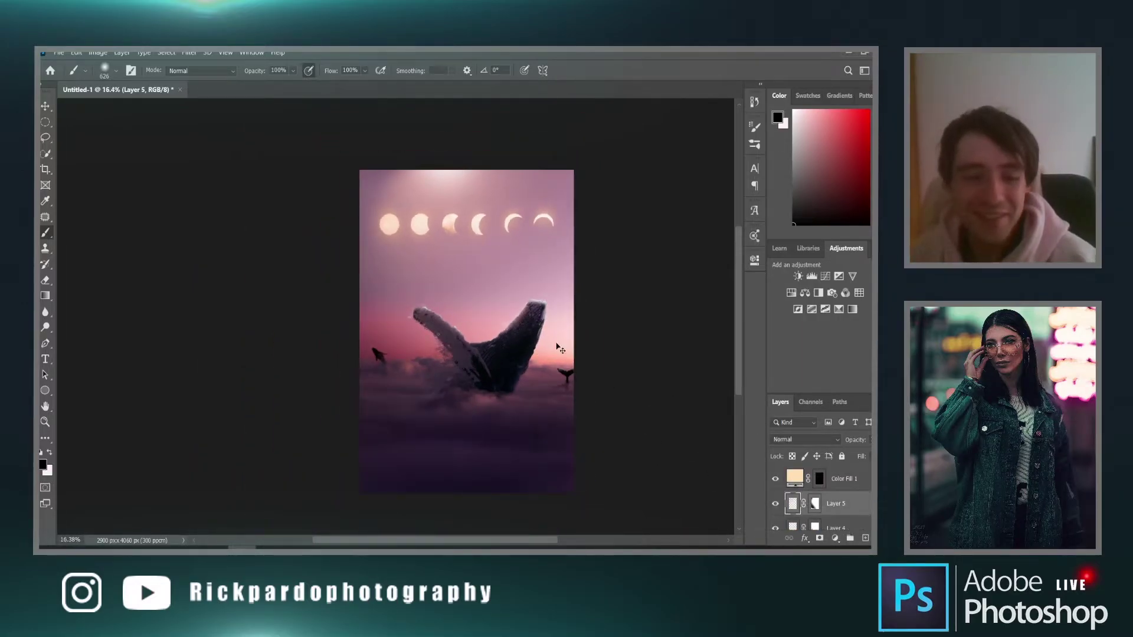
key("ctrl+t")
left_click_drag(445, 184, 528, 183)
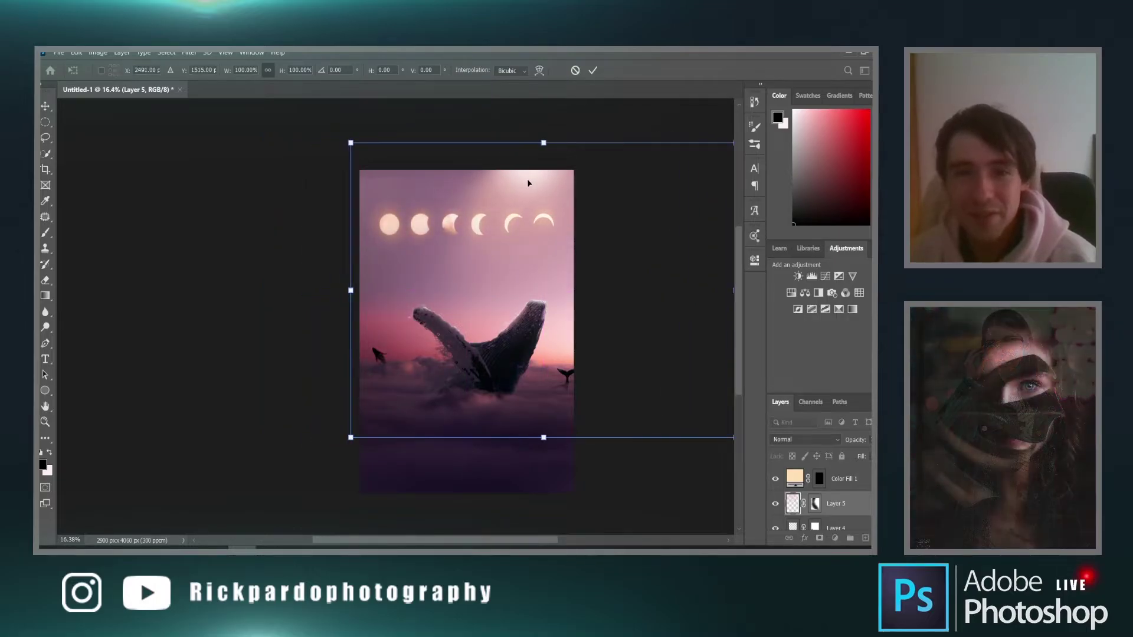
key("Return")
key("b")
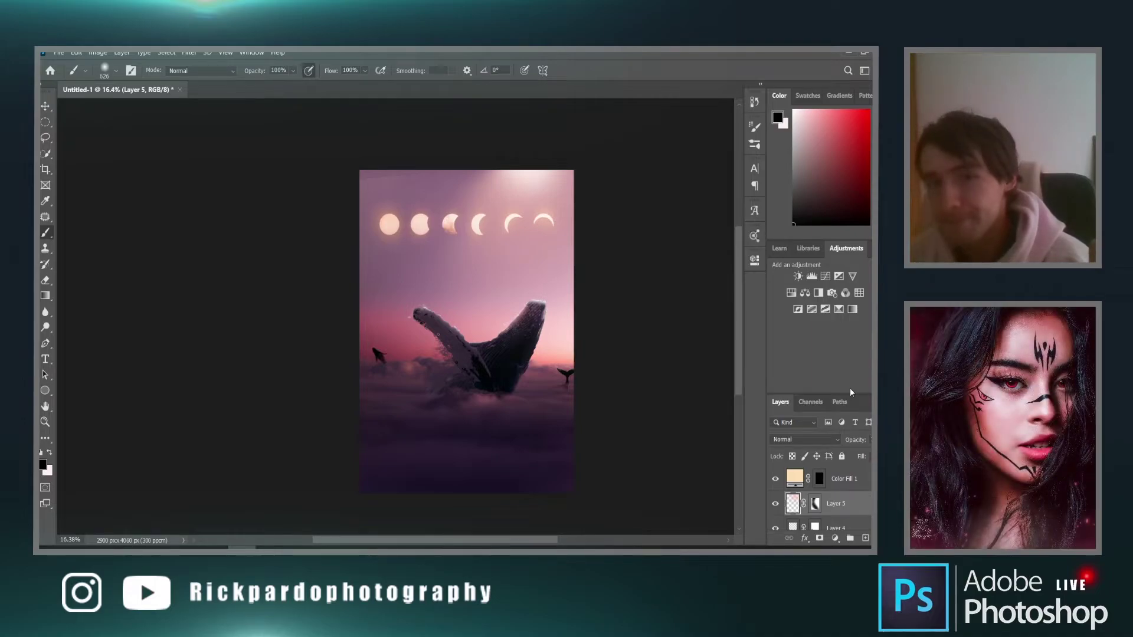
left_click(776, 504)
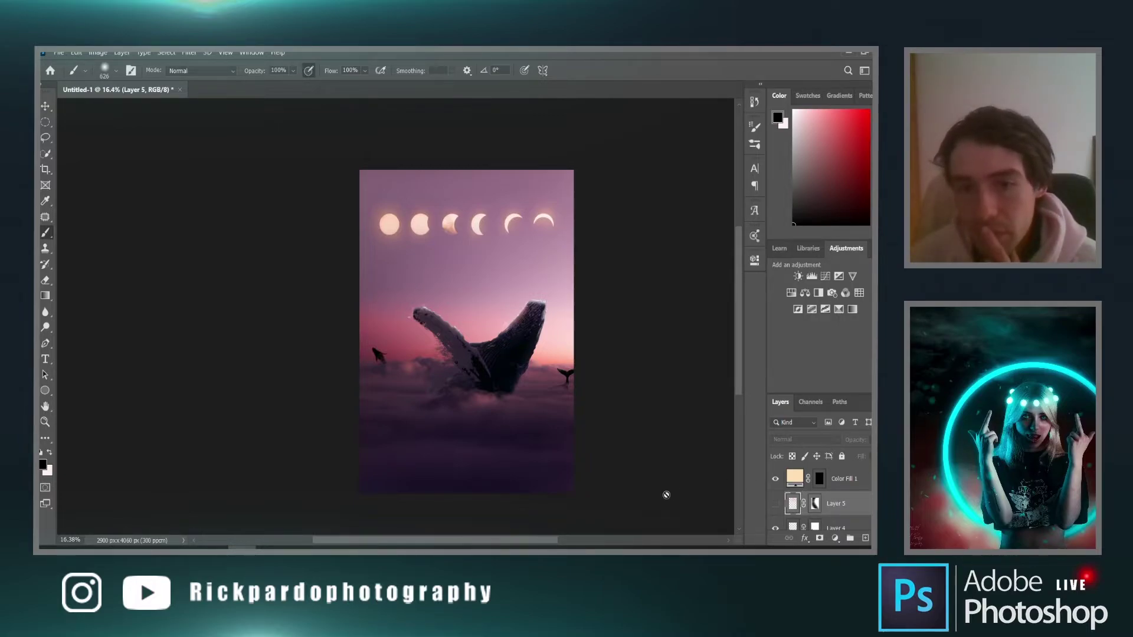
left_click(776, 503)
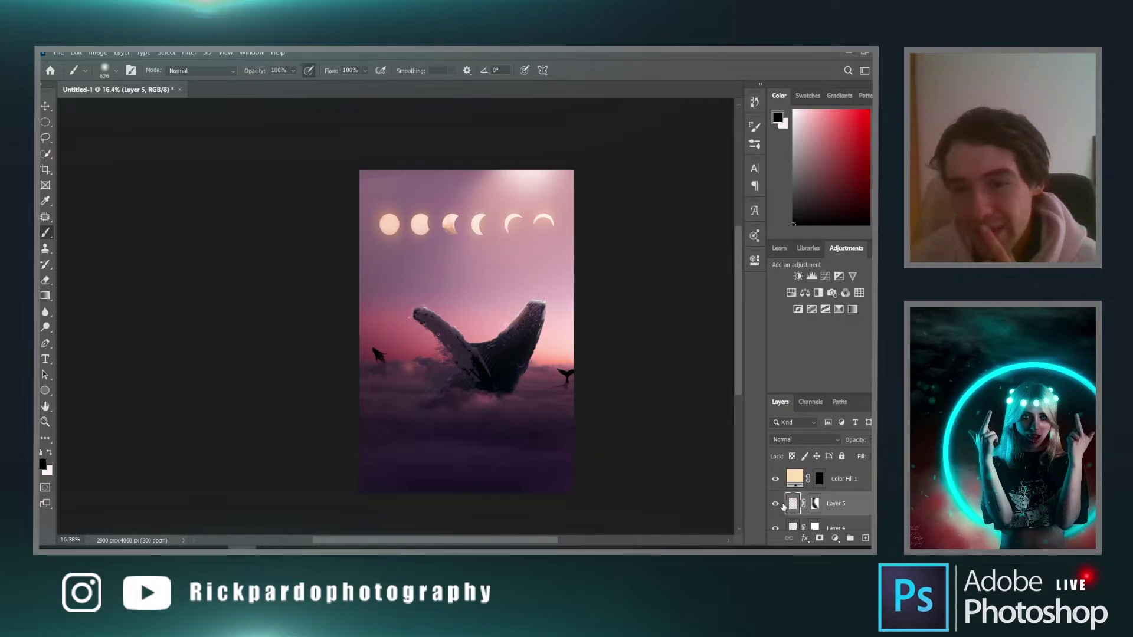
Hide the row of eclipse phases on Layer 6 to leave the sky clear
scroll(783, 506, "down", 5)
scroll(783, 506, "down", 5)
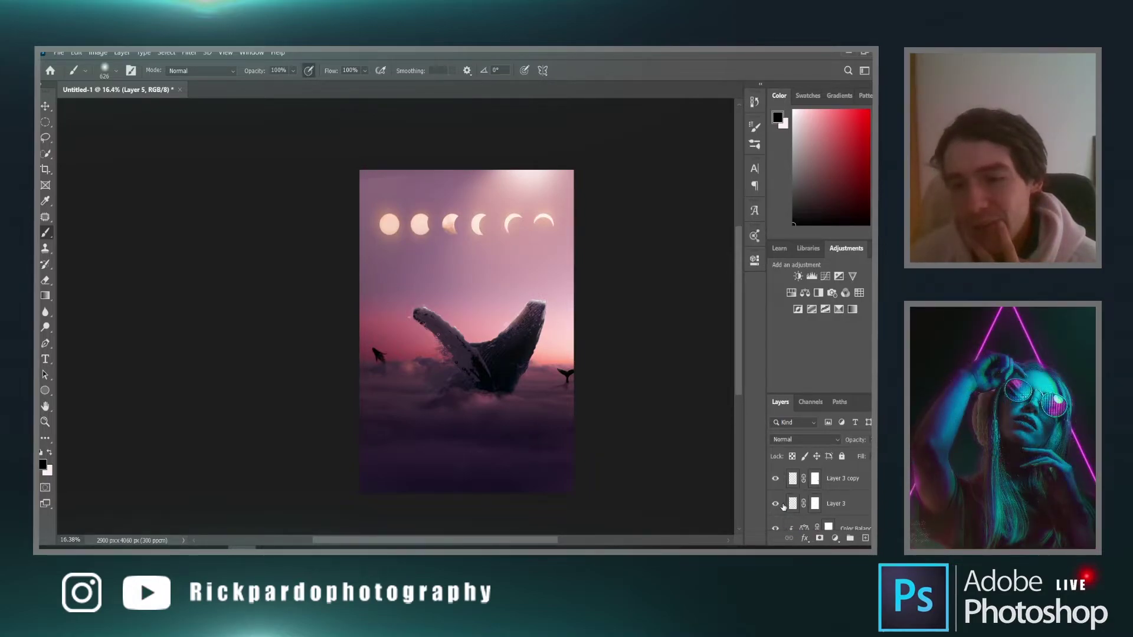
left_click(775, 503)
scroll(777, 488, "up", 12)
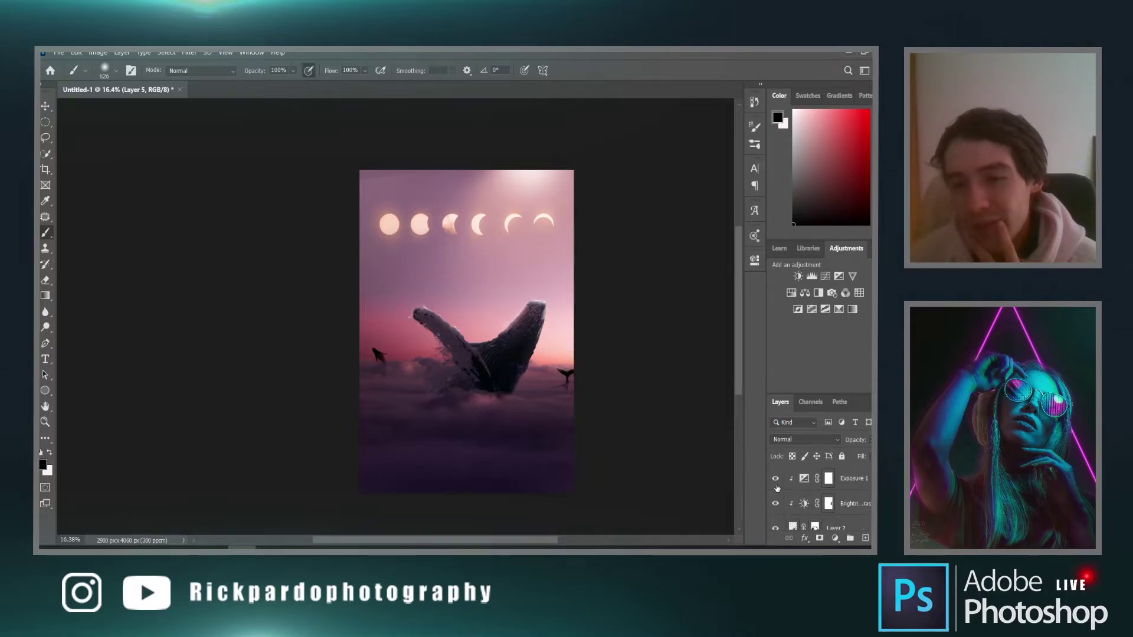
left_click(776, 478)
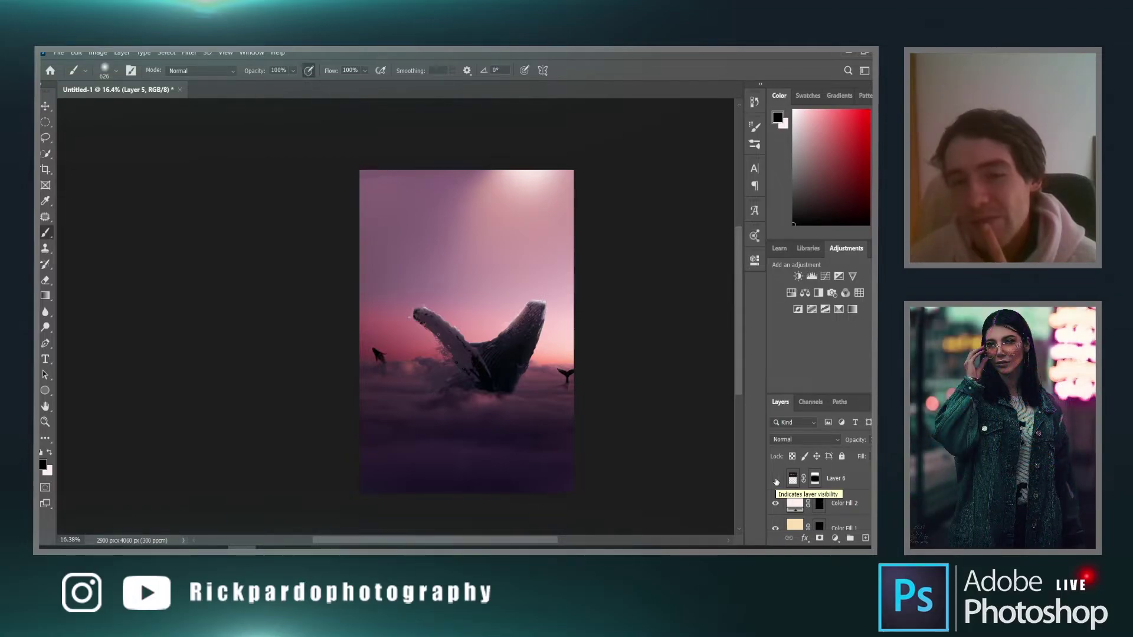
Try painting a pale pink glow, sampled from the bright light, onto Layer 5 in the upper-right sky with a very large soft brush
scroll(777, 481, "down", 2)
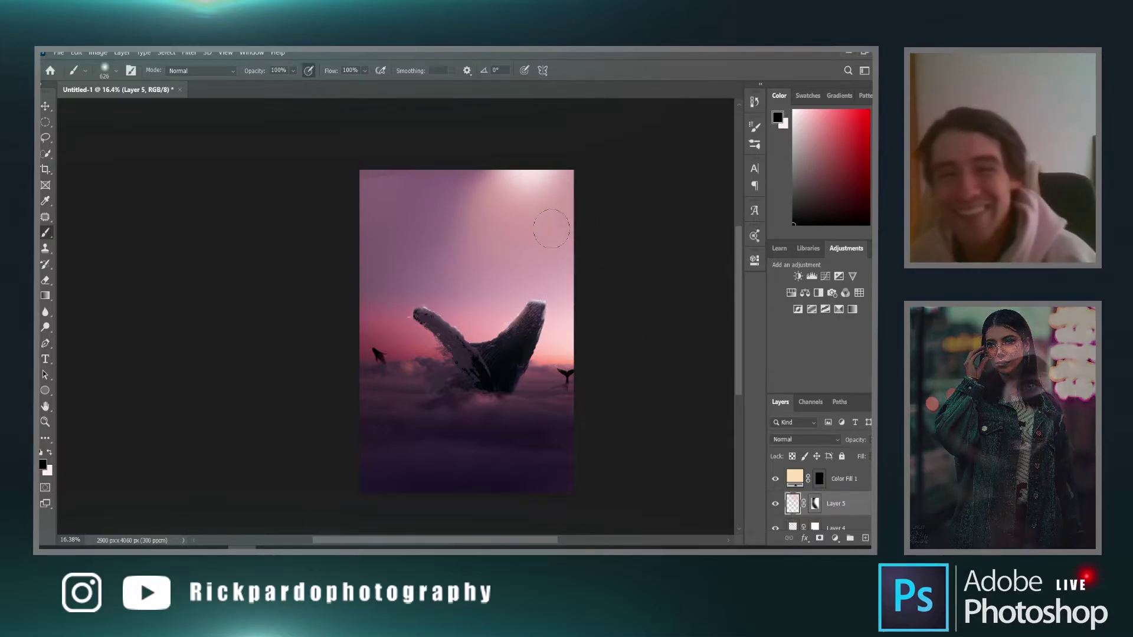
left_click(536, 177, "alt")
left_click_drag(548, 243, 594, 225)
left_click(540, 172)
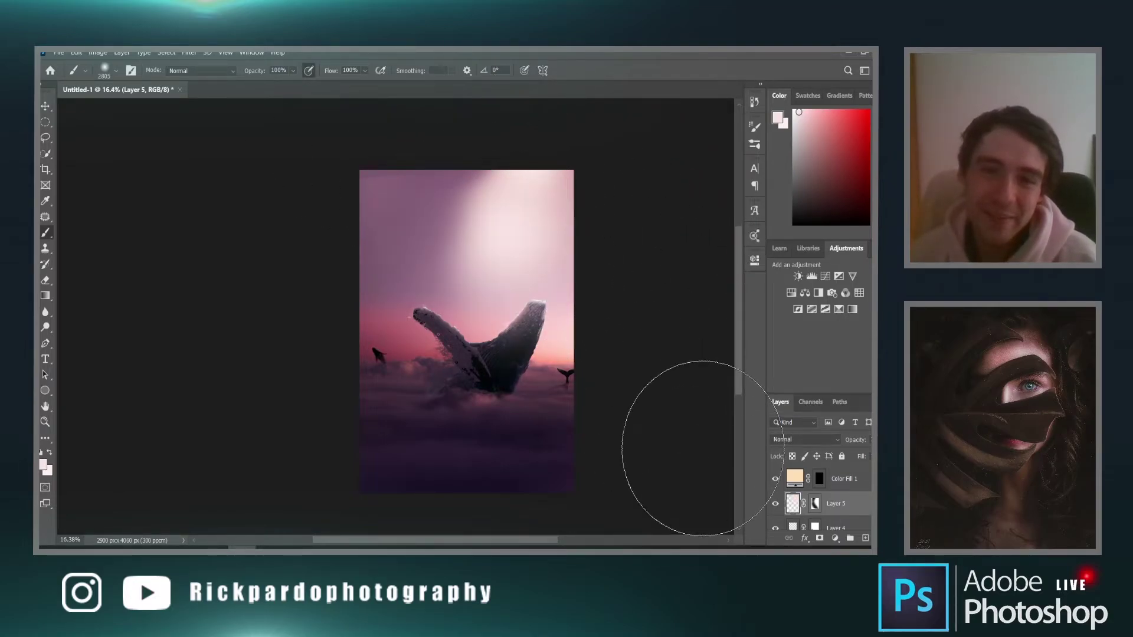
Find the Free Sunshine Photoshop Brushes set among the brush presets and choose brush 20 from it
right_click(519, 207)
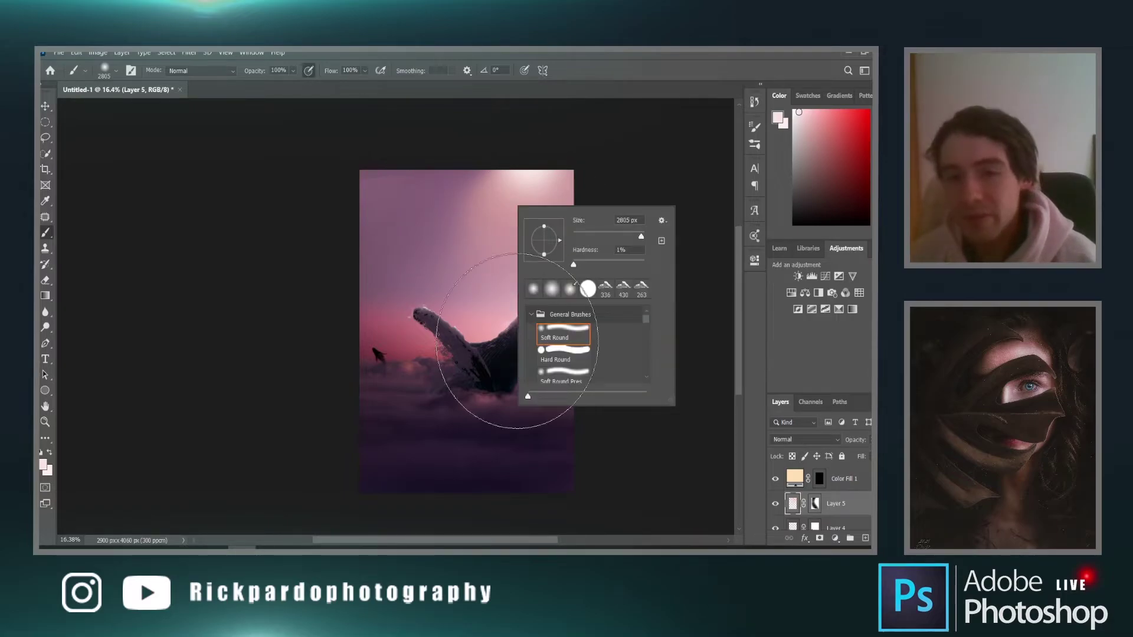
left_click(531, 314)
scroll(555, 348, "down", 1)
scroll(555, 348, "down", 4)
scroll(555, 348, "down", 1)
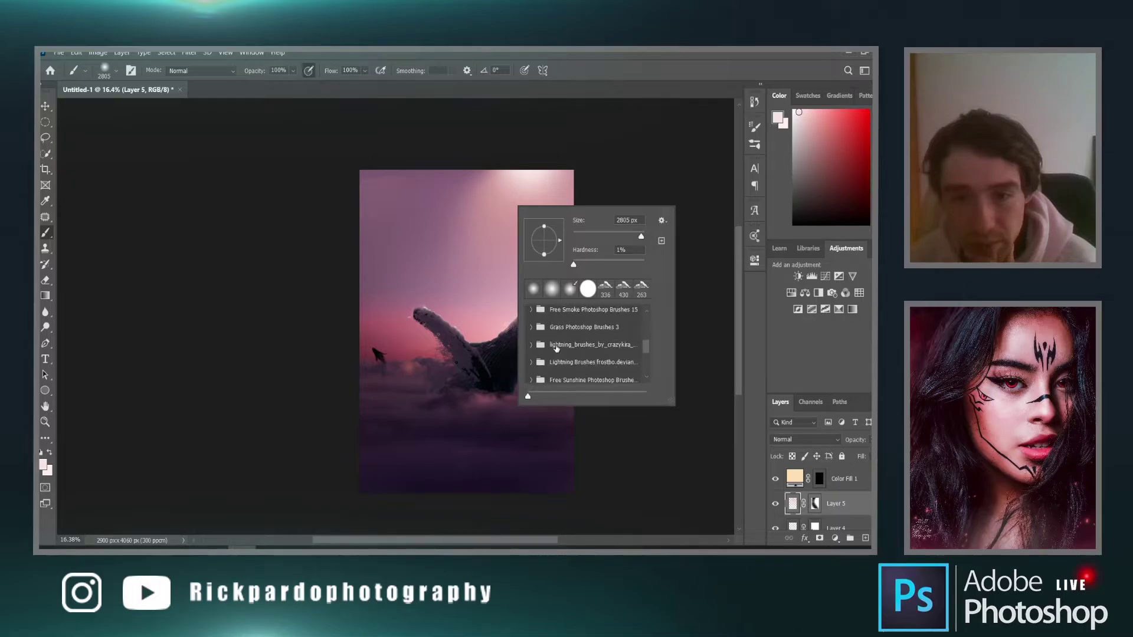
scroll(556, 348, "down", 2)
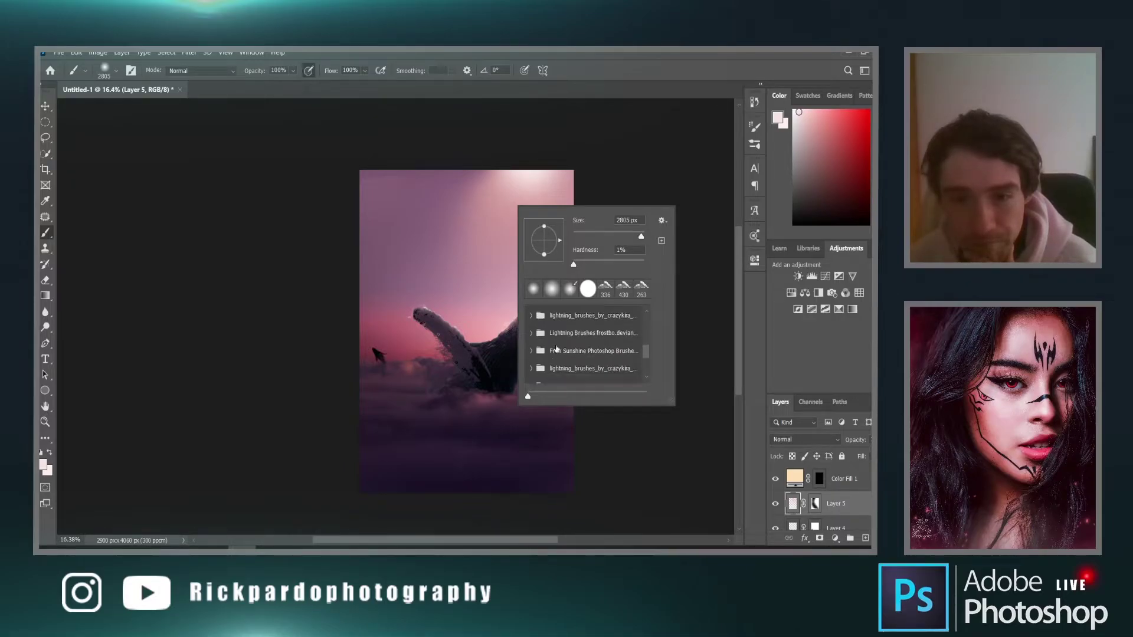
left_click(529, 350)
scroll(560, 342, "down", 3)
left_click(549, 356)
scroll(550, 358, "down", 1)
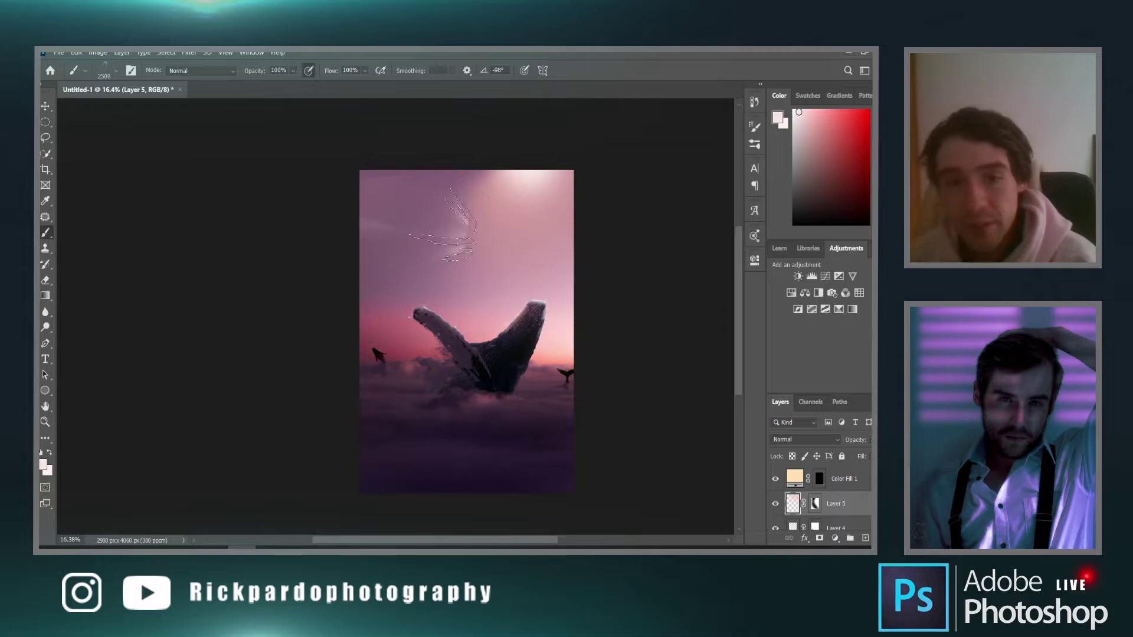
Set the sunshine brush's angle to -20° and its size to 3575 px
right_click(461, 235)
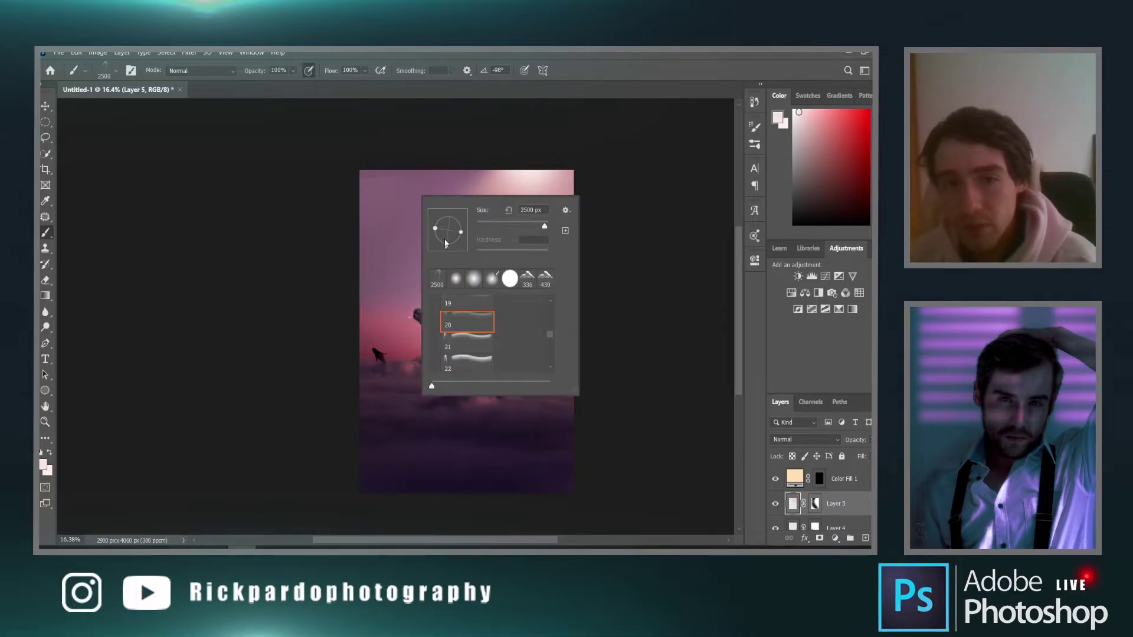
right_click(402, 251)
right_click(445, 182)
right_click(376, 334)
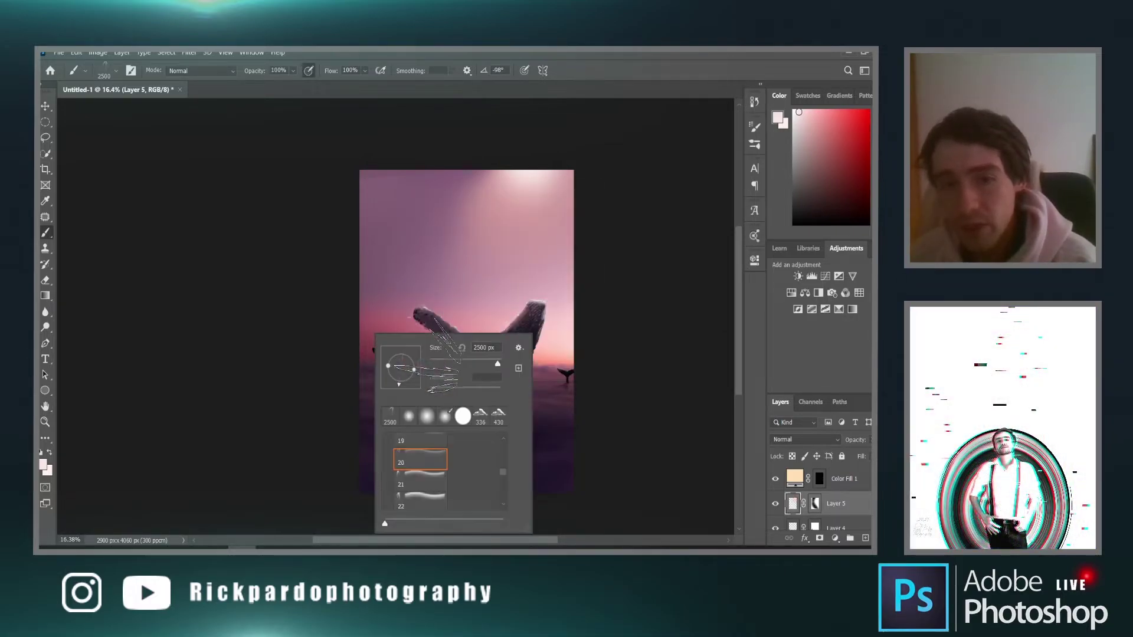
right_click(407, 231)
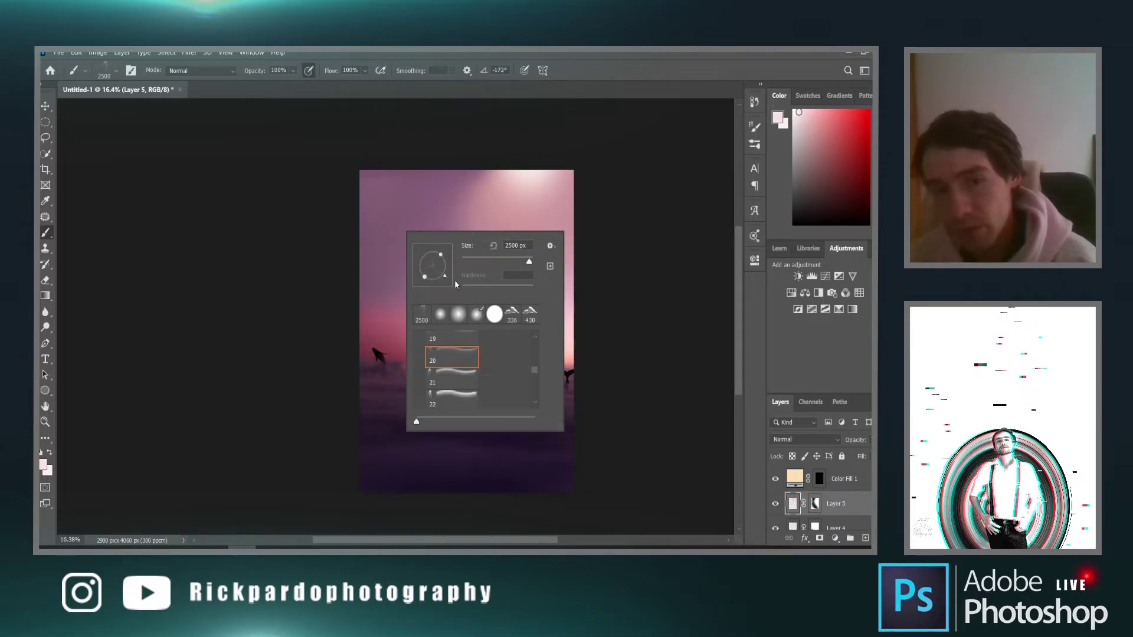
left_click_drag(441, 281, 454, 264)
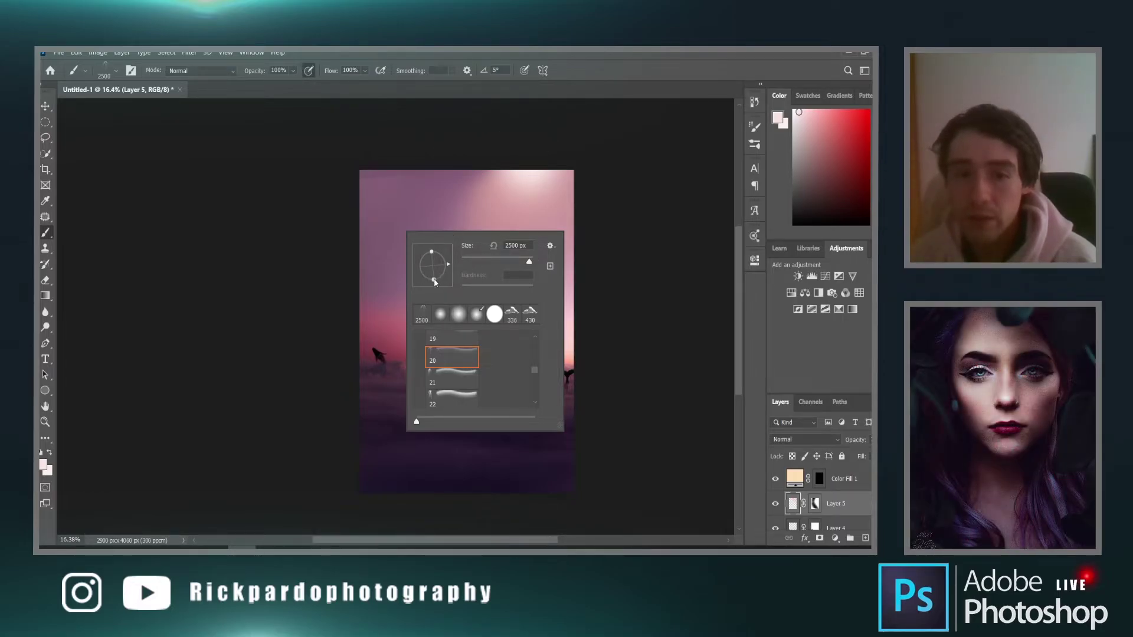
left_click_drag(434, 280, 440, 263)
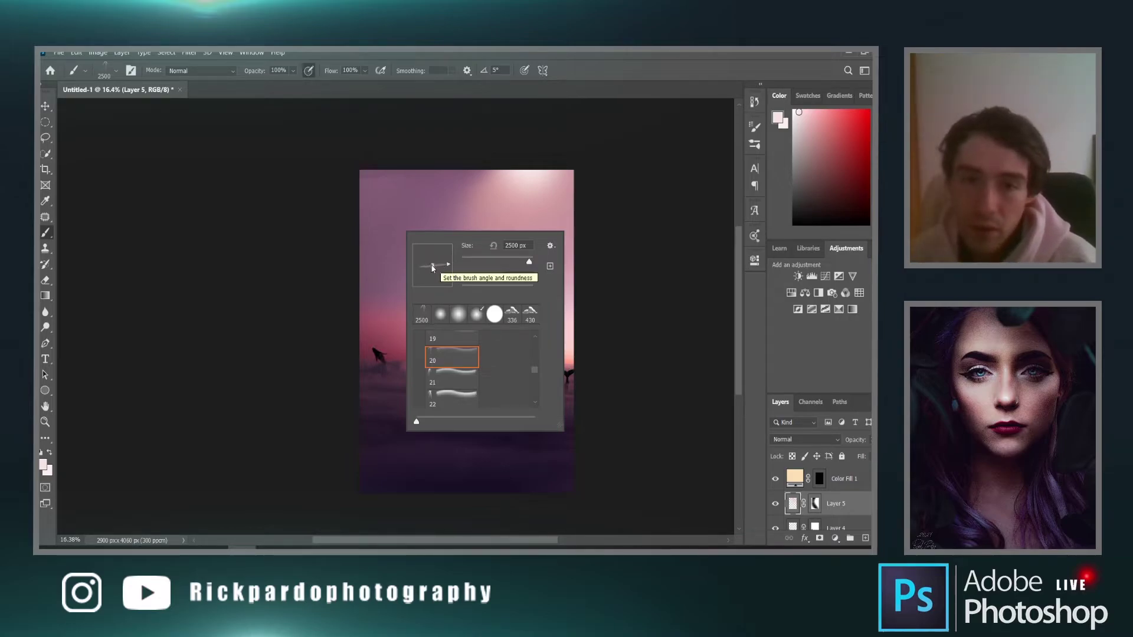
left_click_drag(432, 265, 434, 275)
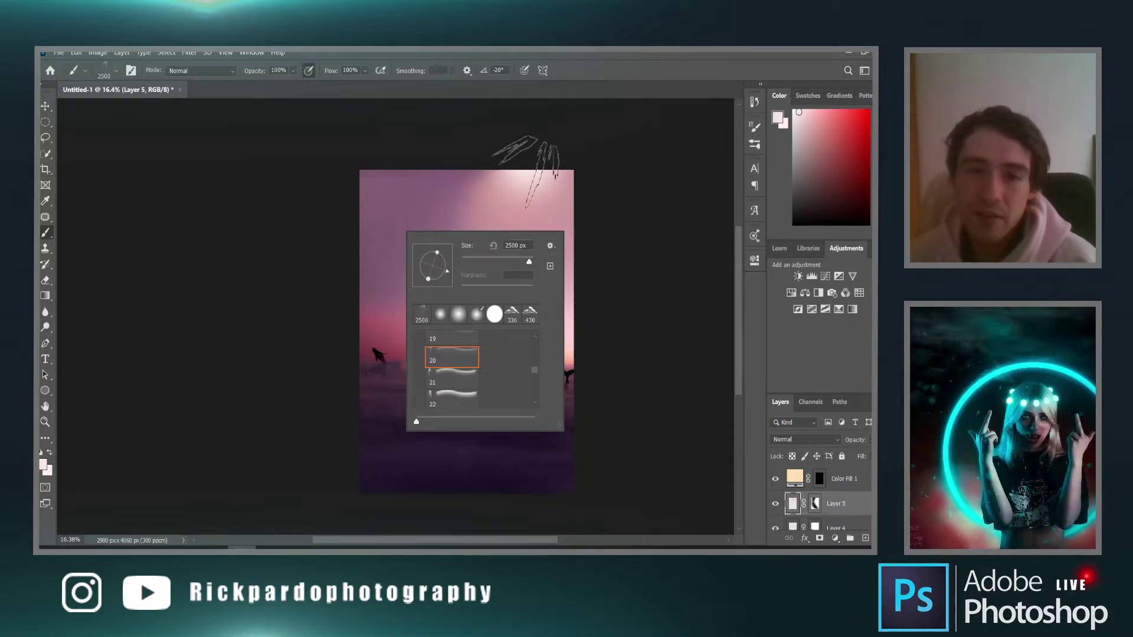
left_click(518, 247)
mouse_move(518, 247)
left_mouse_down()
mouse_move(516, 265)
mouse_move(519, 189)
left_mouse_up()
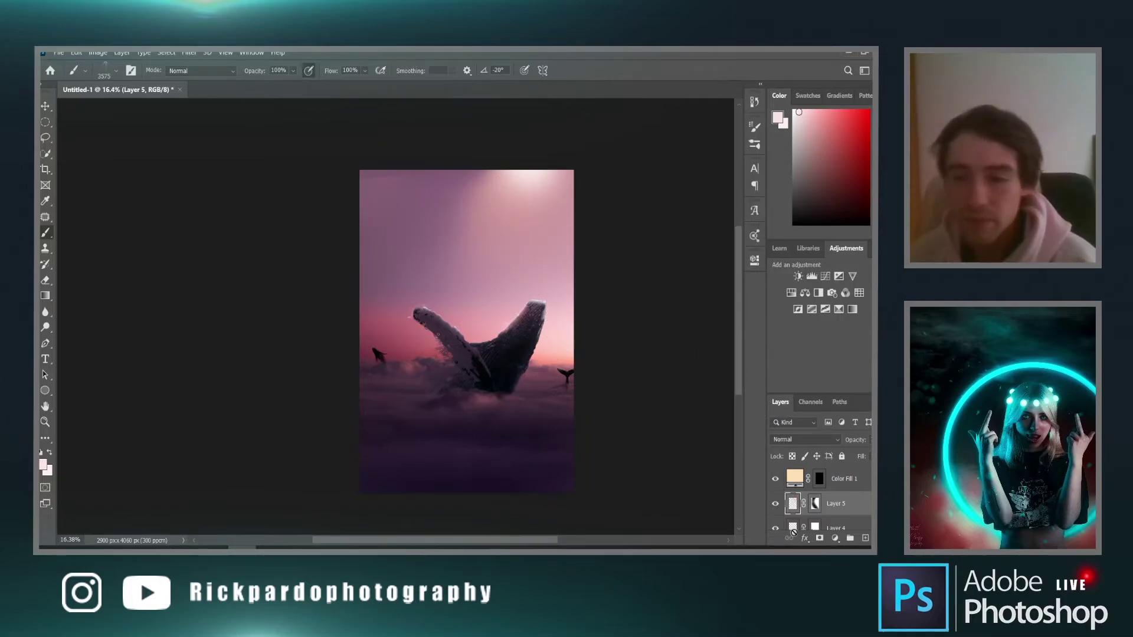
Add a new empty layer directly above the hidden eclipse layer for the light rays
scroll(835, 532, "up", 2)
left_click(857, 484)
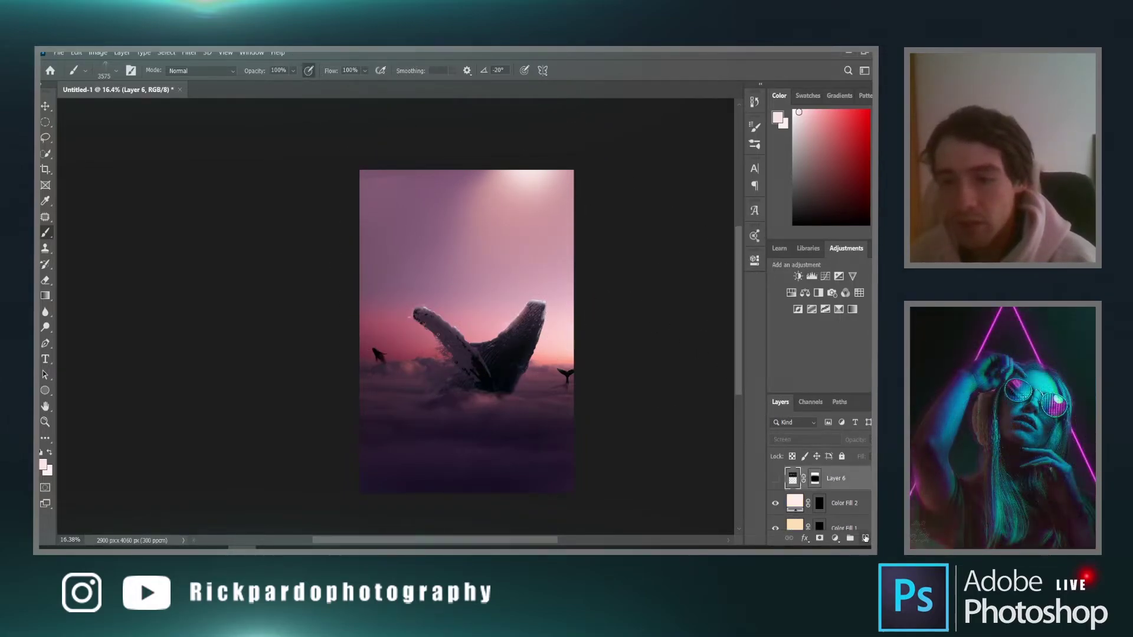
left_click(865, 538)
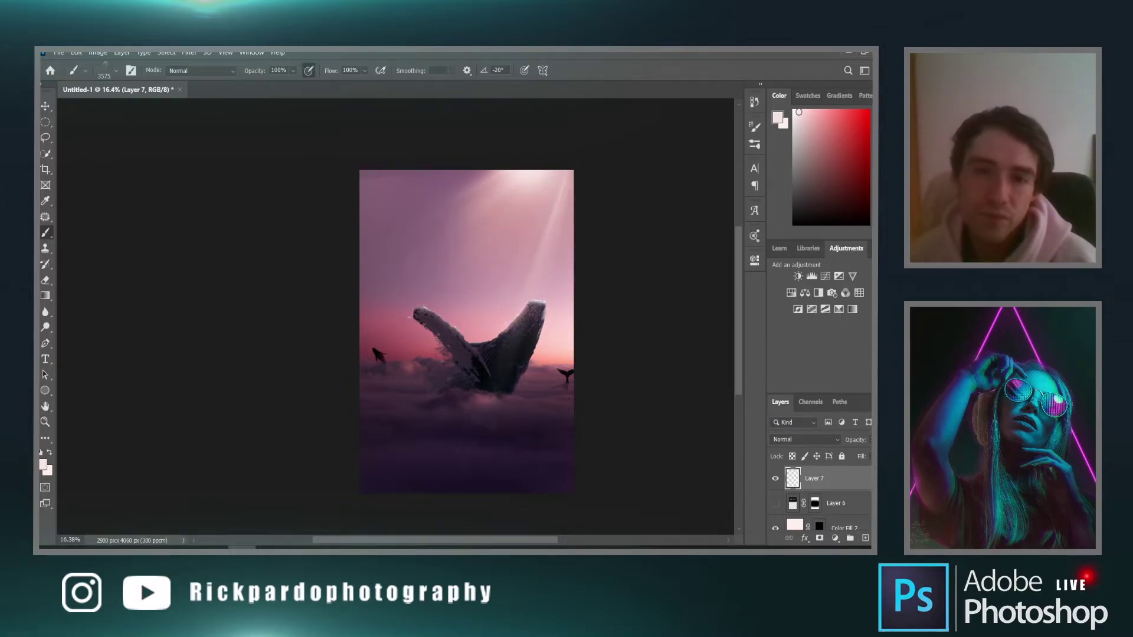
Switch to sunshine brush 22 and try its rays at 2500 px, falling from the bright light in the sky
right_click(515, 334)
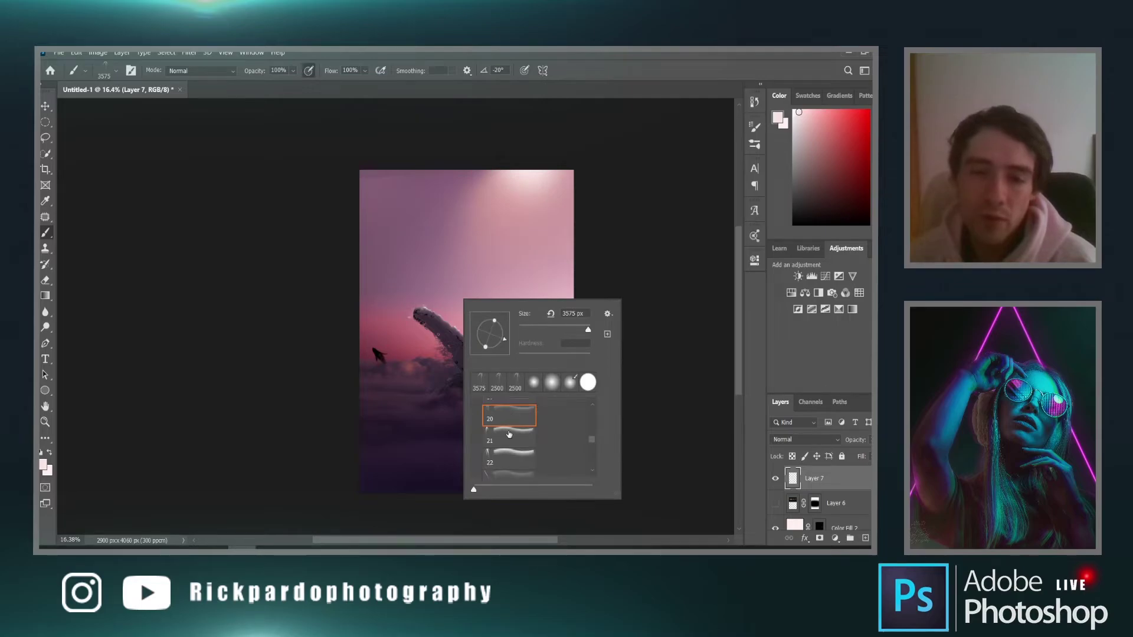
left_click(508, 453)
left_click(504, 242)
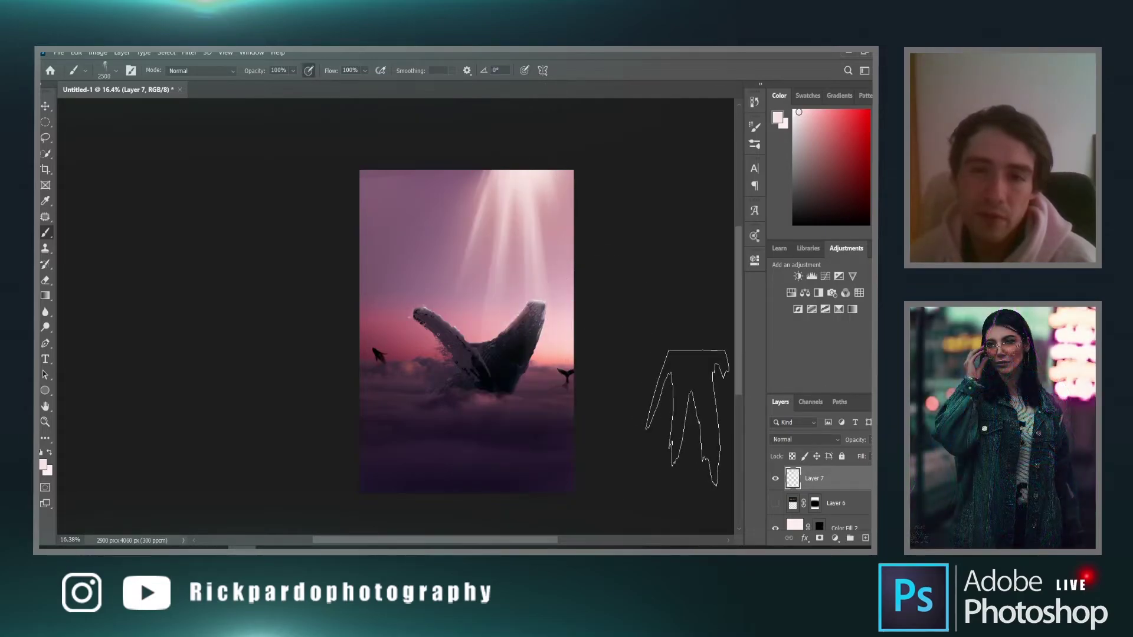
Set the ray brush to 4552 px with a -26° angle and try one dab of rays over the sky
right_click(515, 334)
left_click_drag(540, 320, 538, 328)
left_click_drag(480, 229, 555, 242)
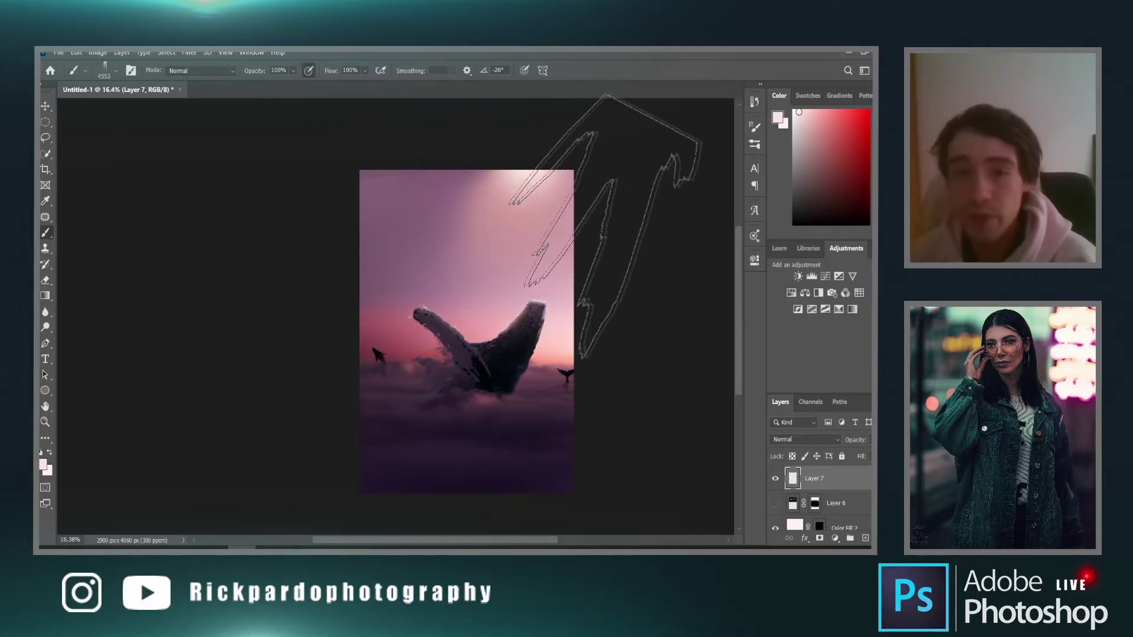
left_click(527, 253)
key("ctrl+z")
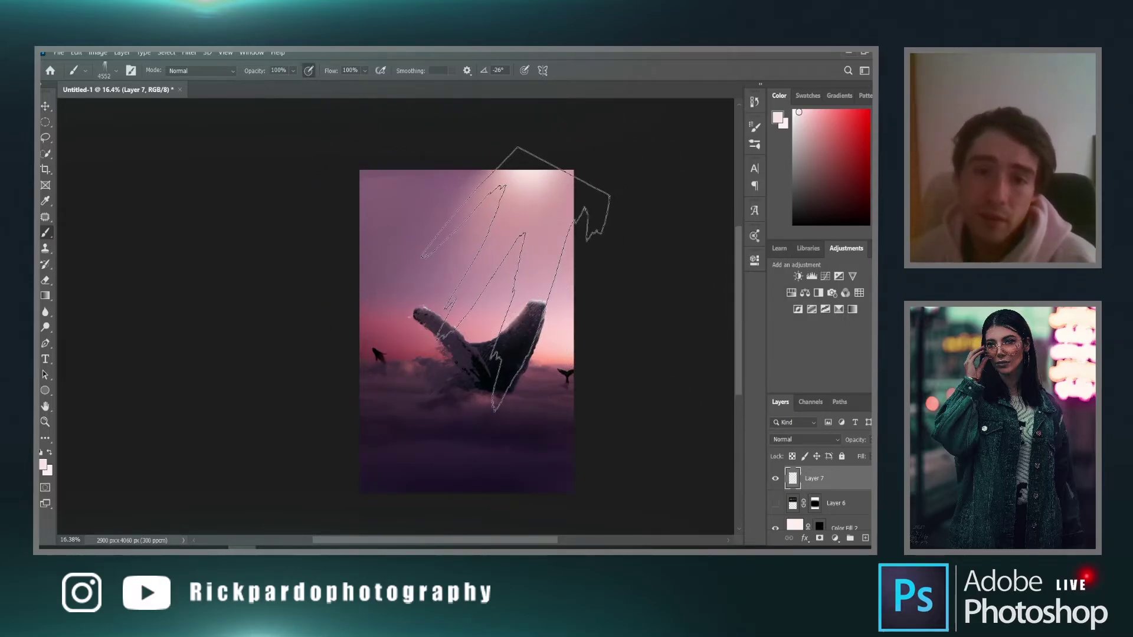
Set the ray brush's angle to -9° and try pale rays falling from the bright light across the whale
right_click(511, 285)
left_click_drag(515, 363, 523, 359)
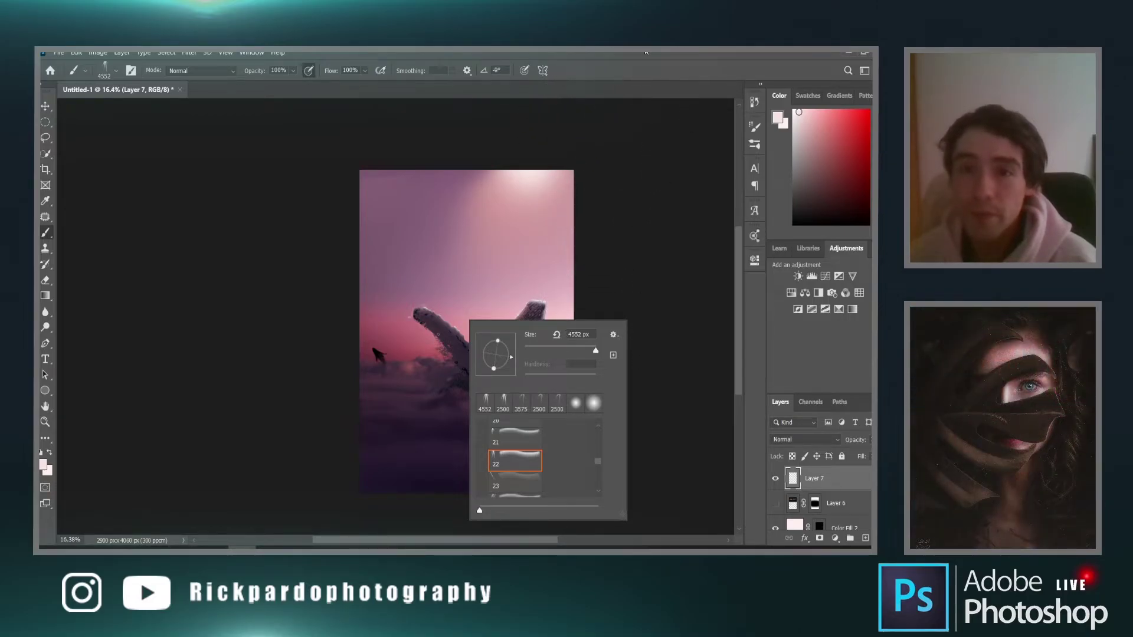
key("Return")
left_click(502, 289)
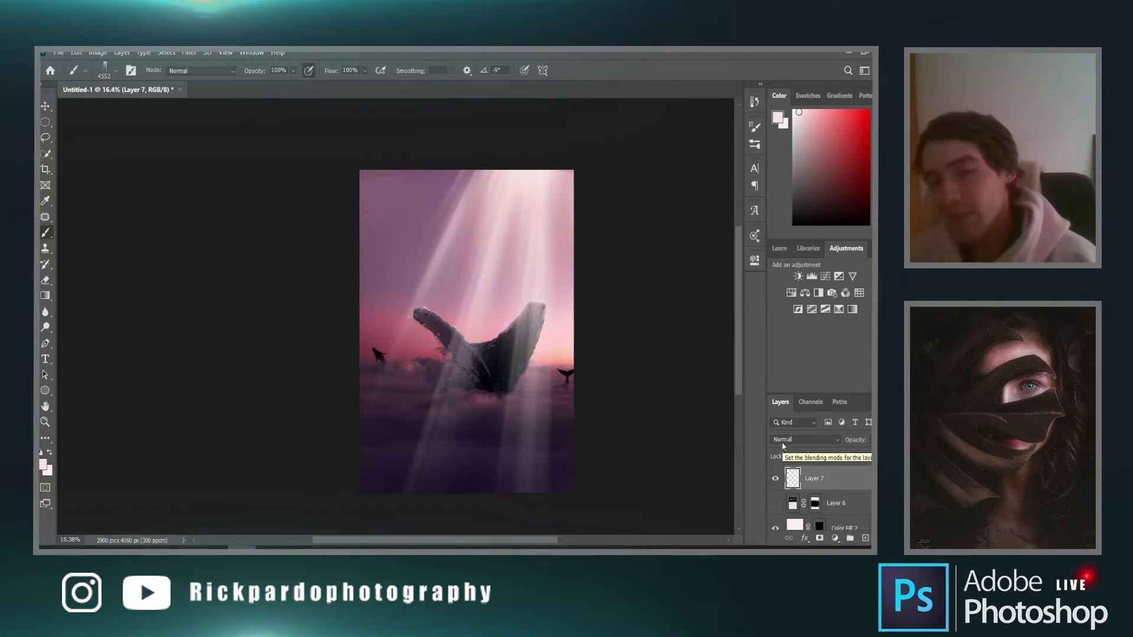
key("ctrl+z")
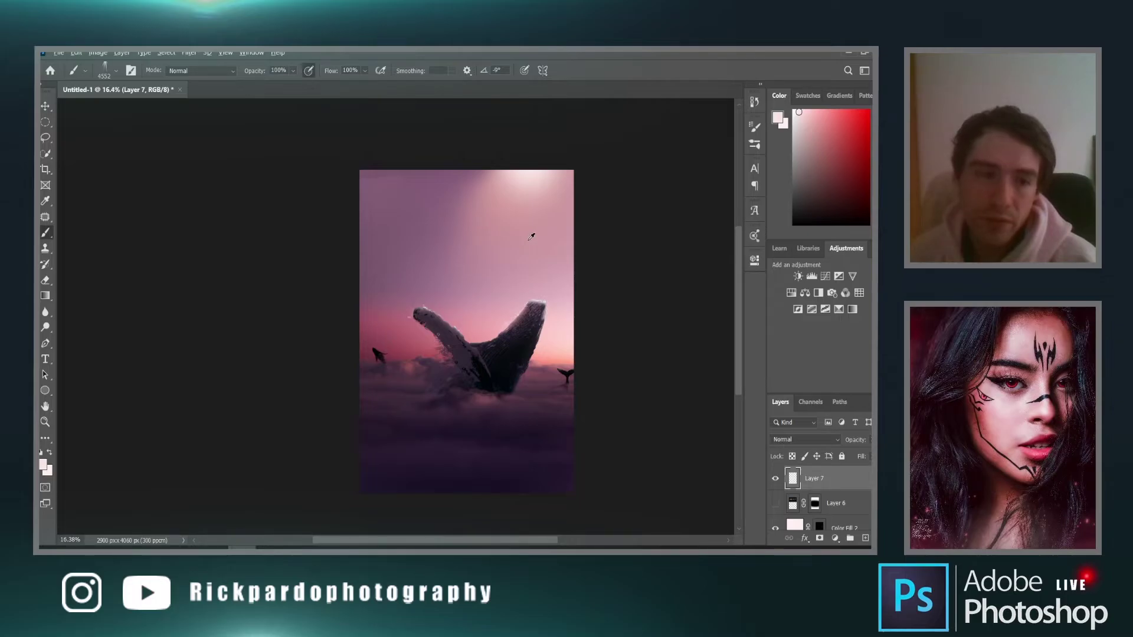
Try the rays over the whale in a dark pink colour sampled from the image
left_click(567, 292)
key("ctrl+z")
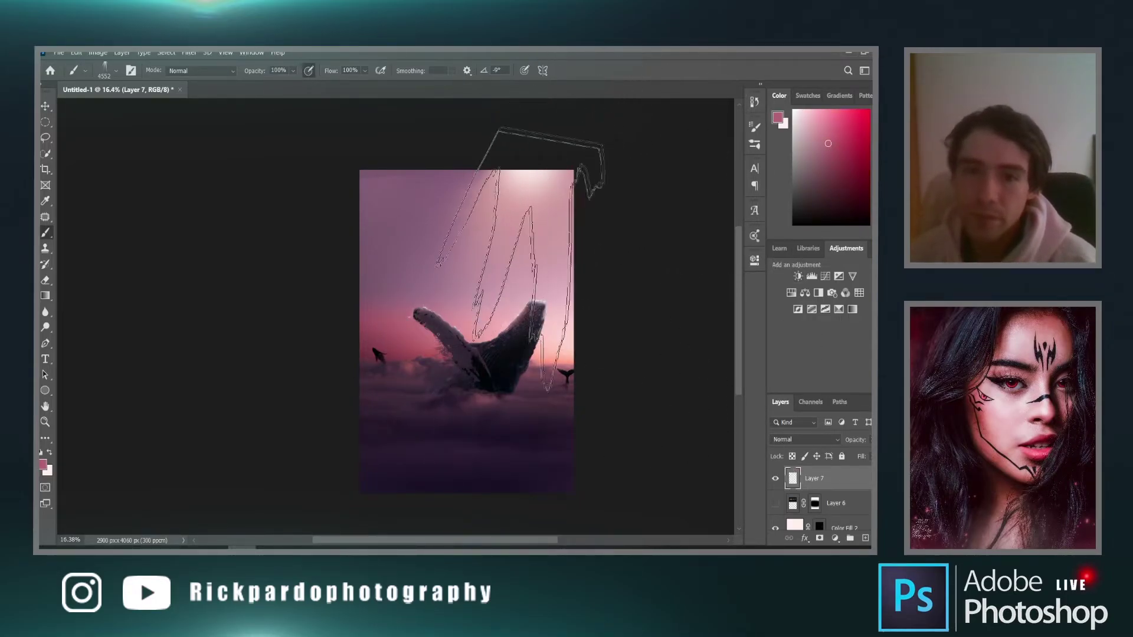
left_click(513, 318)
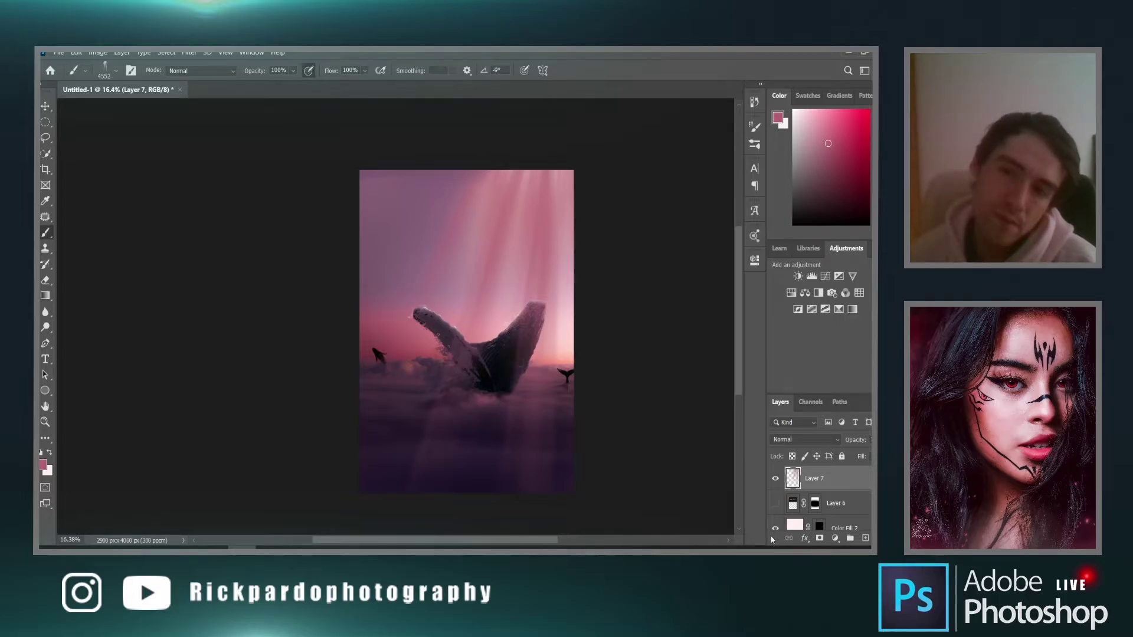
key("ctrl+z")
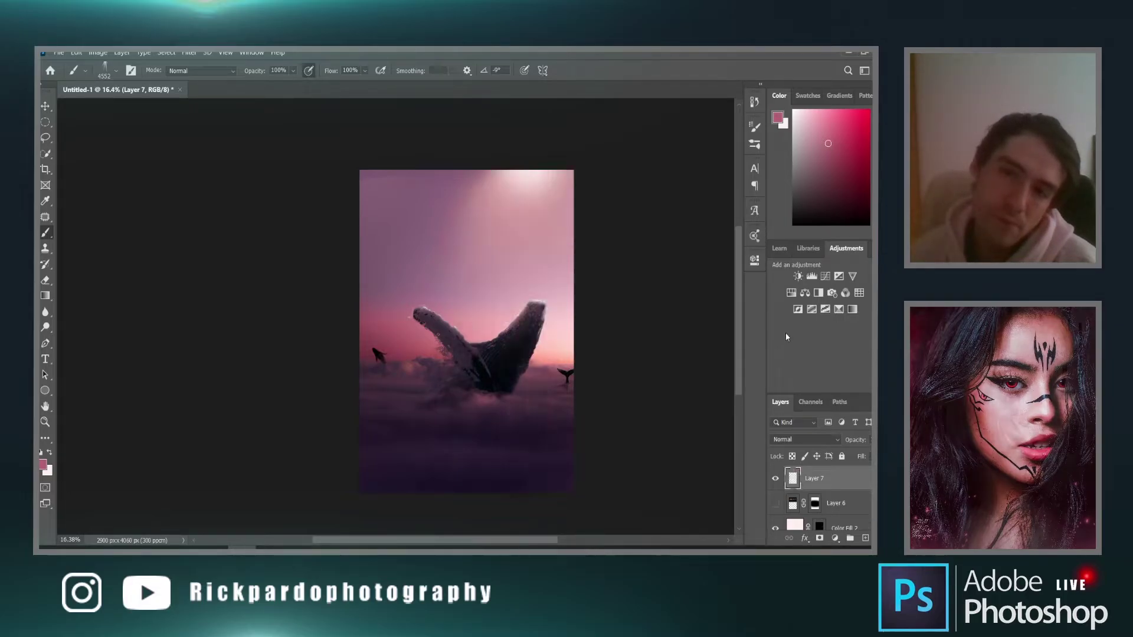
Lighten the brush colour to a light pink and try the rays over the whale again
left_click(825, 138)
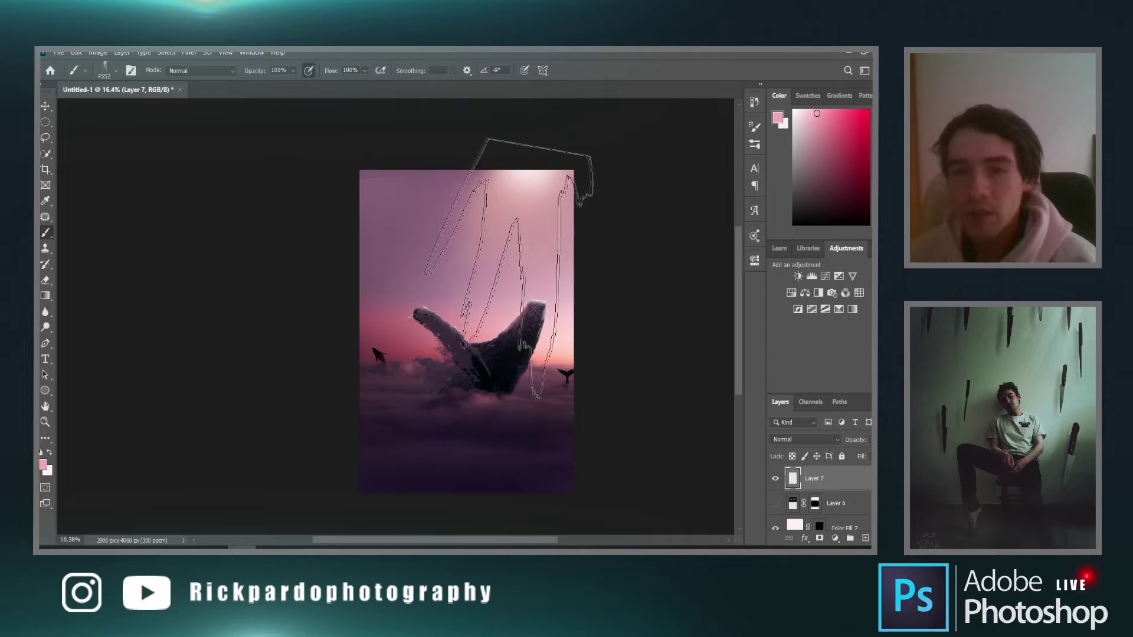
left_click(513, 319)
key("ctrl+z")
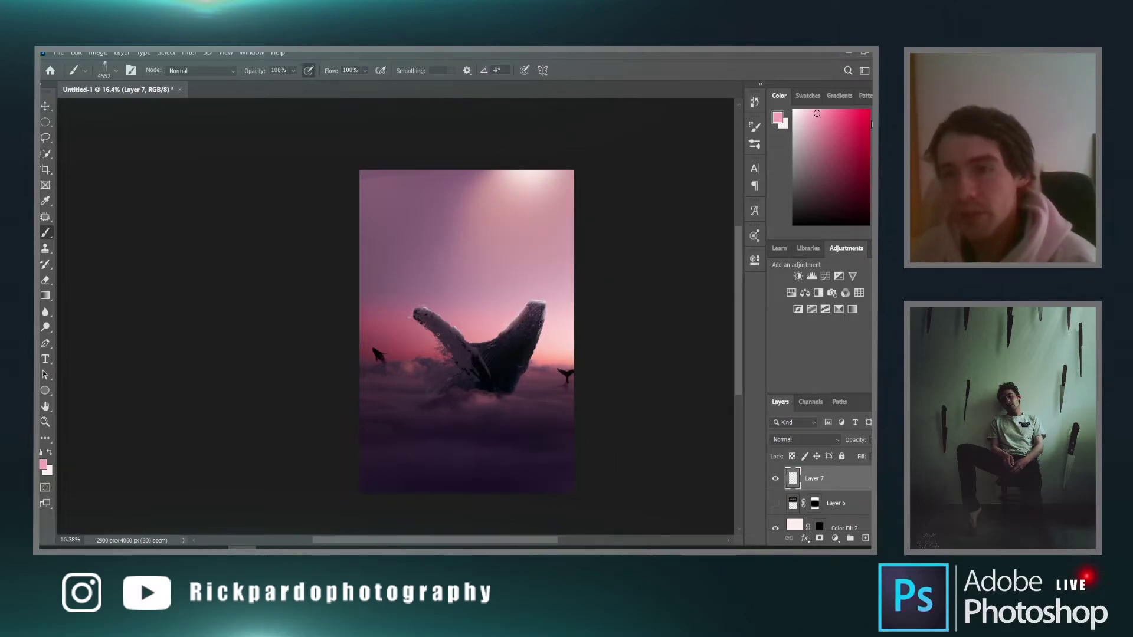
Shift the brush colour to a pale orange and try several placements of the rays over the whale, undoing each one
left_click_drag(865, 118, 865, 142)
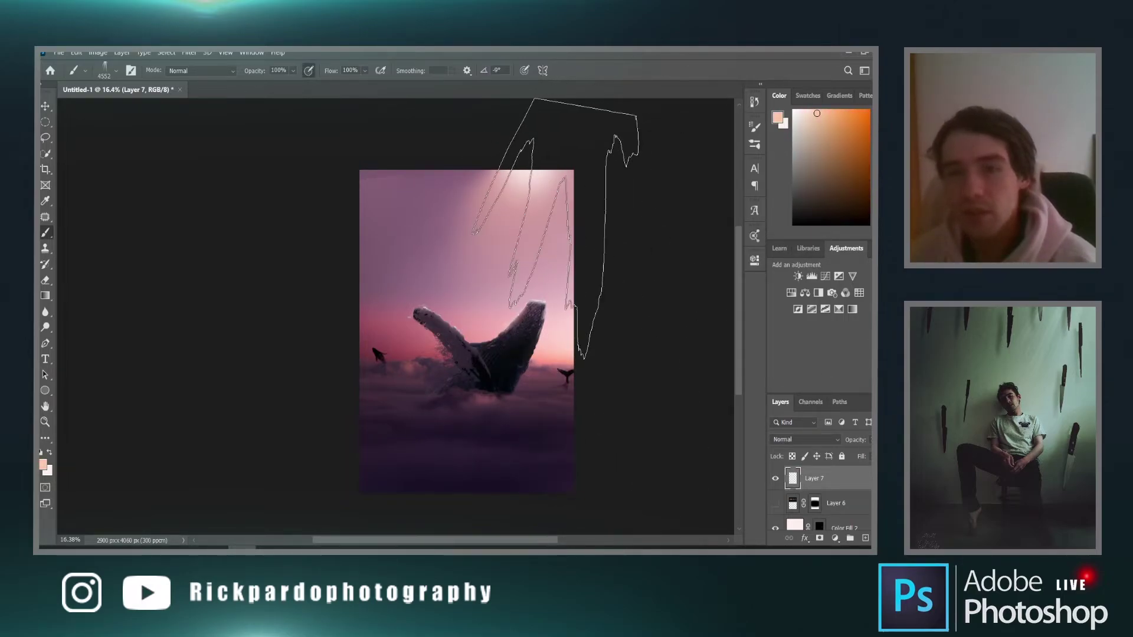
left_click(459, 286)
key("ctrl+z")
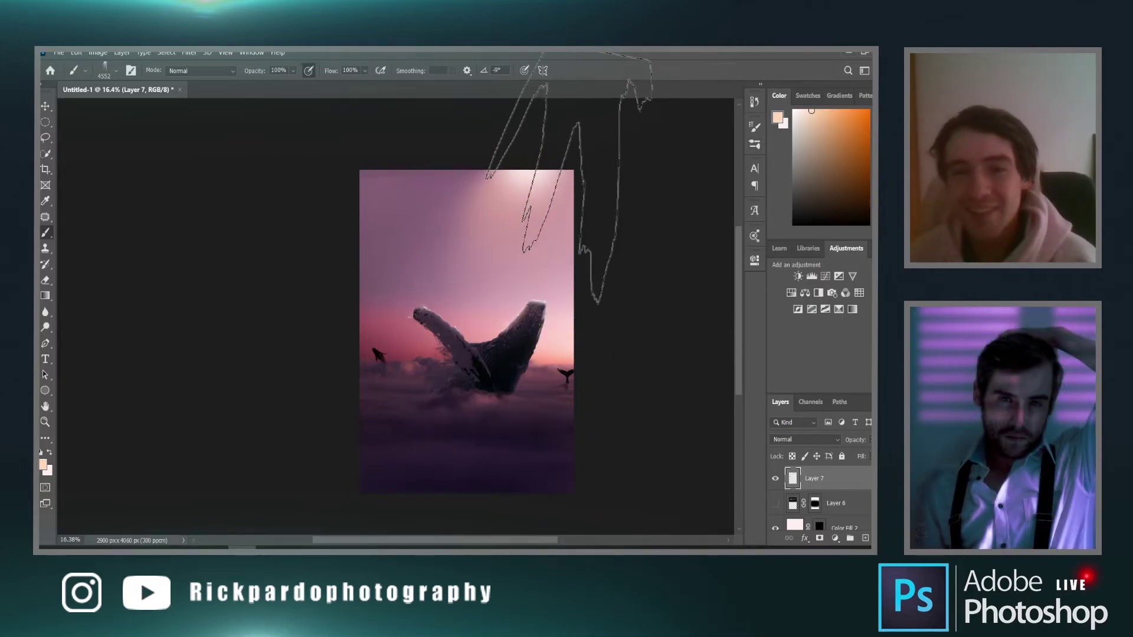
left_click(490, 306)
key("ctrl+z")
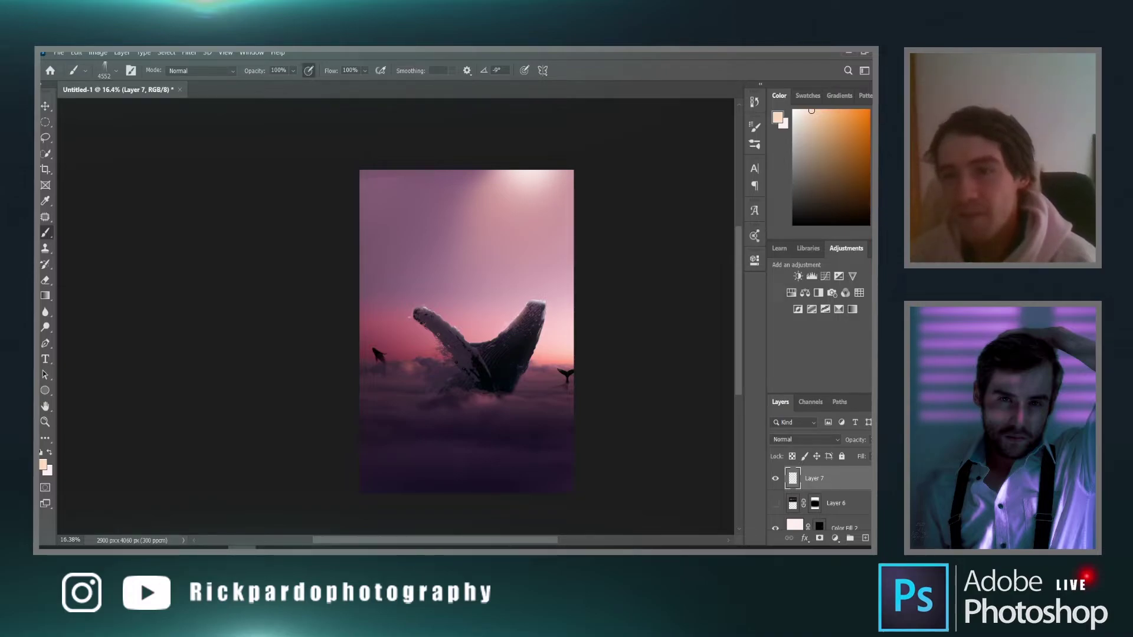
left_click(490, 318)
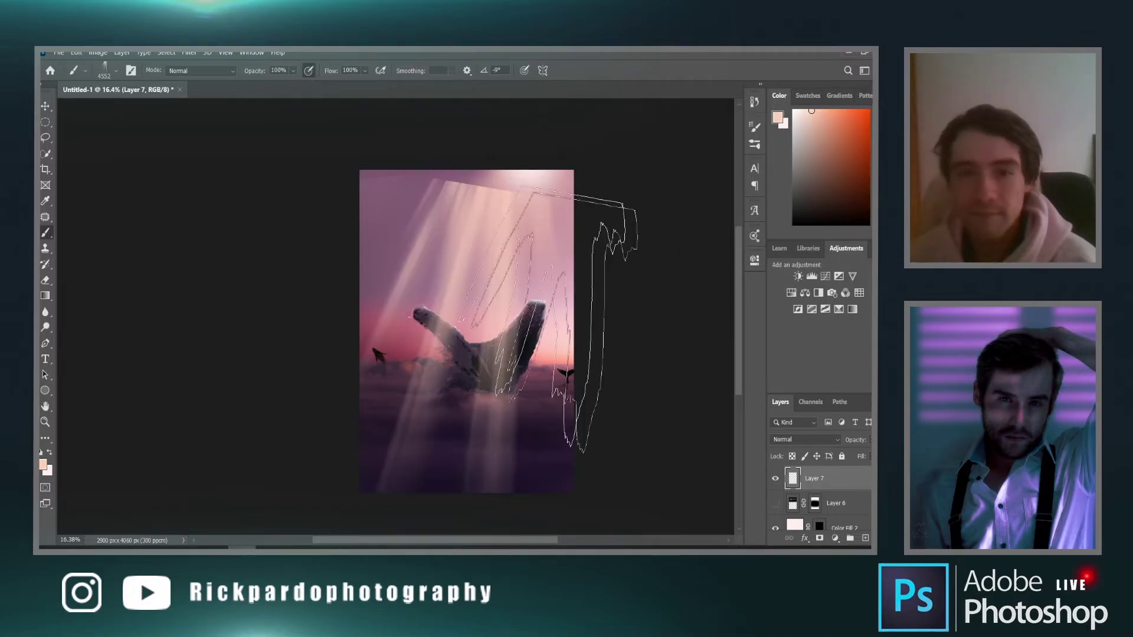
key("ctrl+z")
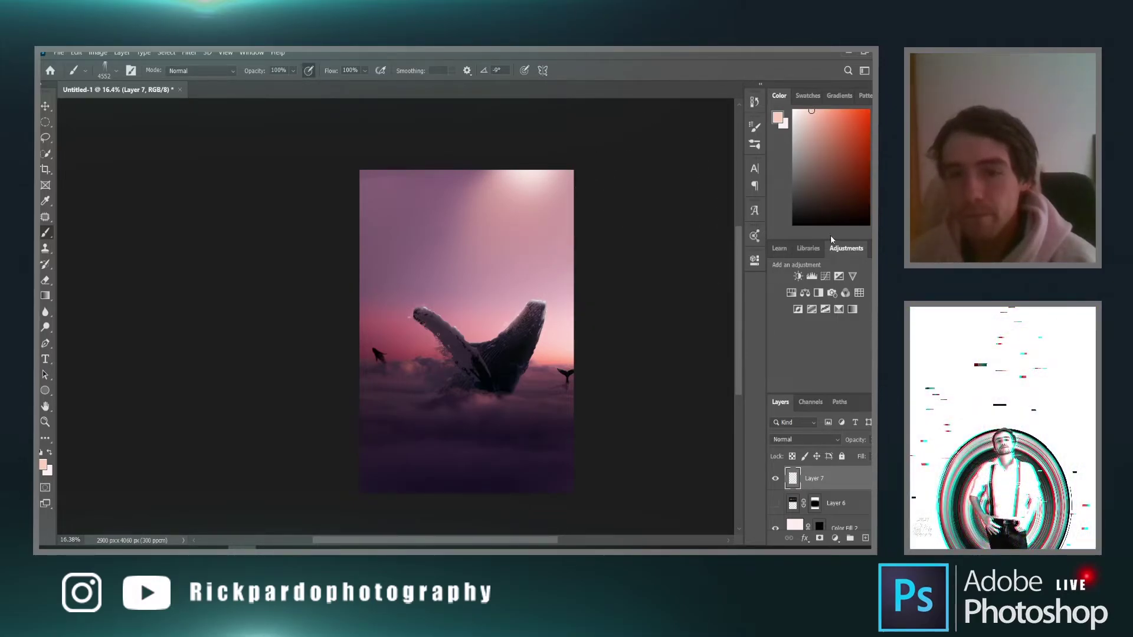
Try more placements of the ray brush between the bright light and the whale, undoing each one
left_click(525, 284)
key("ctrl+z")
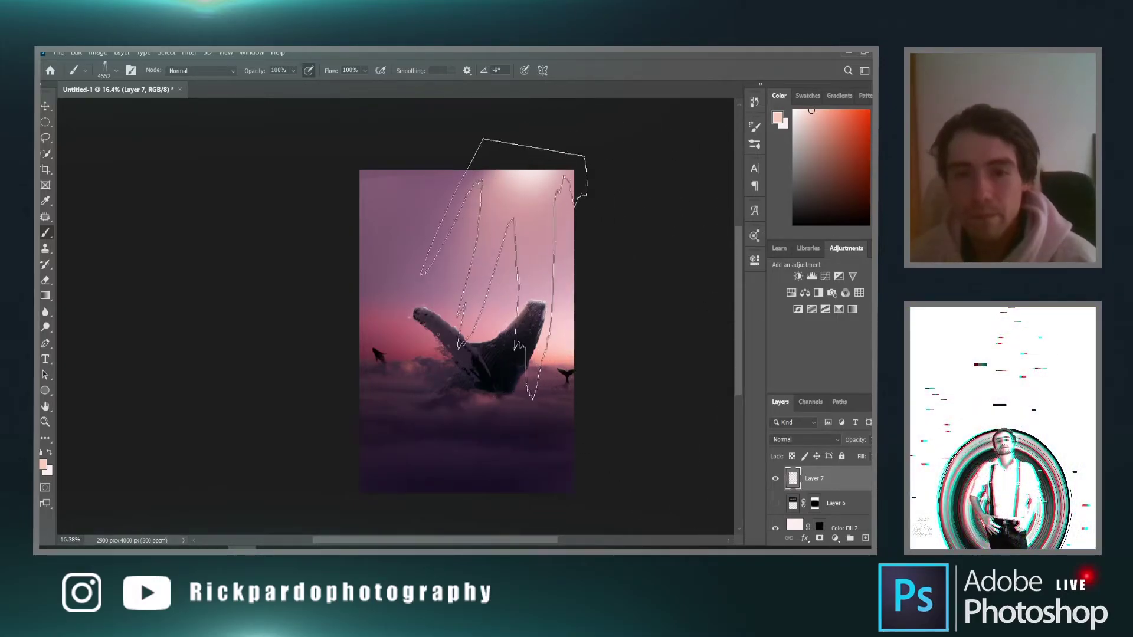
left_click(505, 271)
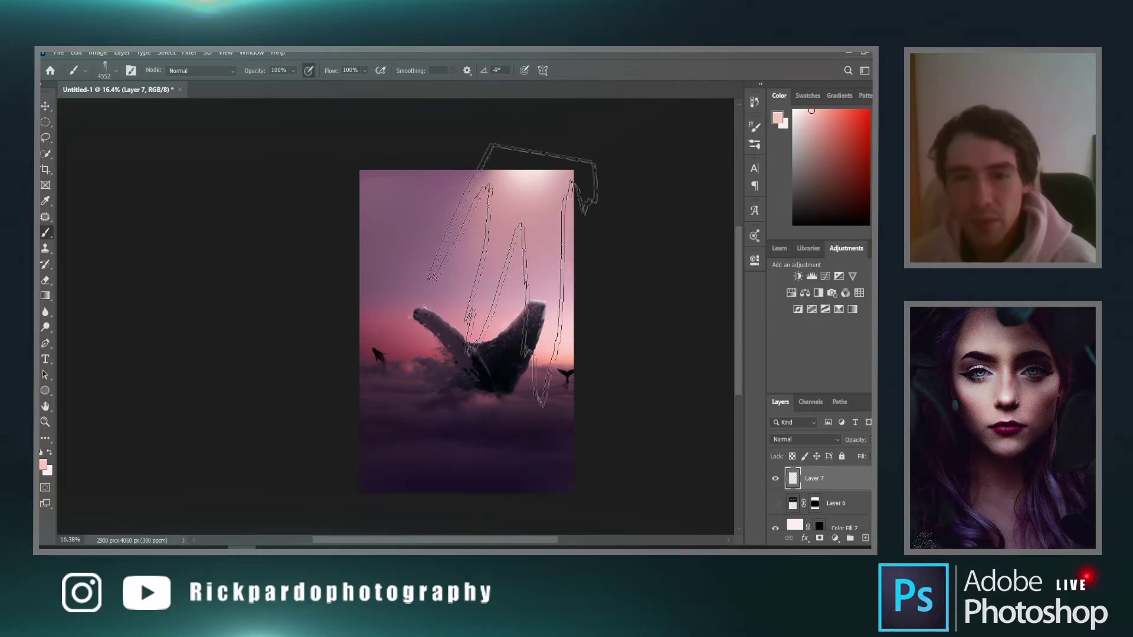
key("ctrl+z")
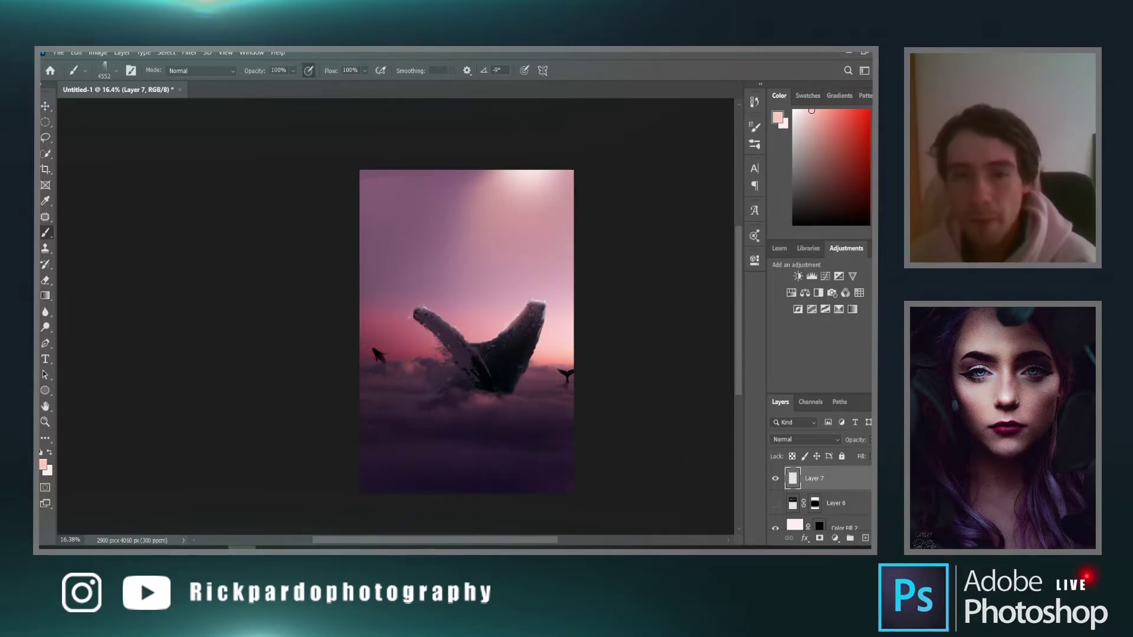
left_click(508, 286)
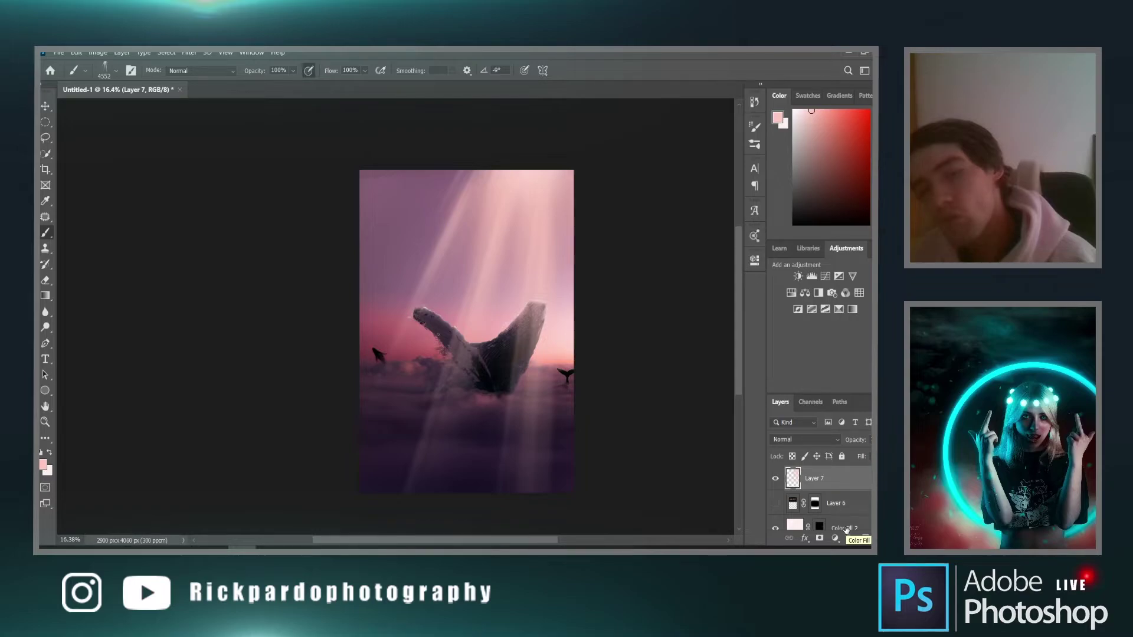
key("ctrl+z")
Replace the ray brush with the diagonal ray brush 24 and enlarge it to 4346 px
right_click(475, 347)
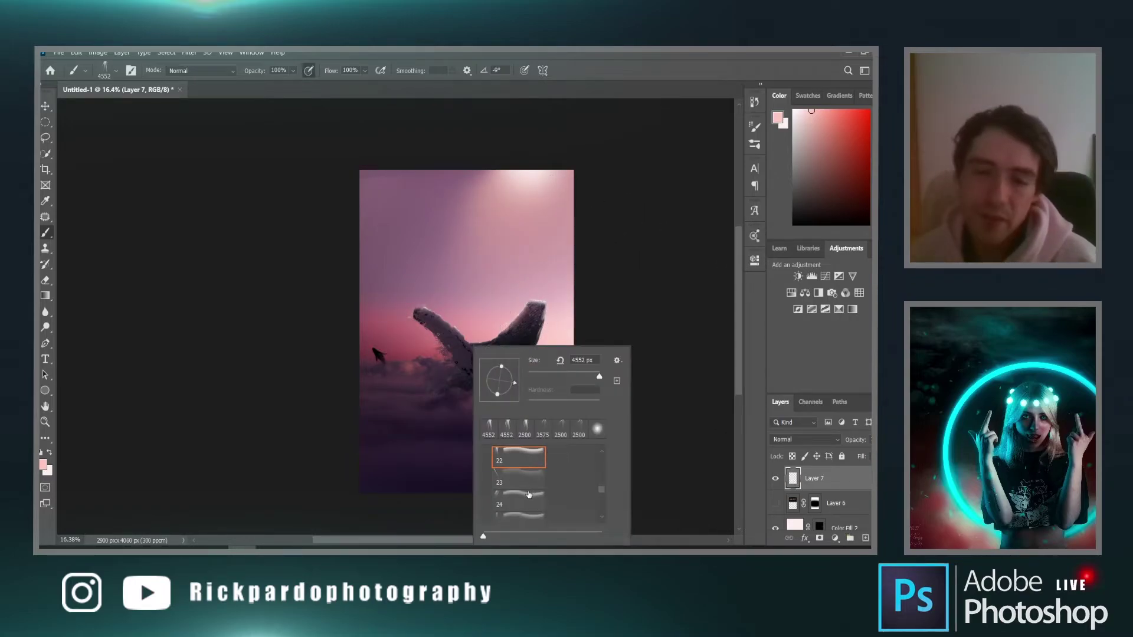
left_click(525, 483)
left_click(519, 195)
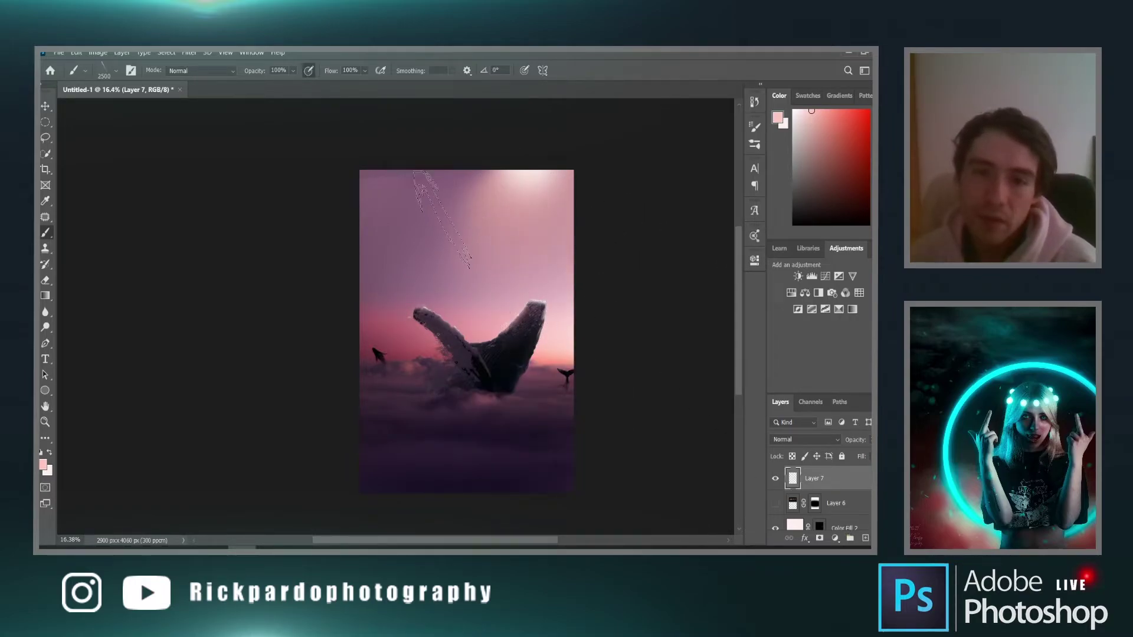
right_click(483, 272)
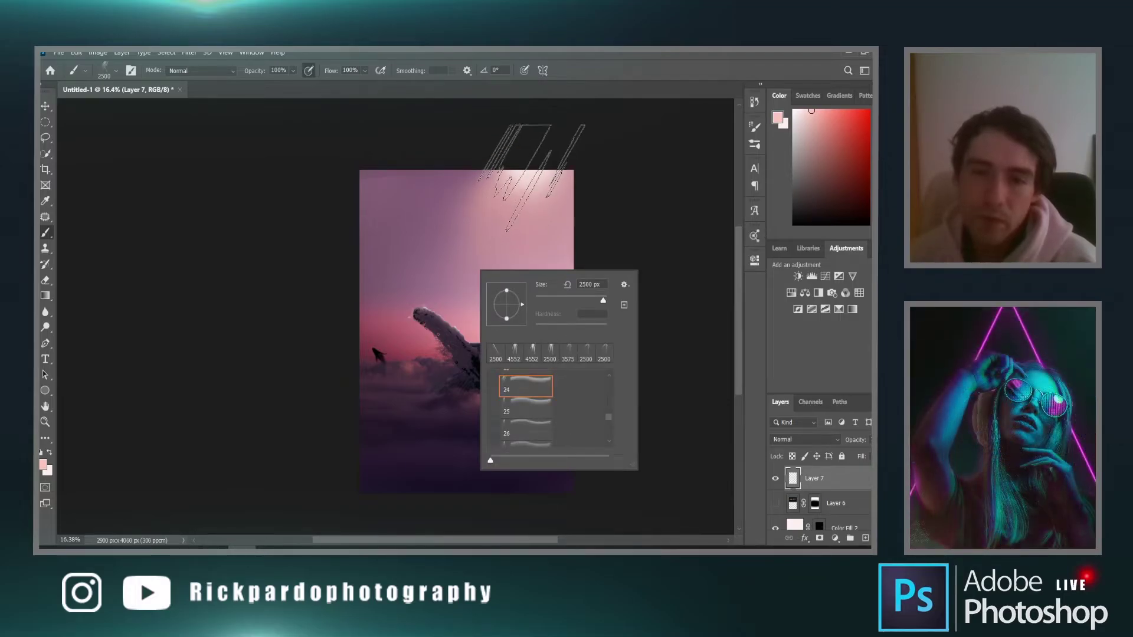
left_click(513, 200)
left_click_drag(505, 307, 531, 304)
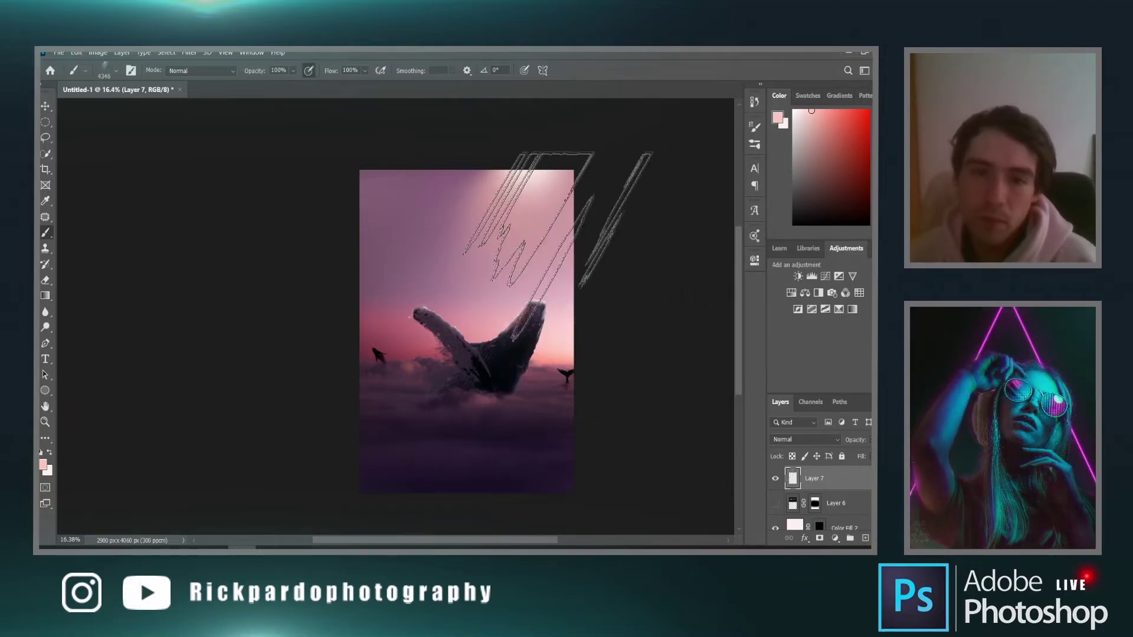
Paint diagonal light rays falling from the bright light in the sky down across the whale
left_click(525, 265)
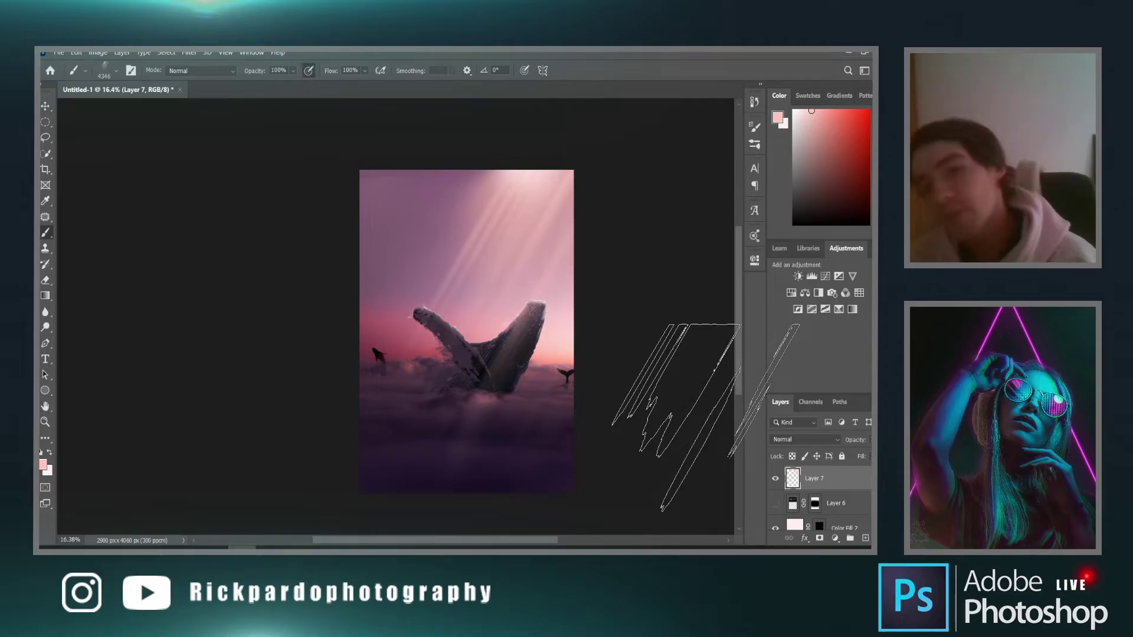
left_click(490, 322)
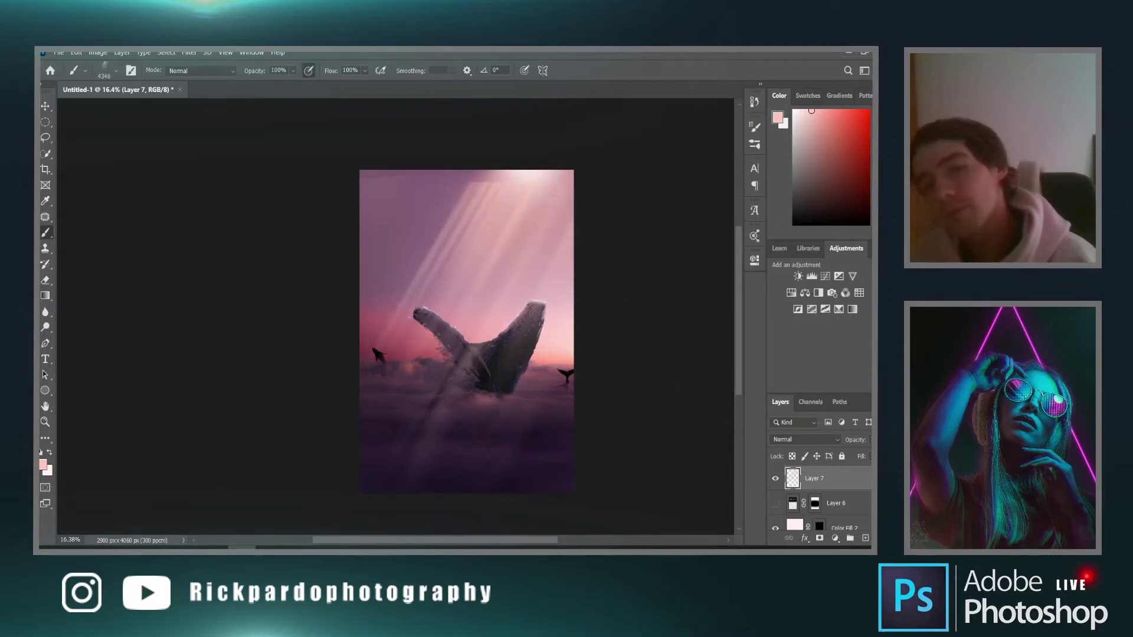
key("ctrl+z")
left_click(525, 260)
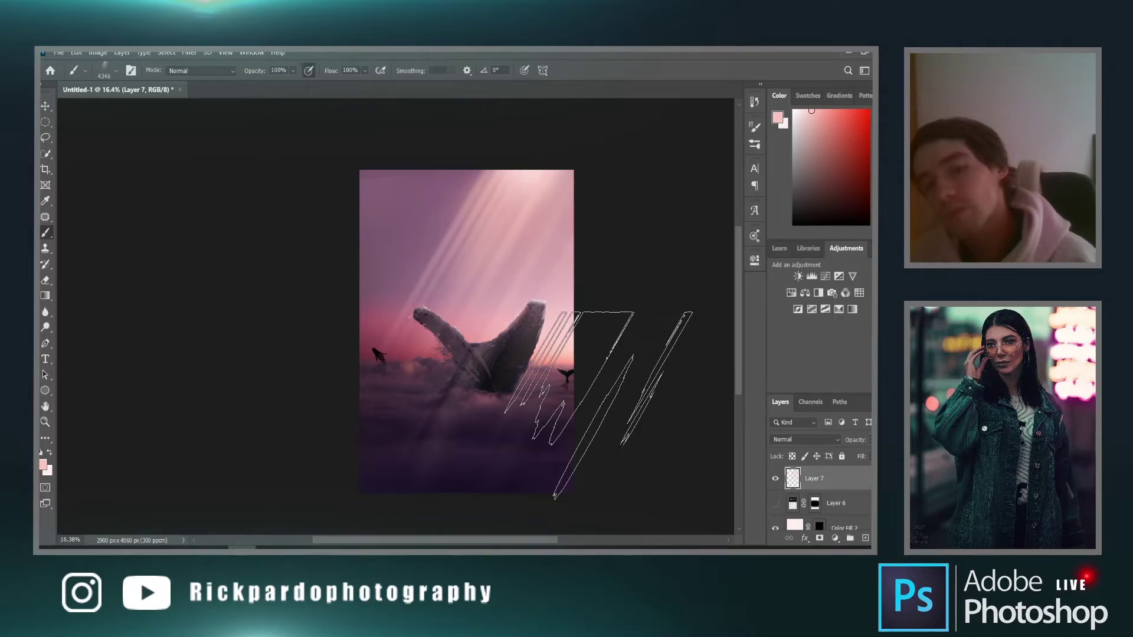
Set the rays layer's blend mode to Vivid Light and slightly reduce its fill
left_click(800, 439)
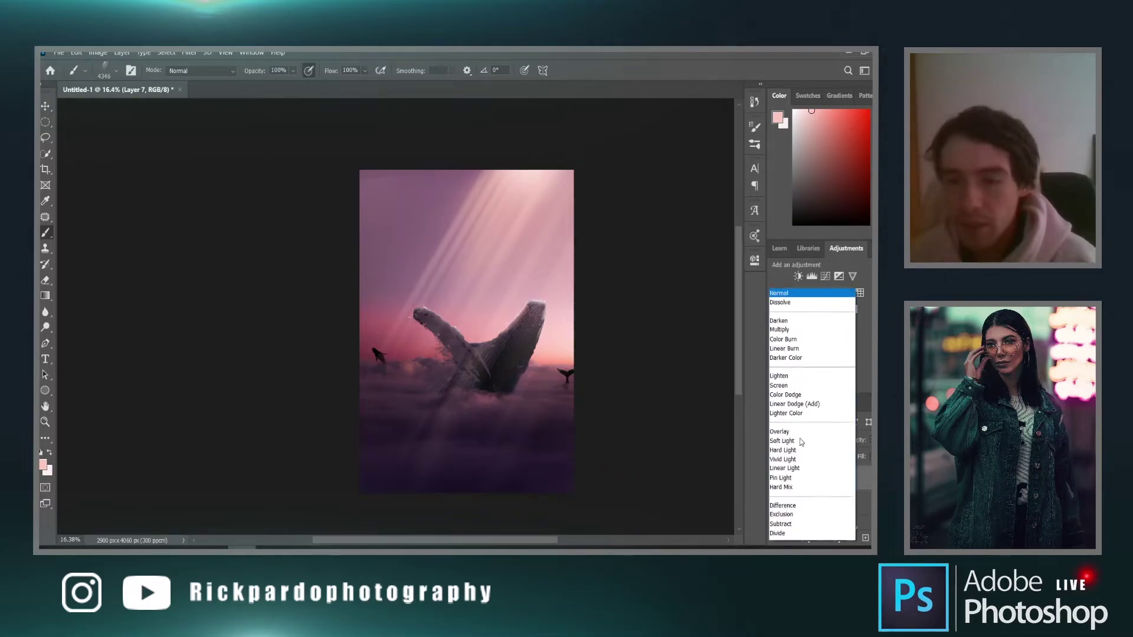
left_click(791, 531)
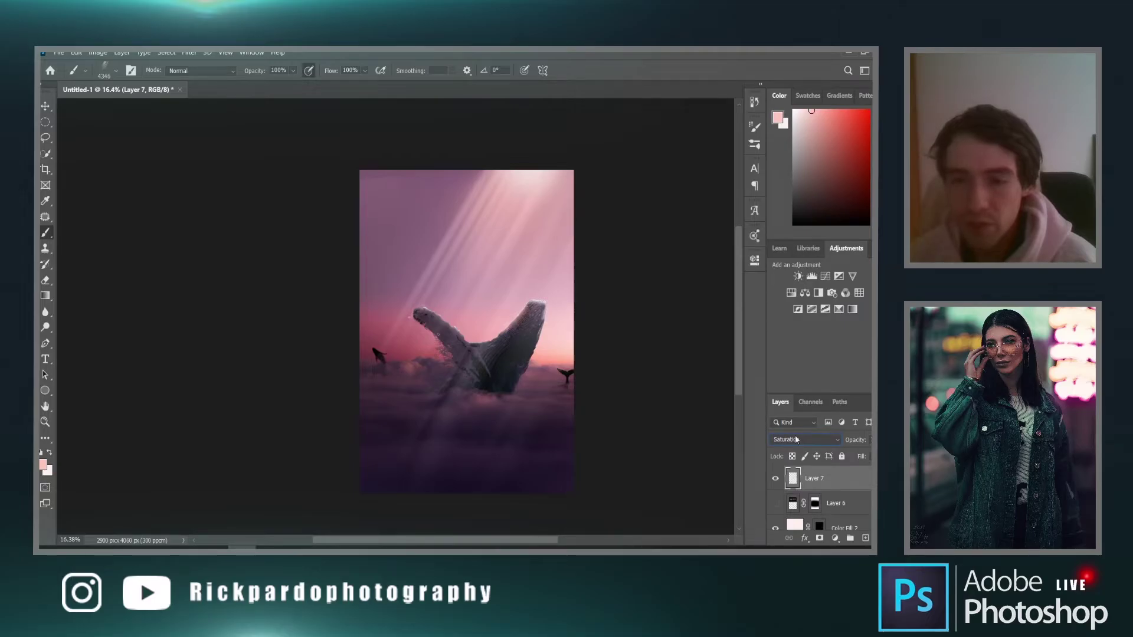
scroll(795, 438, "up", 4)
scroll(795, 438, "up", 4)
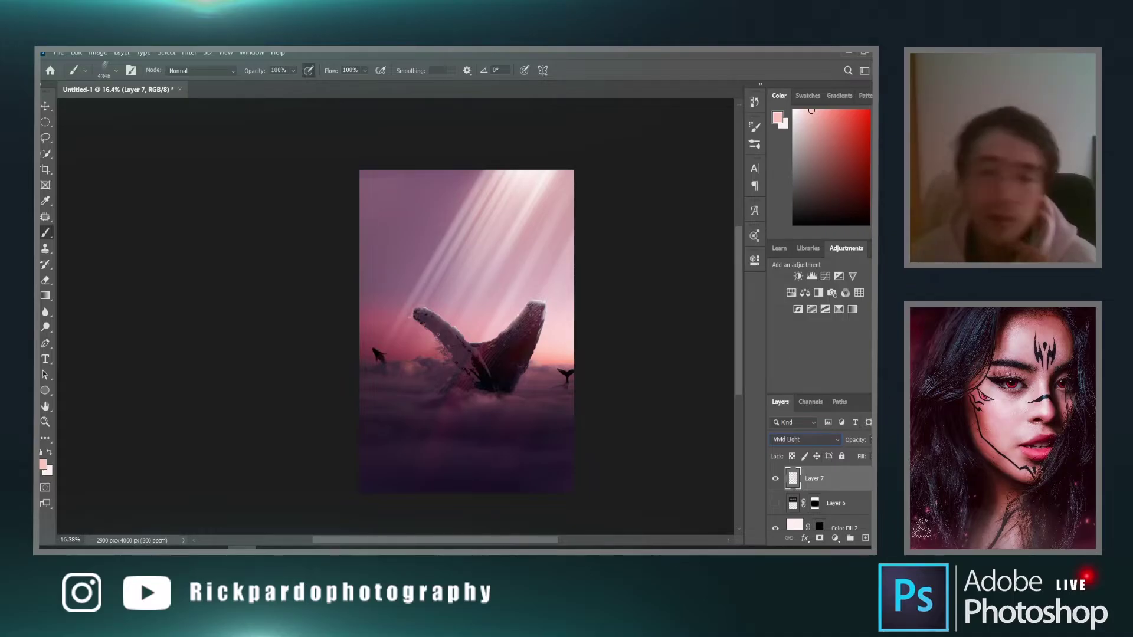
key("ctrl+z")
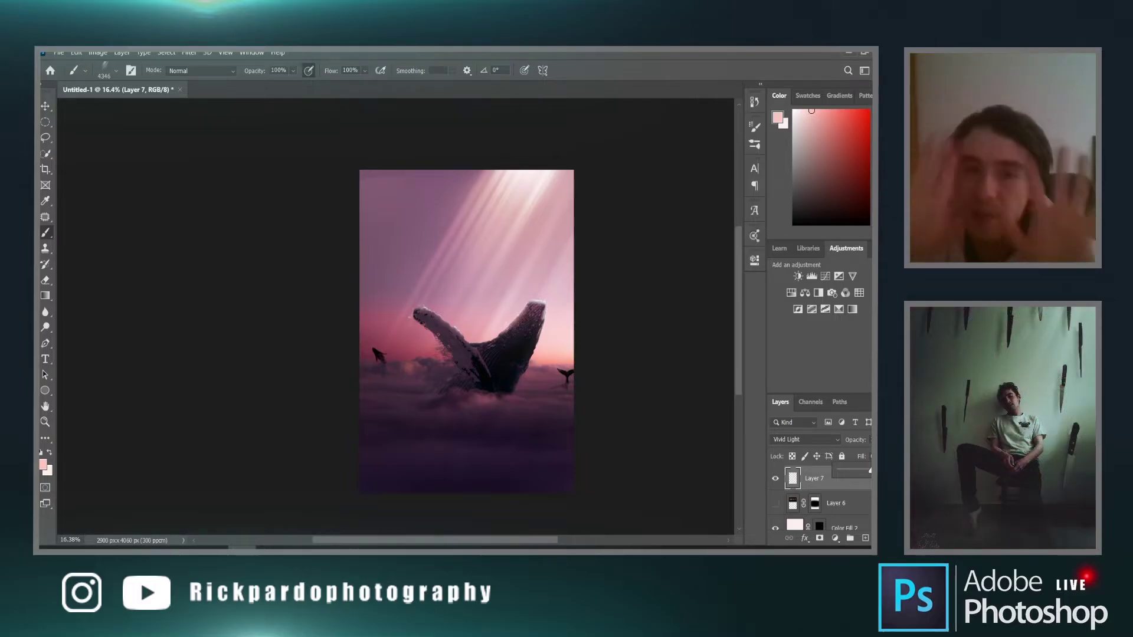
Add a new layer above the rays layer and choose the lens flare 4 brush
left_click(805, 481)
left_click(865, 538)
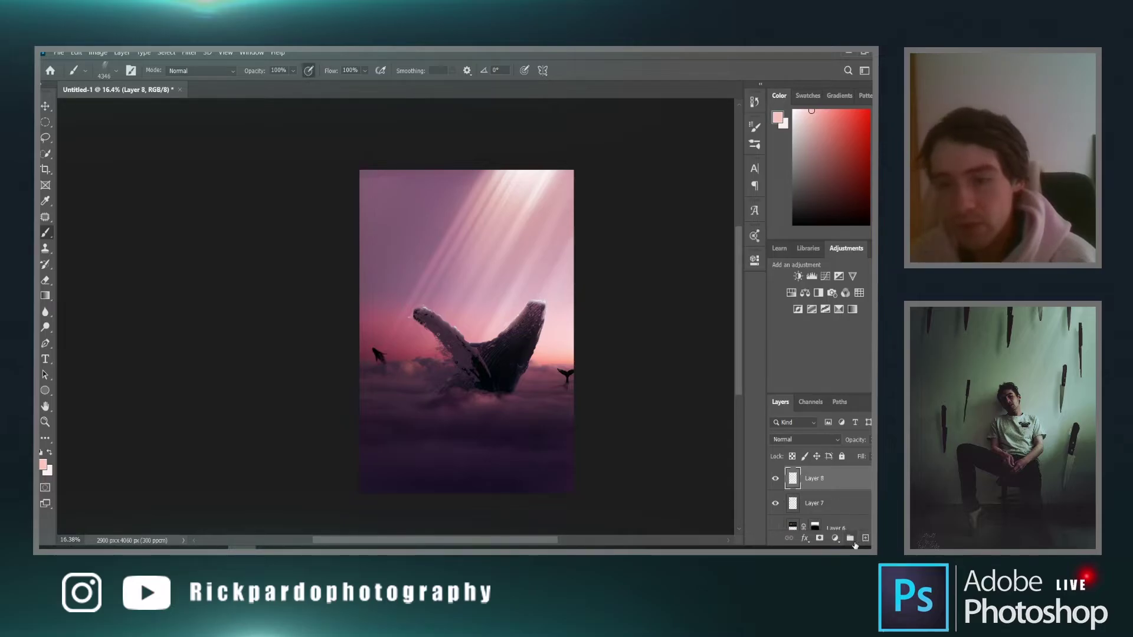
right_click(487, 341)
scroll(507, 467, "up", 3)
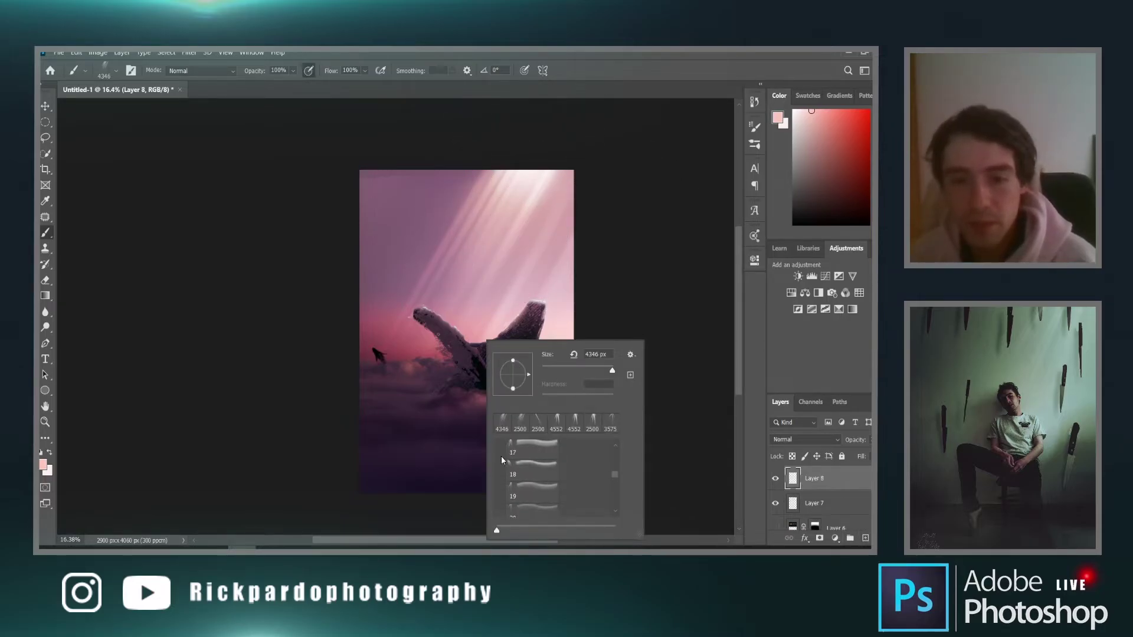
left_click(500, 448)
scroll(529, 484, "up", 3)
scroll(530, 487, "up", 3)
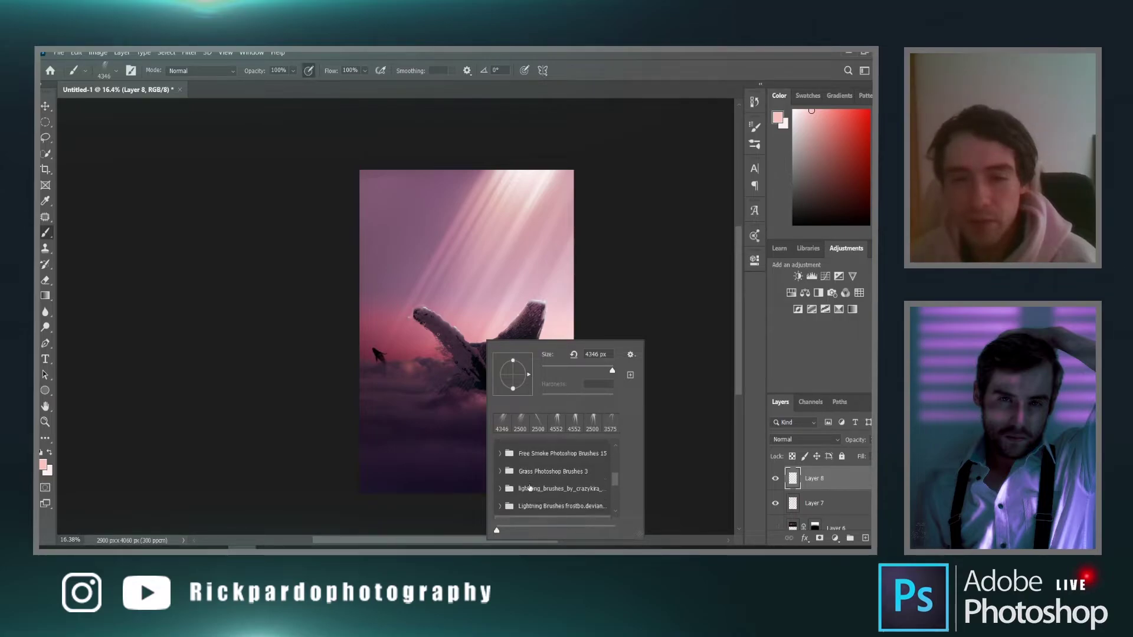
left_click(501, 467)
scroll(513, 481, "down", 3)
left_click(530, 502)
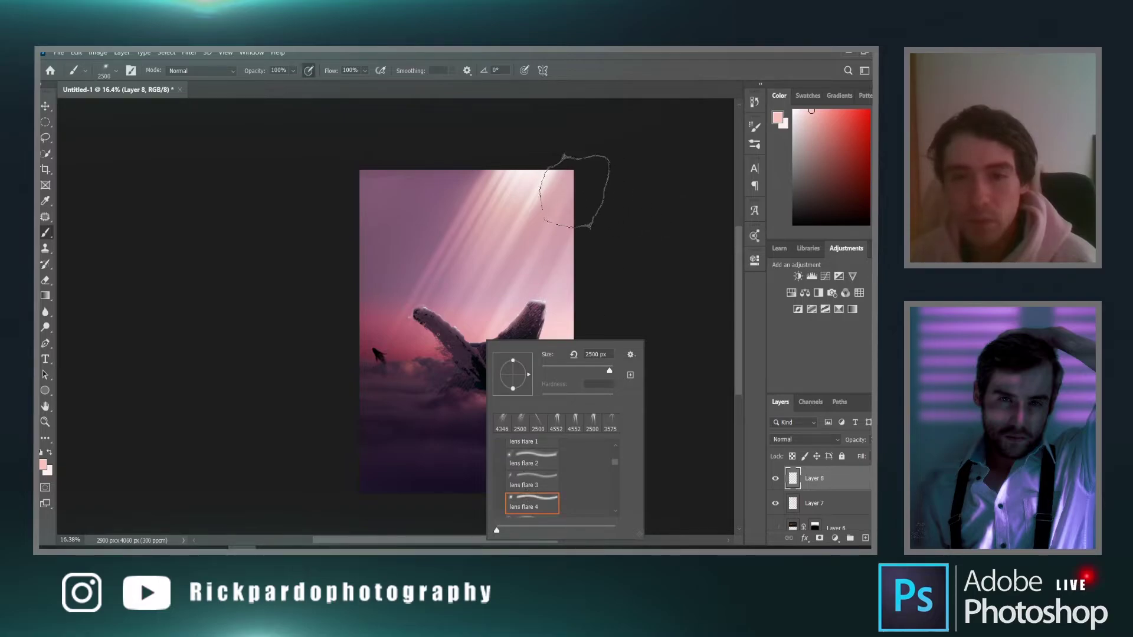
Swap the brush colour to near-white, enlarge the flare brush to 3858 px and try a flare over the upper sky
left_click(525, 177)
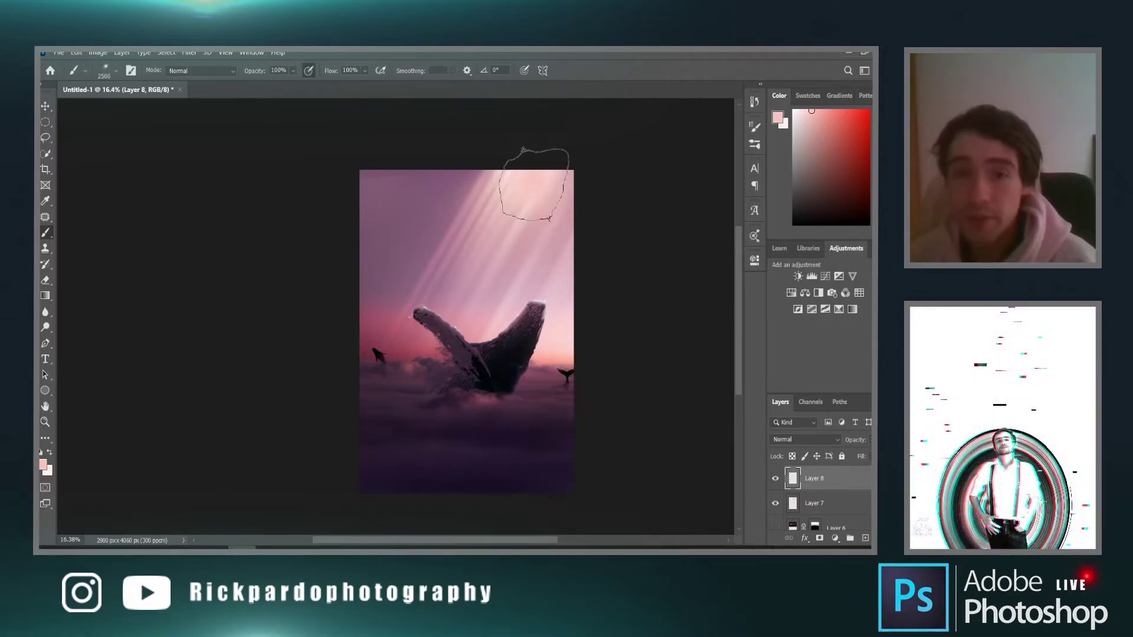
key("x")
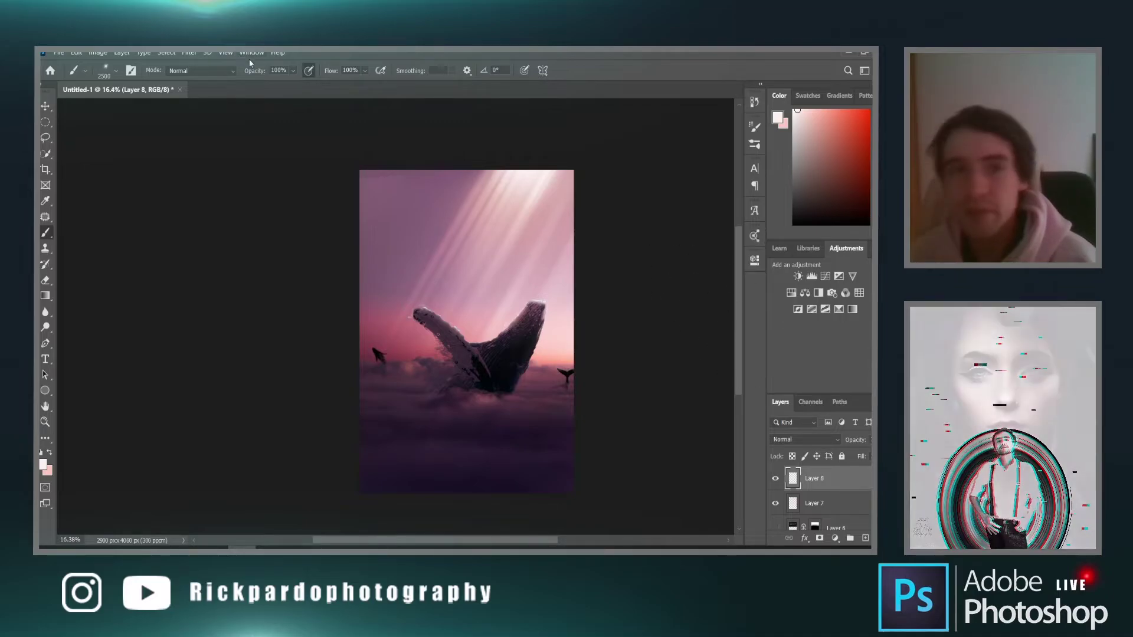
mouse_move(502, 233)
left_mouse_down()
mouse_move(519, 233)
mouse_move(529, 183)
left_mouse_up()
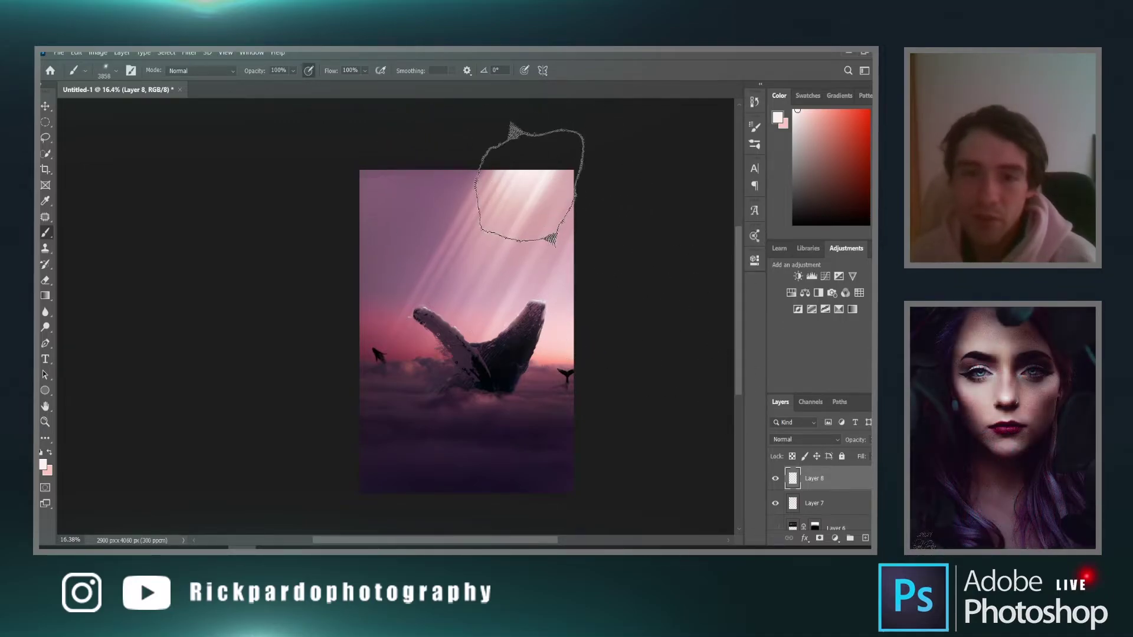
left_click(487, 210)
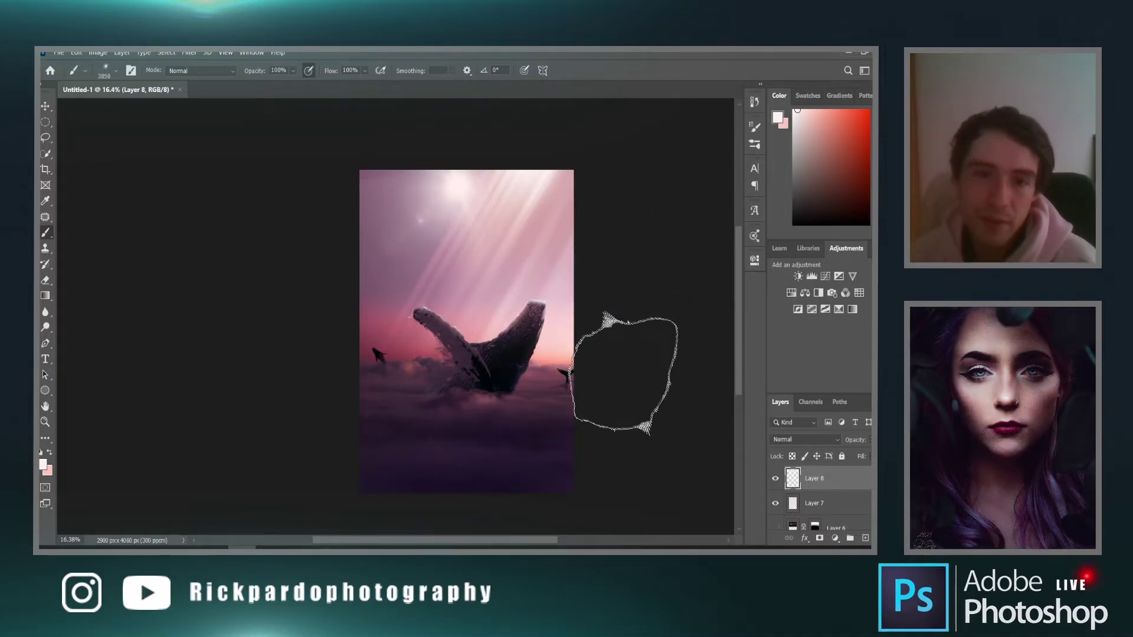
scroll(405, 215, "up", 5)
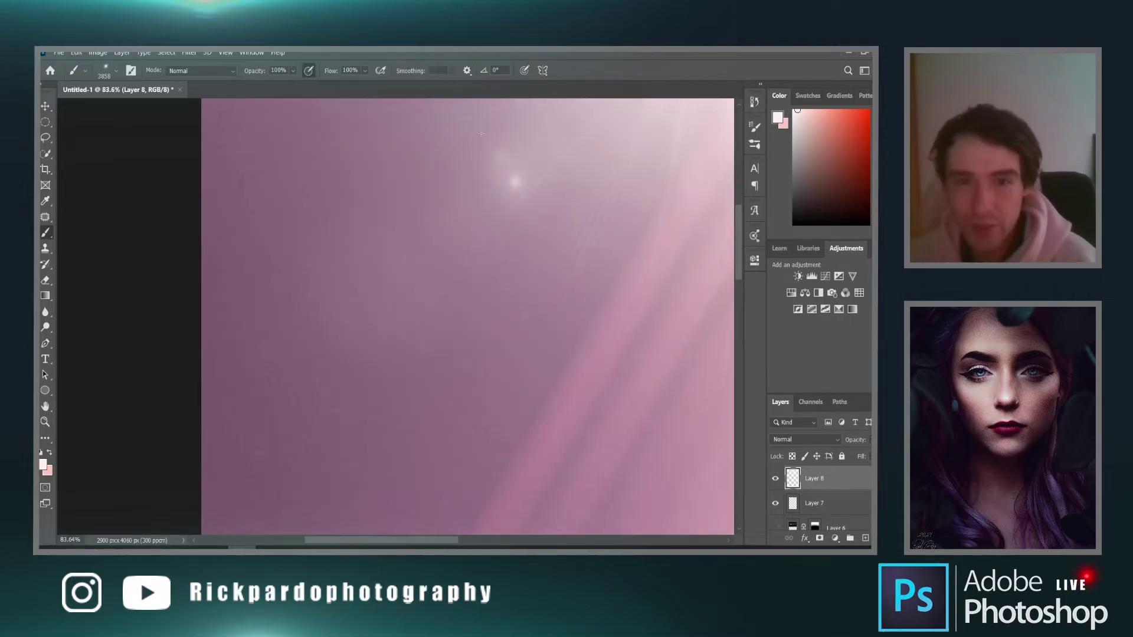
scroll(545, 175, "up", 2)
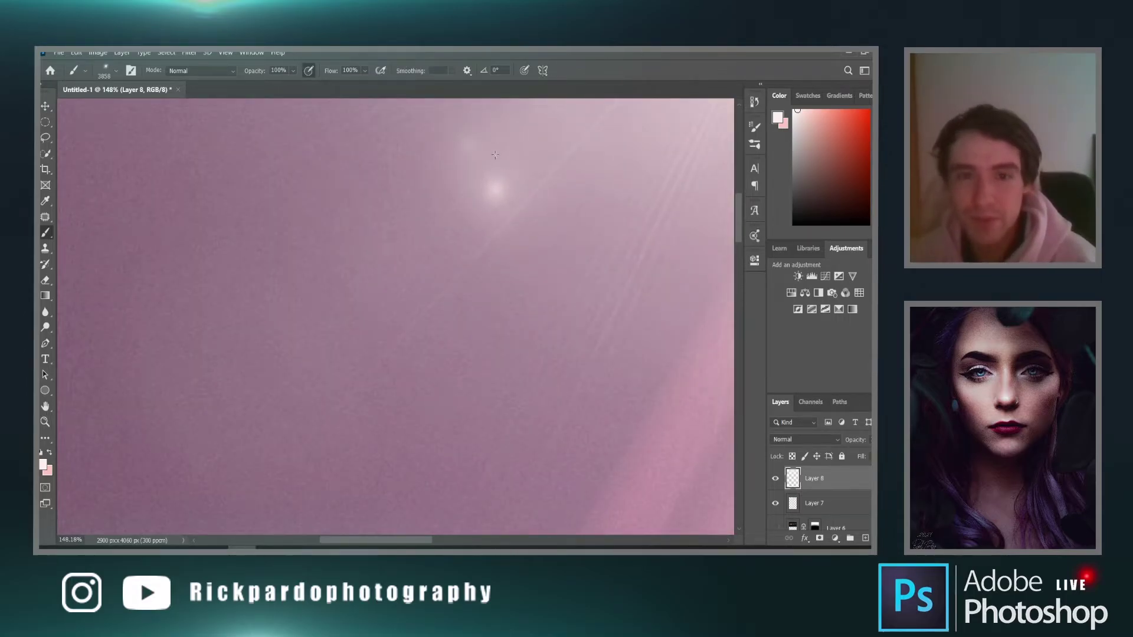
key("ctrl+0")
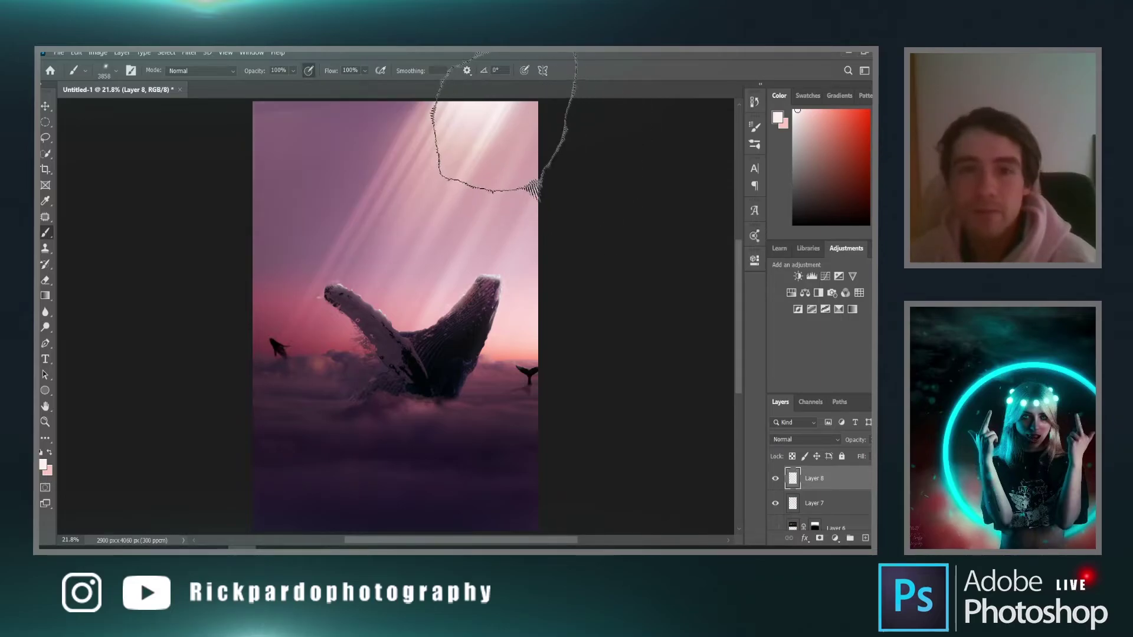
Try the lens flare directly over the source of the light rays
left_click(491, 120)
key("ctrl+z")
left_click(472, 131)
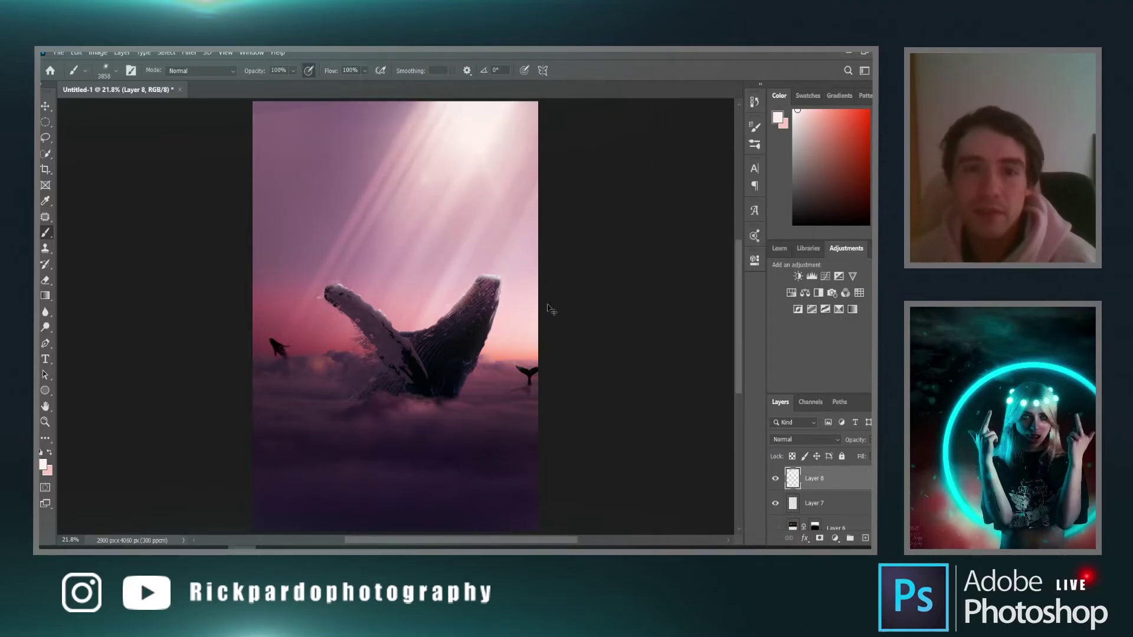
Try another lens flare brush rotated to -105° and enlarged to 5000 px over the light rays
right_click(481, 192)
scroll(448, 348, "down", 1)
left_click(448, 354)
mouse_move(432, 235)
left_mouse_down()
mouse_move(419, 235)
mouse_move(428, 233)
left_mouse_up()
left_click(442, 248)
key("bracketright")
key("bracketright")
key("bracketright")
key("bracketright")
key("bracketright")
key("bracketright")
key("bracketright")
key("bracketright")
key("bracketright")
key("bracketright")
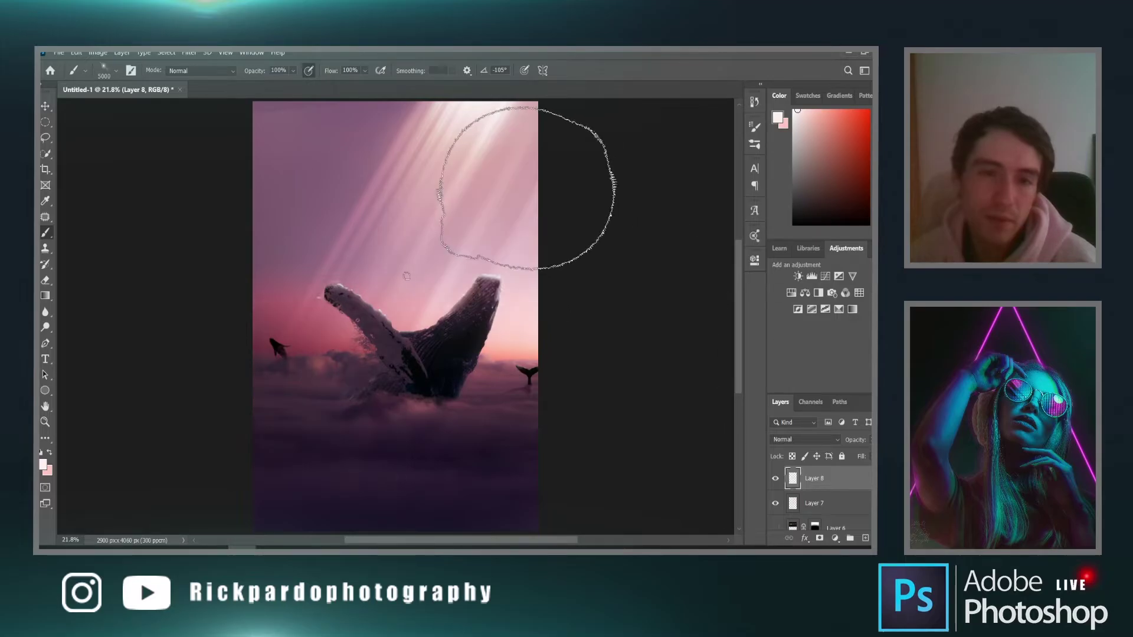
Switch to the lens flare 7 brush, rotate it to -132° and try it over the sky beside the whale
right_click(475, 180)
left_click(470, 381)
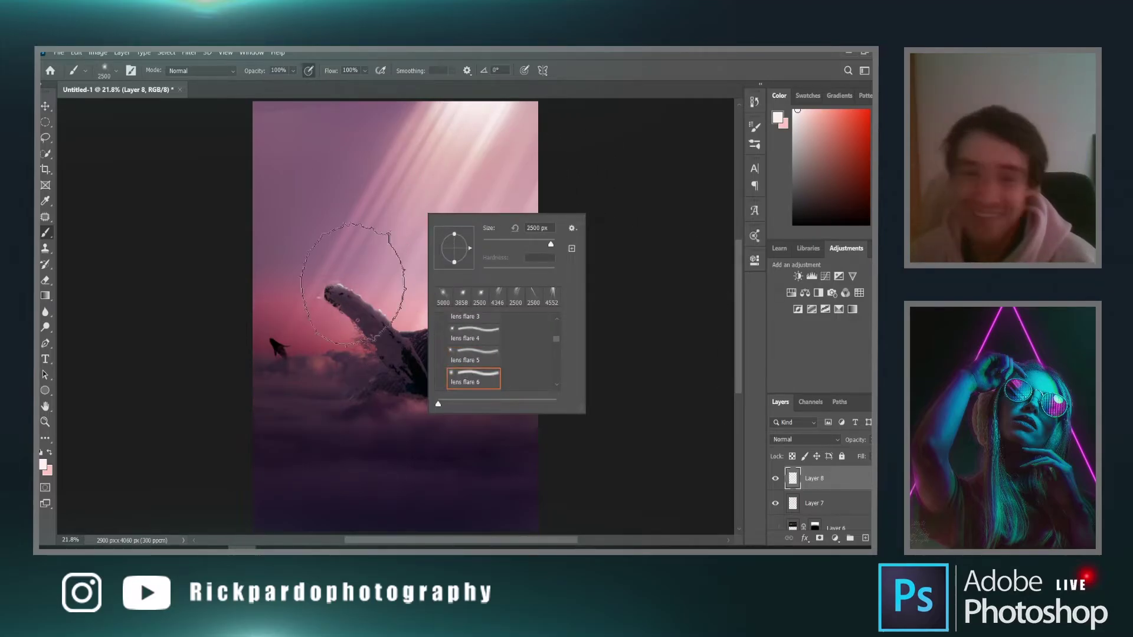
scroll(479, 363, "down", 2)
left_click(480, 359)
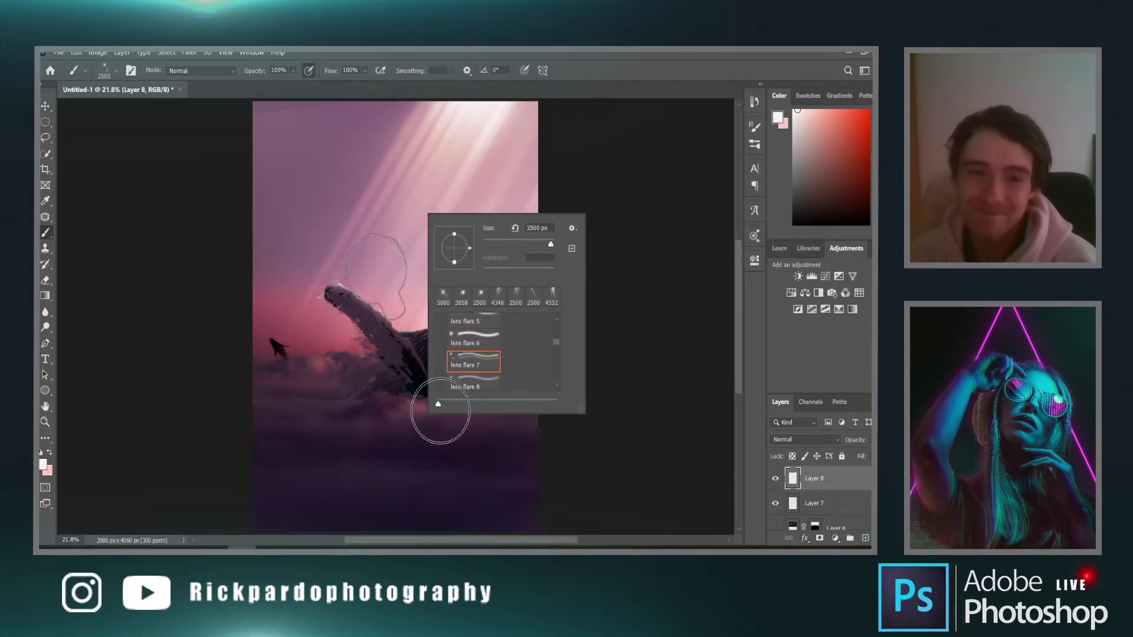
left_click_drag(452, 264, 441, 261)
left_click(301, 251)
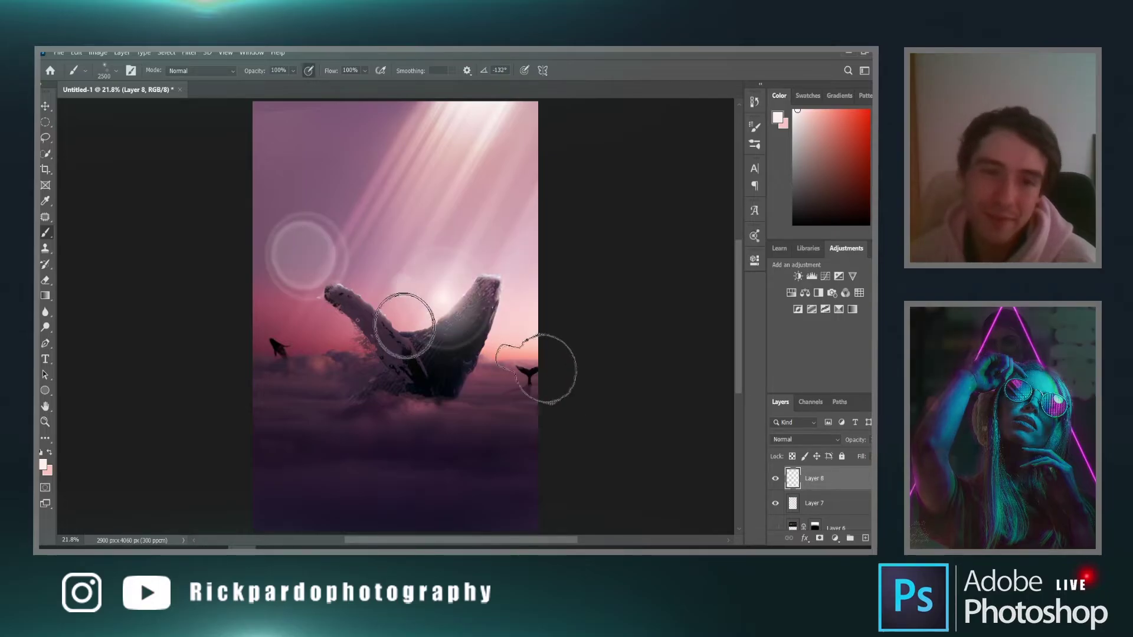
Rotate the lens flare 7 brush to -81°, sample a near-white from the light source and enlarge the brush to 3762 px
right_click(484, 298)
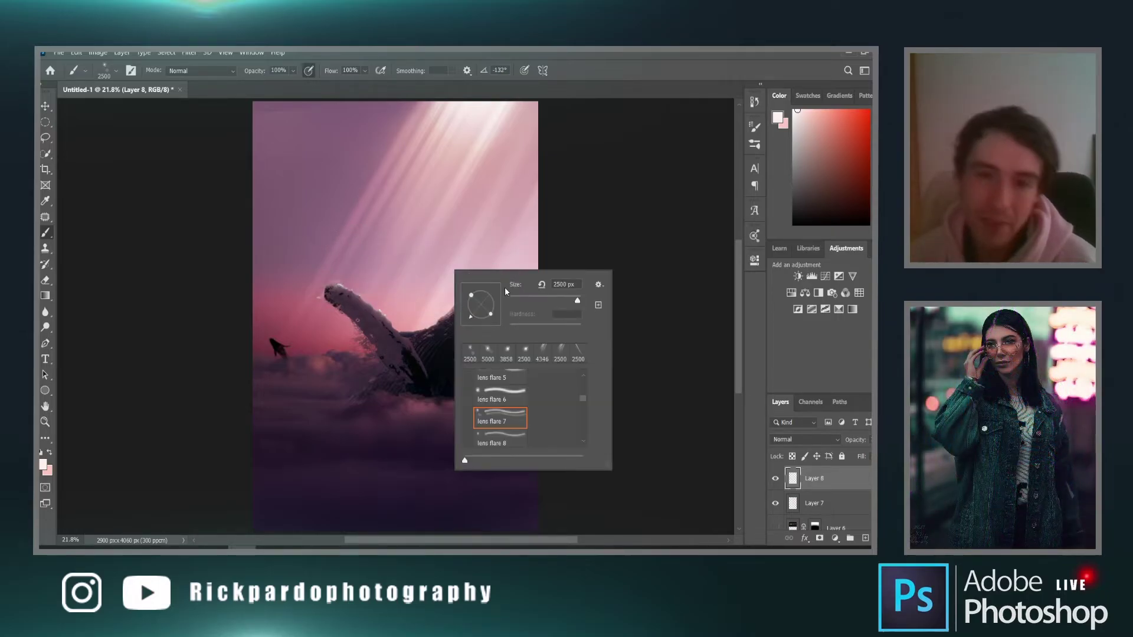
left_click(483, 320)
left_click(632, 71)
left_click(496, 110, "alt")
left_click(436, 246)
key("ctrl+z")
left_click_drag(429, 269, 496, 274)
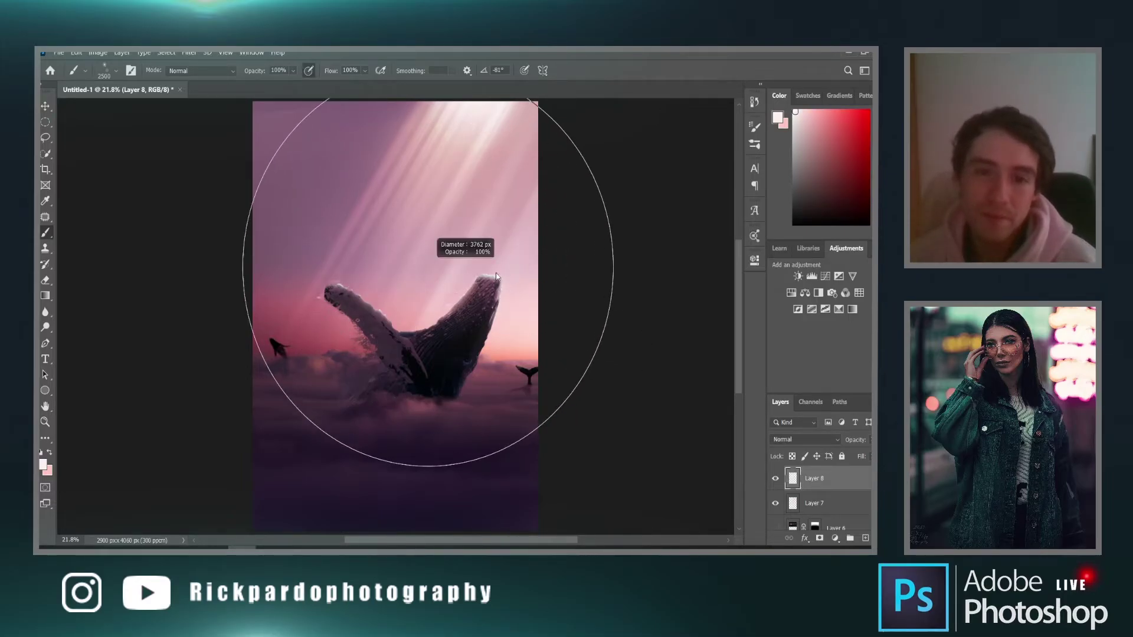
Try the enlarged flare at the light source and across the whale, undoing each attempt
left_click(480, 114)
key("ctrl+z")
left_click(451, 358)
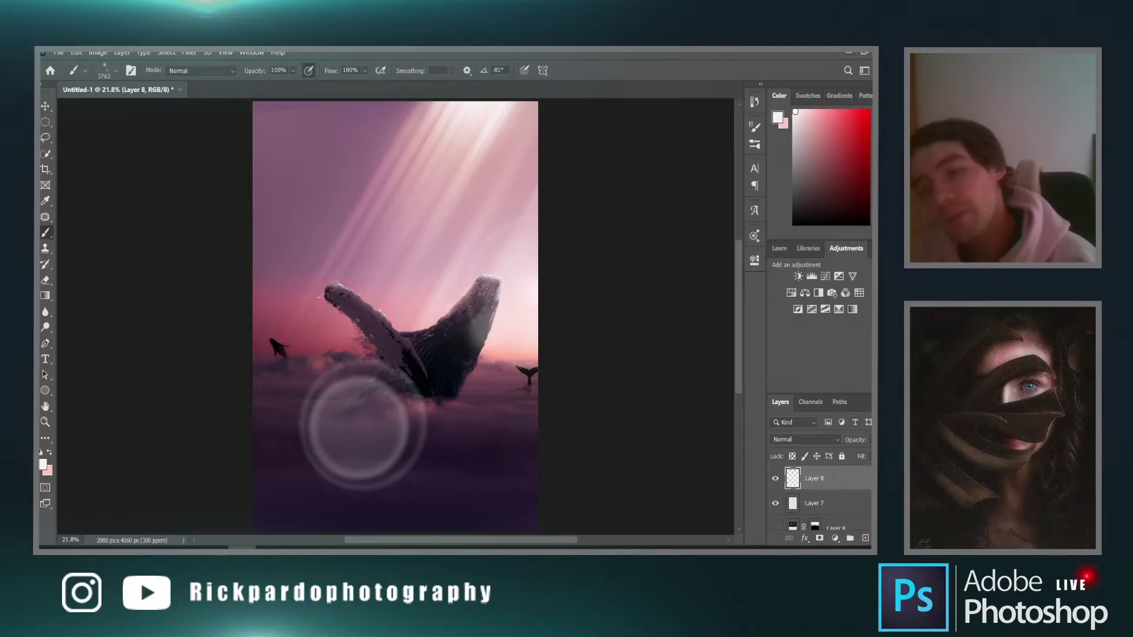
key("ctrl+z")
Shift the brush colour to a very pale orange-pink
mouse_move(877, 225)
left_mouse_down()
mouse_move(877, 211)
mouse_move(877, 221)
left_mouse_up()
left_click(803, 110)
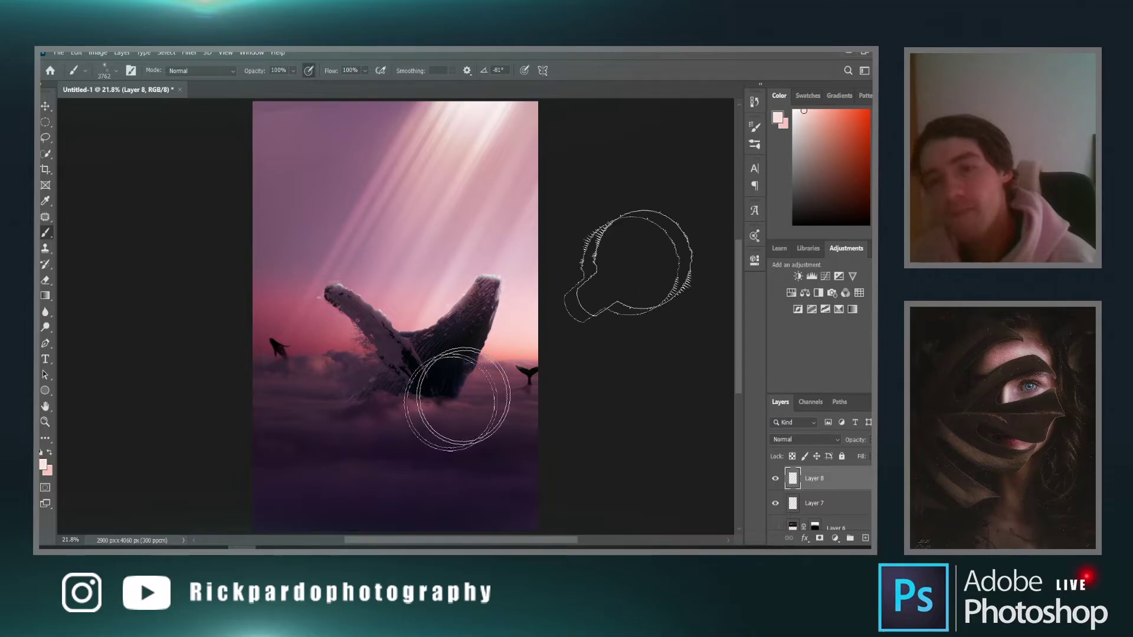
Try the lens flare 7 brush over the whale, including at a -58° rotation, undoing each attempt
left_click(362, 370)
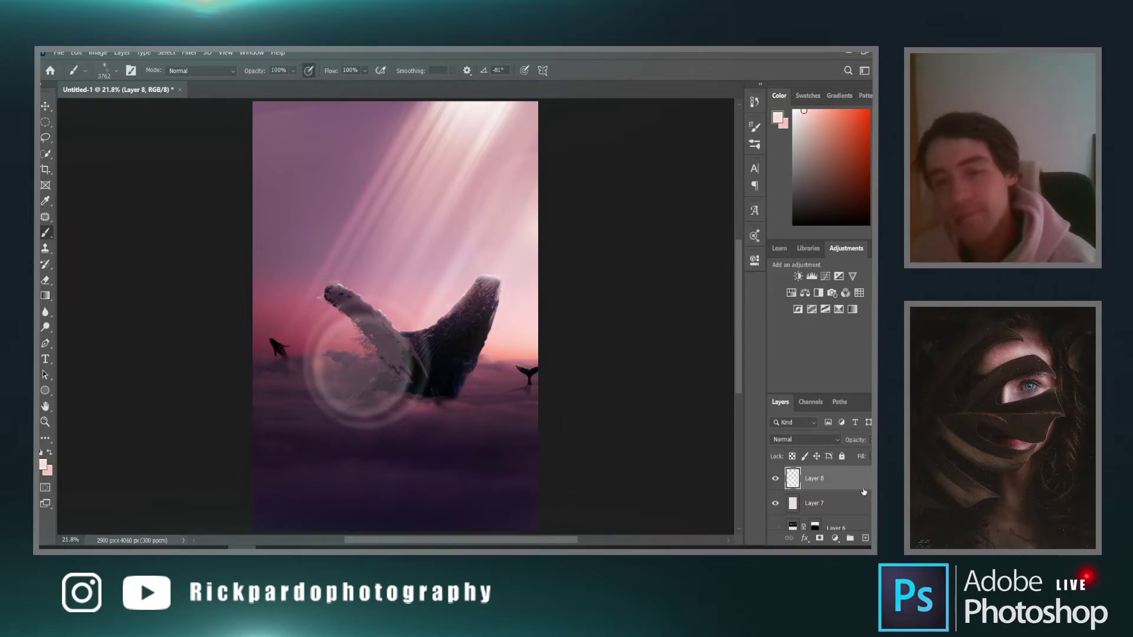
key("ctrl+z")
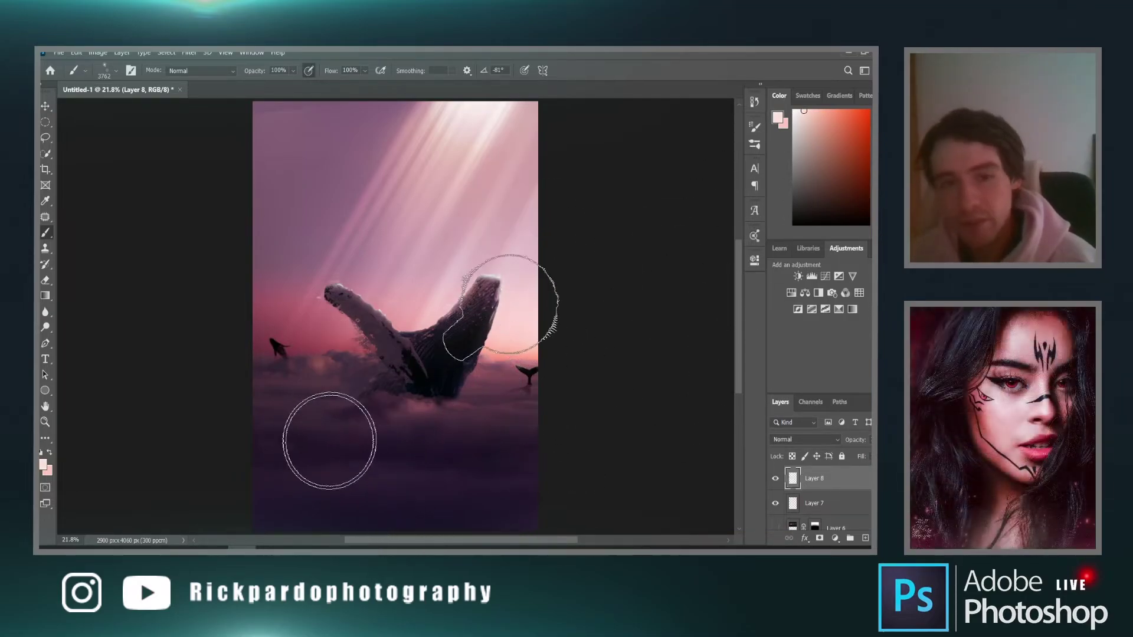
right_click(457, 328)
left_click_drag(489, 376, 493, 371)
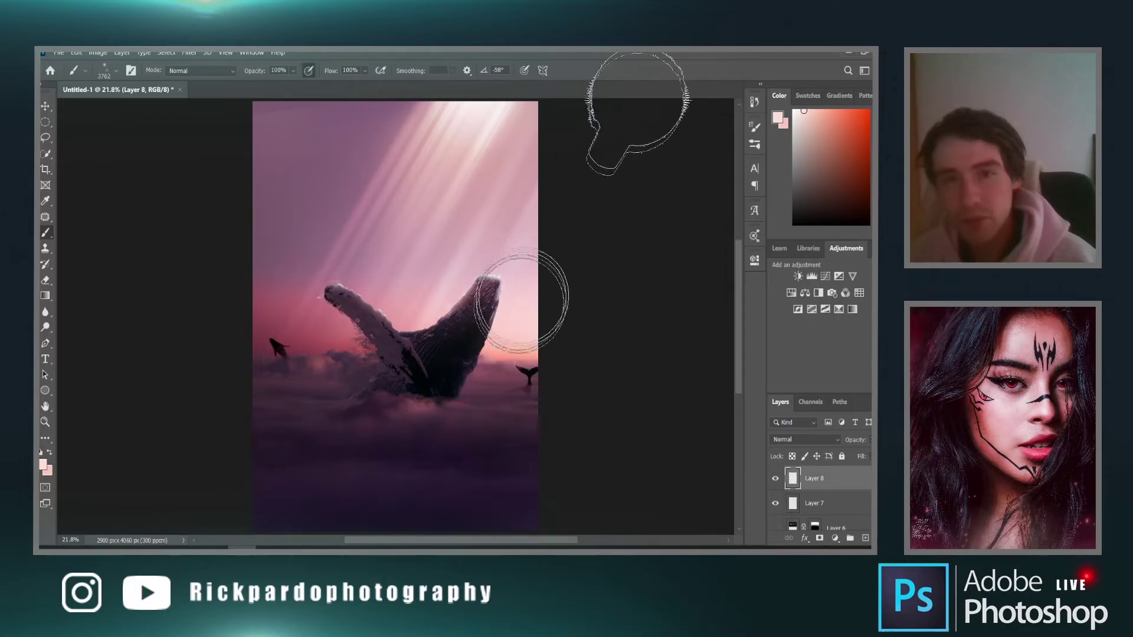
left_click(425, 423)
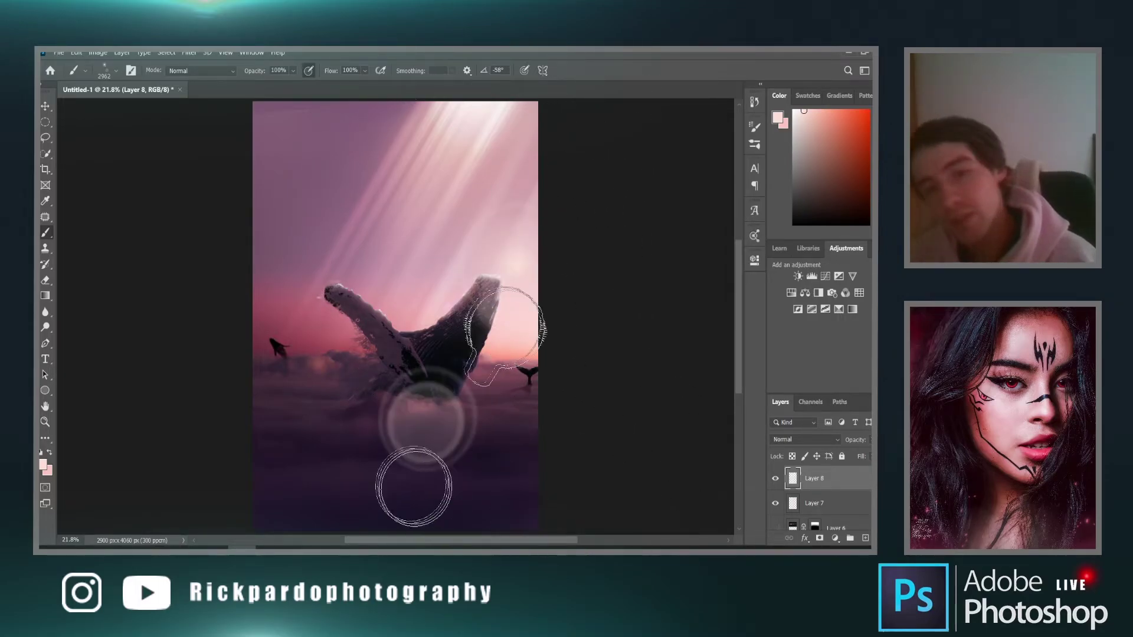
key("ctrl+z")
Rotate the 2962 px lens flare 7 brush to -84° and try it across the whale and the clouds
right_click(487, 359)
left_click_drag(451, 387, 457, 382)
key("Return")
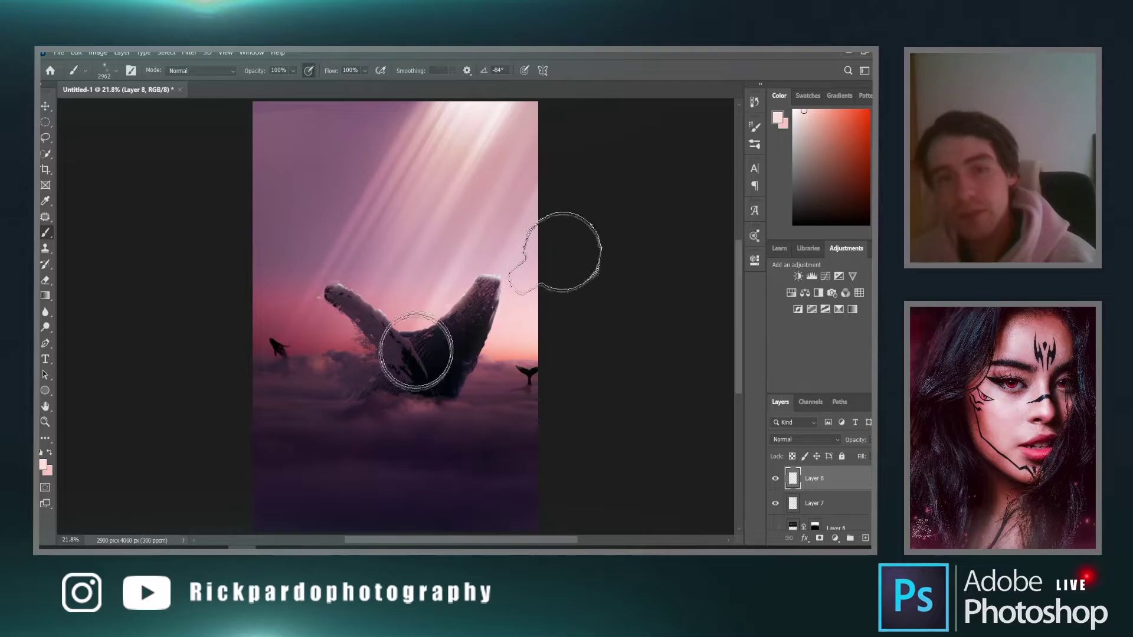
left_click(383, 378)
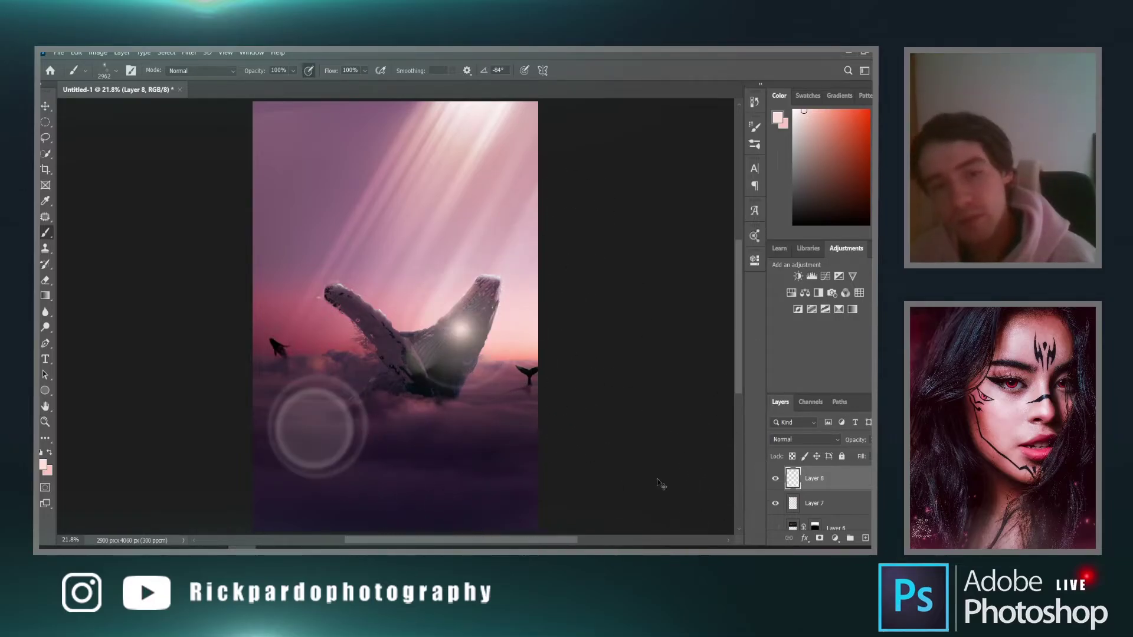
key("ctrl+z")
left_click(387, 363)
key("ctrl+z")
Try the -84° flare at several other spots along the whale's fins and body, undoing each attempt
left_click(479, 311)
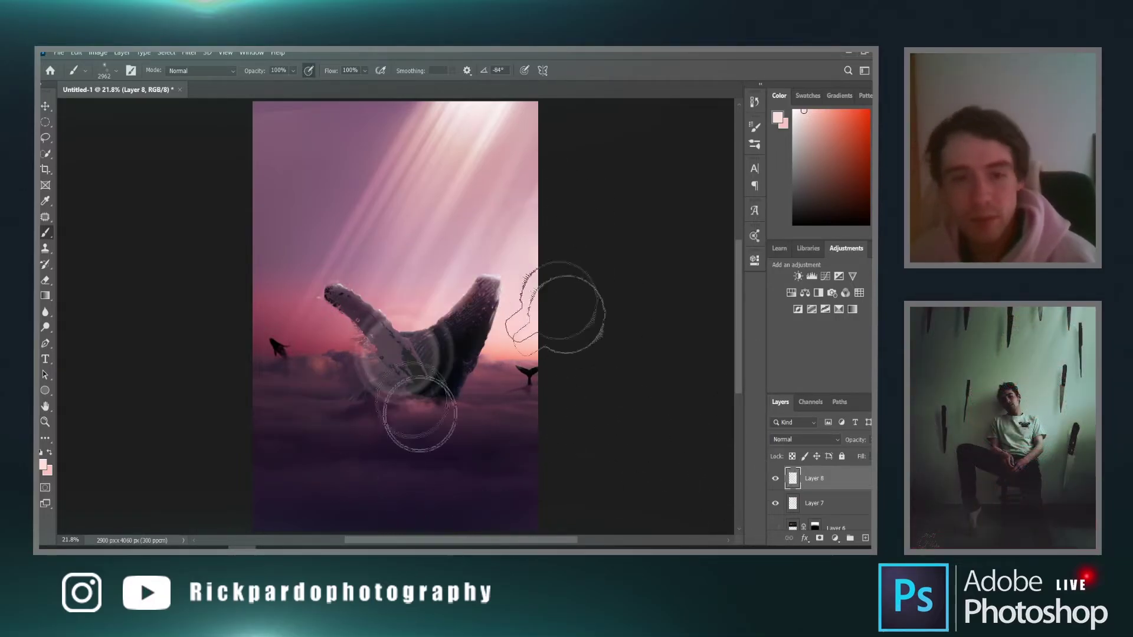
key("ctrl+z")
left_click(444, 353)
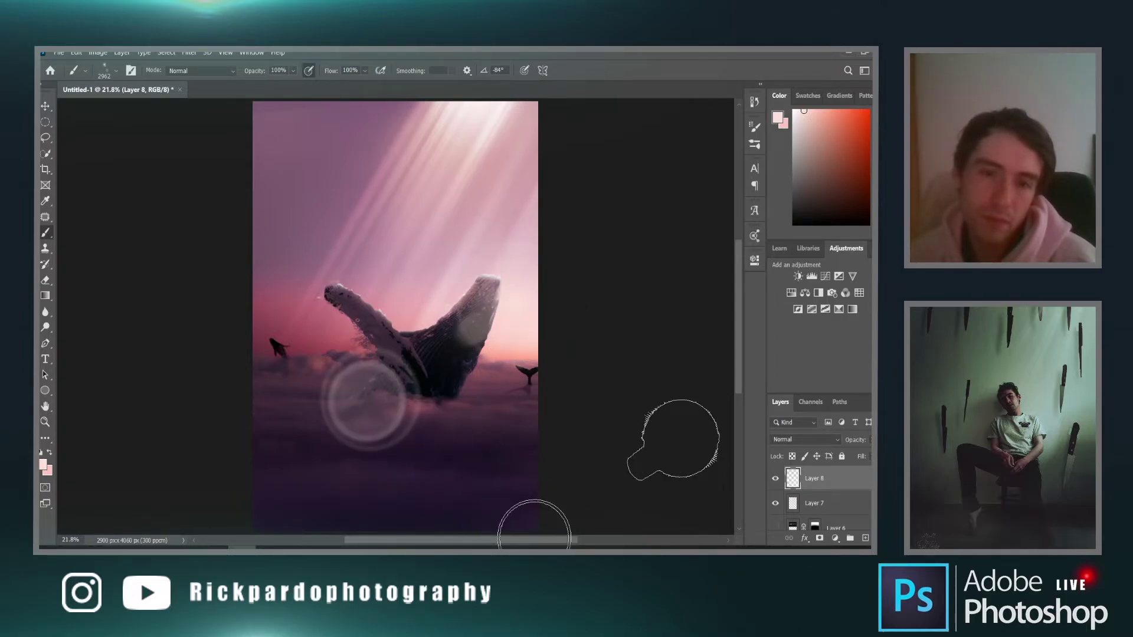
key("ctrl+z")
left_click(335, 409)
key("ctrl+z")
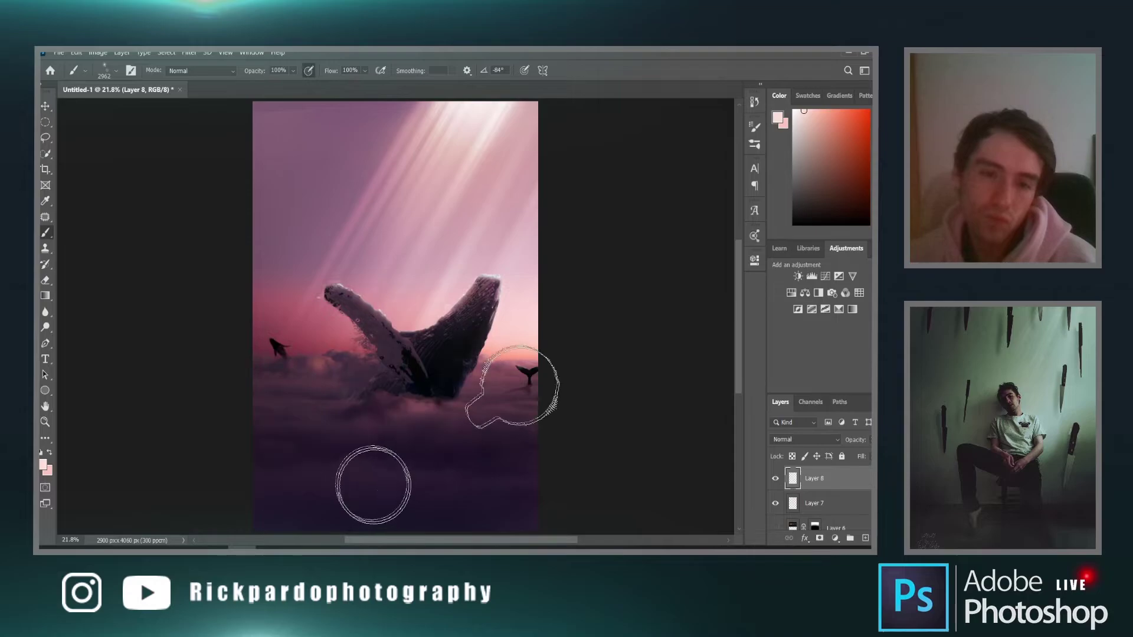
left_click(384, 388)
key("ctrl+z")
left_click(467, 309)
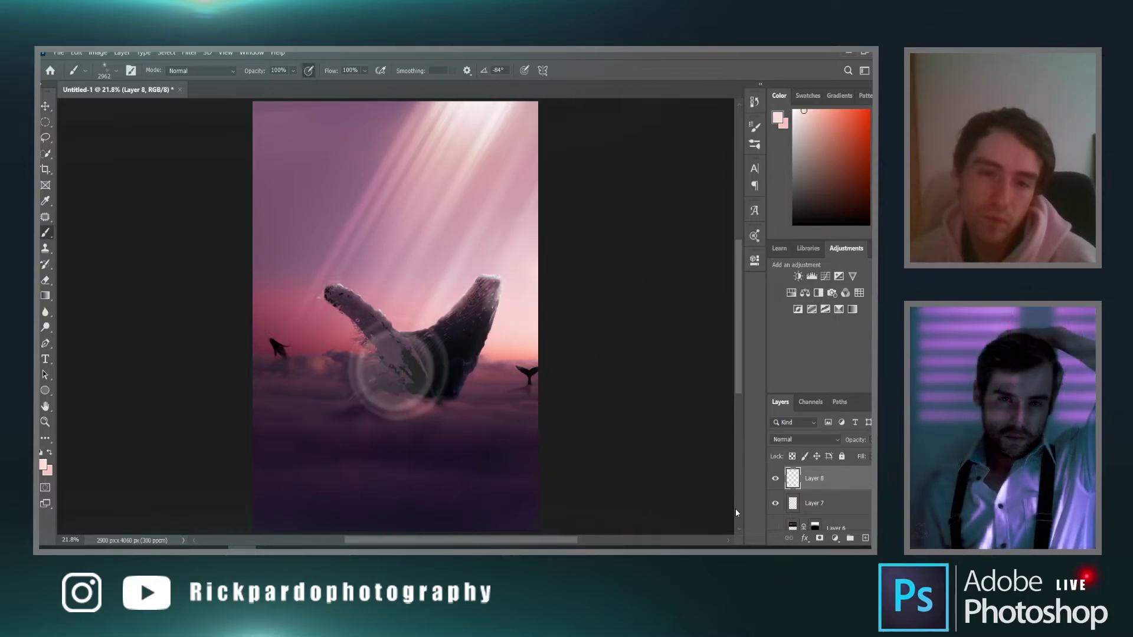
key("ctrl+z")
left_click(438, 346)
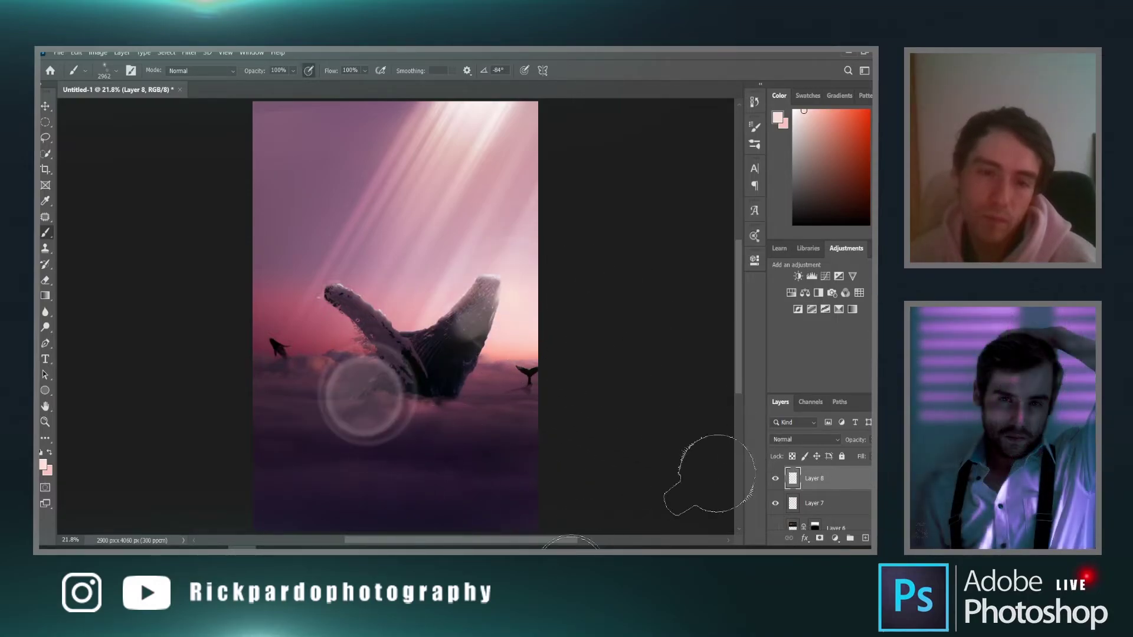
key("ctrl+z")
Switch to the lens flare 8 brush at 4893 px and try it over the sky and whale
right_click(493, 330)
scroll(544, 426, "down", 1)
left_click(544, 426)
left_click(440, 357)
left_click(437, 357)
key("ctrl+z")
left_click_drag(437, 324, 597, 321)
left_click(597, 321)
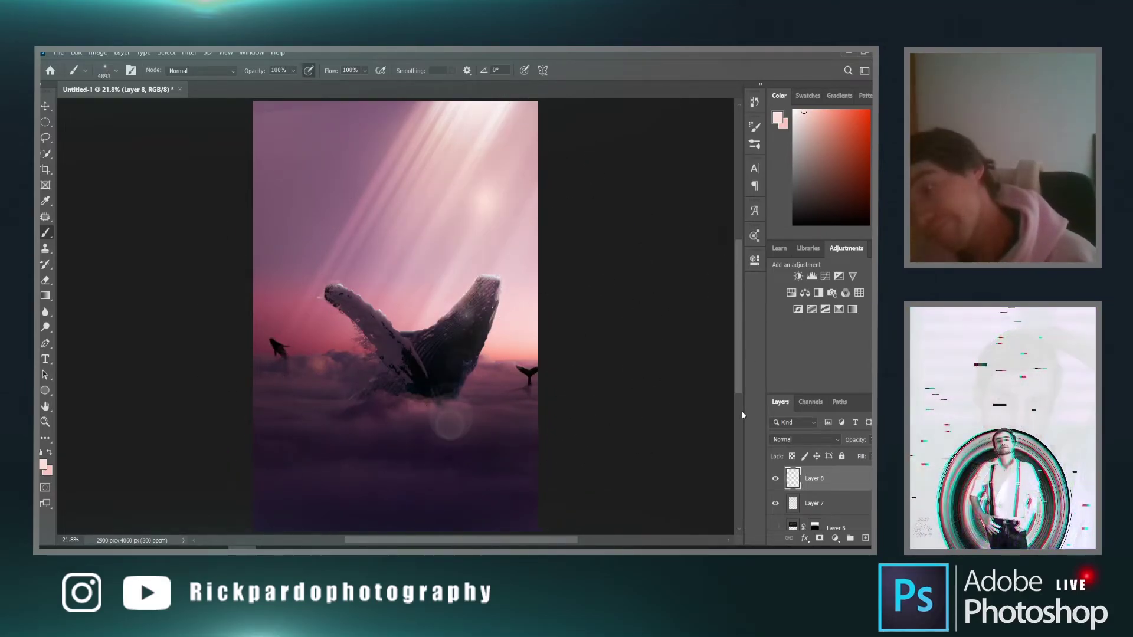
key("ctrl+z")
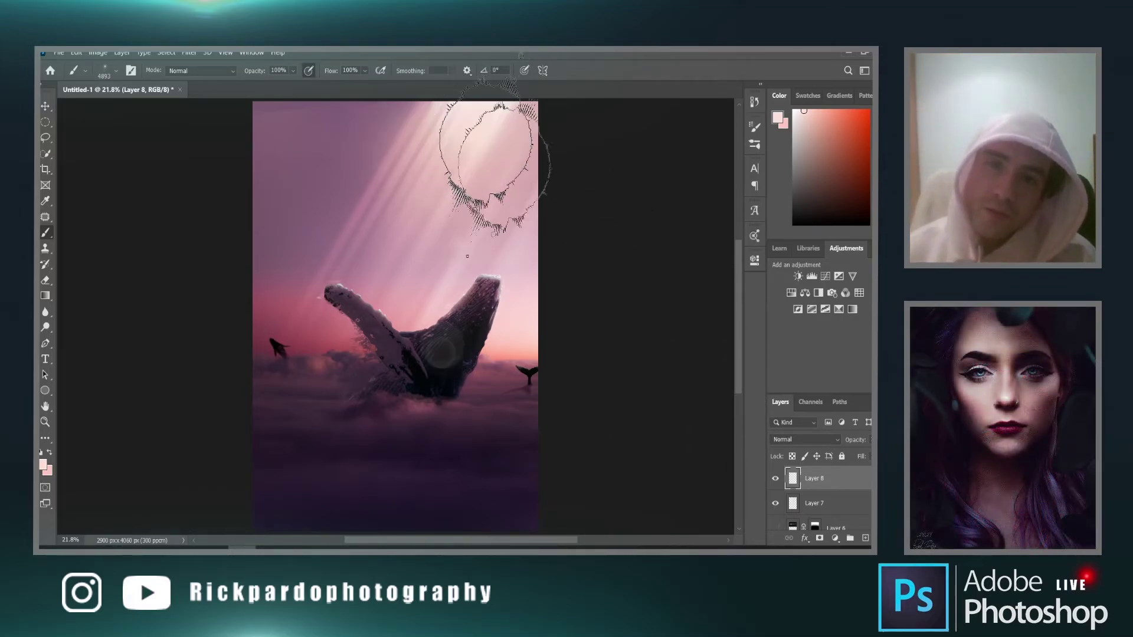
Set the brush colour to white, rotate the lens flare 8 brush to -77° and try it at the light source
scroll(511, 366, "down", 3)
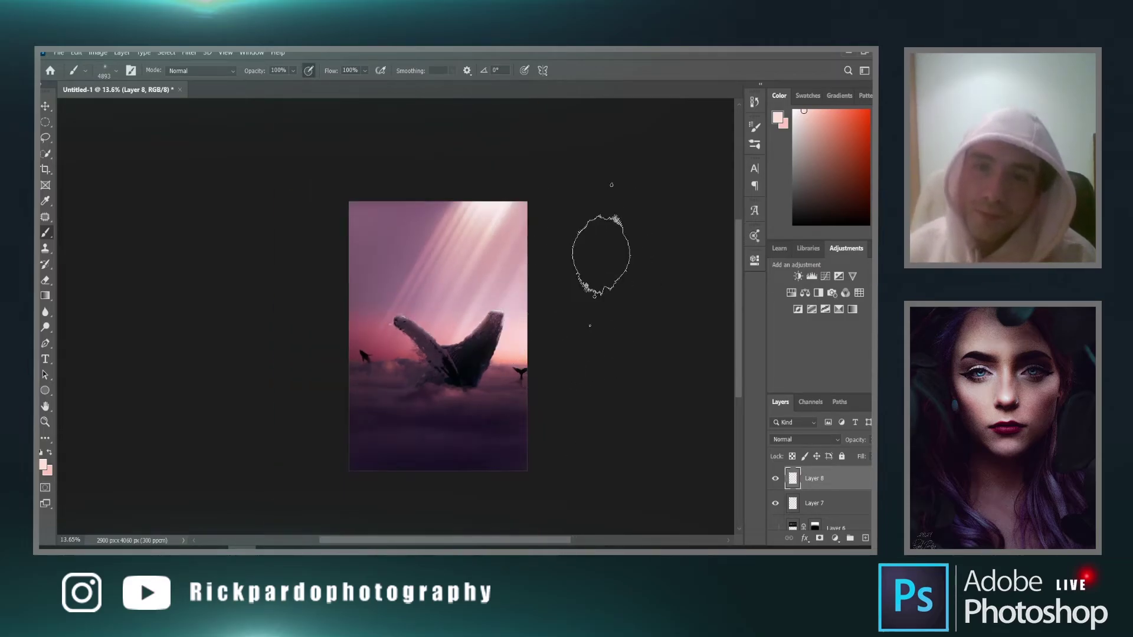
key("d")
key("x")
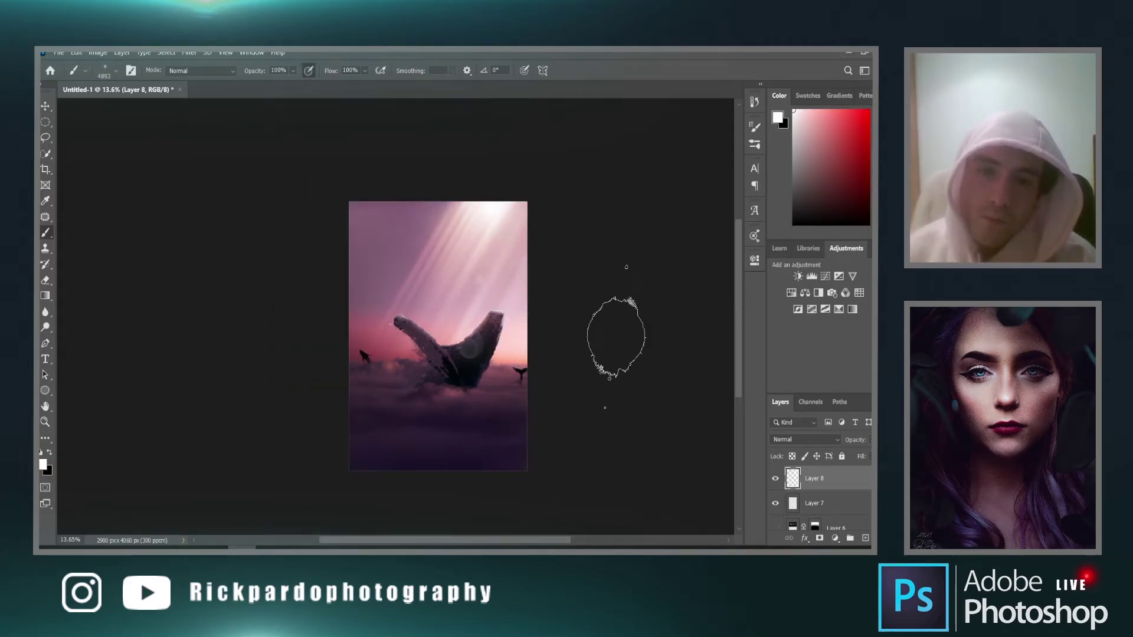
right_click(466, 220)
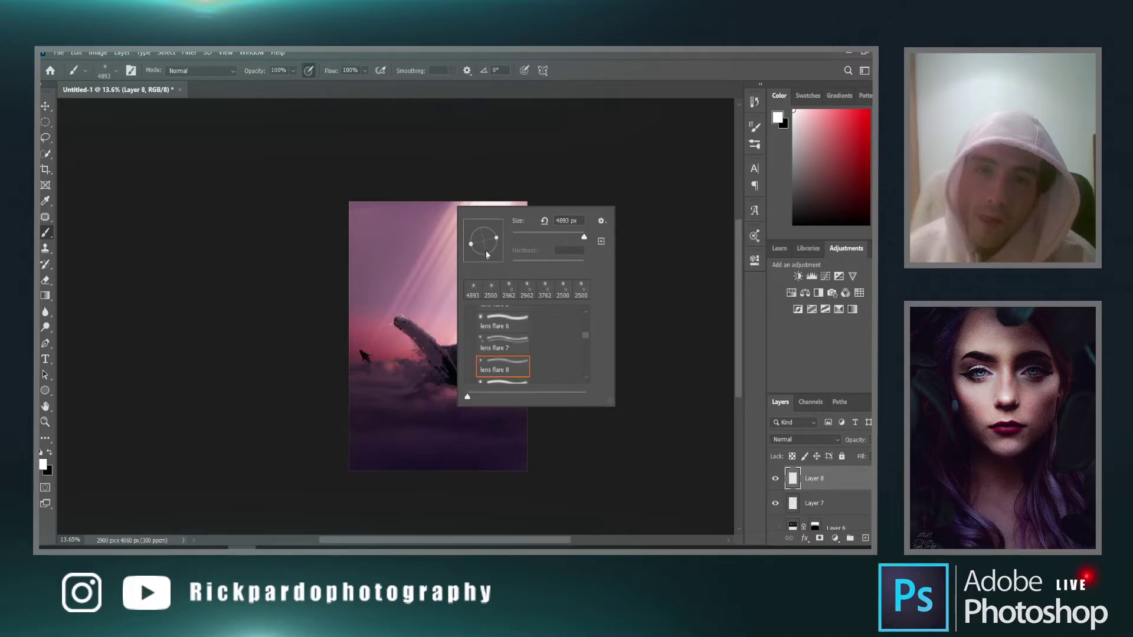
left_click(588, 87)
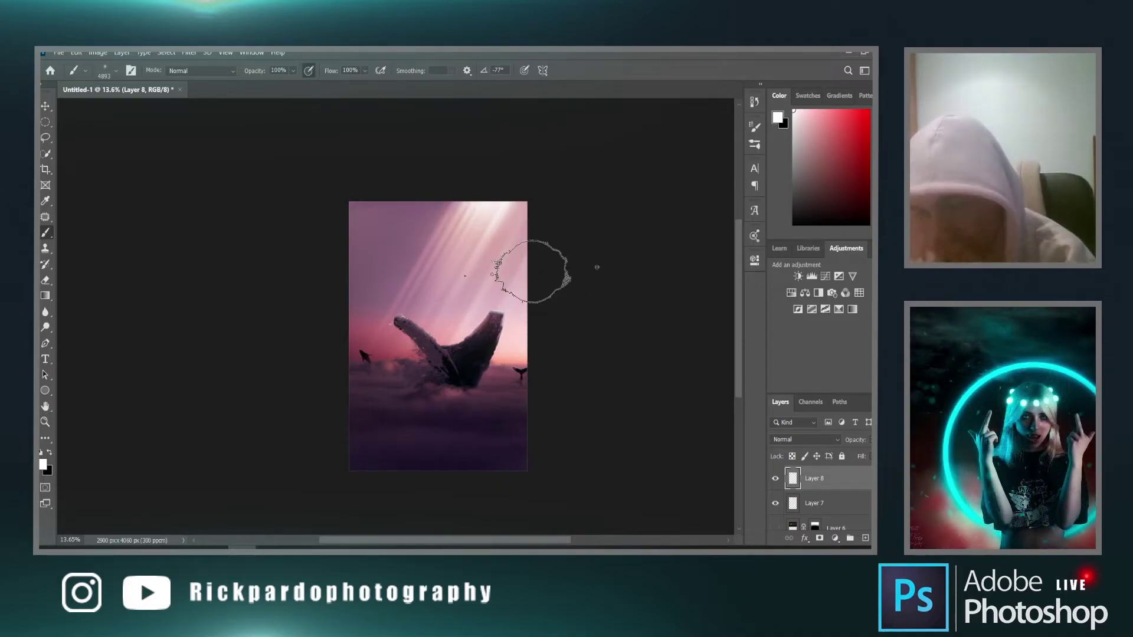
left_click(480, 197)
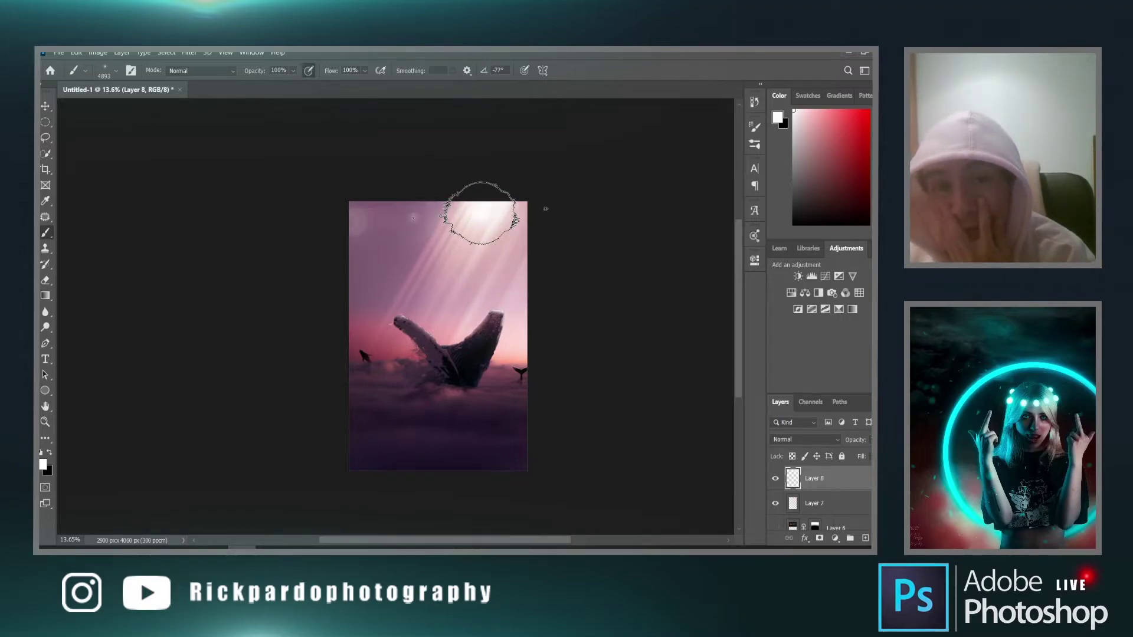
key("ctrl+z")
Rotate the lens flare 8 brush to -24° and stamp a white flare at the light source on Layer 8
right_click(472, 242)
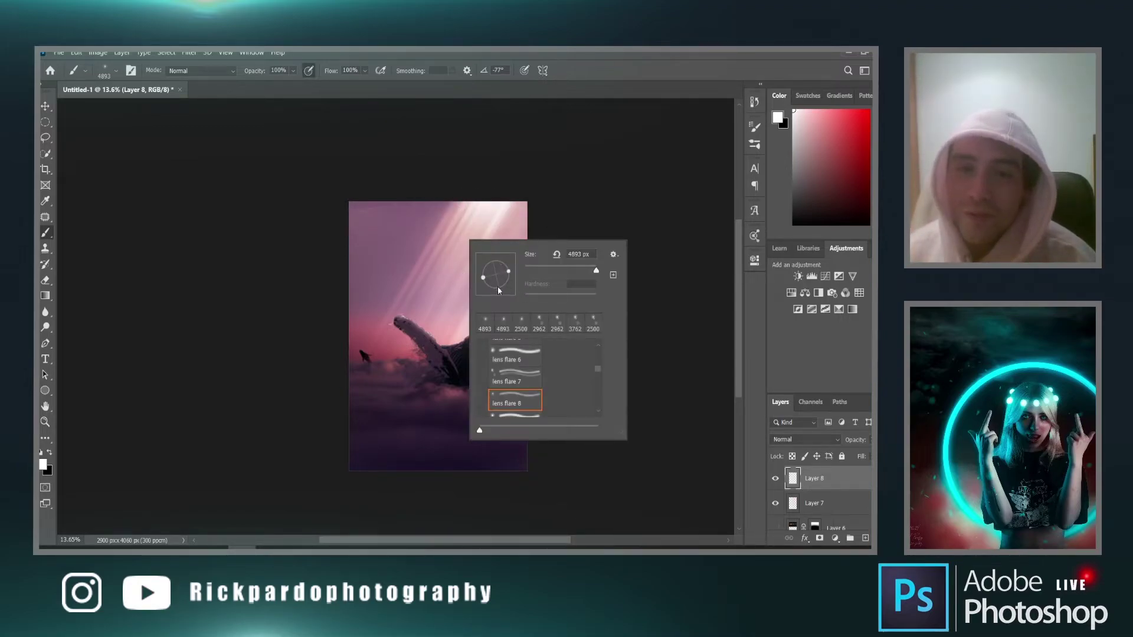
left_click_drag(515, 287, 514, 270)
key("Return")
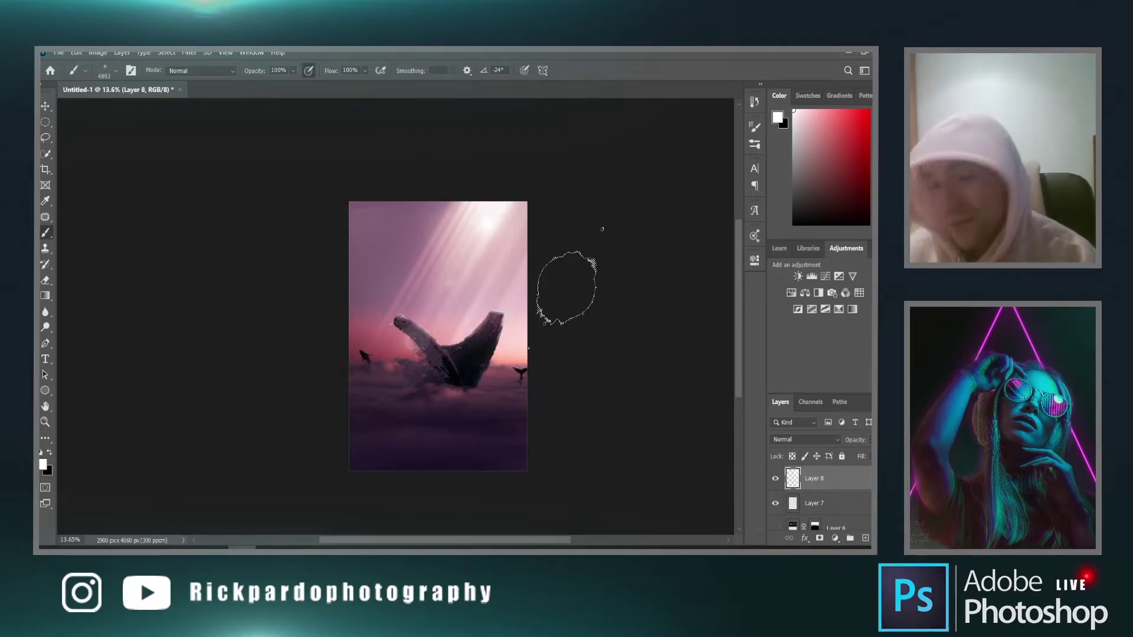
scroll(489, 271, "down", 1)
scroll(475, 294, "up", 2)
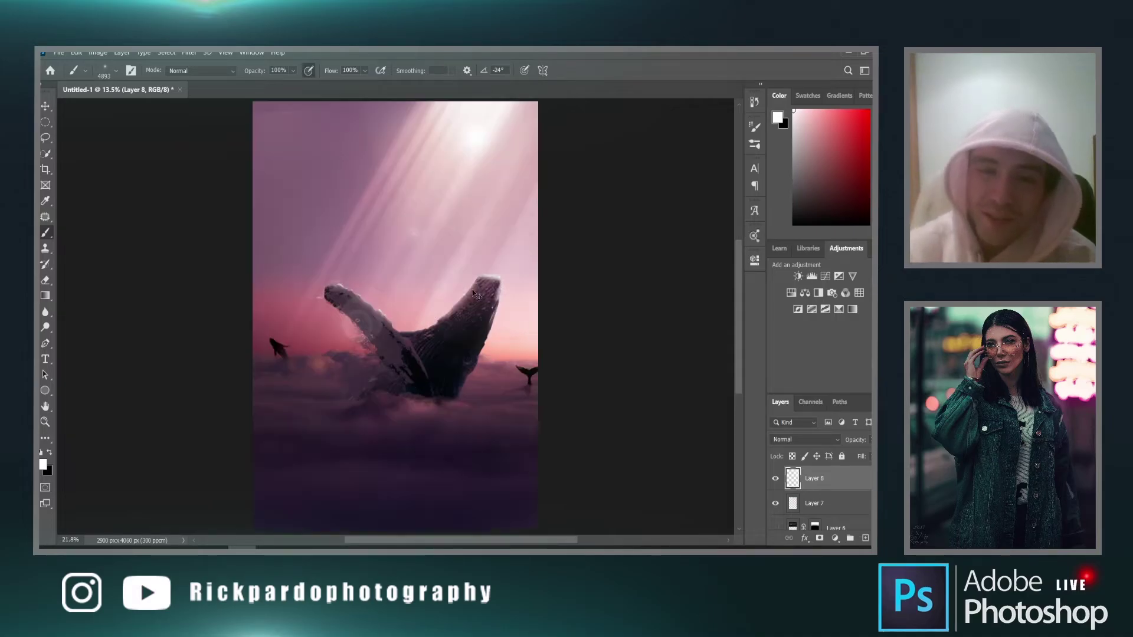
scroll(490, 276, "down", 1)
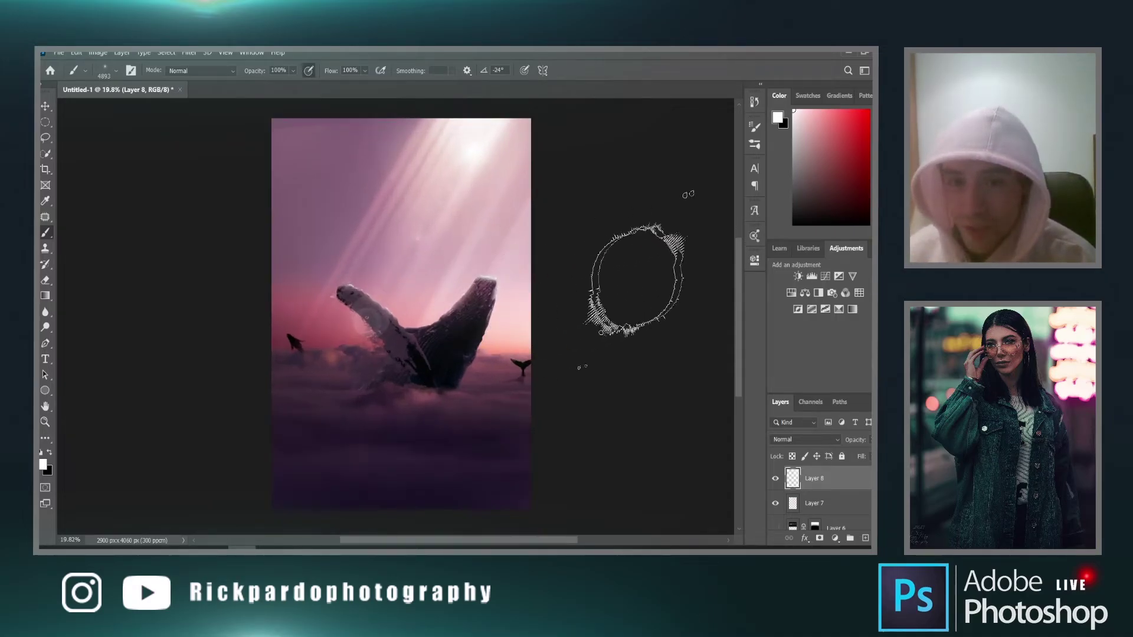
Set the blend mode of Layer 8 to Lighter Color
left_click(832, 440)
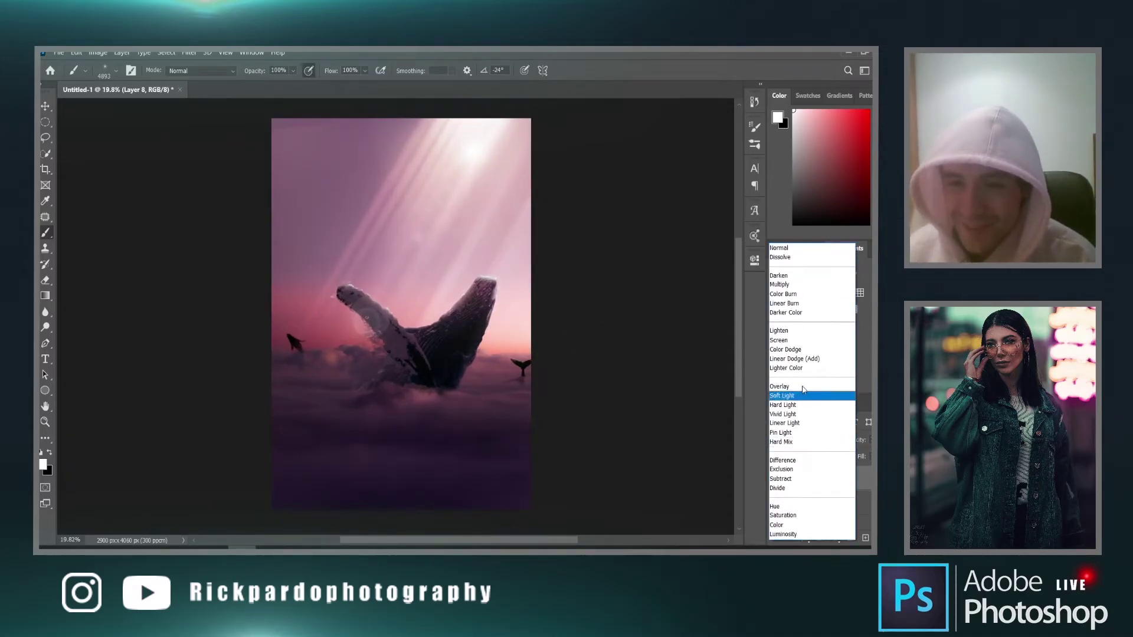
left_click(798, 350)
scroll(802, 440, "down", 3)
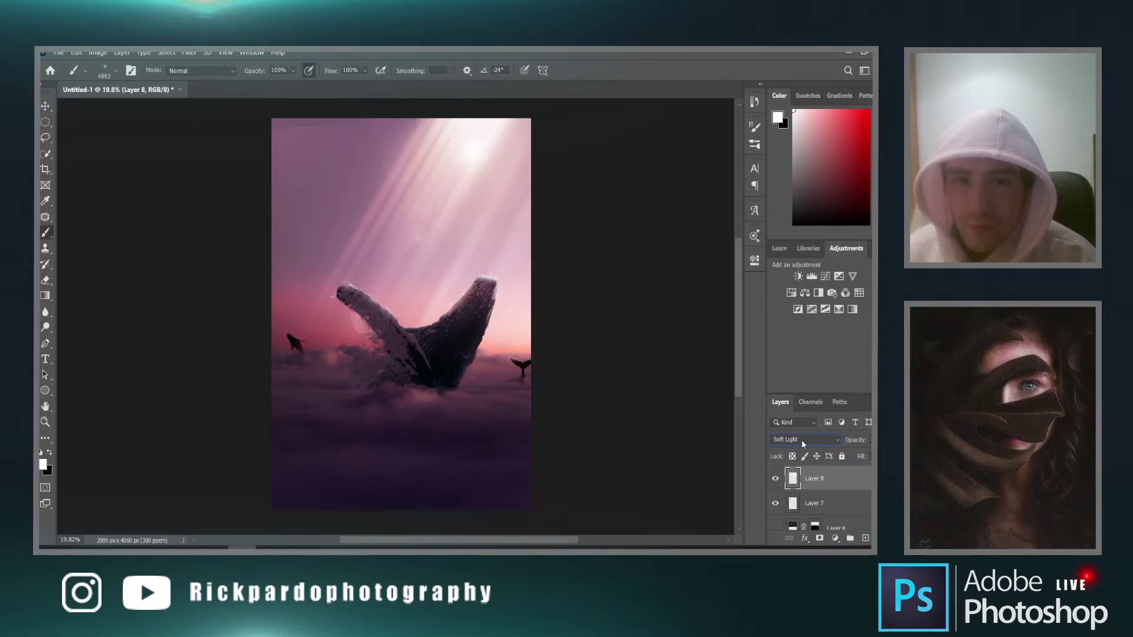
scroll(802, 440, "up", 1)
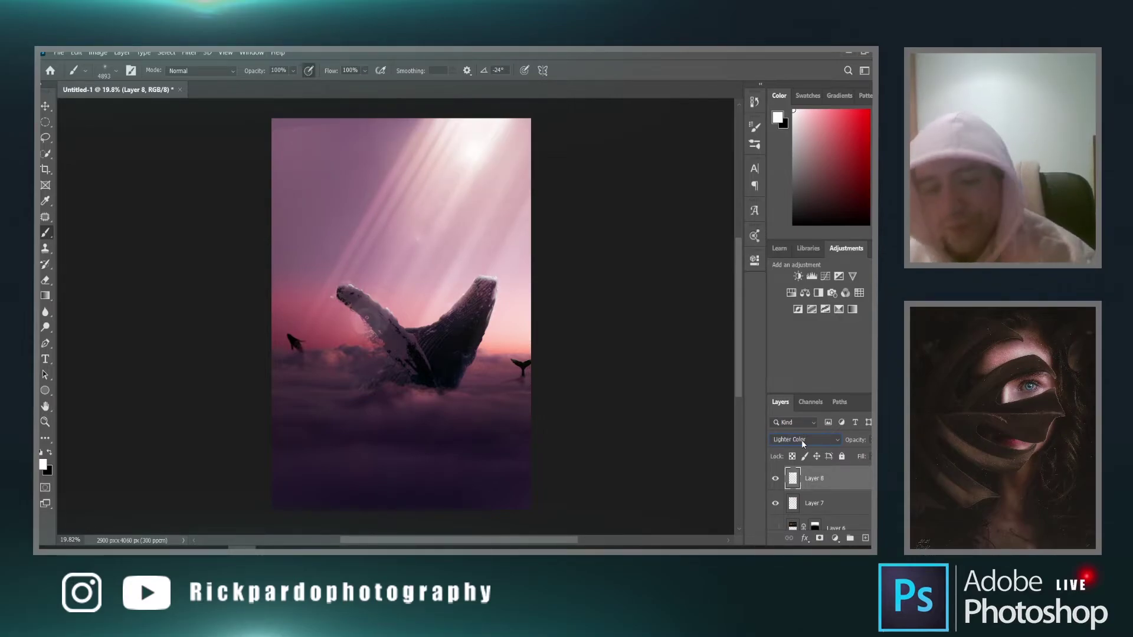
Scale the flare on Layer 8 up proportionally to 105.41% and apply the transform
key("ctrl+t")
left_click_drag(273, 449, 251, 462)
key("Return")
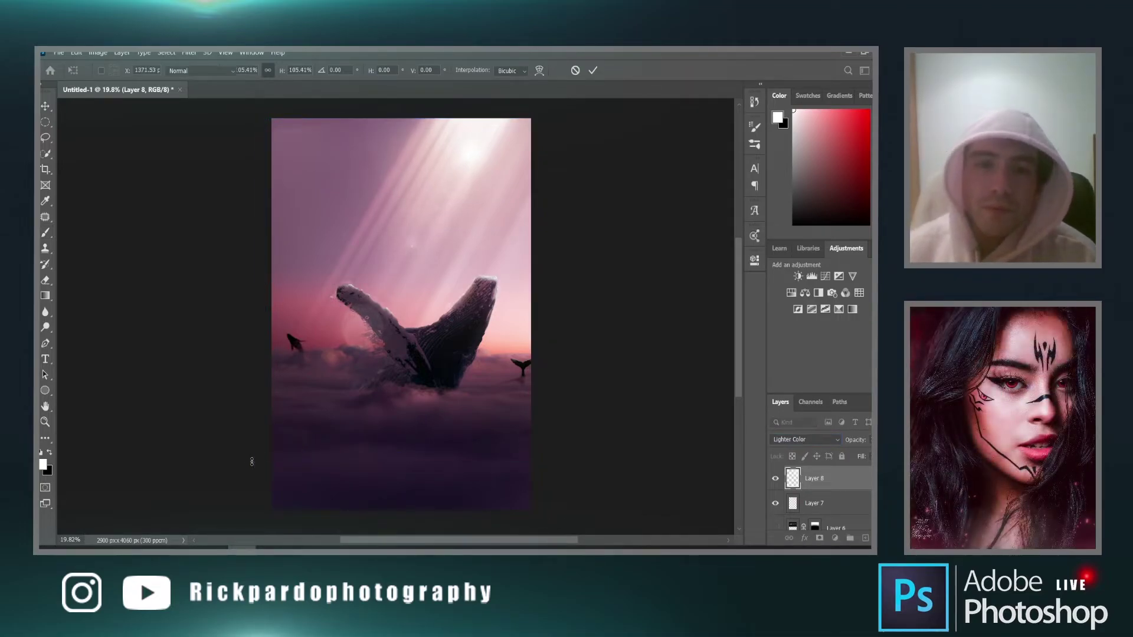
key("b")
scroll(295, 467, "down", 3)
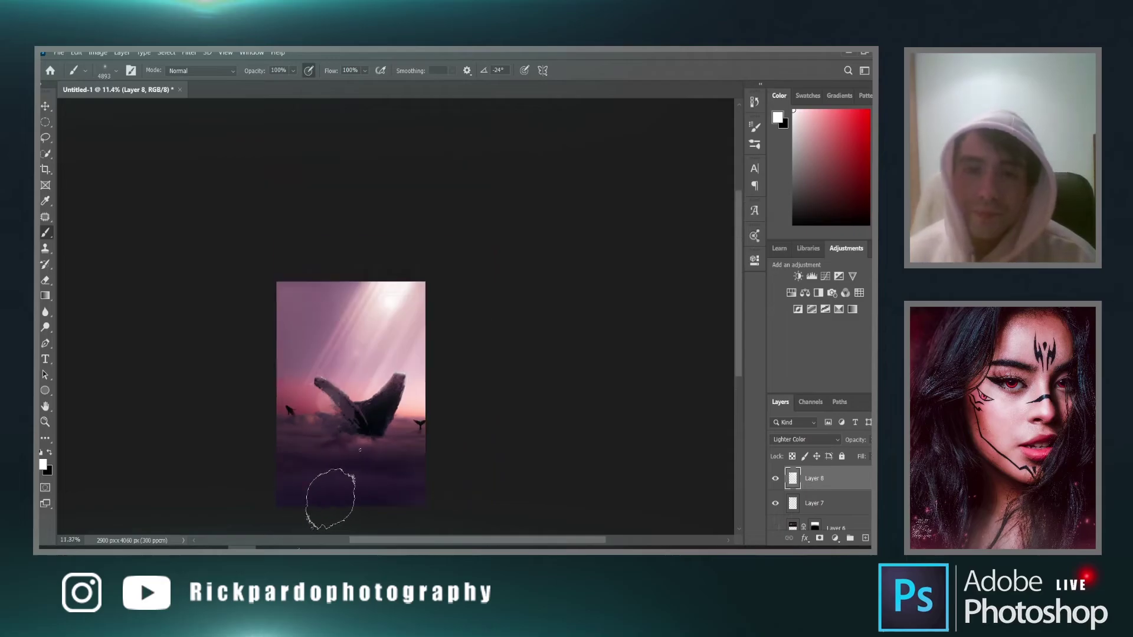
scroll(336, 481, "up", 4)
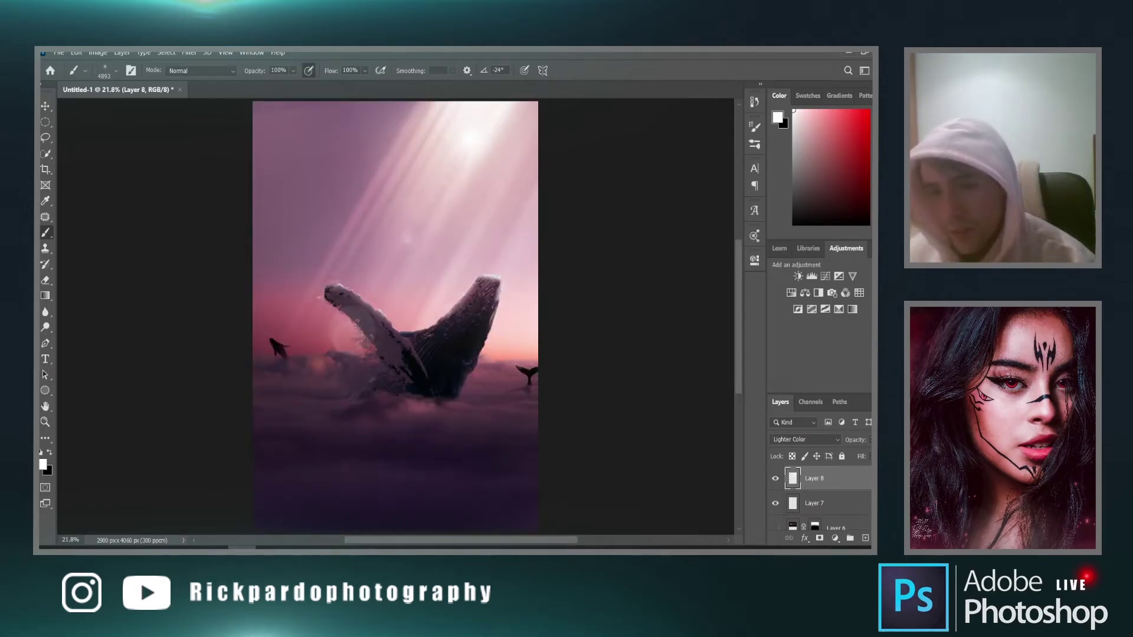
Soften the flare by lowering the opacity of Layer 8
left_click_drag(870, 471, 870, 471)
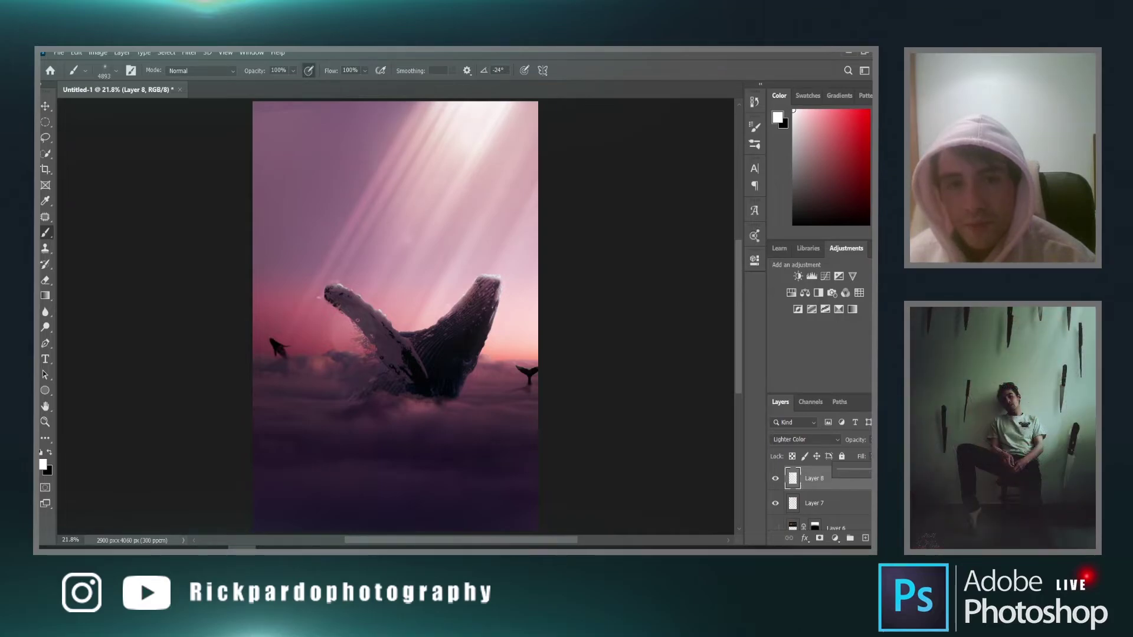
scroll(678, 443, "down", 2)
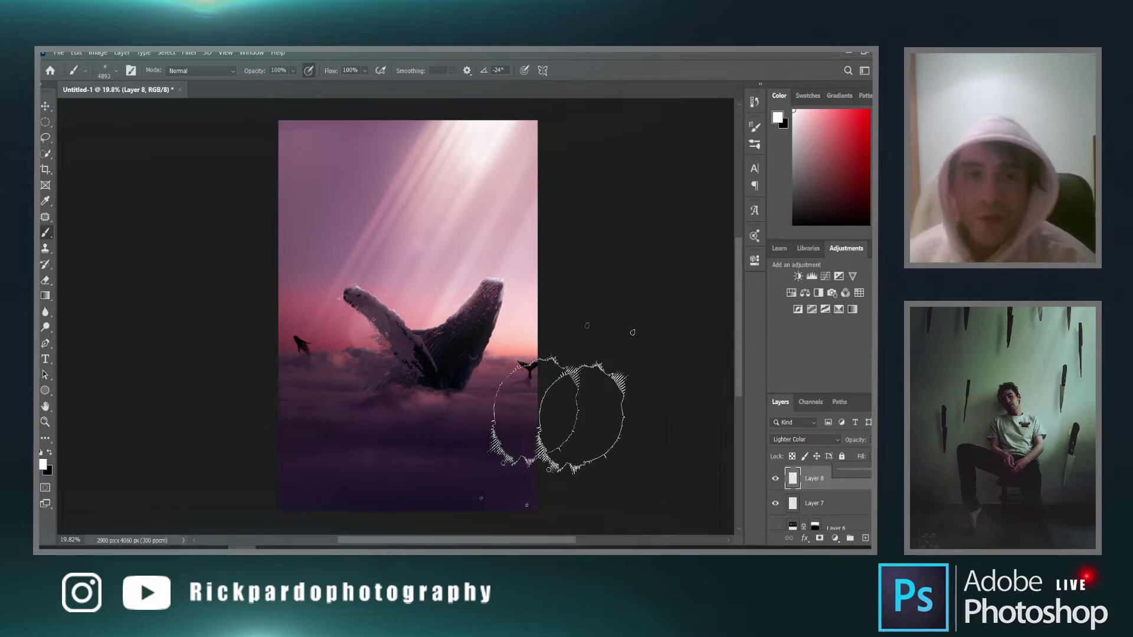
scroll(378, 396, "down", 3)
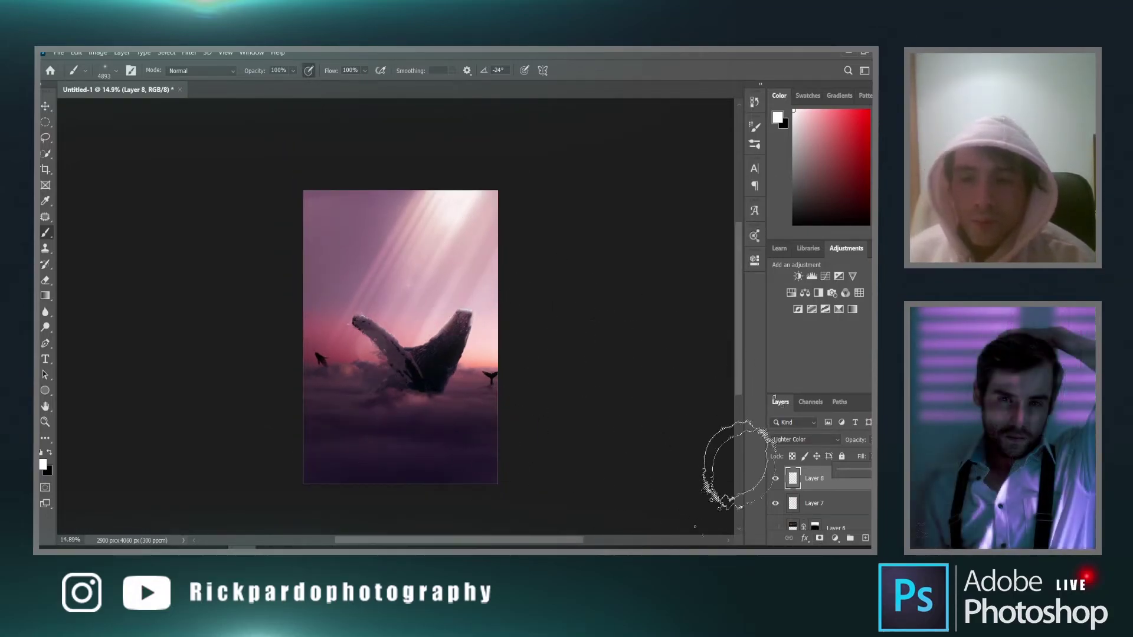
Toggle Layer 7 and Layer 5 off and on to compare their effect on the image
left_click(776, 502)
left_click(776, 502)
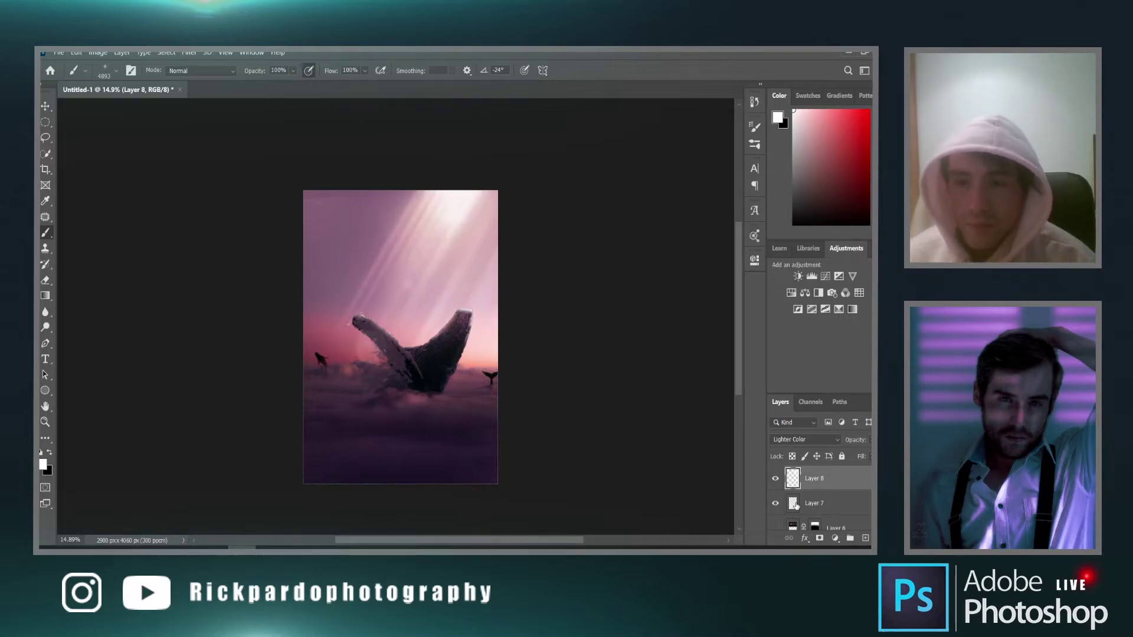
scroll(796, 505, "down", 2)
scroll(795, 509, "down", 2)
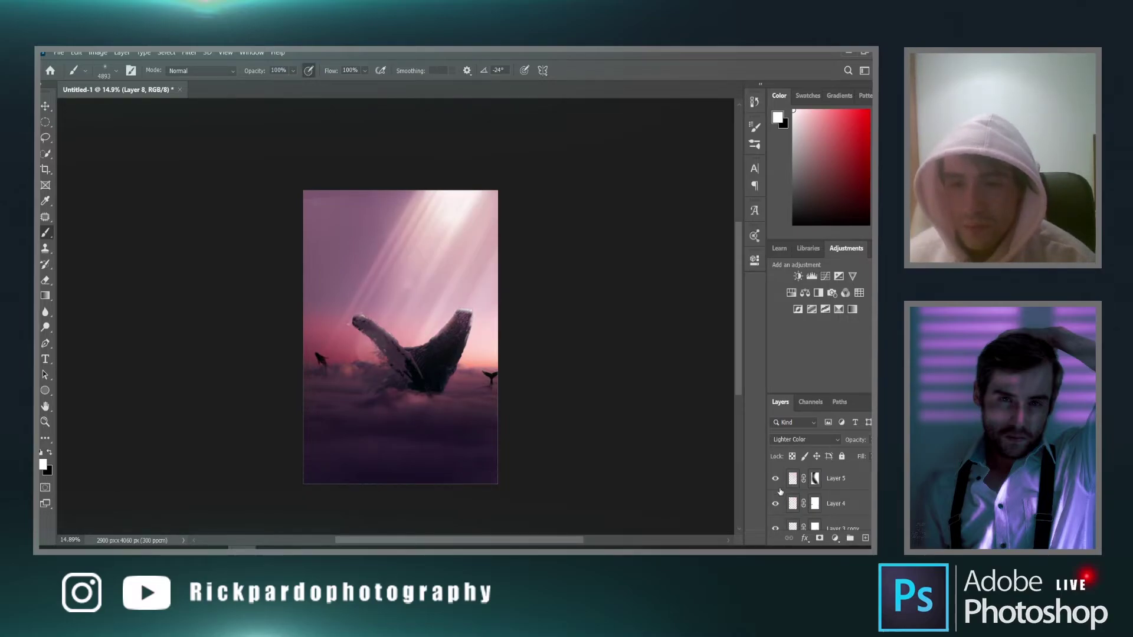
left_click(776, 480)
left_click(776, 480)
Target the layer mask of Layer 5 with black as the foreground color and choose the Soft Round brush from General Brushes
left_click(797, 482)
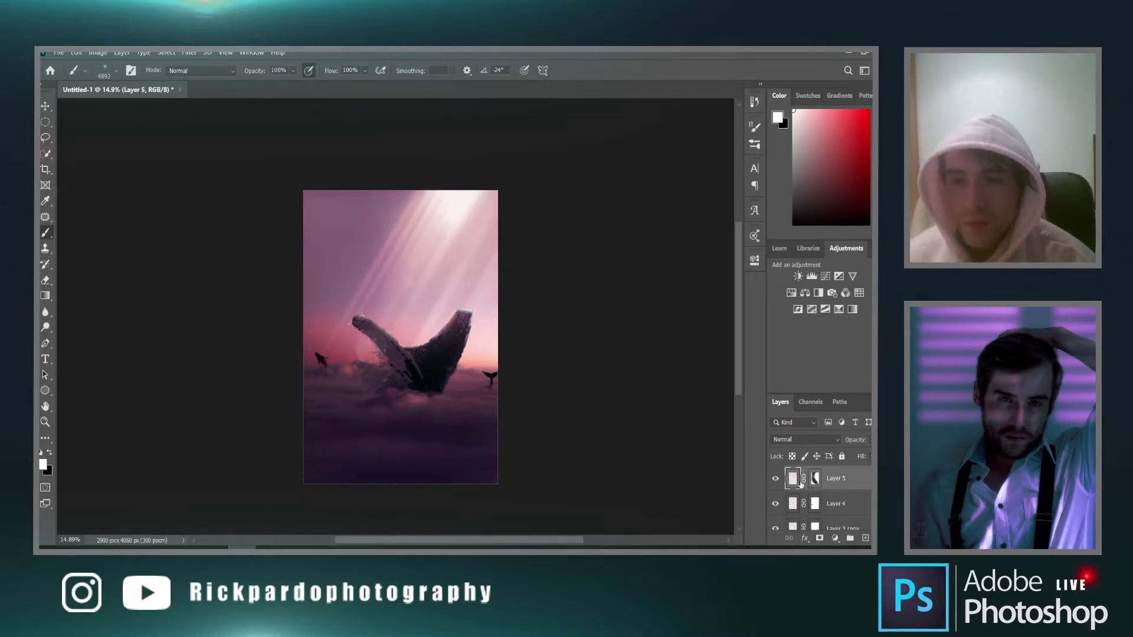
left_click(815, 479)
key("x")
right_click(389, 242)
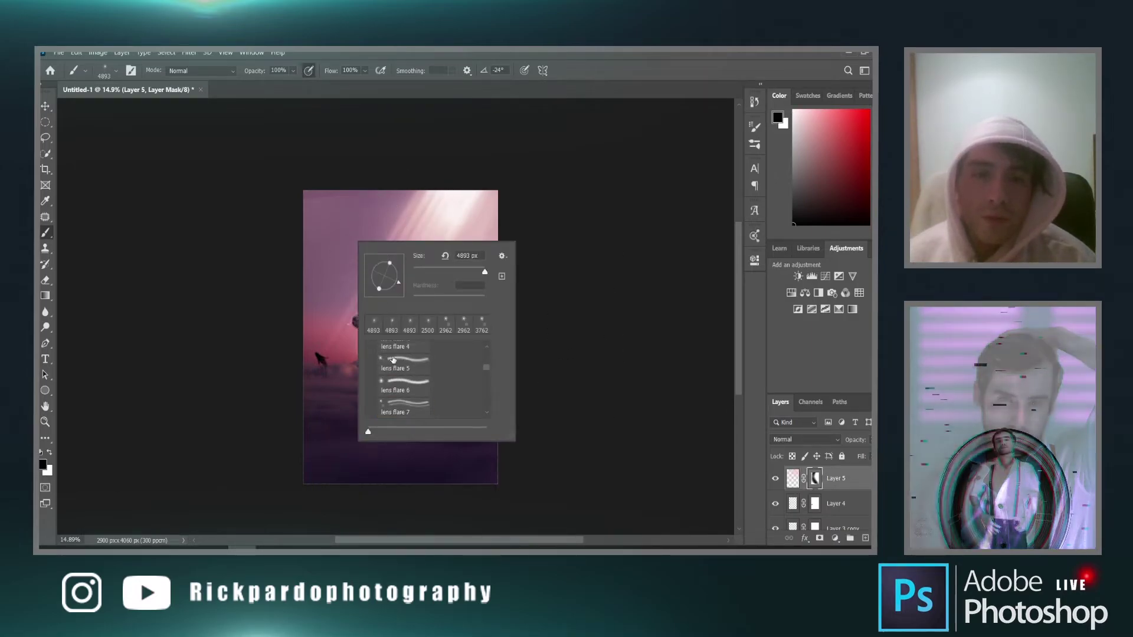
scroll(383, 367, "up", 3)
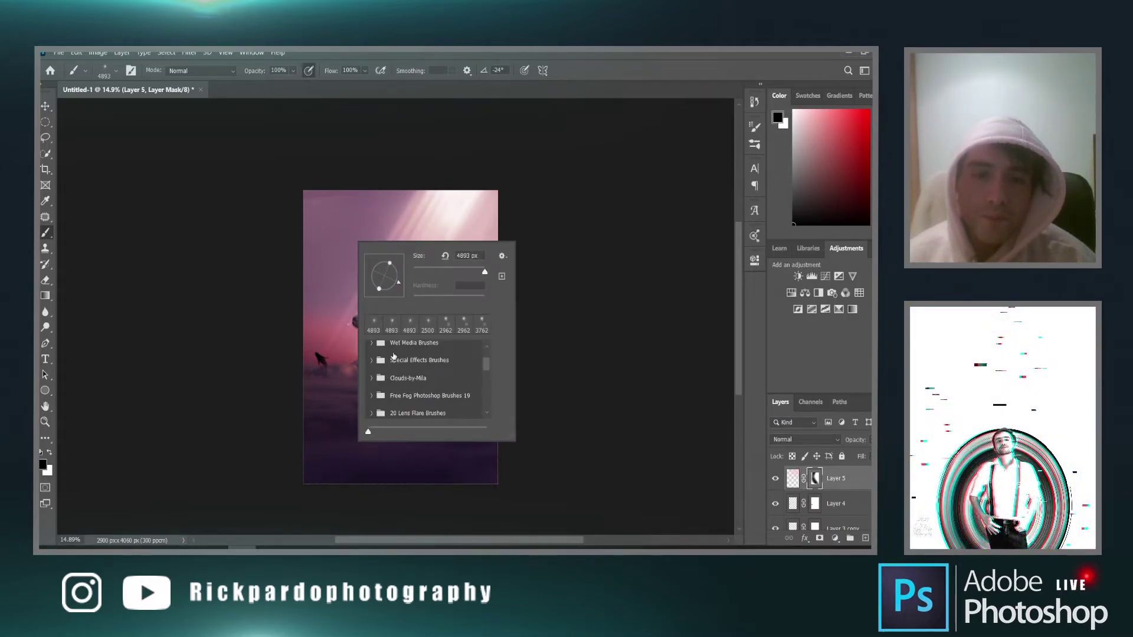
scroll(392, 359, "up", 5)
left_click(372, 349)
left_click(409, 375)
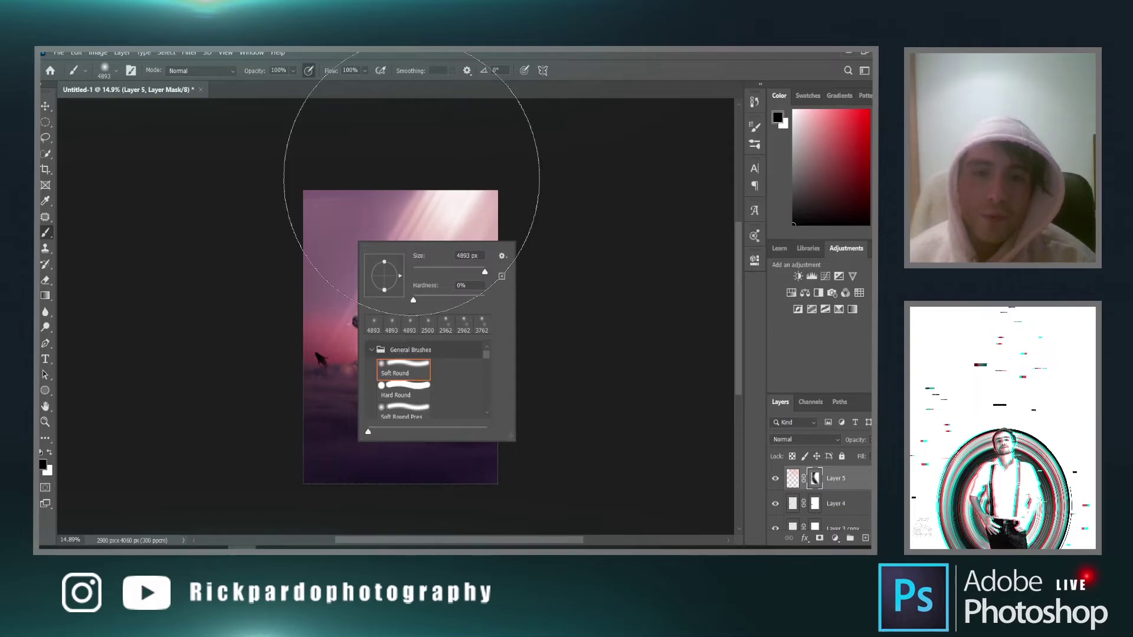
Paint black with the soft brush over the sky's upper-left area on the Layer 5 mask
left_click(607, 192)
mouse_move(406, 219)
left_mouse_down()
mouse_move(384, 228)
mouse_move(253, 215)
left_mouse_up()
scroll(308, 203, "up", 6)
scroll(310, 200, "up", 2)
scroll(253, 214, "down", 3)
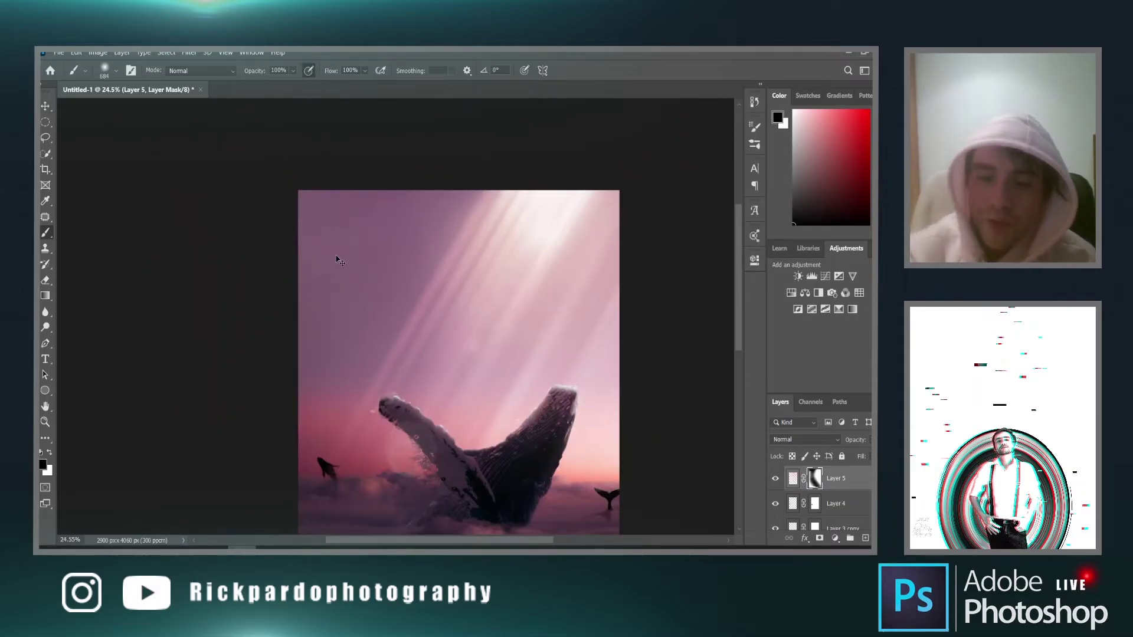
scroll(338, 259, "down", 3)
scroll(482, 398, "up", 1)
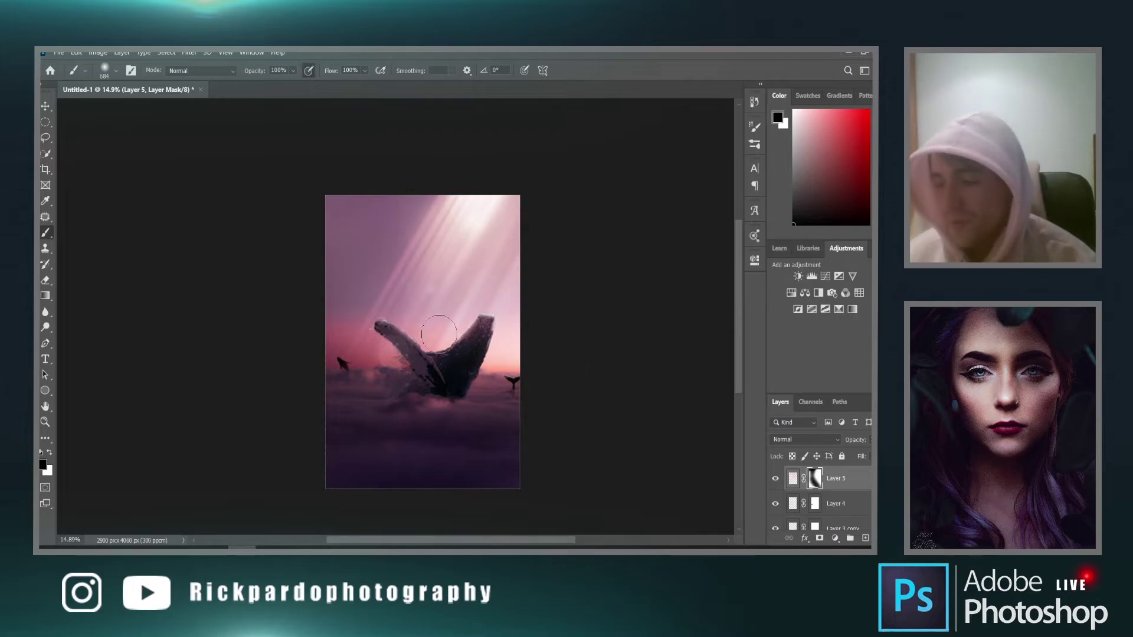
scroll(439, 334, "down", 1)
scroll(439, 334, "up", 3)
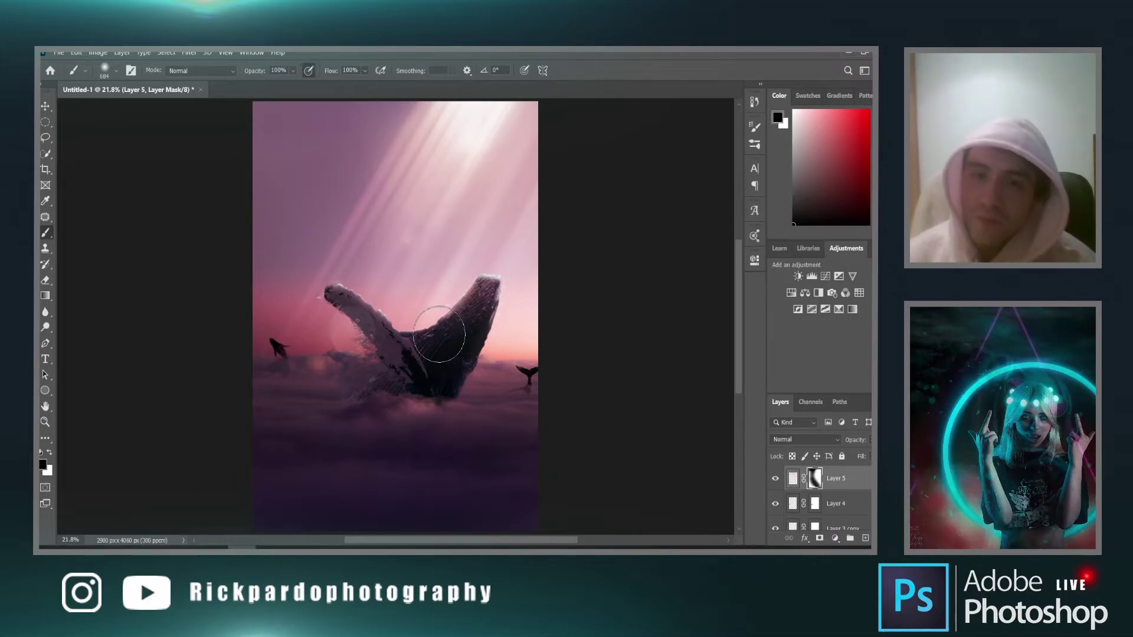
Toggle Layer 8 off and on to compare its effect, and check the stream chat in OBS before returning to Photoshop
key("z")
scroll(438, 335, "down", 2)
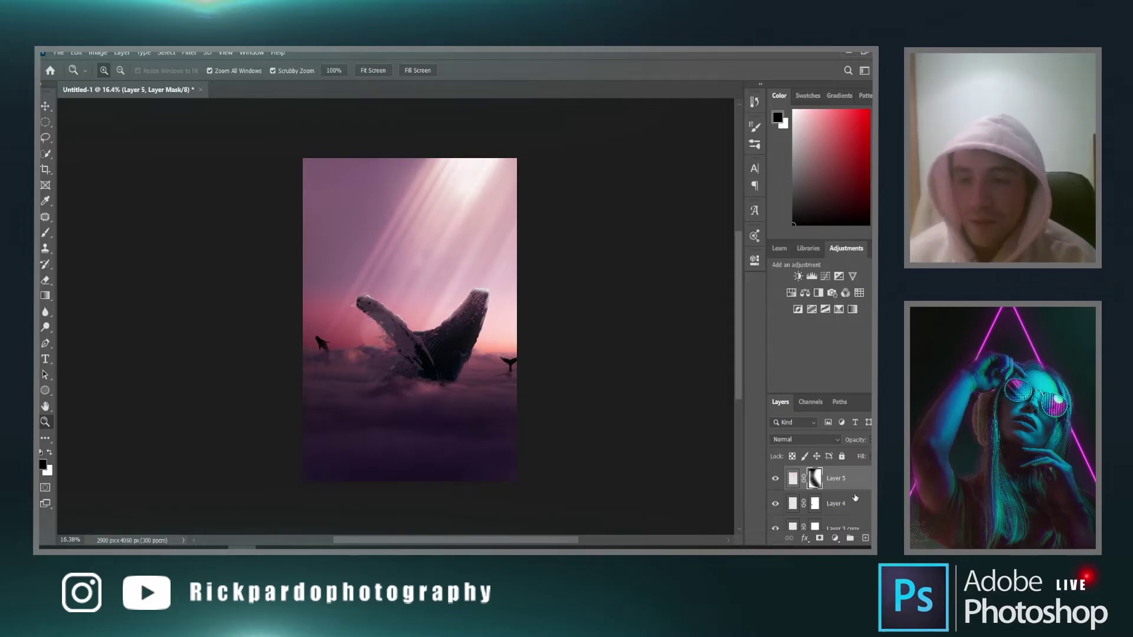
scroll(855, 499, "up", 2)
left_click(776, 479)
left_click(776, 480)
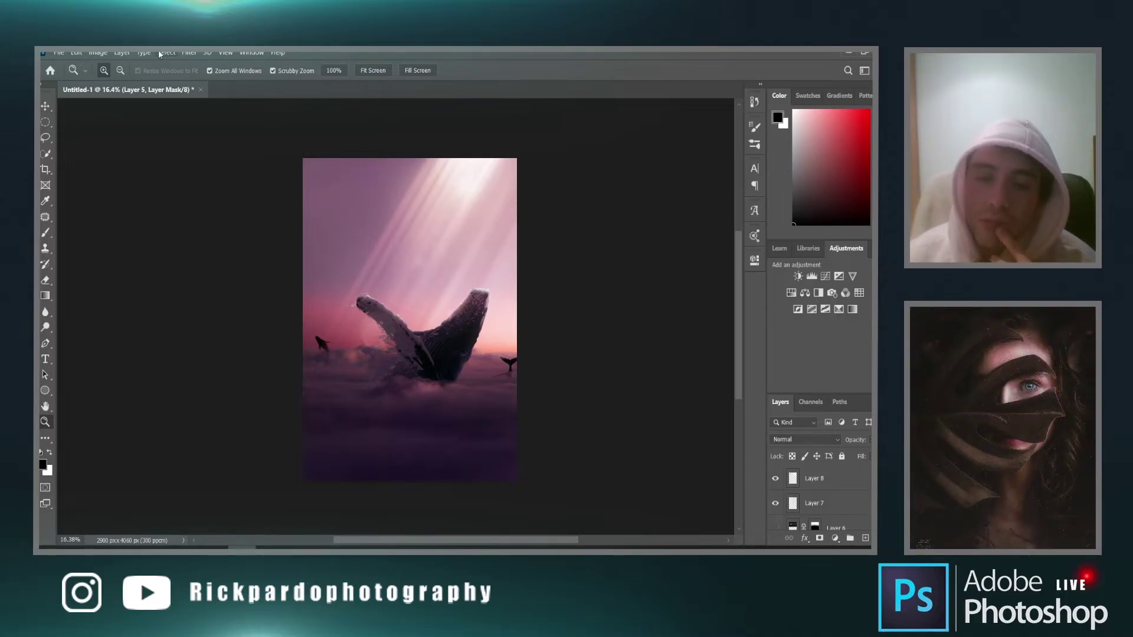
key("alt+Tab")
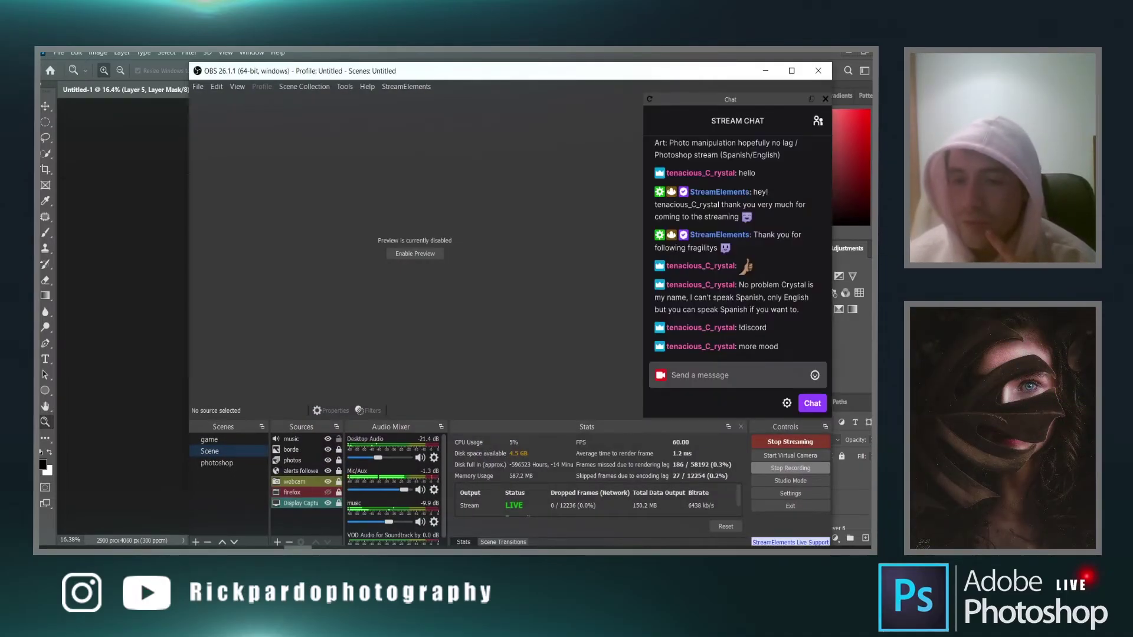
key("alt+Tab")
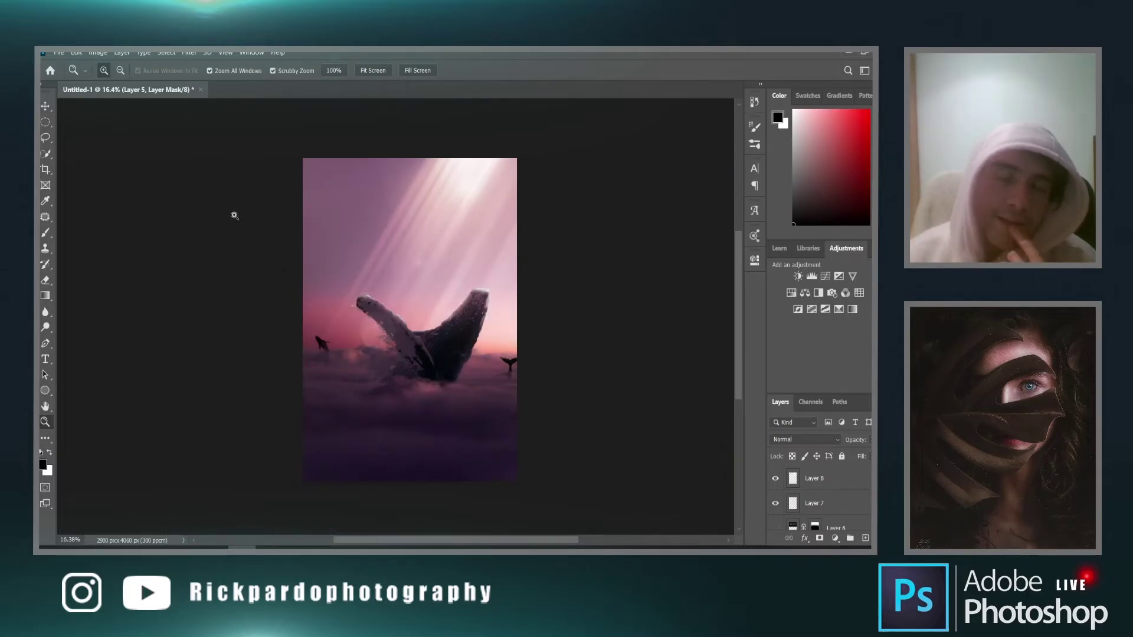
left_click(189, 53)
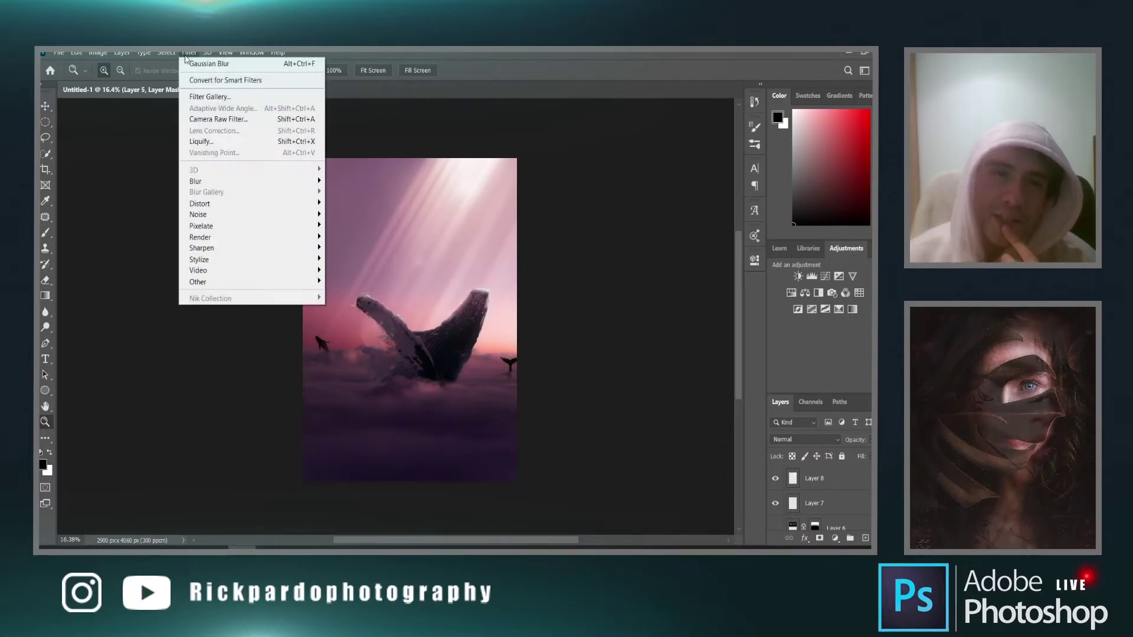
left_click(189, 53)
left_click(121, 52)
mouse_move(125, 65)
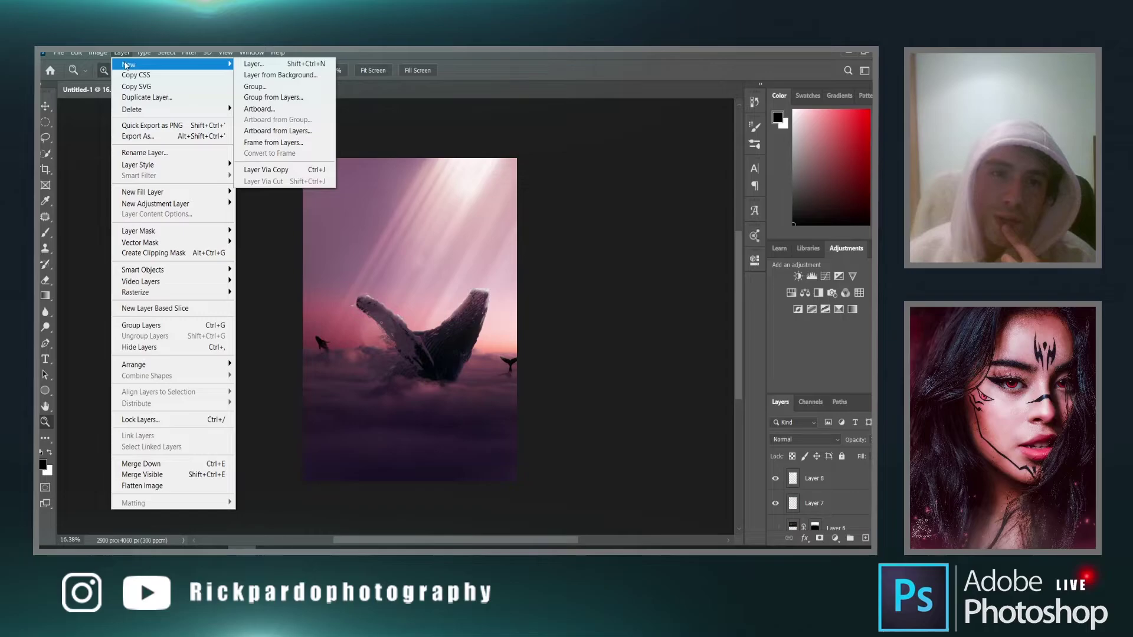
left_click(121, 52)
Create a new layer named Layer 9 in Overlay mode, filled with the overlay-neutral color (50% gray)
left_click(122, 53)
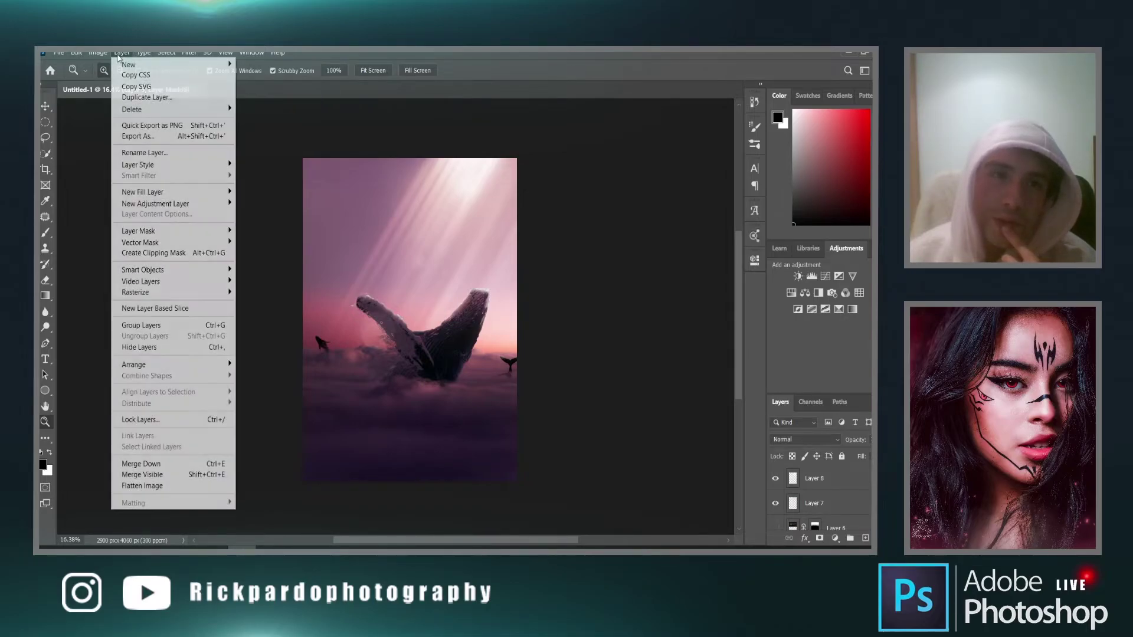
left_click(259, 65)
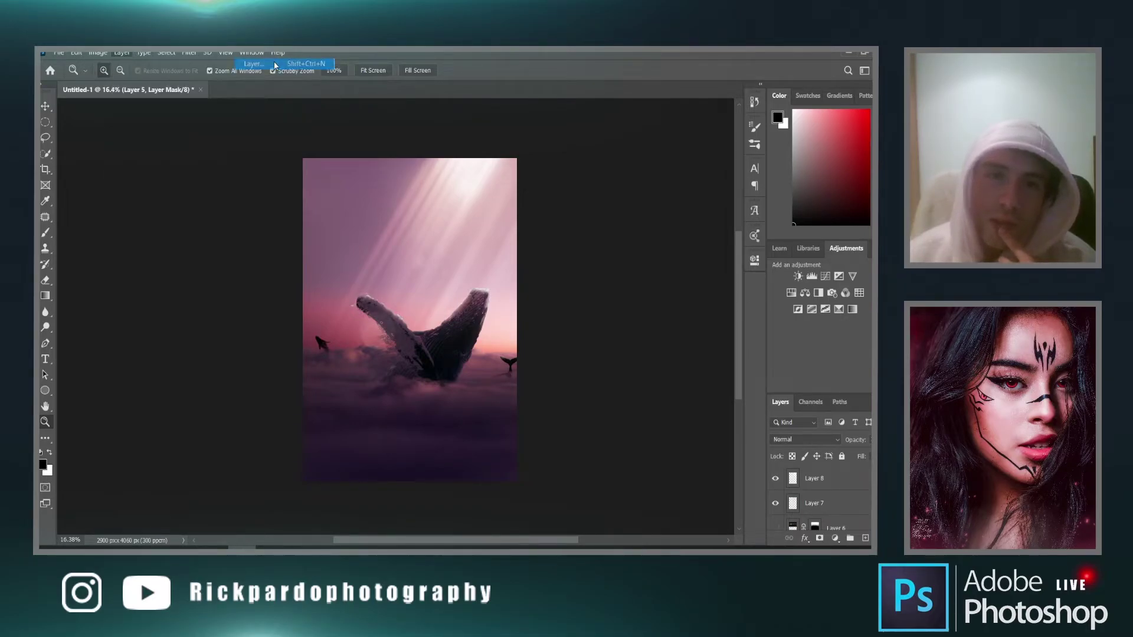
left_click(418, 243)
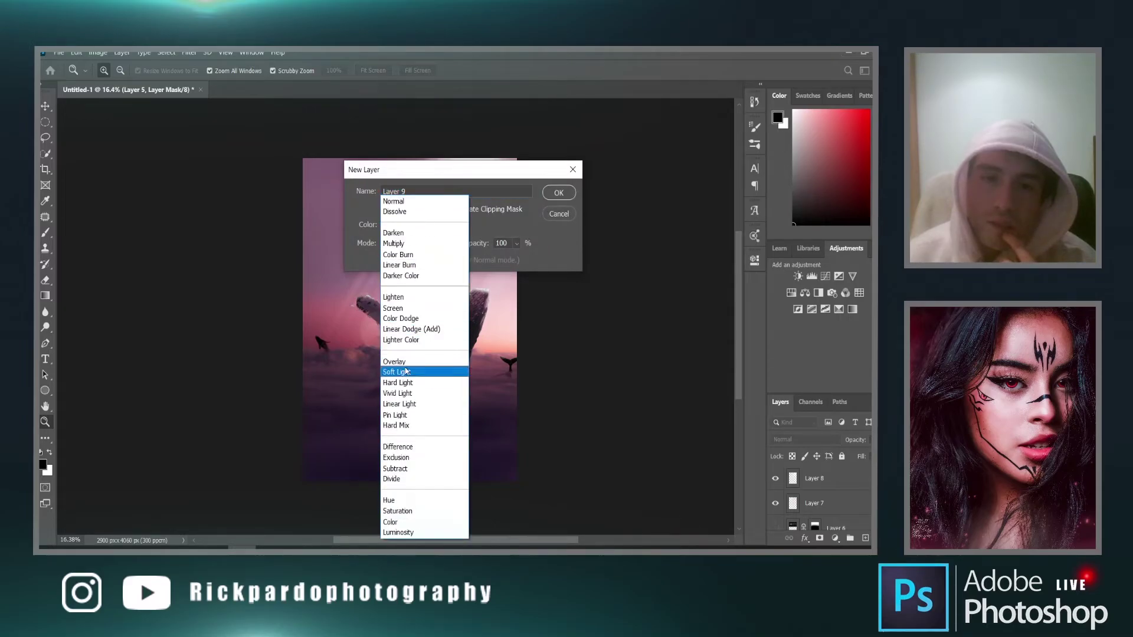
left_click(406, 371)
left_click(418, 243)
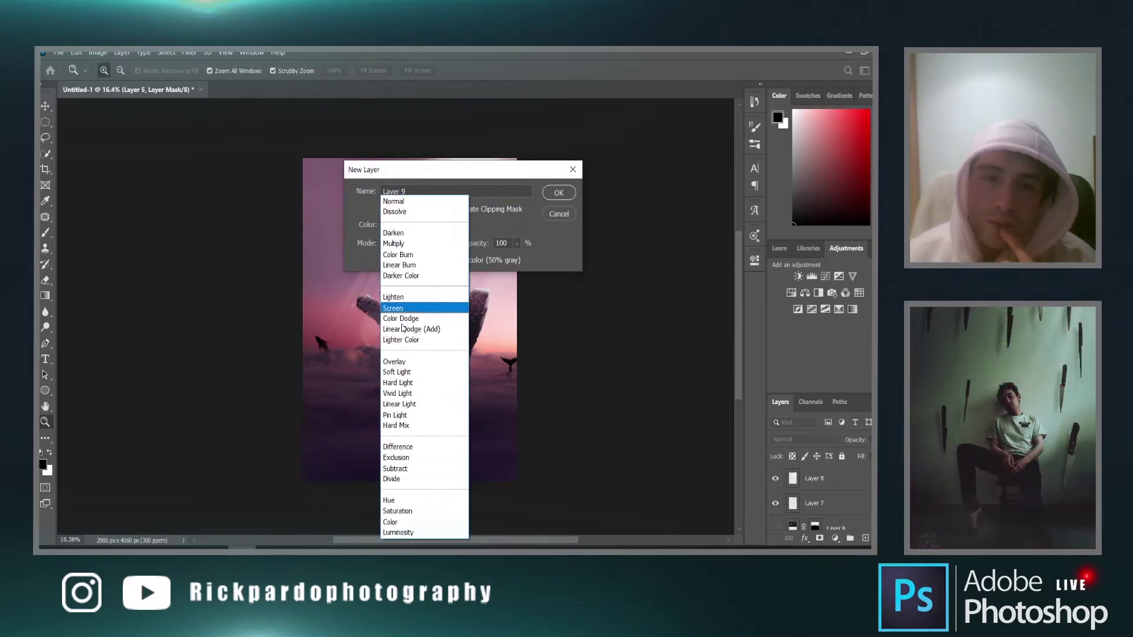
left_click(401, 361)
left_click(422, 225)
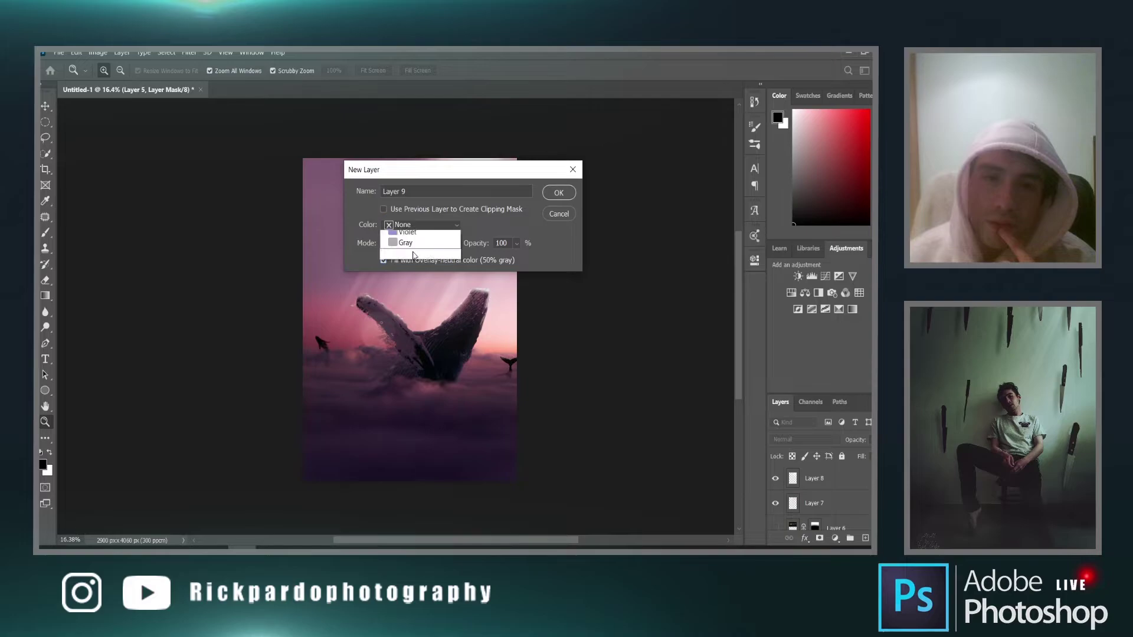
left_click(411, 329)
left_click(570, 193)
Move the gray Overlay layer, Layer 9, to the top of the layer stack above Layer 8
key("x")
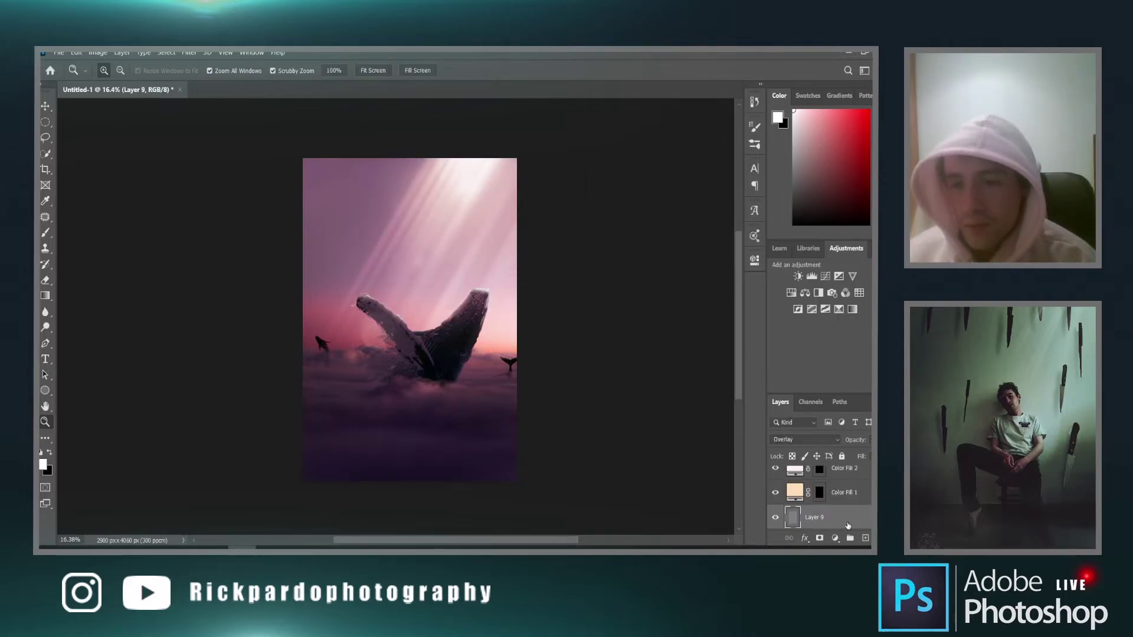
scroll(848, 525, "down", 2)
left_click_drag(847, 459, 844, 475)
key("x")
key("x")
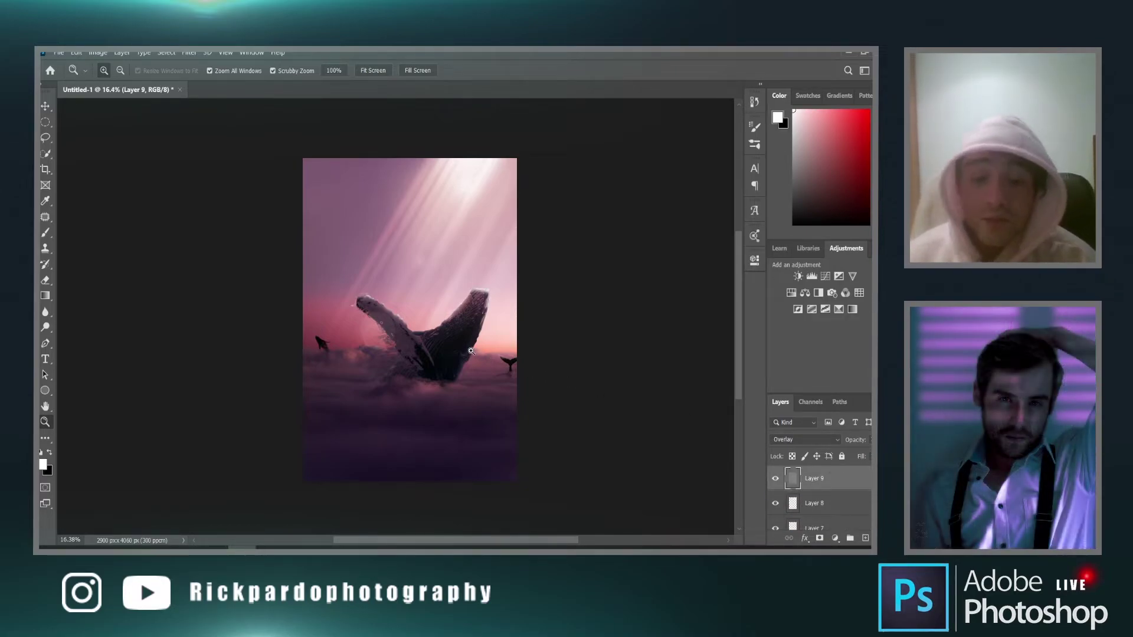
Try darkening the clouds below the large whale on Layer 9 with a black brush at 41% opacity
key("b")
key("x")
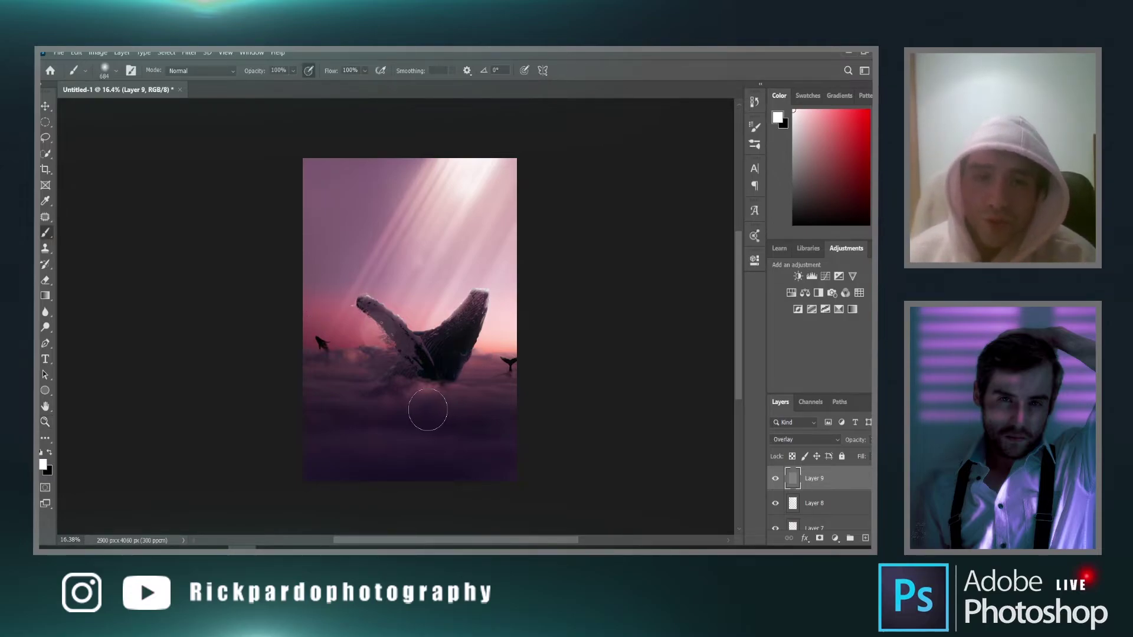
scroll(424, 407, "up", 3)
left_click(293, 70)
left_click_drag(462, 422, 368, 447)
key("ctrl+z")
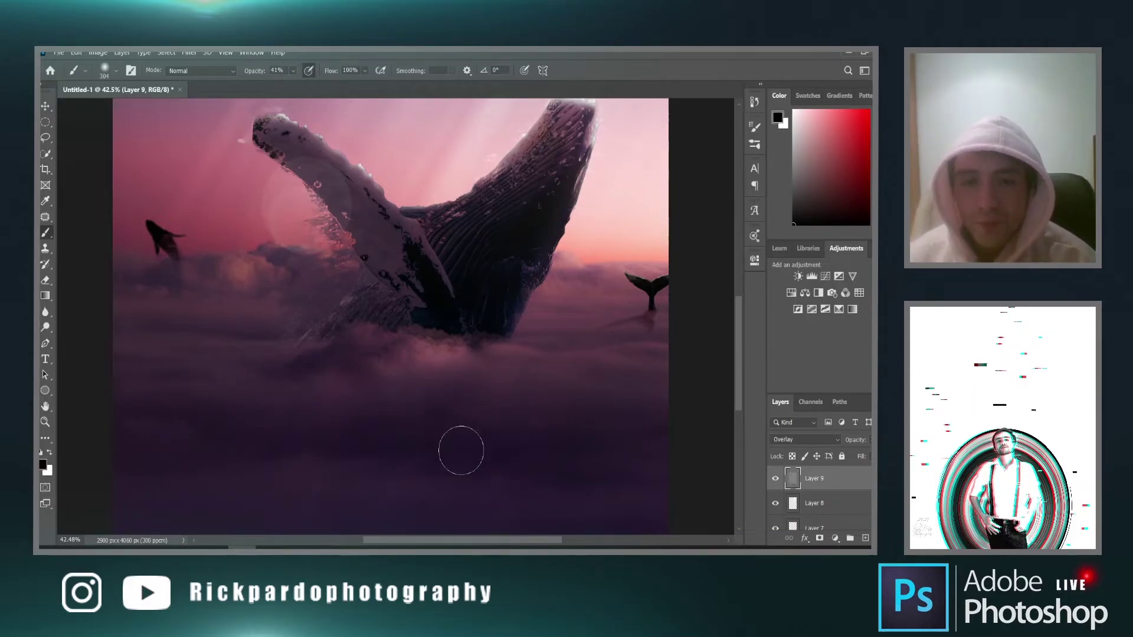
Try a black shadow stroke and a white highlight stroke on the clouds below the large whale, and undo both
scroll(411, 361, "down", 2)
left_click_drag(455, 412, 349, 413)
scroll(471, 448, "down", 3)
scroll(481, 448, "up", 2)
key("x")
left_click_drag(463, 356, 365, 350)
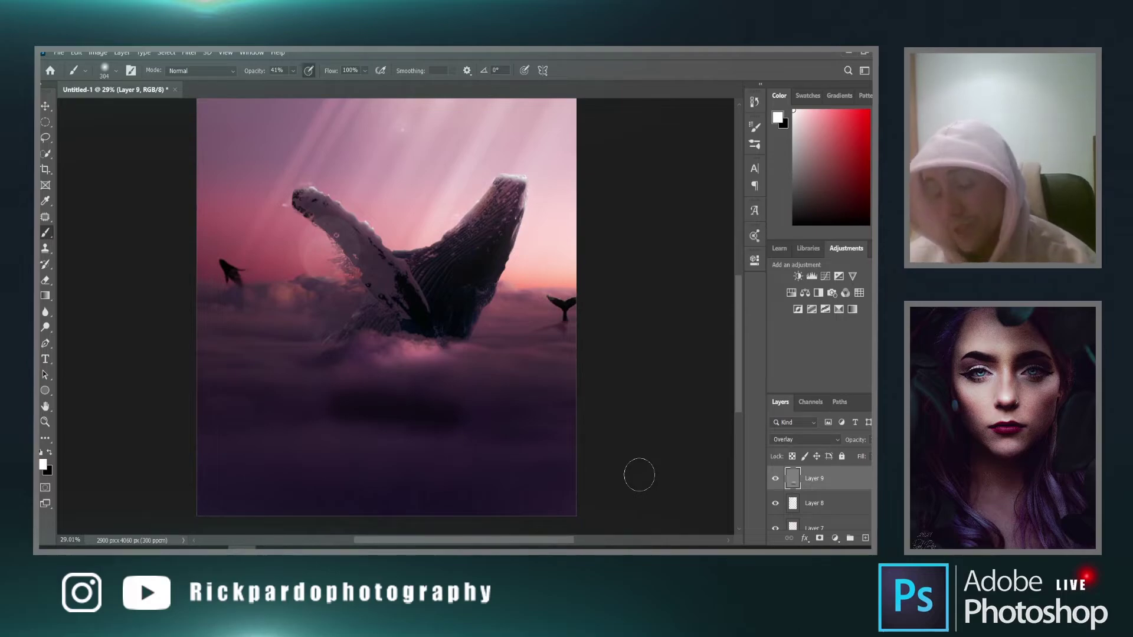
key("ctrl+z")
key("ctrl+z")
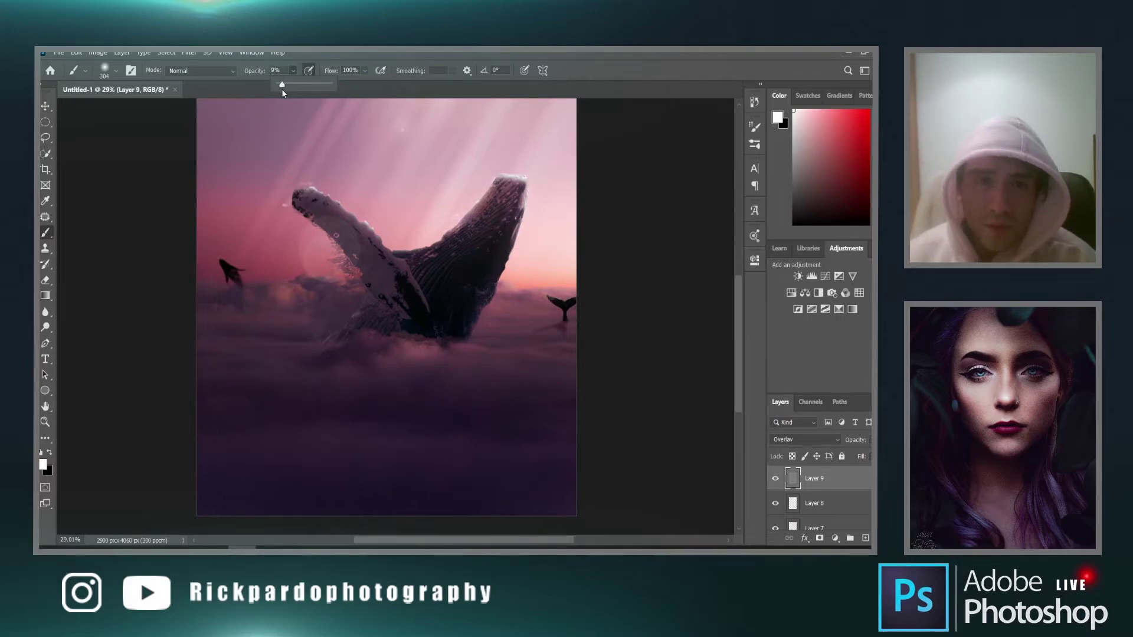
Set the brush opacity to 8% and paint black on Layer 9 to darken the clouds below the large whale and the image's lower-right corner
left_click_drag(281, 90, 282, 89)
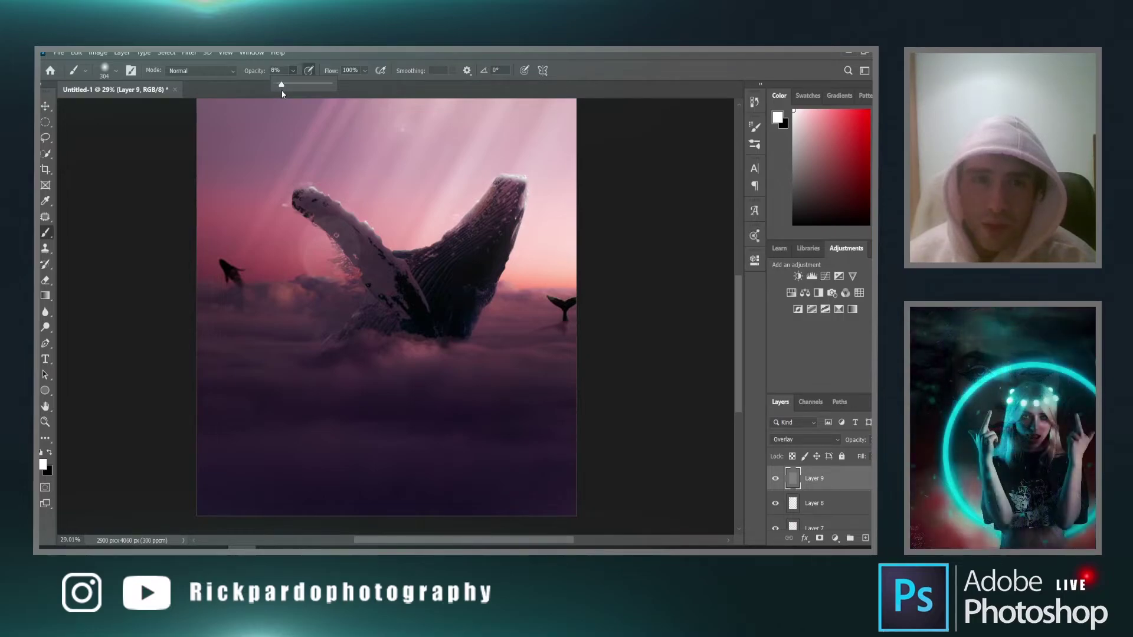
scroll(377, 343, "down", 3)
scroll(392, 377, "up", 5)
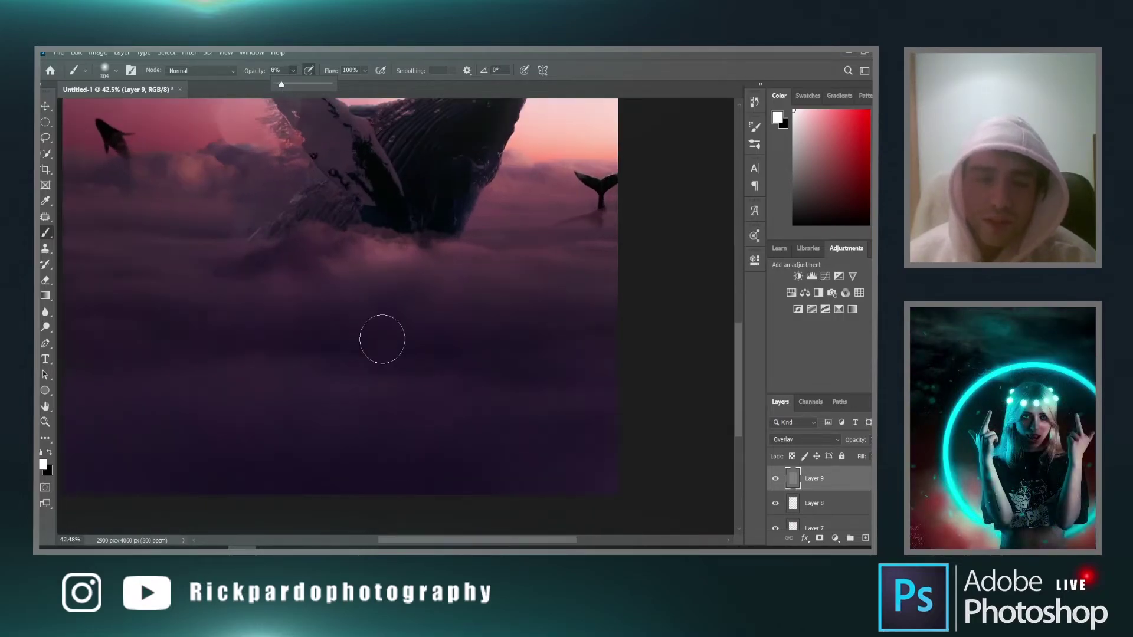
scroll(352, 331, "up", 1)
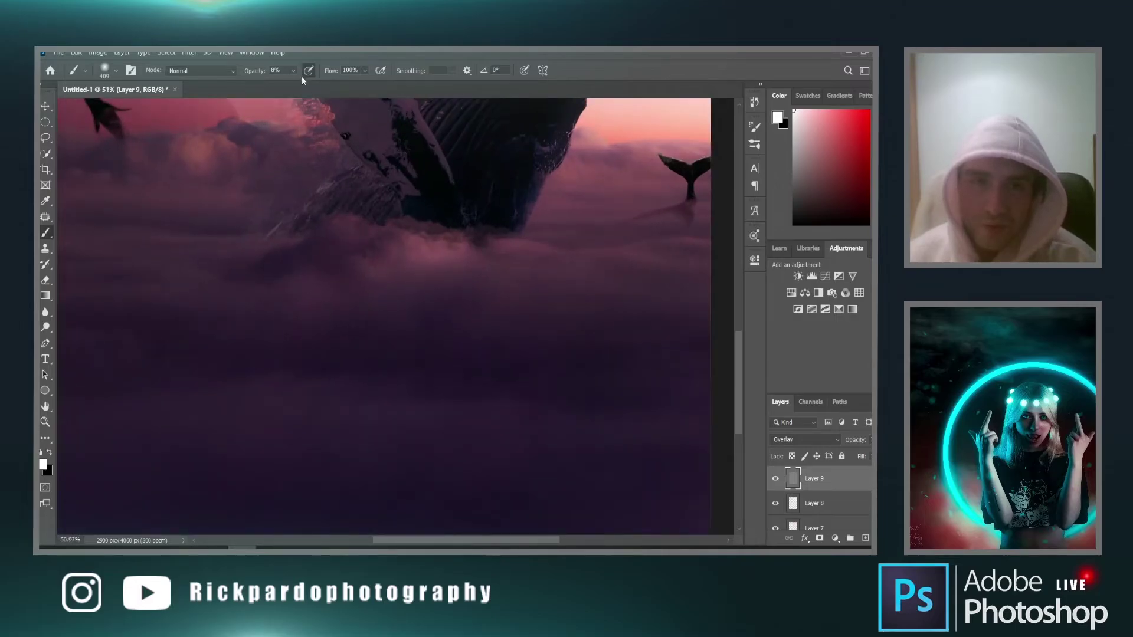
key("x")
scroll(366, 366, "down", 3)
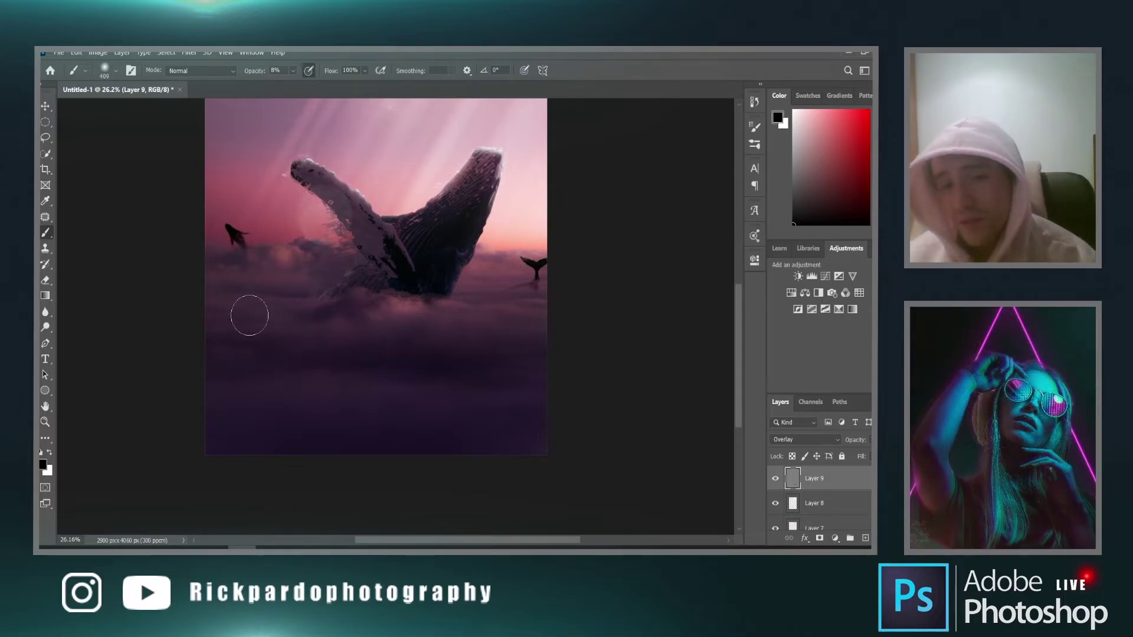
scroll(255, 309, "up", 2)
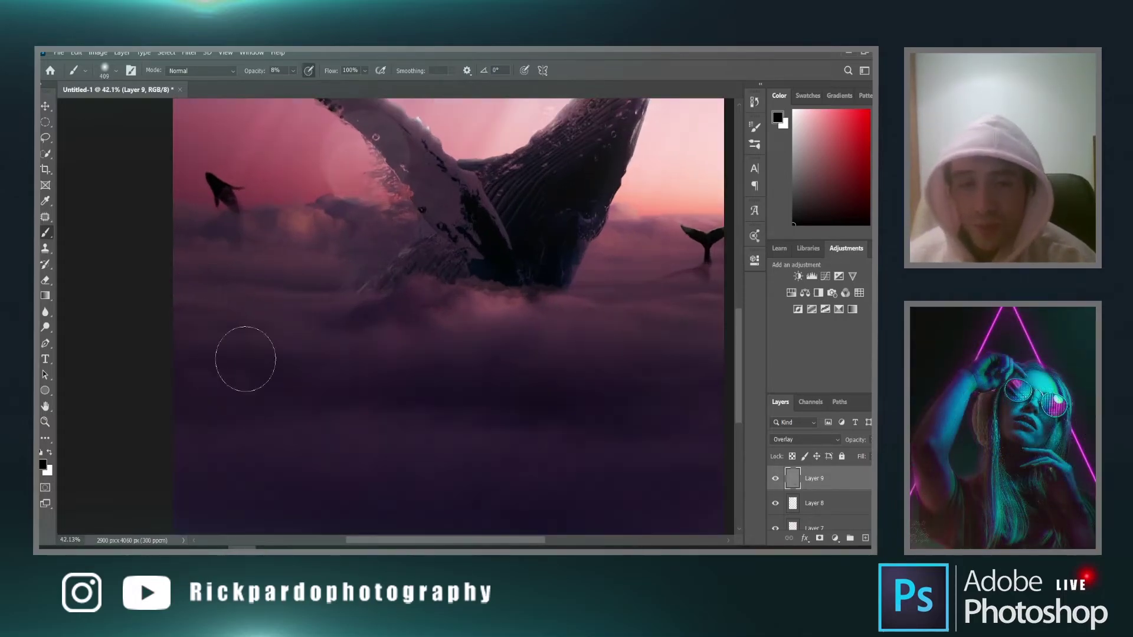
left_click_drag(371, 395, 346, 404)
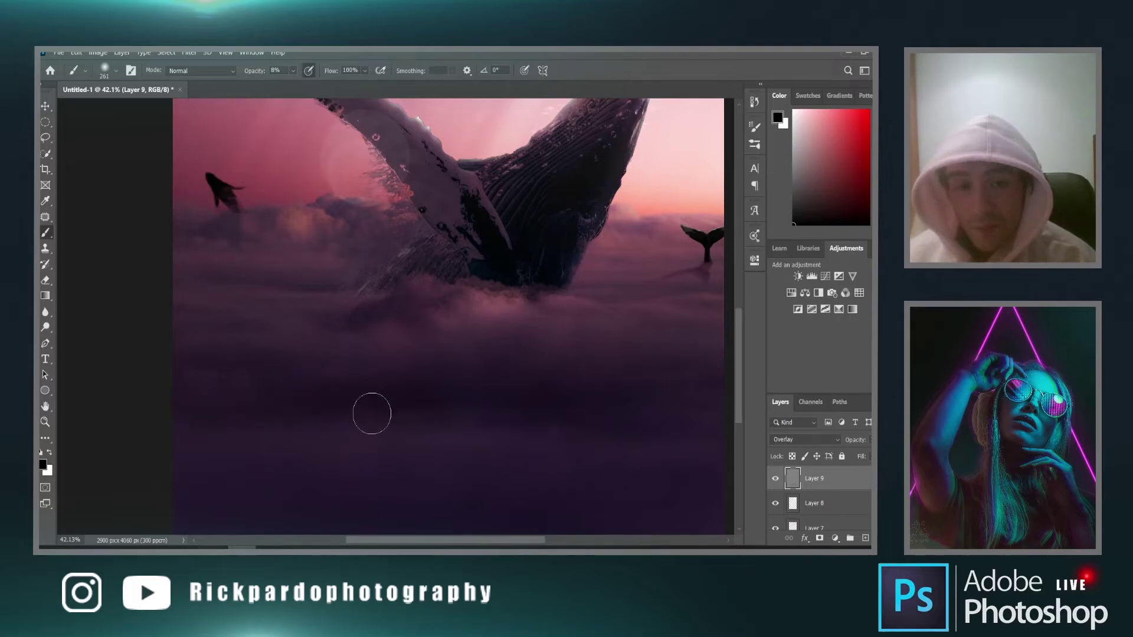
scroll(610, 425, "down", 2)
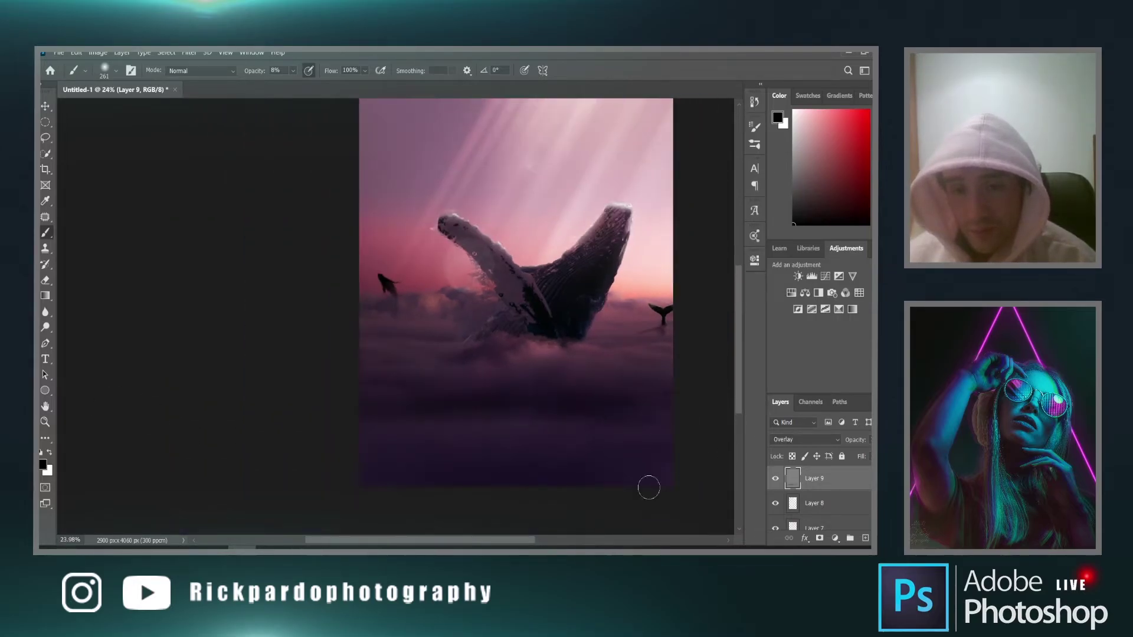
left_click_drag(646, 461, 684, 463)
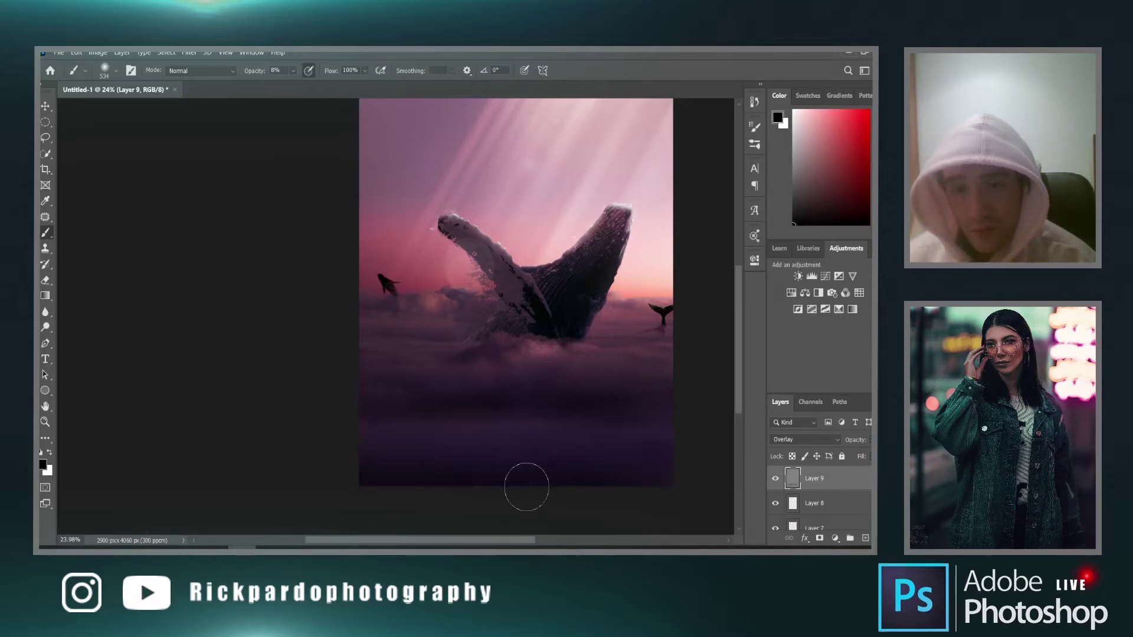
Paint soft black shading with a smaller brush over the clouds beneath the small left whale and toward the large whale's base
scroll(393, 297, "up", 6)
mouse_move(390, 297)
left_mouse_down()
mouse_move(254, 298)
mouse_move(396, 316)
mouse_move(389, 322)
left_mouse_up()
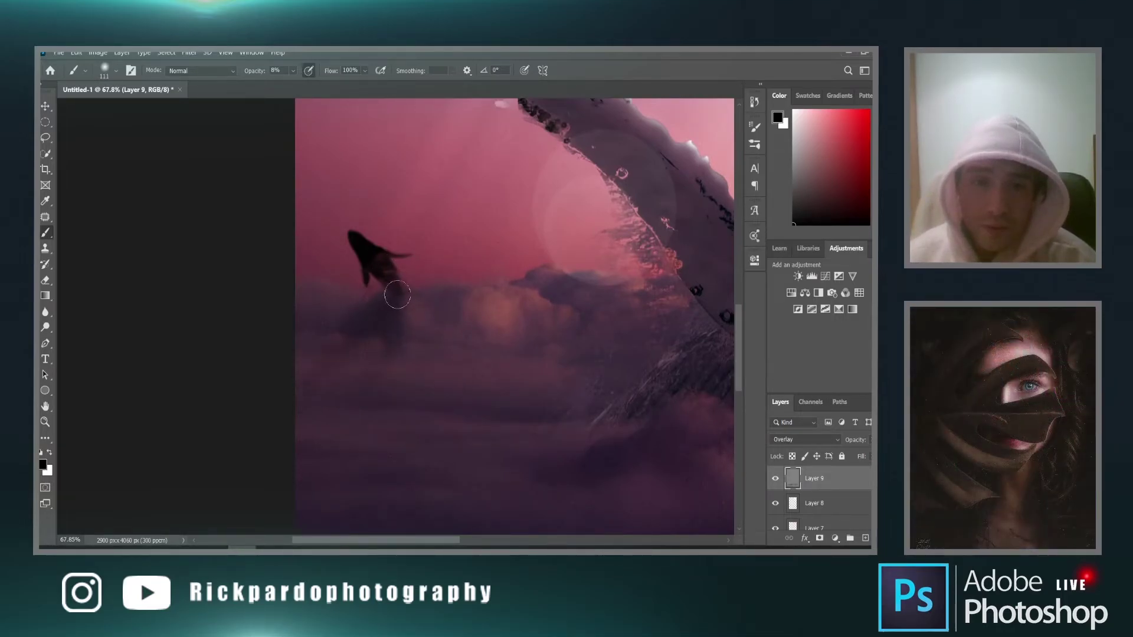
scroll(398, 324, "down", 3)
scroll(468, 408, "up", 3)
left_click_drag(491, 387, 511, 373)
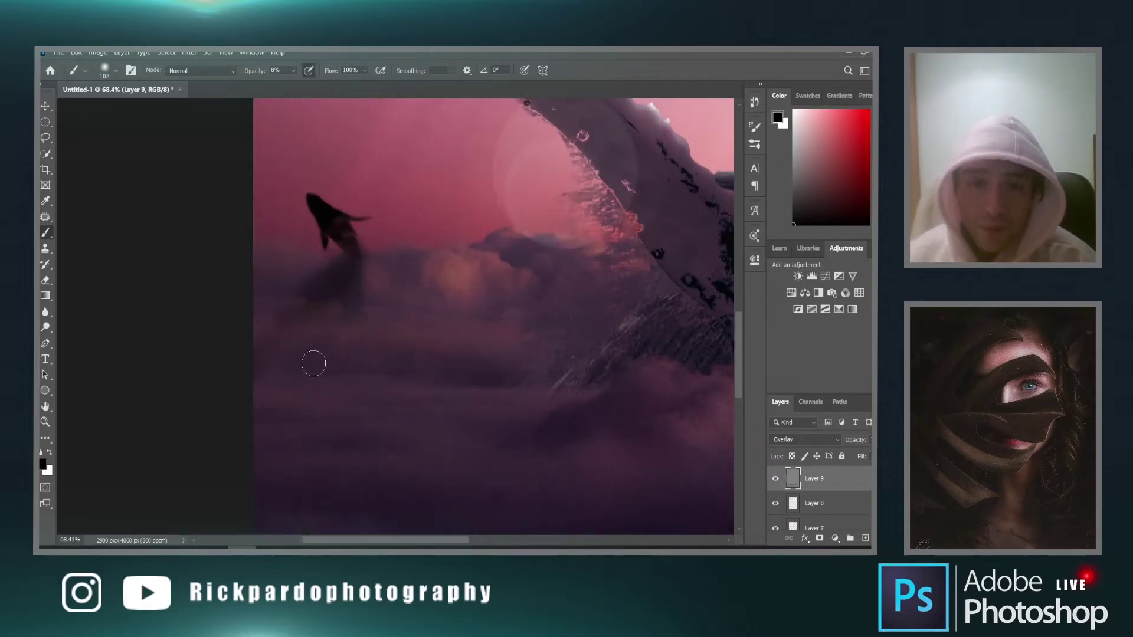
scroll(339, 377, "down", 3)
scroll(523, 439, "up", 3)
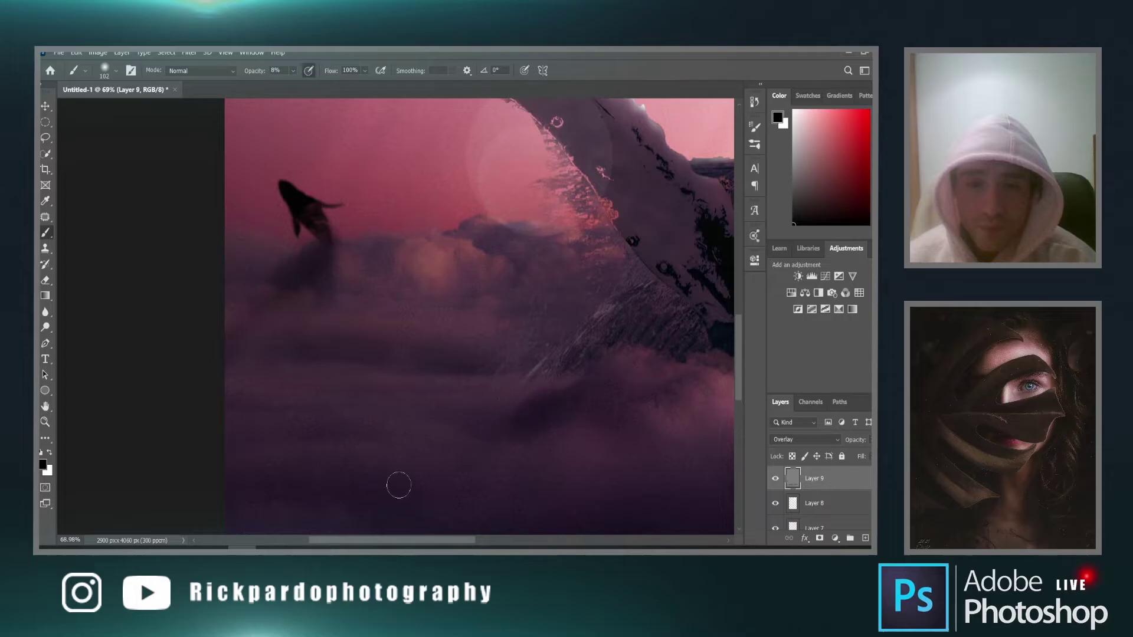
Continue shading the clouds on Layer 9 in soft black, below the large whale and around the whale tail at the image edge
scroll(403, 492, "down", 3)
scroll(366, 442, "up", 3)
scroll(329, 443, "down", 5)
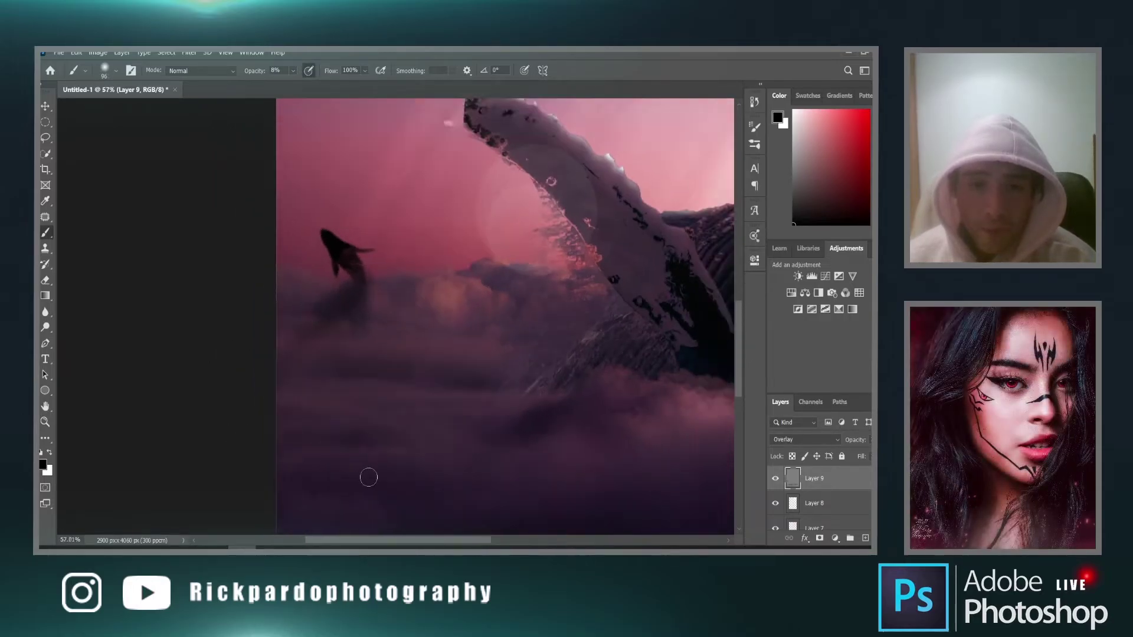
left_click_drag(474, 541, 522, 541)
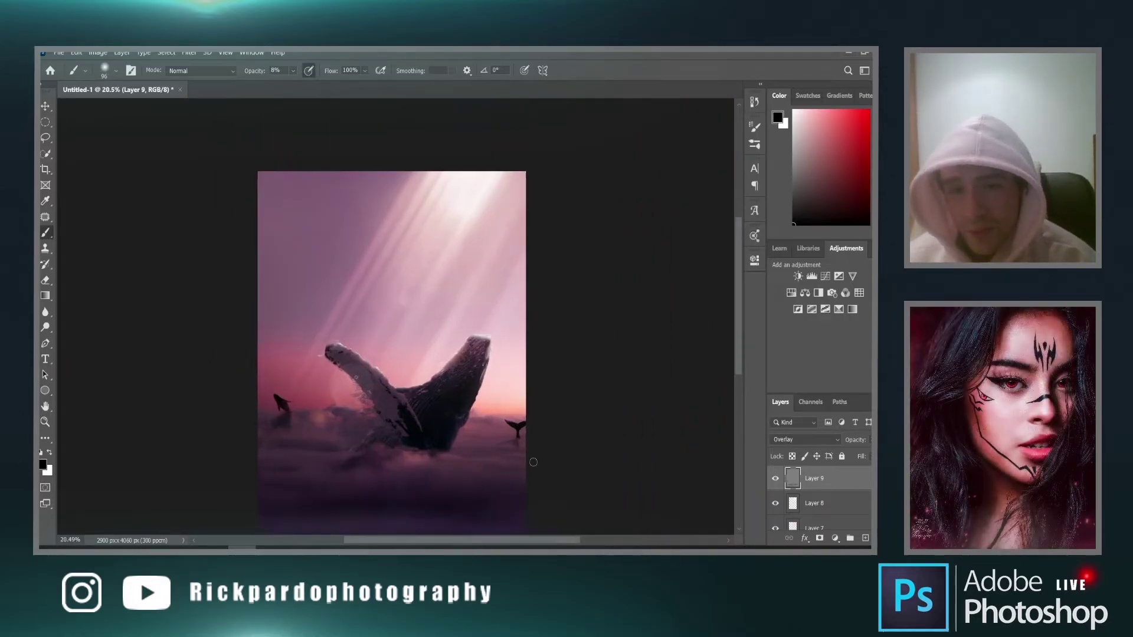
scroll(519, 463, "up", 5)
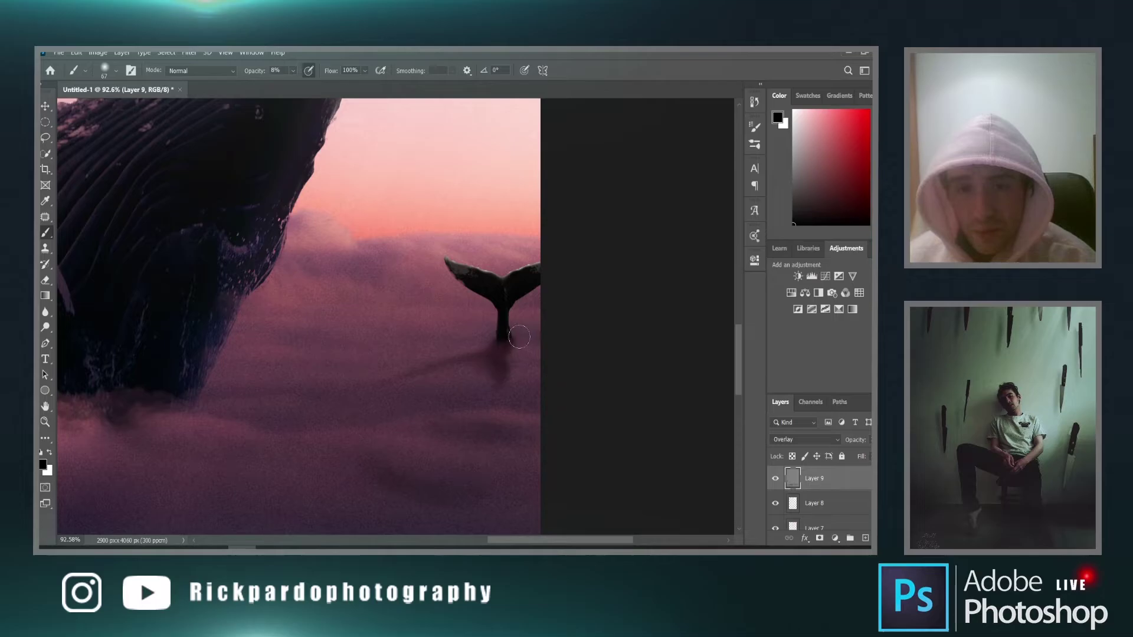
scroll(519, 443, "down", 3)
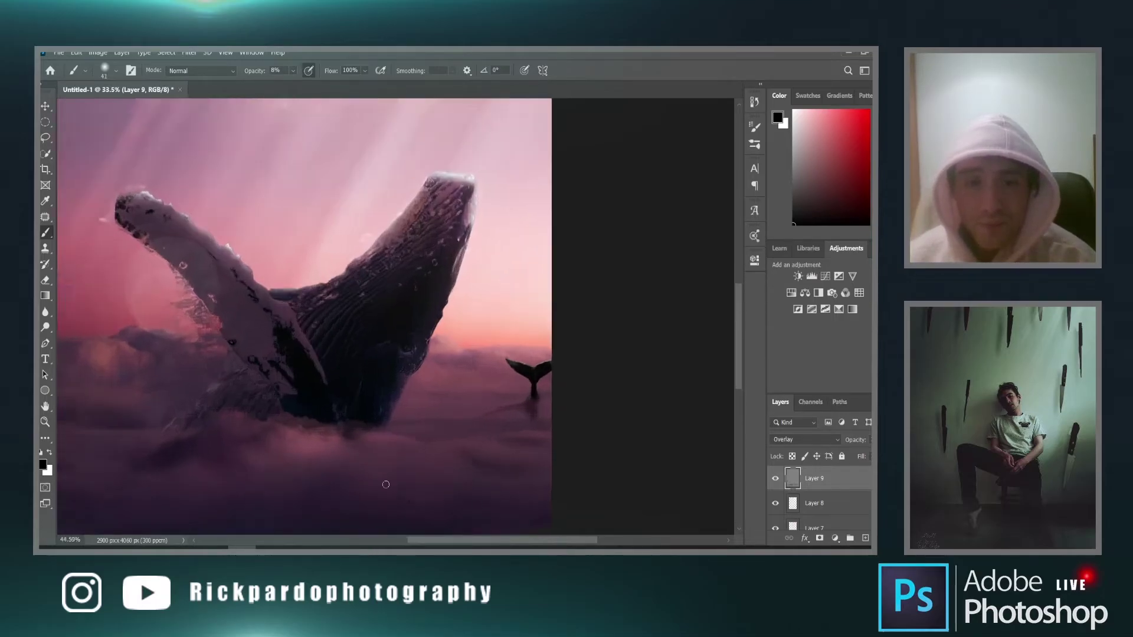
scroll(369, 465, "up", 2)
scroll(739, 388, "down", 3)
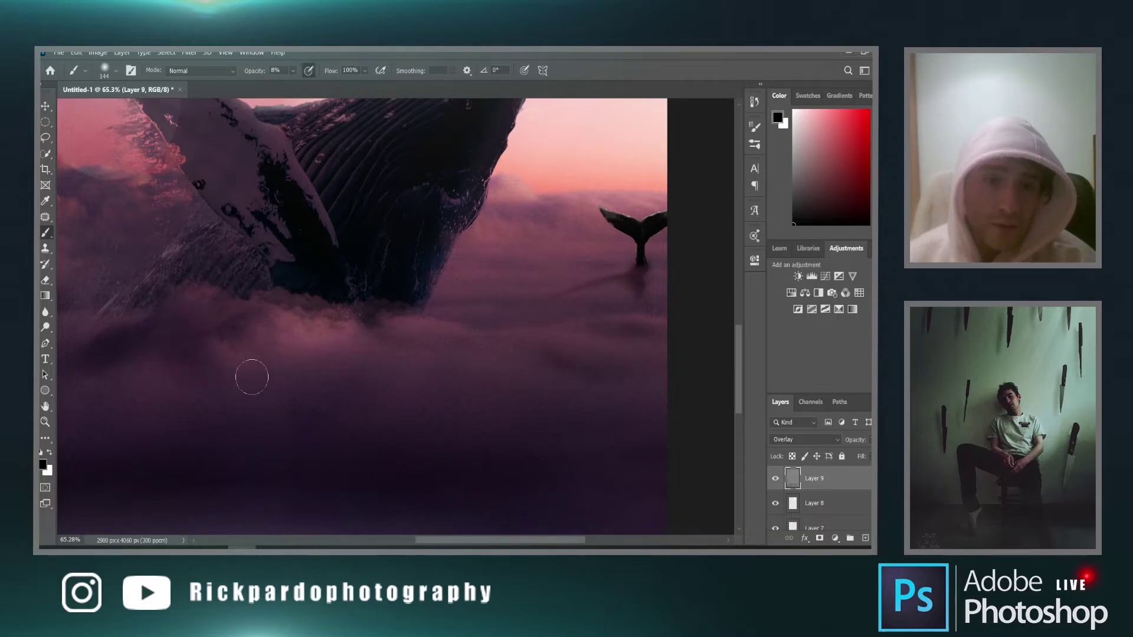
scroll(357, 389, "down", 3)
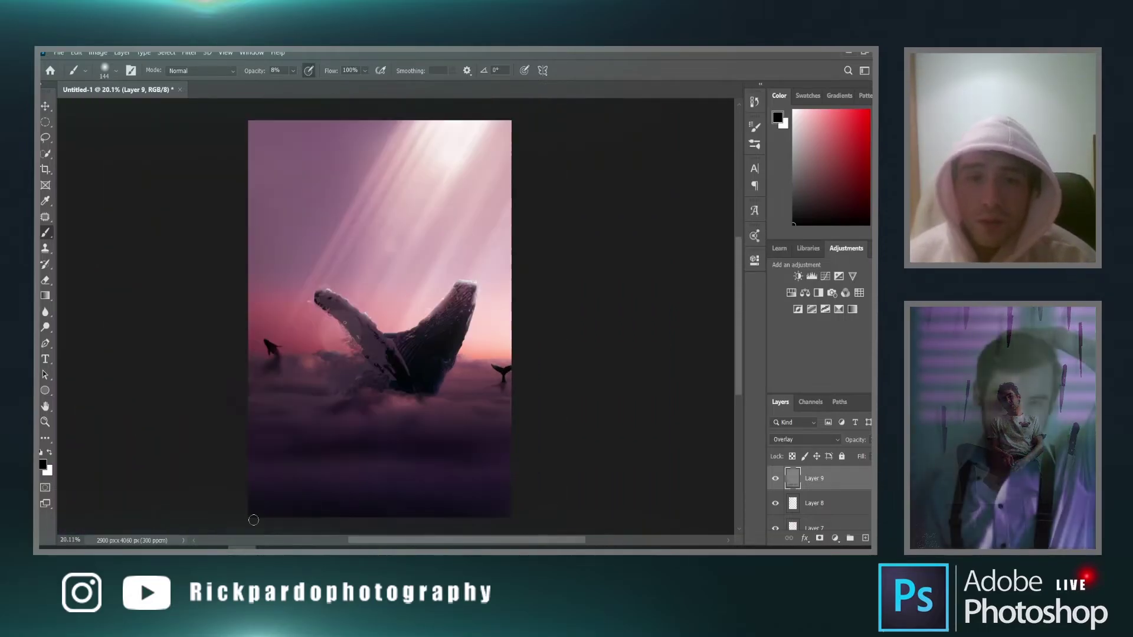
Switch to white and paint soft highlights with a smaller brush on the clouds at the large whale's base
key("x")
scroll(342, 488, "up", 3)
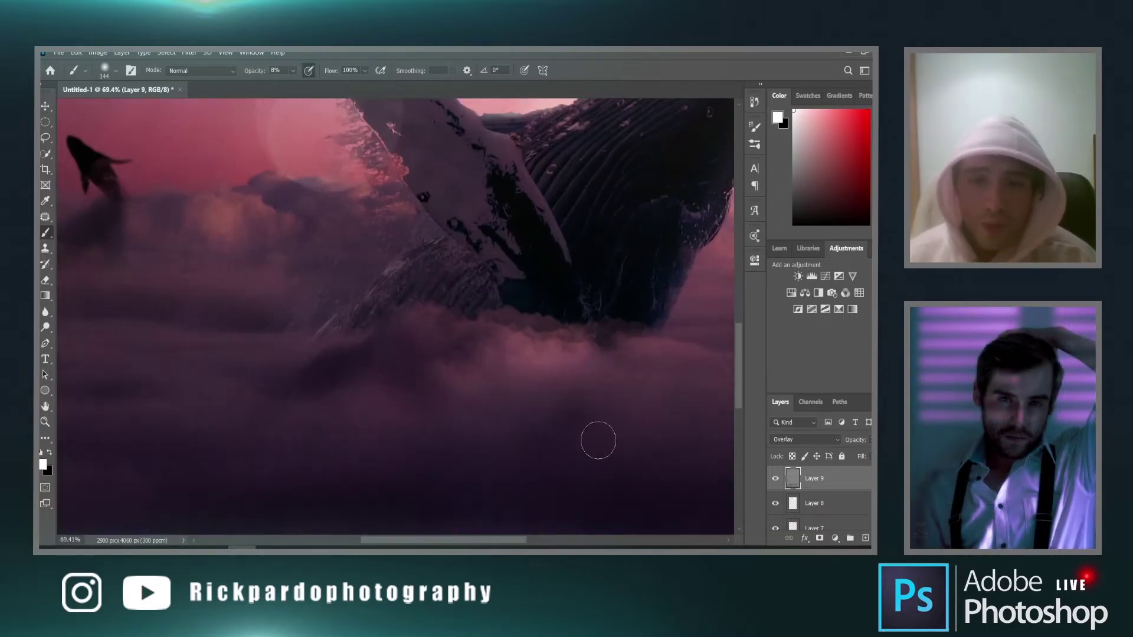
scroll(597, 440, "down", 3)
scroll(546, 407, "up", 5)
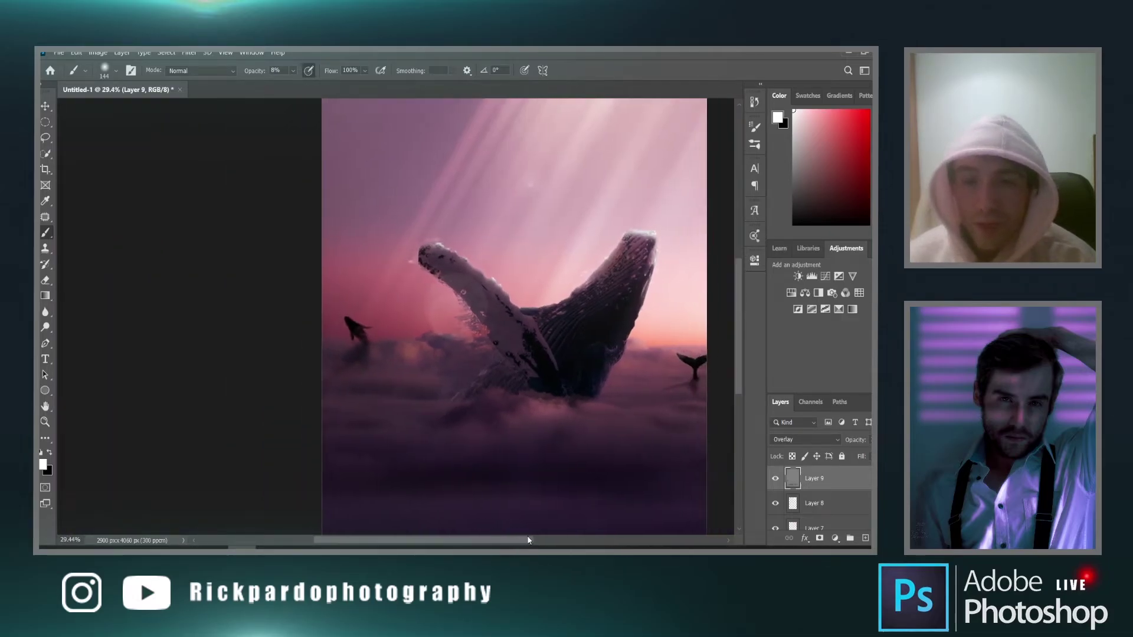
key("ctrl+z")
mouse_move(506, 394)
left_mouse_down()
mouse_move(537, 389)
mouse_move(474, 386)
left_mouse_up()
key("bracketleft")
key("bracketleft")
key("bracketleft")
key("bracketleft")
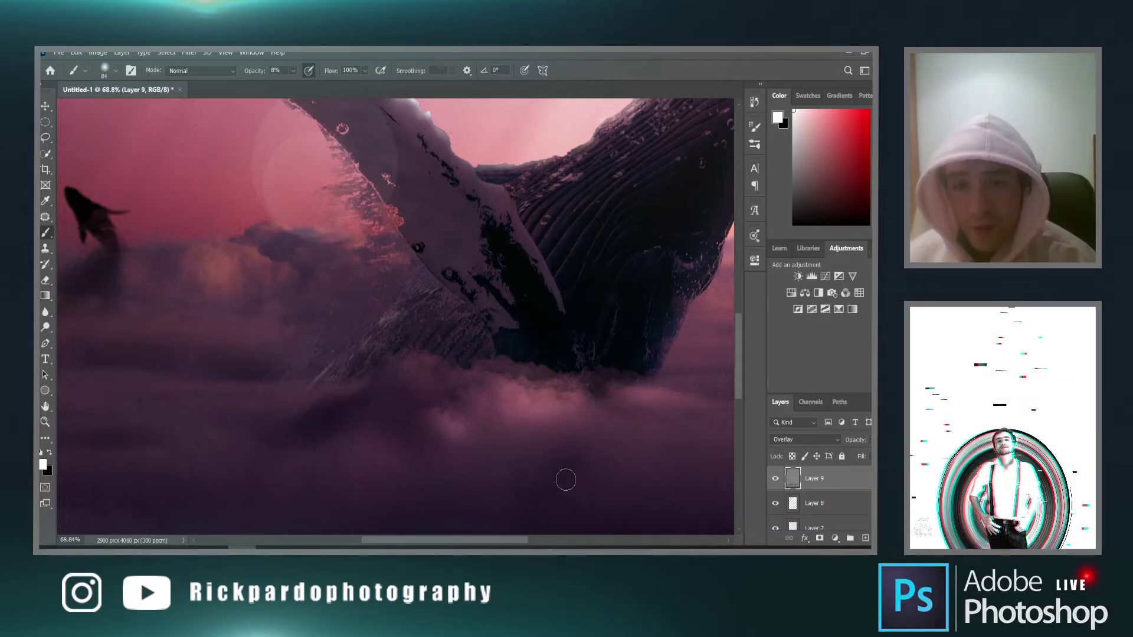
Paint white highlights on the clouds between the small left whale and the large whale
scroll(547, 497, "down", 5)
scroll(443, 425, "up", 5)
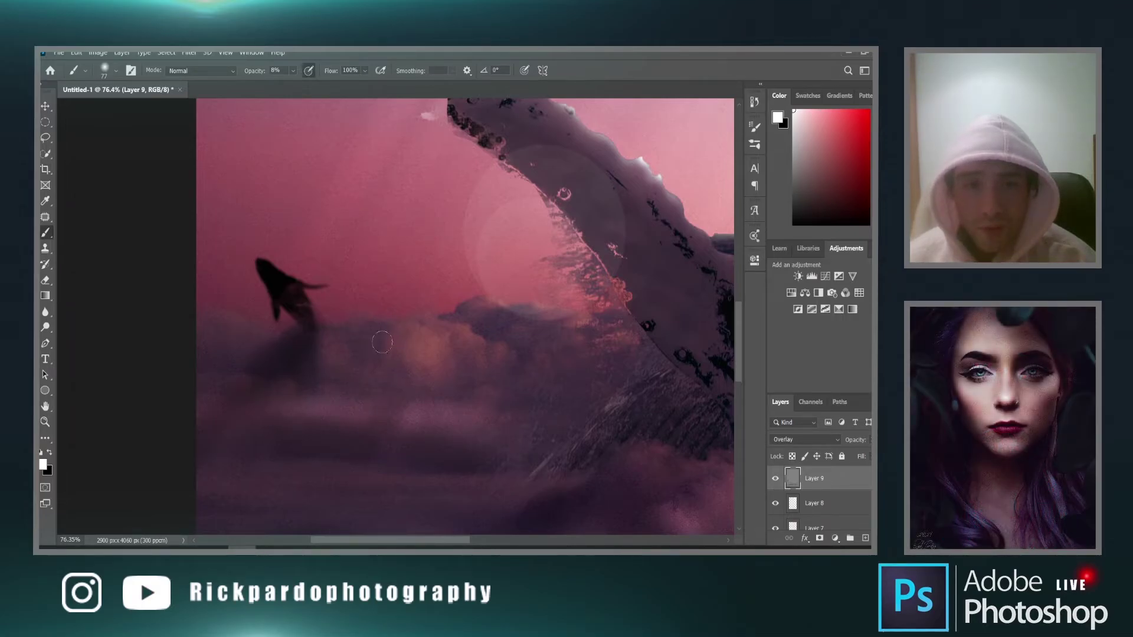
scroll(392, 339, "down", 5)
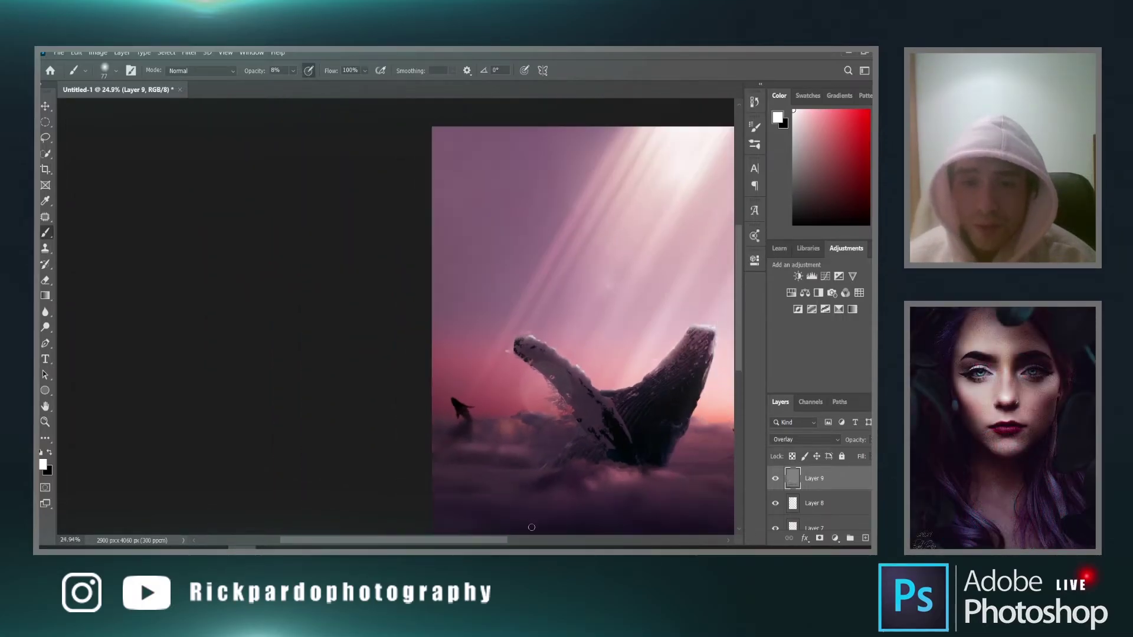
Brighten the cloud ridges beneath the whale tail at the image edge with small white strokes at 8% opacity
scroll(531, 525, "right", 5)
scroll(610, 506, "up", 5)
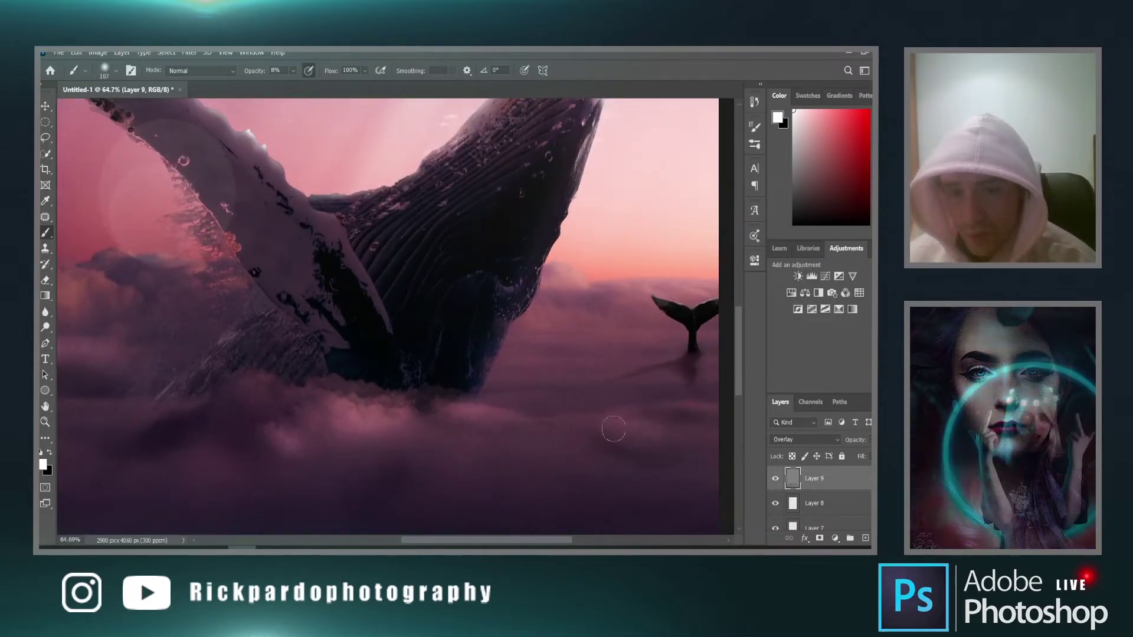
scroll(668, 430, "down", 1)
scroll(672, 436, "up", 2)
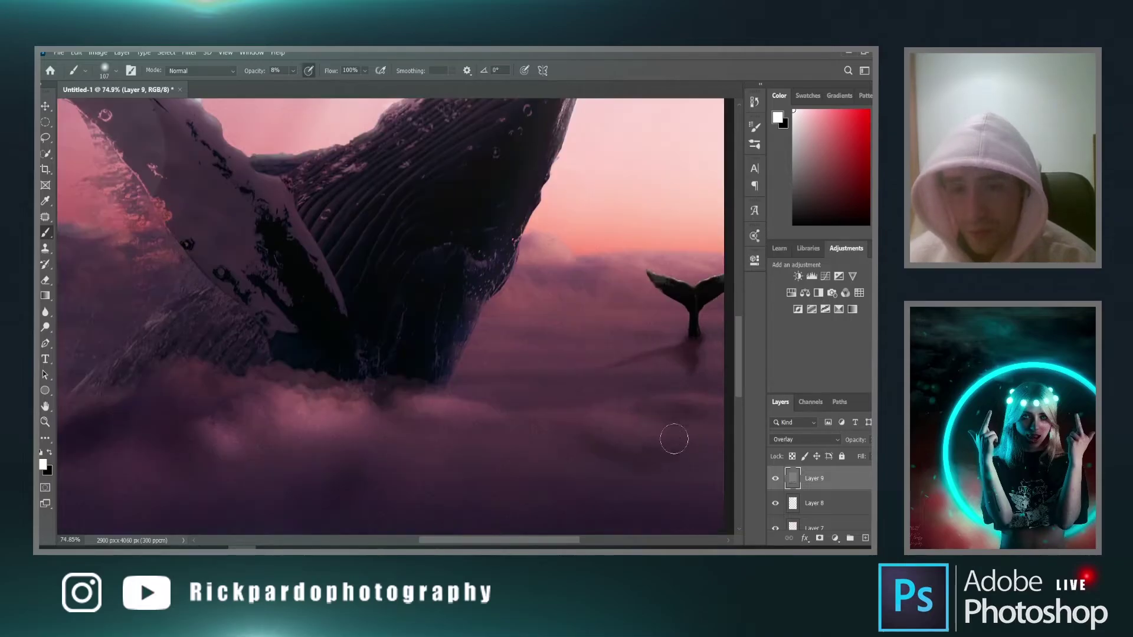
scroll(558, 517, "down", 2)
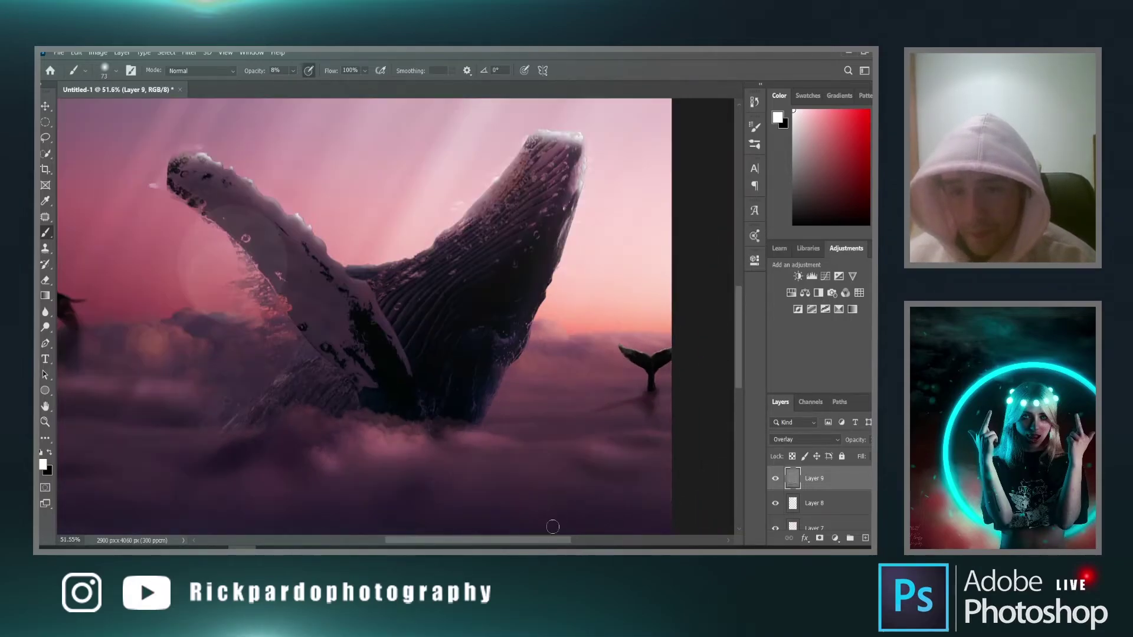
scroll(575, 455, "up", 5)
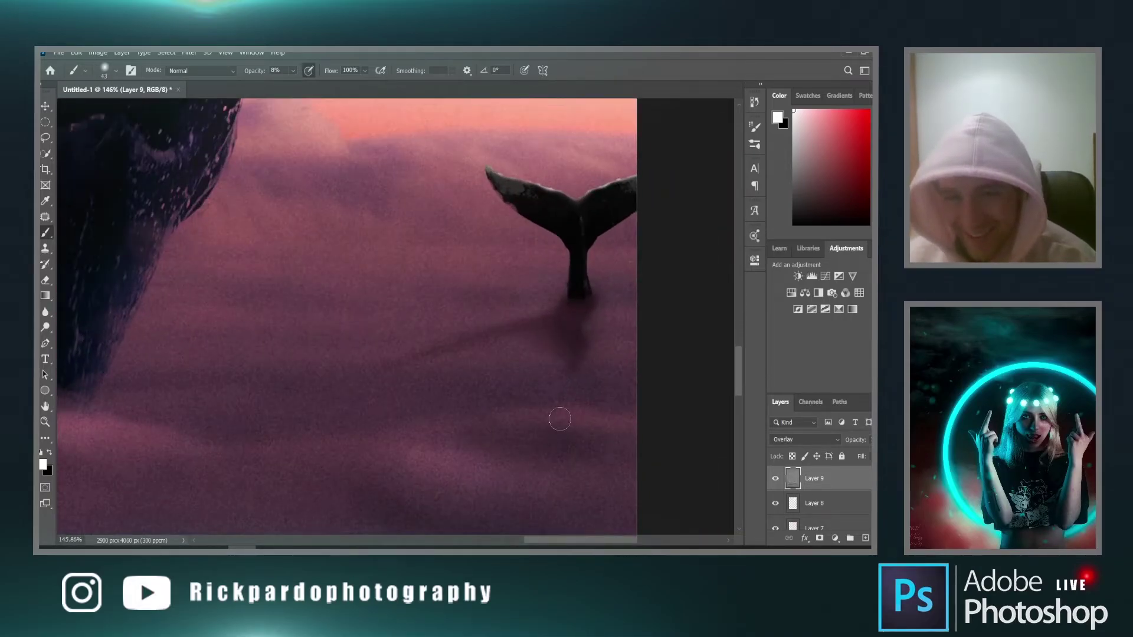
scroll(619, 448, "down", 6)
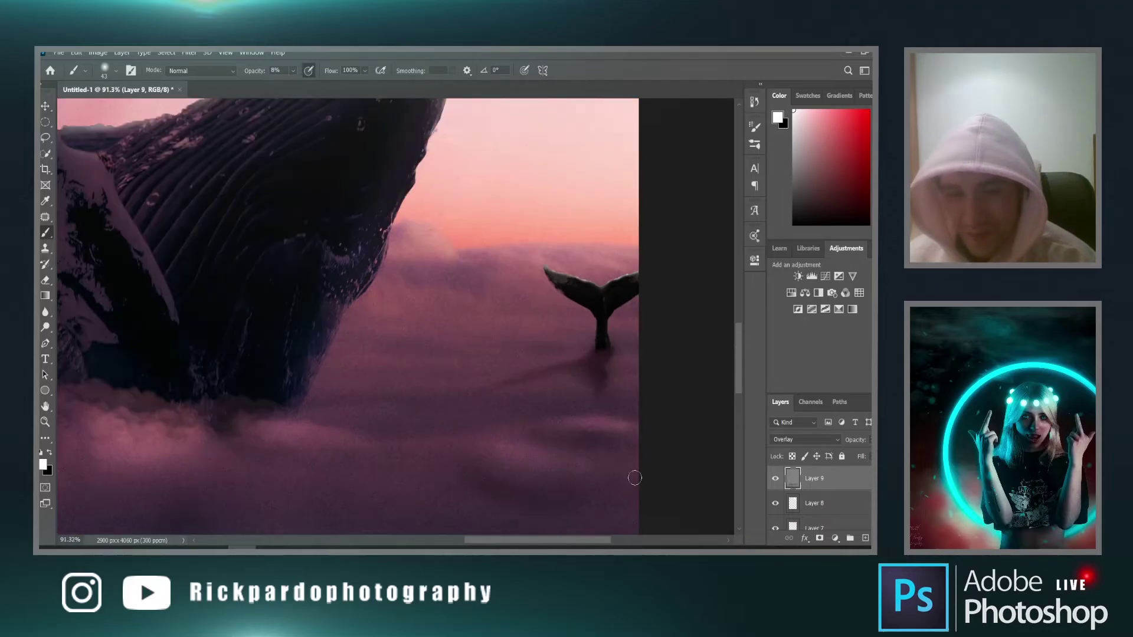
scroll(514, 413, "up", 2)
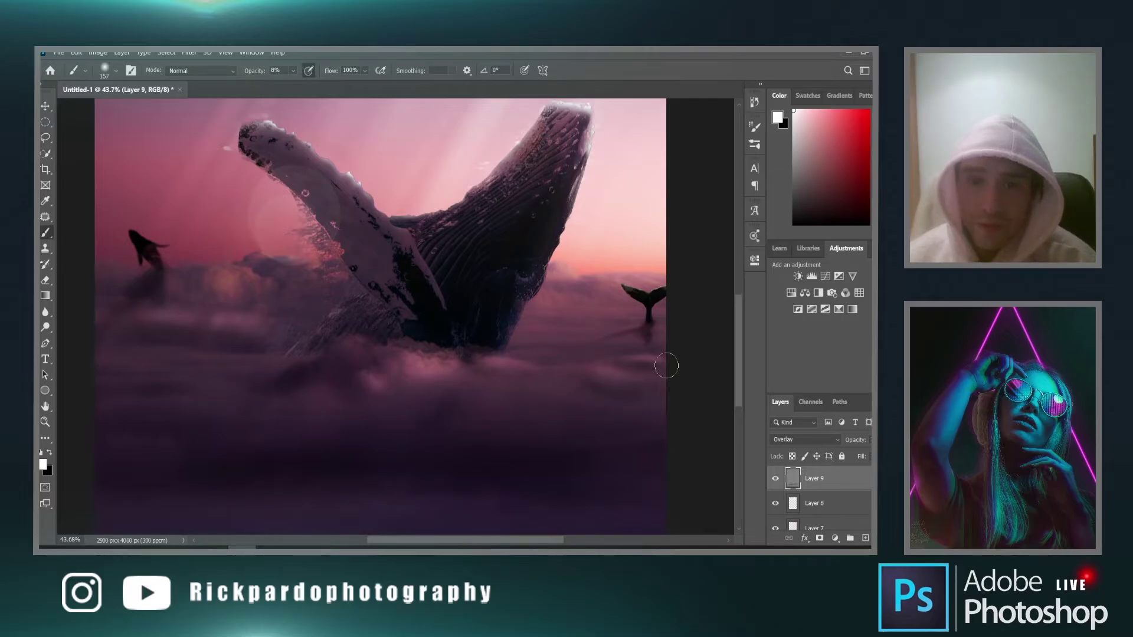
Enlarge the white brush and softly brighten the dark cloud band near the bottom of the image
scroll(498, 468, "down", 4)
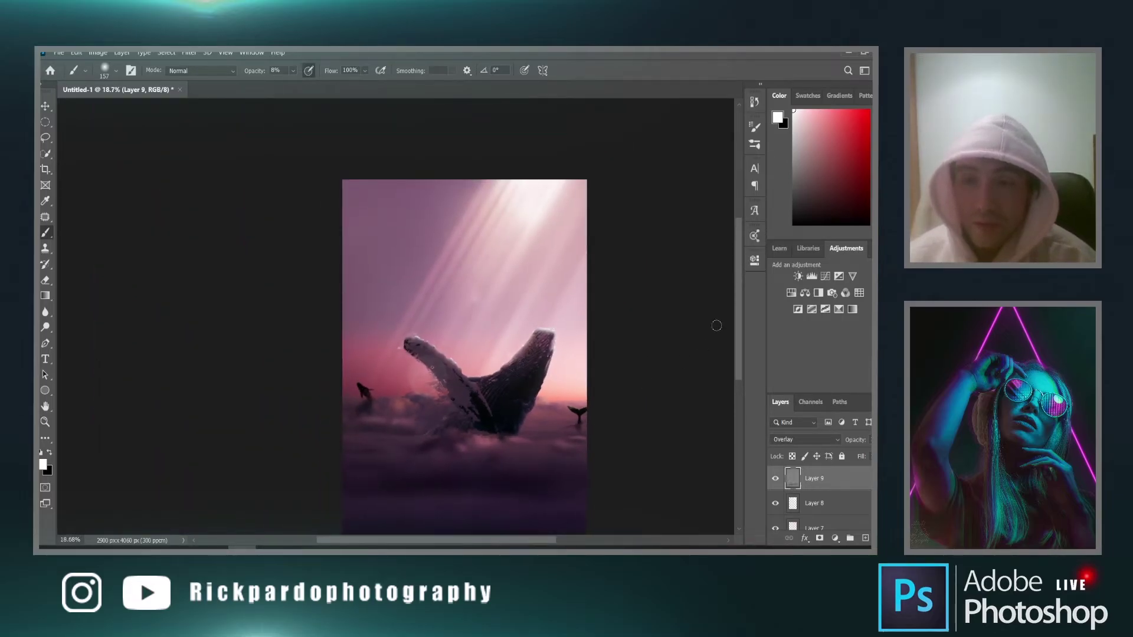
scroll(568, 450, "up", 2)
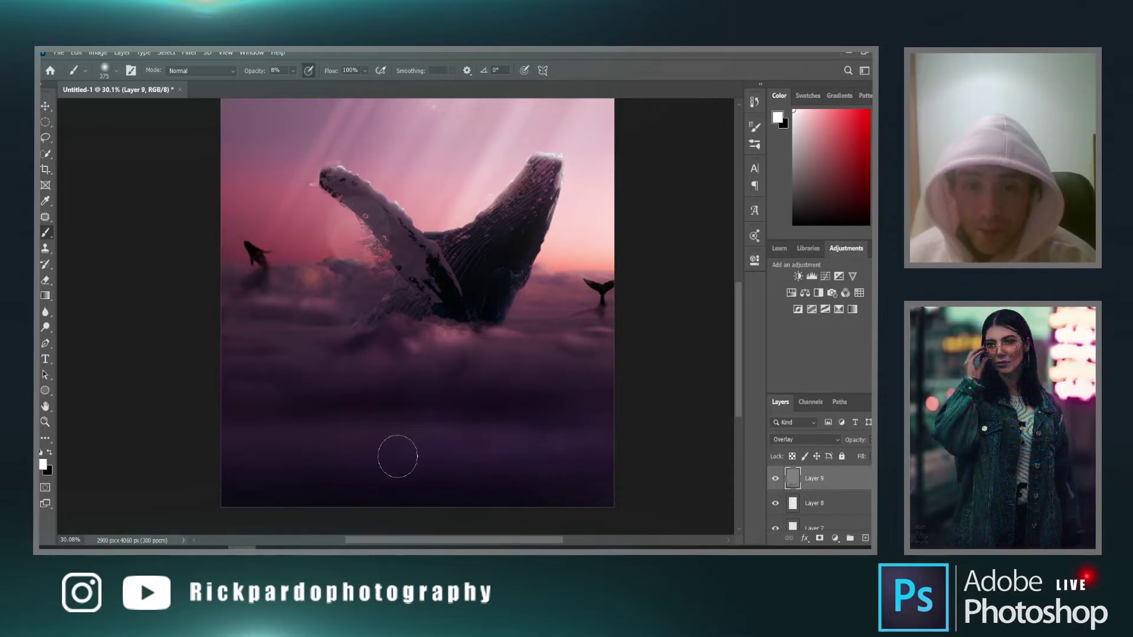
scroll(431, 413, "down", 1)
scroll(488, 228, "up", 3)
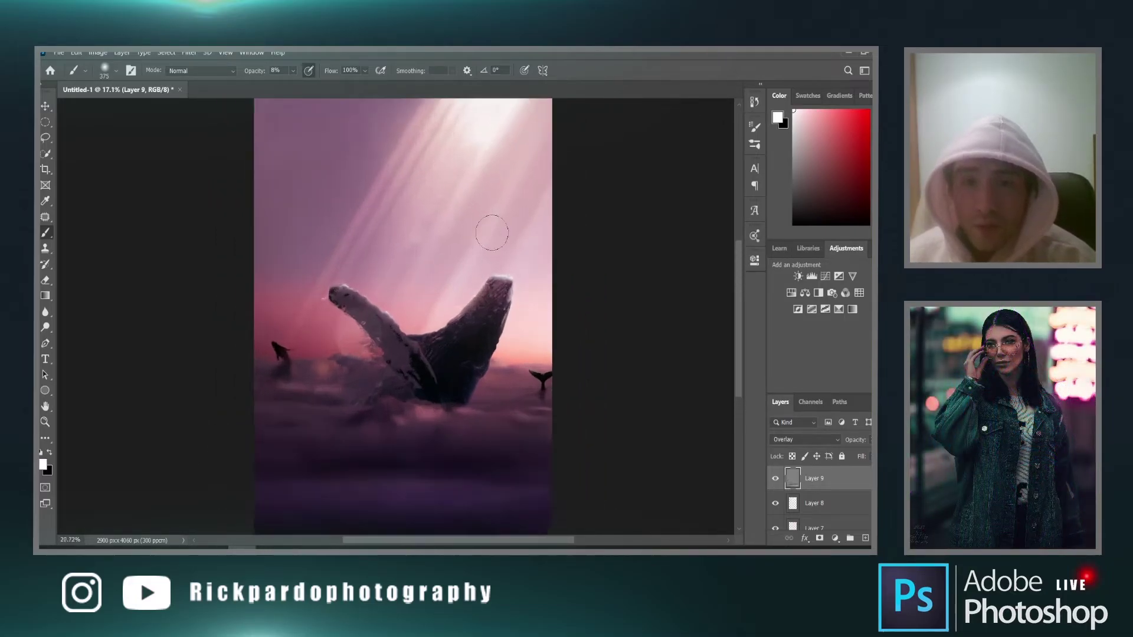
scroll(311, 443, "up", 2)
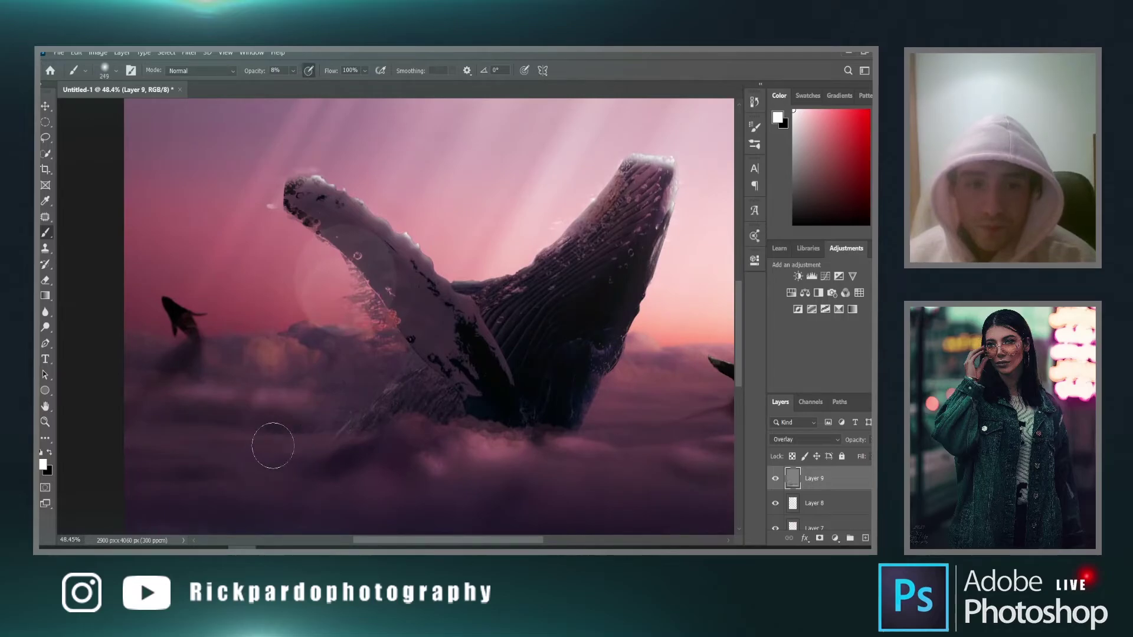
Switch to black with a smaller brush and shade the clouds below the small left whale
key("x")
left_click_drag(262, 441, 172, 472)
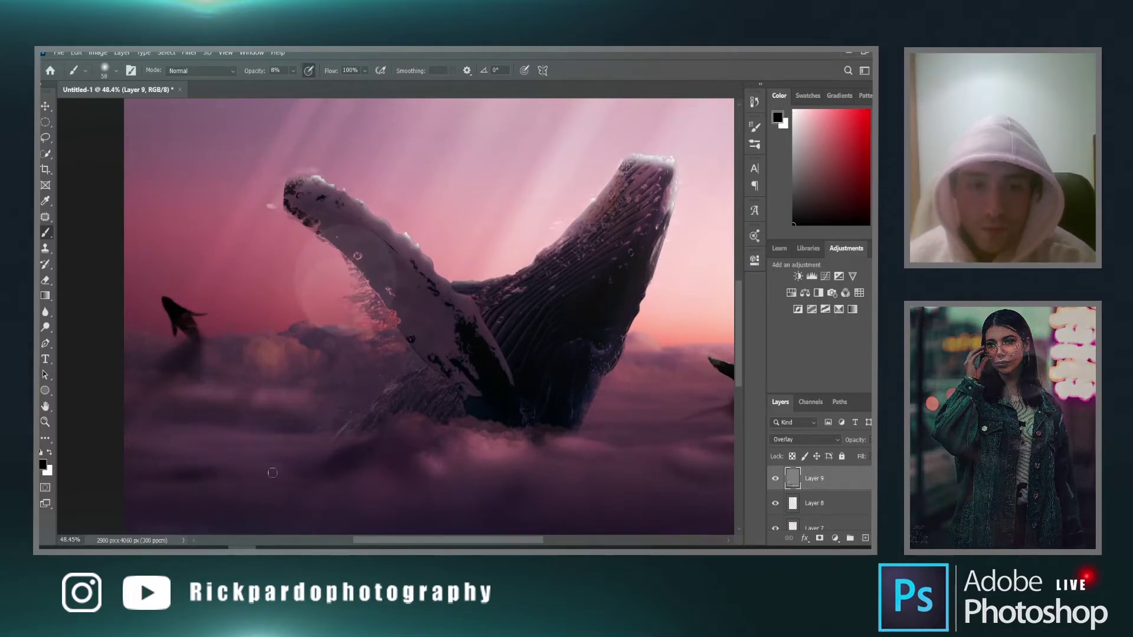
scroll(283, 473, "down", 6)
scroll(484, 477, "up", 4)
scroll(450, 461, "down", 1)
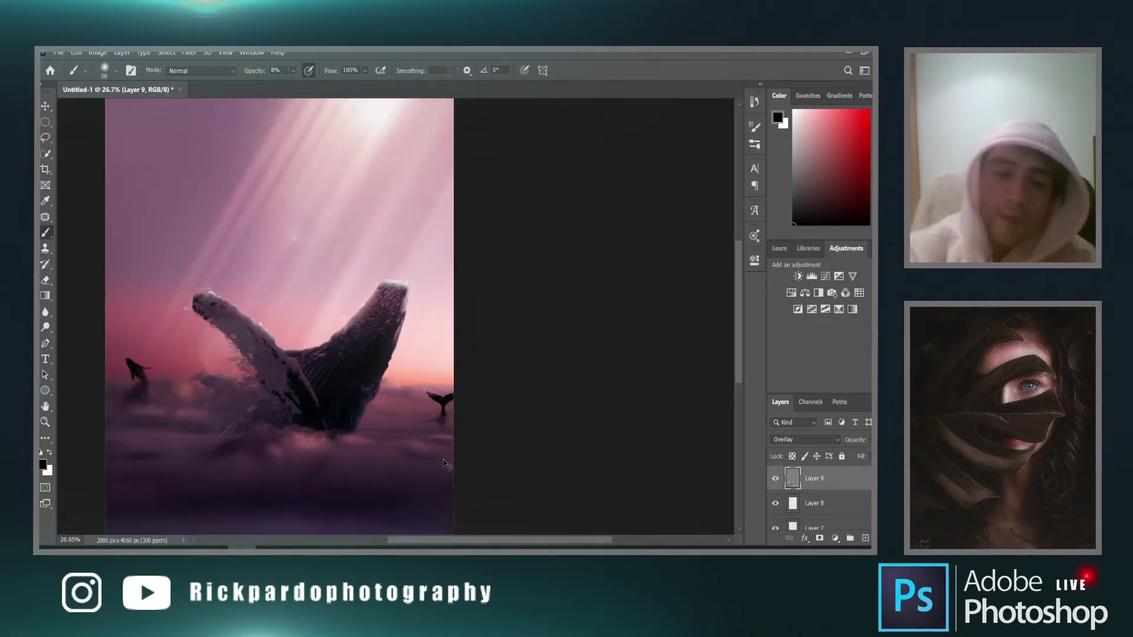
scroll(566, 469, "down", 1)
Compare the image with and without Layer 9, and reduce the layer's fill to soften the dodge and burn
left_click(776, 479)
left_click(775, 479)
left_click(776, 479)
left_click(776, 479)
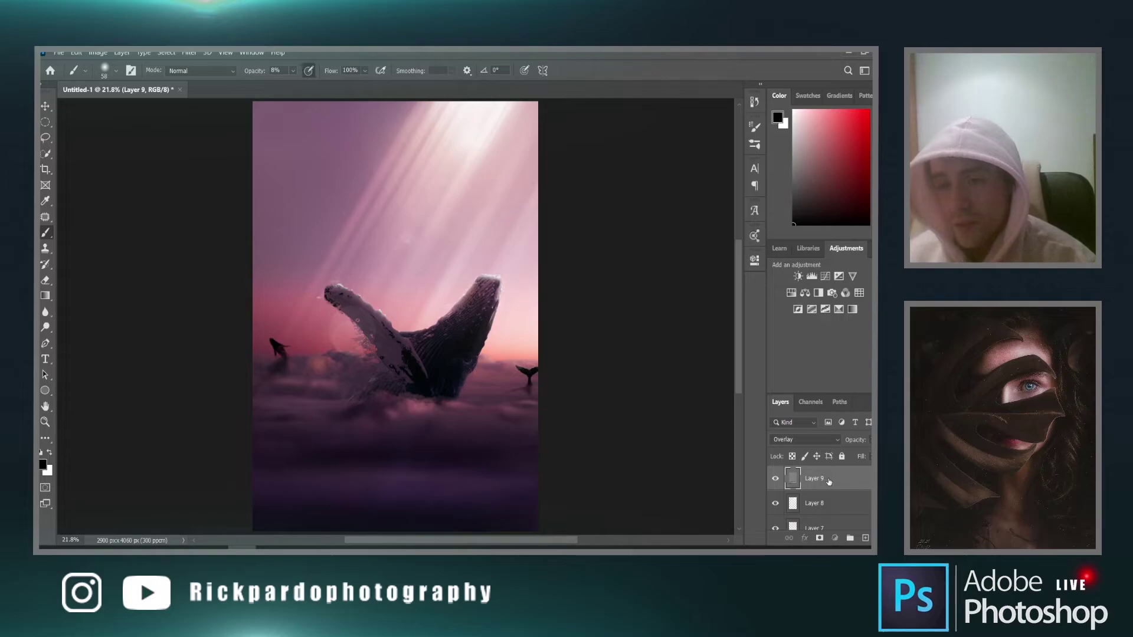
left_click(870, 456)
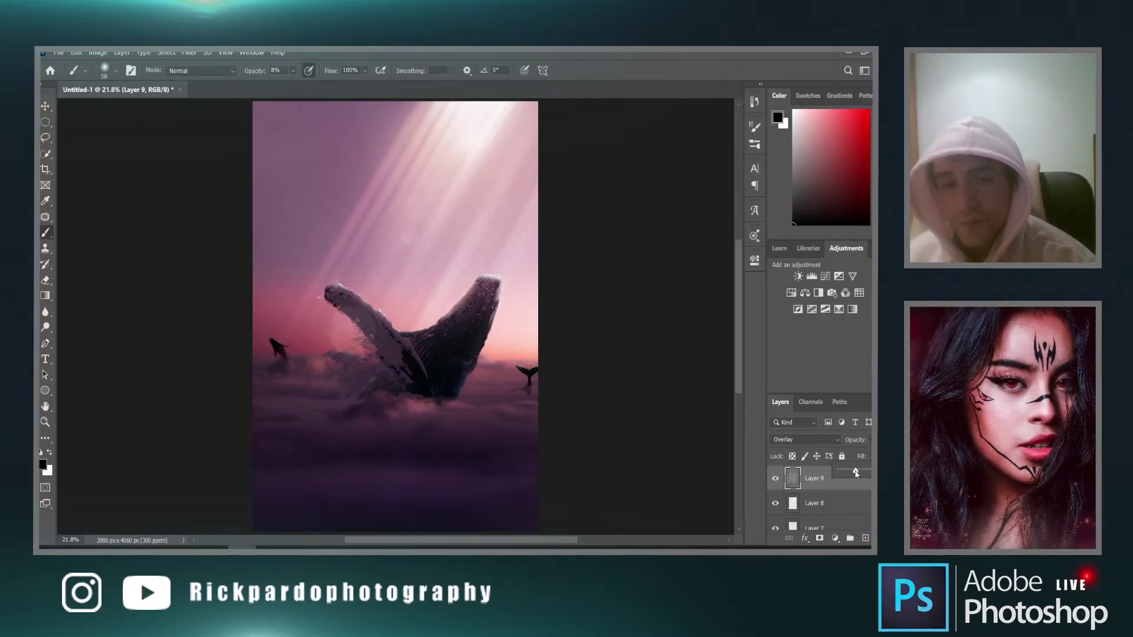
key("Return")
left_click(776, 480)
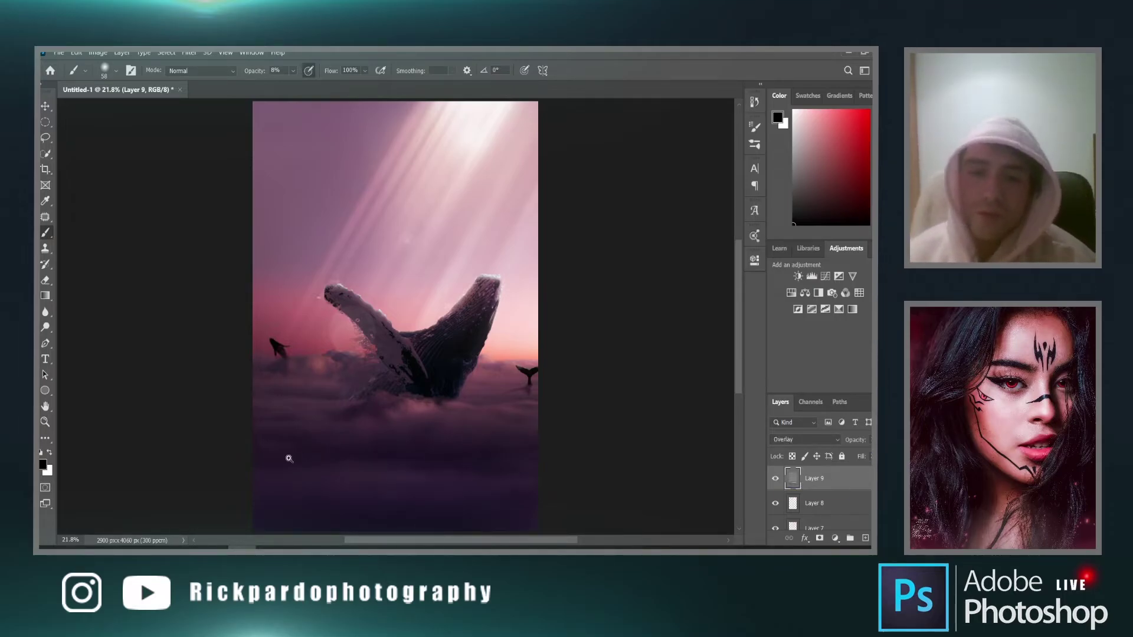
Check the whole composite and the large whale up close with Layer 9 hidden and shown
key("z")
scroll(408, 452, "down", 6)
scroll(490, 474, "up", 2)
left_click(775, 480)
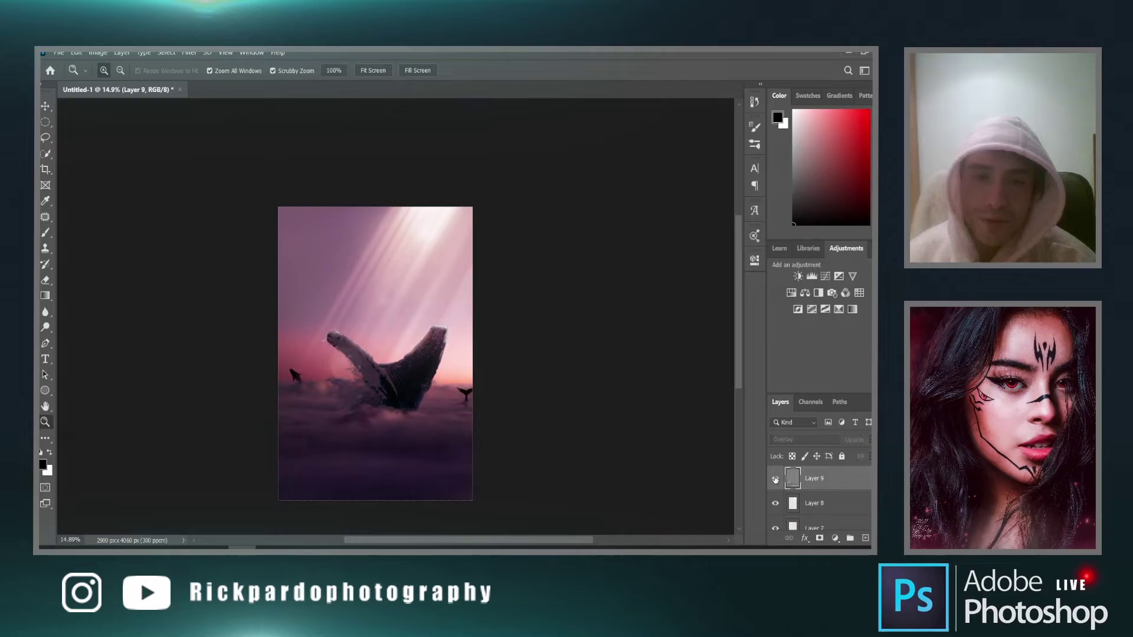
scroll(399, 406, "up", 5)
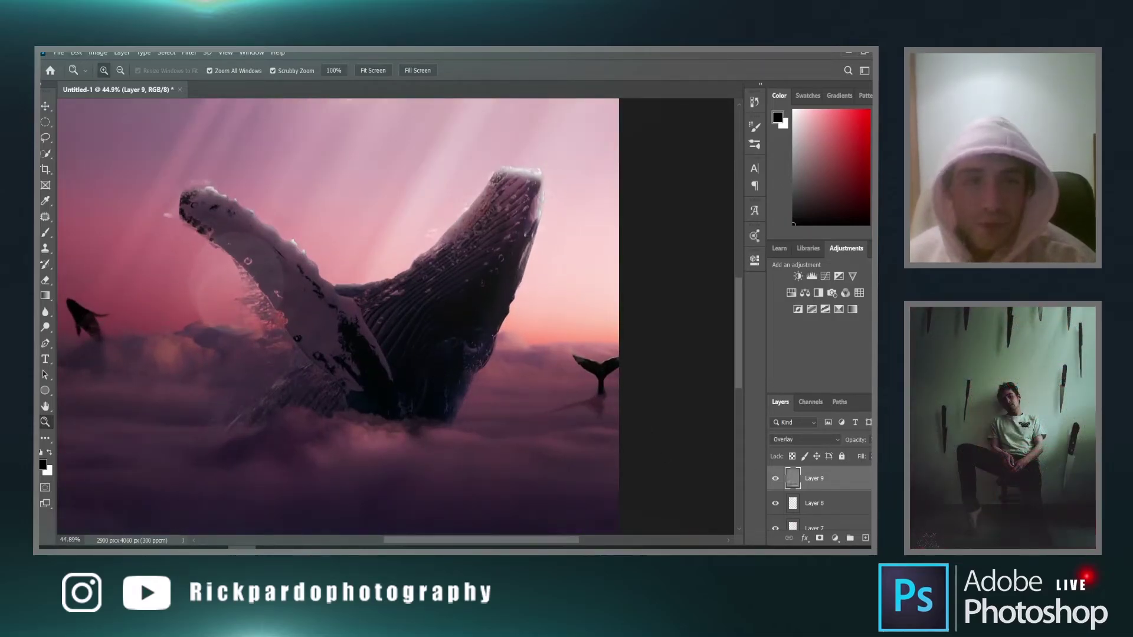
Set the brush opacity to 29% and paint black on Layer 9 to deepen the shadows where the large whale meets the clouds
left_click(47, 233)
scroll(431, 397, "up", 4)
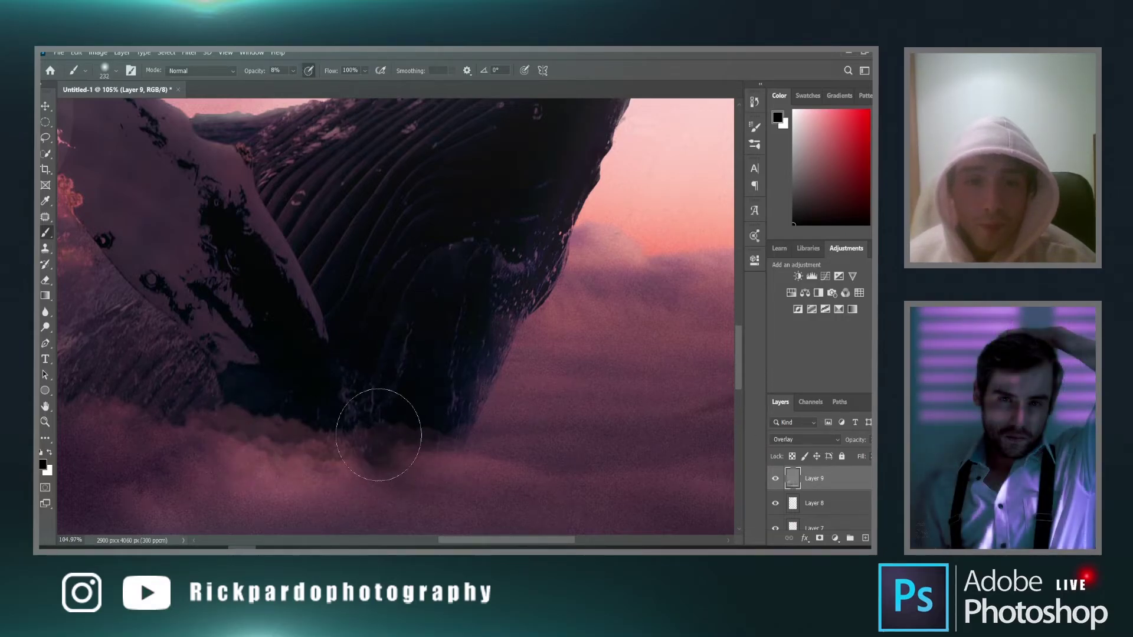
left_click(294, 71)
left_click_drag(295, 84, 308, 85)
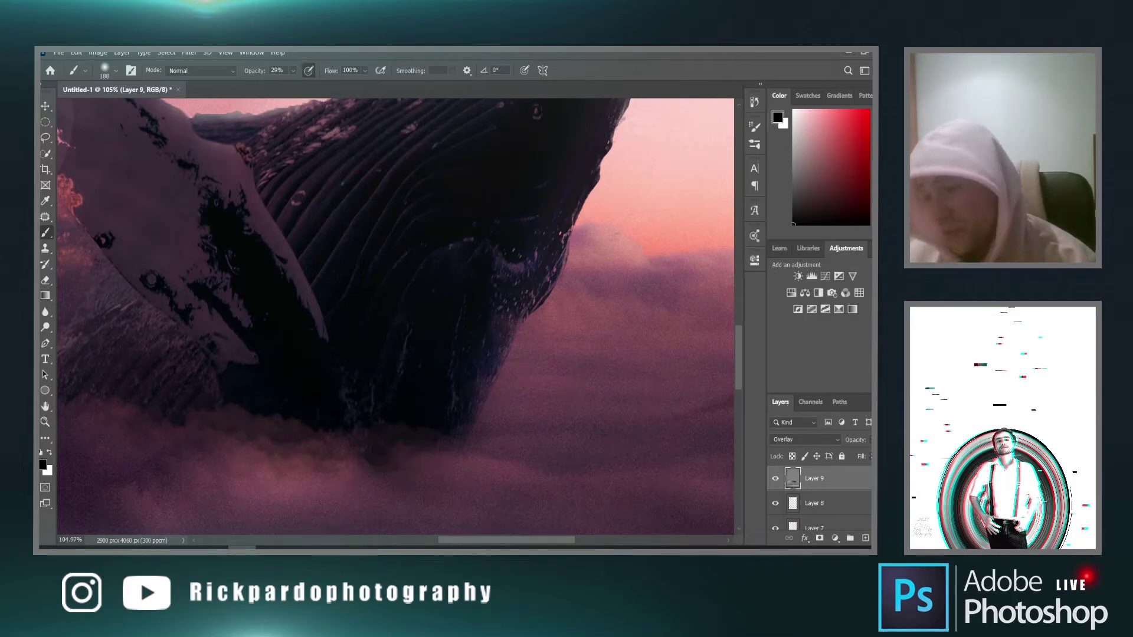
scroll(442, 400, "left", 5)
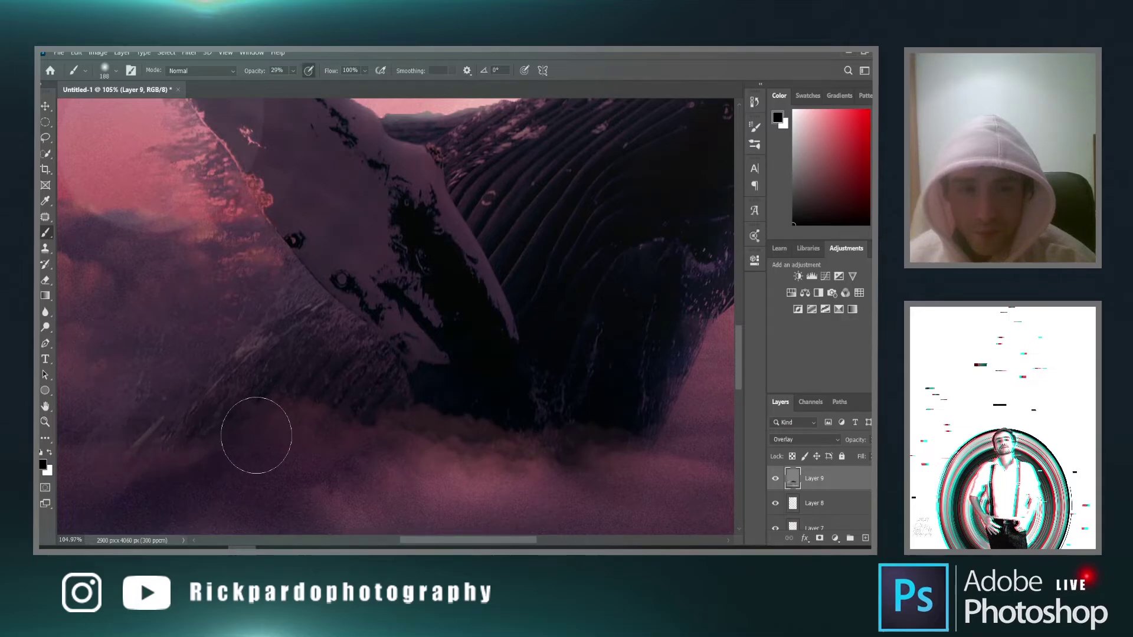
scroll(278, 472, "down", 3)
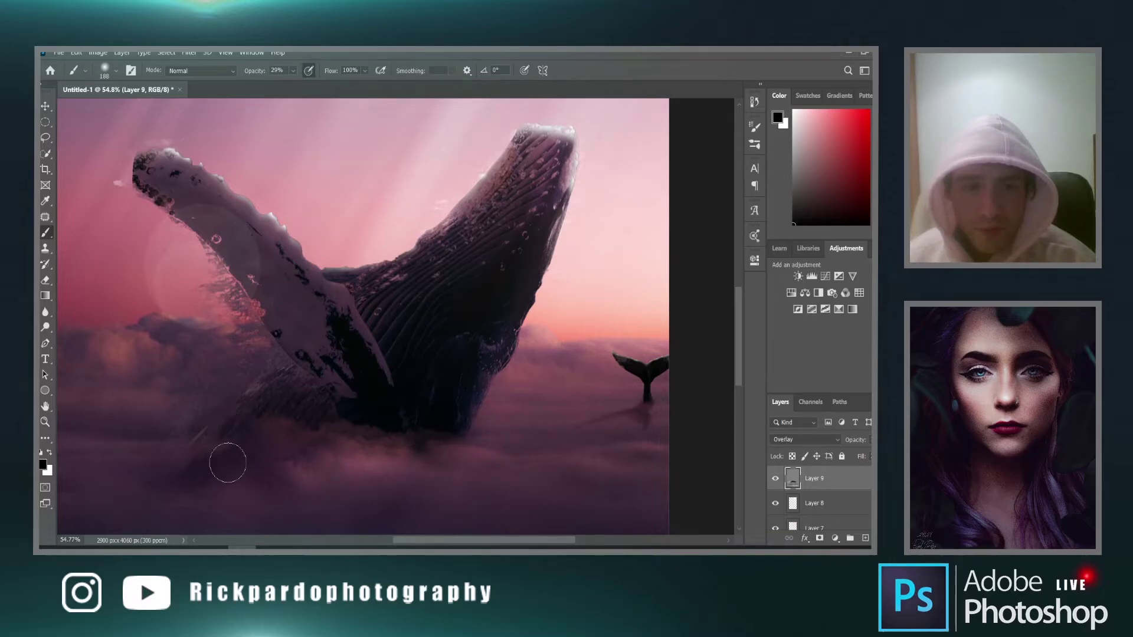
scroll(285, 463, "down", 2)
scroll(286, 465, "down", 1)
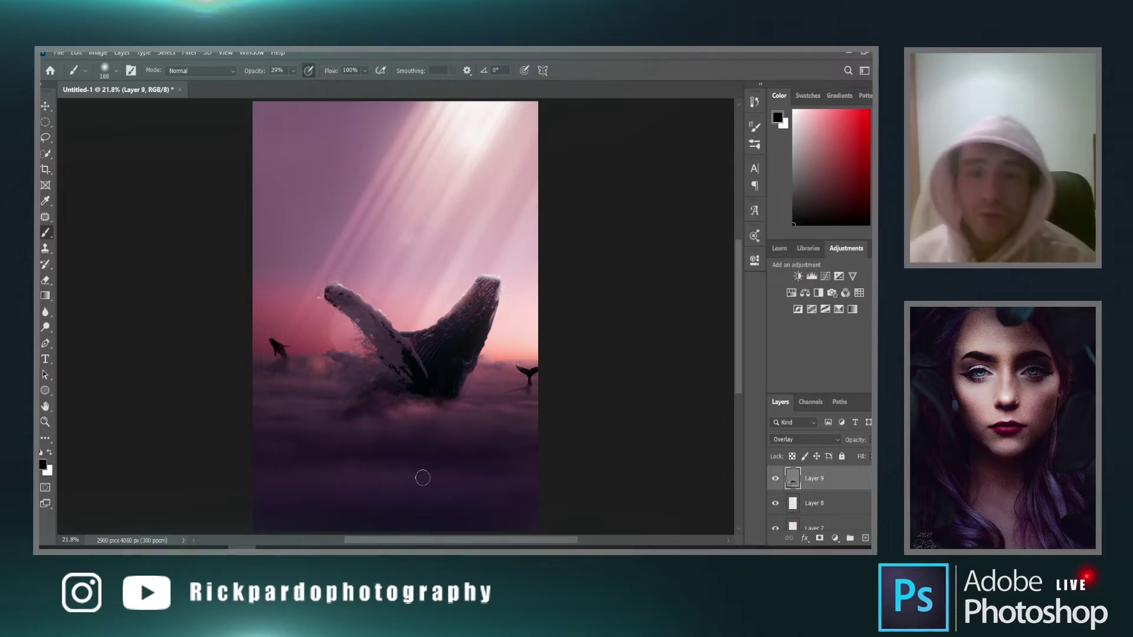
Stamp all visible layers into a new merged layer above Layer 9
scroll(483, 310, "down", 1)
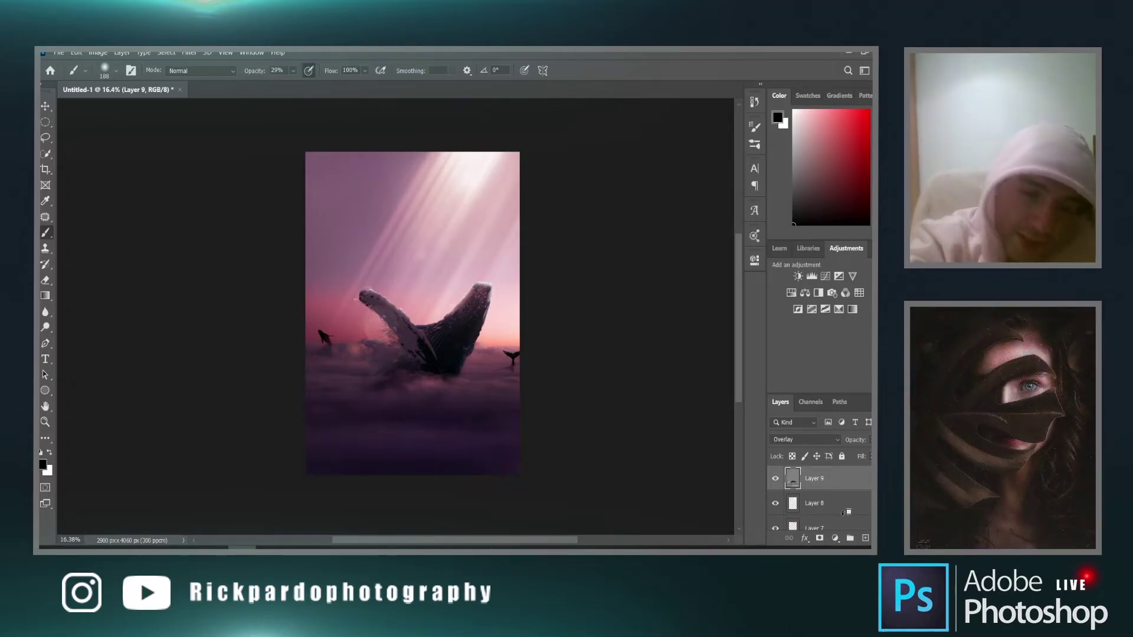
key("ctrl+alt+shift+e")
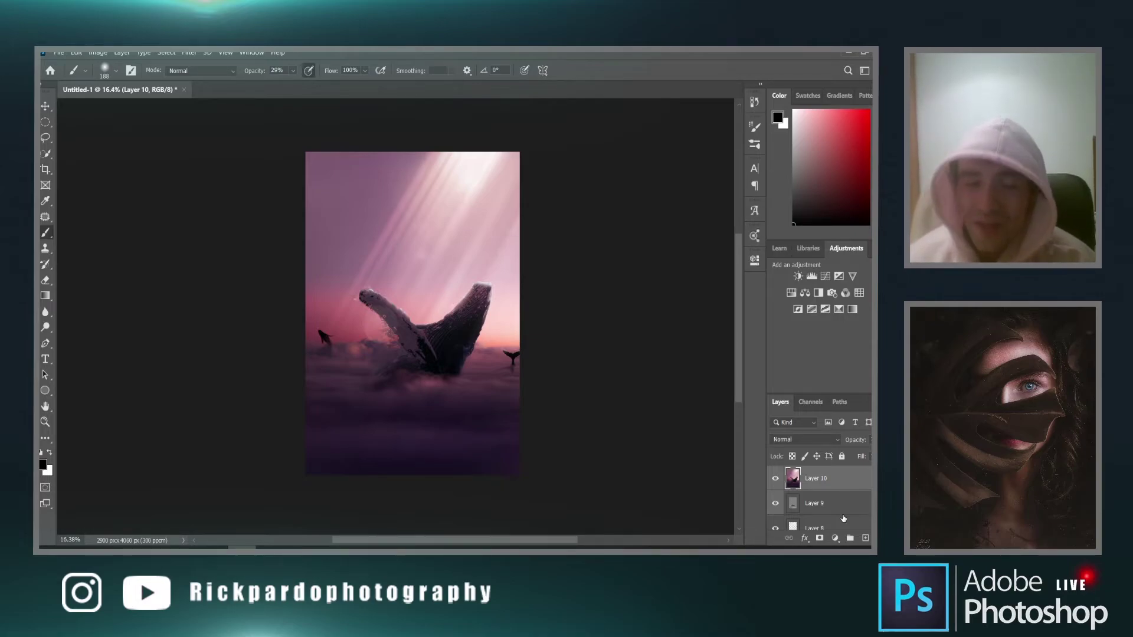
Stamp all visible layers into another merged layer above Layer 10 and make that new layer active
key("ctrl+alt+shift+e")
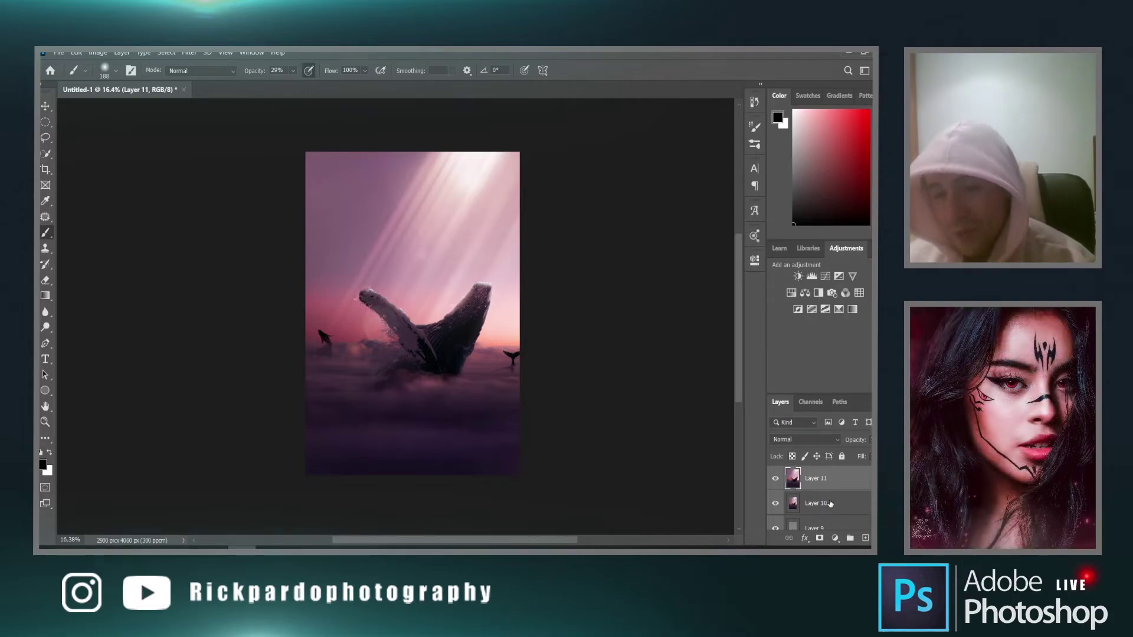
left_click(831, 503)
scroll(831, 503, "down", 1)
scroll(831, 503, "up", 1)
left_click(791, 480)
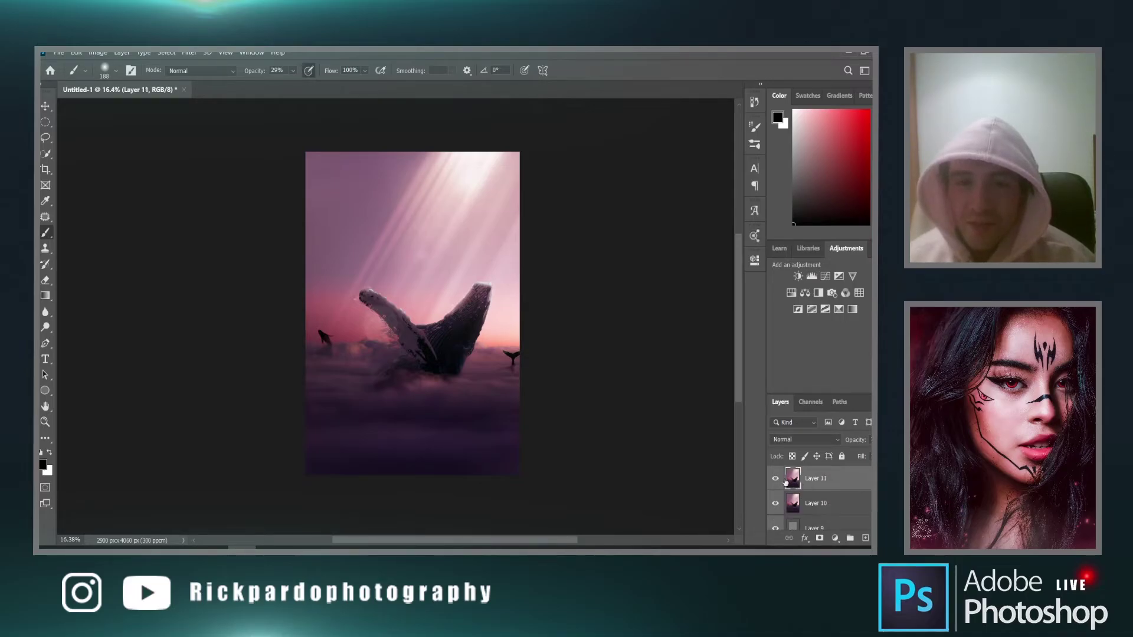
Apply a Gaussian Blur with a radius of 34.6 pixels to Layer 11
left_click(168, 52)
mouse_move(122, 52)
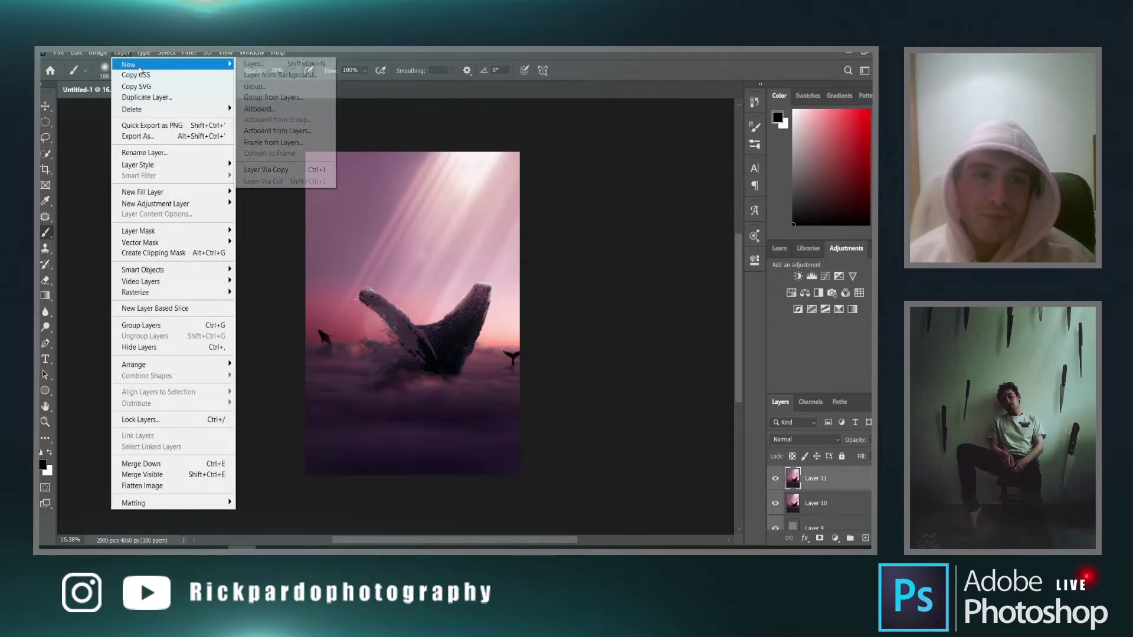
mouse_move(189, 52)
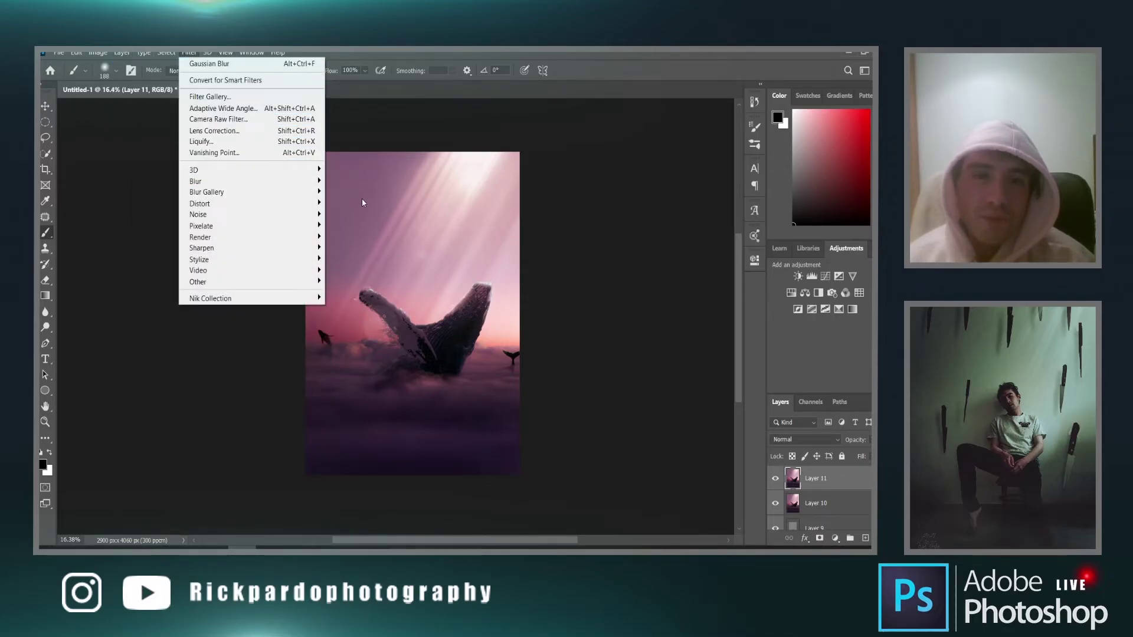
mouse_move(283, 181)
left_click(351, 224)
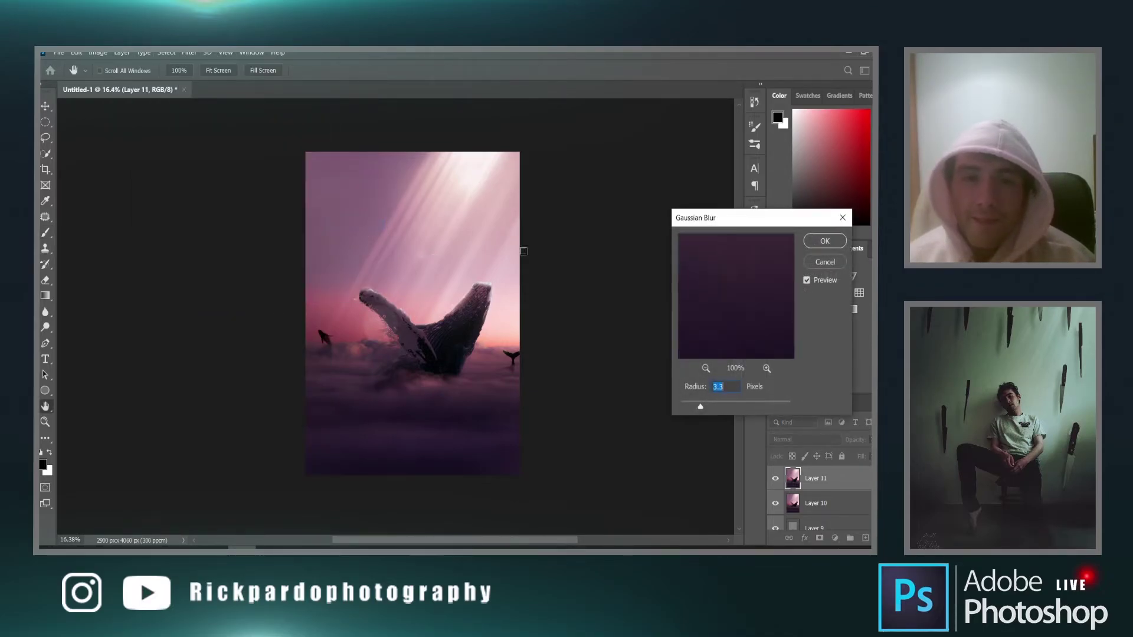
left_click_drag(745, 406, 735, 404)
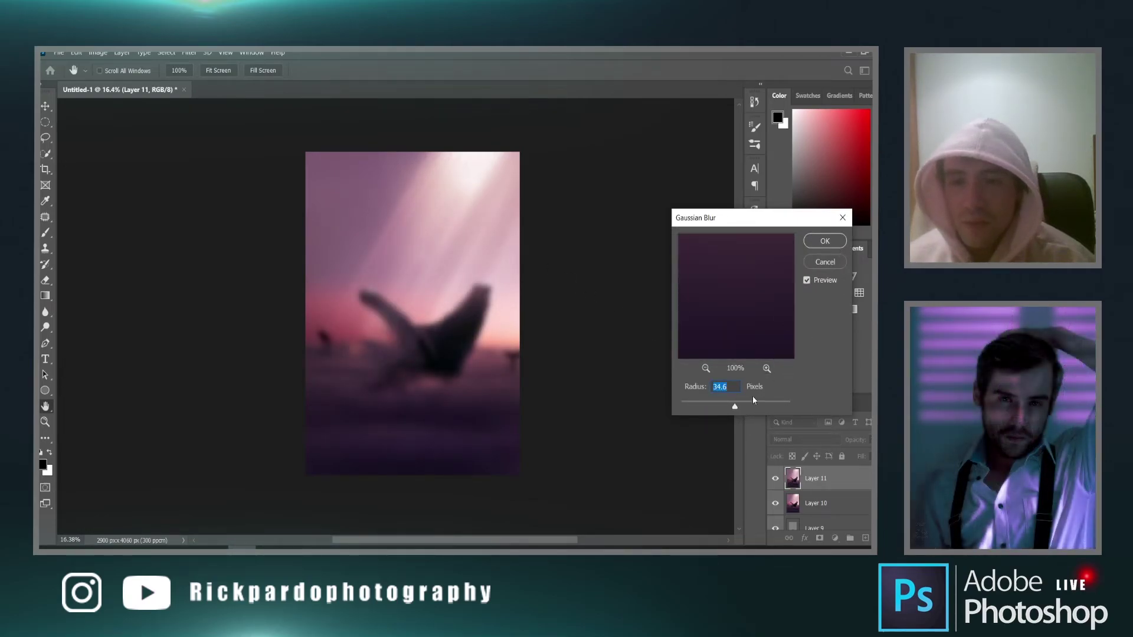
left_click(824, 241)
key("b")
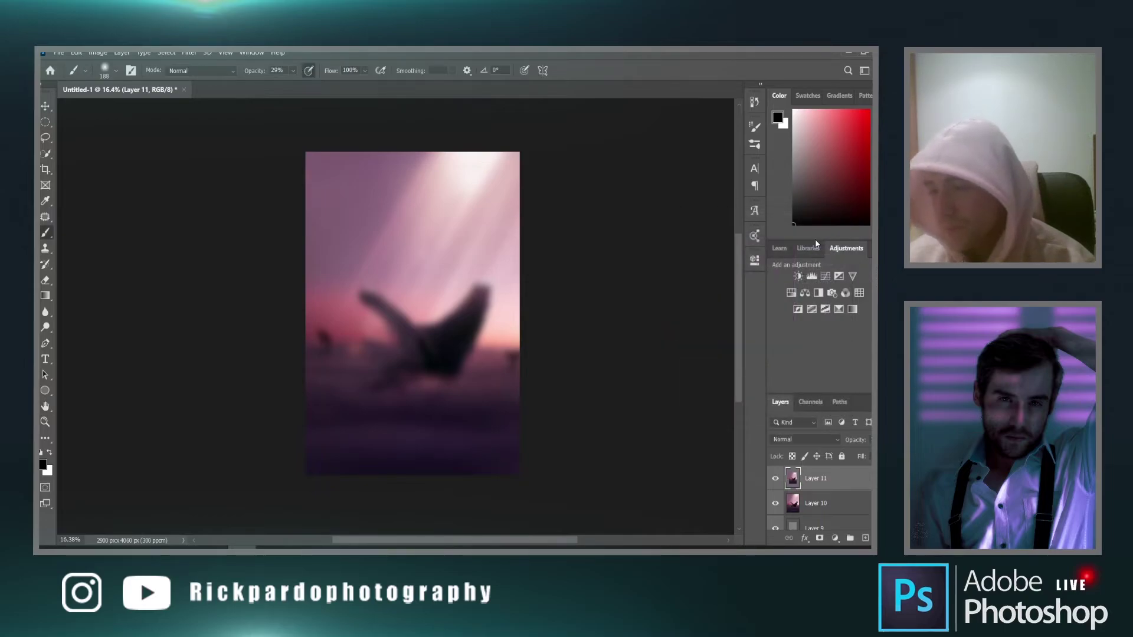
Try different blend modes on the blurred Layer 11 and settle on Lighten
left_click(806, 440)
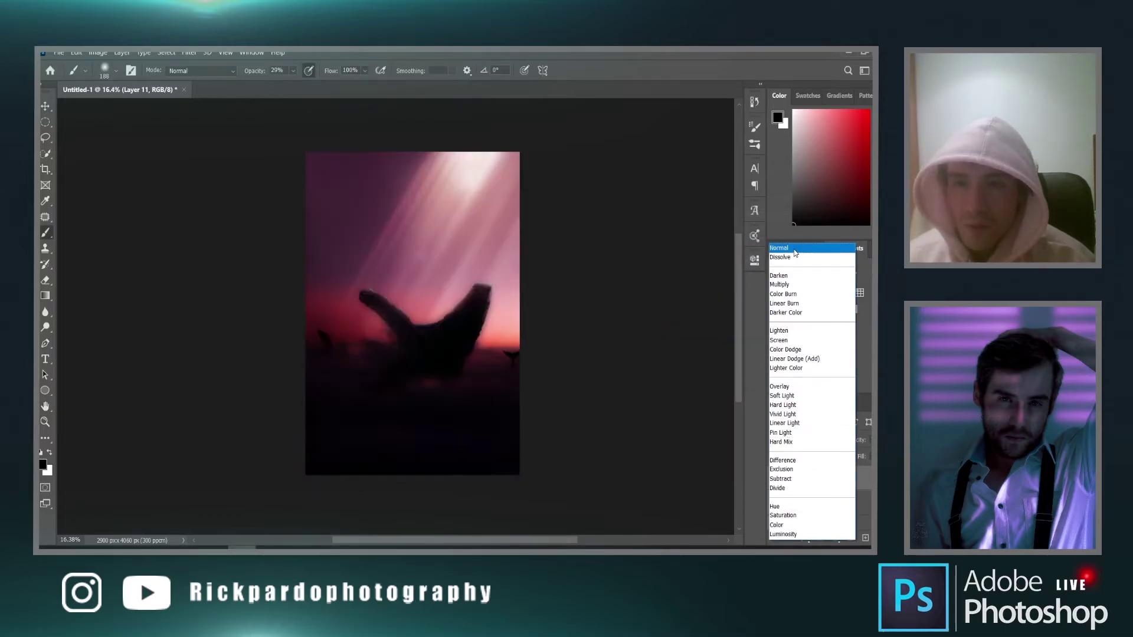
key("Escape")
scroll(803, 441, "down", 6)
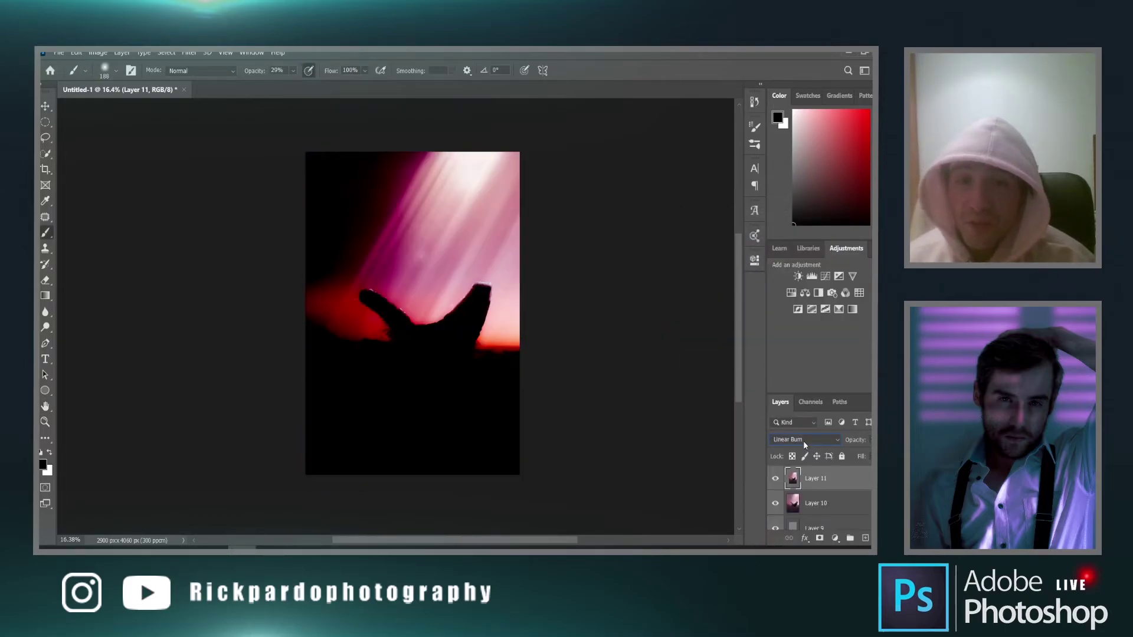
scroll(803, 440, "down", 1)
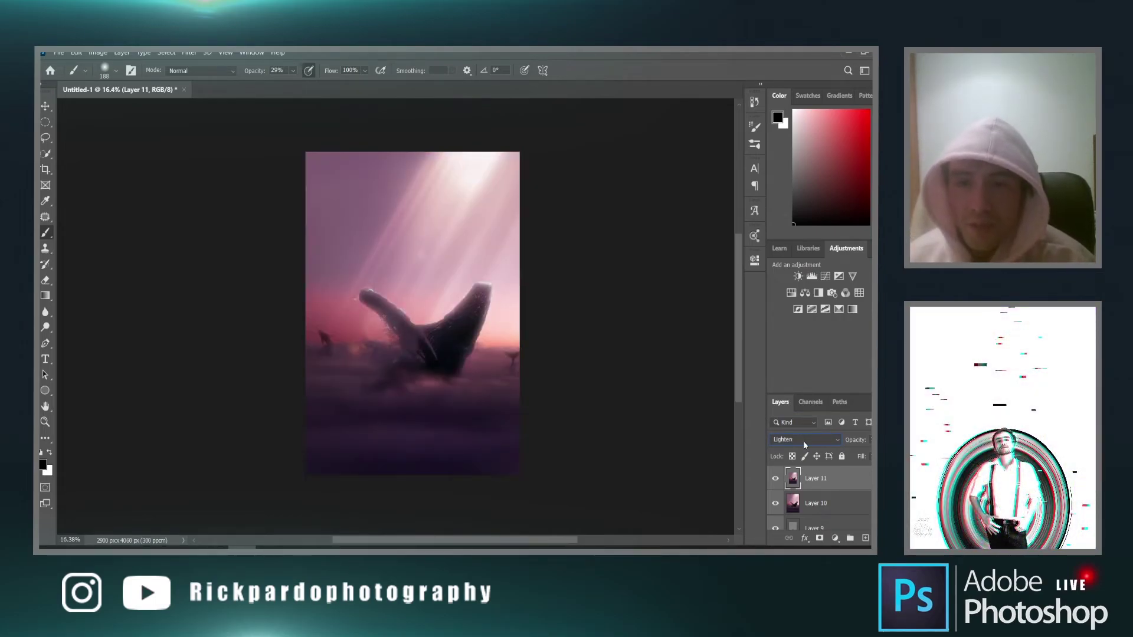
scroll(802, 441, "down", 1)
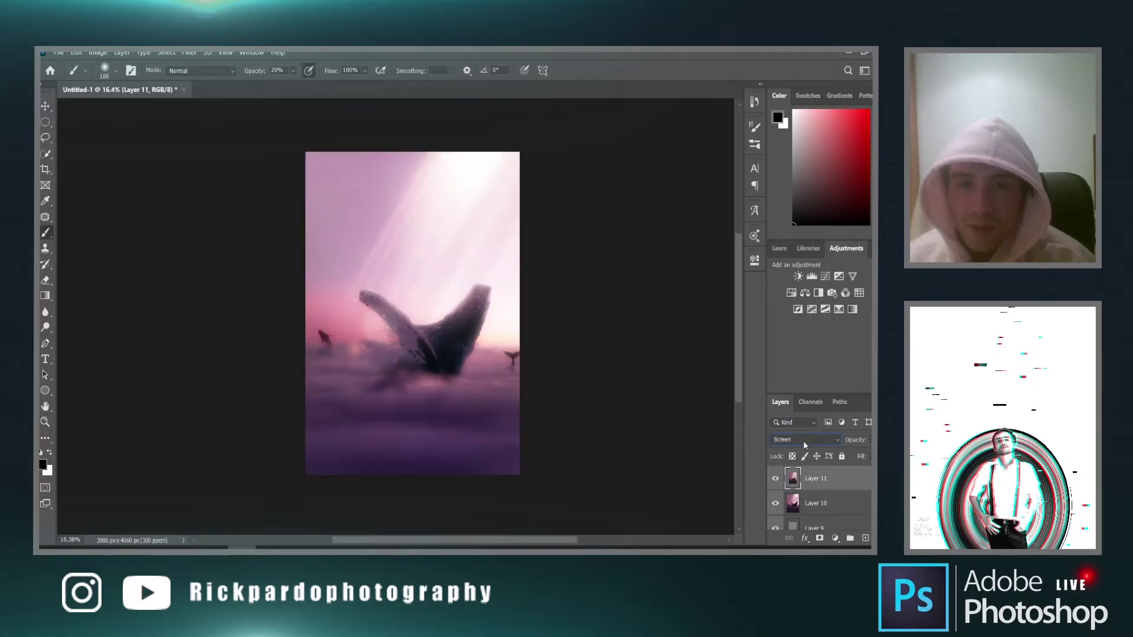
scroll(802, 440, "down", 1)
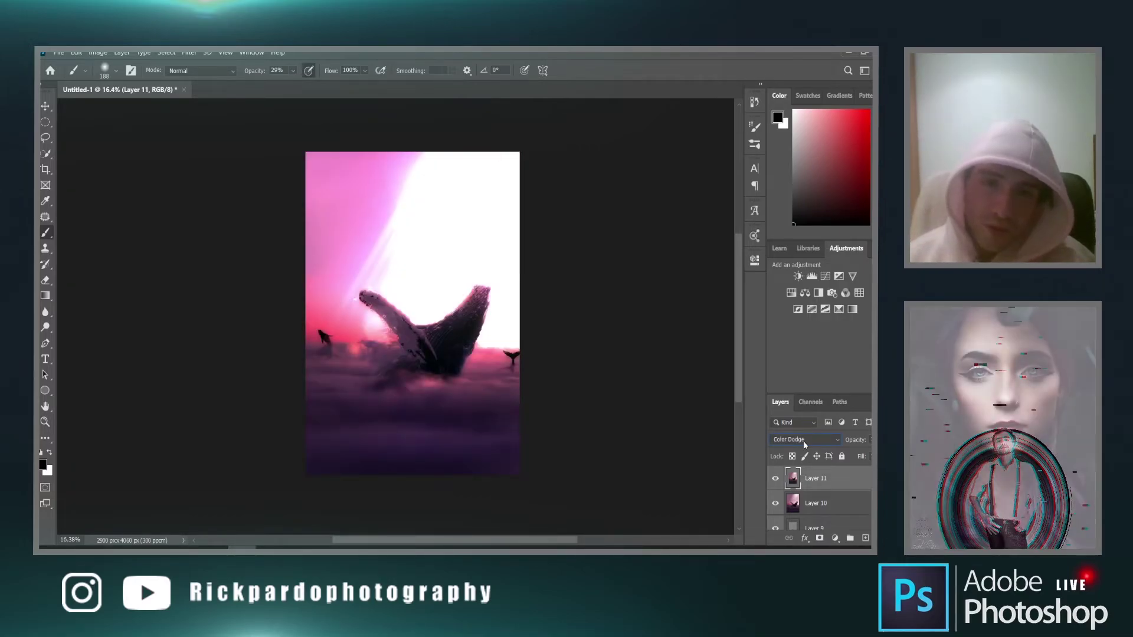
scroll(803, 441, "down", 1)
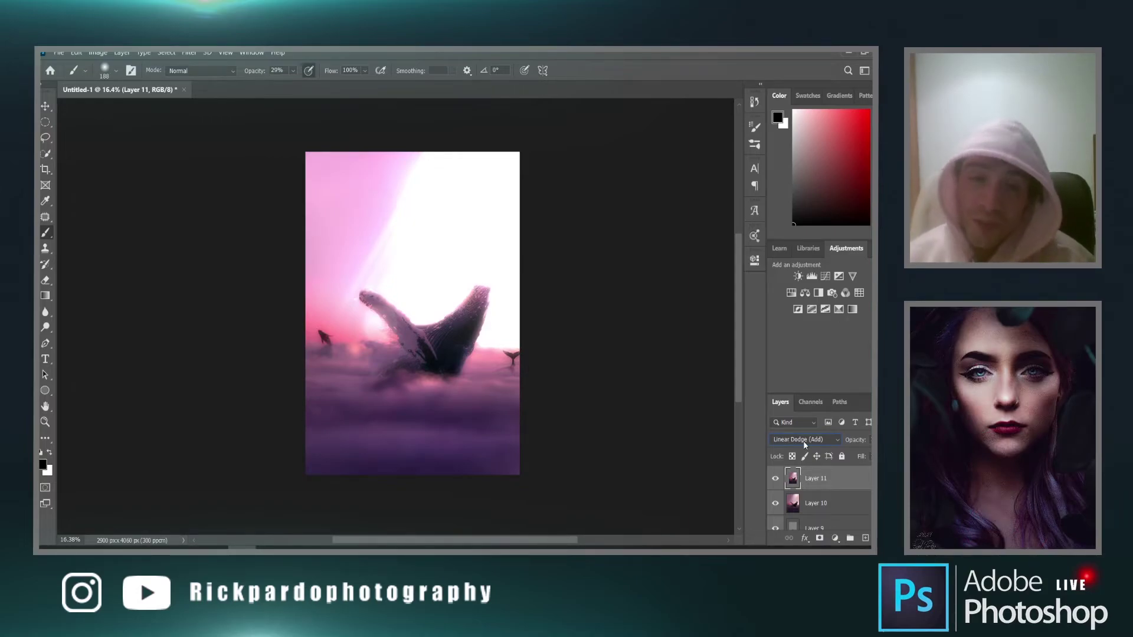
scroll(805, 445, "down", 1)
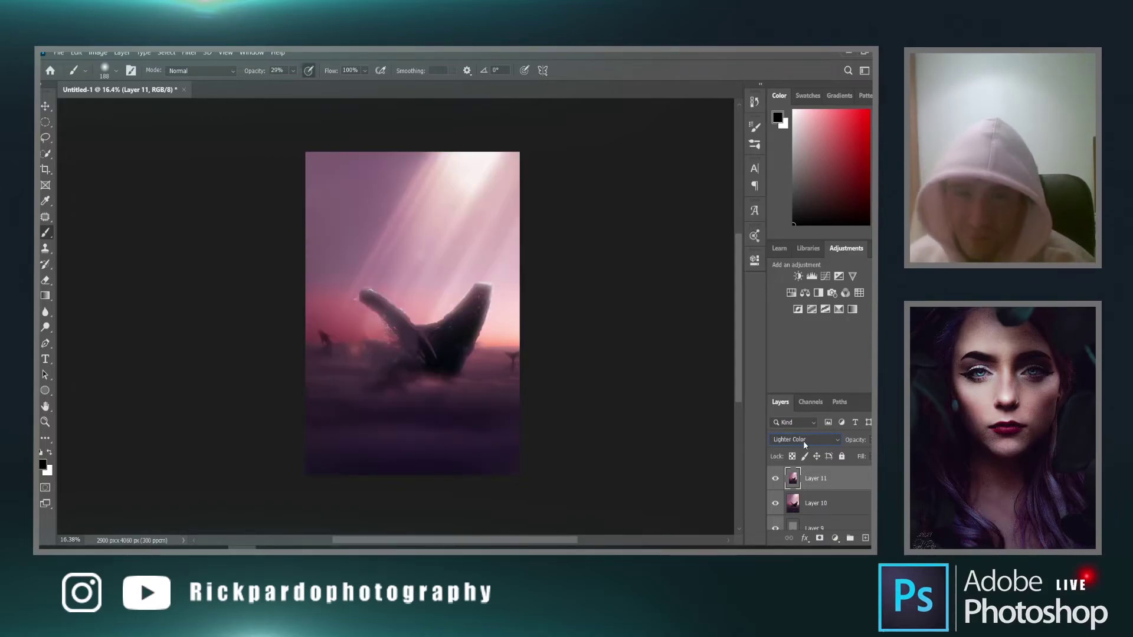
scroll(804, 441, "up", 1)
scroll(803, 442, "down", 1)
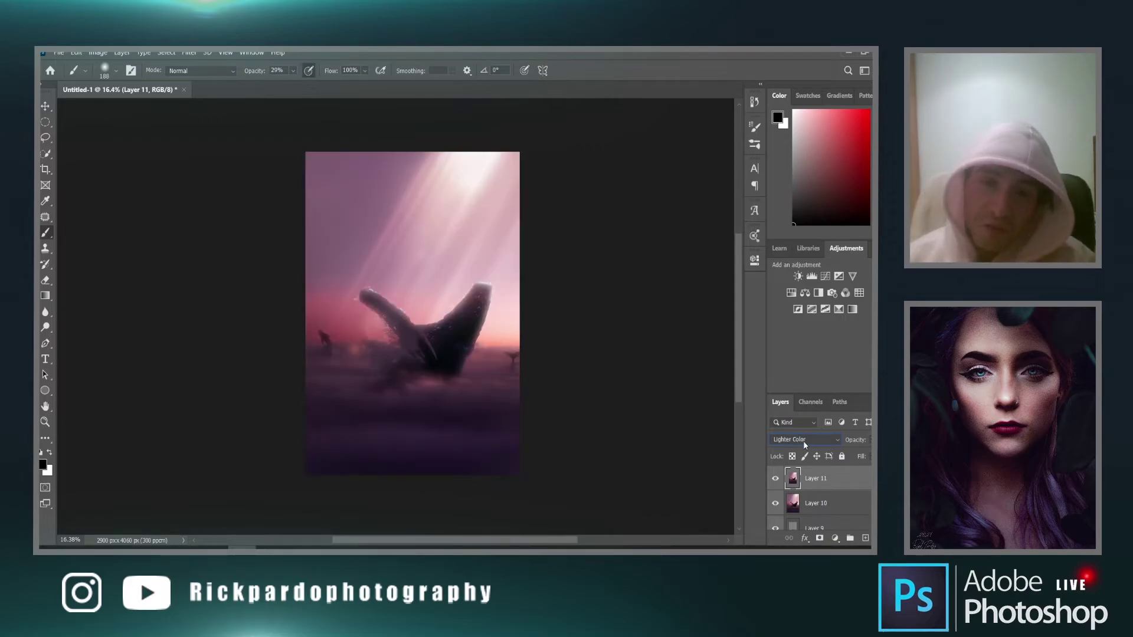
scroll(804, 444, "down", 2)
scroll(804, 444, "down", 3)
scroll(803, 444, "up", 2)
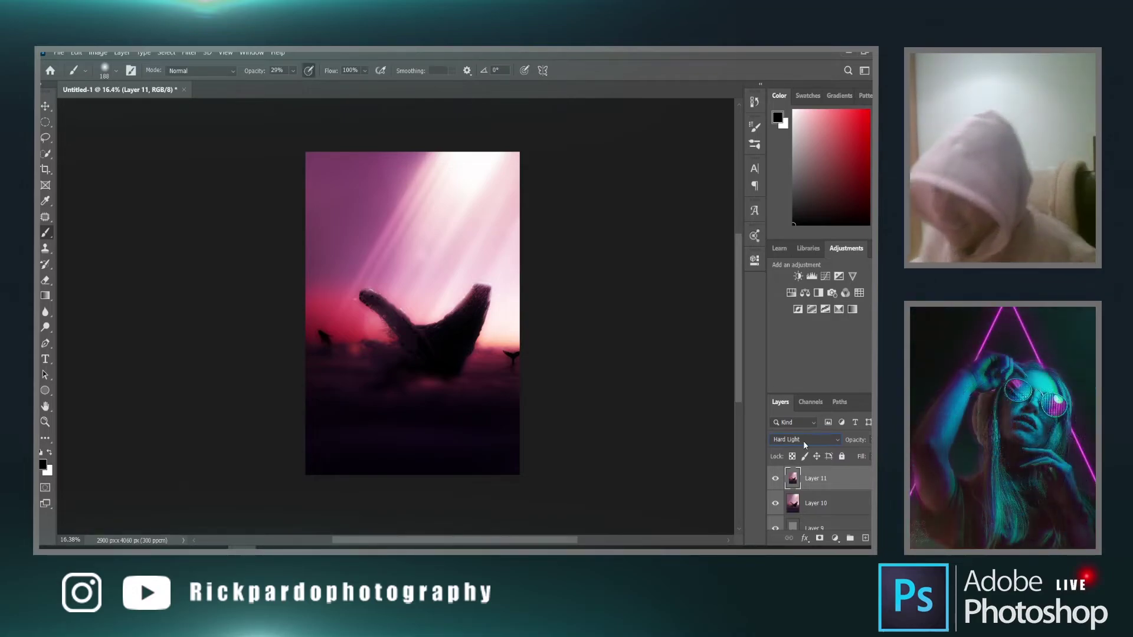
scroll(804, 443, "down", 1)
scroll(803, 444, "down", 2)
scroll(804, 444, "down", 2)
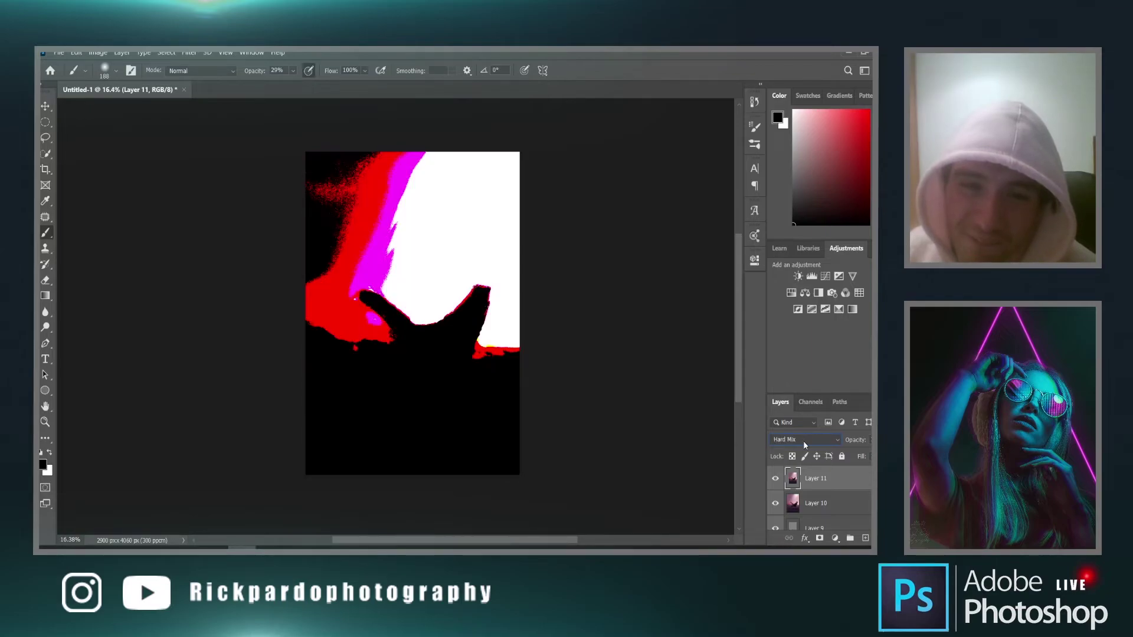
scroll(802, 441, "down", 3)
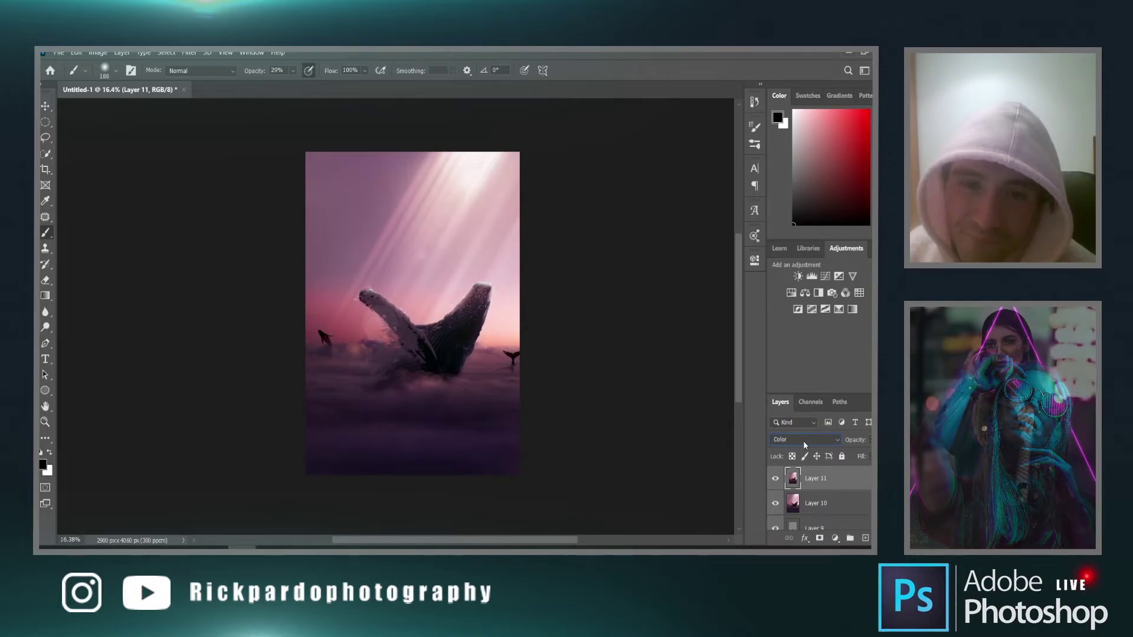
scroll(802, 440, "down", 2)
scroll(802, 440, "up", 11)
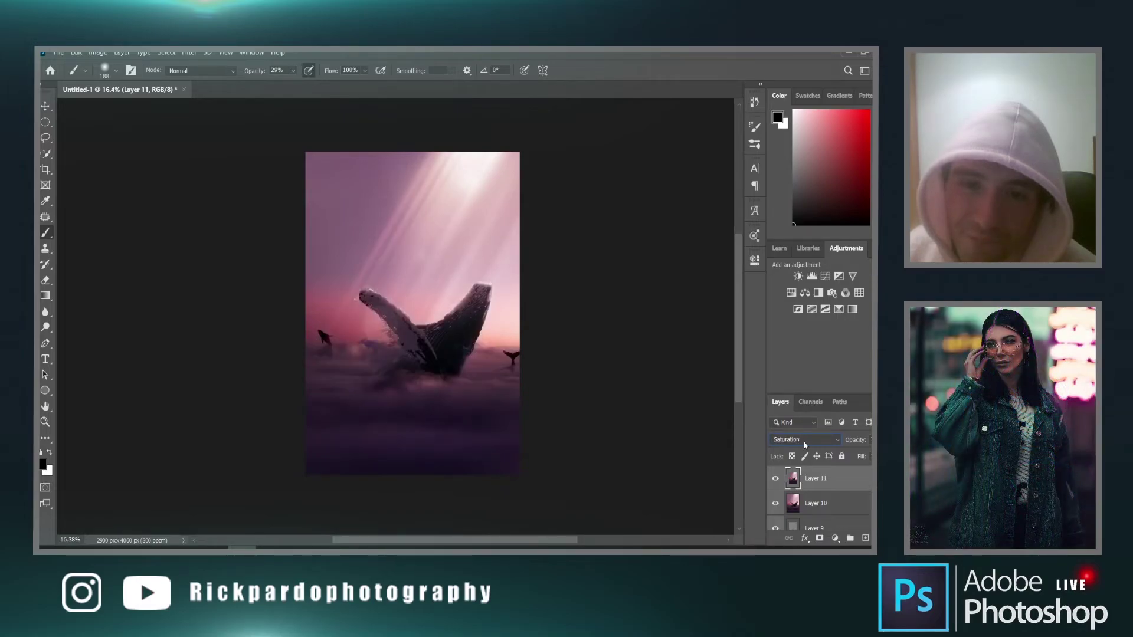
scroll(802, 441, "up", 7)
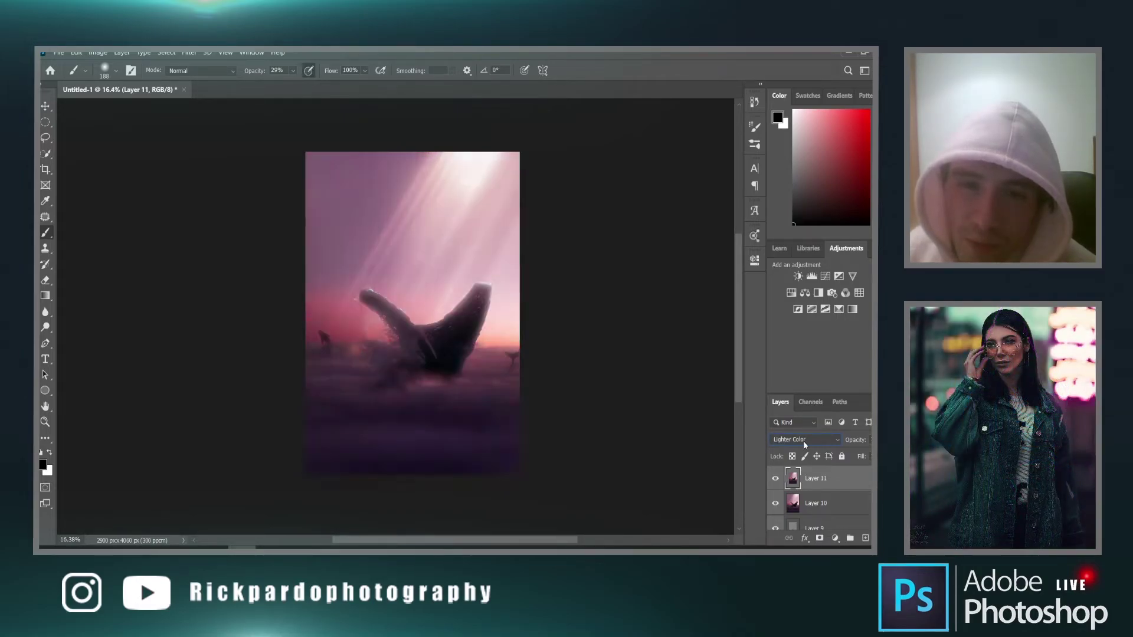
scroll(802, 440, "down", 1)
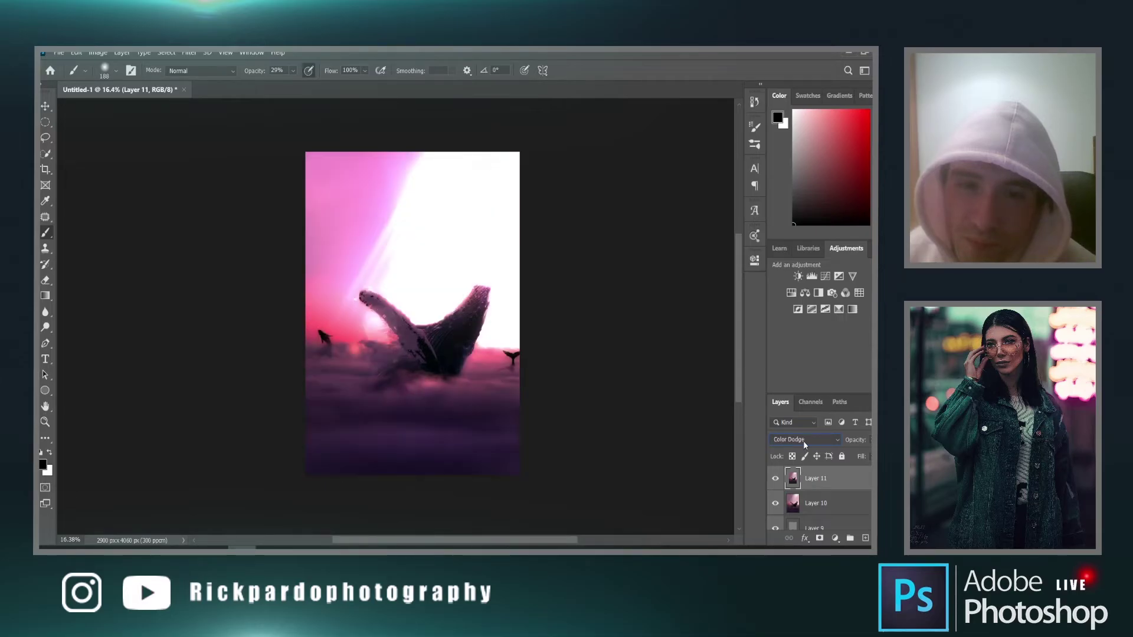
scroll(802, 440, "up", 2)
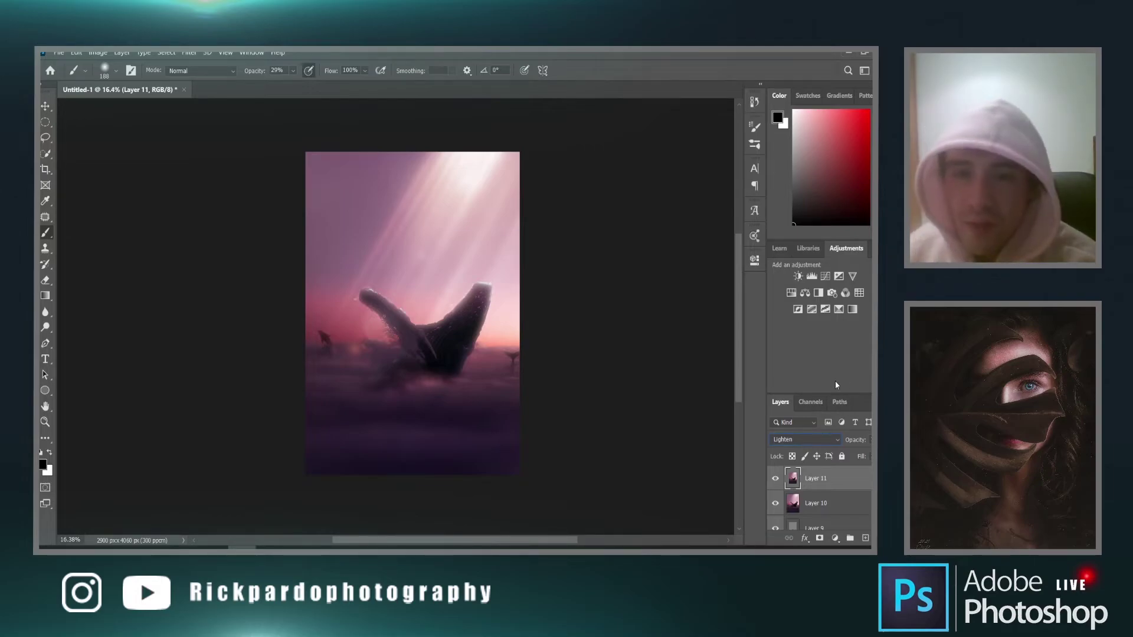
Lower Layer 11's fill to soften the glow, and compare the image with the layer hidden and shown
left_click(870, 456)
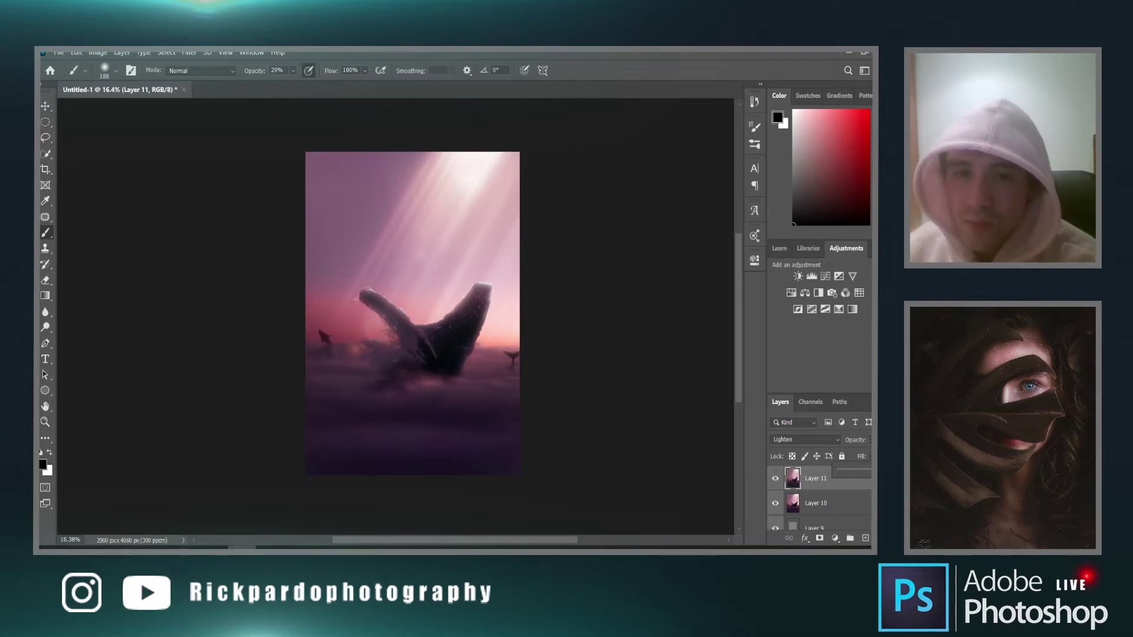
left_click(774, 480)
left_click(775, 483)
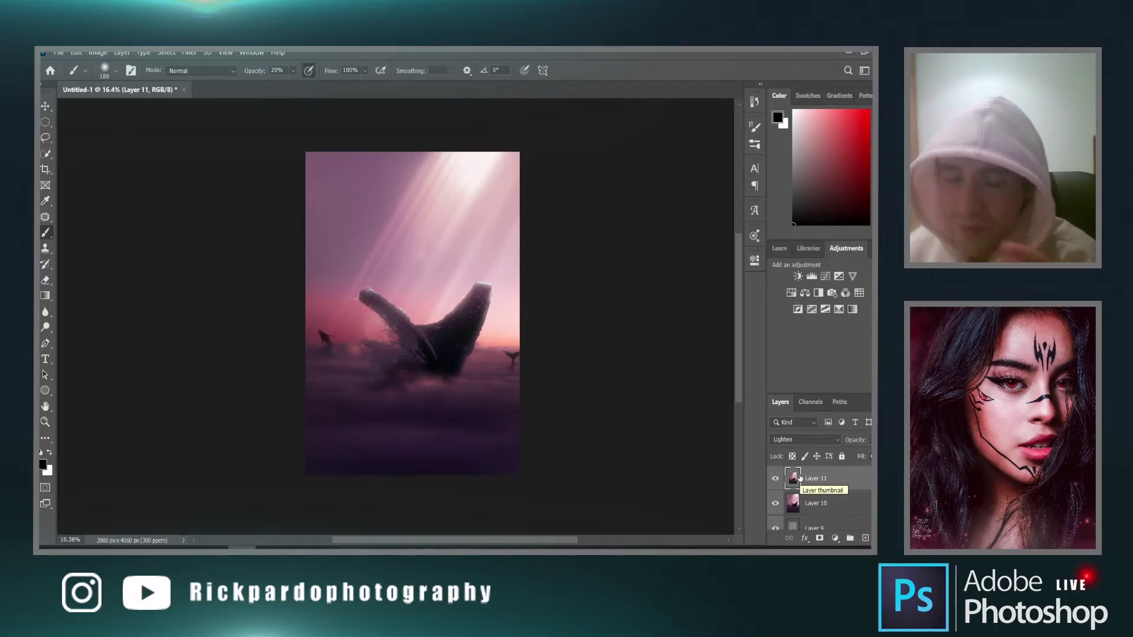
Compare the whole composite and the large whale up close with Layer 11 hidden and shown
scroll(577, 399, "down", 2)
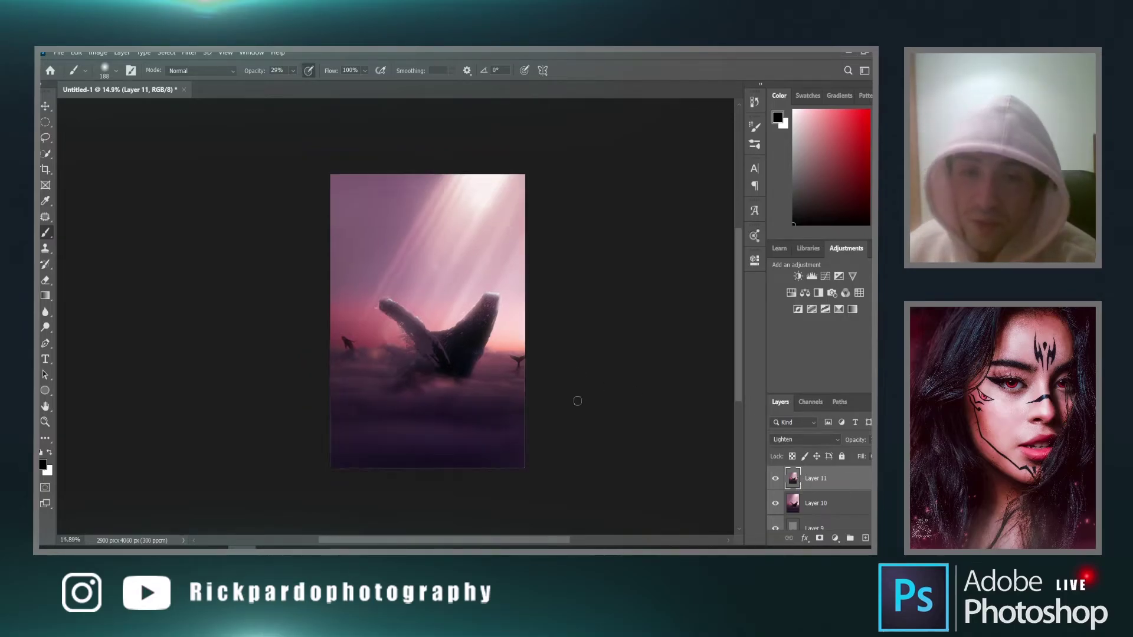
scroll(577, 402, "up", 3)
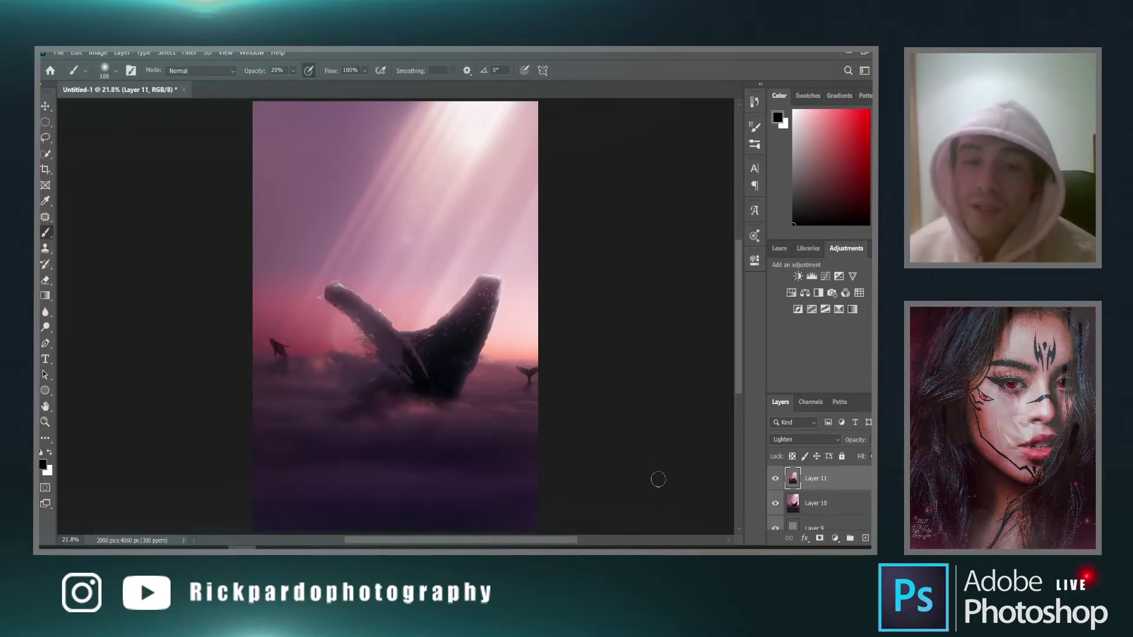
scroll(660, 485, "down", 1)
left_click(772, 479)
left_click(773, 479)
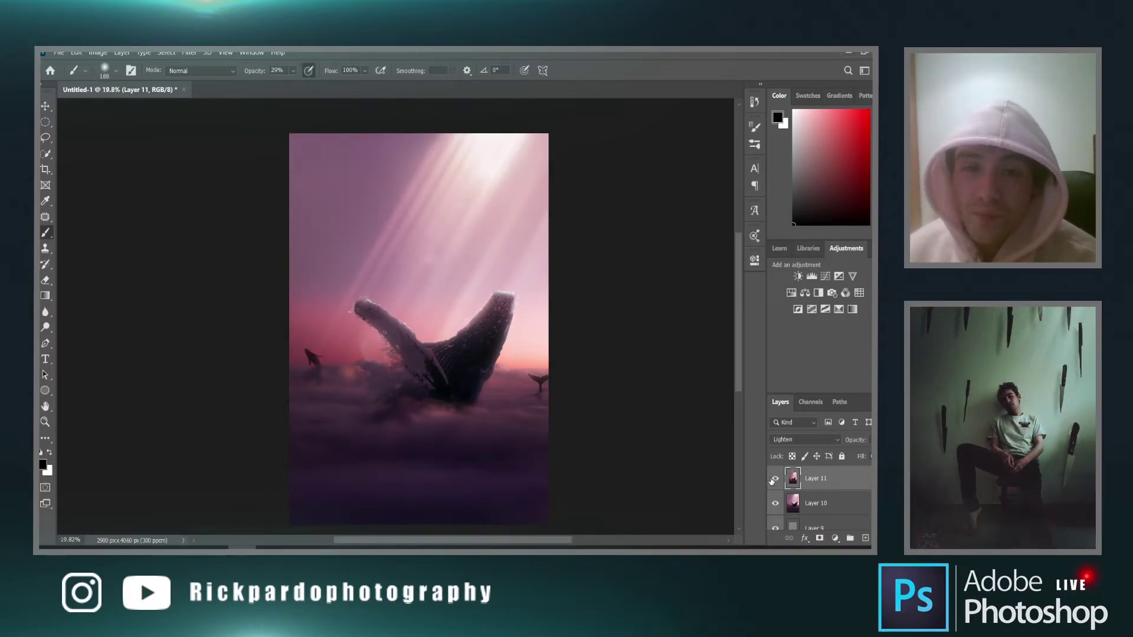
scroll(374, 386, "right", 1)
left_click(775, 478)
scroll(578, 357, "up", 4)
left_click(773, 479)
left_click(773, 479)
left_click(773, 479)
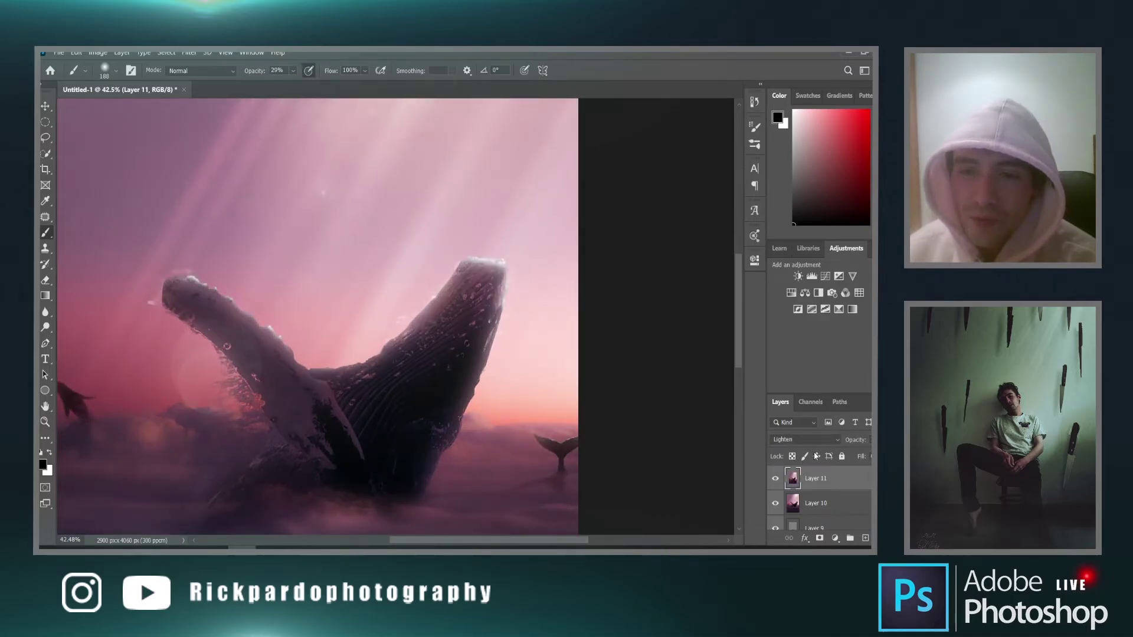
Readjust Layer 11's fill to balance the glow around the large whale
left_click(871, 440)
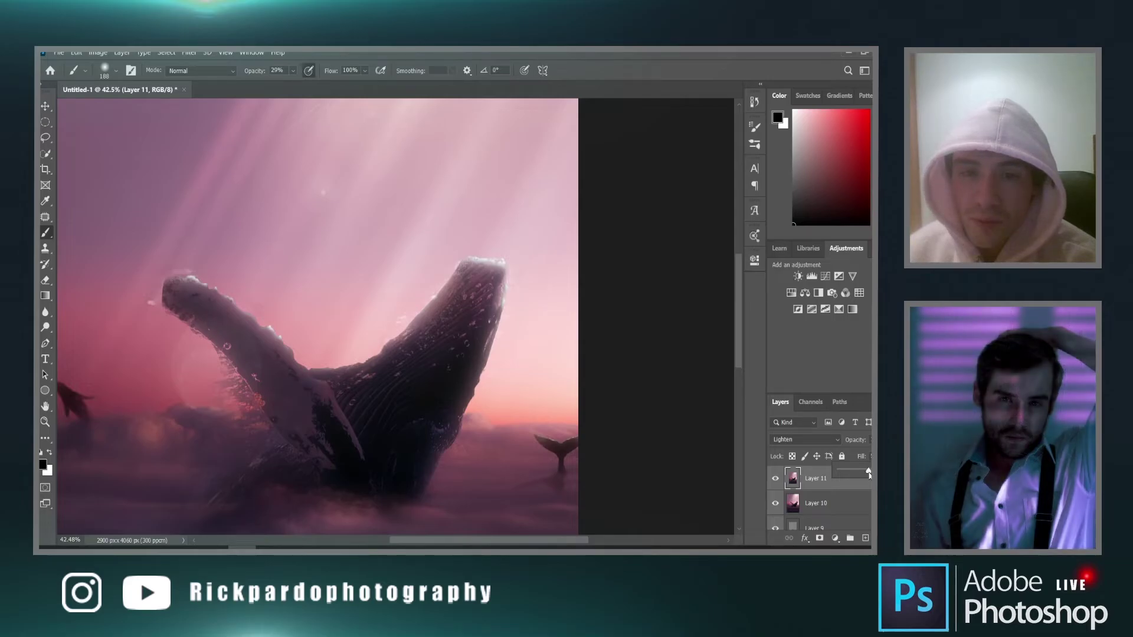
scroll(711, 455, "down", 2)
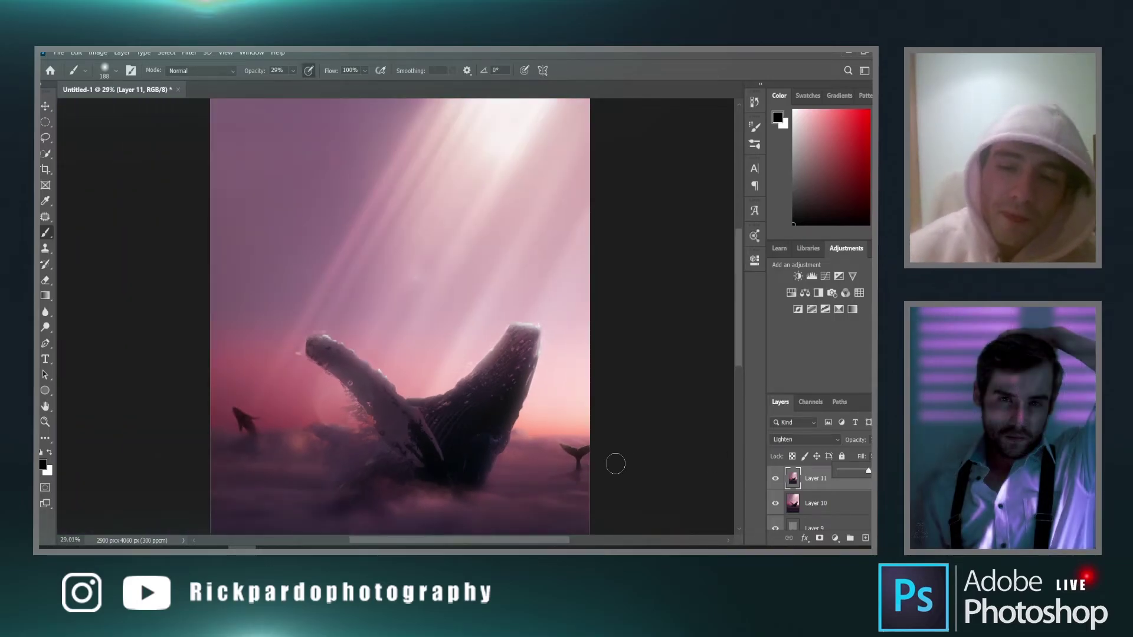
left_click(829, 480)
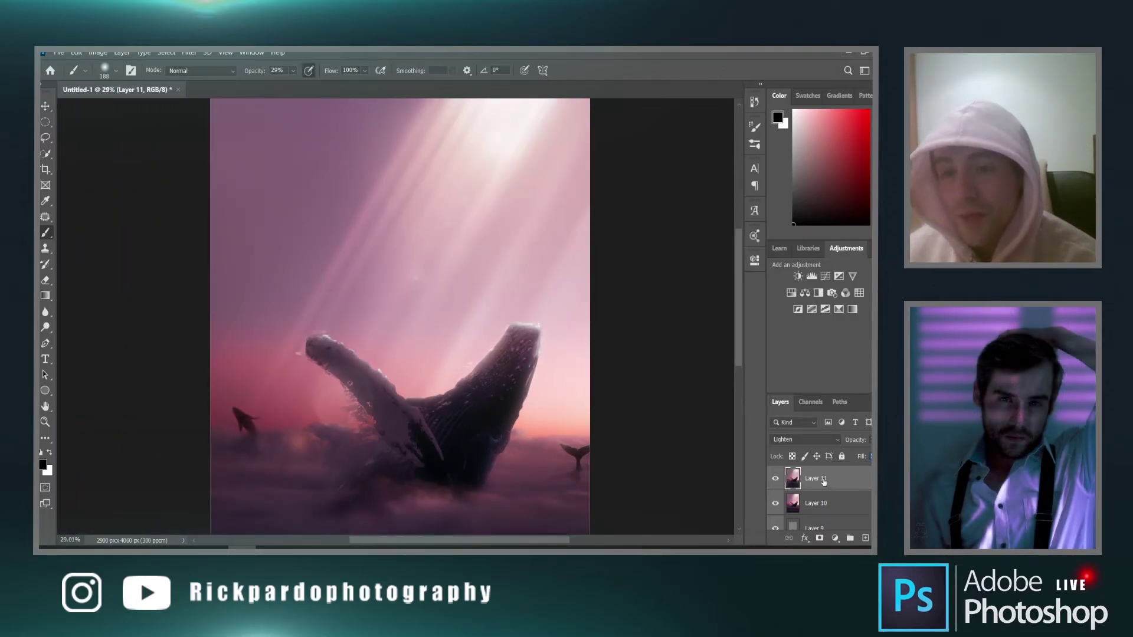
Check the softened glow across the whole composite and on the whales
scroll(844, 484, "down", 1)
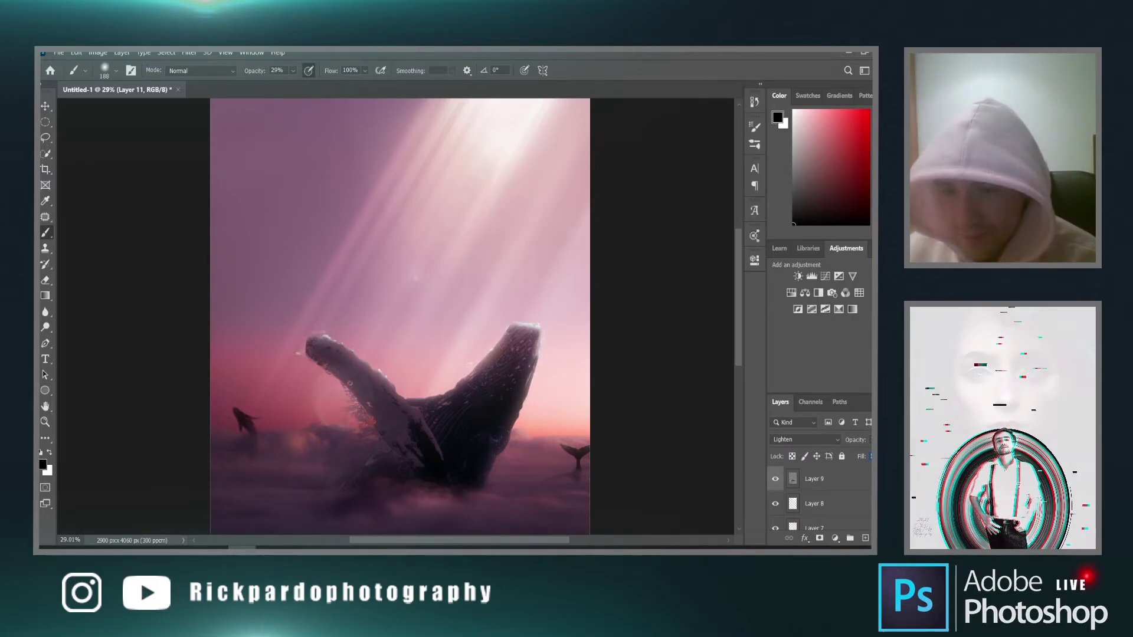
key("shift+ctrl+r")
key("Escape")
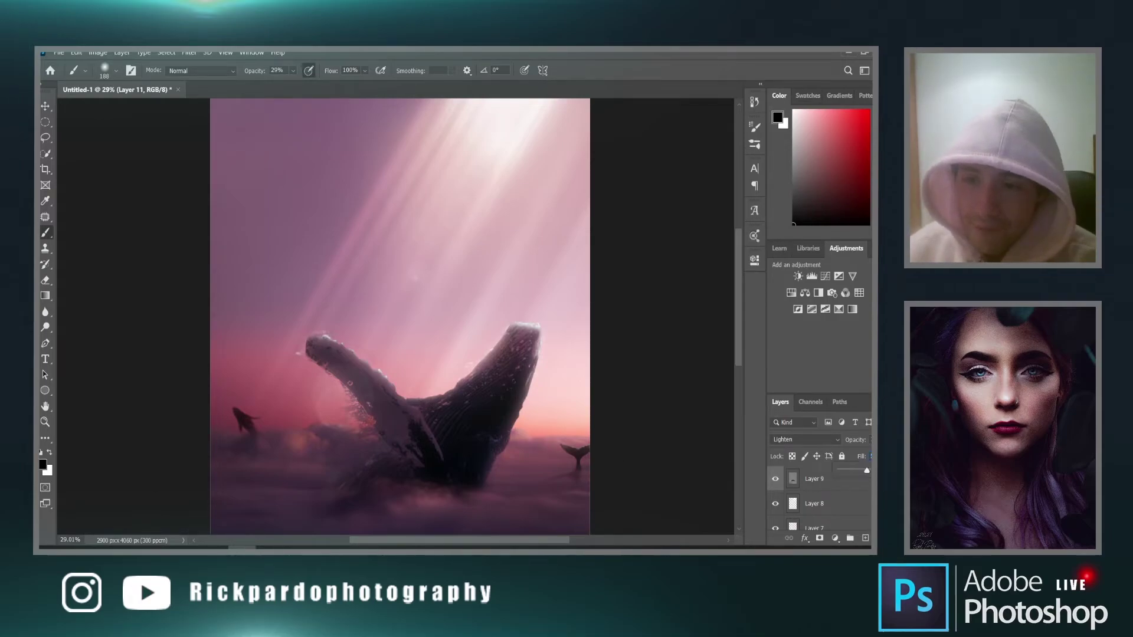
scroll(409, 393, "down", 3)
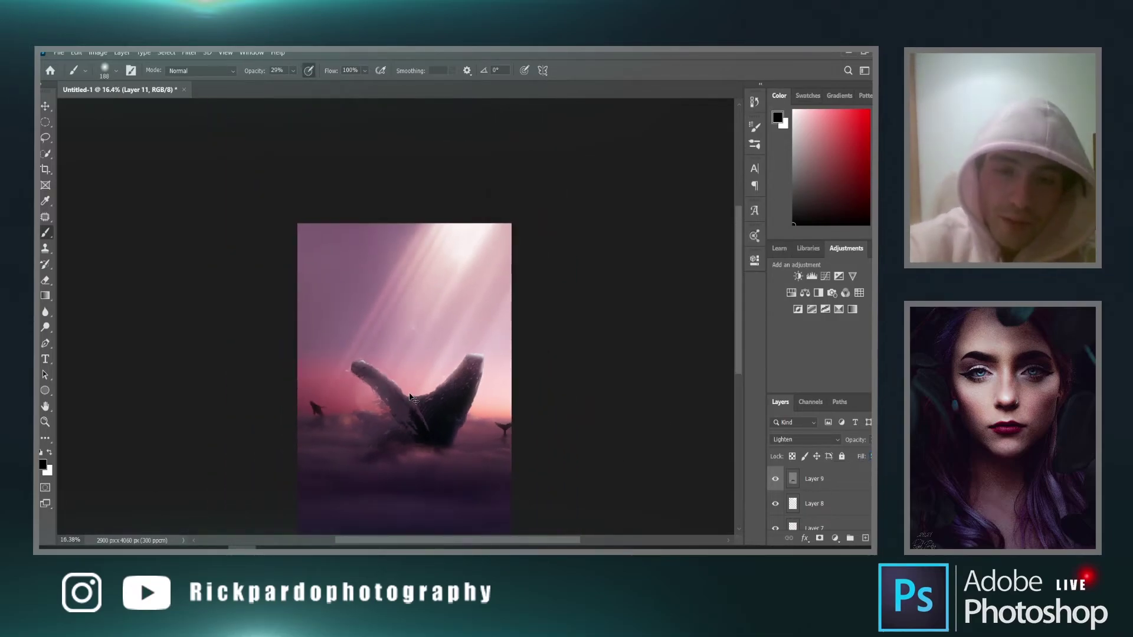
scroll(410, 393, "up", 1)
scroll(817, 492, "up", 2)
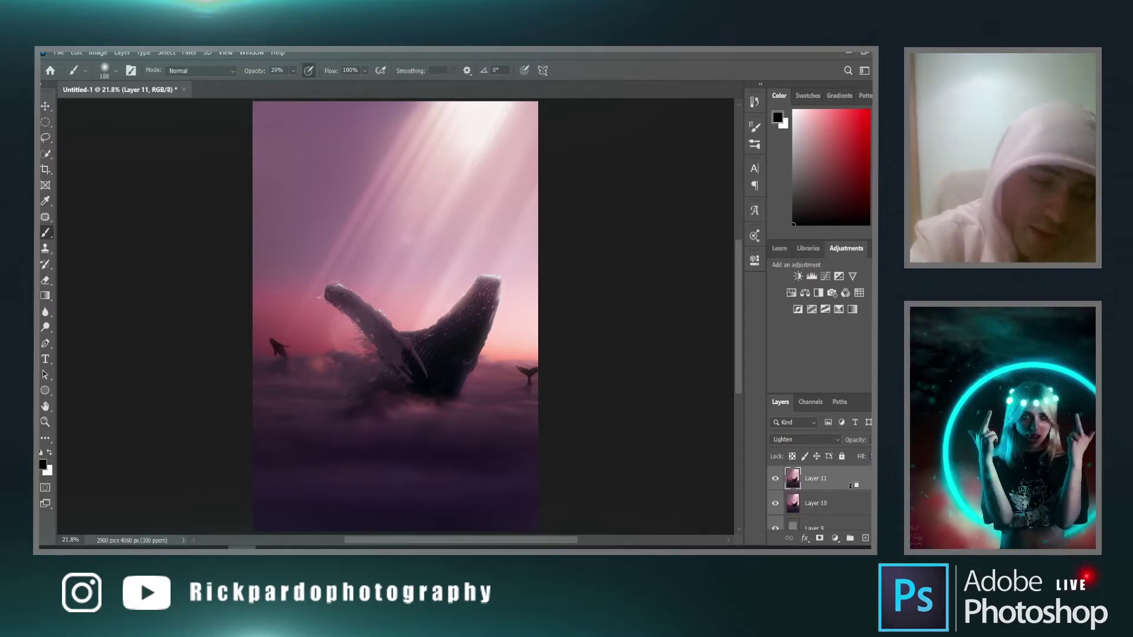
Stamp all visible layers into a new layer, then in Camera Raw's Basic settings set contrast to +7 and warm the temperature slightly
key("ctrl+shift+alt+e")
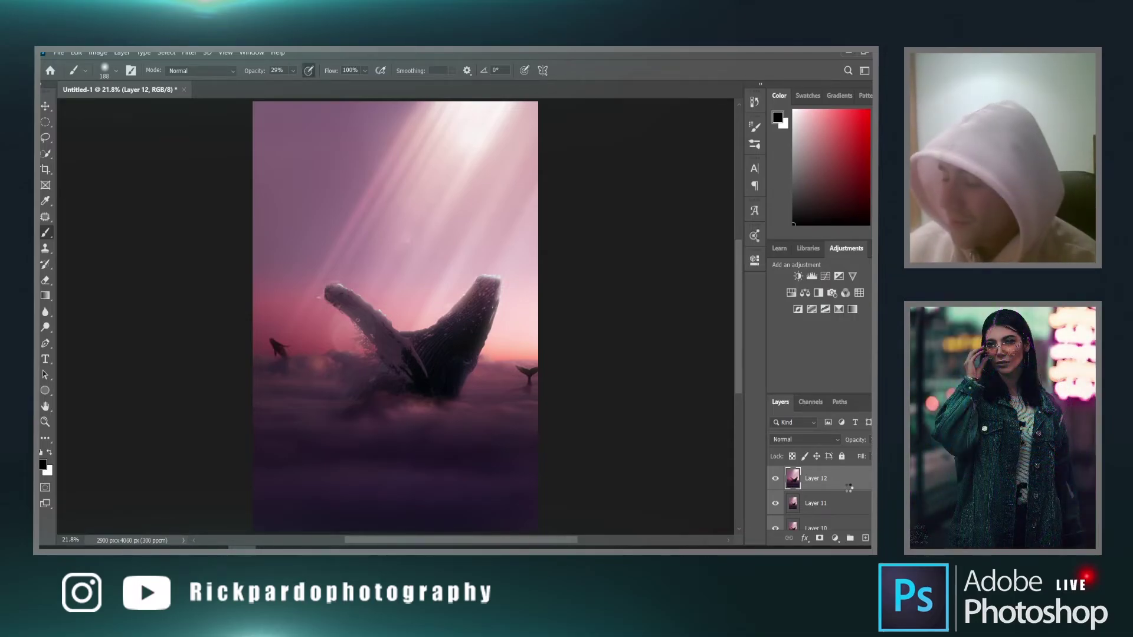
key("ctrl+shift+a")
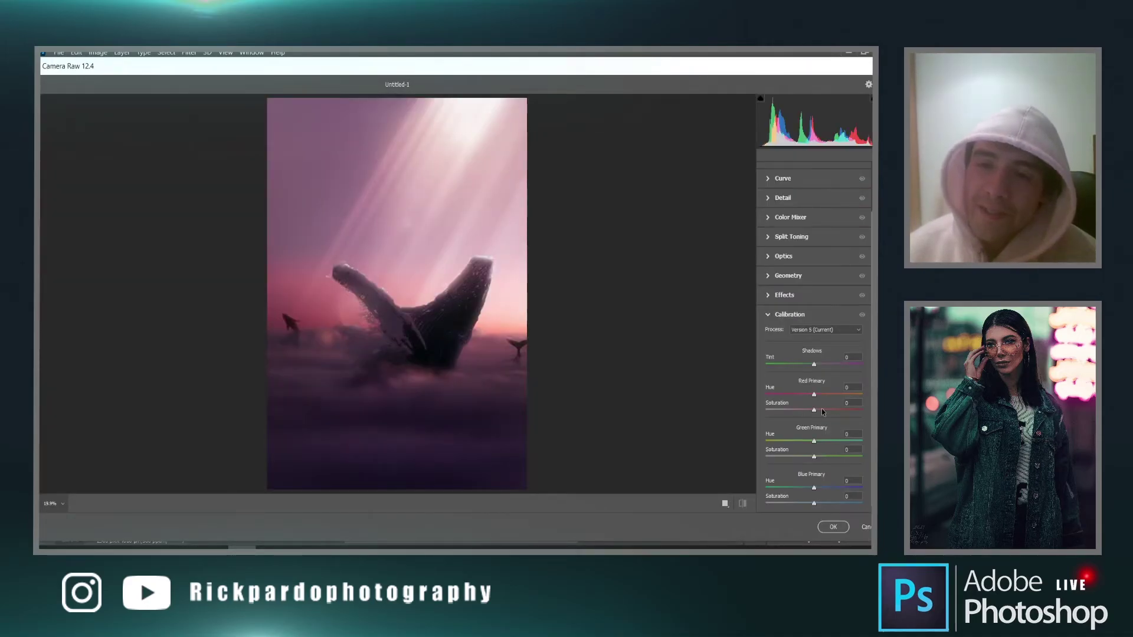
left_click(769, 319)
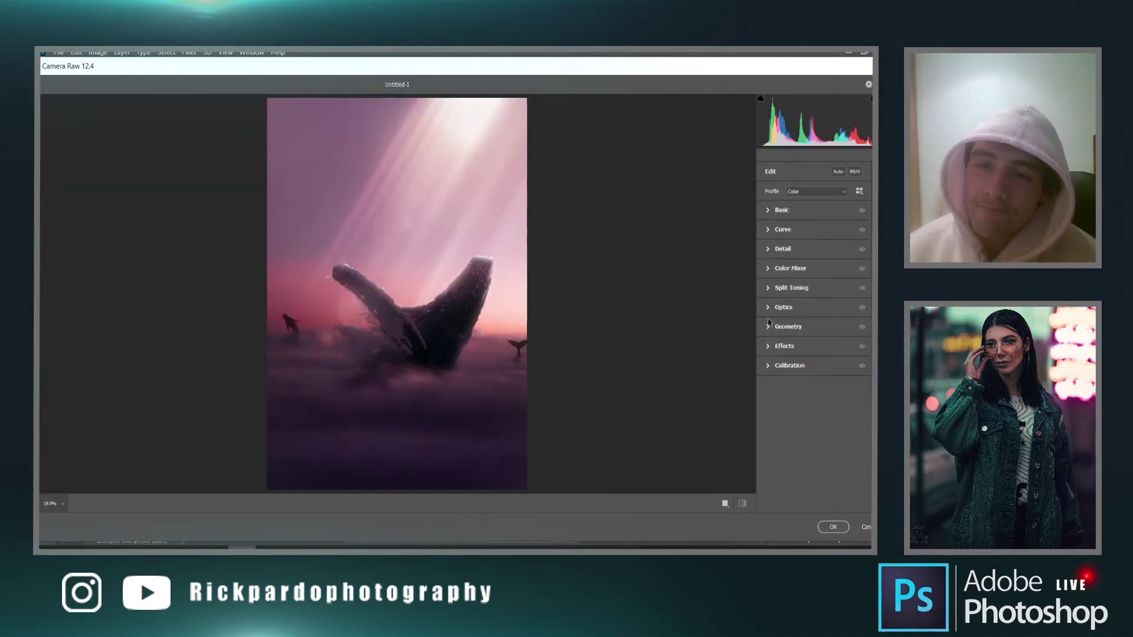
left_click(767, 211)
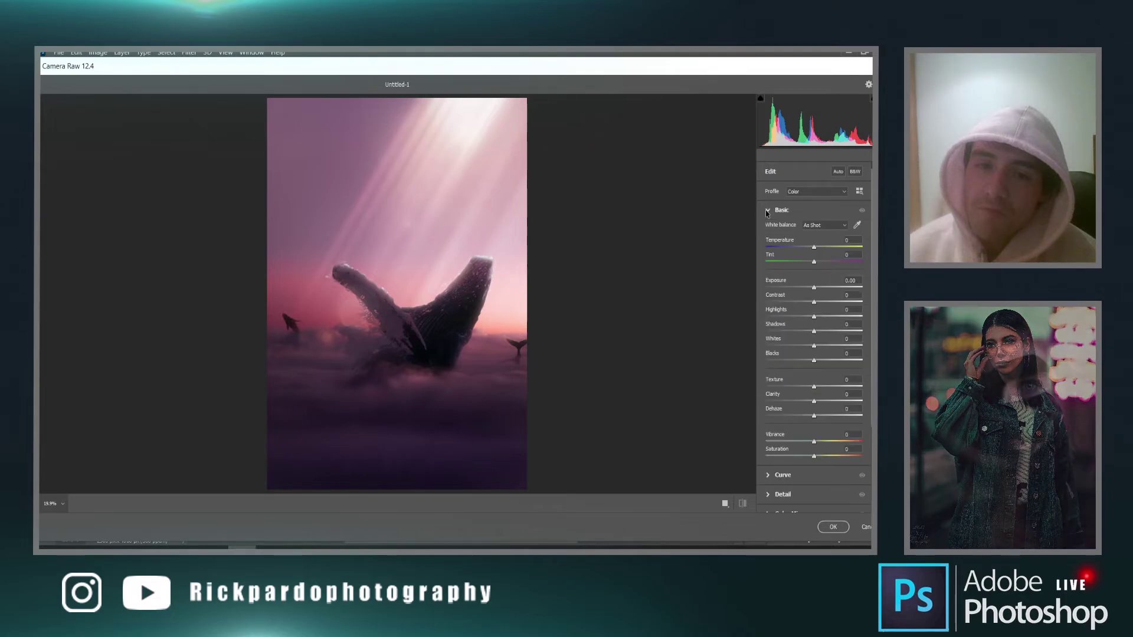
left_click(817, 302)
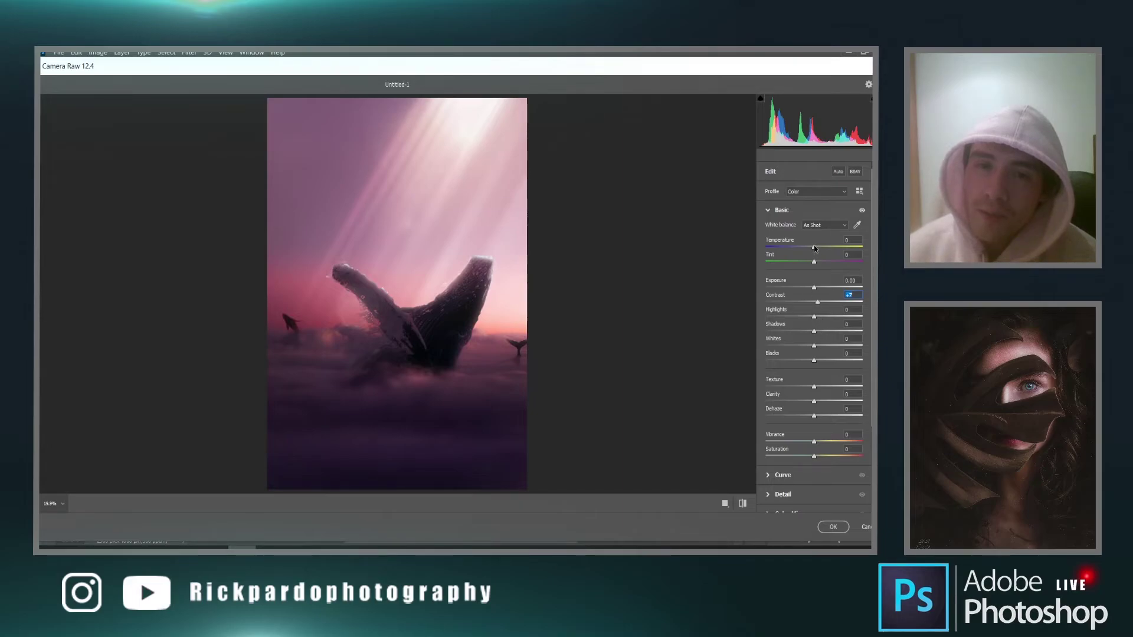
left_click_drag(815, 248, 817, 248)
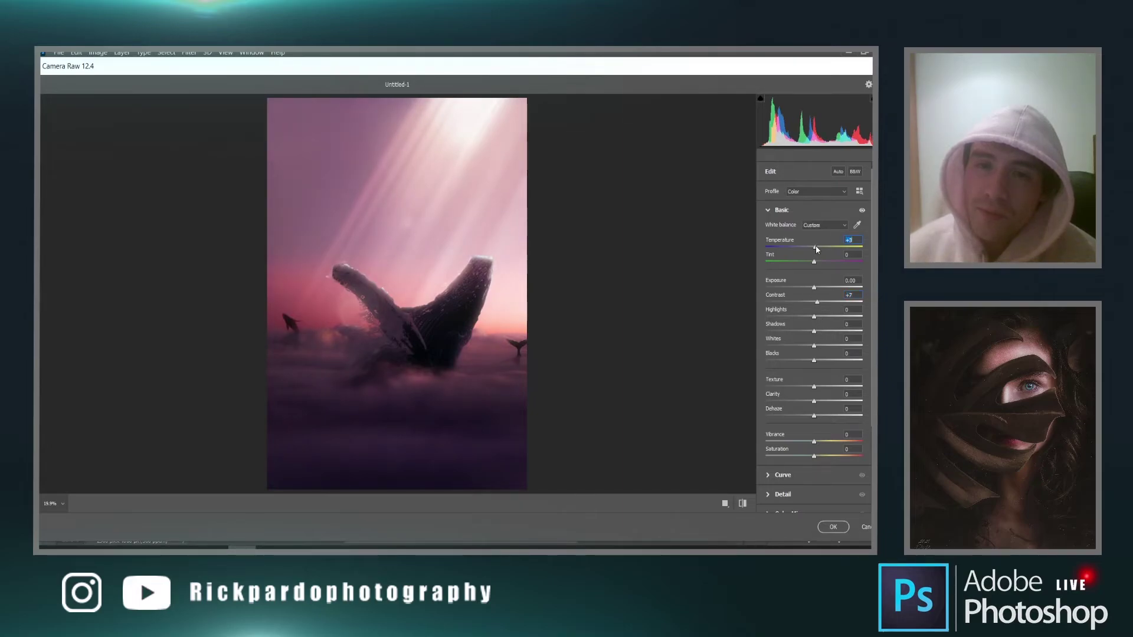
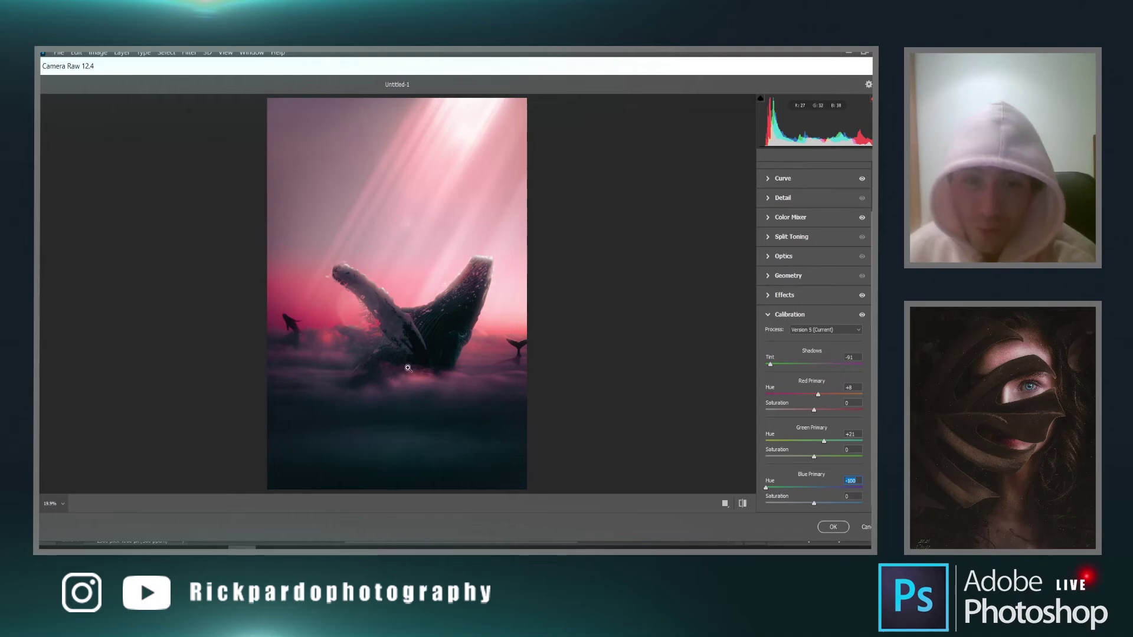
Raise the blue primary saturation slightly, fine-tune the blue primary hue near its minimum, and apply the Camera Raw grade
mouse_move(814, 503)
left_mouse_down()
mouse_move(838, 505)
mouse_move(802, 503)
mouse_move(825, 505)
left_mouse_up()
left_click_drag(754, 487, 769, 487)
left_click(833, 527)
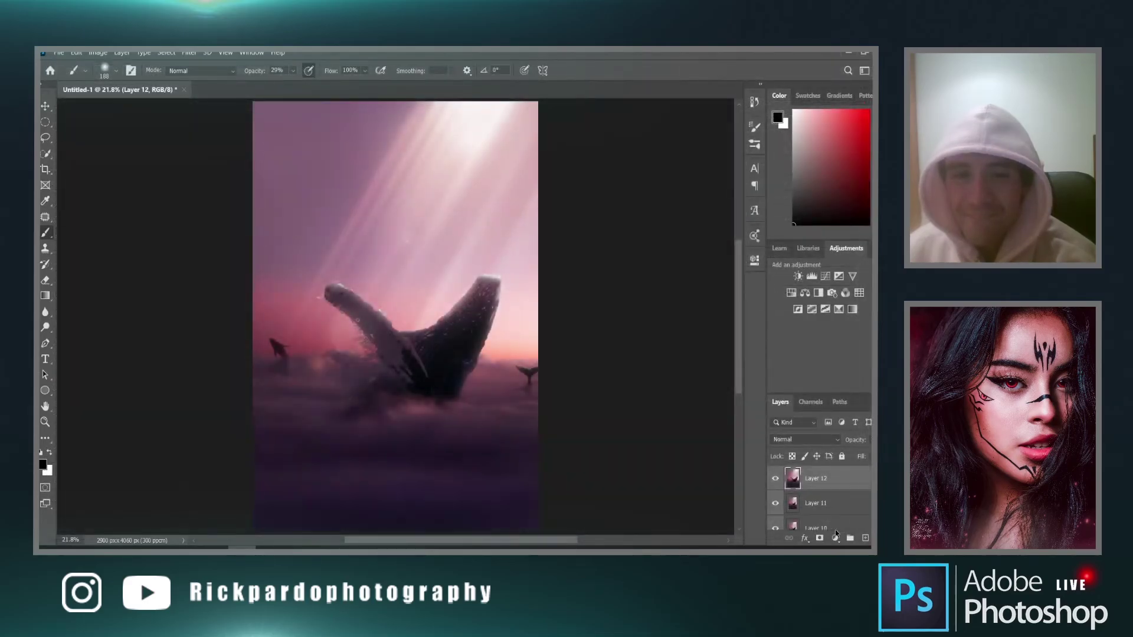
Compare the whole composite with the graded Layer 12 hidden and shown
scroll(562, 410, "down", 2)
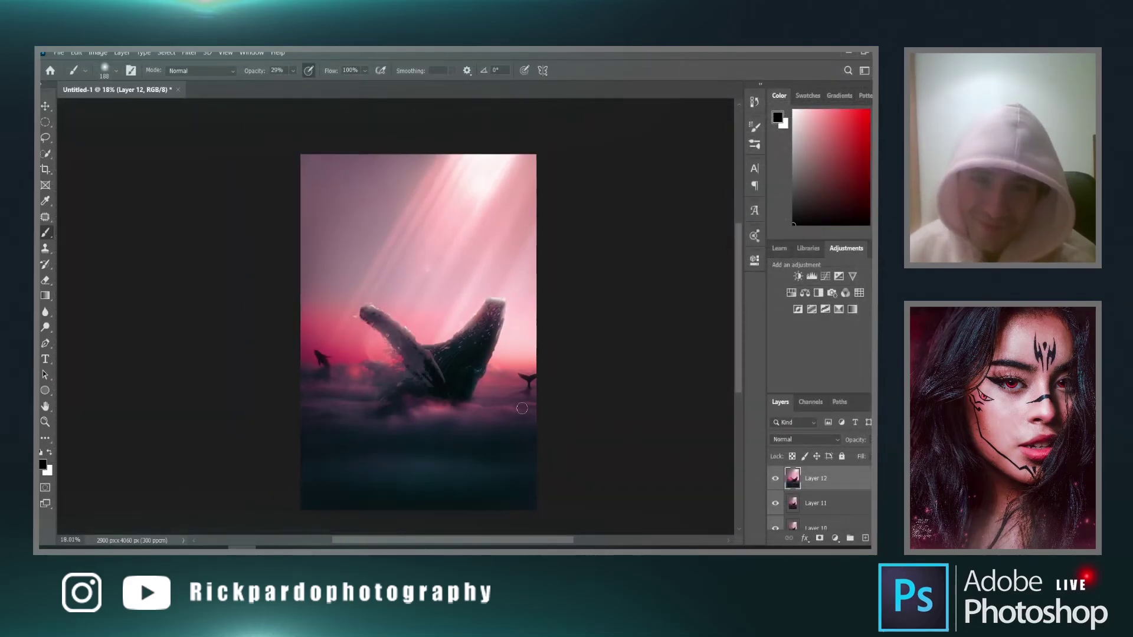
scroll(524, 412, "up", 2)
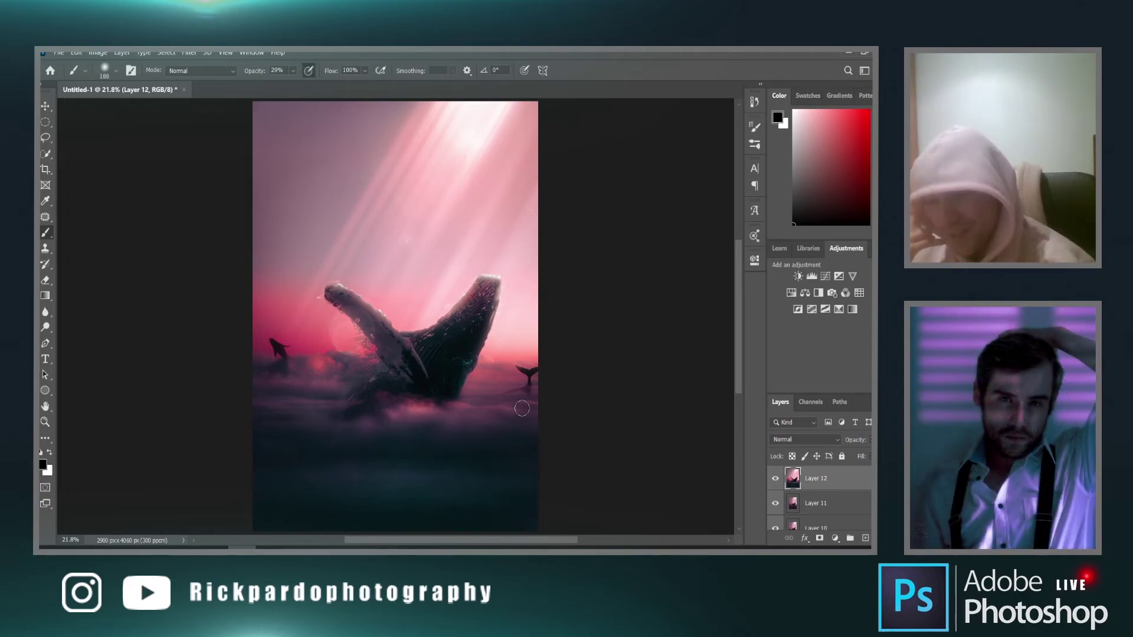
left_click(773, 482)
left_click(773, 482)
left_click(773, 482)
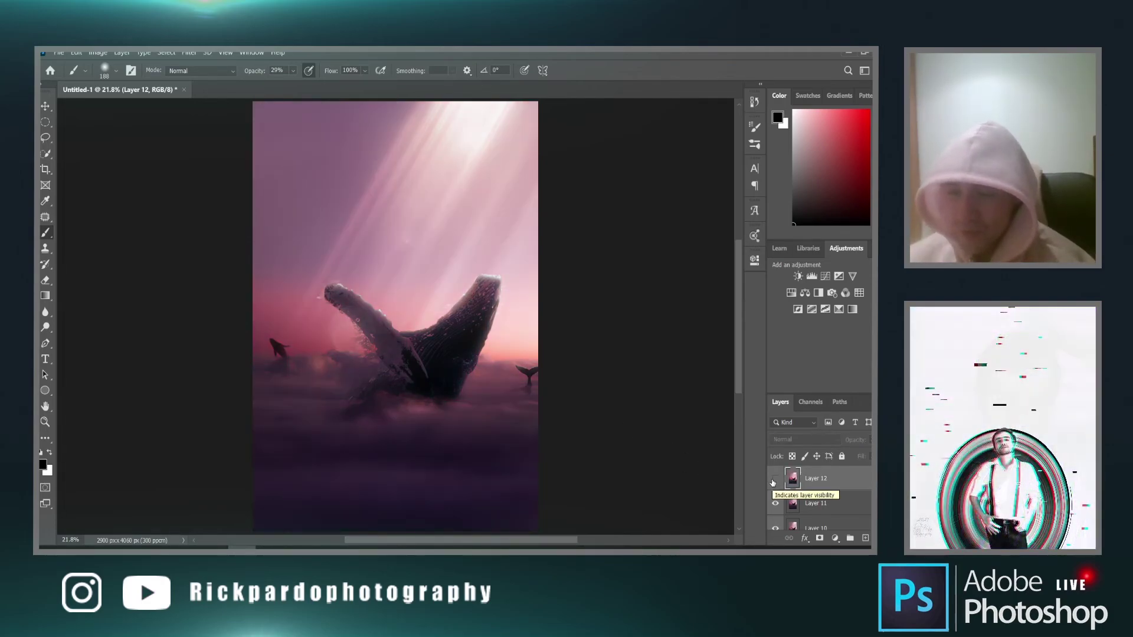
left_click(773, 482)
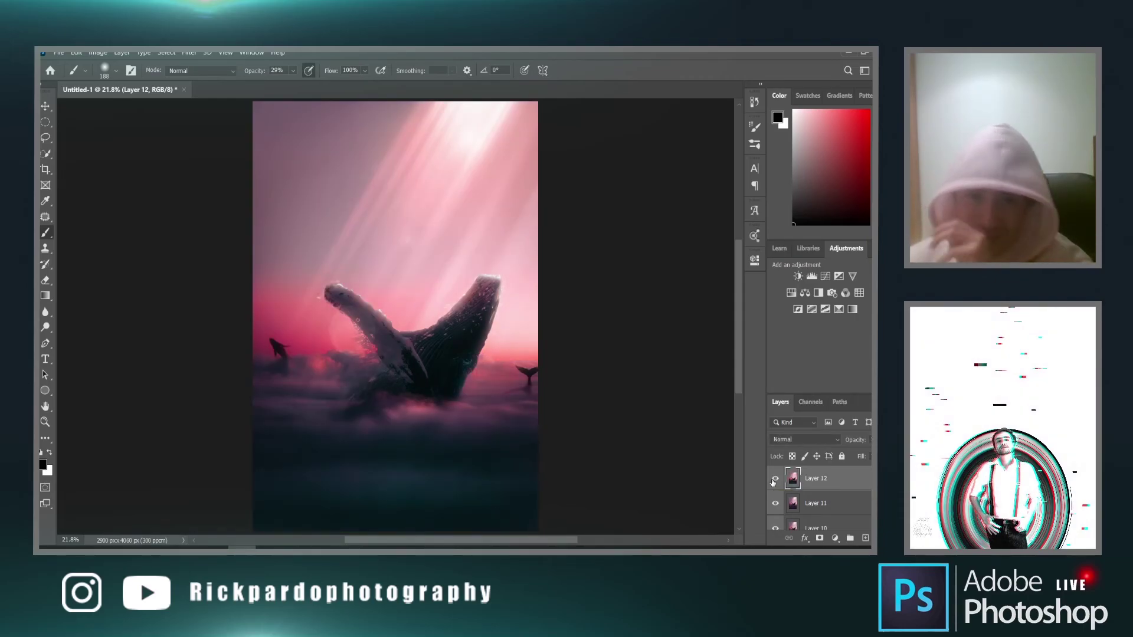
left_click(773, 482)
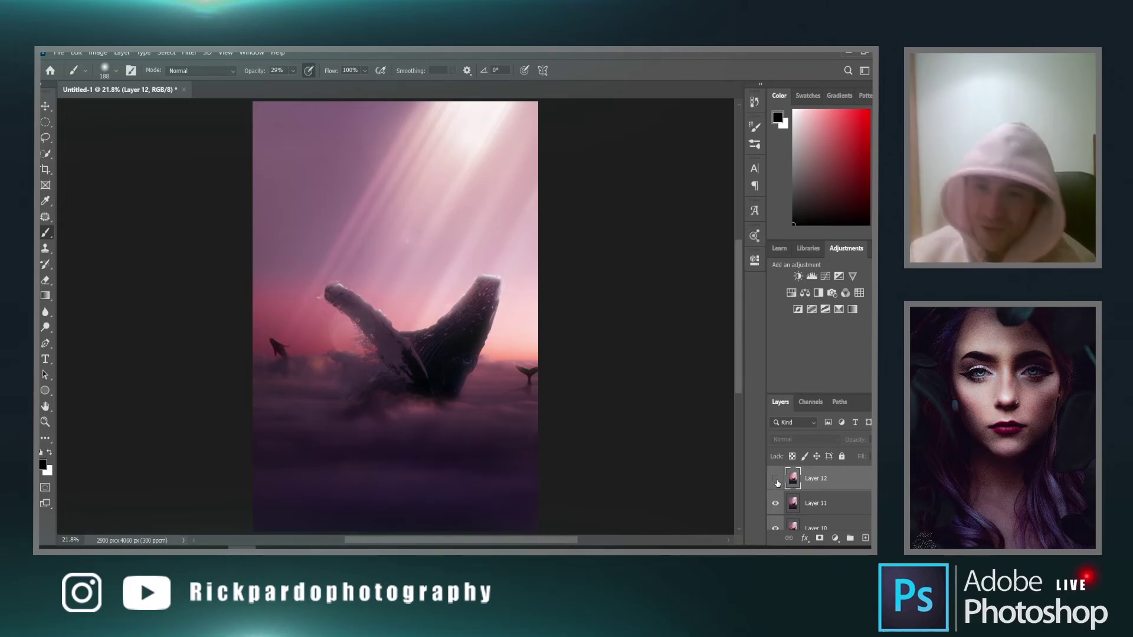
left_click(776, 481)
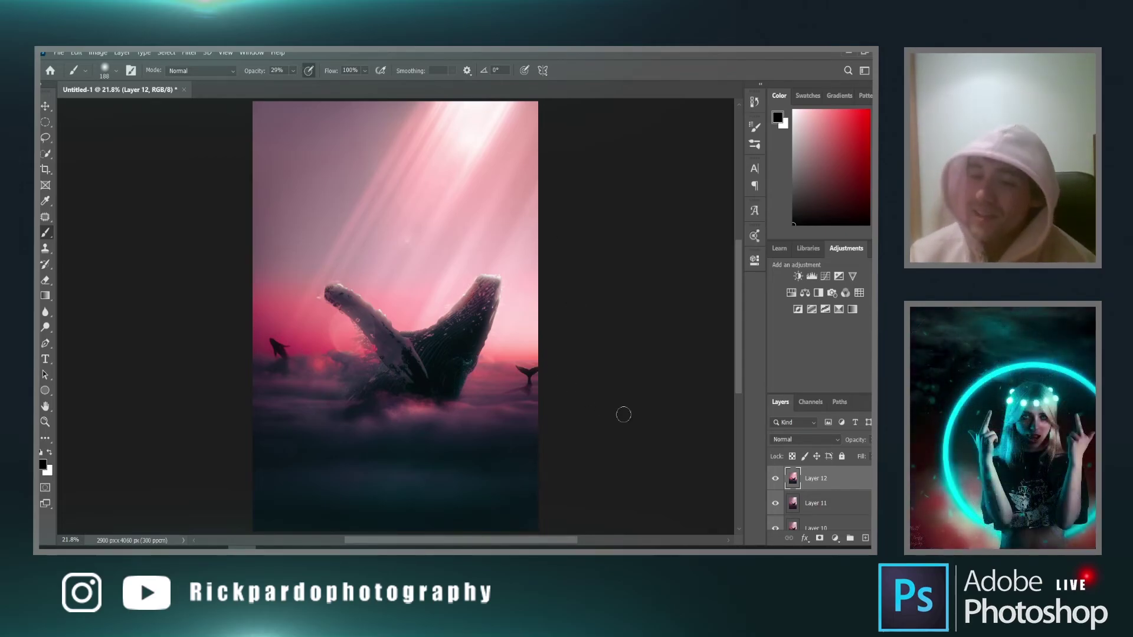
left_click(864, 540)
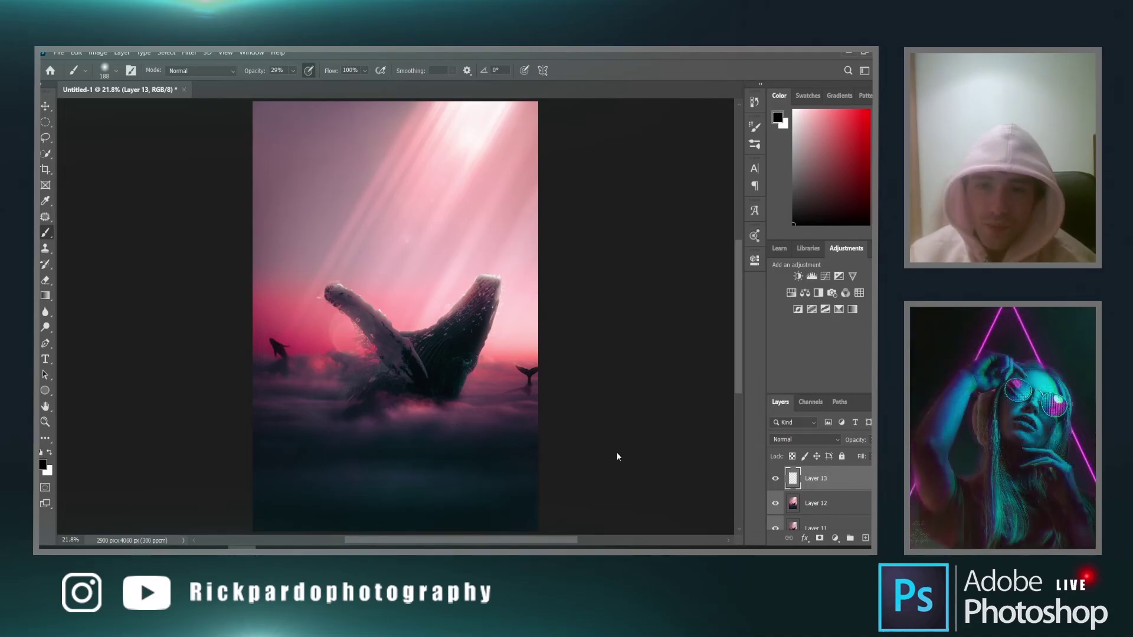
key("ctrl+p")
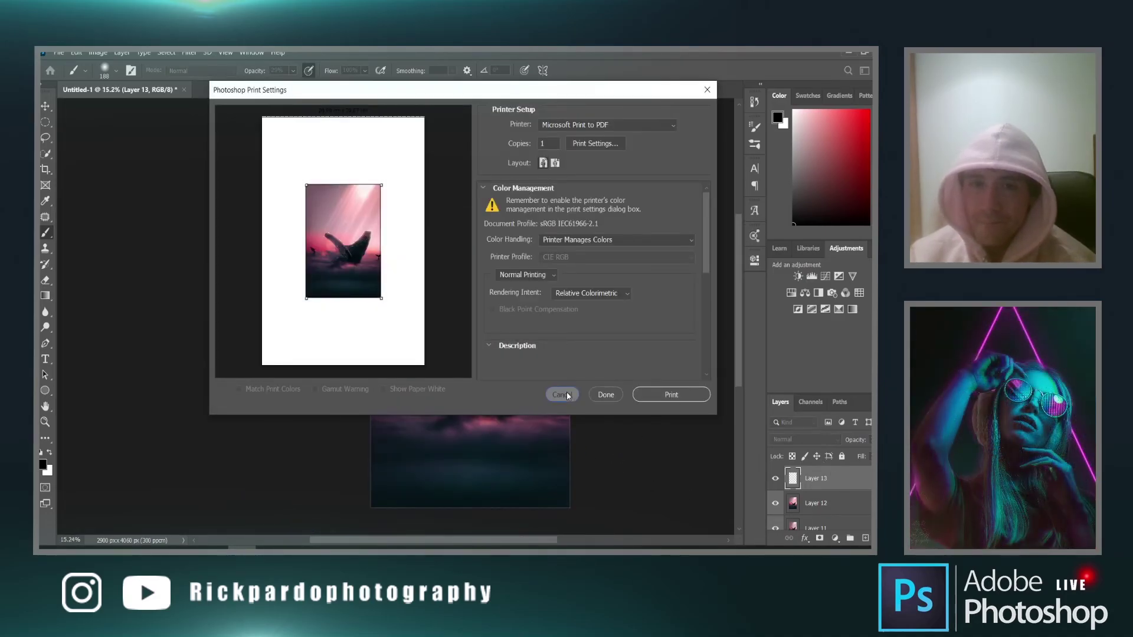
left_click(562, 394)
key("Delete")
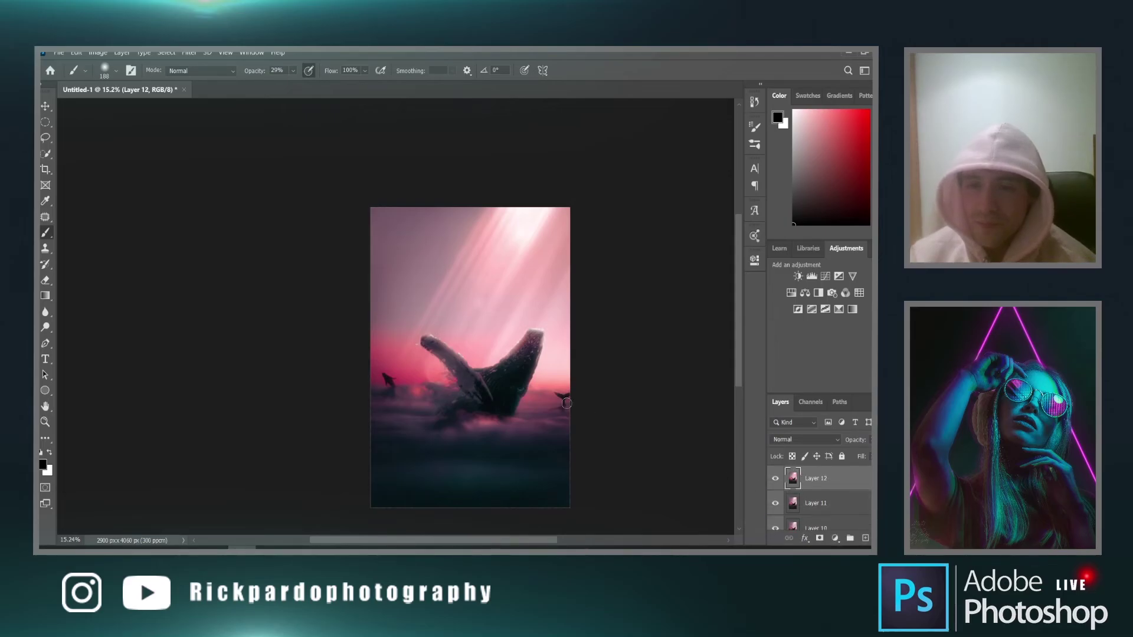
Open the 43548_flame-sparks-png image from the effects resources folder to examine its sparks, and close it
key("ctrl+o")
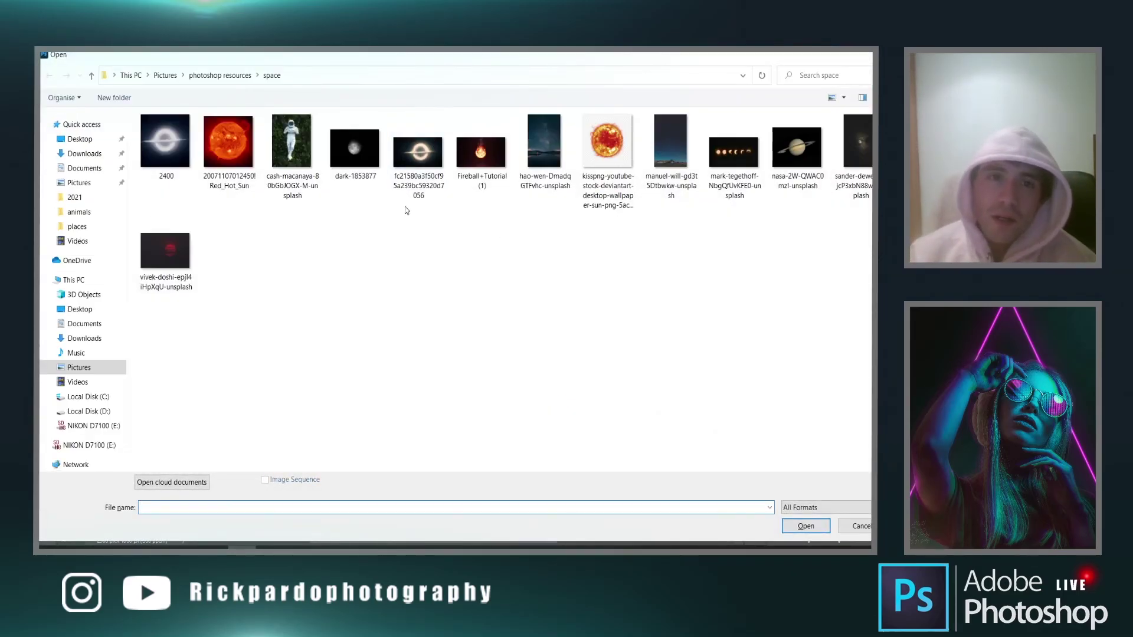
left_click(243, 75)
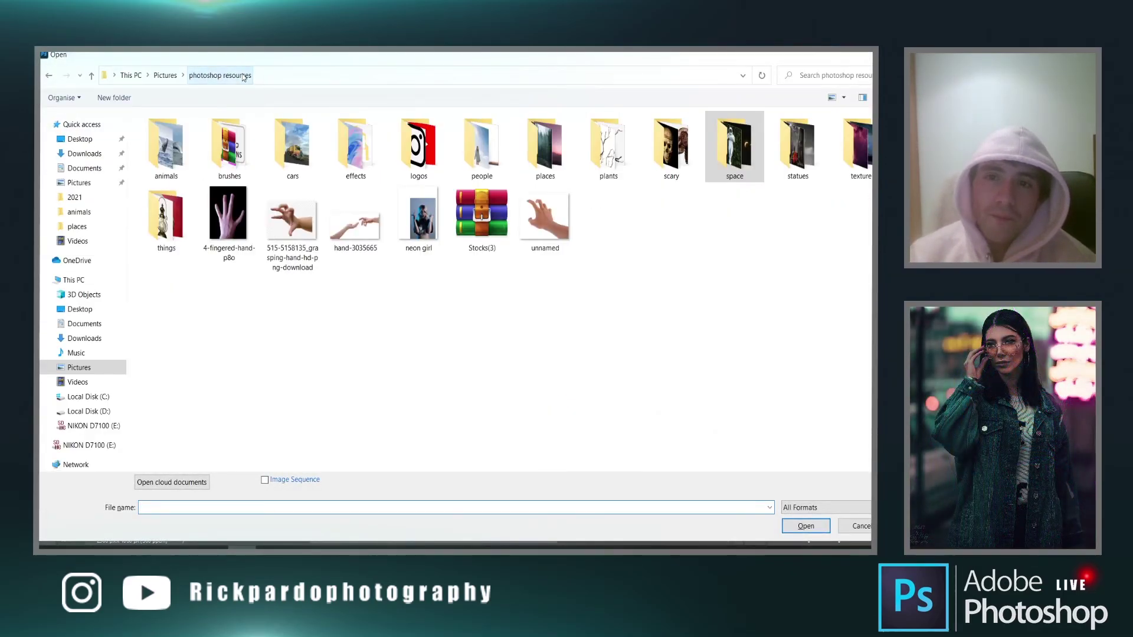
double_click(356, 145)
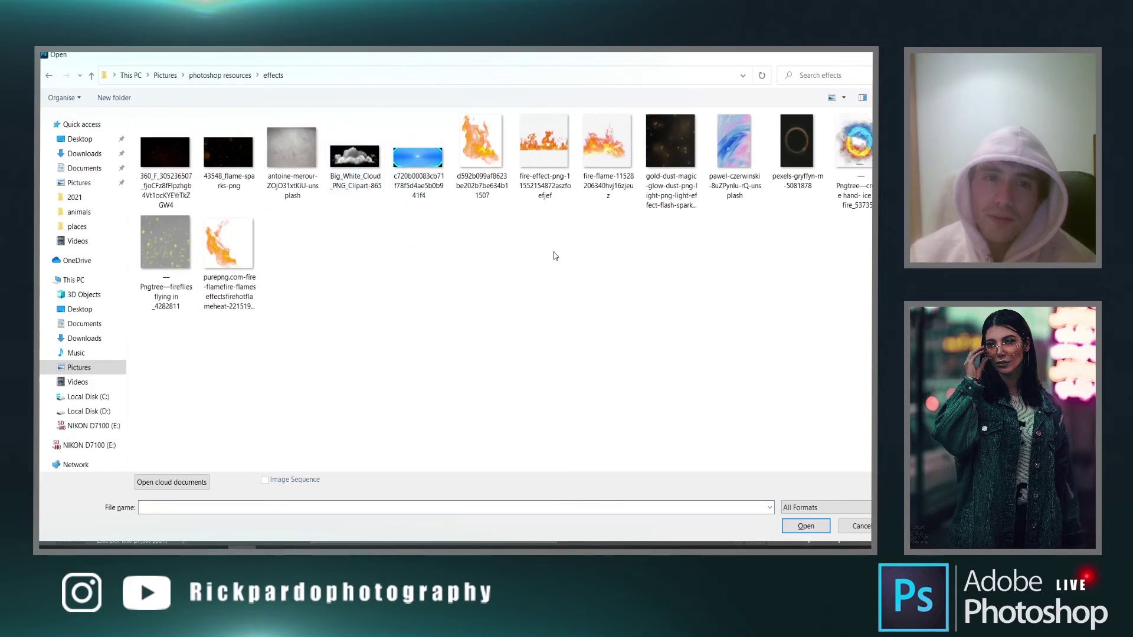
double_click(228, 152)
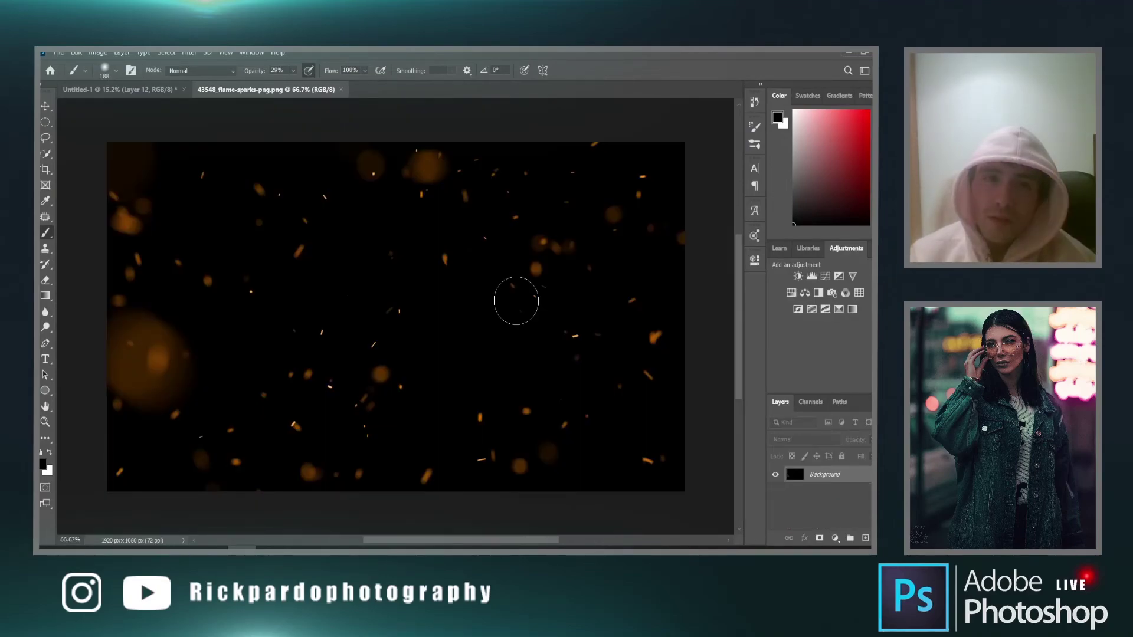
left_click(340, 90)
Open the 360_F_305236507 sparks image from the effects folder and fully desaturate it with Hue/Saturation
key("ctrl+o")
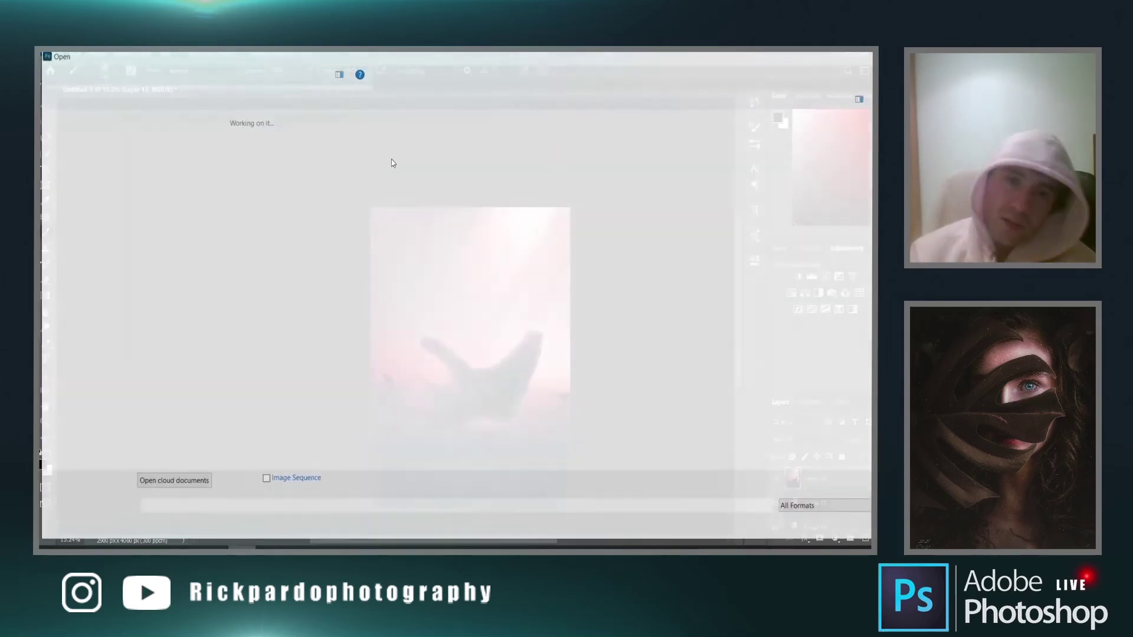
double_click(177, 158)
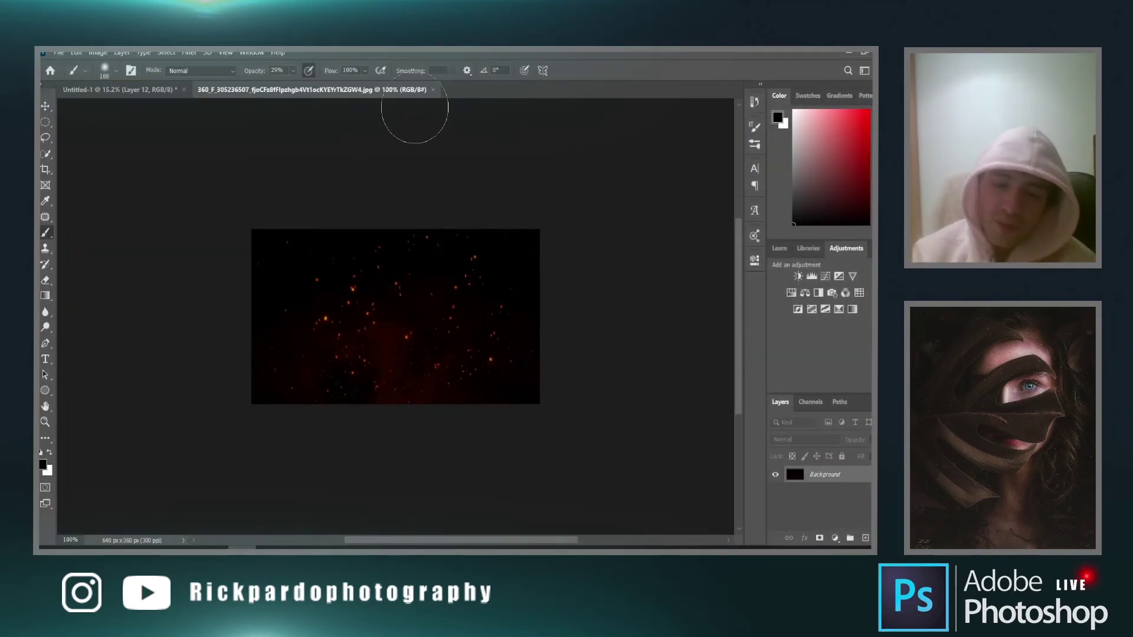
key("i")
key("ctrl+u")
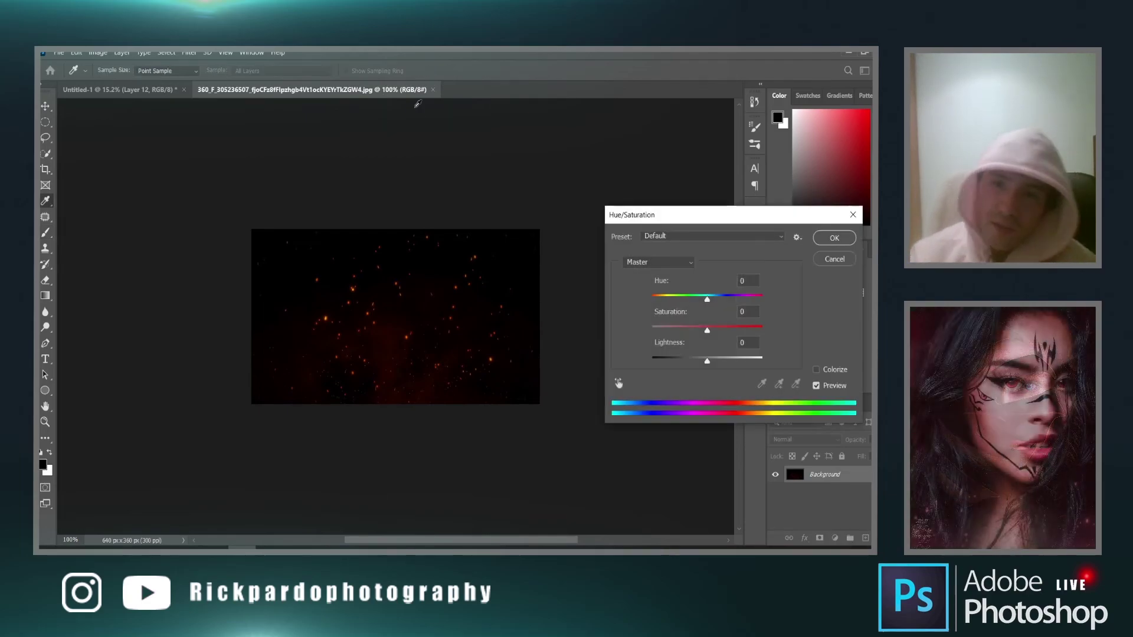
left_click_drag(707, 329, 587, 341)
left_click(834, 238)
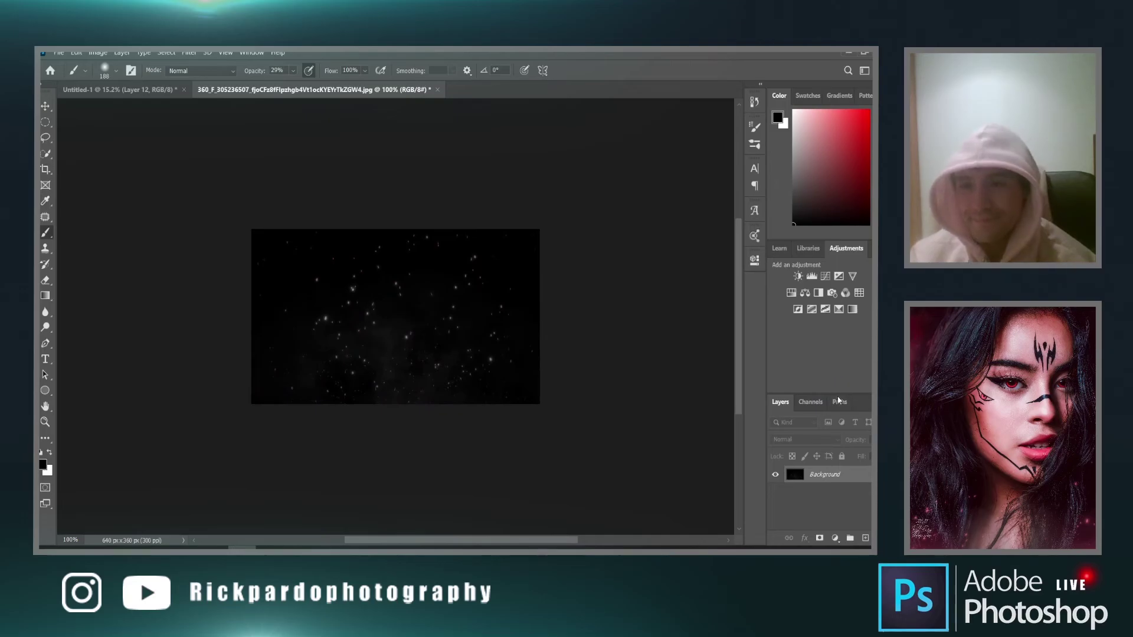
Copy the desaturated sparks into the whale composite as a new layer, and close the source image without saving
left_click_drag(260, 90, 538, 164)
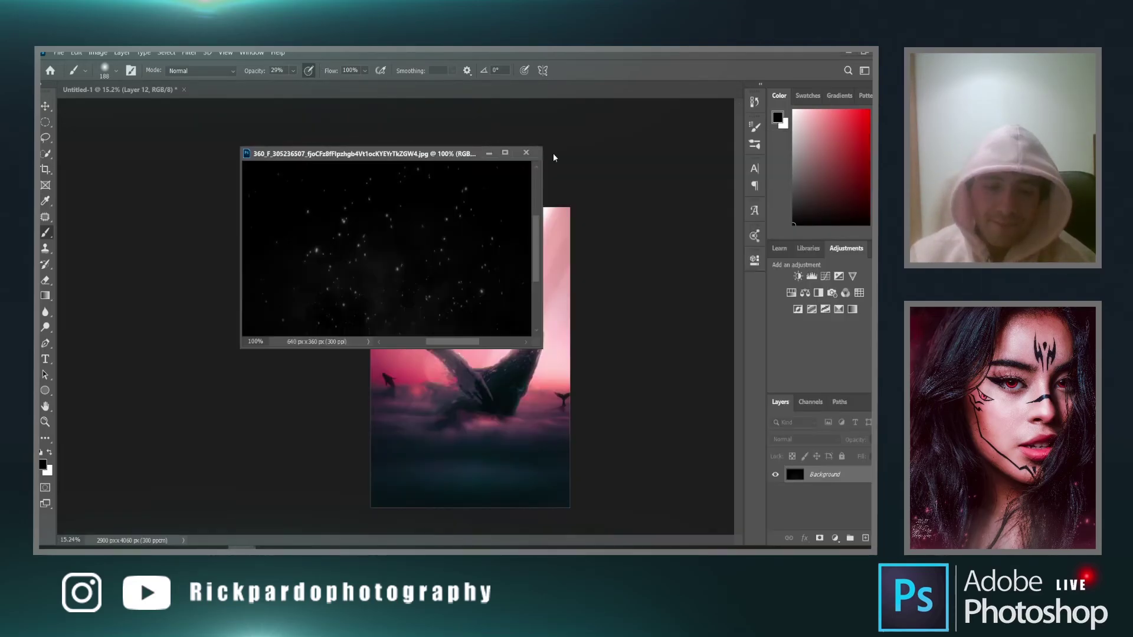
key("v")
left_click_drag(483, 268, 548, 307)
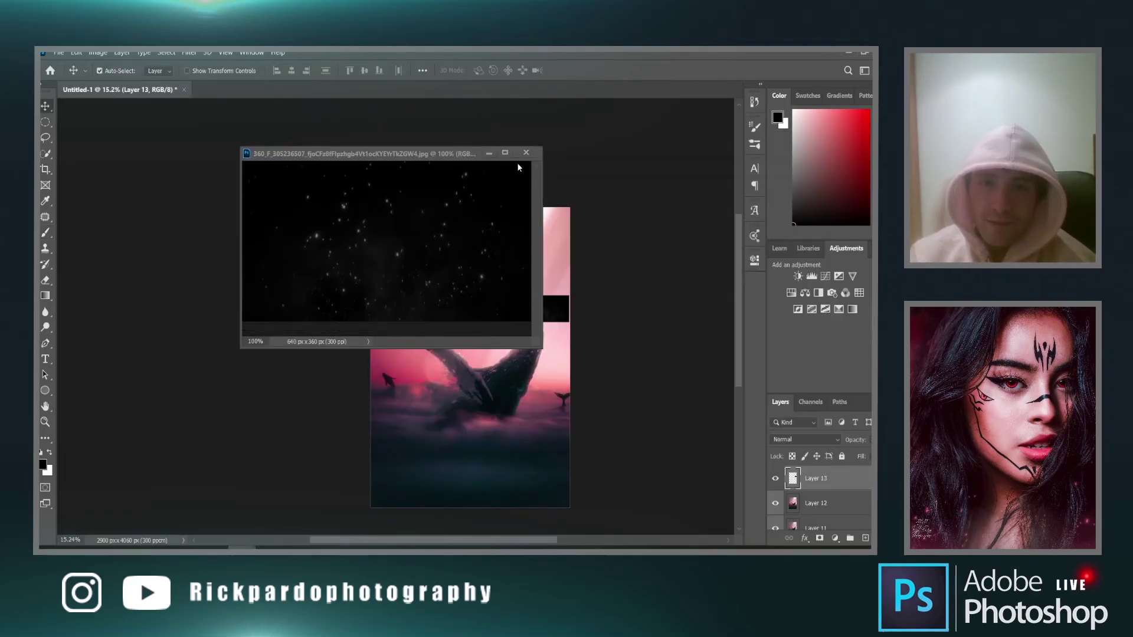
key("ctrl+w")
left_click(492, 249)
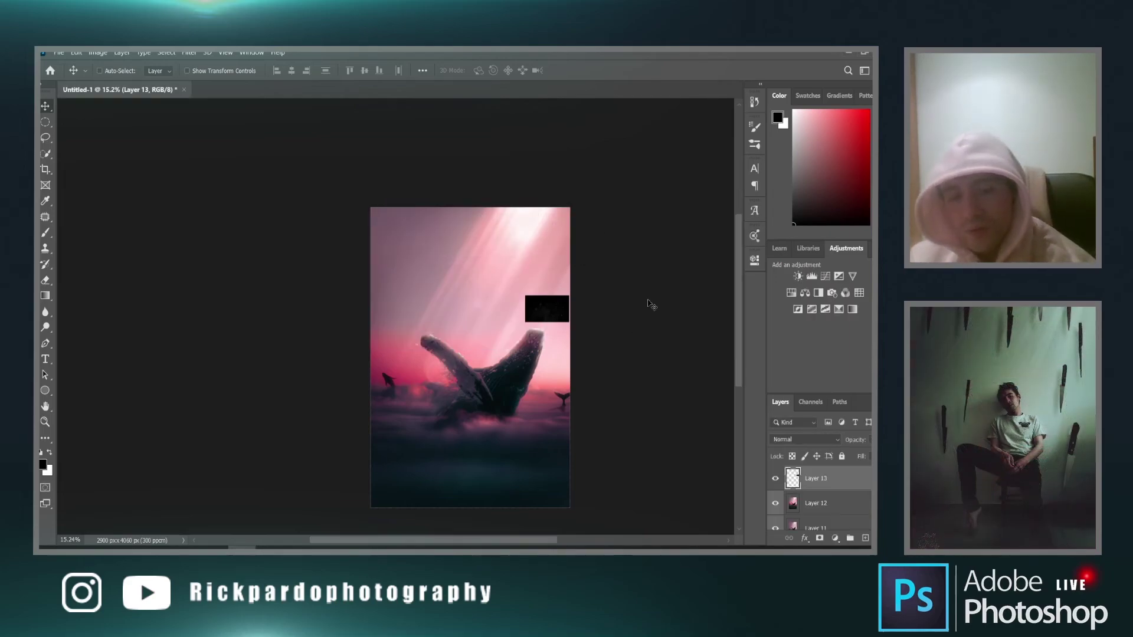
Rotate the sparks layer to about -52°, scale it to about 450%, and place it along the light rays above the large whale
key("ctrl+t")
left_click_drag(567, 289, 580, 247)
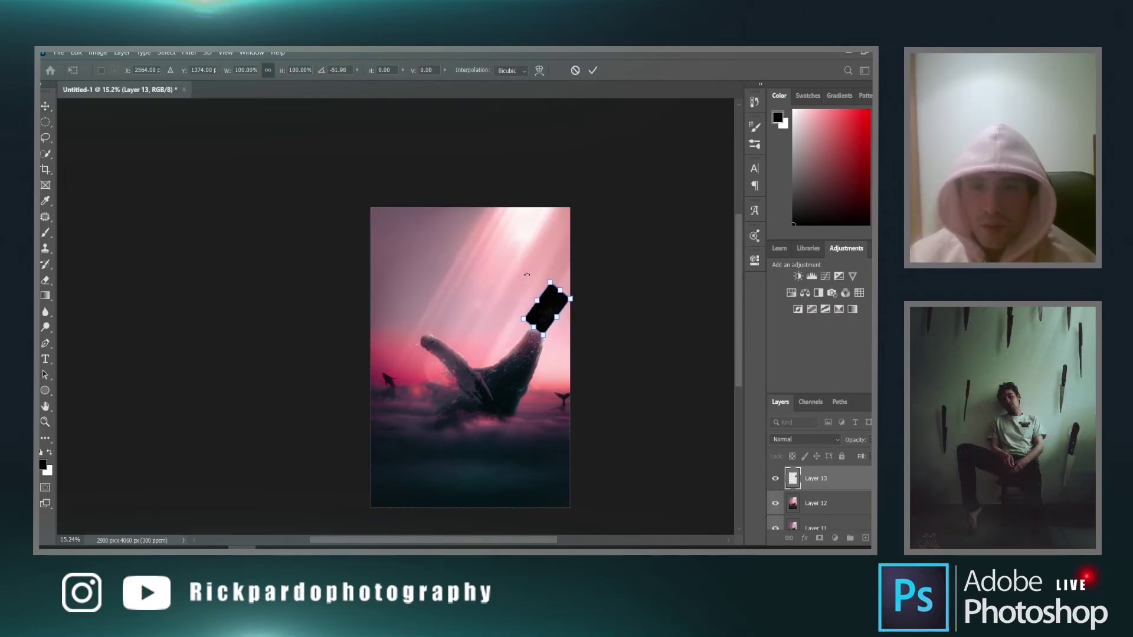
left_click_drag(546, 308, 513, 118)
mouse_move(502, 203)
left_mouse_down()
mouse_move(500, 238)
mouse_move(492, 198)
mouse_move(507, 225)
left_mouse_up()
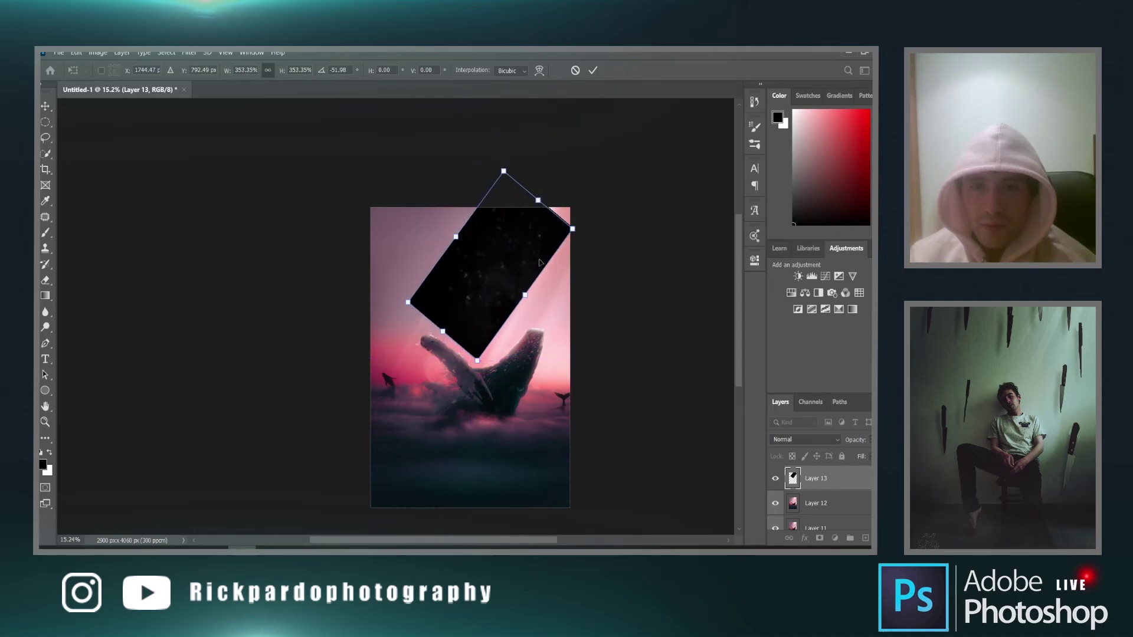
left_click_drag(524, 294, 487, 303)
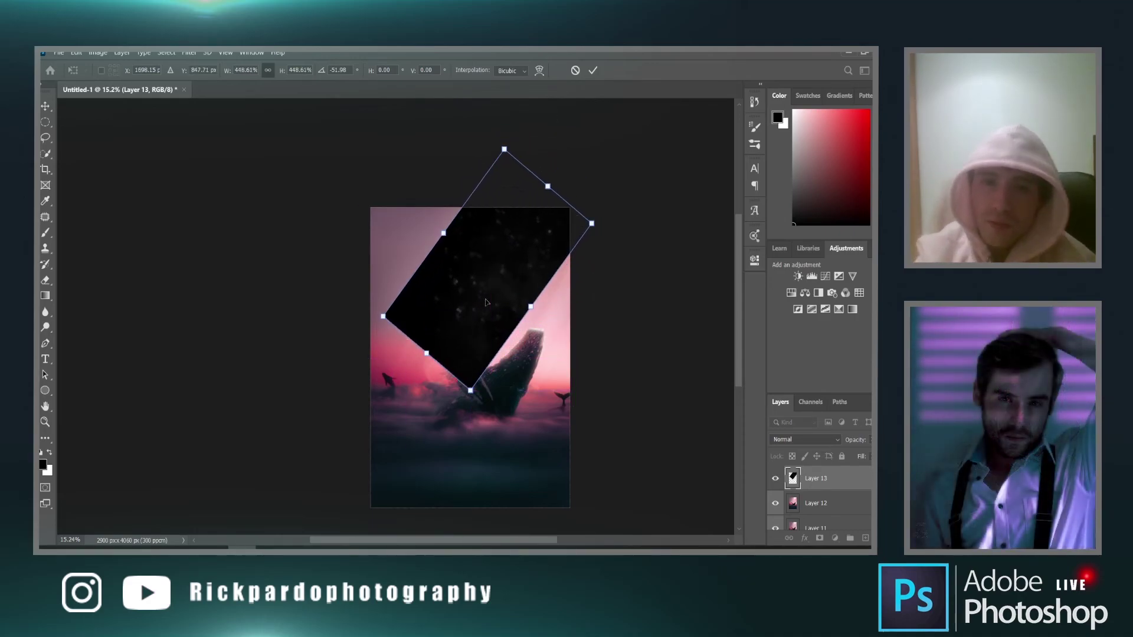
key("Return")
Set the sparks layer's blend mode to Screen and check the particles over the light rays
left_click(810, 440)
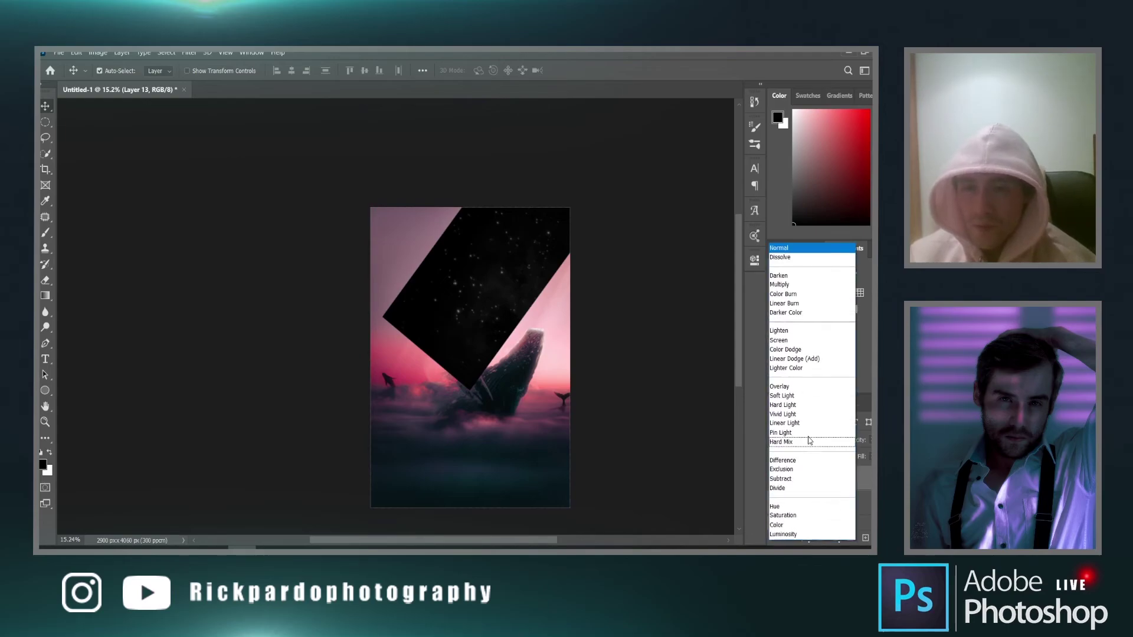
left_click(796, 341)
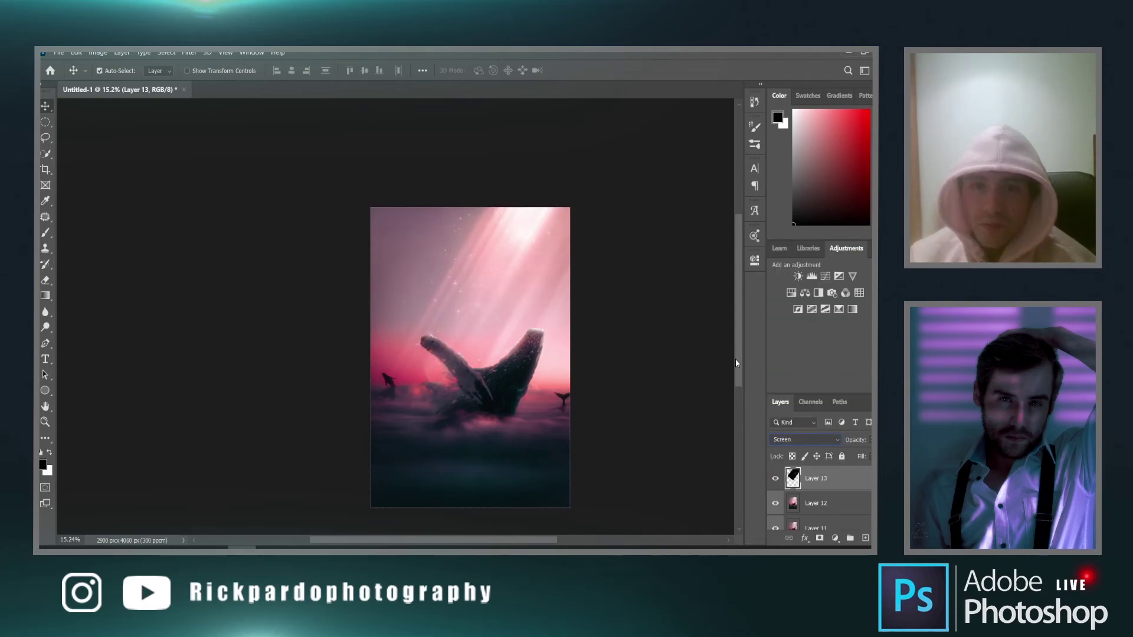
scroll(736, 359, "up", 2)
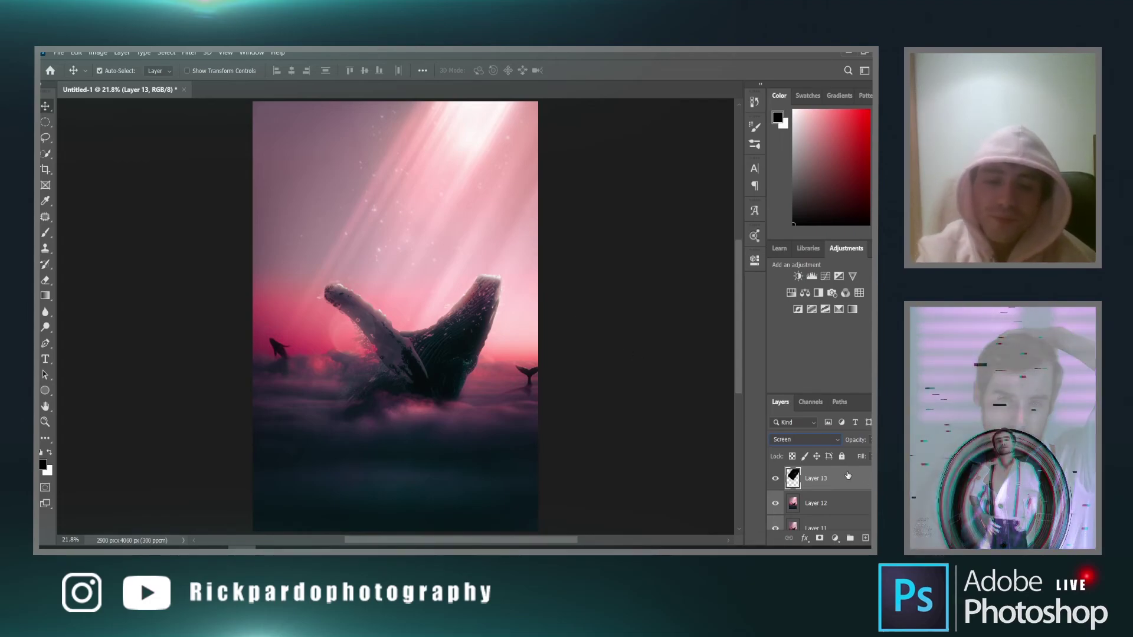
Try a rotated duplicate of the sparks layer over the upper-left part of the sky, and delete it
key("ctrl+j")
key("ctrl+t")
scroll(510, 333, "down", 2)
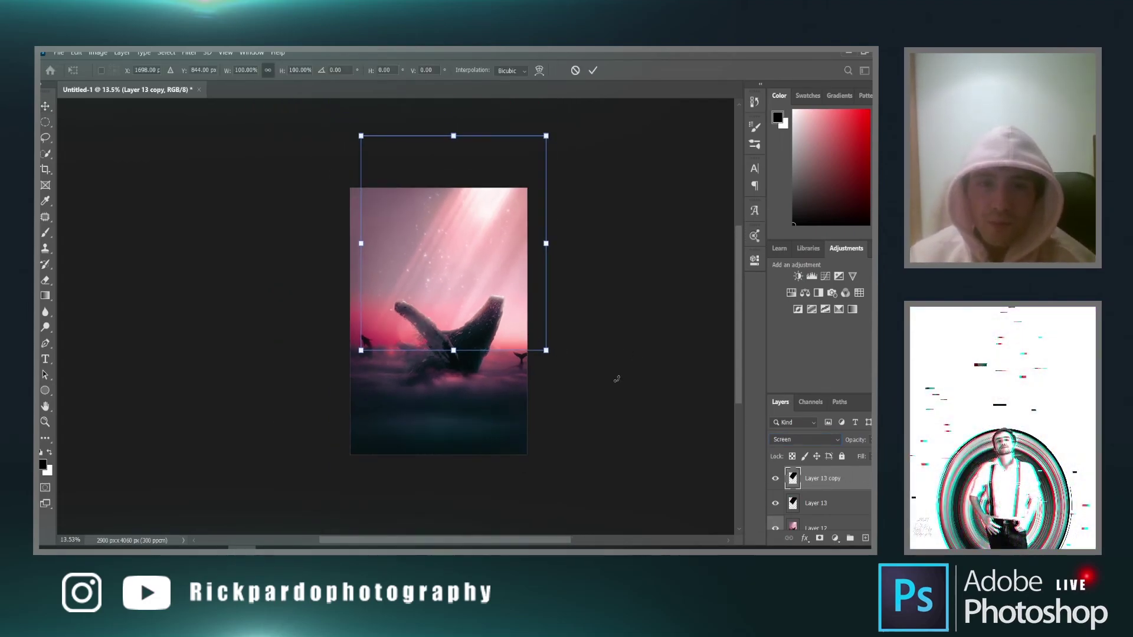
left_click_drag(615, 379, 436, 380)
left_click_drag(471, 239, 410, 229)
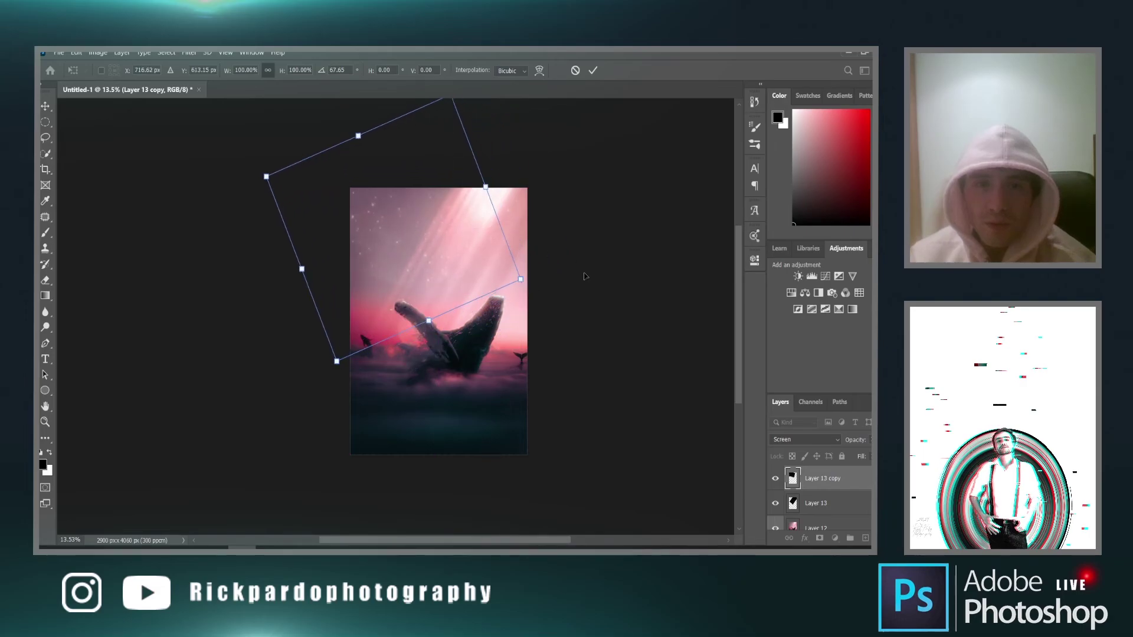
left_click_drag(583, 277, 476, 308)
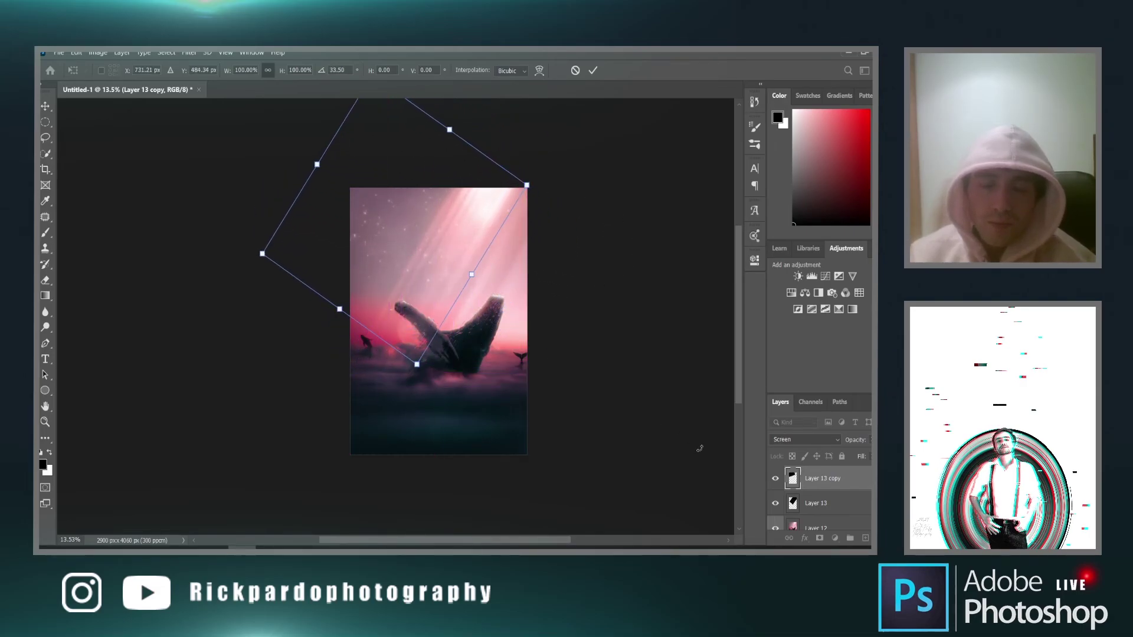
key("Return")
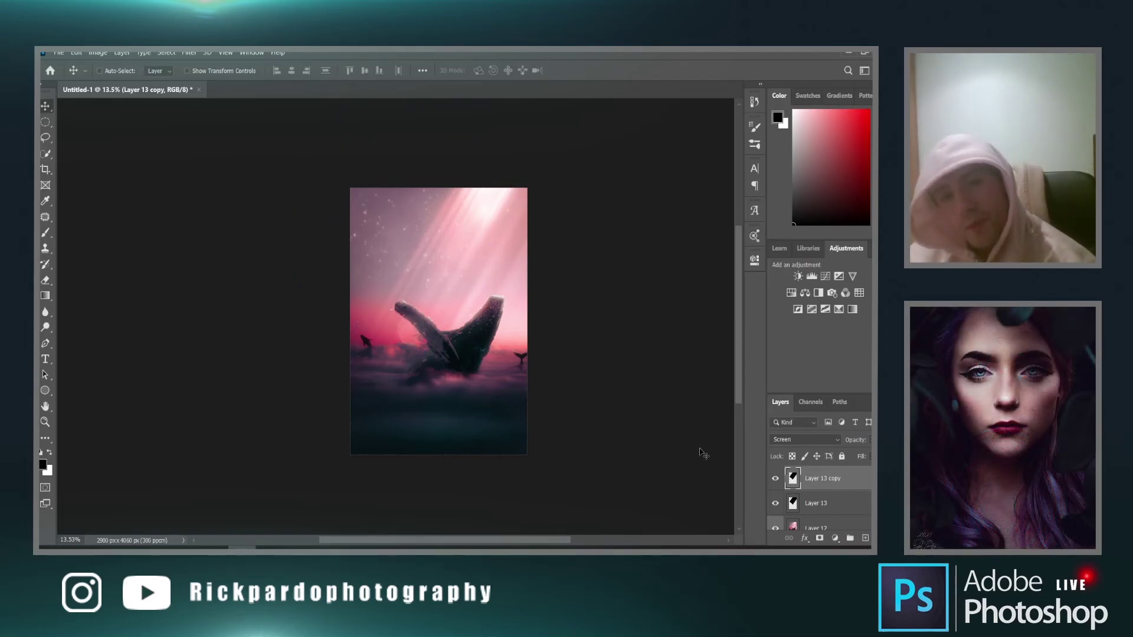
key("ctrl")
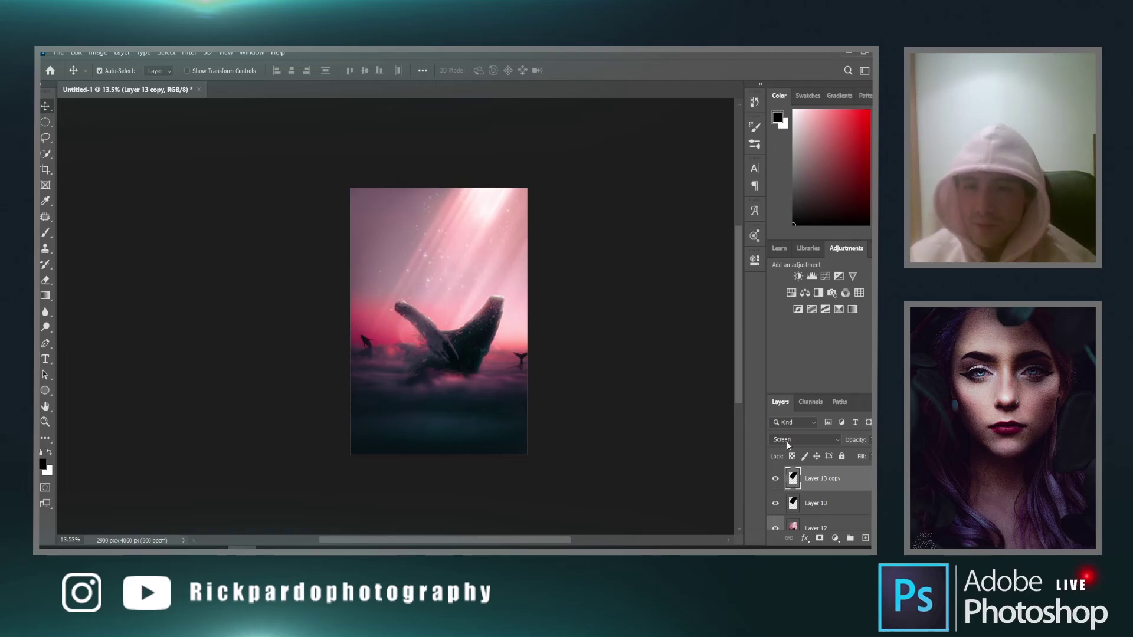
scroll(437, 200, "up", 2)
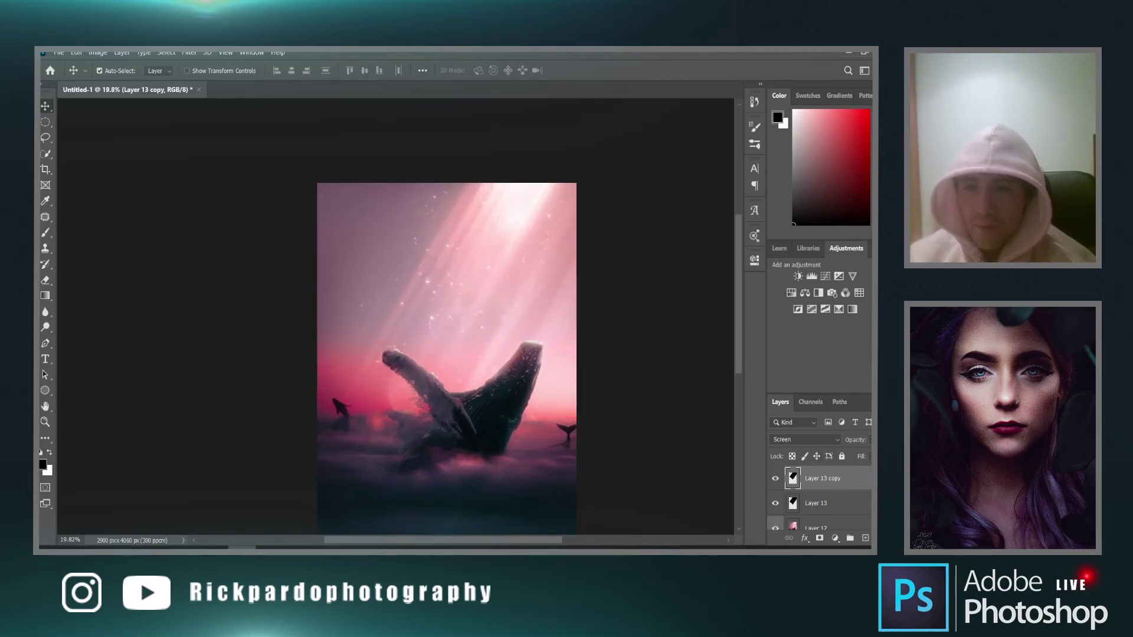
key("Delete")
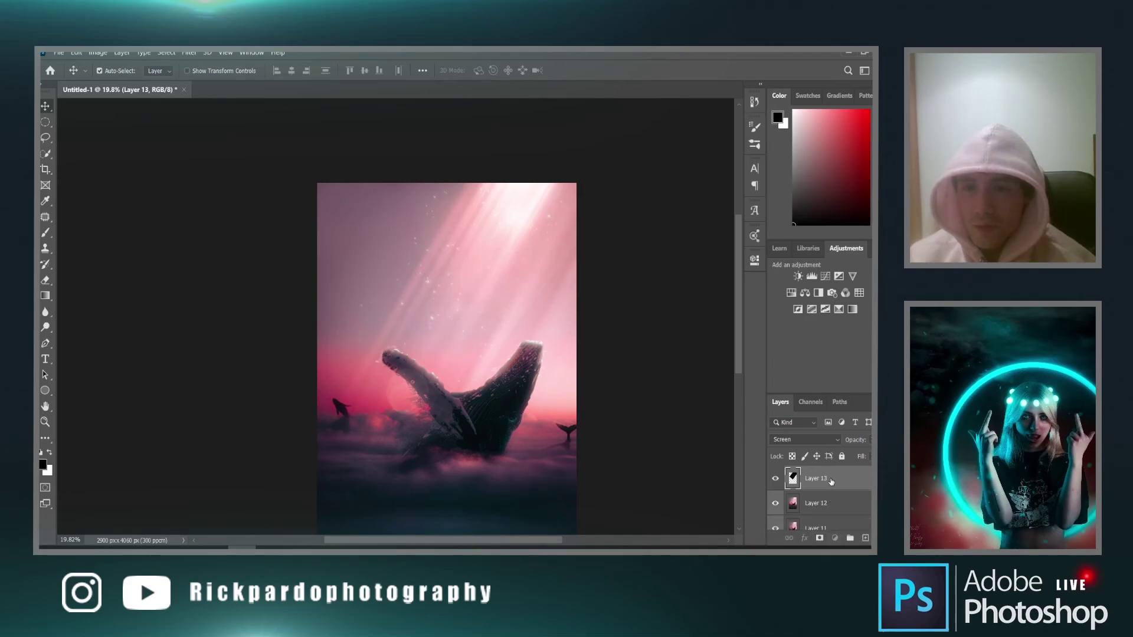
Add a layer mask to the sparks layer and fade the particles outside the light rays with a large soft black brush at 29% opacity
left_click(820, 538)
key("b")
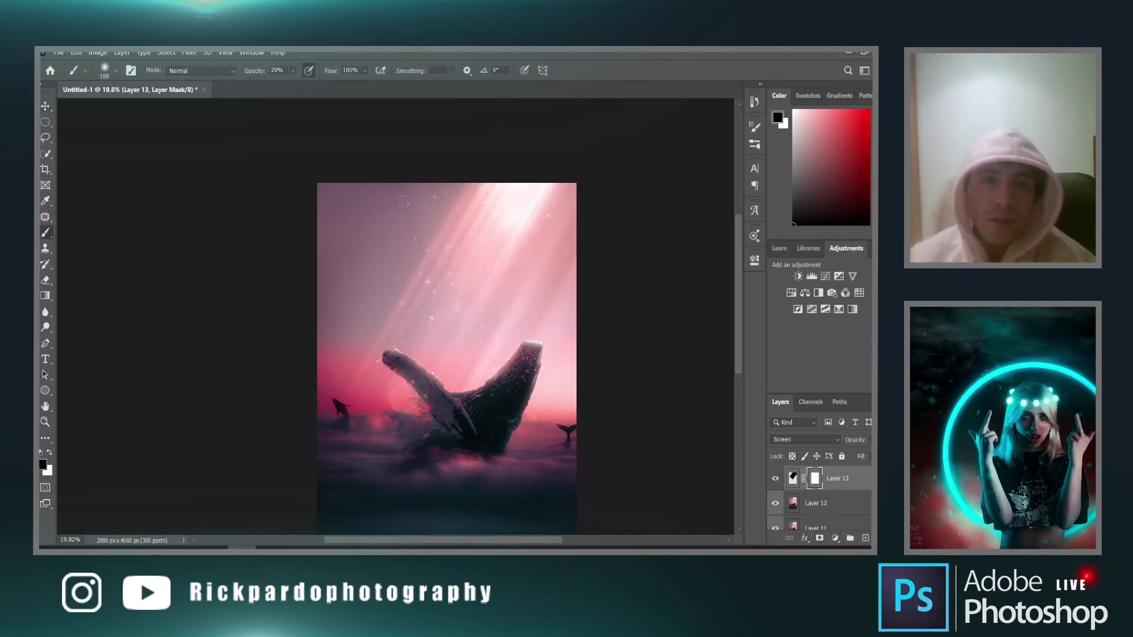
key("bracketright")
key("bracketright")
key("bracketright")
key("bracketright")
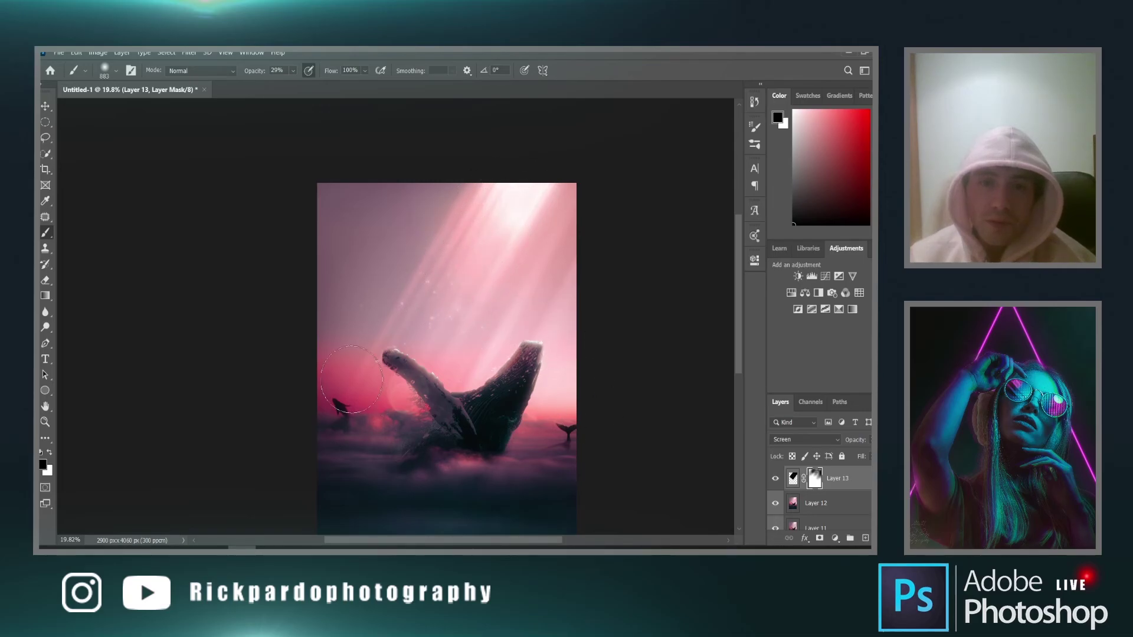
scroll(680, 490, "down", 3)
scroll(683, 488, "up", 5)
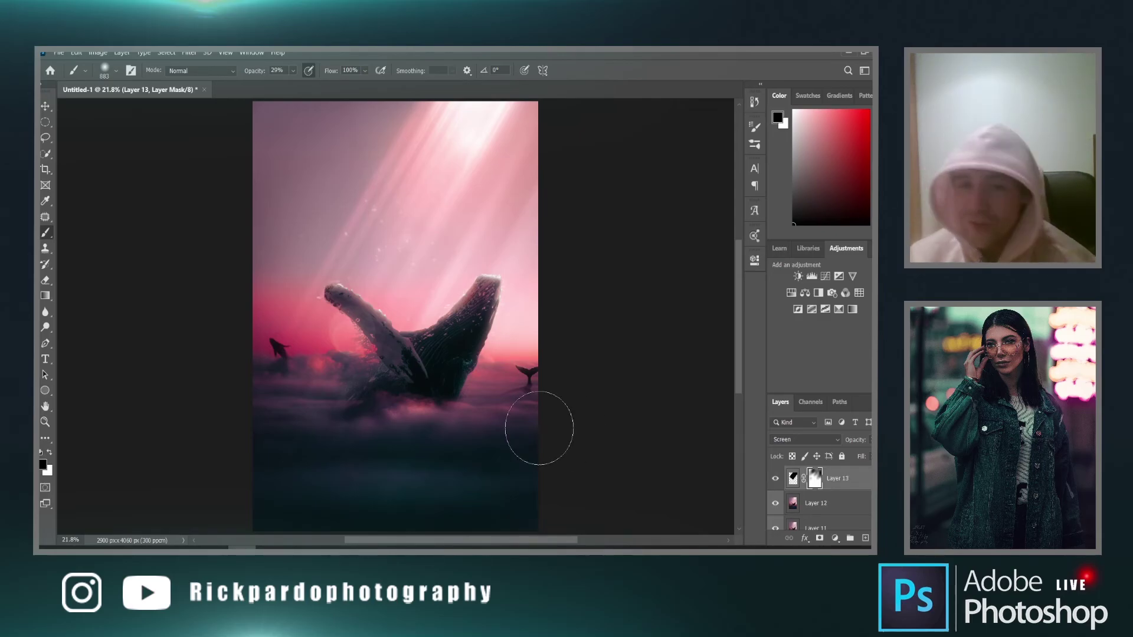
scroll(535, 428, "down", 3)
scroll(535, 427, "up", 2)
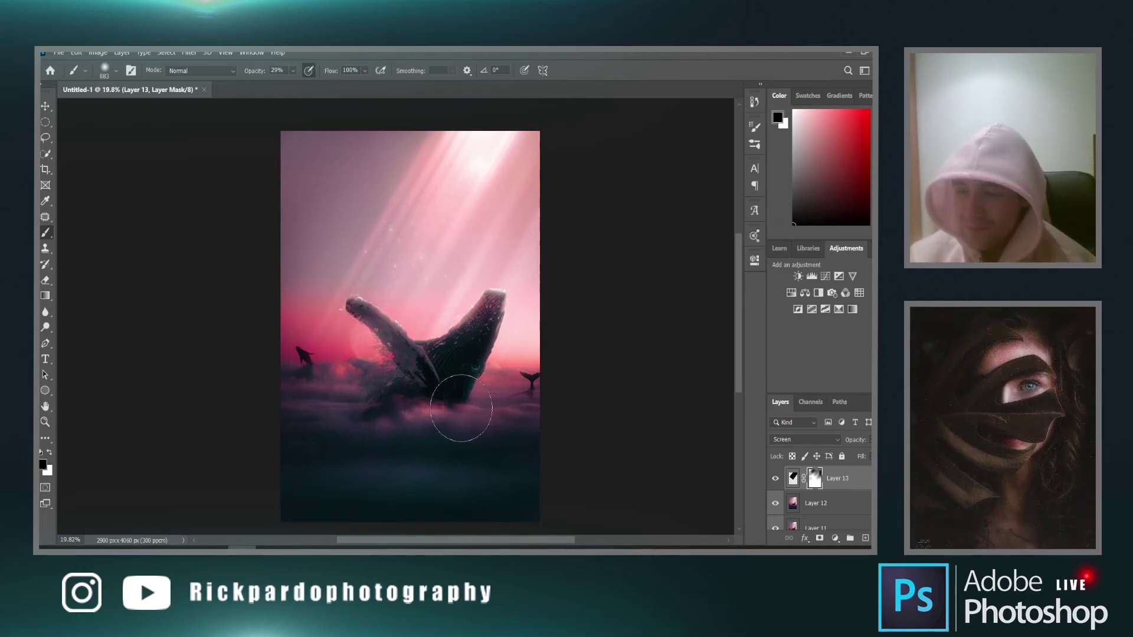
scroll(461, 408, "down", 1)
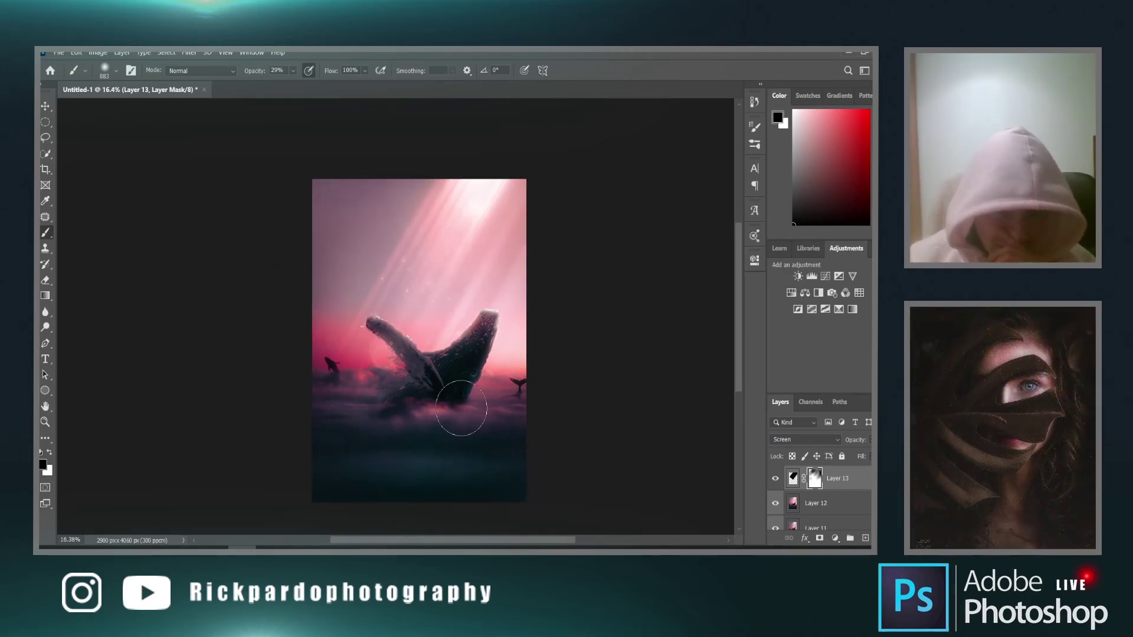
scroll(461, 408, "up", 1)
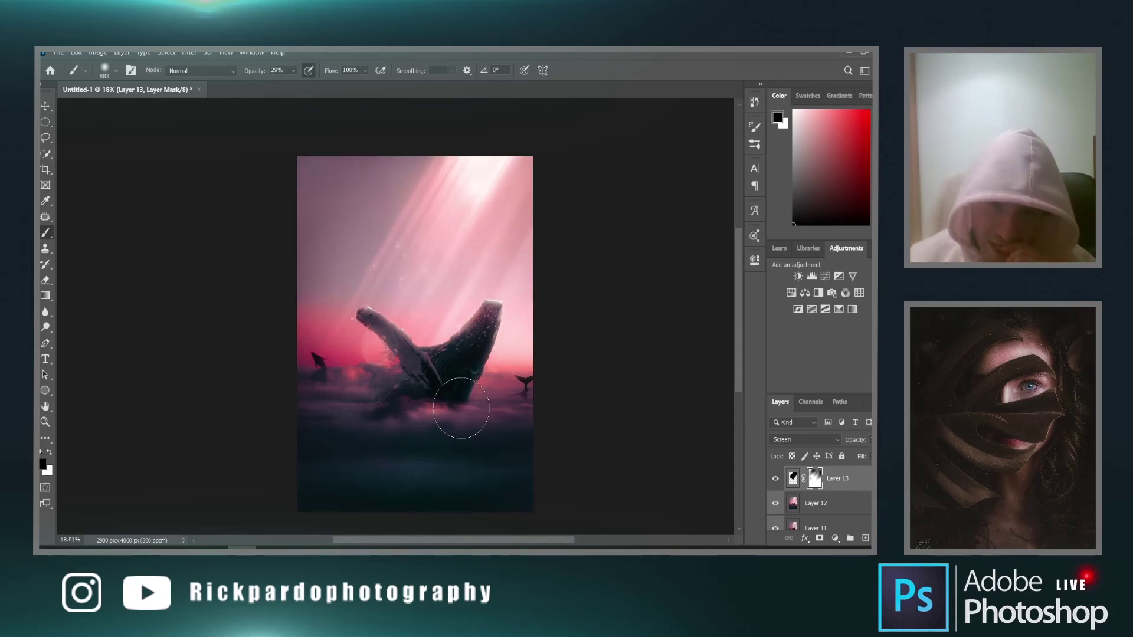
Open the signature image from the Pictures folder
key("ctrl+o")
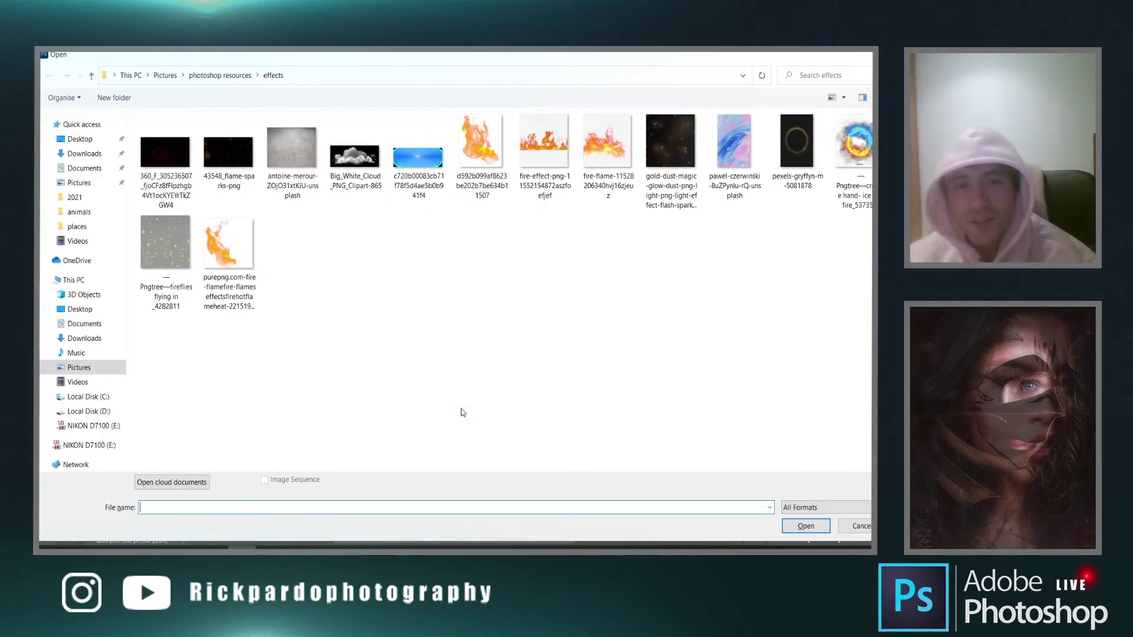
left_click(166, 75)
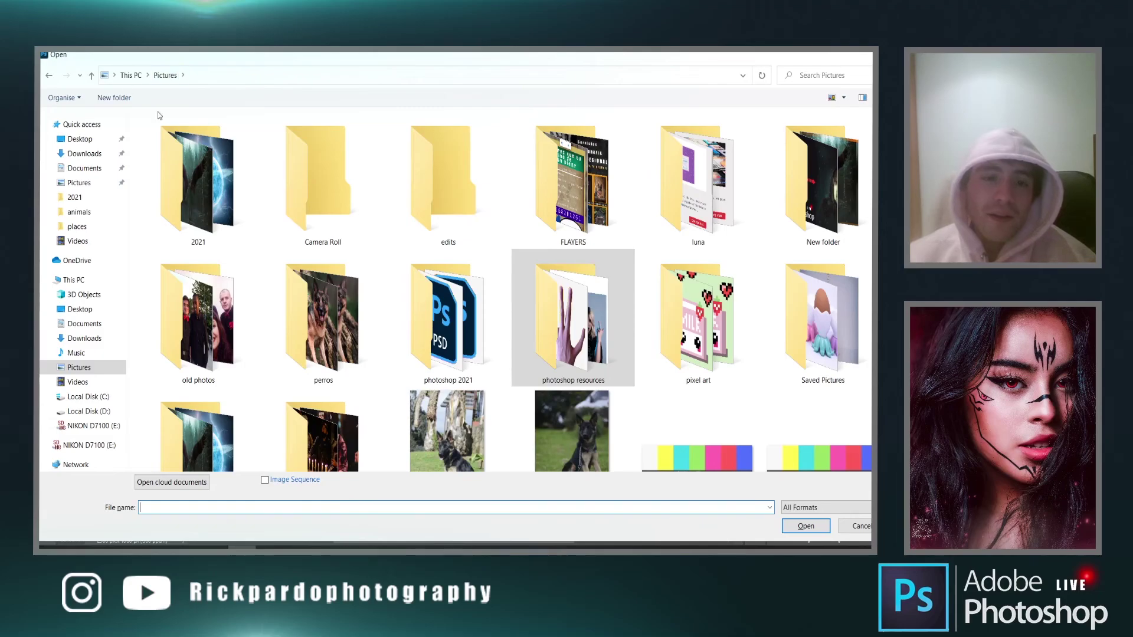
scroll(519, 321, "down", 6)
scroll(584, 366, "up", 4)
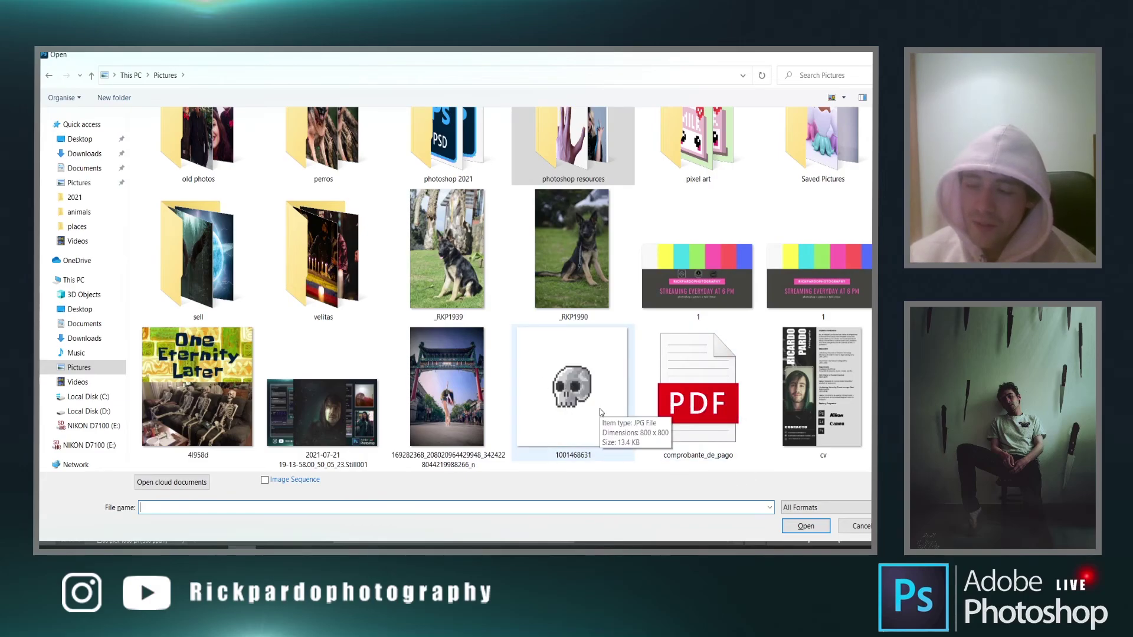
scroll(599, 408, "down", 10)
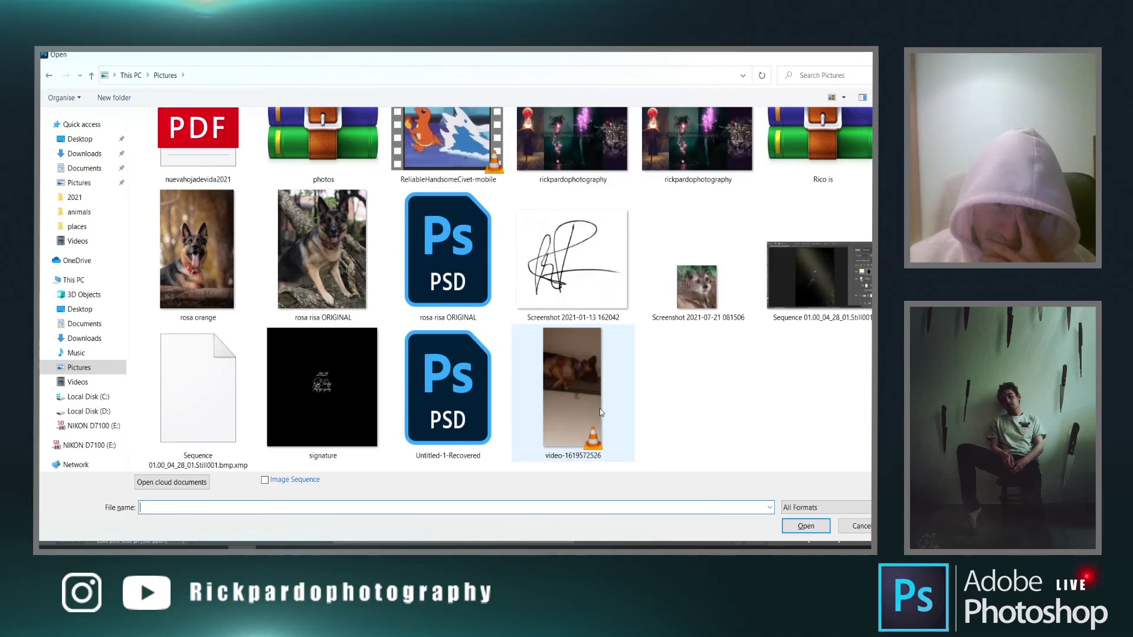
left_click(293, 374)
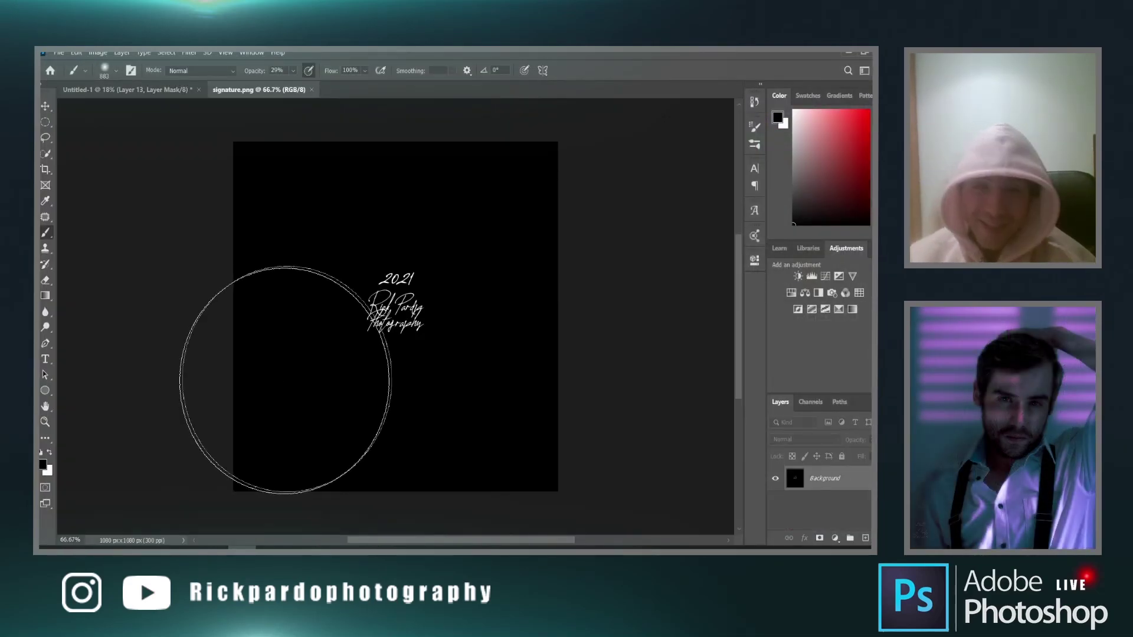
Select a circular area around the signature and copy it into the whale composite as a new layer
key("m")
mouse_move(325, 232)
left_mouse_down()
mouse_move(447, 341)
mouse_move(476, 383)
left_mouse_up()
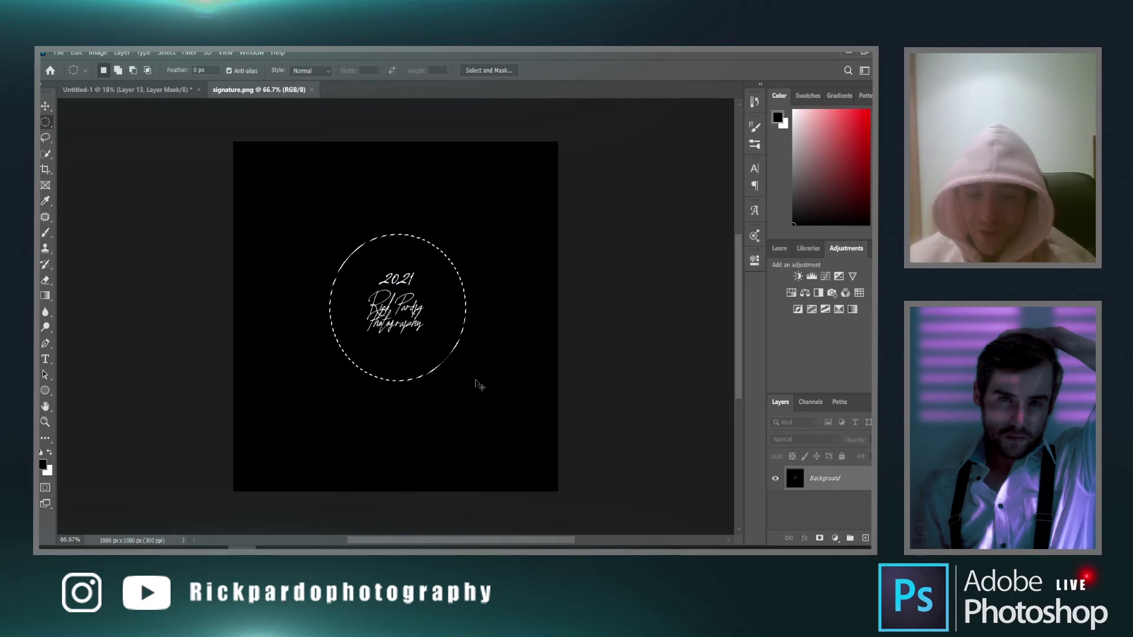
left_click(104, 94)
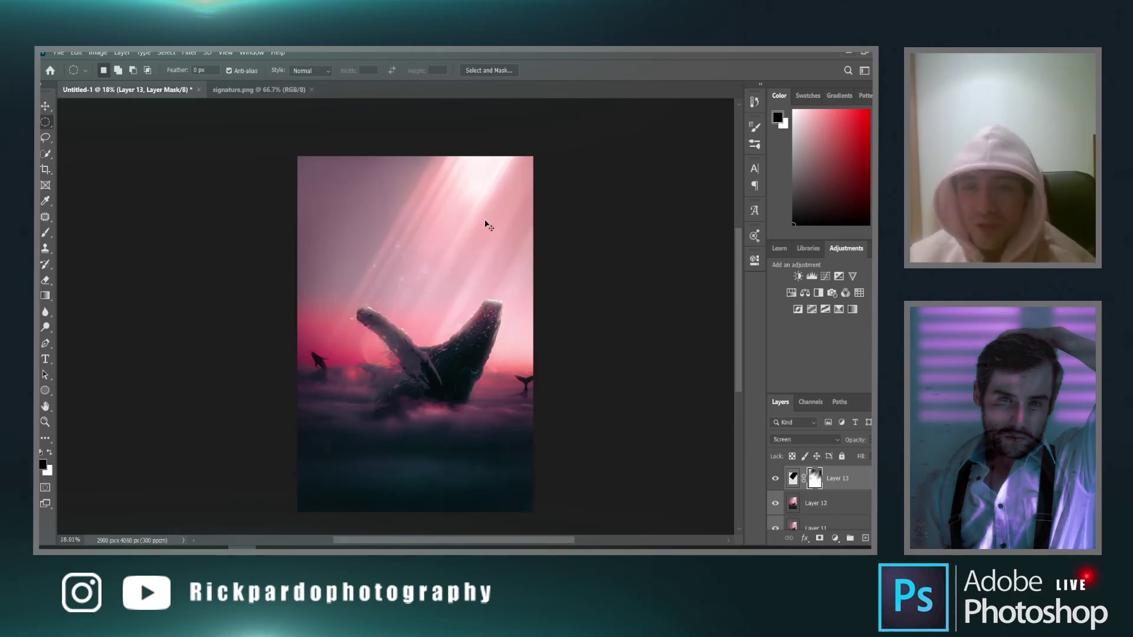
key("ctrl+v")
Enlarge the pasted signature and place it in the lower-left corner of the composite
key("ctrl+t")
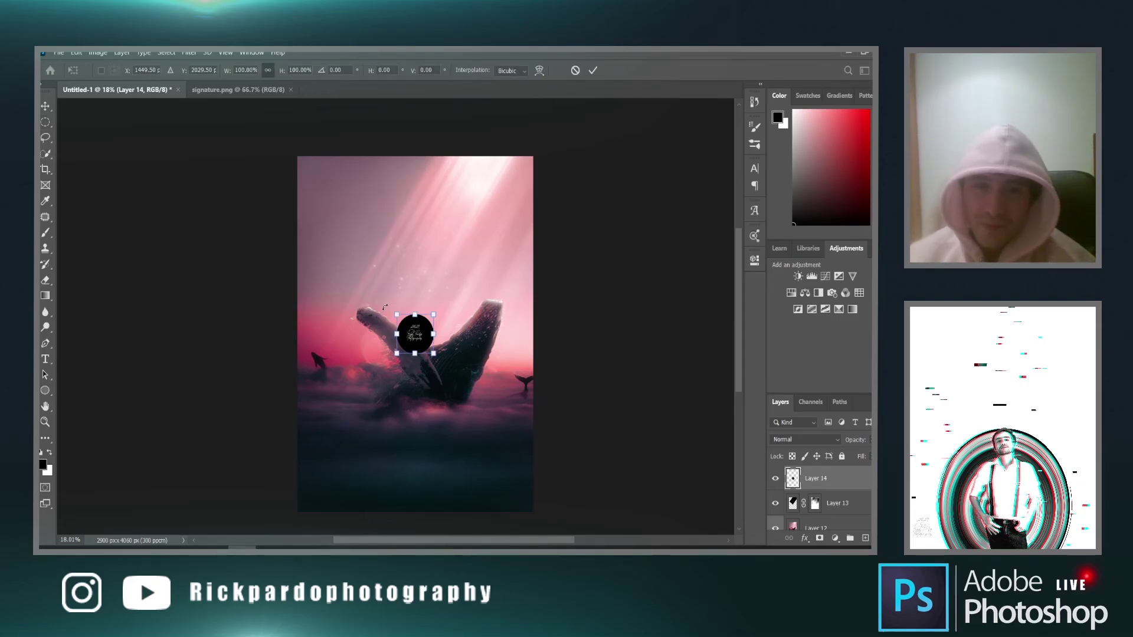
left_click_drag(396, 316, 379, 296)
left_click_drag(329, 487, 331, 476)
key("Return")
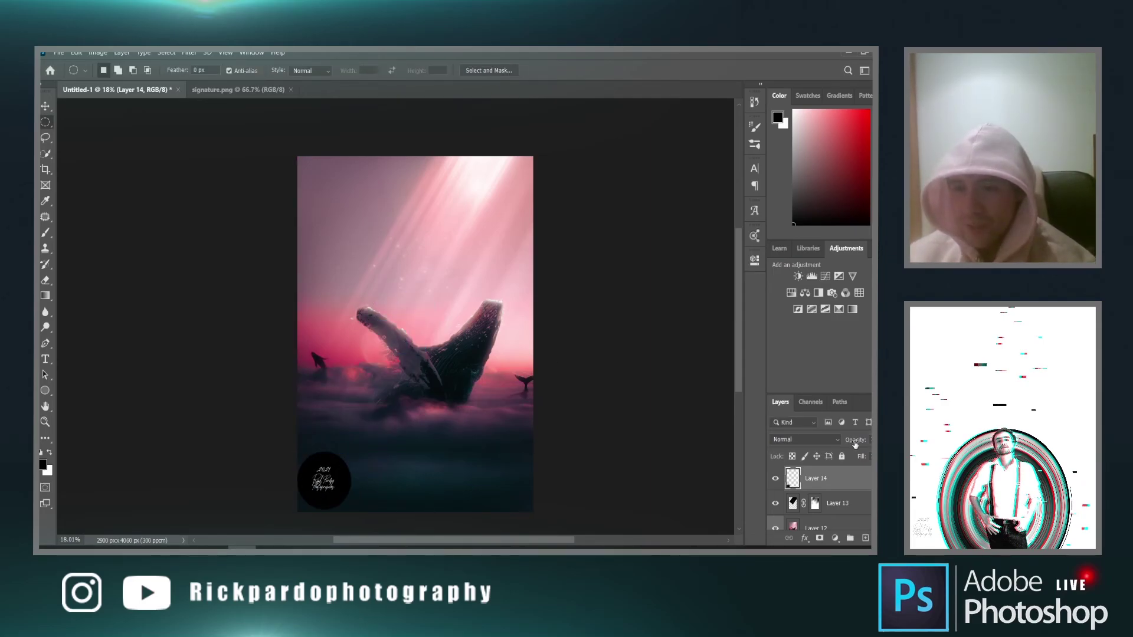
Set the signature layer's blend mode to Screen, and move and fine-tune the signature closer to the composite's lower-left corner
left_click(823, 446)
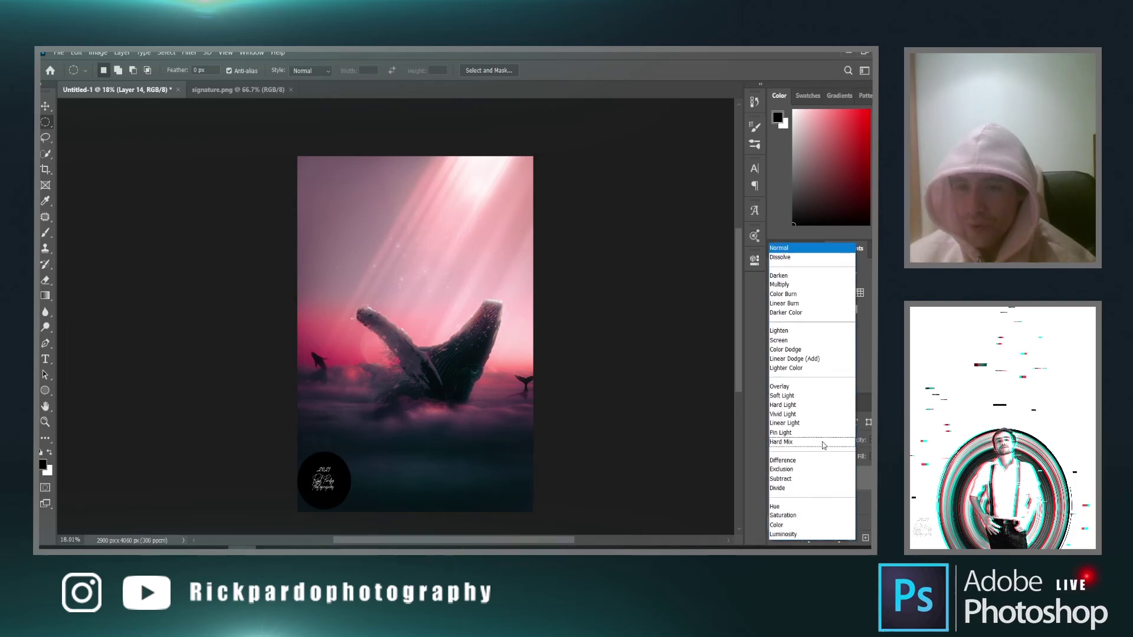
left_click(797, 348)
key("ctrl+t")
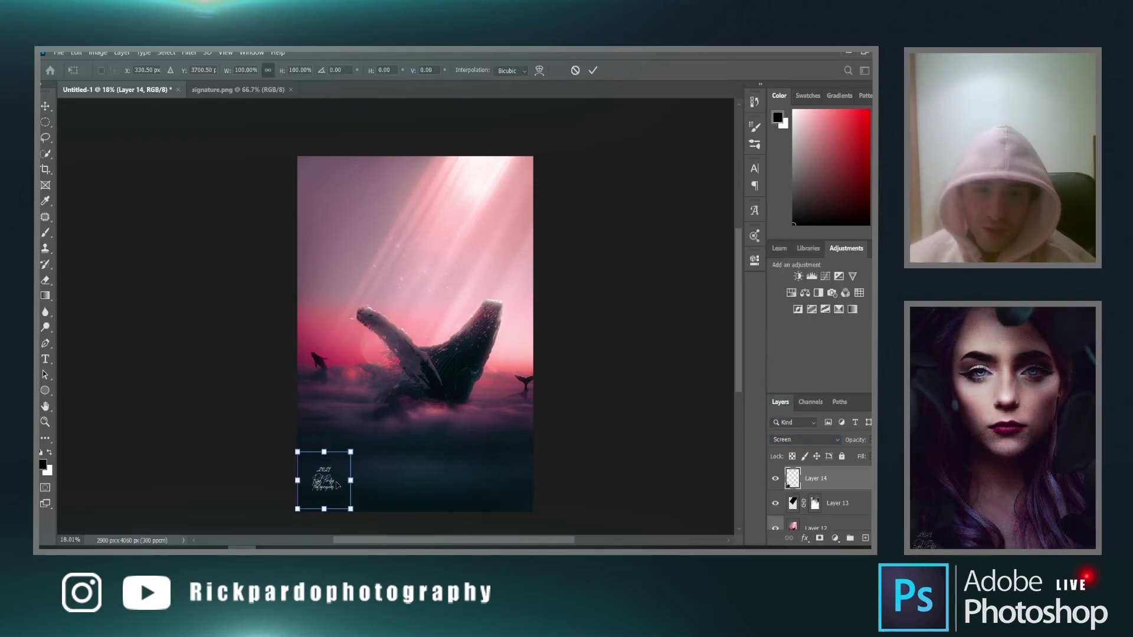
left_click_drag(337, 485, 323, 495)
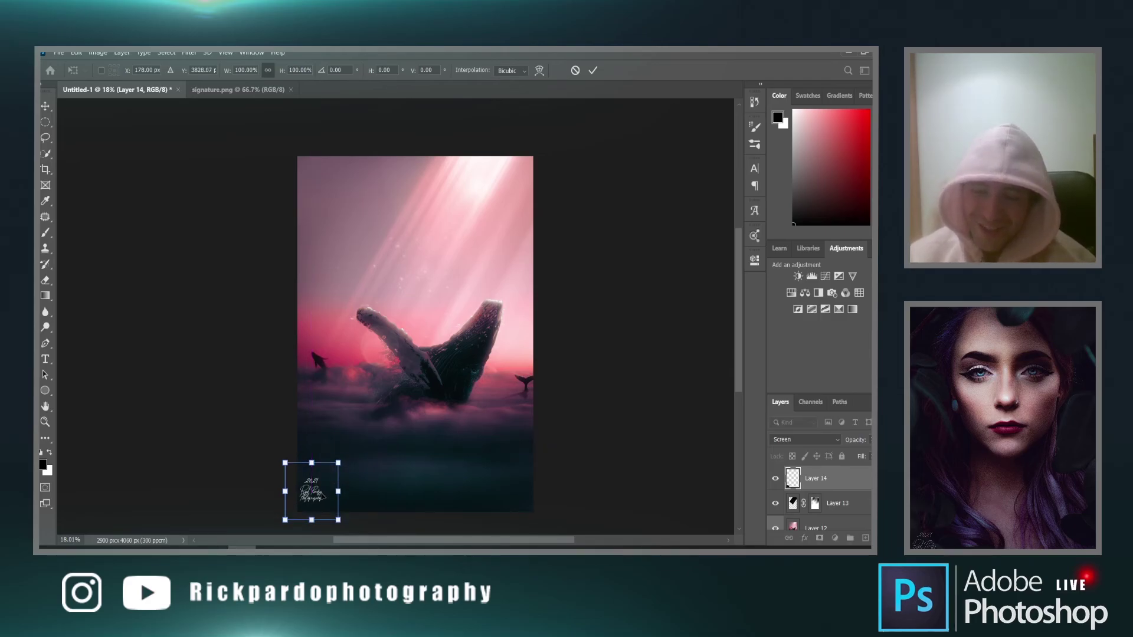
key("Return")
key("ctrl+t")
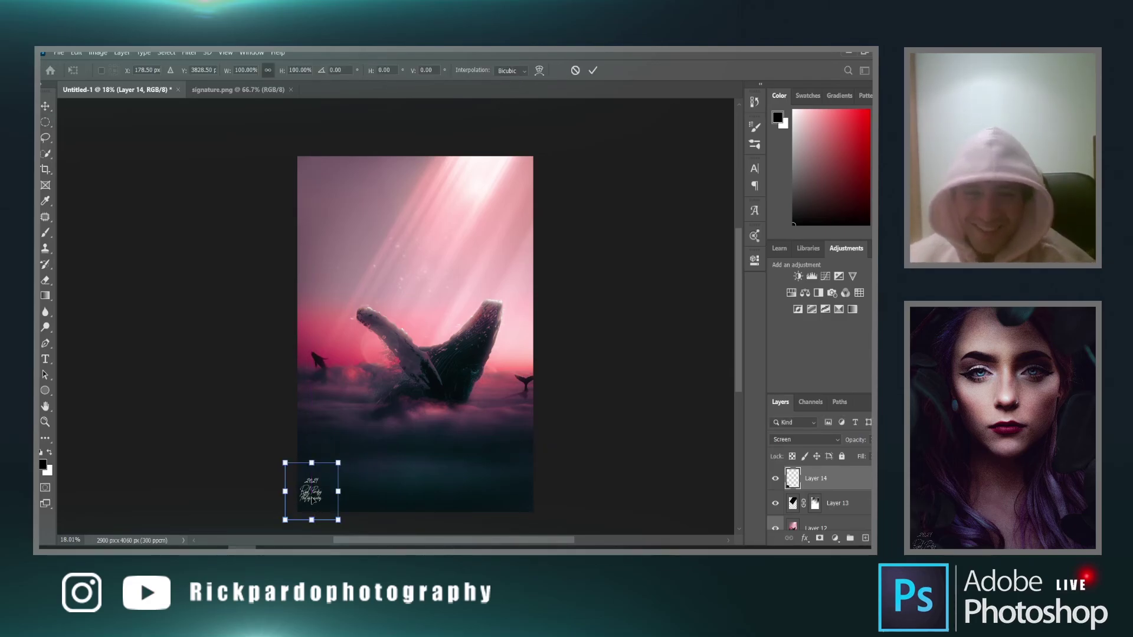
left_click_drag(326, 500, 329, 496)
key("Return")
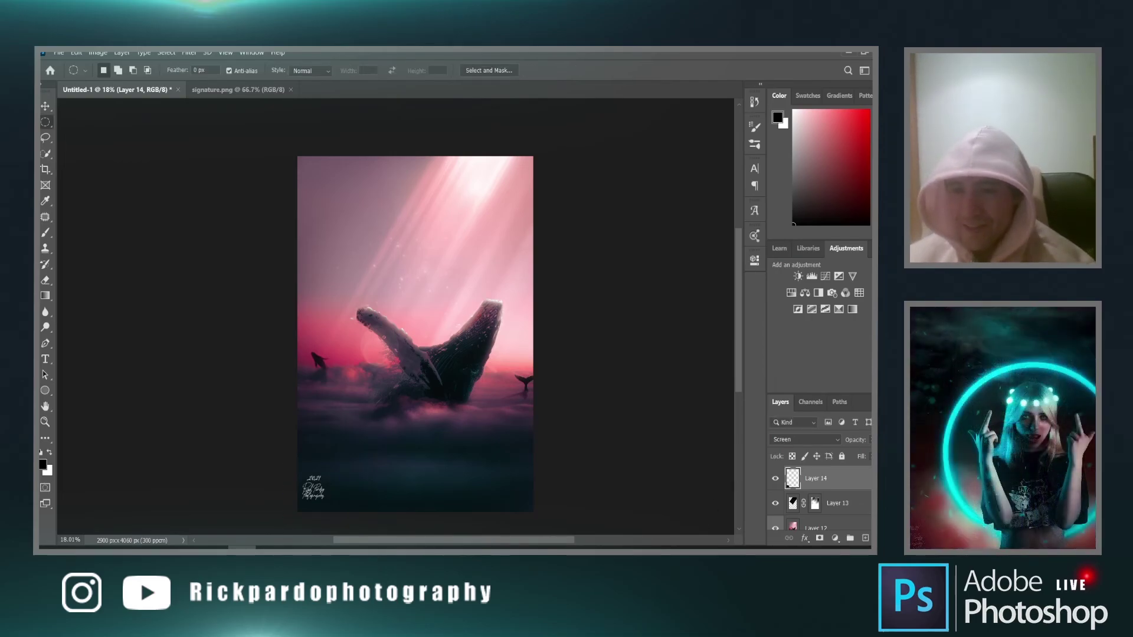
Try lowering the signature layer's opacity, and restore it to 100%
left_click(871, 439)
left_click_drag(843, 460, 849, 458)
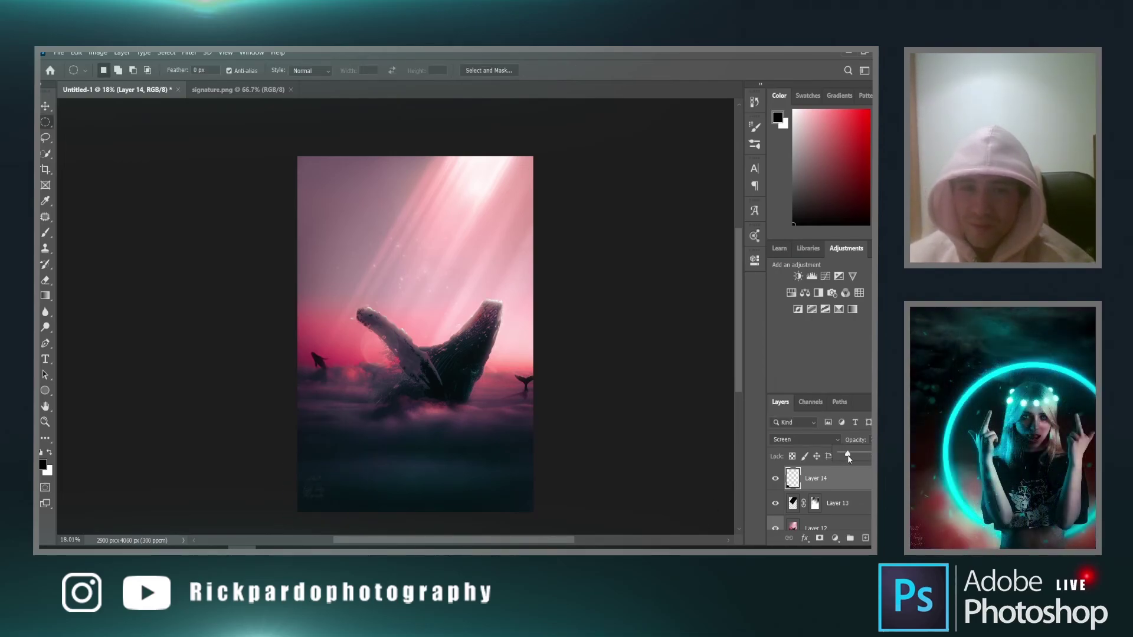
left_click(871, 439)
type("100")
Lower the signature layer's fill to leave a faint watermark, and shift it slightly inward from the image's left edge
left_click(871, 456)
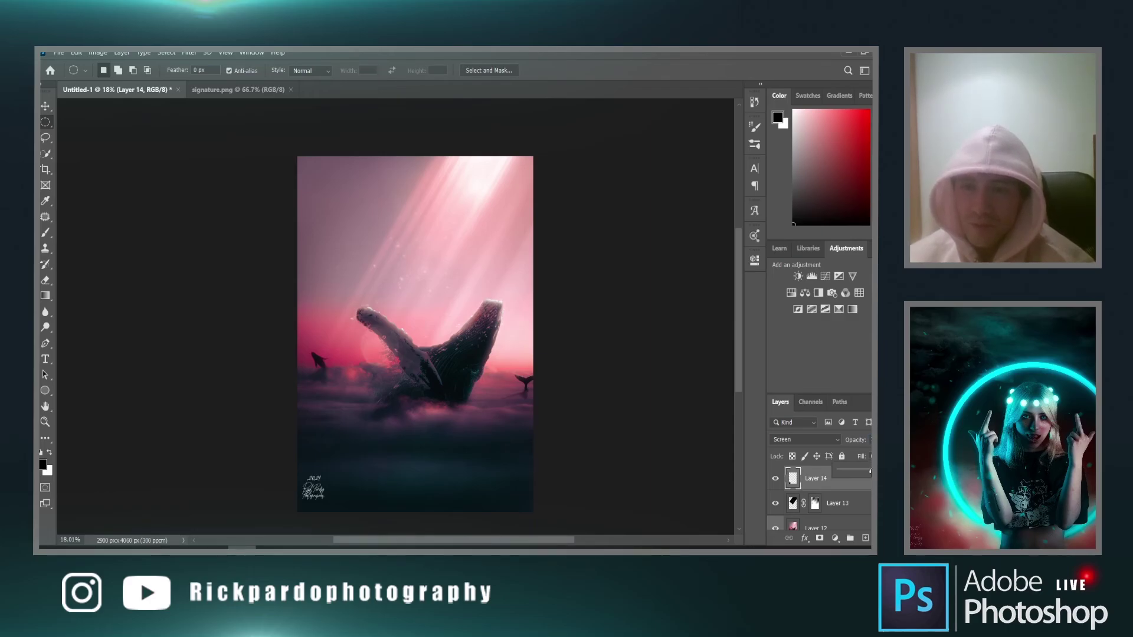
left_click_drag(846, 473, 848, 475)
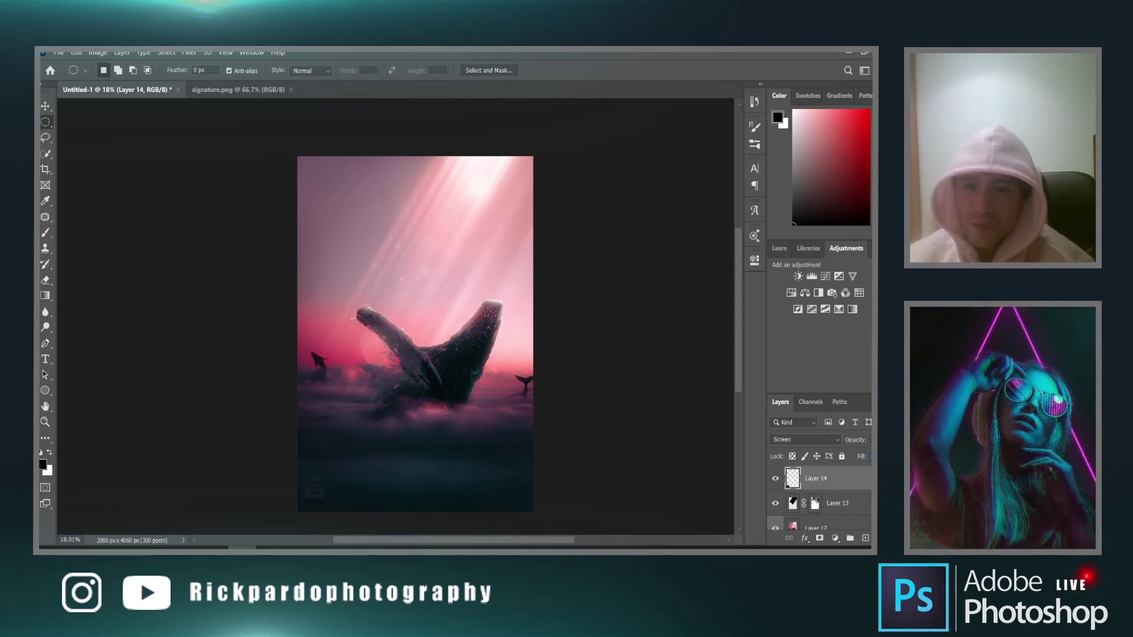
key("ctrl+t")
left_click_drag(330, 500, 318, 500)
key("m")
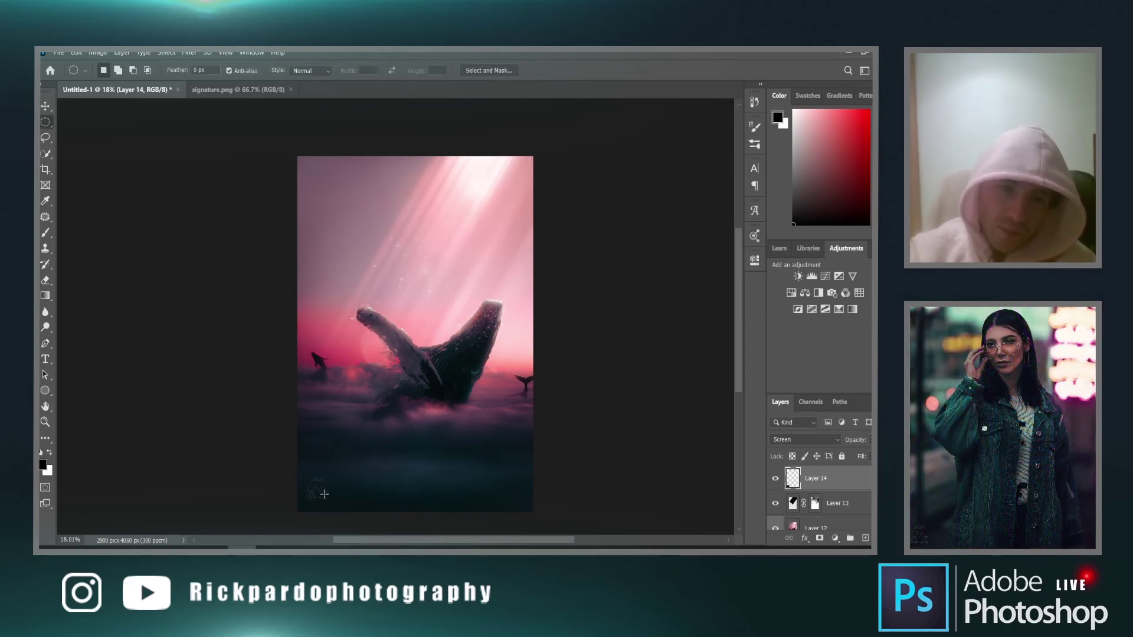
Group all the layers above Layer 1, from the signature layer down, into a single group
scroll(854, 487, "down", 5)
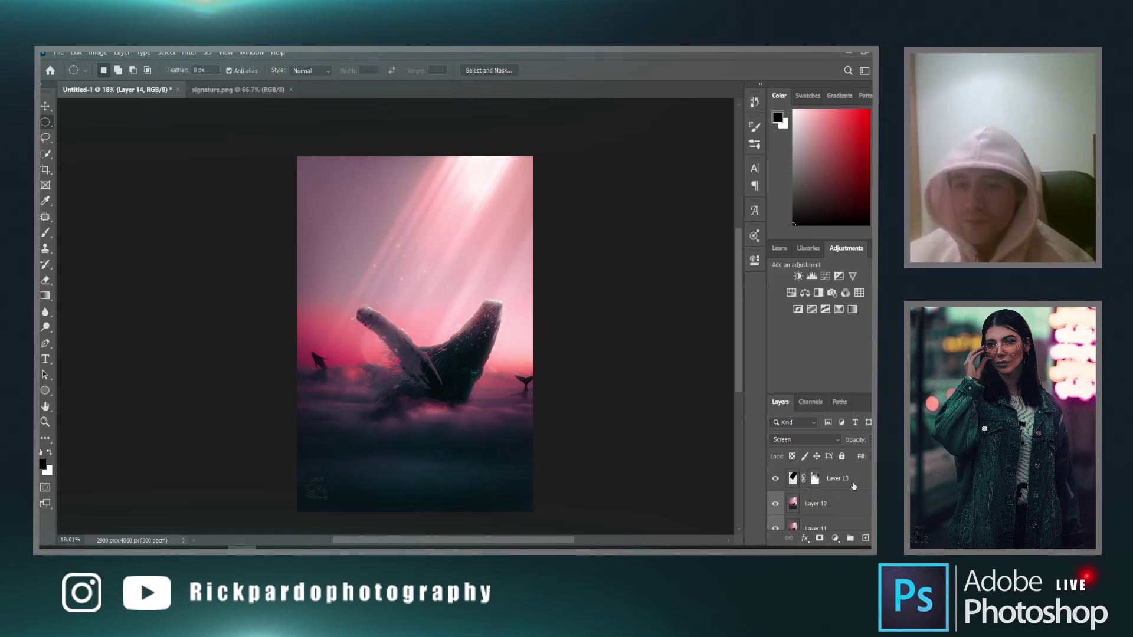
scroll(854, 490, "down", 5)
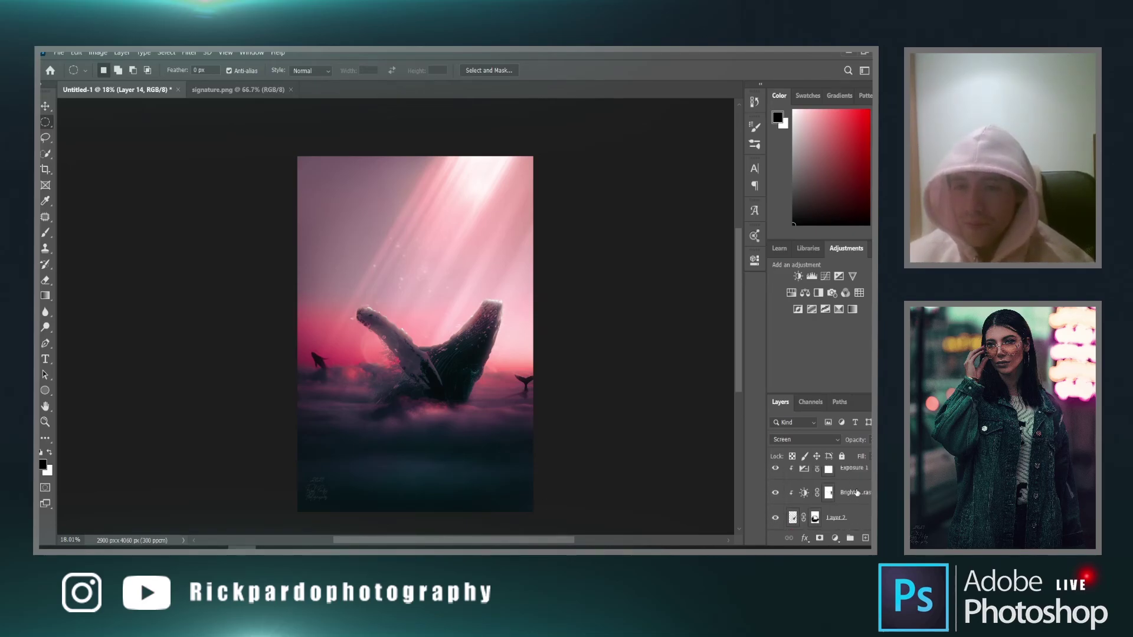
scroll(861, 494, "up", 10)
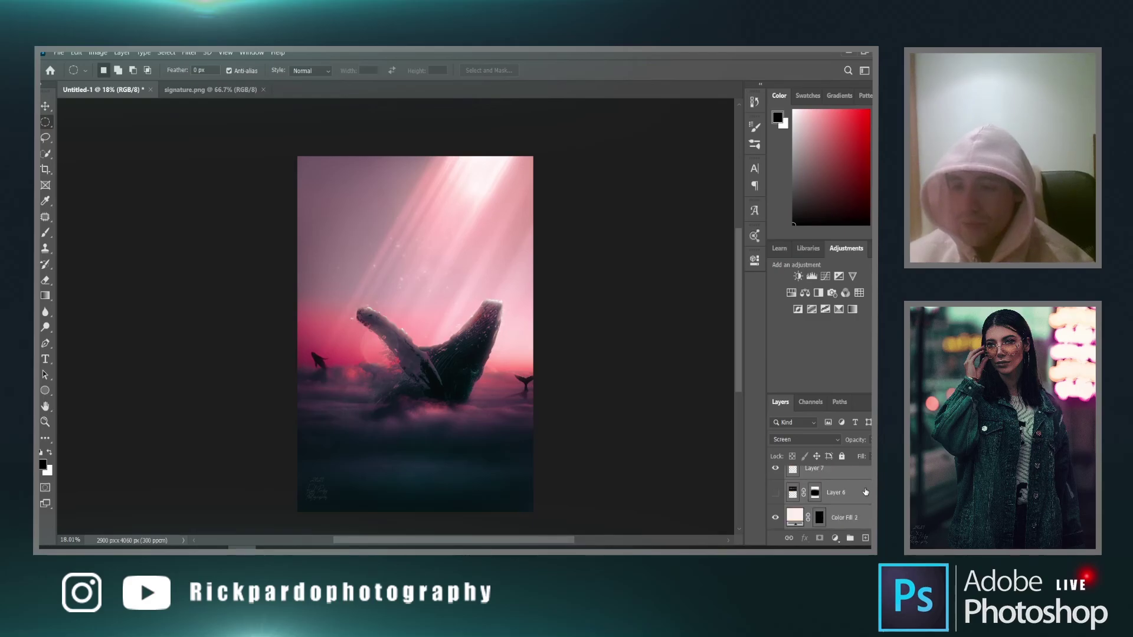
key("ctrl+g")
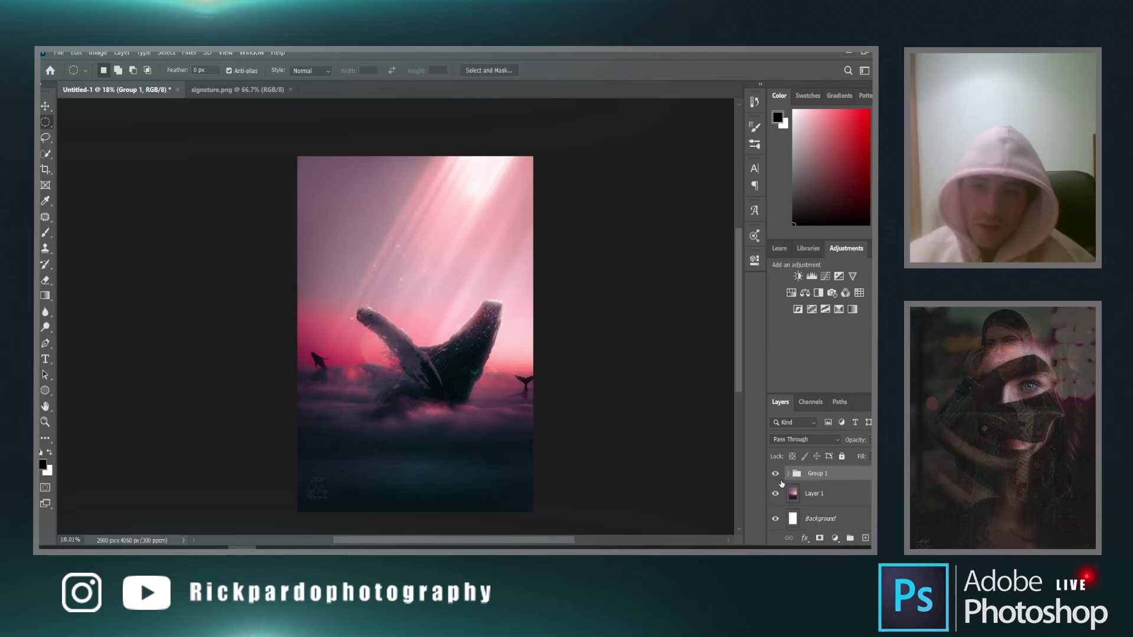
Hide Group 1 to view the original cloud background, expand the group, and show its contents again
left_click(776, 474)
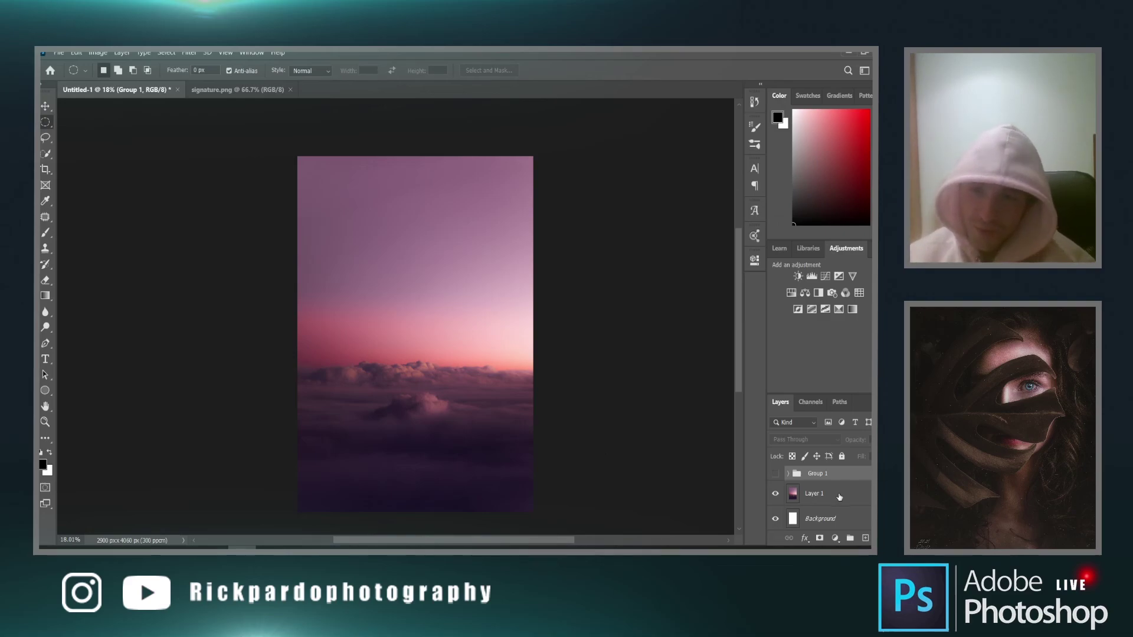
left_click(789, 474)
scroll(794, 483, "down", 2)
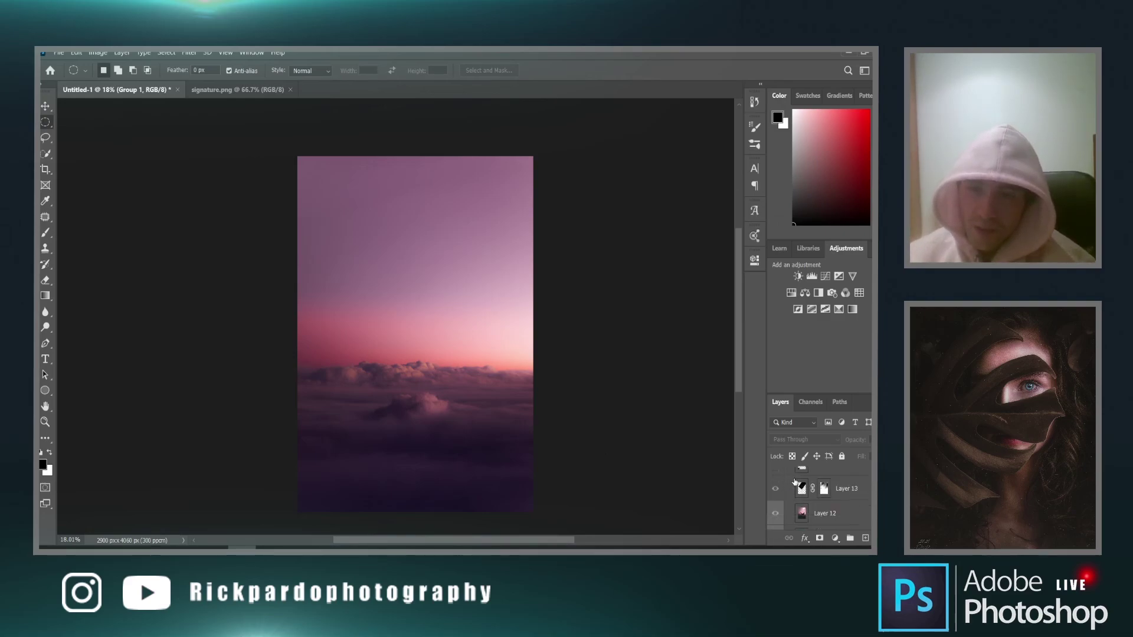
scroll(795, 482, "down", 6)
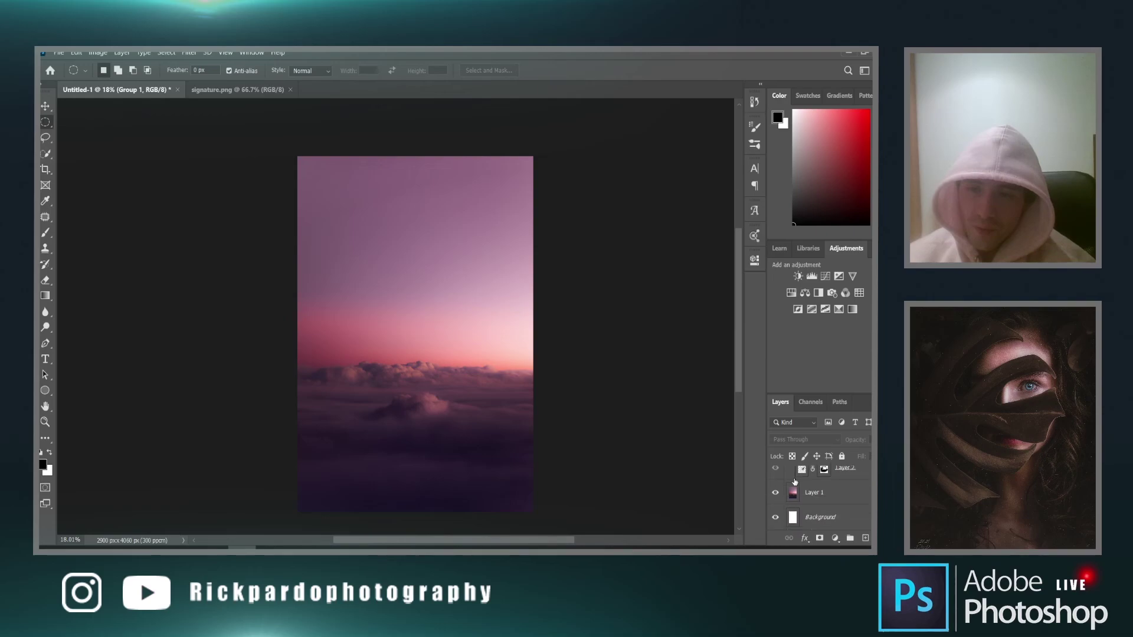
scroll(795, 483, "up", 1)
left_click(776, 499)
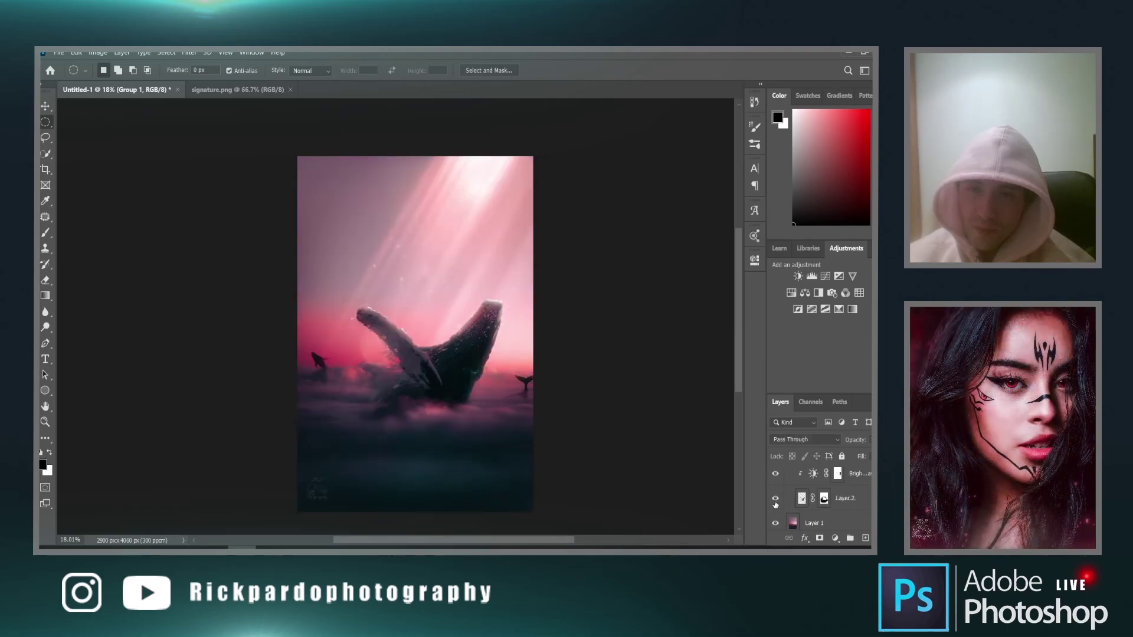
left_click(775, 498)
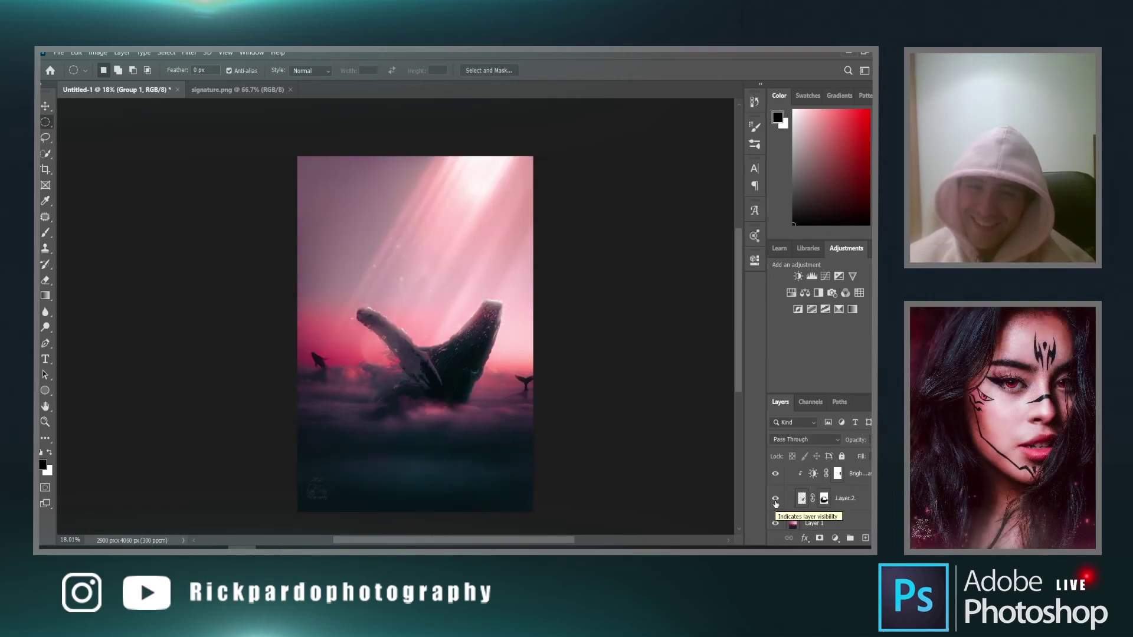
Hide every layer inside Group 1, from Layer 2 up to the signature, leaving only the original cloud background visible
left_click(775, 474)
scroll(776, 493, "up", 3)
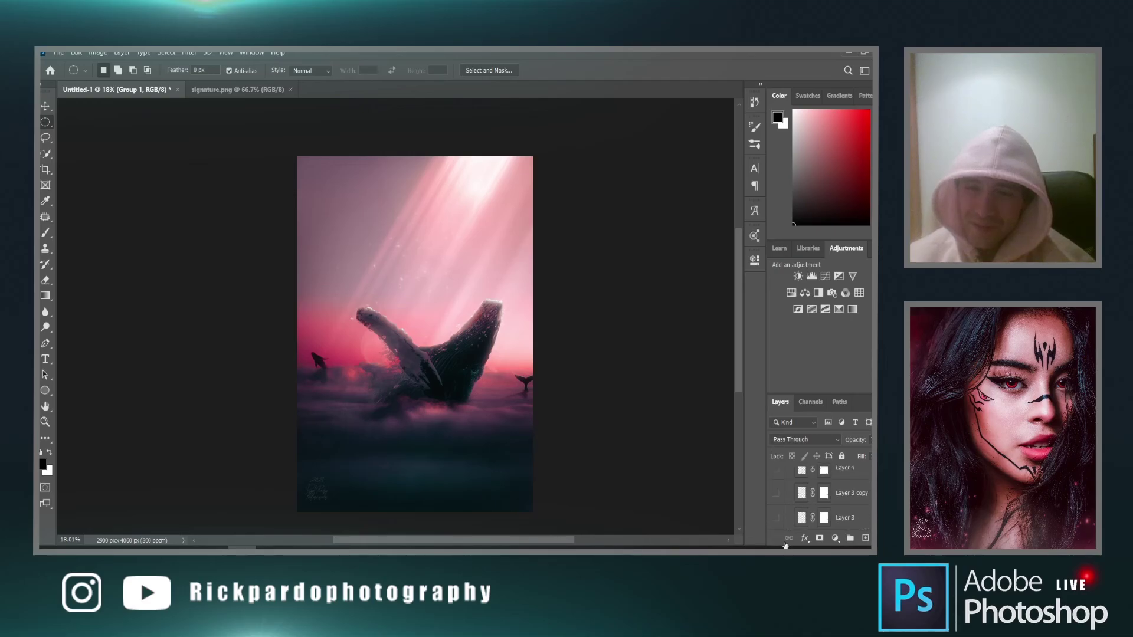
scroll(779, 498, "up", 2)
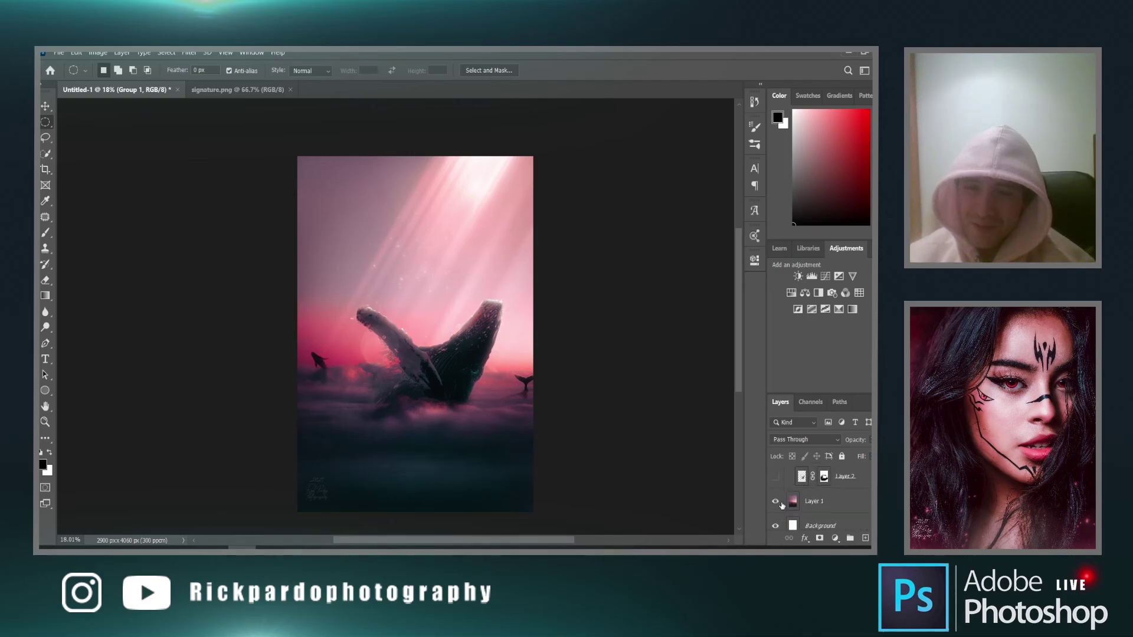
scroll(778, 502, "up", 2)
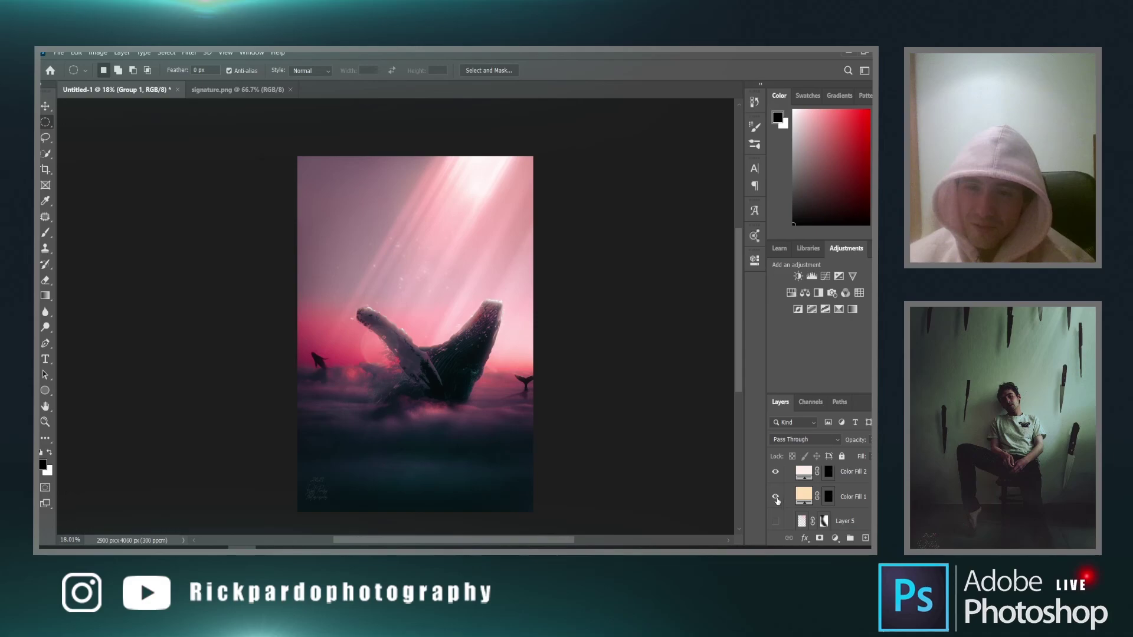
scroll(775, 478, "up", 4)
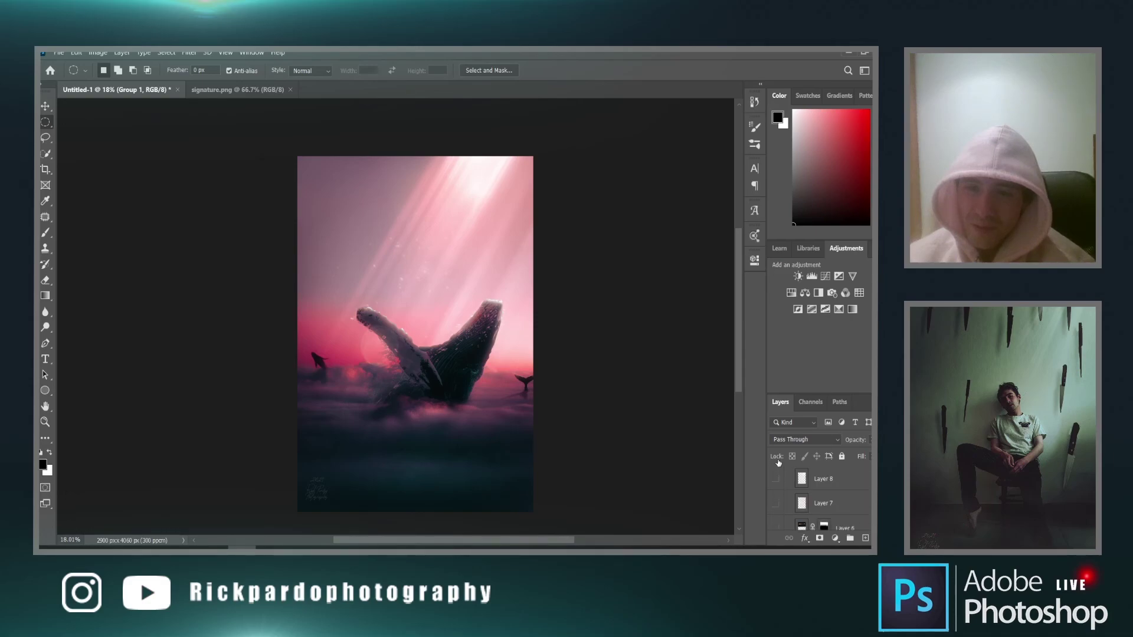
scroll(780, 487, "up", 2)
left_click(780, 503)
scroll(782, 505, "up", 2)
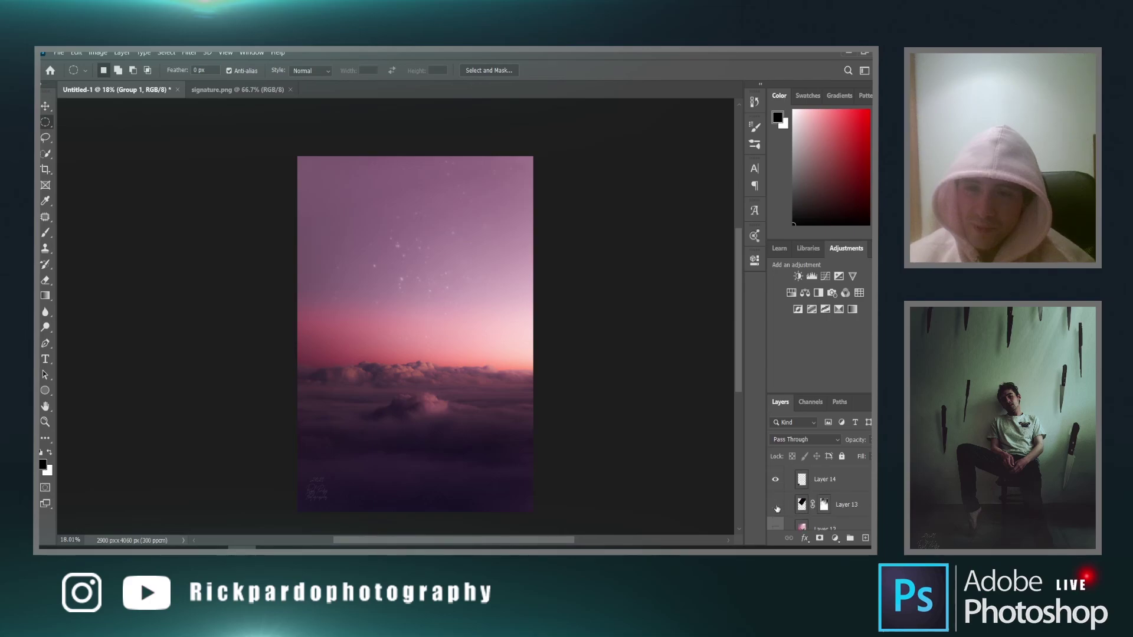
scroll(784, 499, "down", 10)
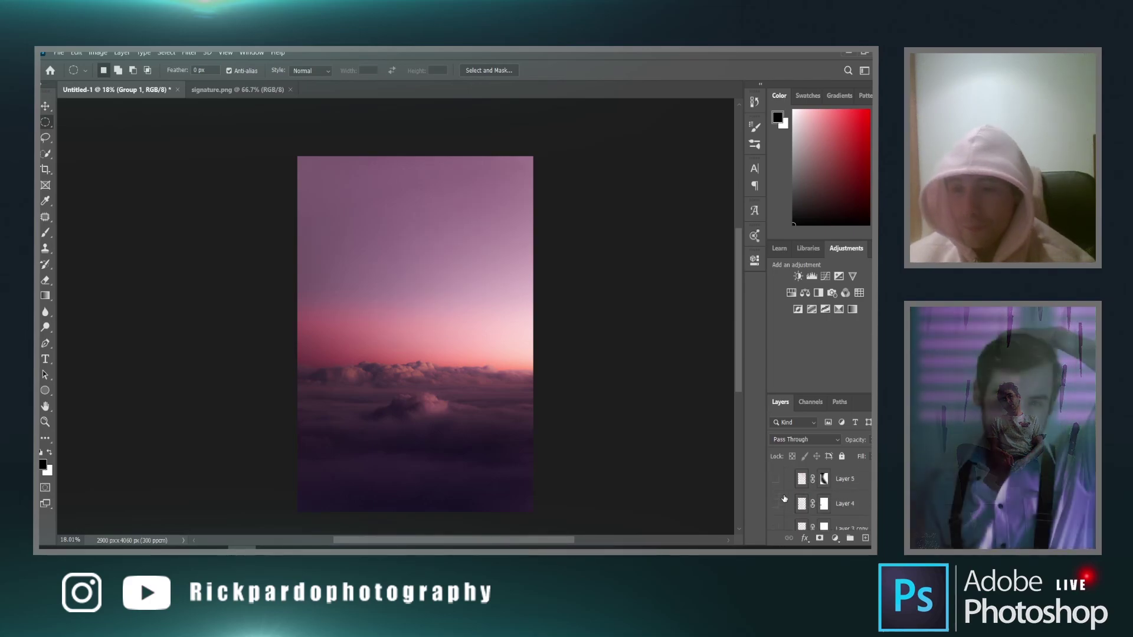
Show the main whale on Layer 2 along with its clipped brightness, exposure and color balance adjustments
scroll(785, 498, "down", 1)
left_click(783, 487)
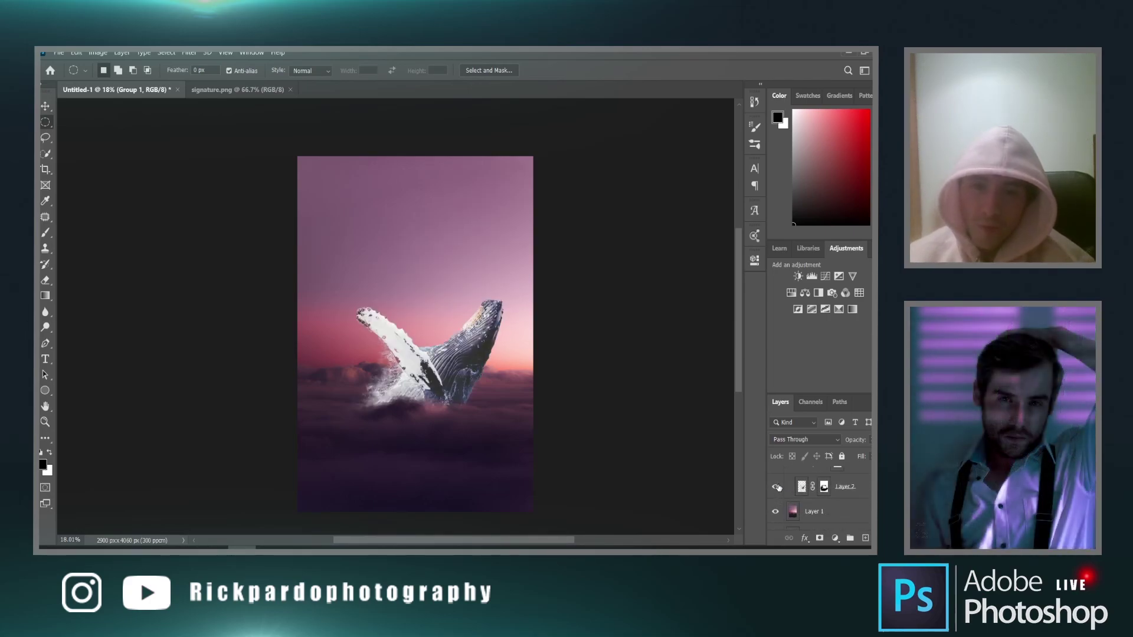
scroll(783, 490, "up", 1)
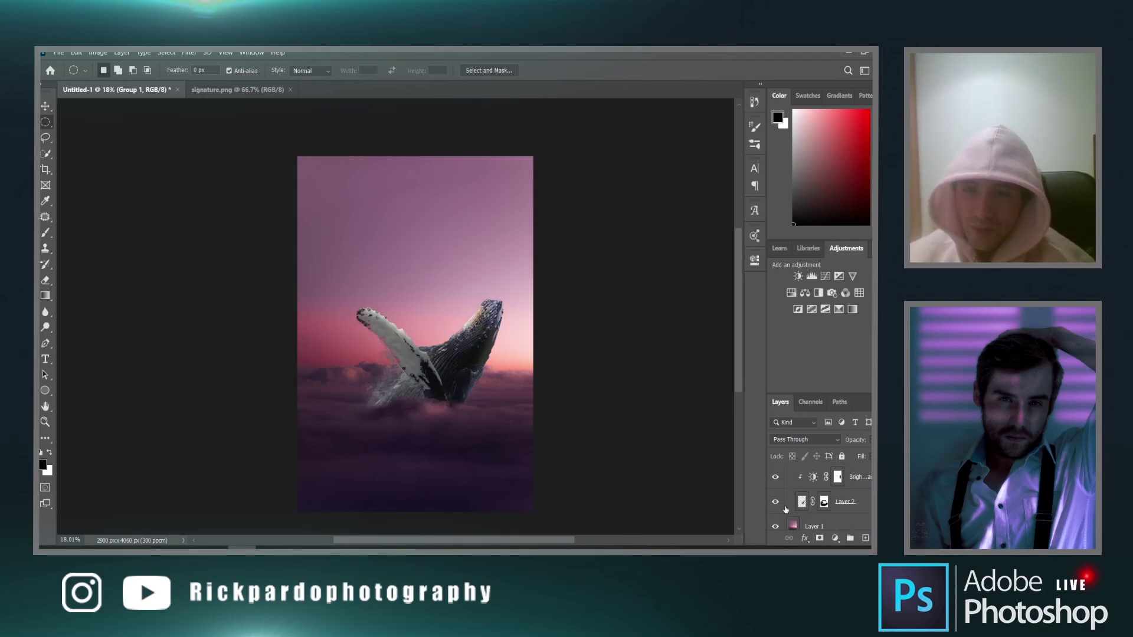
scroll(785, 509, "up", 2)
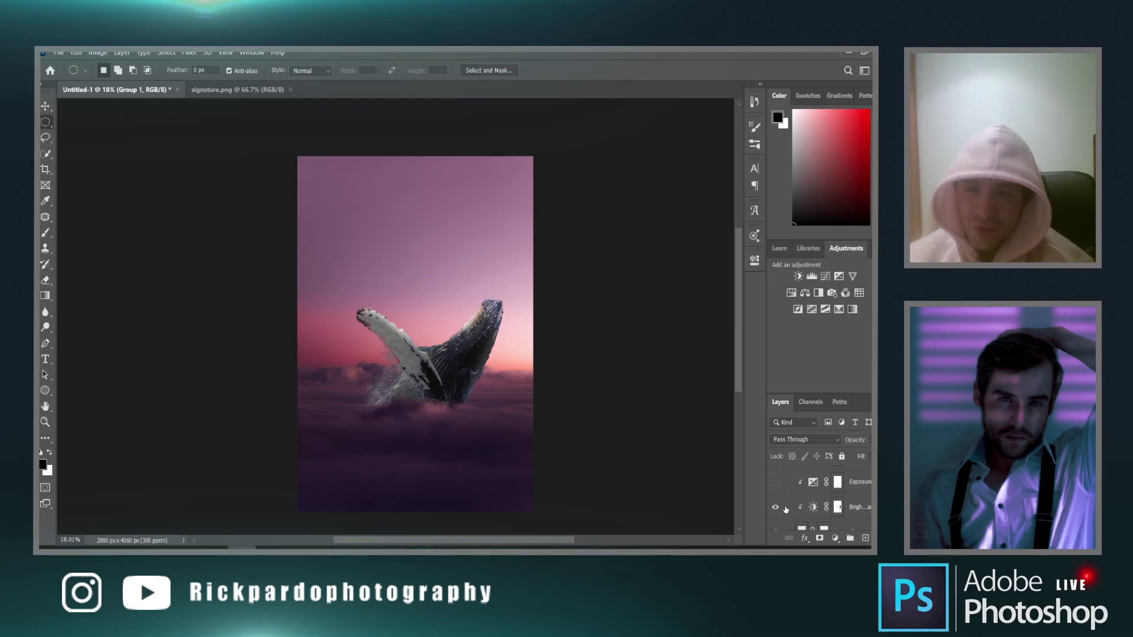
left_click(776, 482)
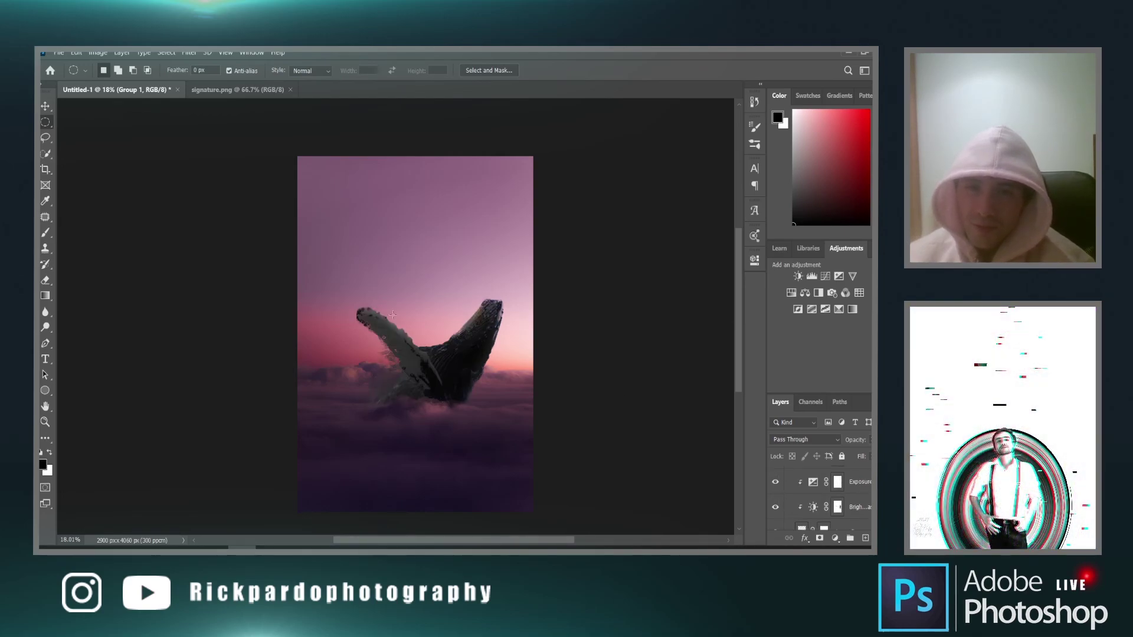
scroll(634, 470, "up", 1)
scroll(789, 515, "up", 1)
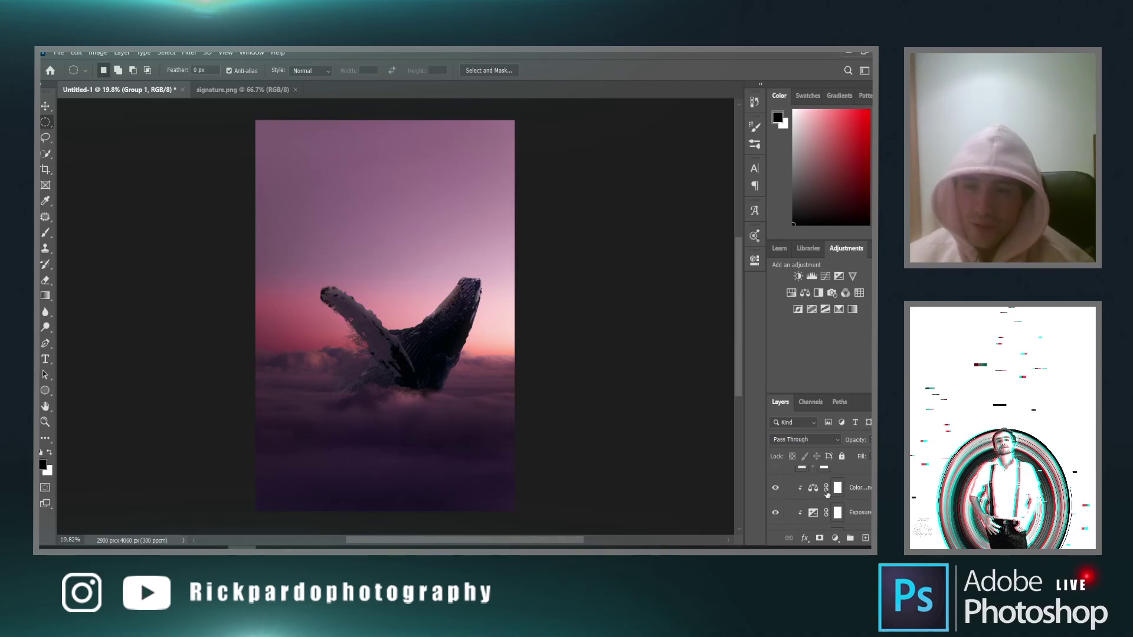
scroll(681, 473, "up", 1)
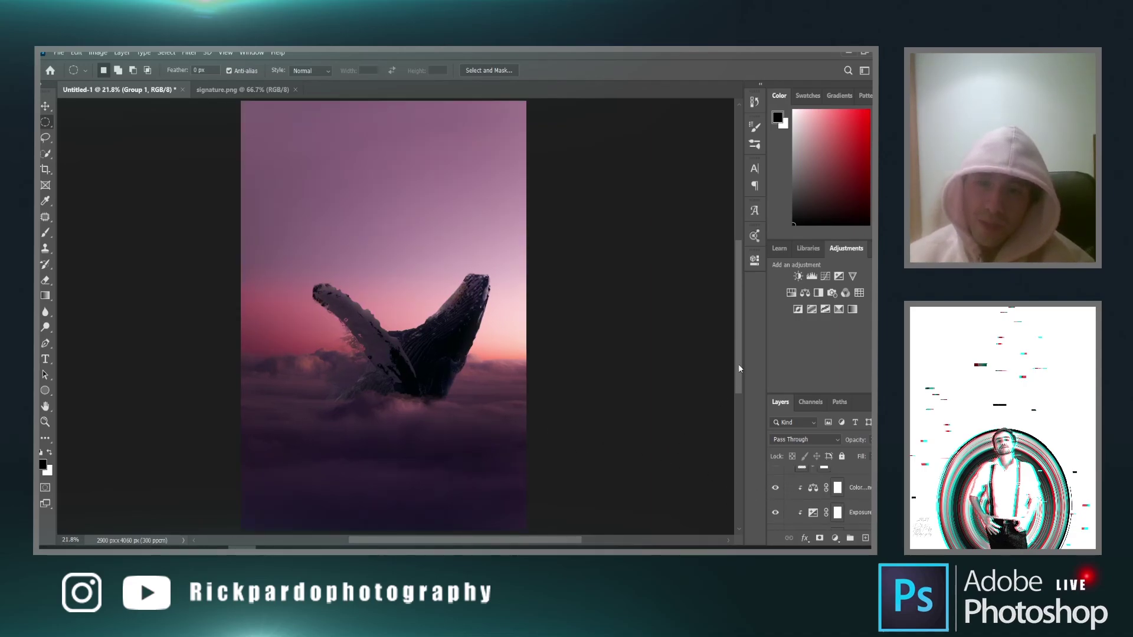
scroll(636, 490, "down", 3)
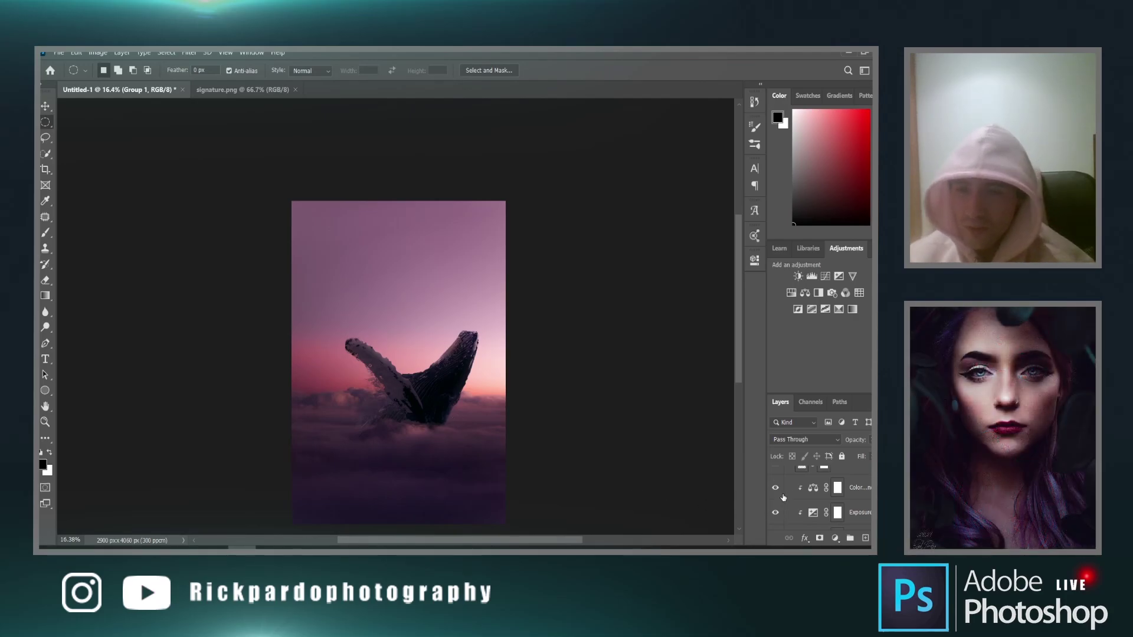
scroll(783, 497, "up", 2)
scroll(783, 499, "down", 1)
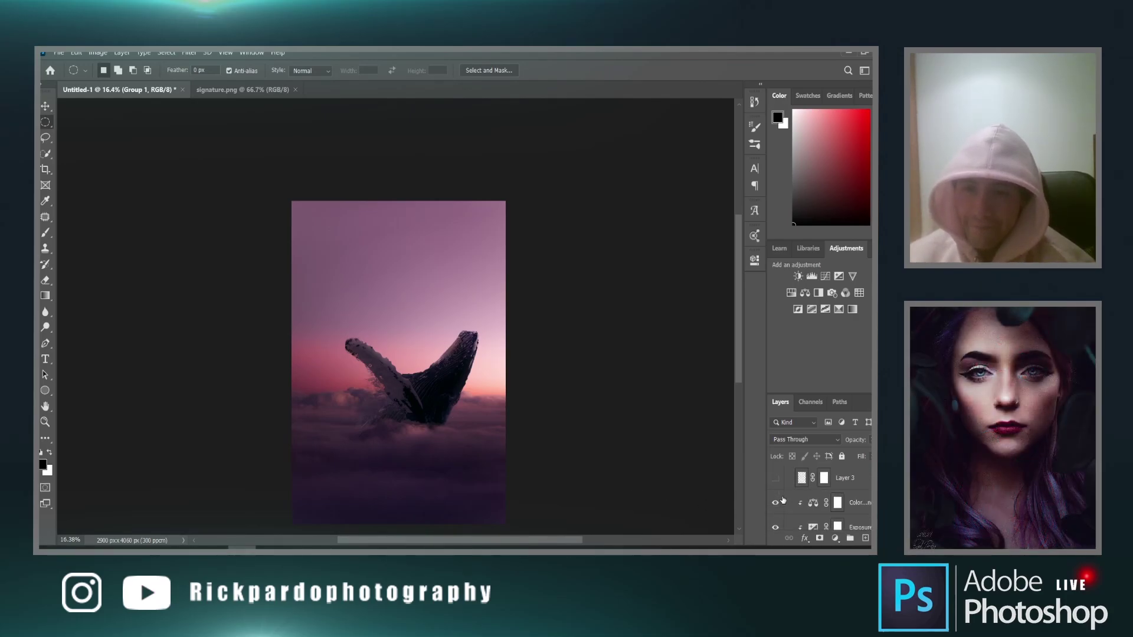
Show the whale tail on Layer 3 and its shadow on Layer 3 copy, toggling the shadow to compare
left_click(776, 479)
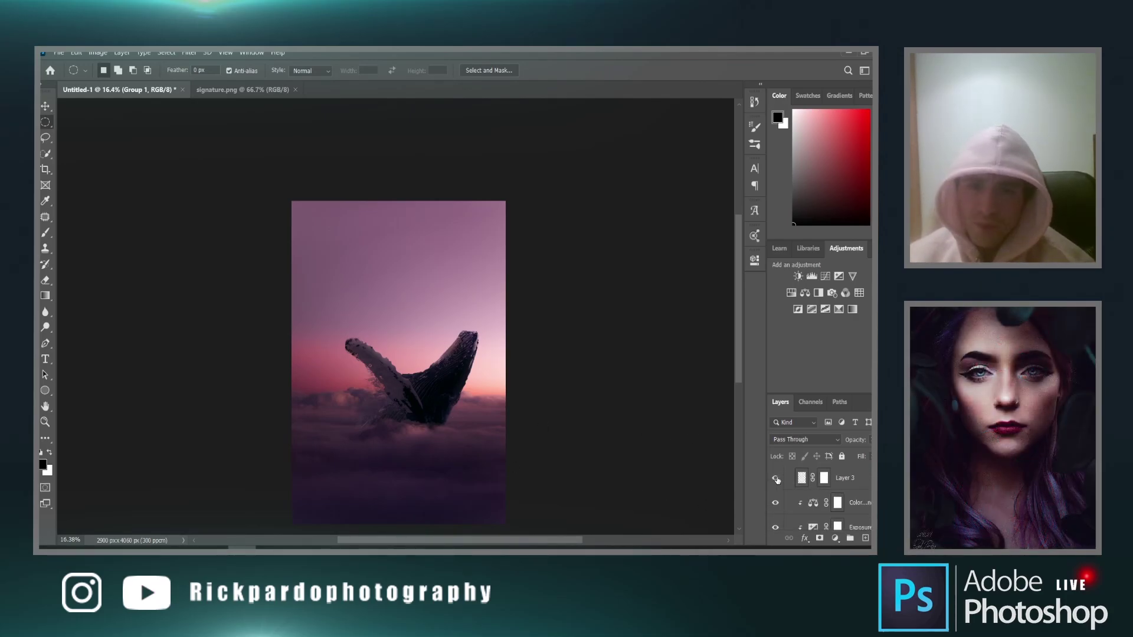
scroll(497, 407, "up", 3)
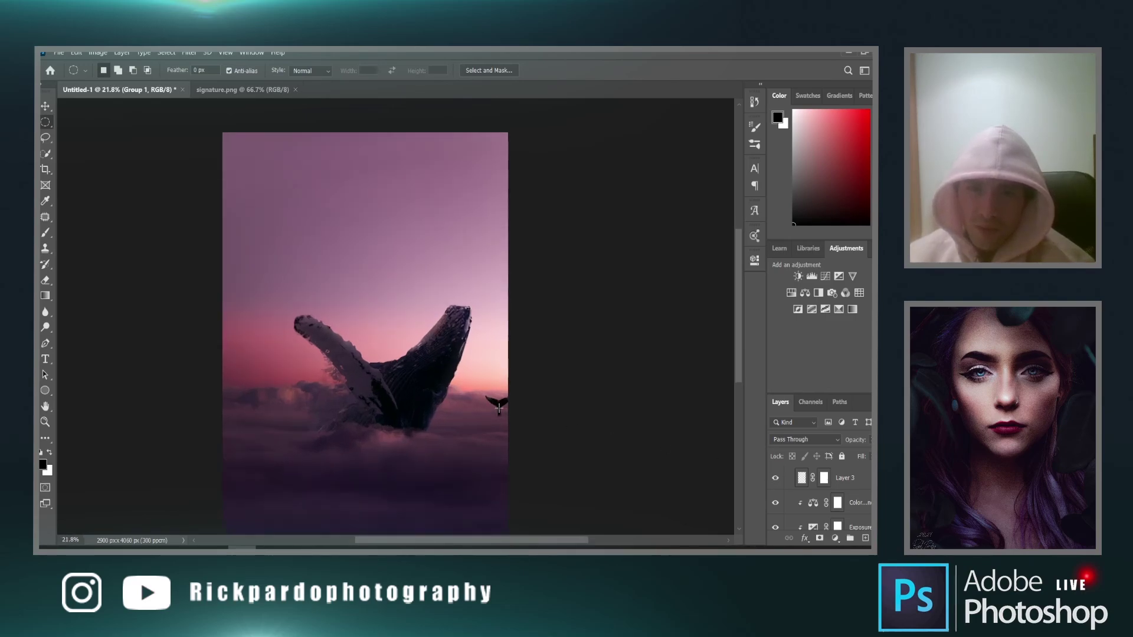
scroll(792, 490, "up", 1)
scroll(792, 489, "up", 1)
left_click(775, 485)
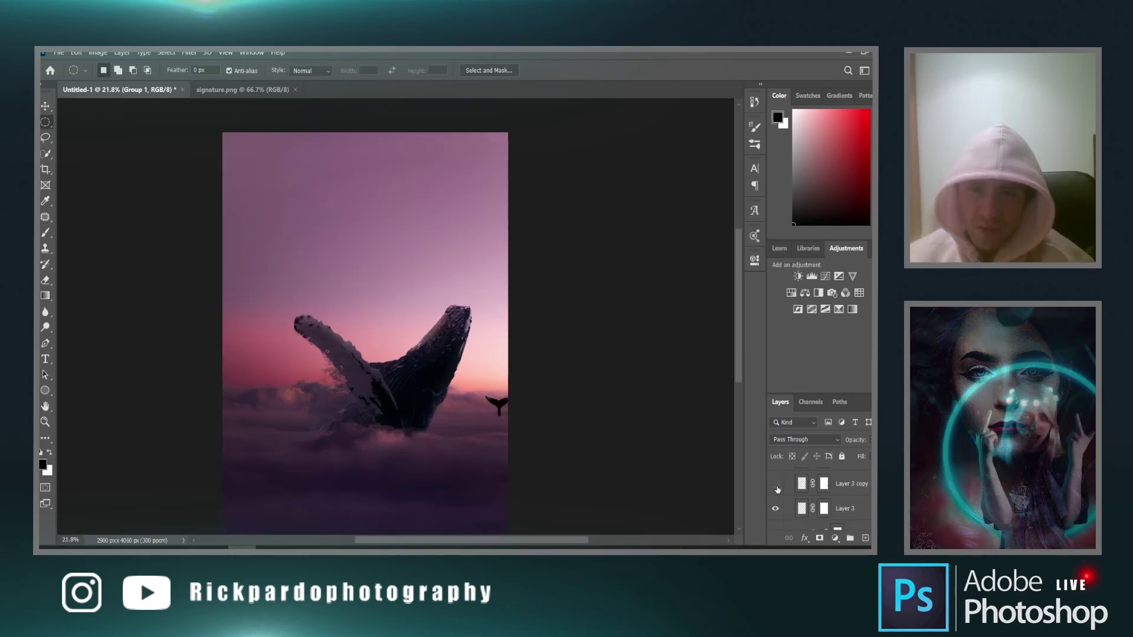
scroll(555, 420, "up", 5)
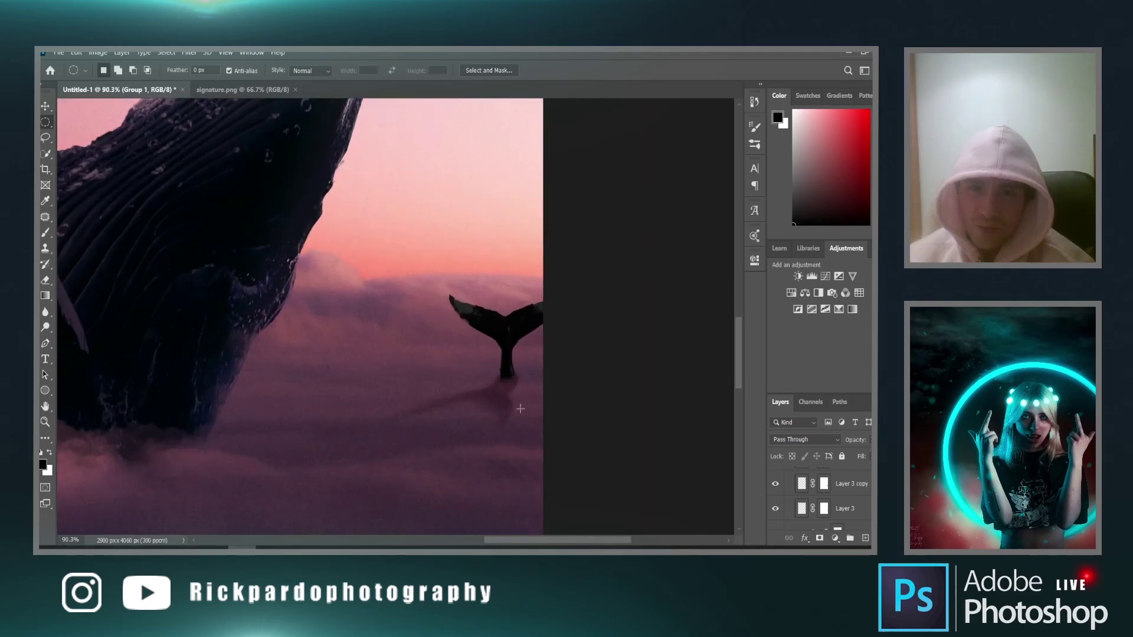
scroll(514, 407, "down", 6)
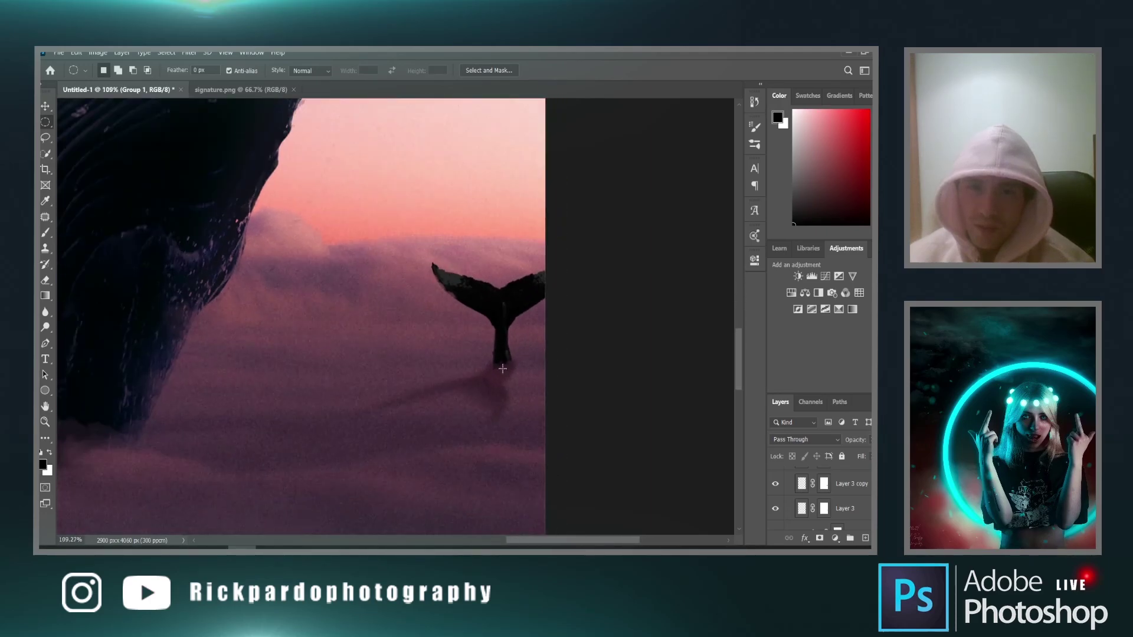
left_click(774, 484)
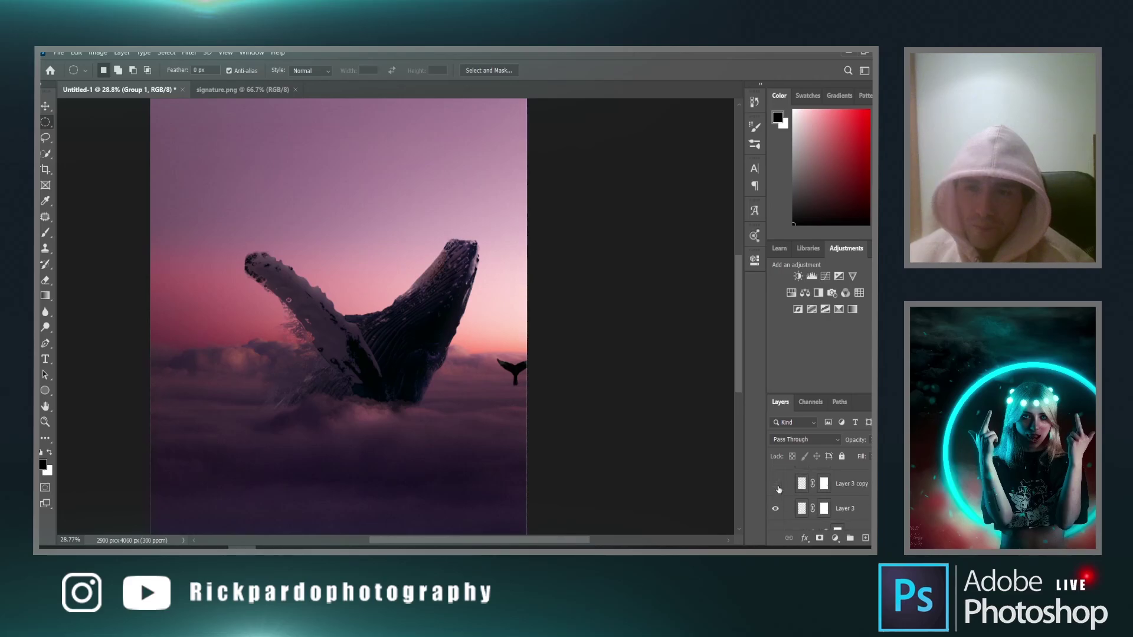
left_click(776, 485)
Show the small distant whale on Layer 4 and the soft light glow on Layer 5
scroll(777, 493, "up", 2)
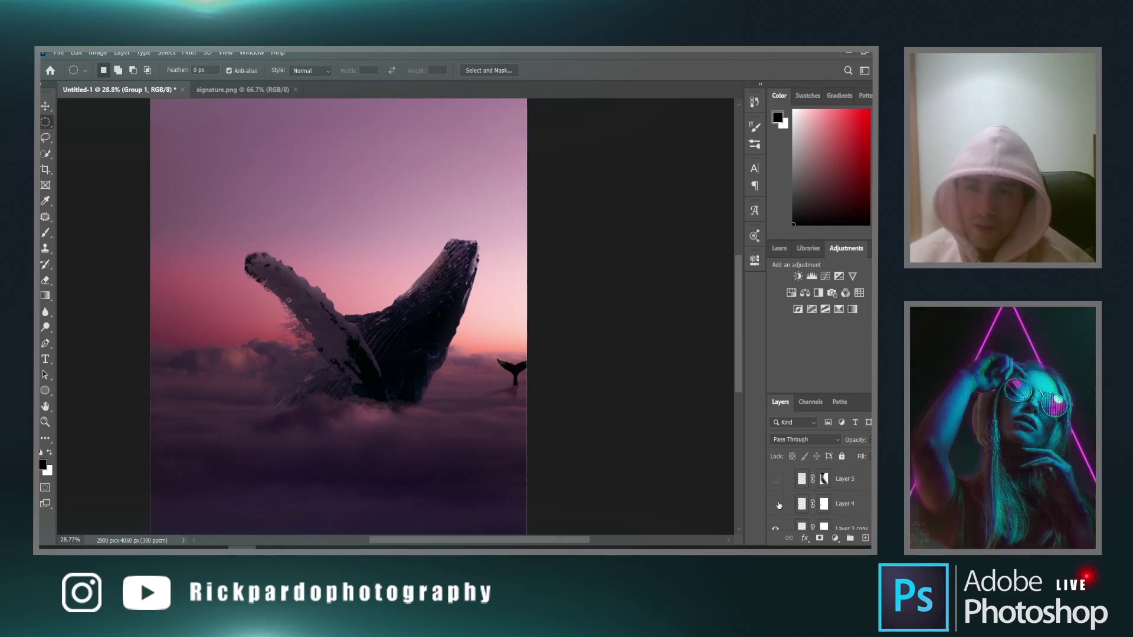
left_click(775, 504)
scroll(96, 381, "down", 3)
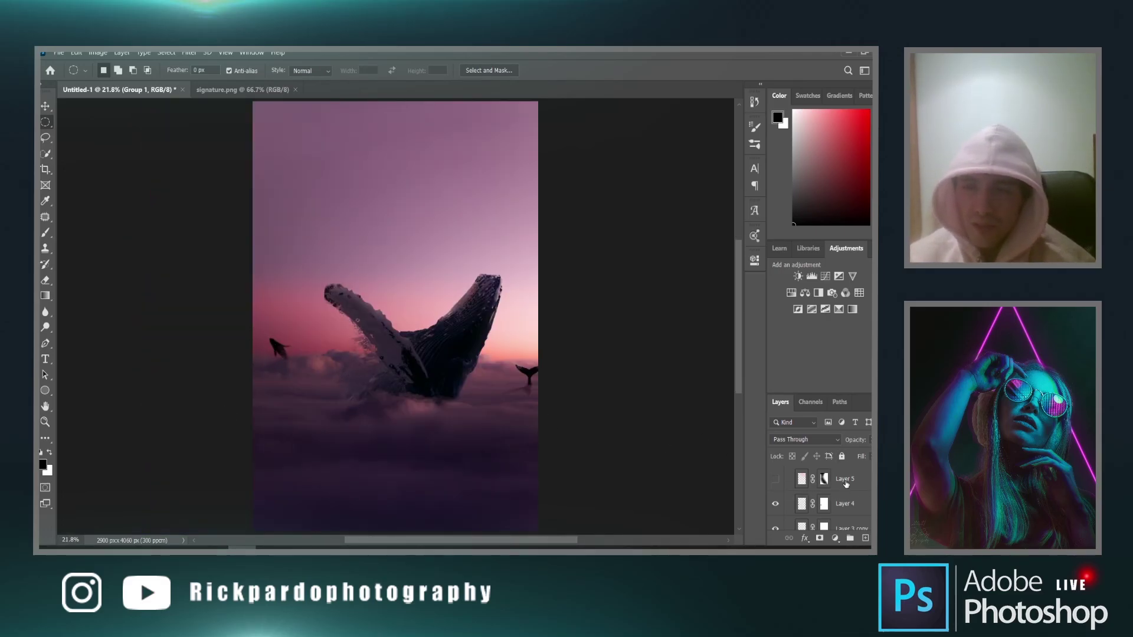
left_click(775, 479)
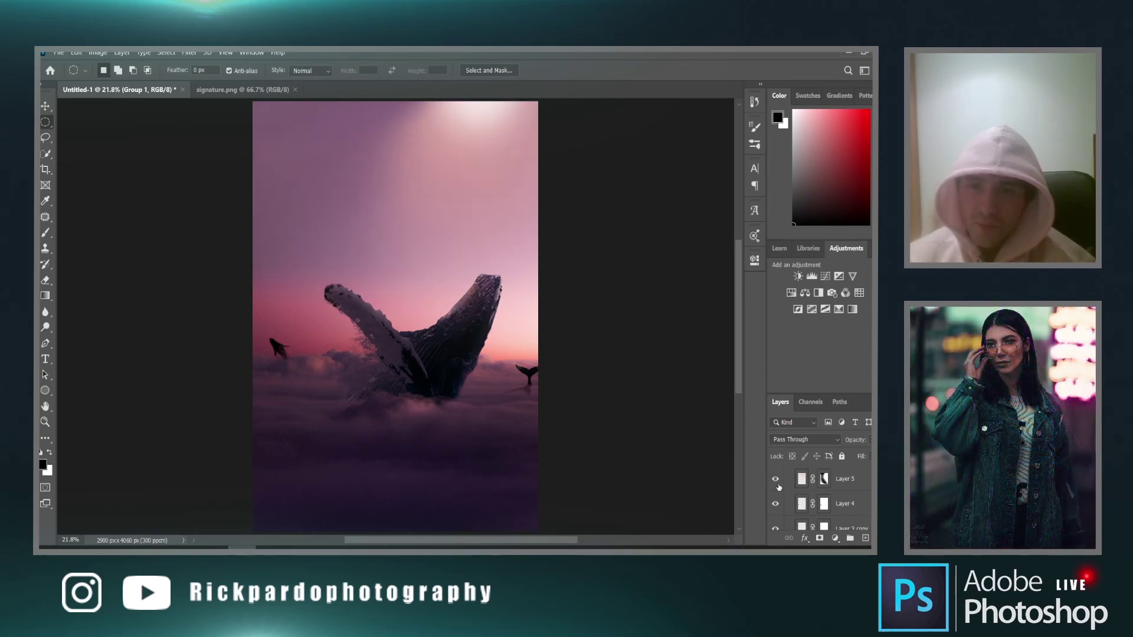
Show the Color Fill 1 and Color Fill 2 highlight layers on the whale
scroll(779, 487, "up", 1)
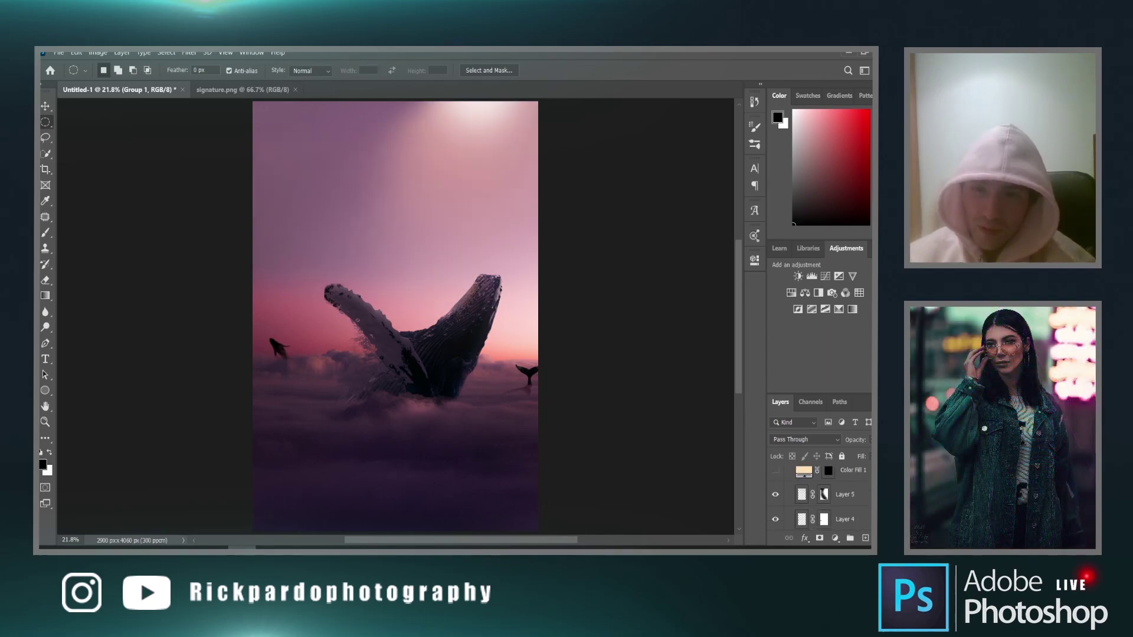
scroll(714, 443, "down", 1)
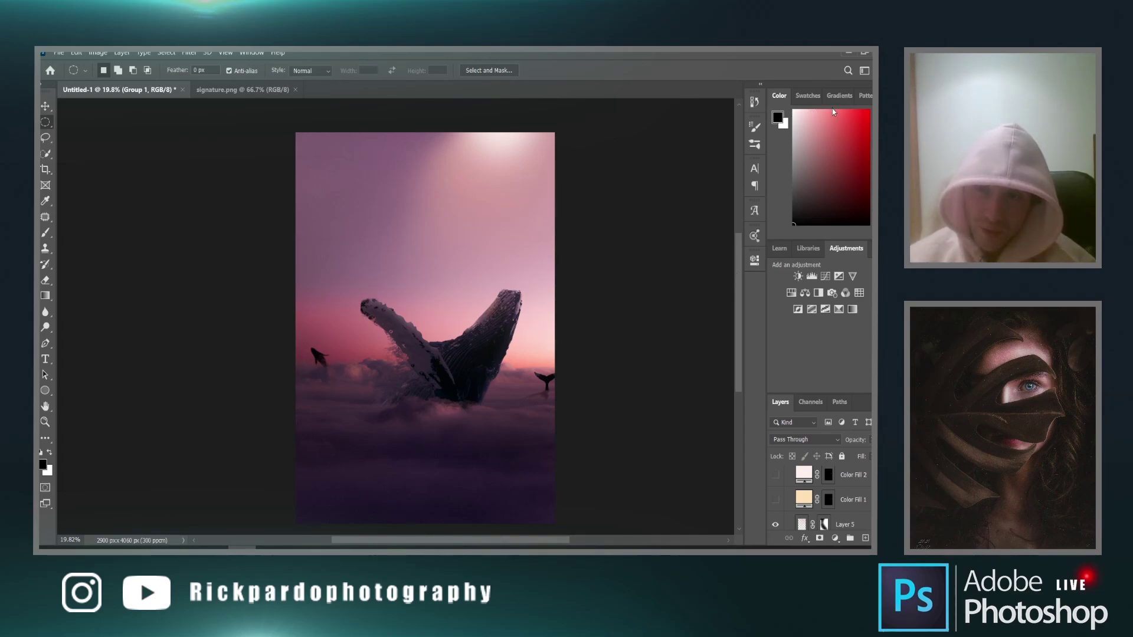
left_click(776, 500)
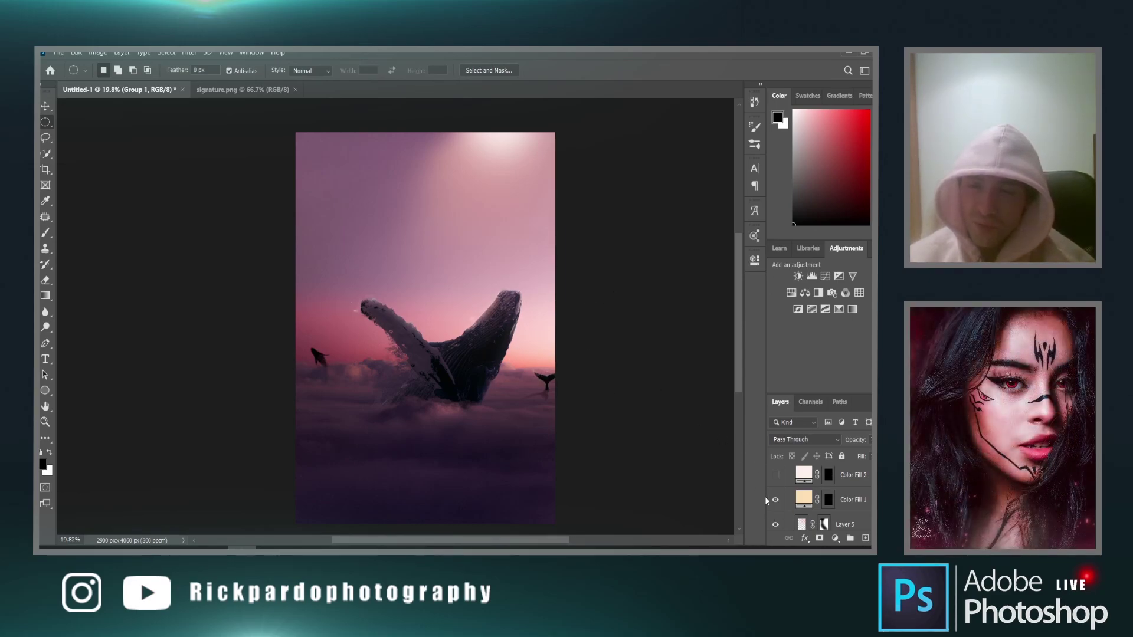
scroll(781, 485, "up", 1)
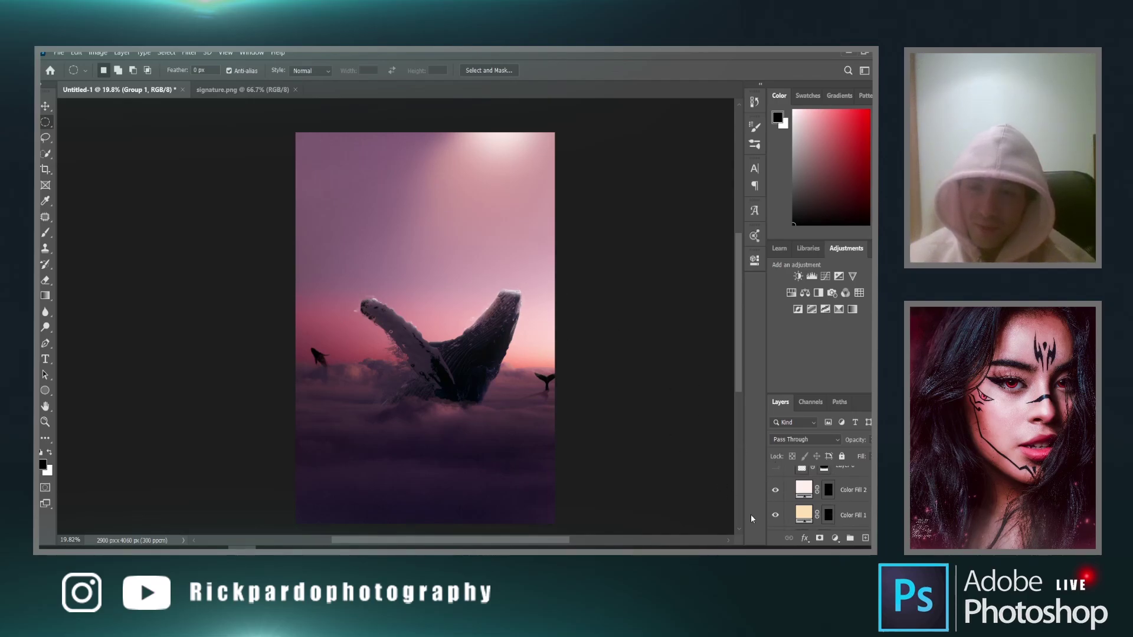
Preview the moon phases on Layer 6, and hide that layer again
scroll(752, 519, "up", 1)
scroll(787, 511, "up", 2)
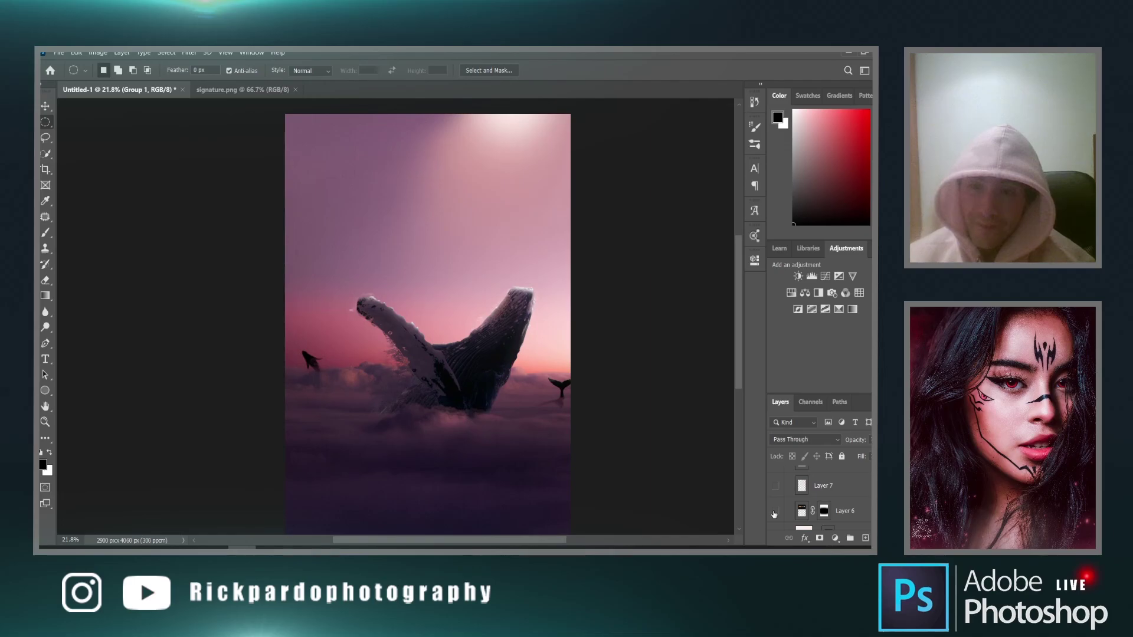
left_click(775, 512)
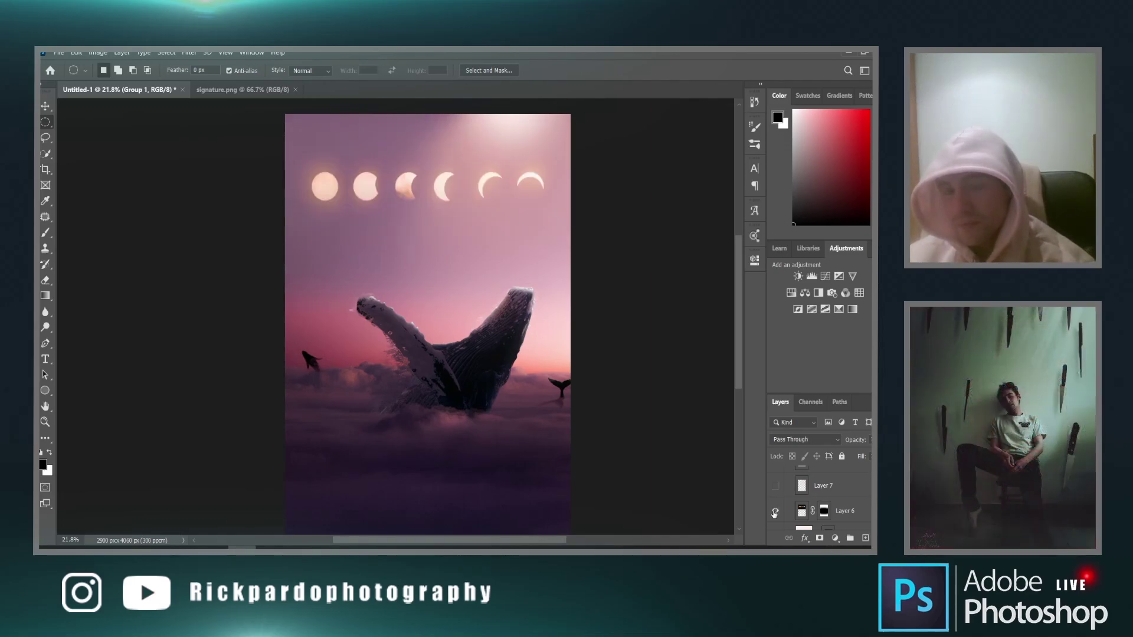
left_click(774, 513)
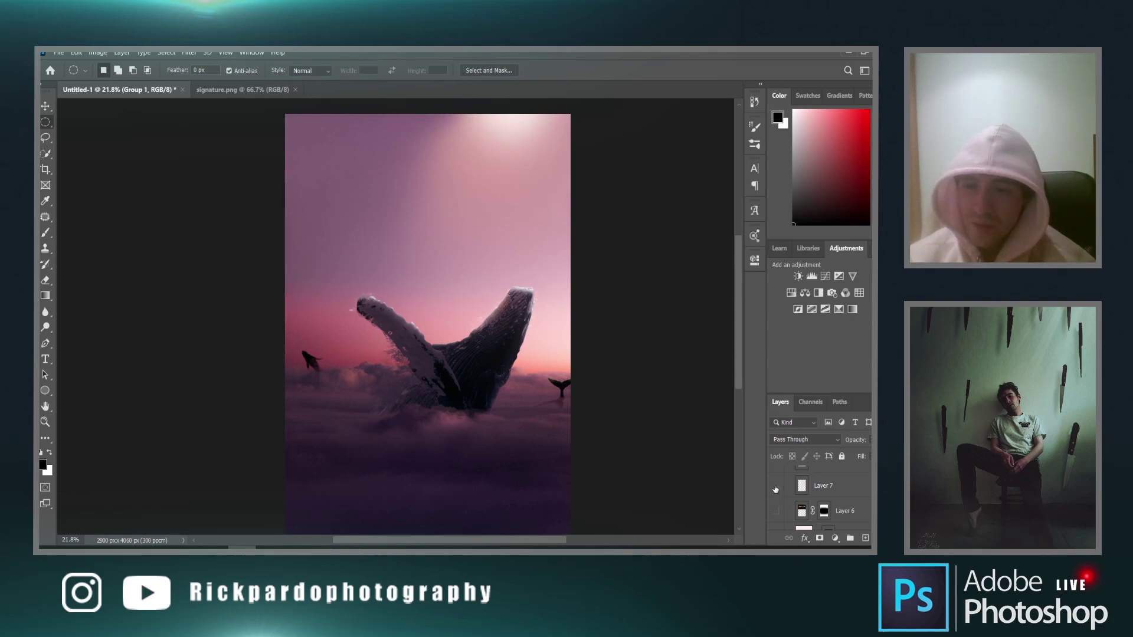
Show the light rays on Layer 7 and the additional light on Layer 8 over the whale scene
left_click(775, 488)
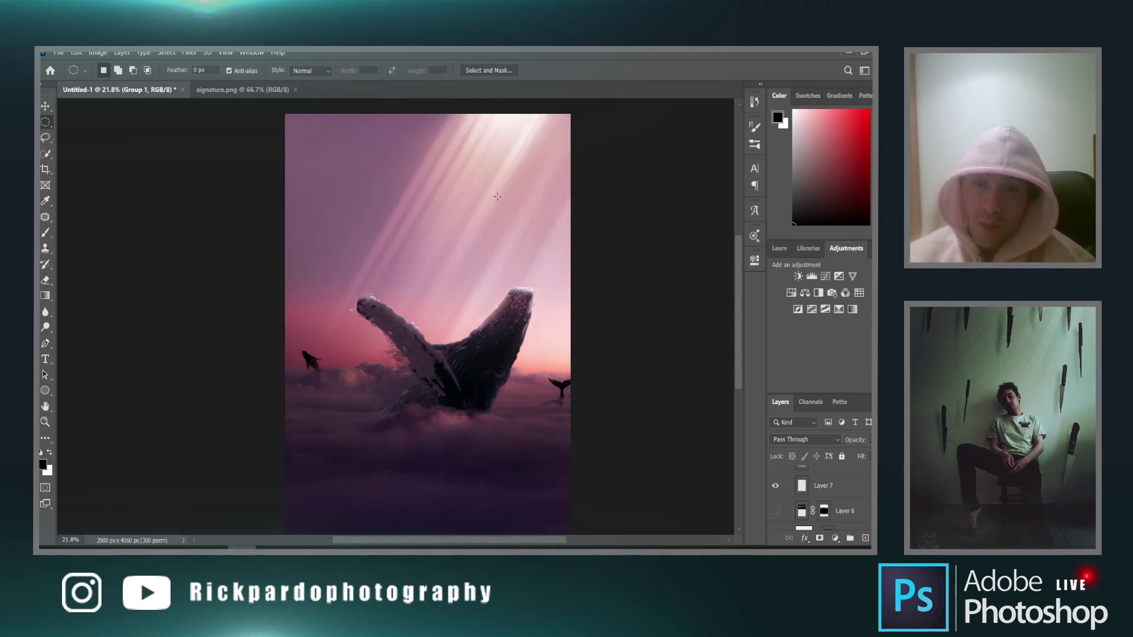
scroll(497, 196, "down", 2)
scroll(738, 305, "up", 2)
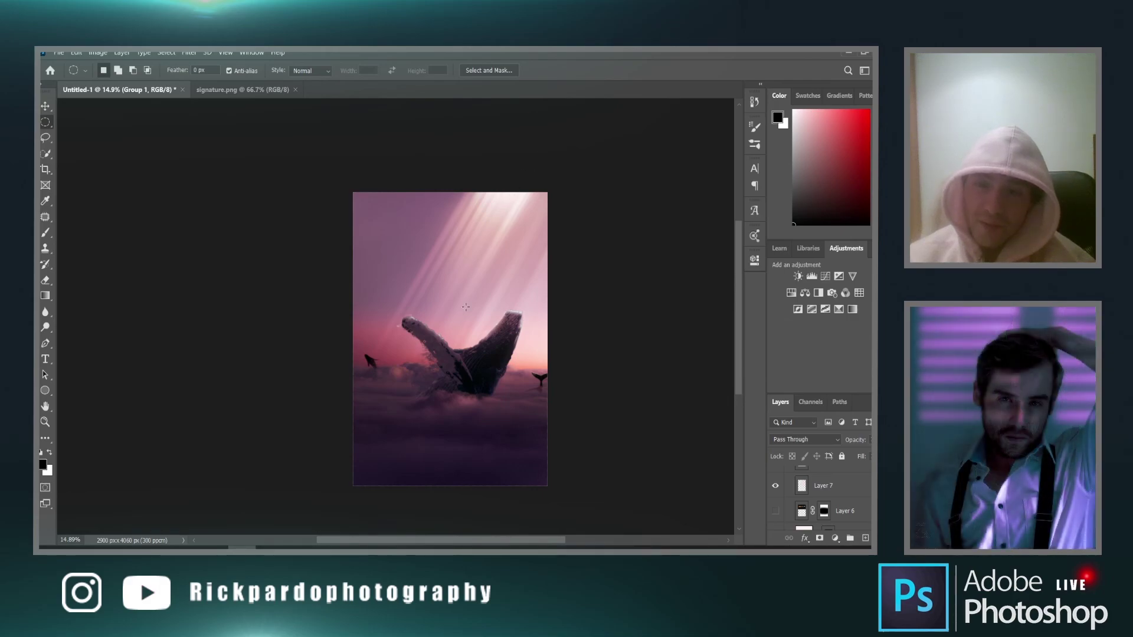
scroll(798, 496, "up", 2)
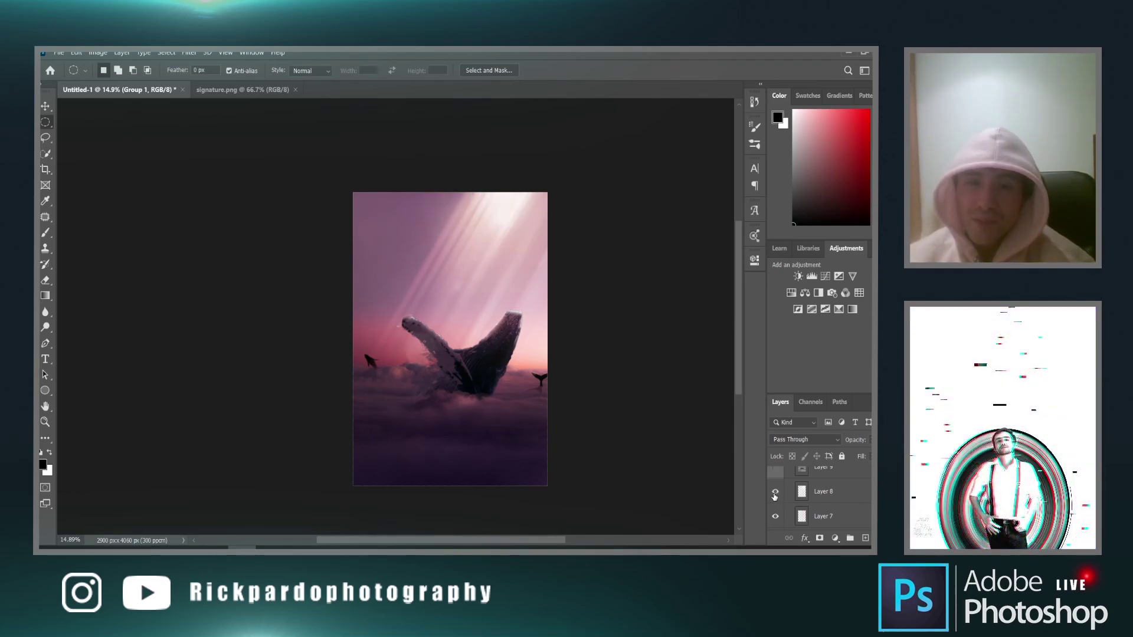
left_click(775, 495)
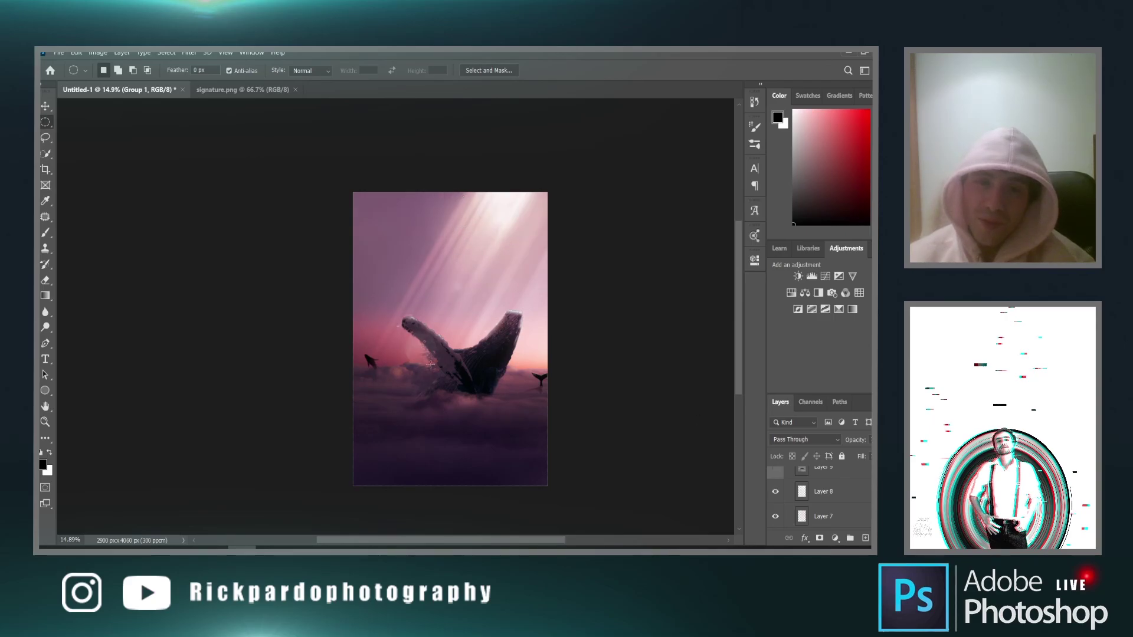
Show Layer 9 and toggle its visibility to compare its effect on the whale and clouds
scroll(785, 510, "up", 1)
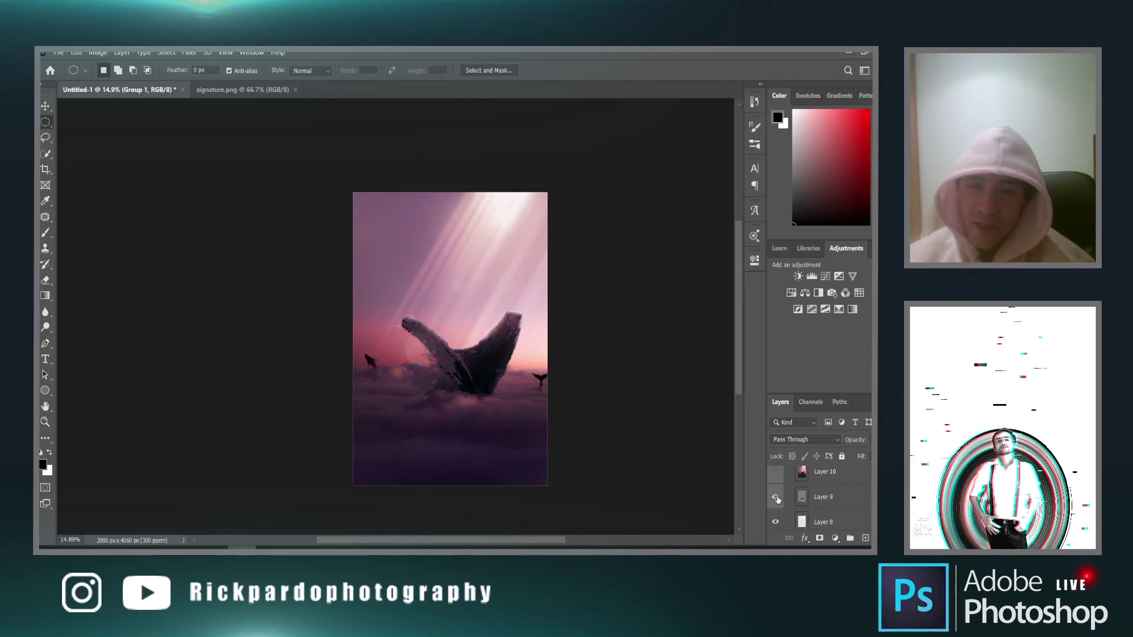
scroll(491, 436, "up", 4)
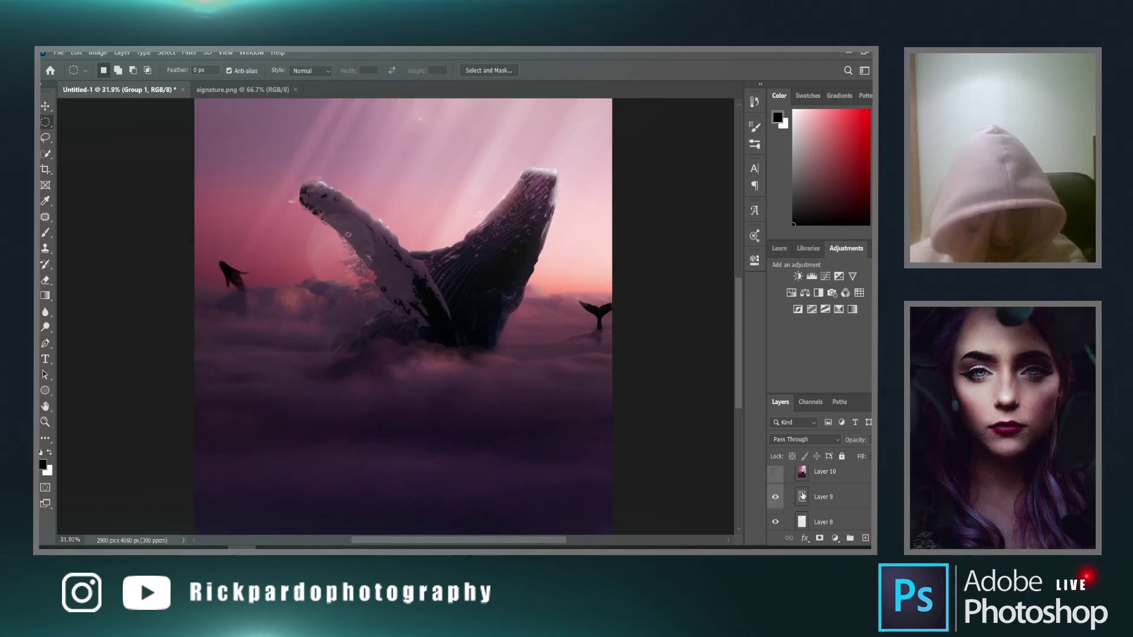
scroll(513, 419, "down", 2)
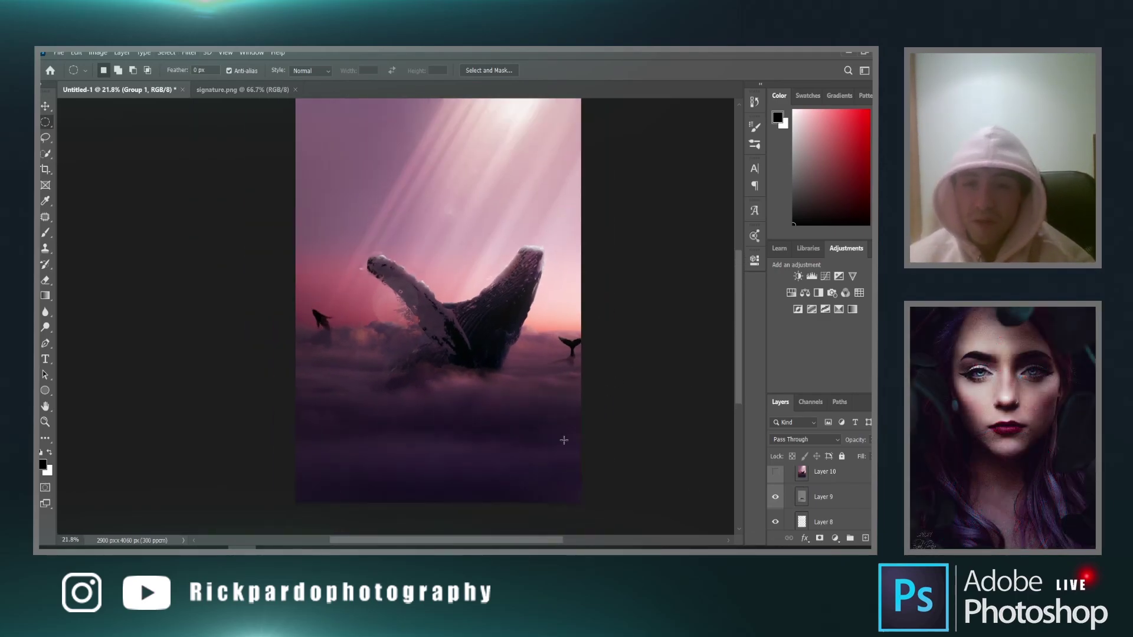
left_click(772, 501)
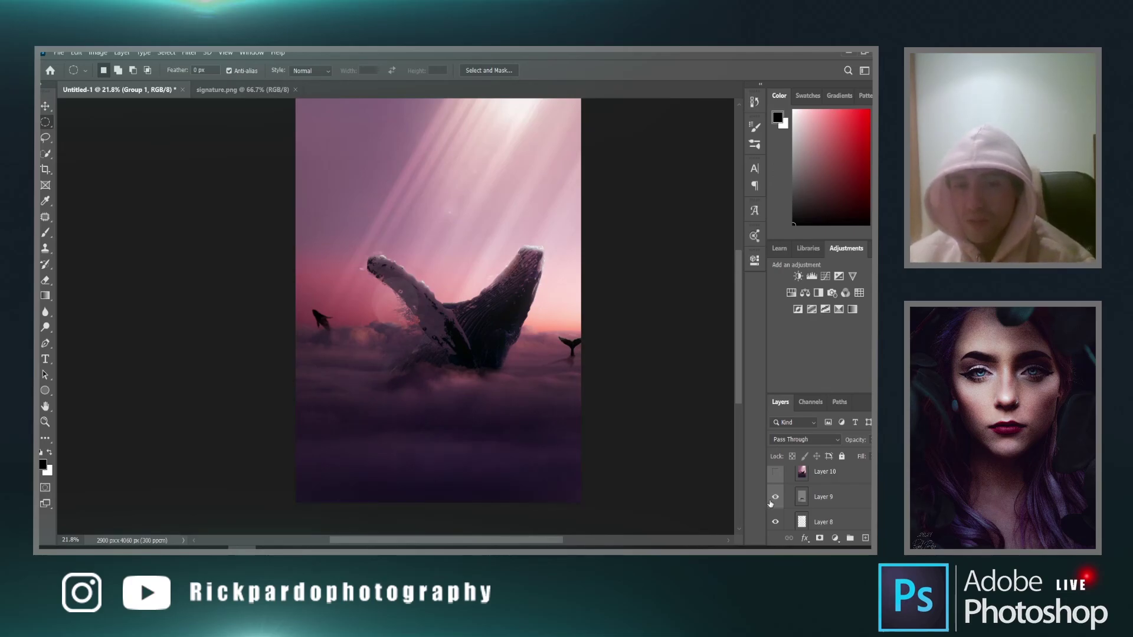
scroll(467, 441, "down", 1)
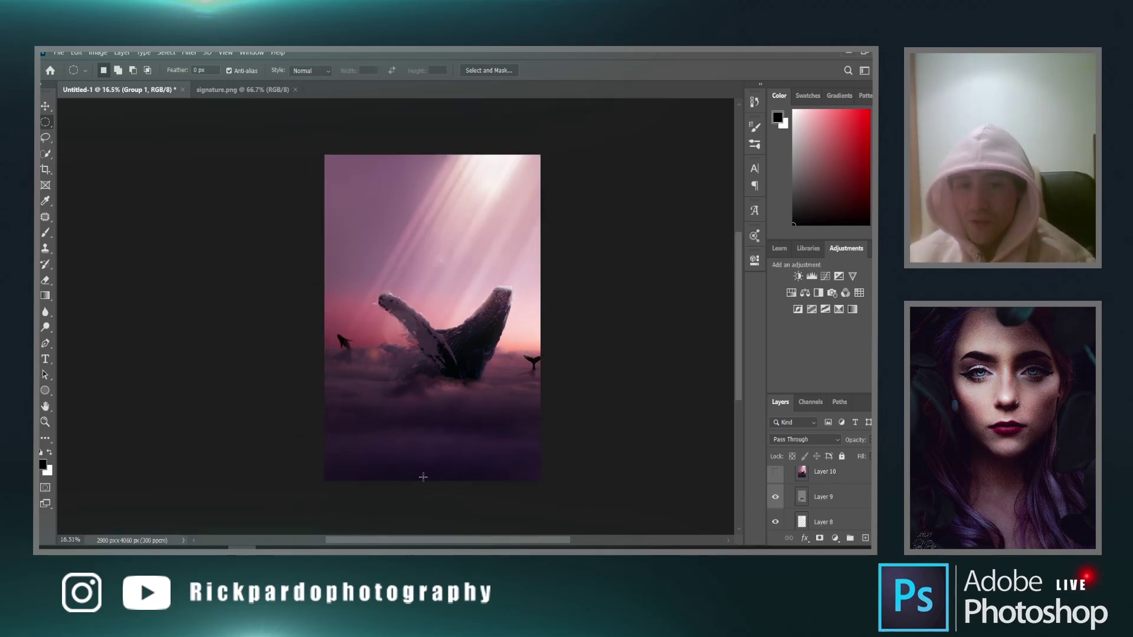
scroll(452, 393, "up", 1)
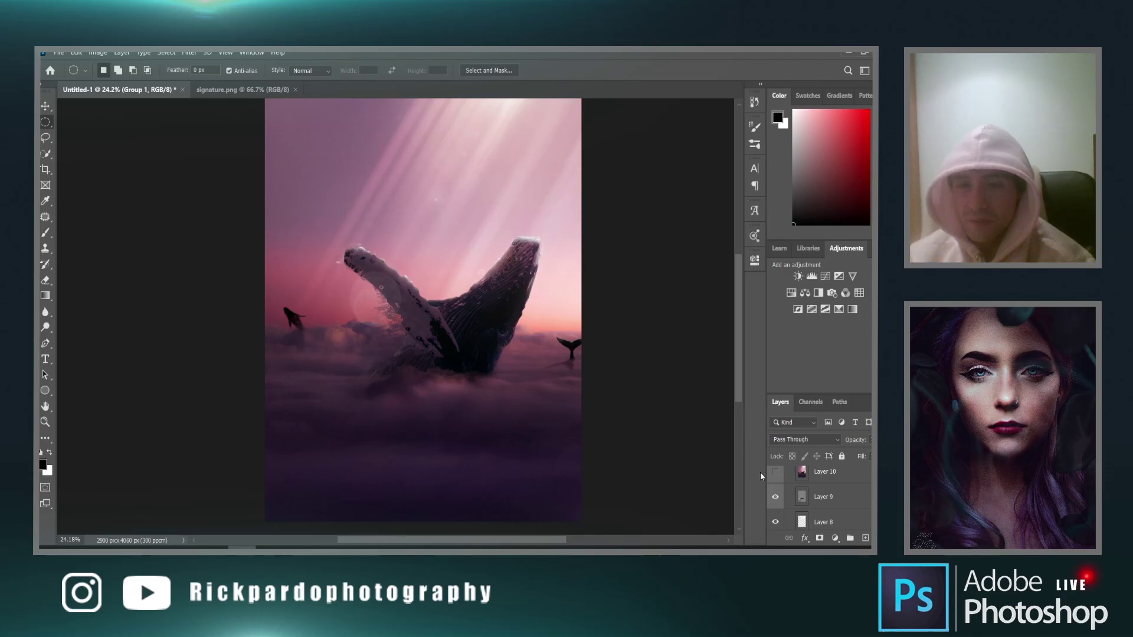
left_click(775, 499)
left_click(775, 501)
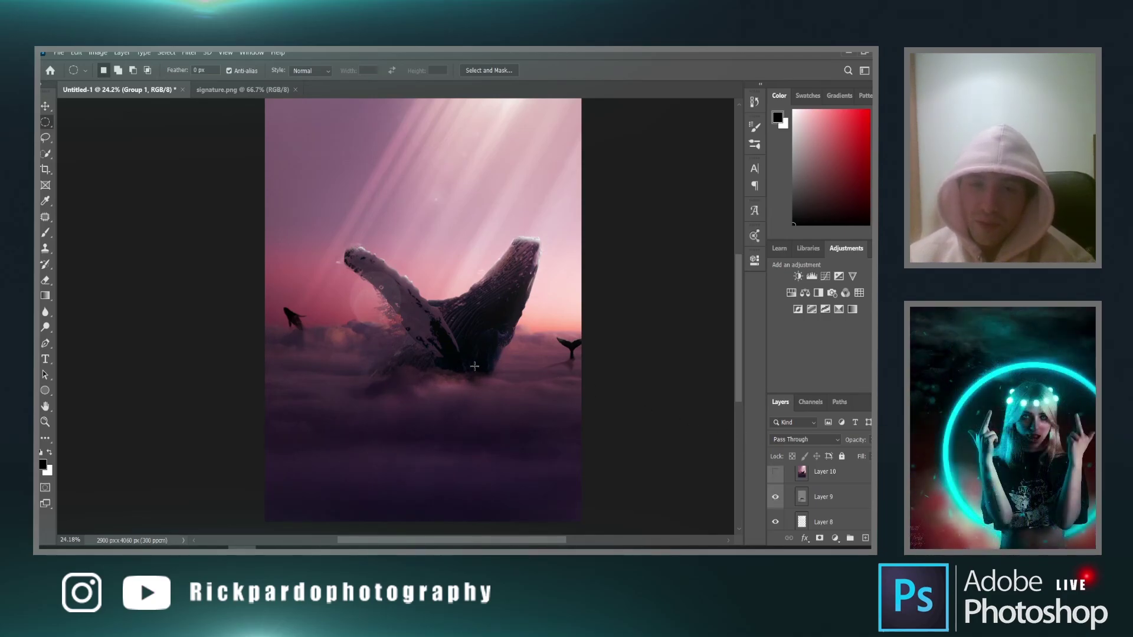
Show Layer 10 and Layer 11, briefly toggling Layer 12 and leaving it hidden
scroll(496, 381, "down", 1)
key("ctrl+alt+shift+e")
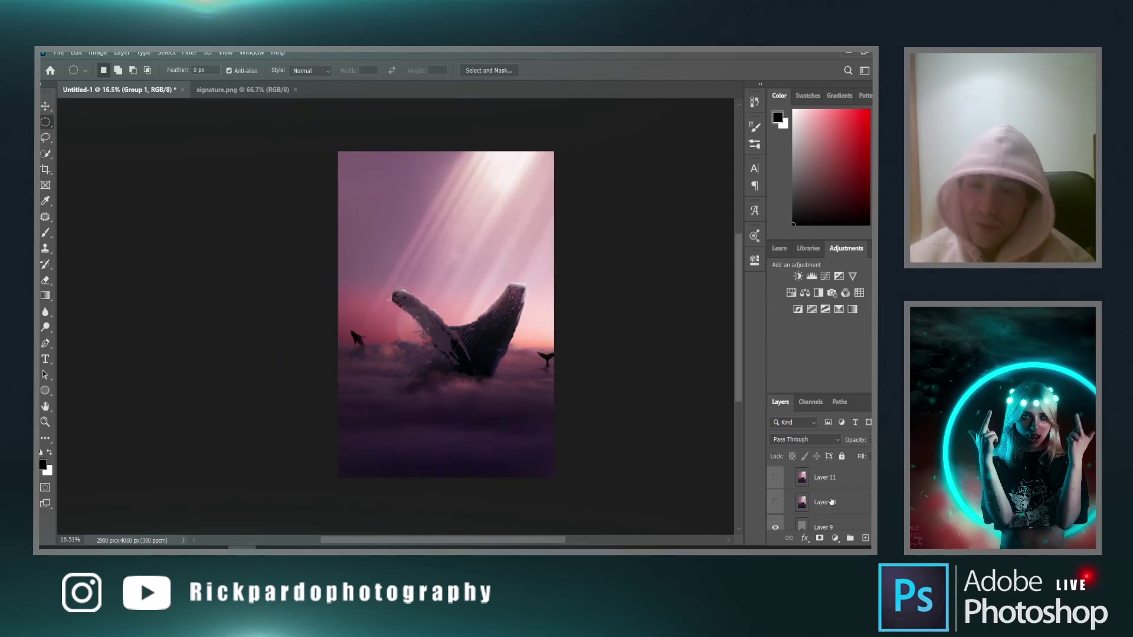
left_click(776, 502)
scroll(781, 509, "up", 1)
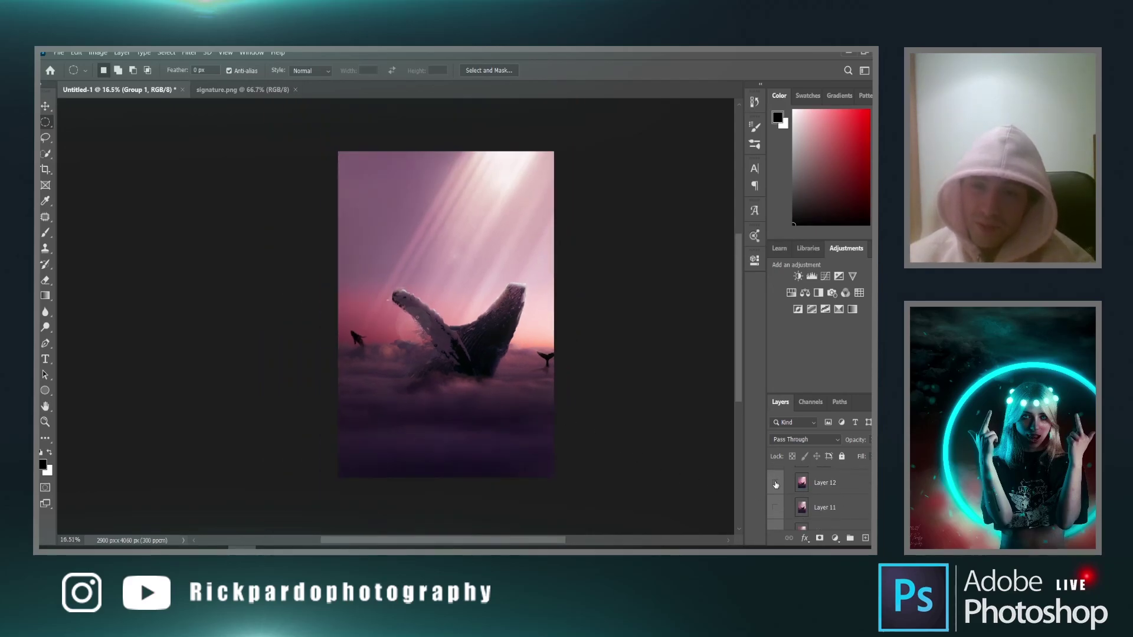
left_click(774, 481)
left_click(775, 482)
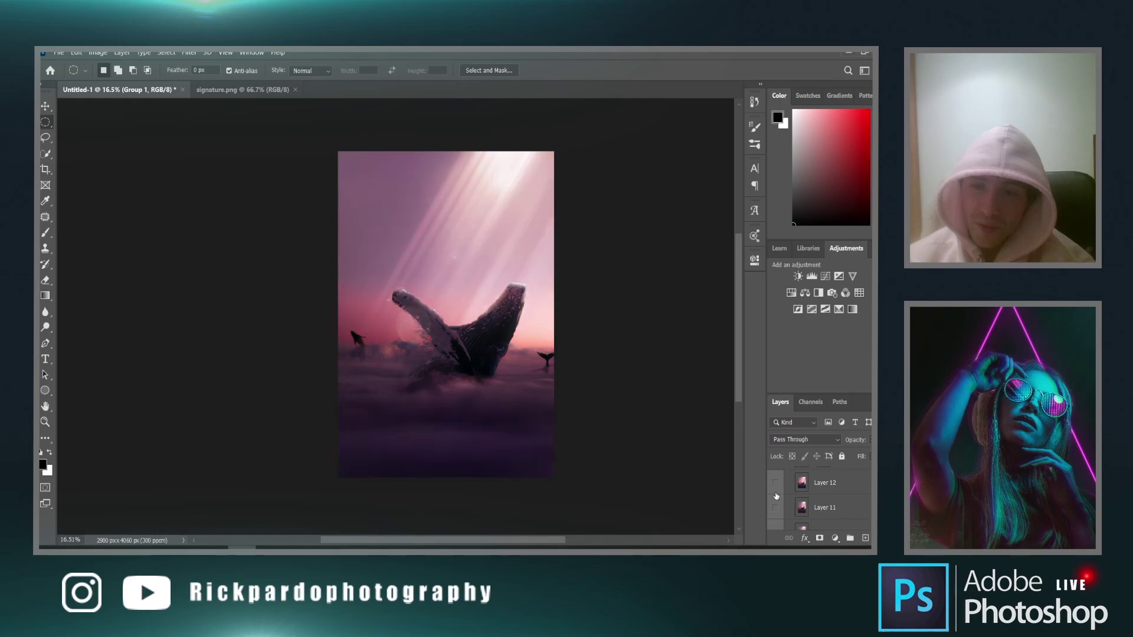
scroll(617, 413, "down", 2)
scroll(660, 413, "up", 1)
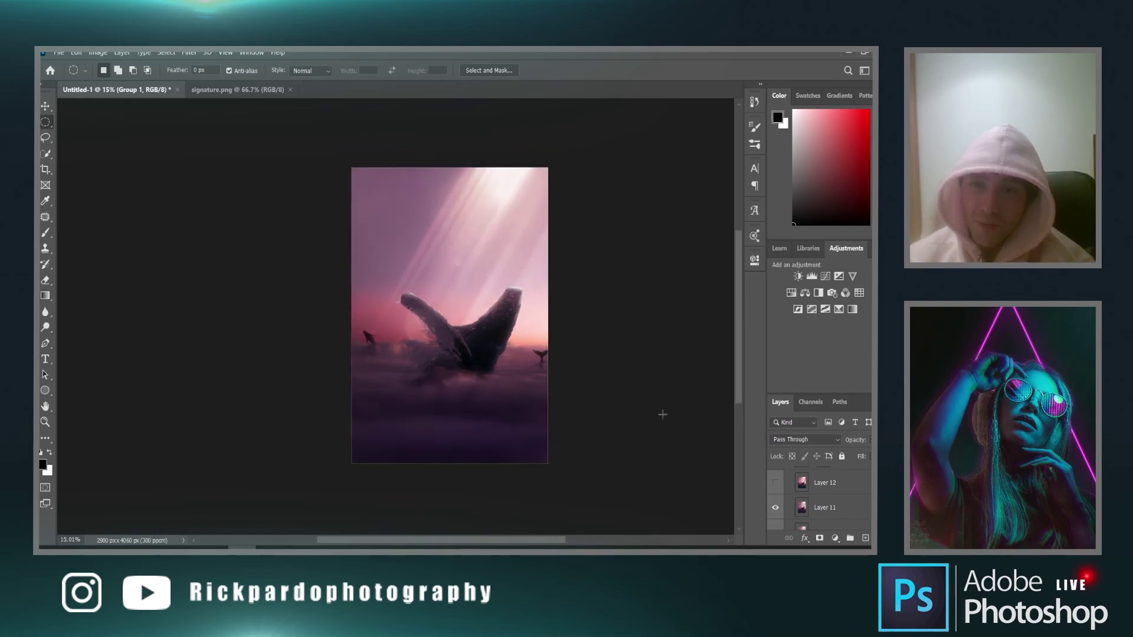
Select Layer 11 and toggle its visibility repeatedly to compare the image with and without its Lighten effect
scroll(853, 489, "down", 1)
left_click(823, 493)
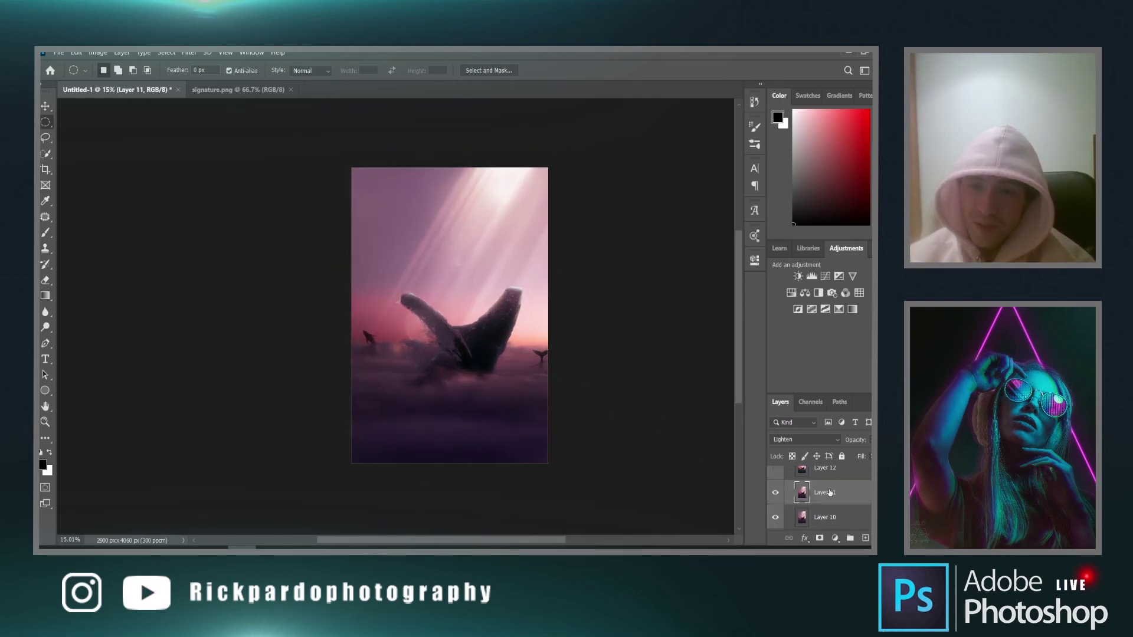
scroll(807, 472, "up", 1)
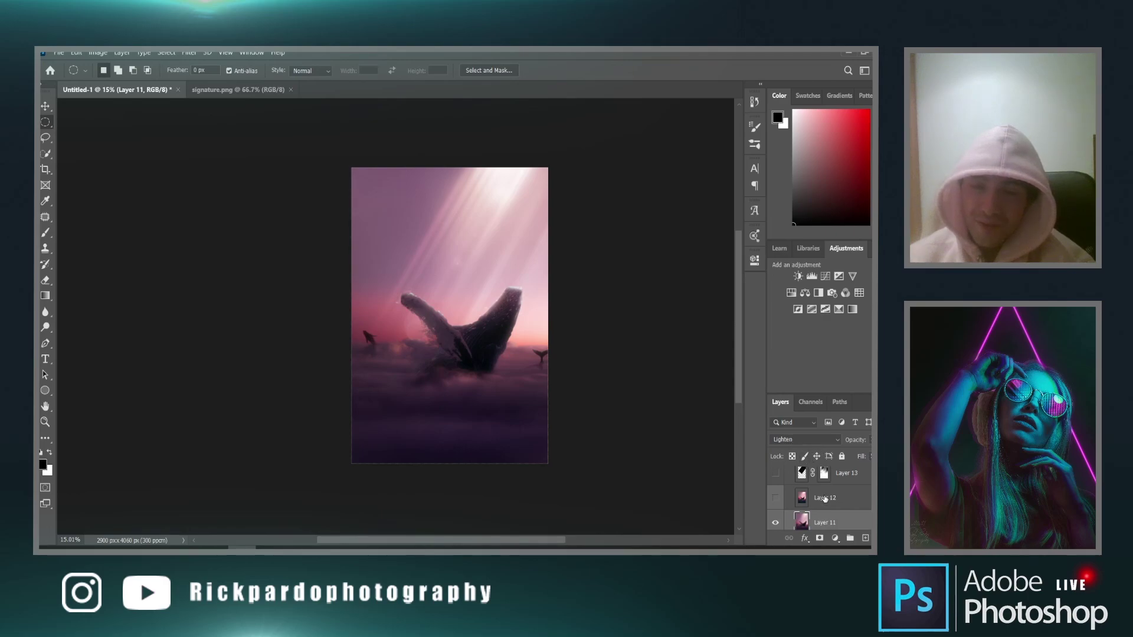
scroll(824, 499, "up", 2)
scroll(825, 499, "down", 3)
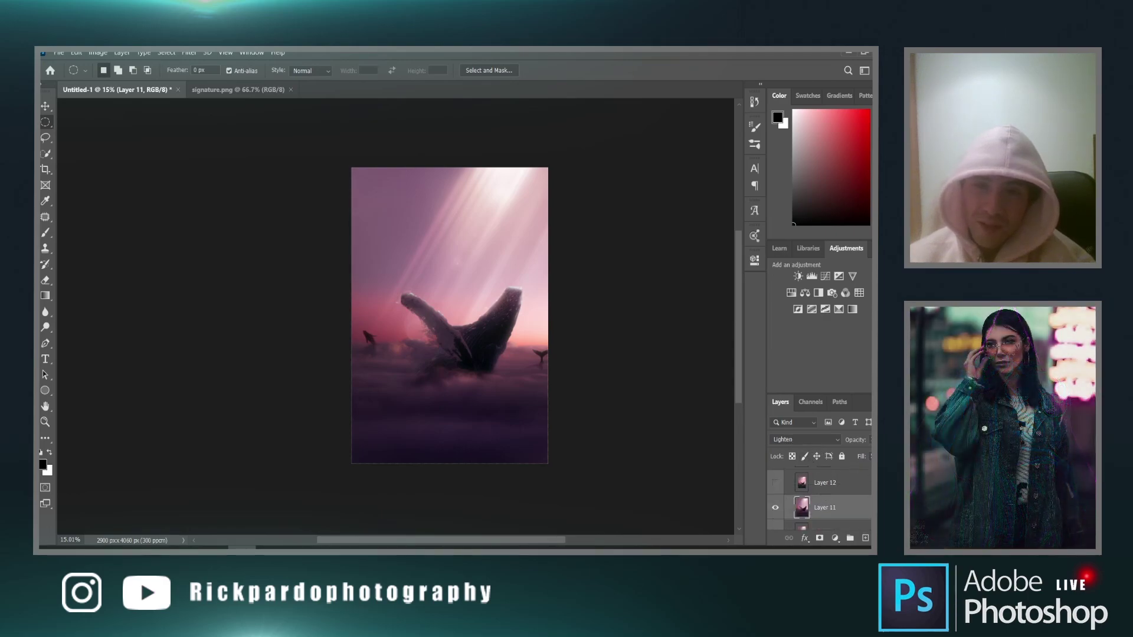
scroll(725, 450, "up", 3)
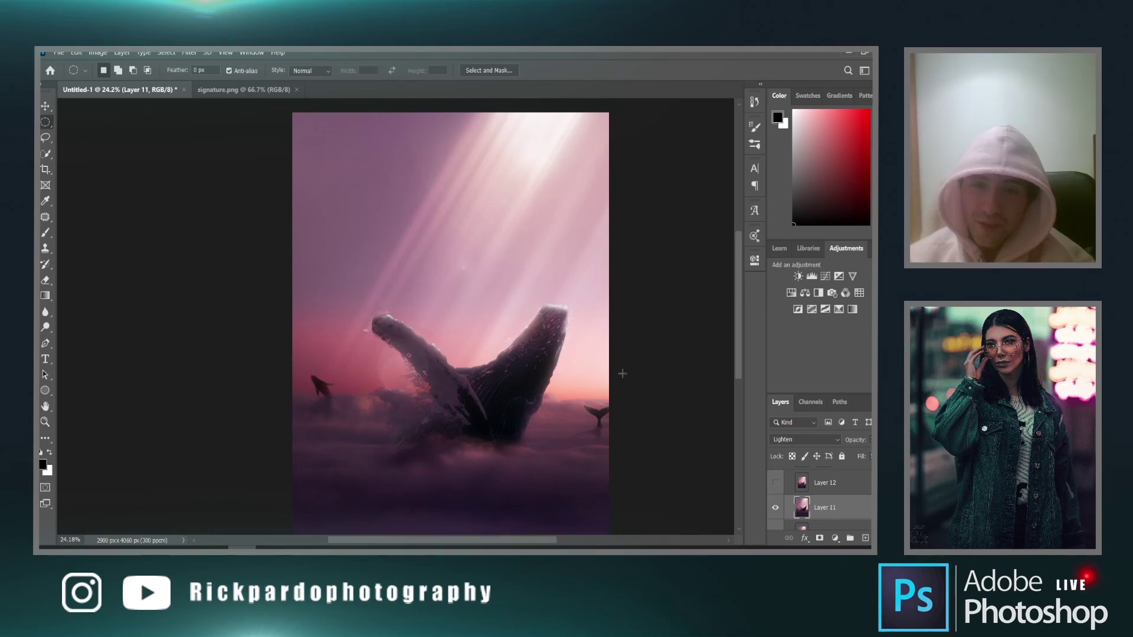
left_click(776, 508)
left_click(776, 510)
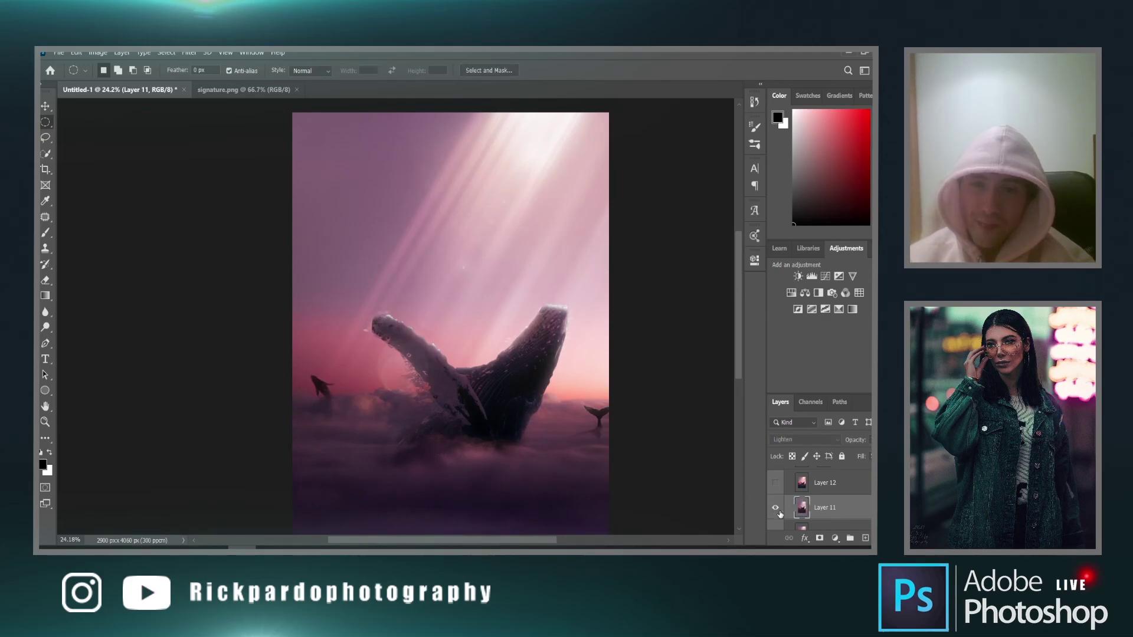
left_click(778, 511)
left_click(776, 509)
scroll(779, 512, "up", 1)
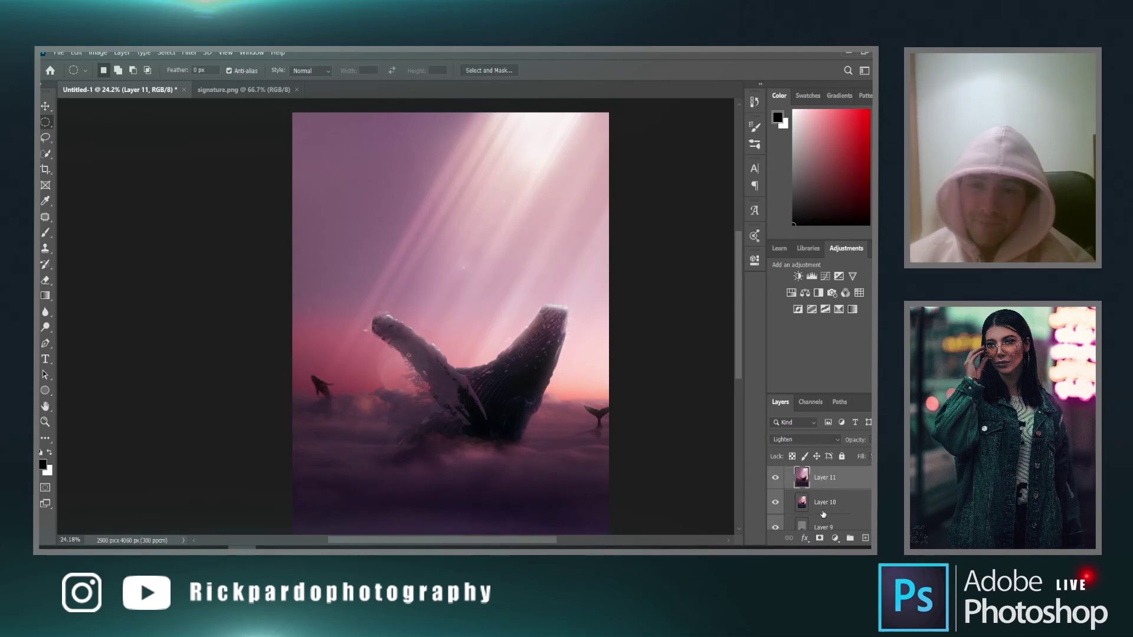
Show the color-graded Layer 12, the floating particles on Layer 13 and the signature on Layer 14 in Group 1
left_click(775, 514)
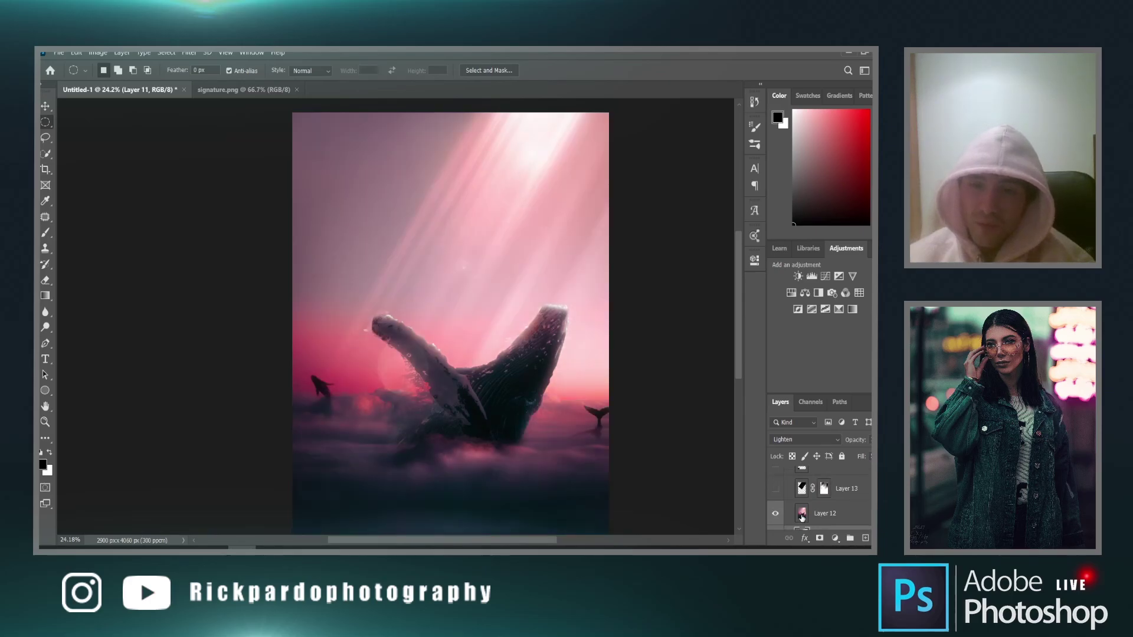
scroll(790, 514, "up", 1)
left_click(775, 518)
left_click(775, 493)
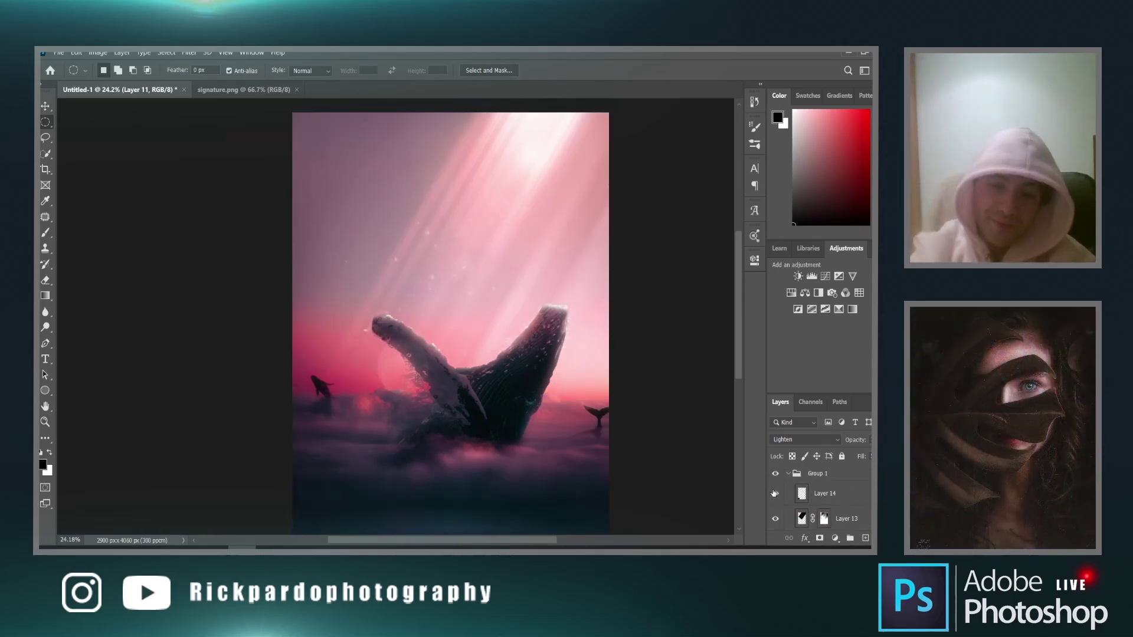
scroll(455, 371, "down", 1)
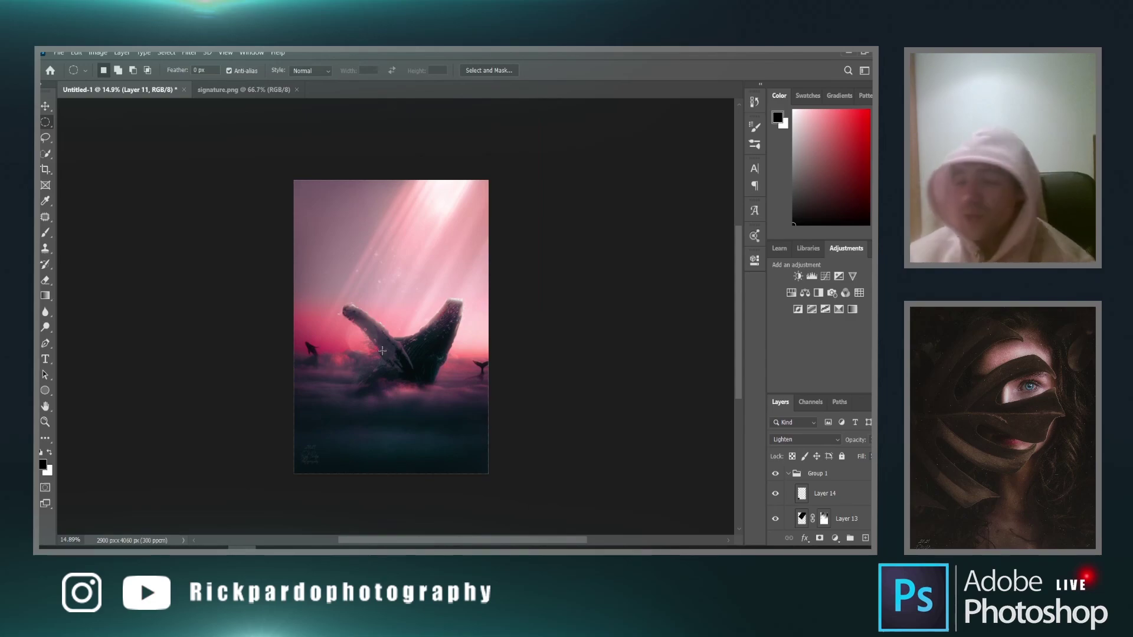